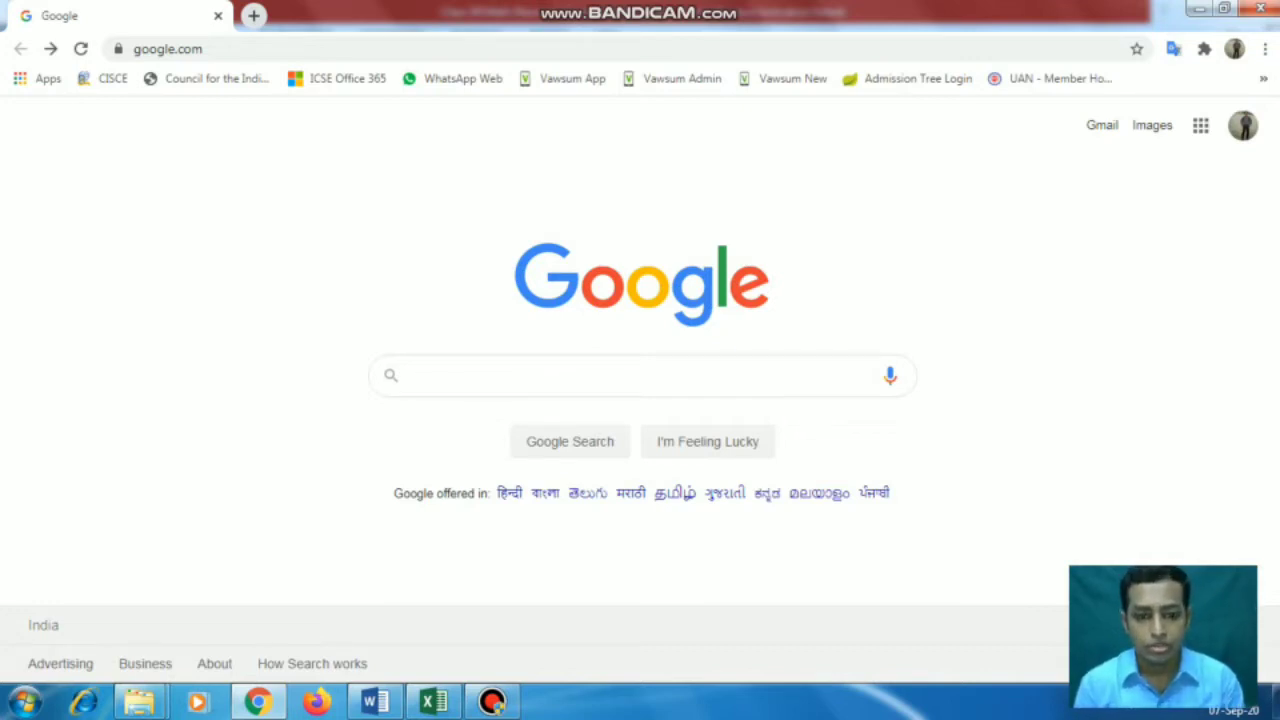
Search Google for 'google form'
mouse_move(258, 702)
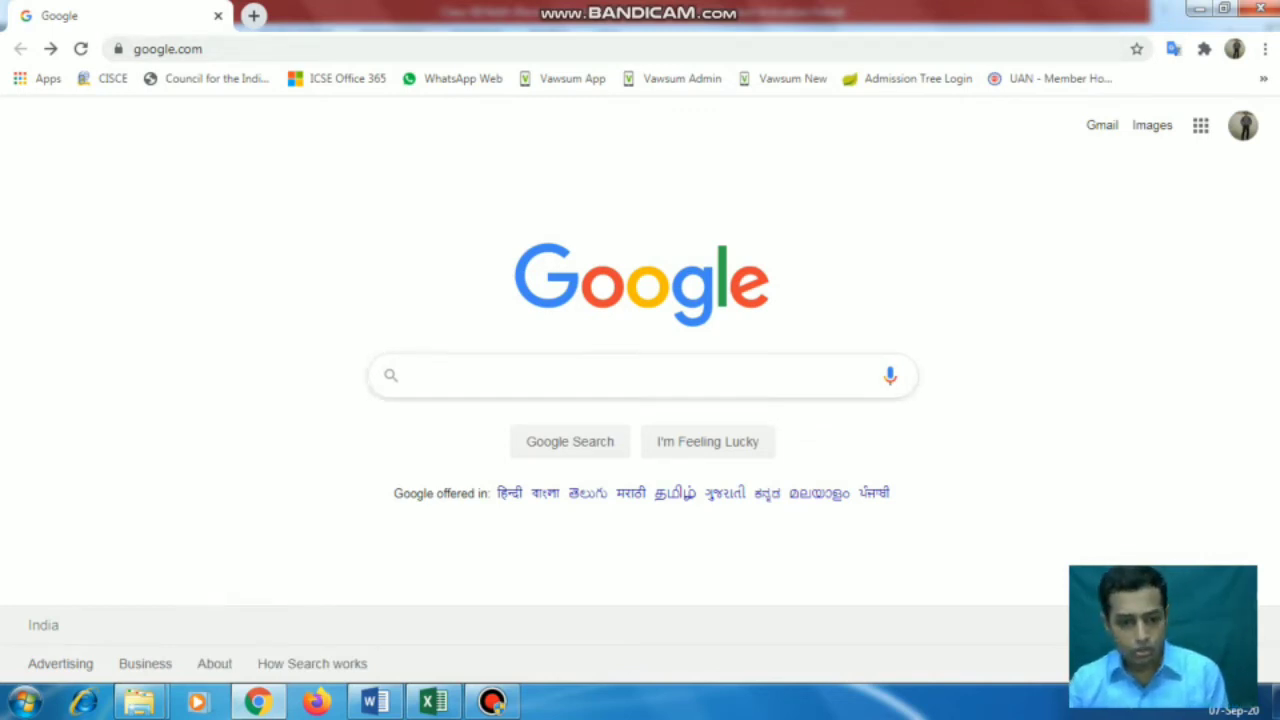
left_click(470, 378)
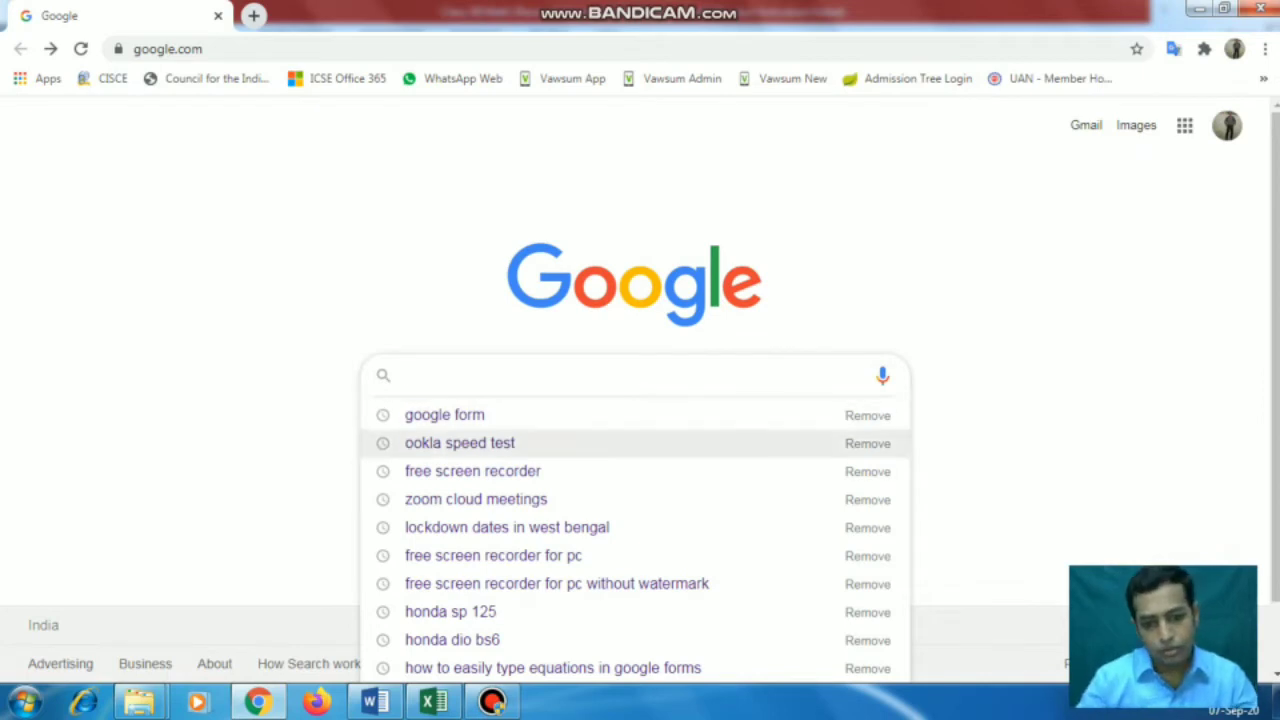
type("googl")
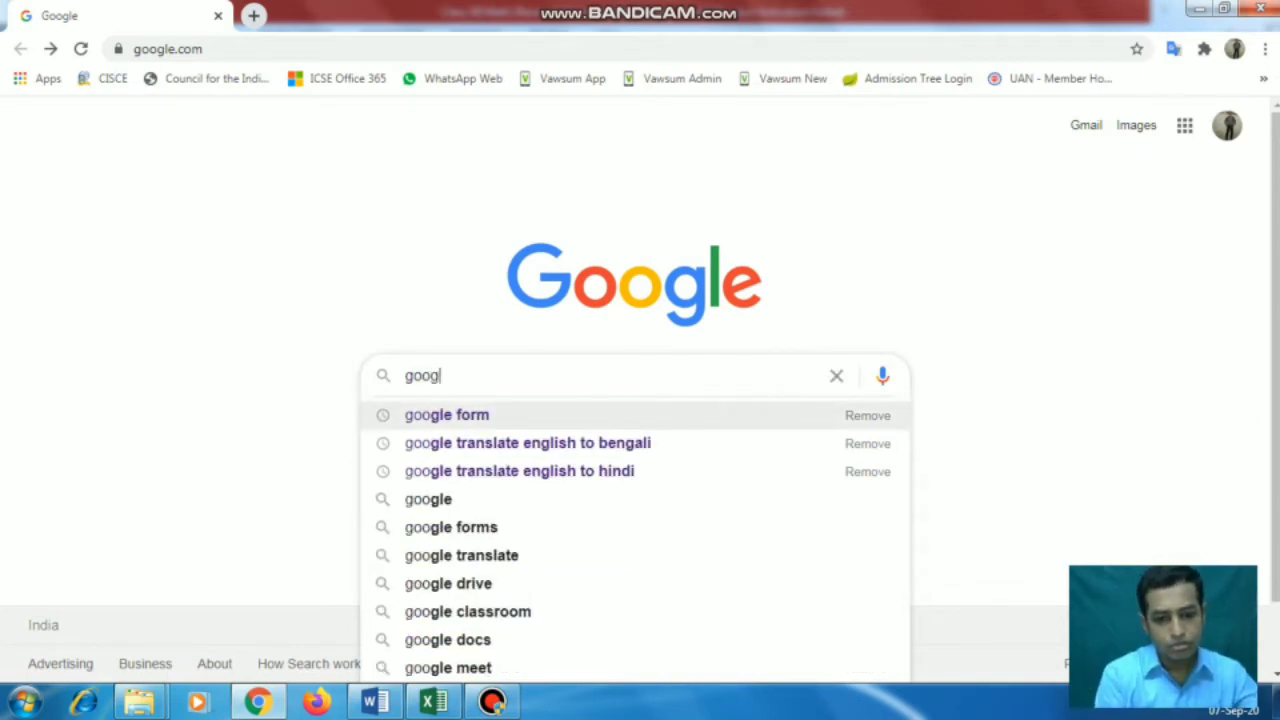
type("e form")
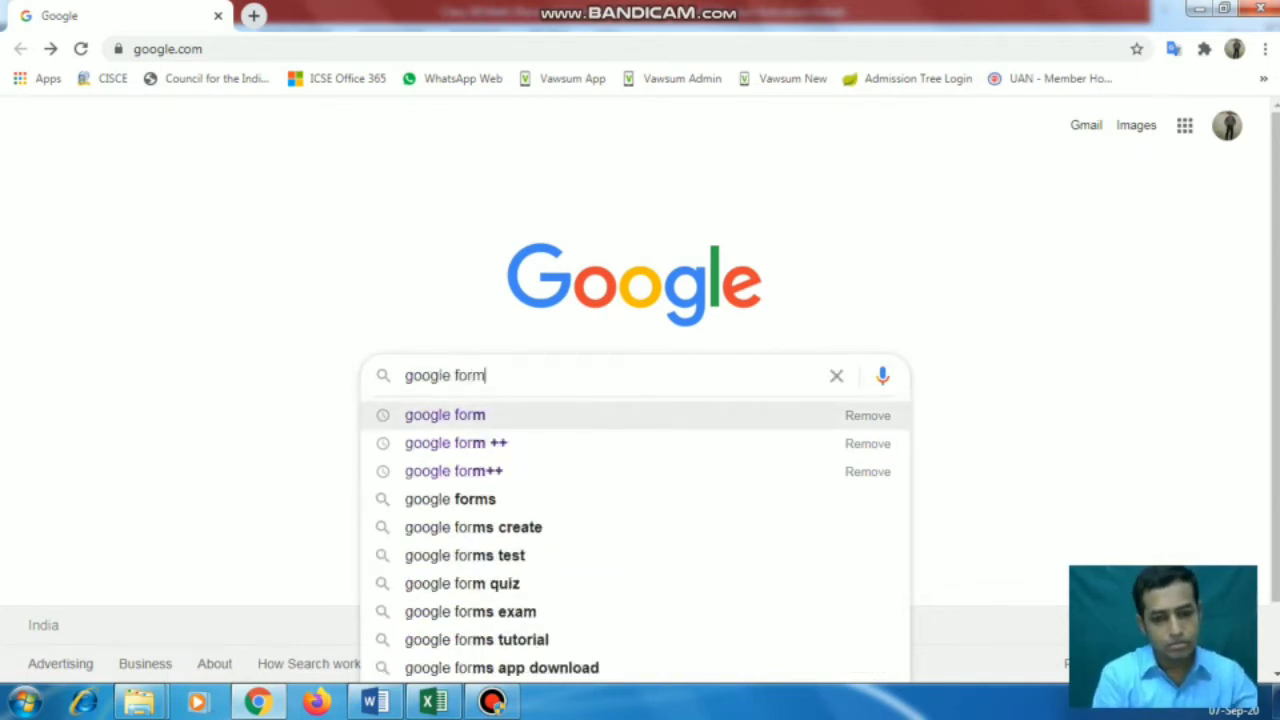
key("Return")
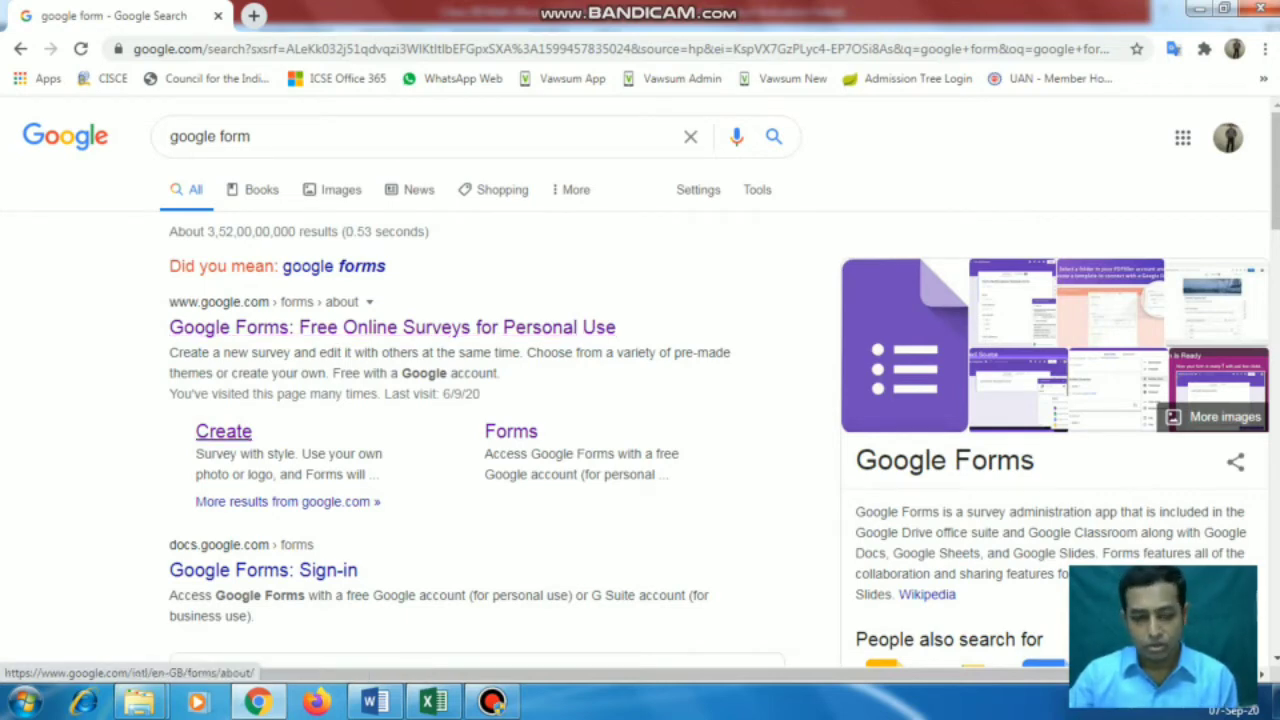
Go from the search results through the Create sitelink to the Google Forms start page
left_click(223, 431)
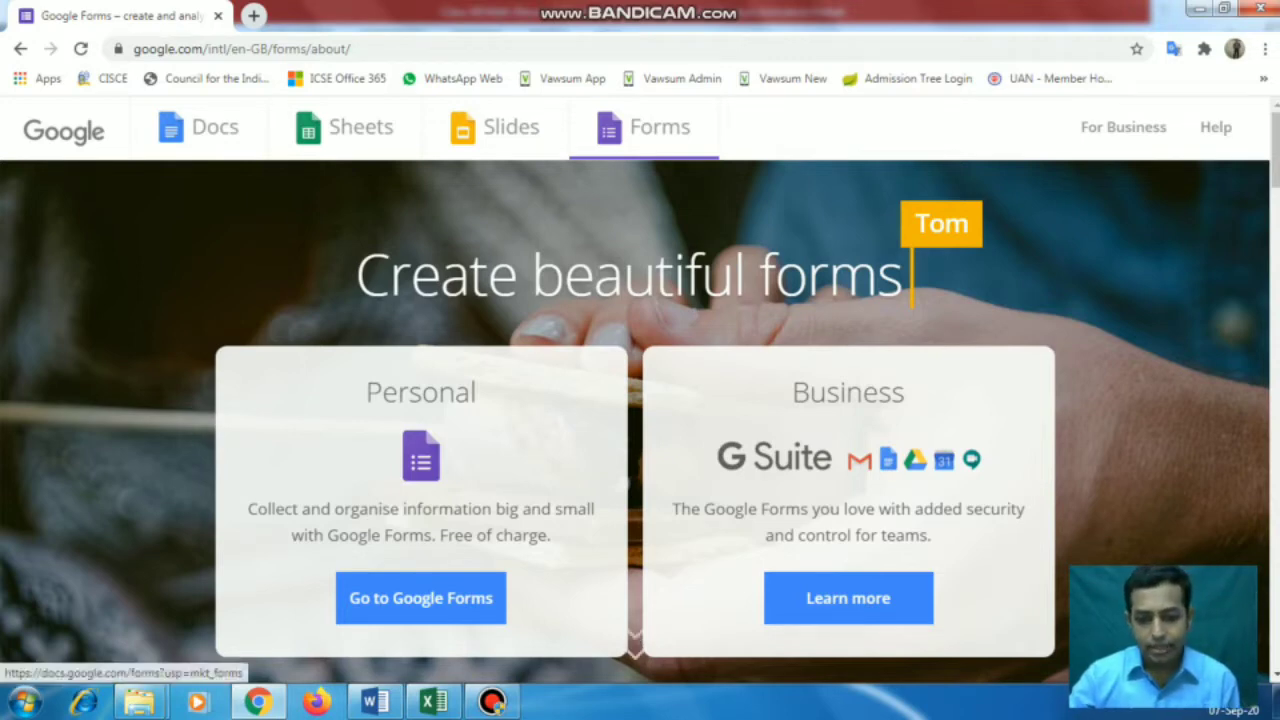
scroll(635, 375, "down", 1)
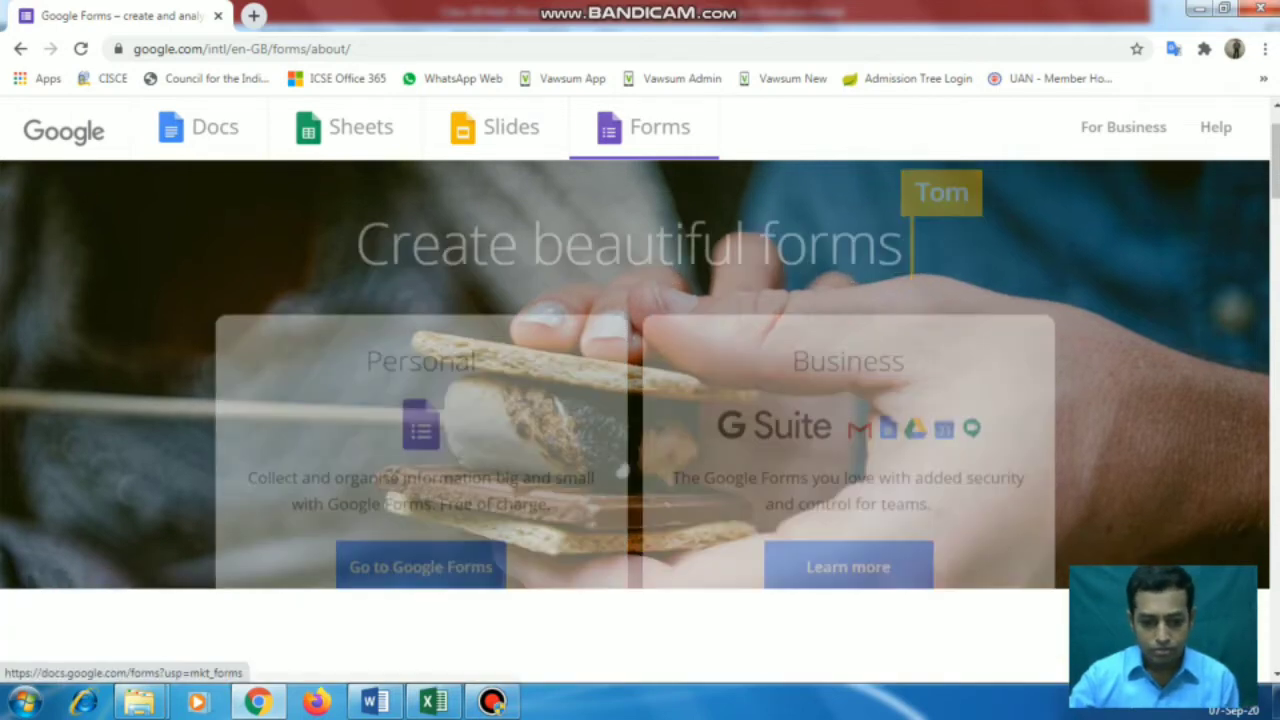
left_click(420, 567)
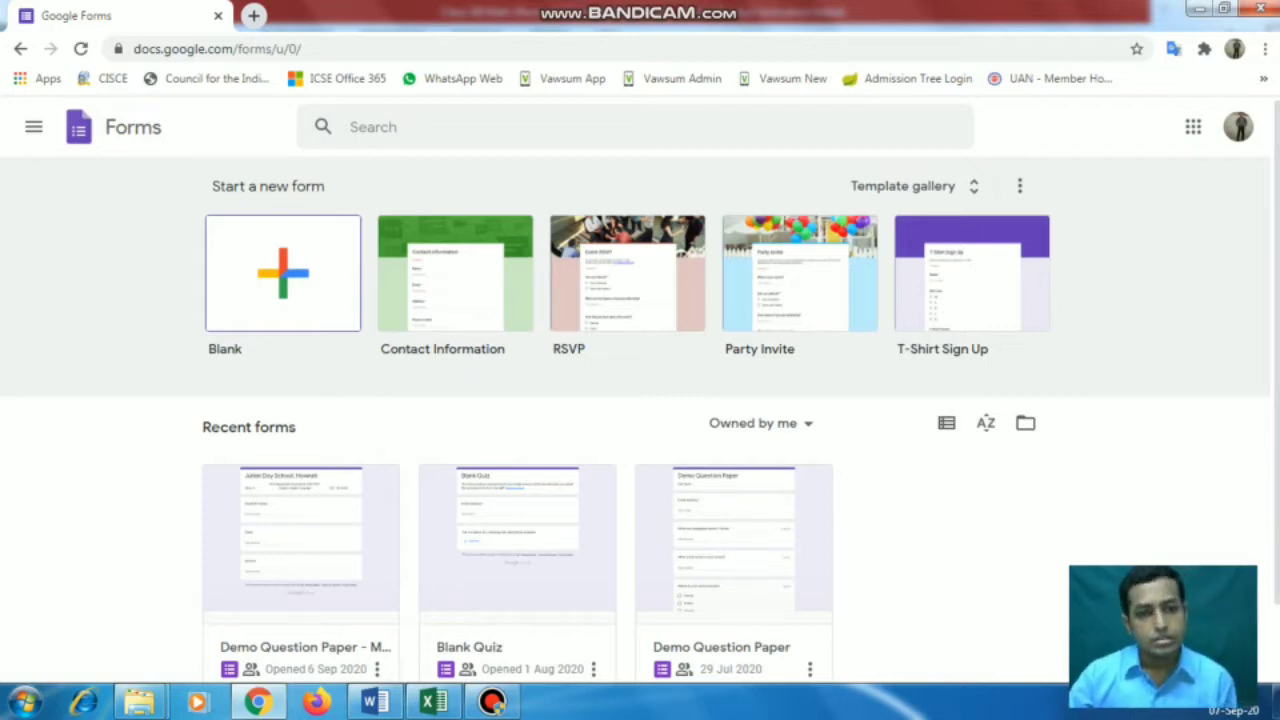
Start a blank form and name it 'Class III English Language'
left_click(283, 272)
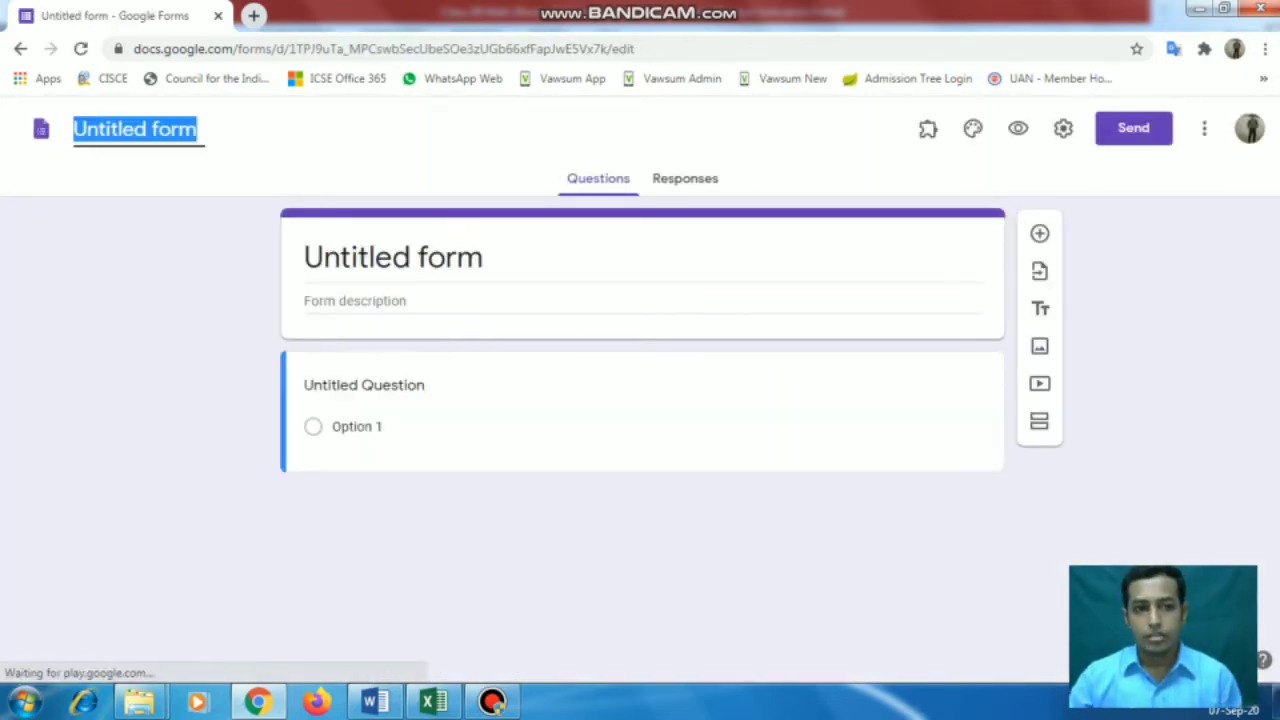
type("Class ")
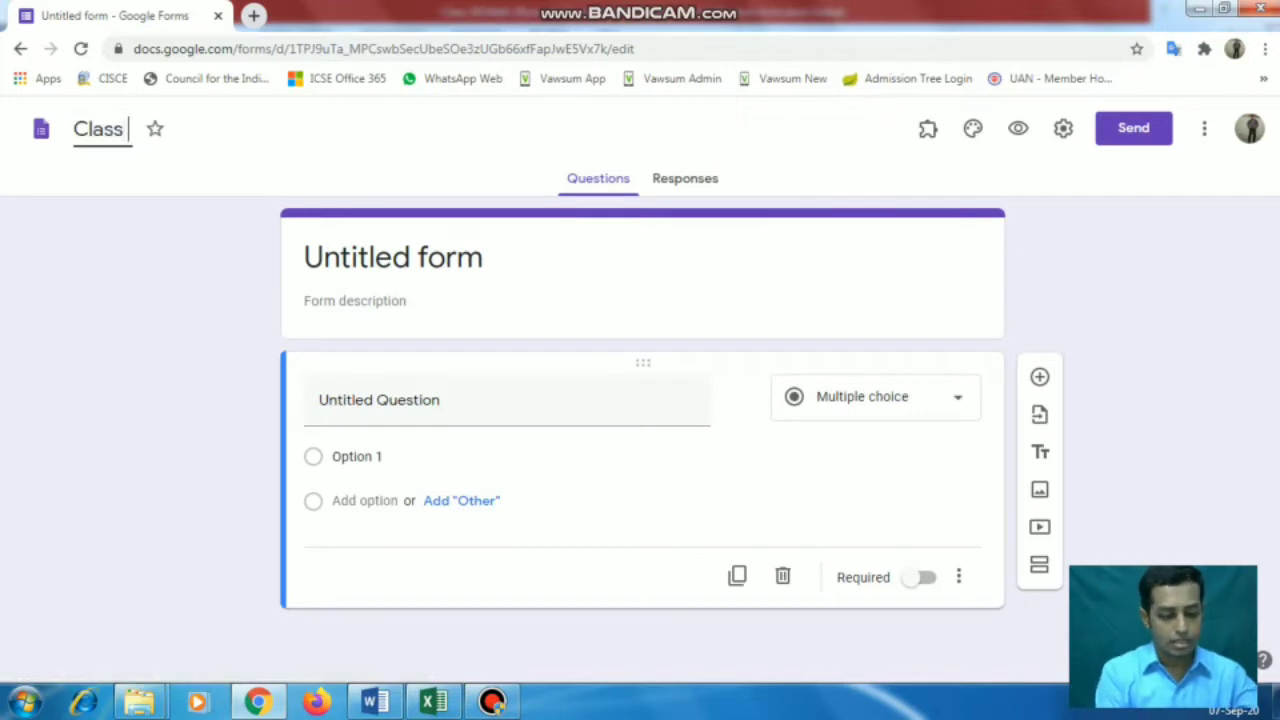
type("III")
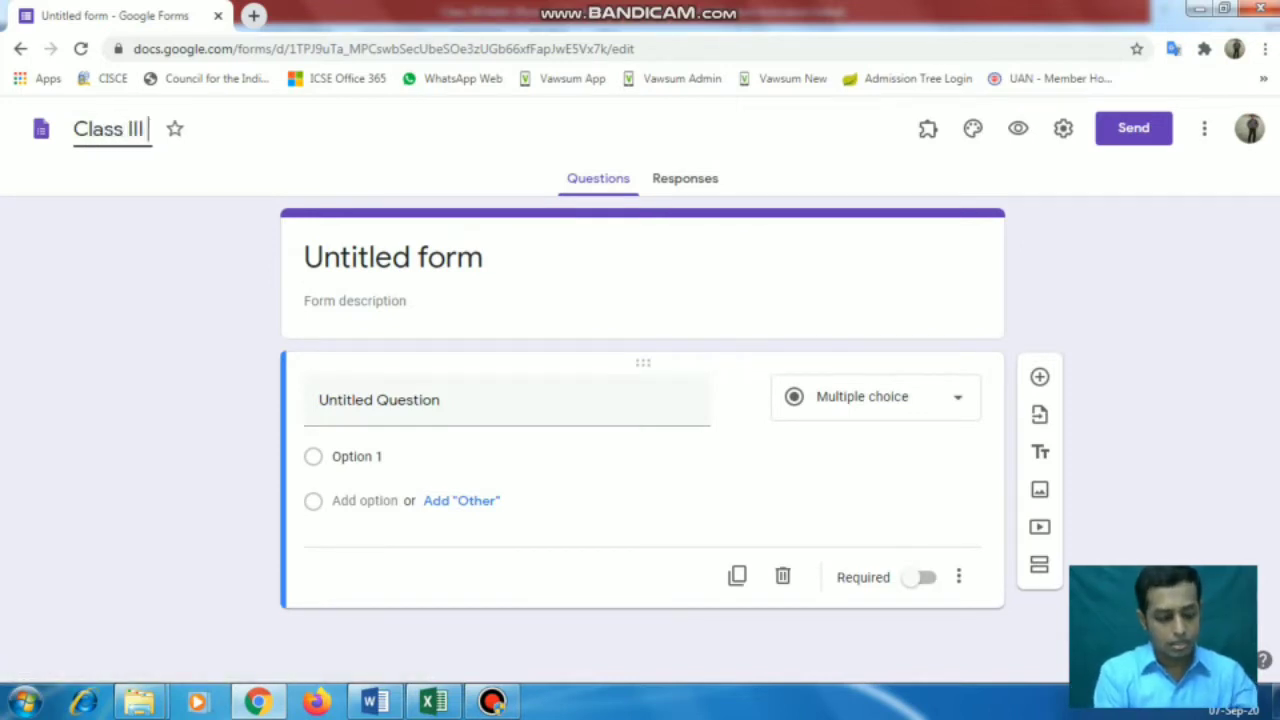
type(" Englis")
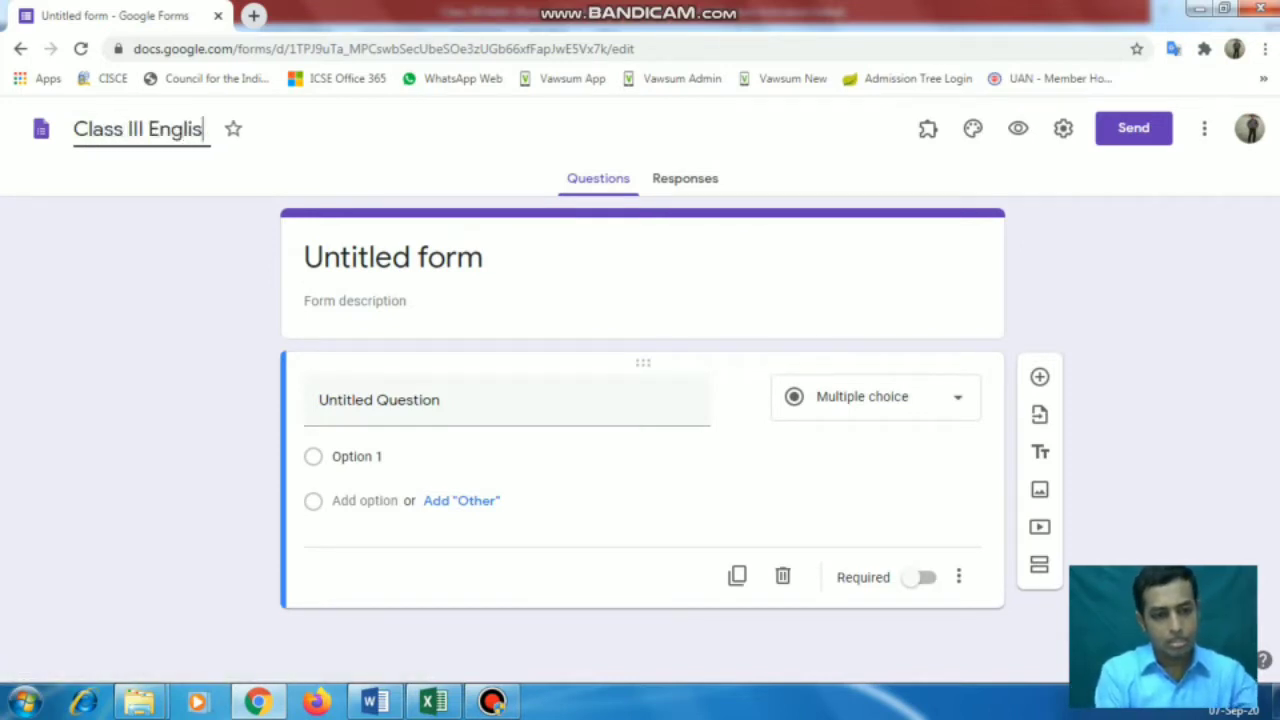
type("h Langua")
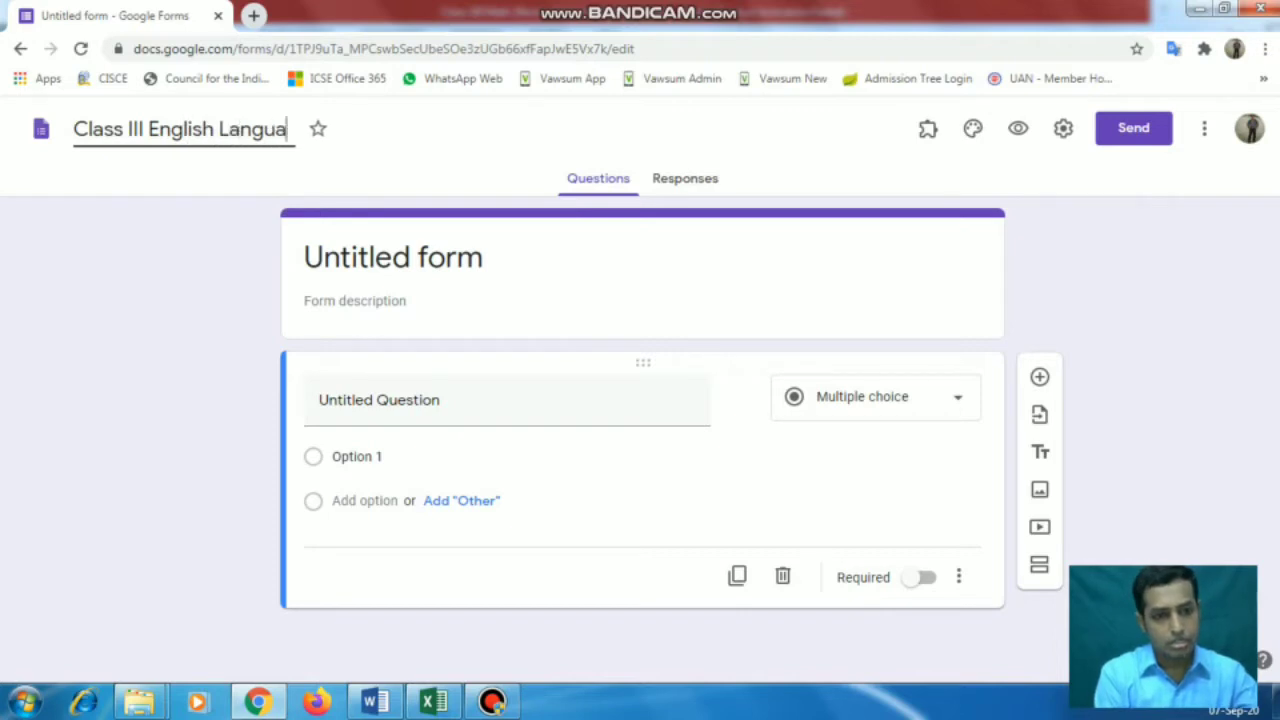
type("ge")
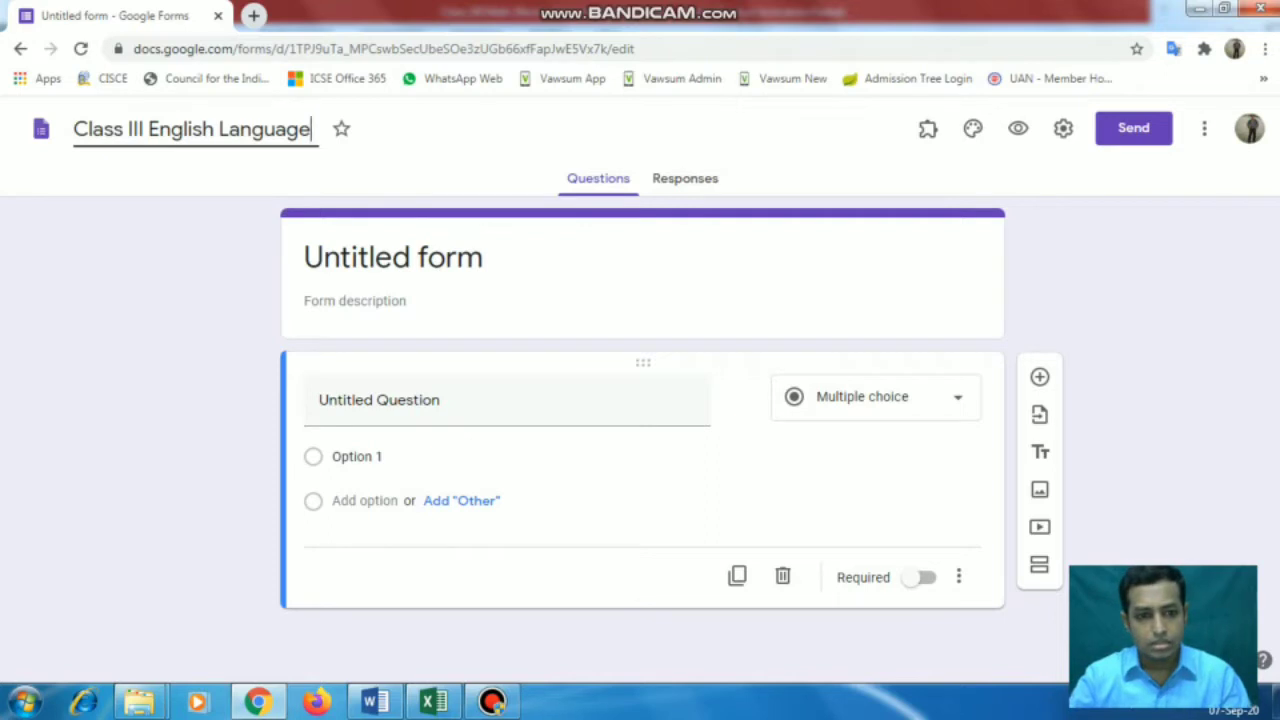
key("Return")
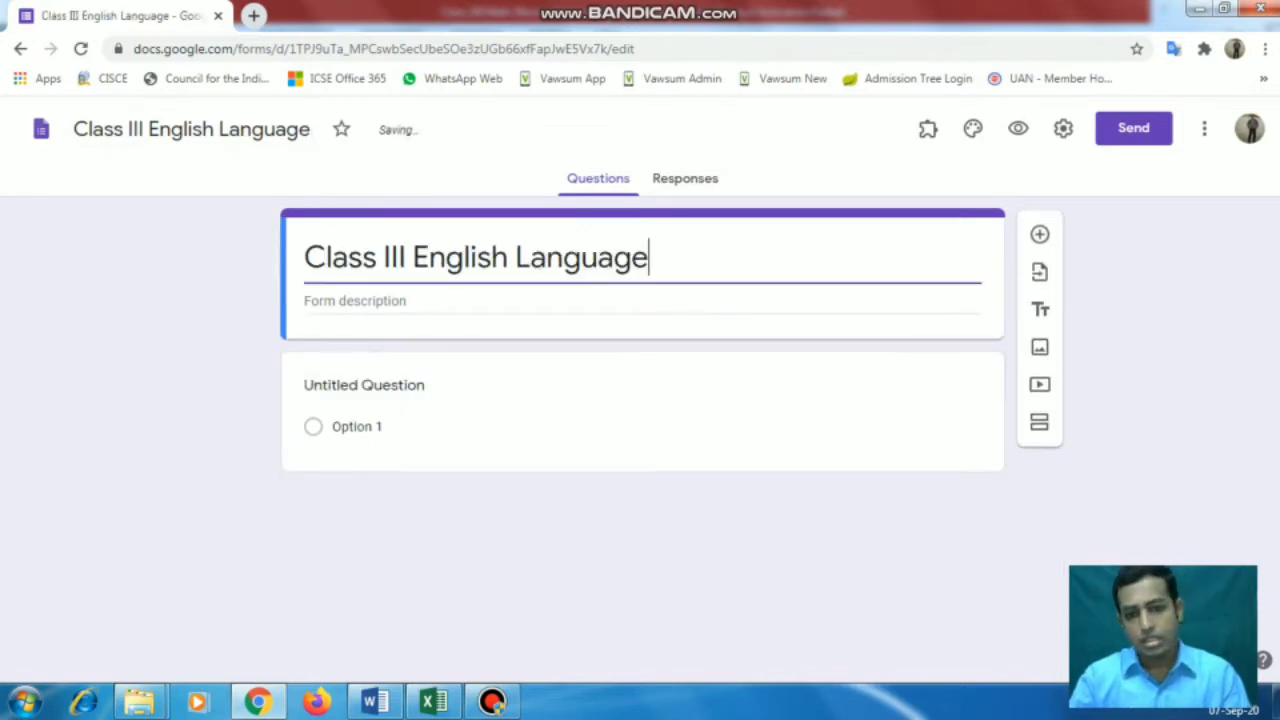
Replace the form heading with 'Julien Day School, Howrah'
key("shift+Left")
key("shift+Left")
key("shift+Left")
key("shift+Left")
key("shift+Left")
key("shift+Left")
key("shift+Left")
key("shift+Left")
key("shift+Left")
key("shift+Left")
key("shift+Left")
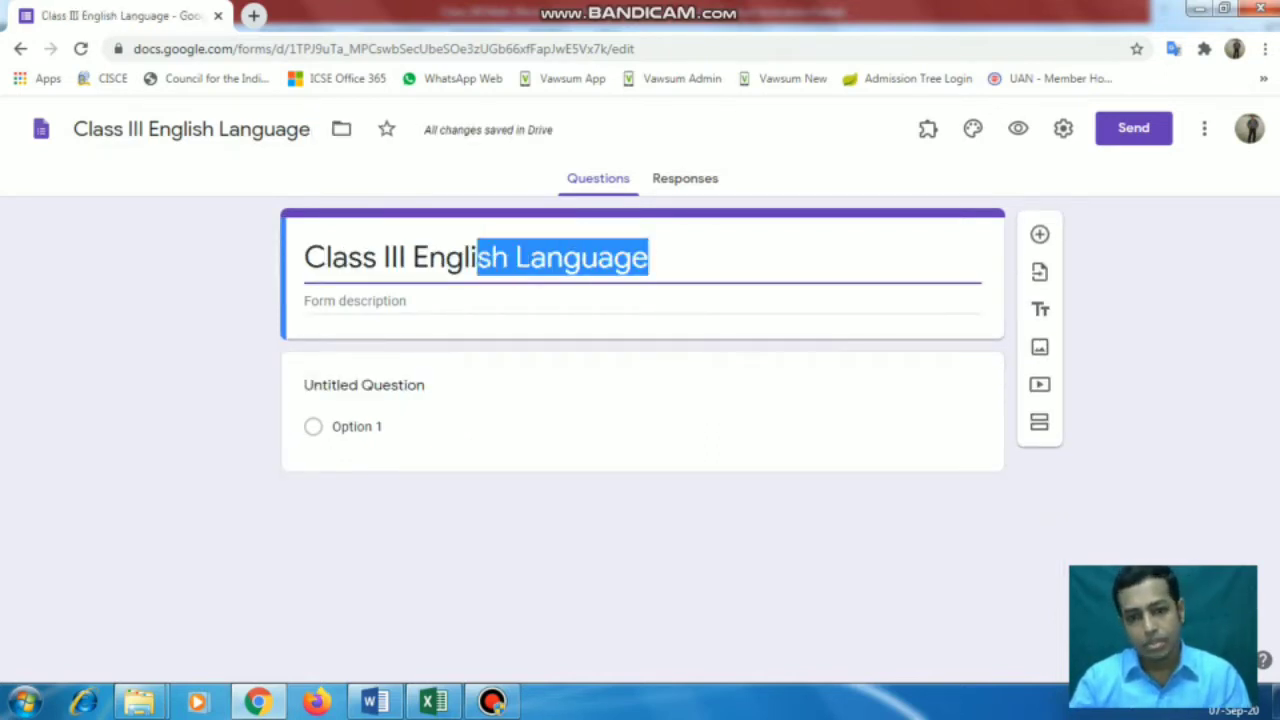
key("shift+Left")
key("shift+Left")
key("shift+Left")
key("shift+Left")
key("shift+Left")
key("shift+Left")
key("shift+Left")
key("shift+Left")
key("shift+Left")
key("shift+Left")
key("shift+Left")
key("shift+Left")
key("shift+Left")
key("shift+Left")
key("shift+Left")
type("Juline")
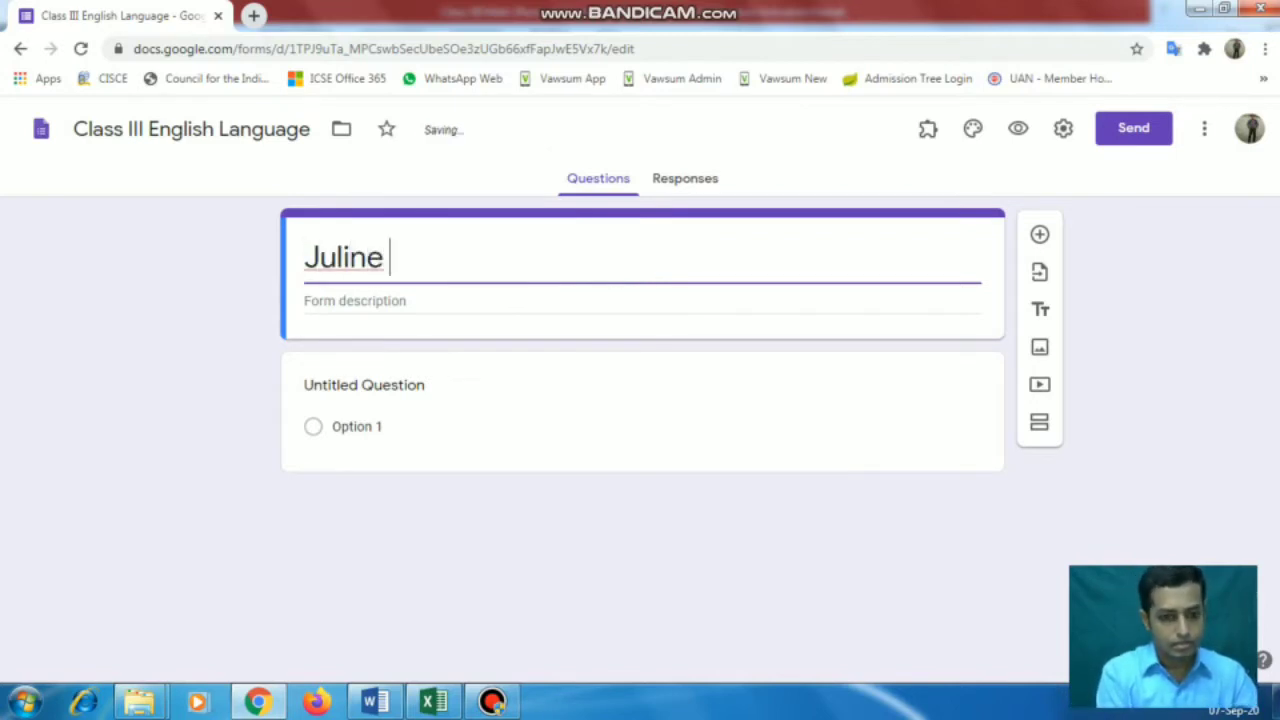
key("BackSpace")
key("BackSpace")
key("BackSpace")
key("BackSpace")
key("BackSpace")
key("BackSpace")
key("BackSpace")
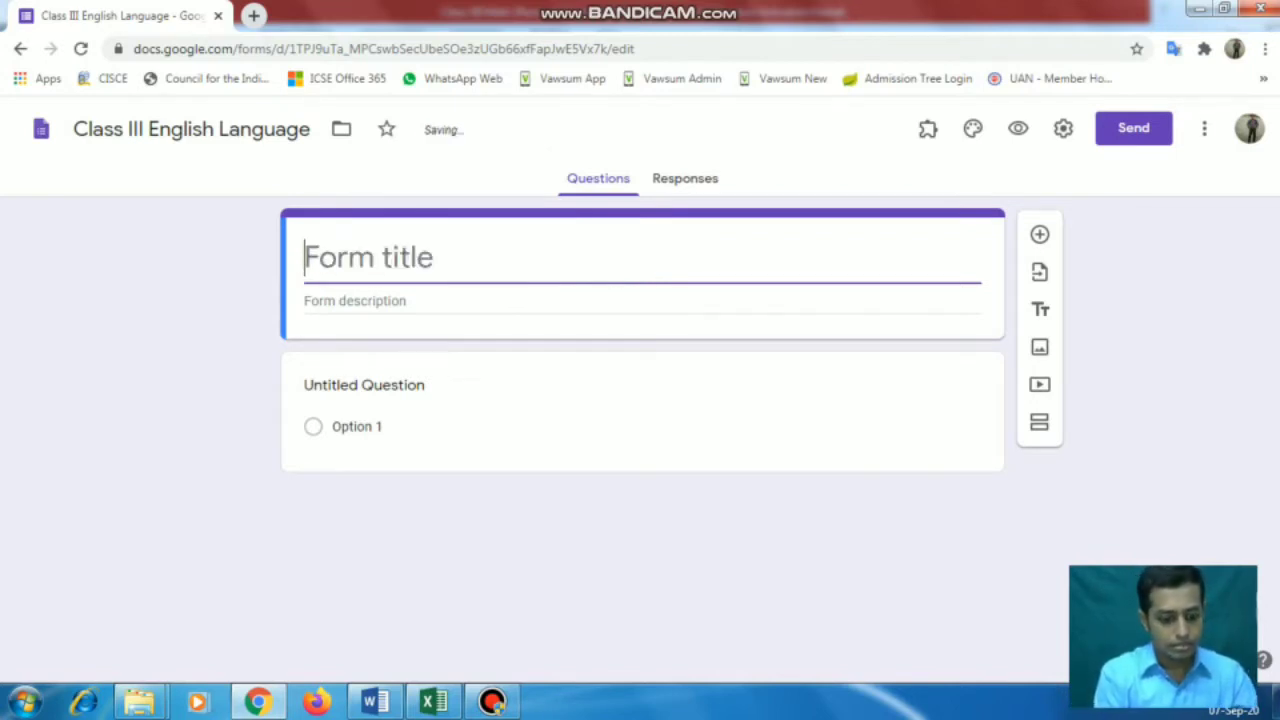
type("Julien Da")
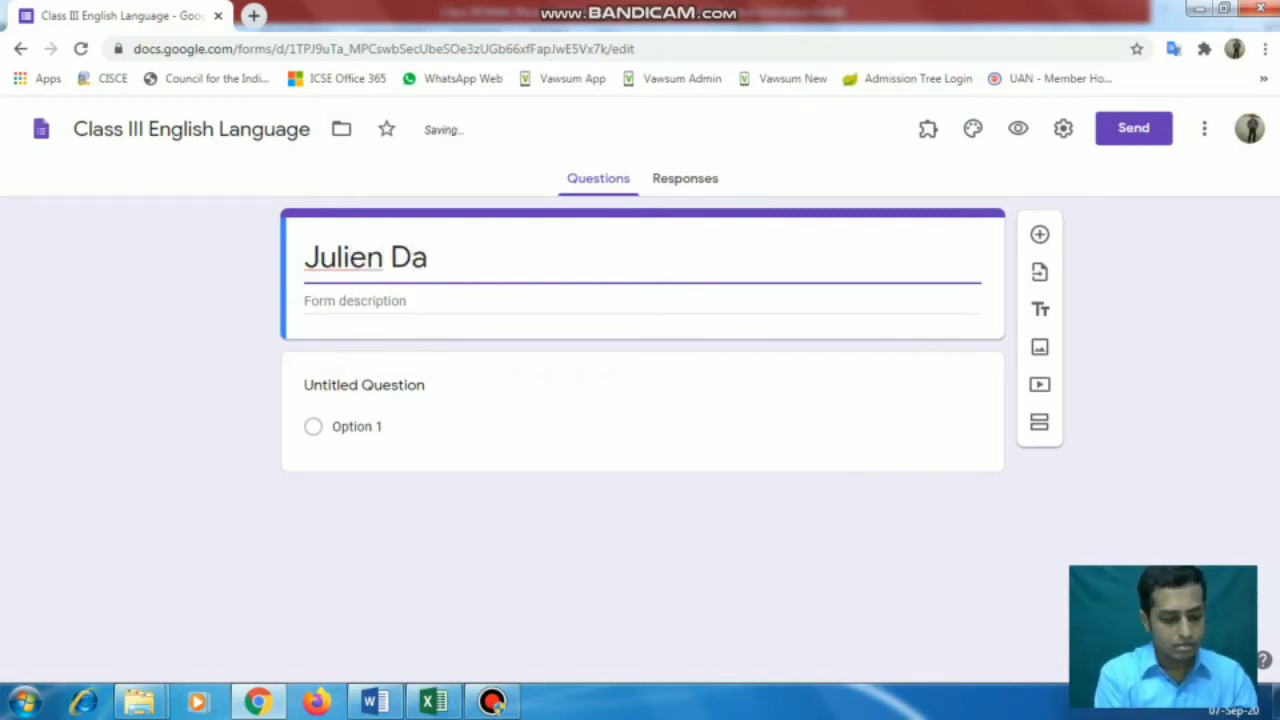
type("y School")
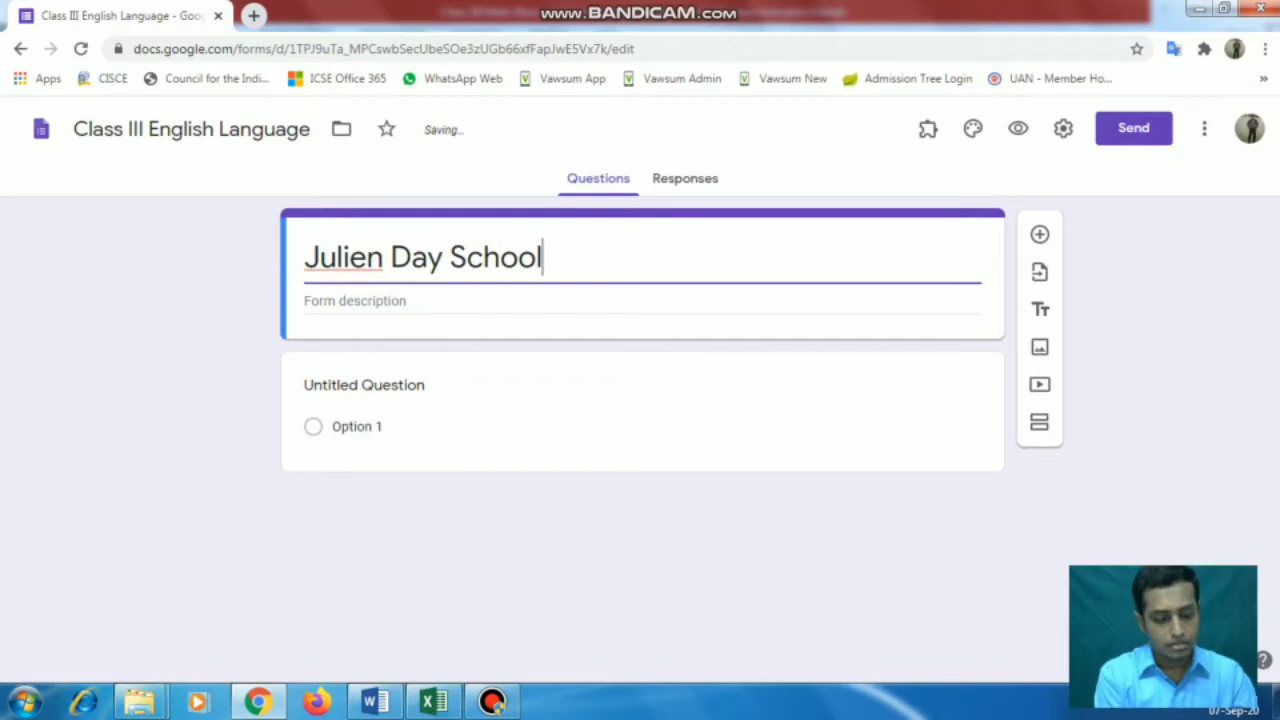
type(", Howrah")
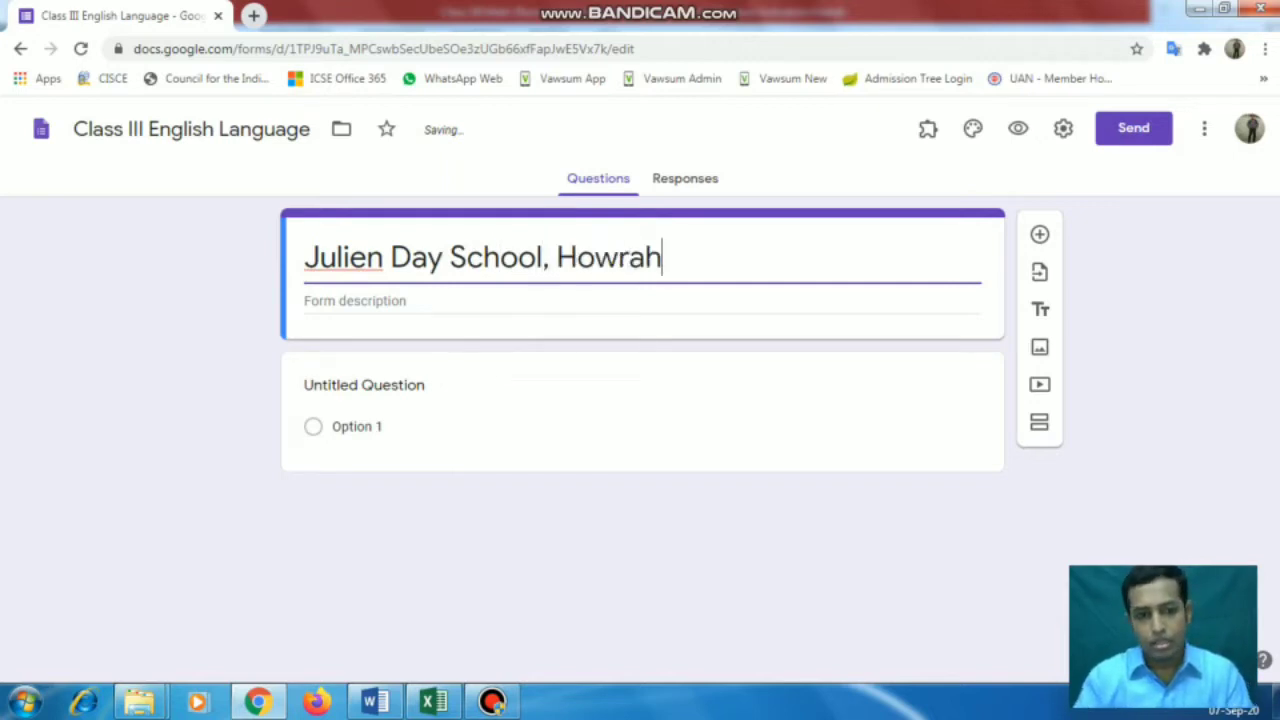
left_click(355, 300)
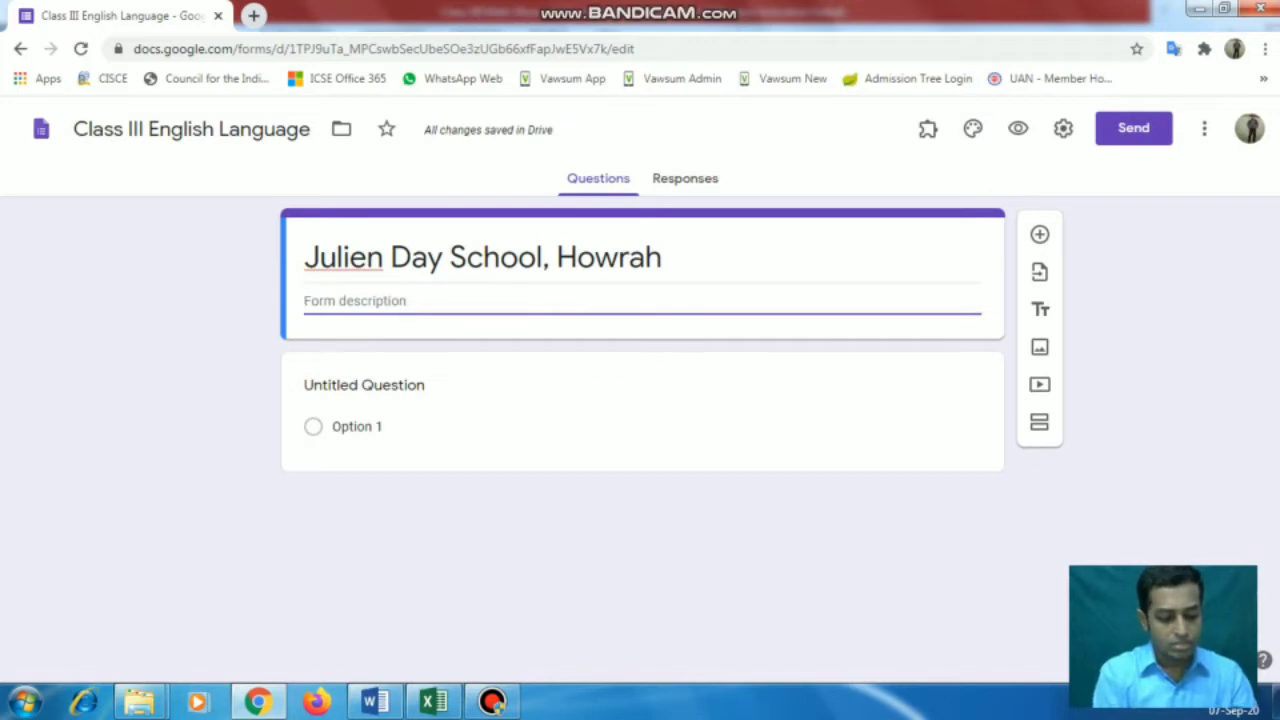
Write the description 'First Assessment / Half Yearly Examination' followed by 'Total Marks - 50'
type("First Assessment")
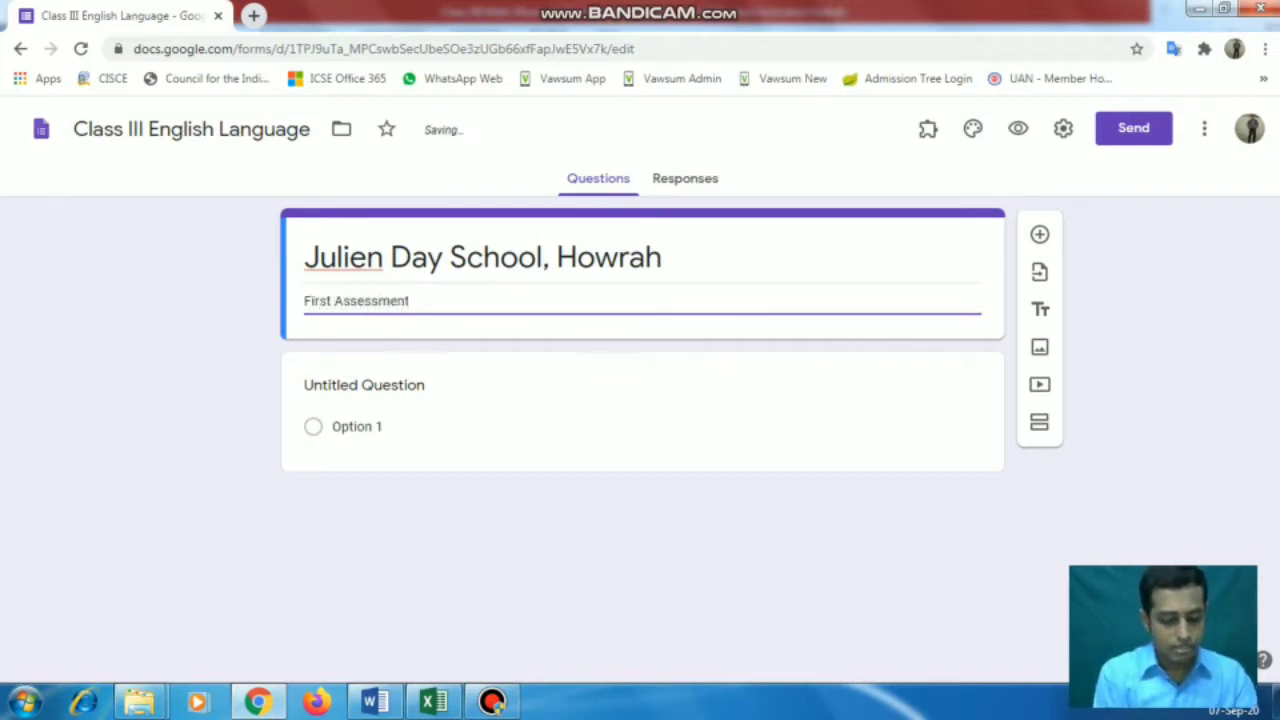
type(" / Half")
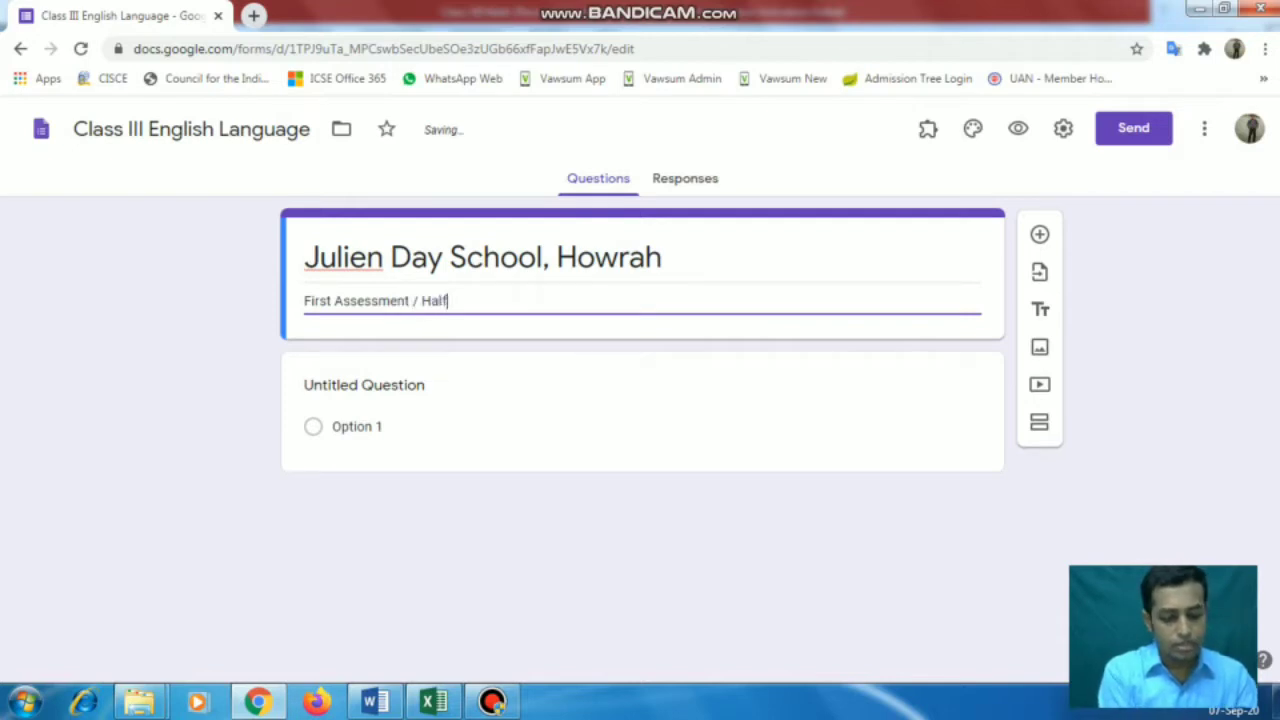
type(" Y")
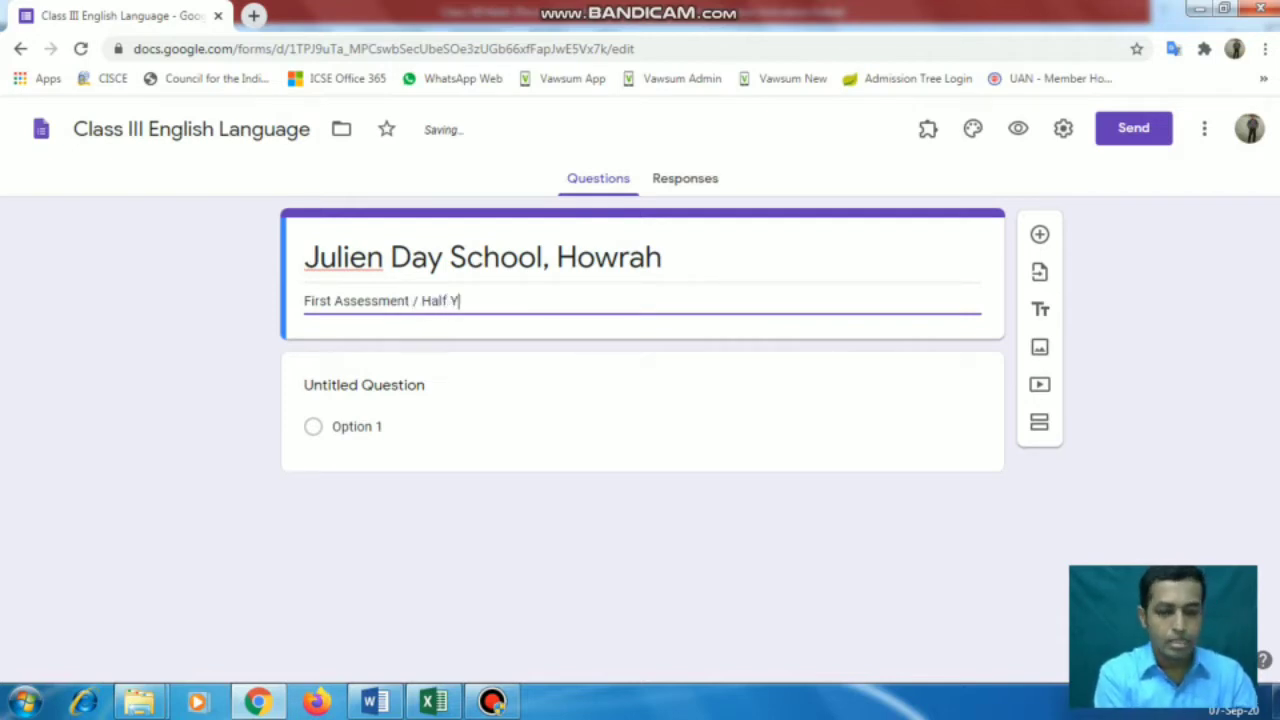
type("ear")
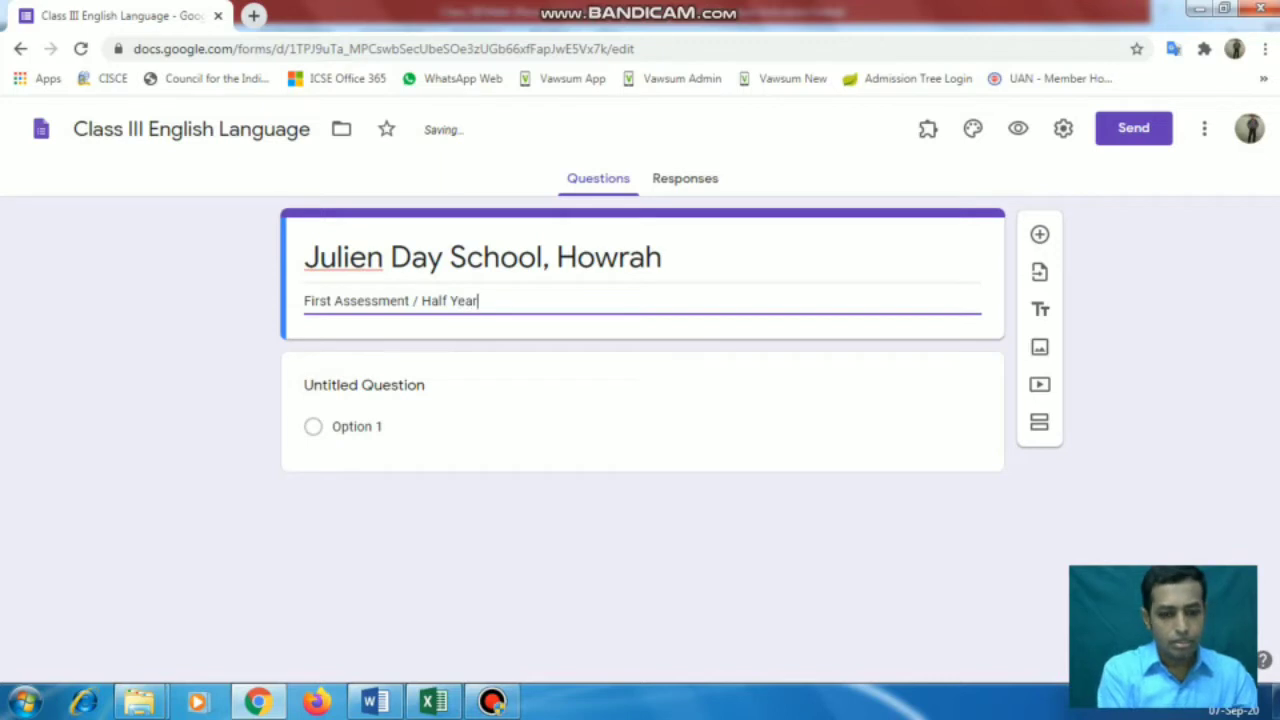
type("ly ")
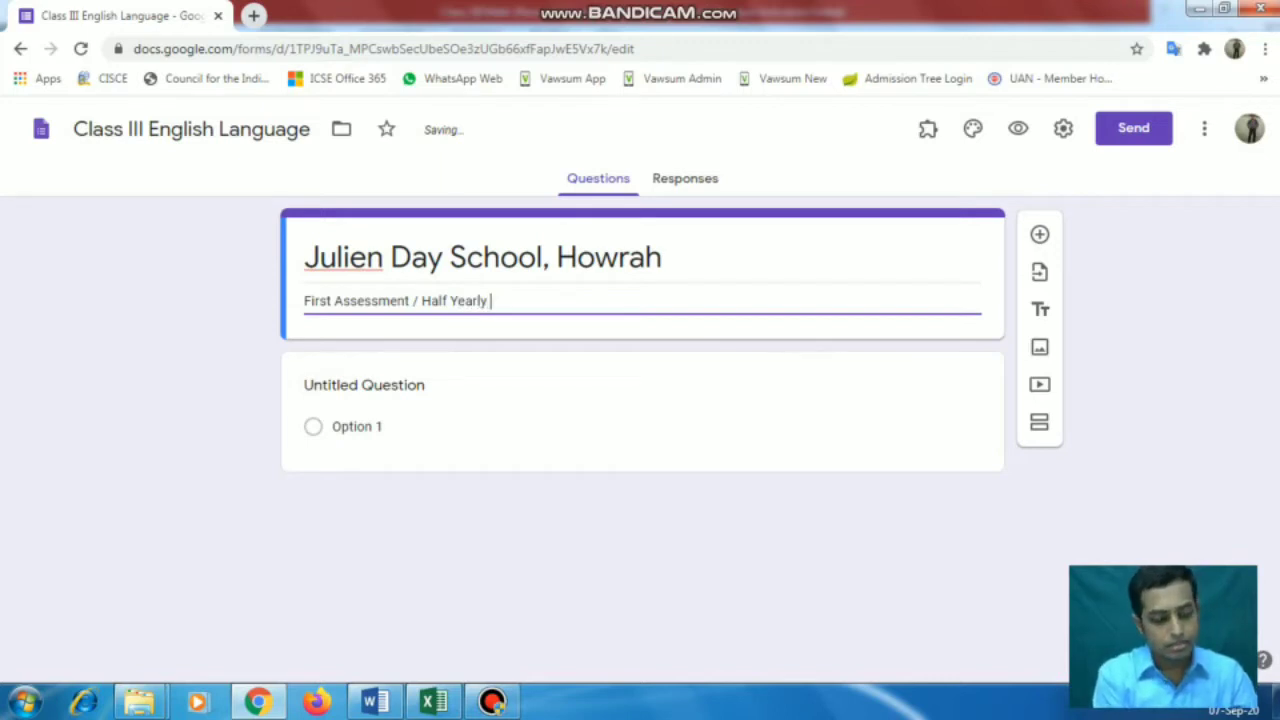
type("Examination ")
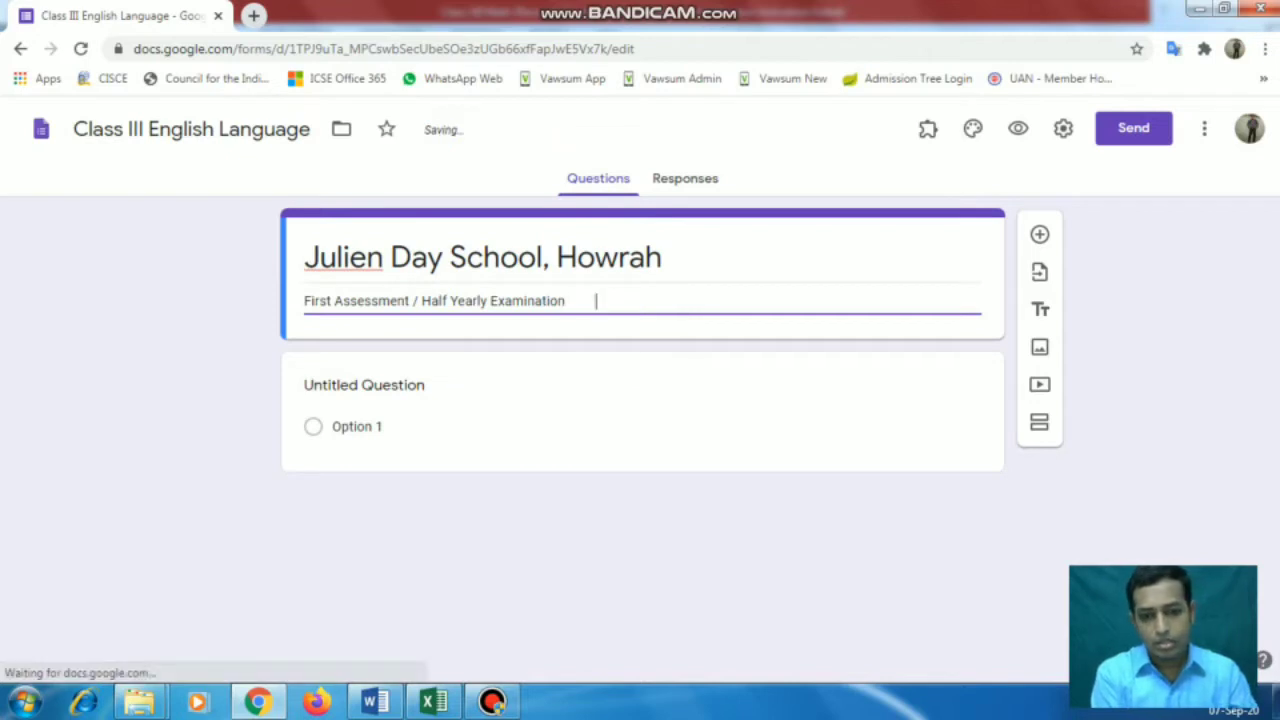
type("                                Ti")
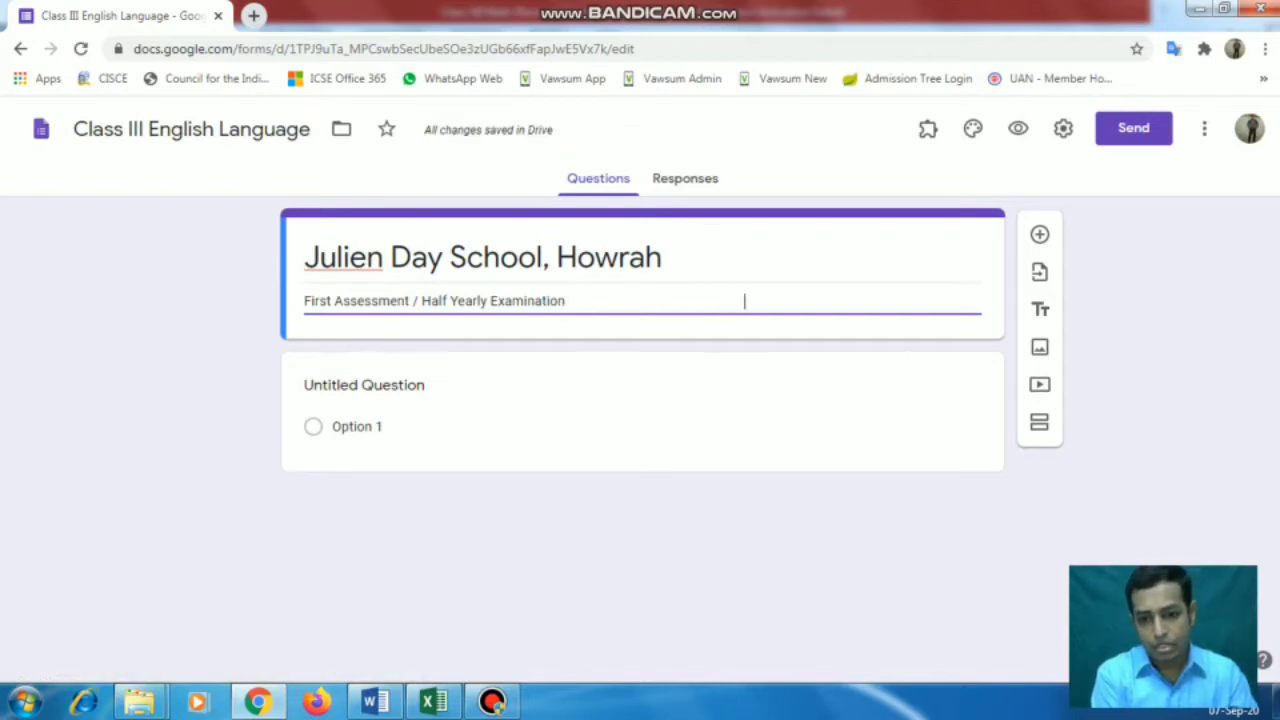
type("t")
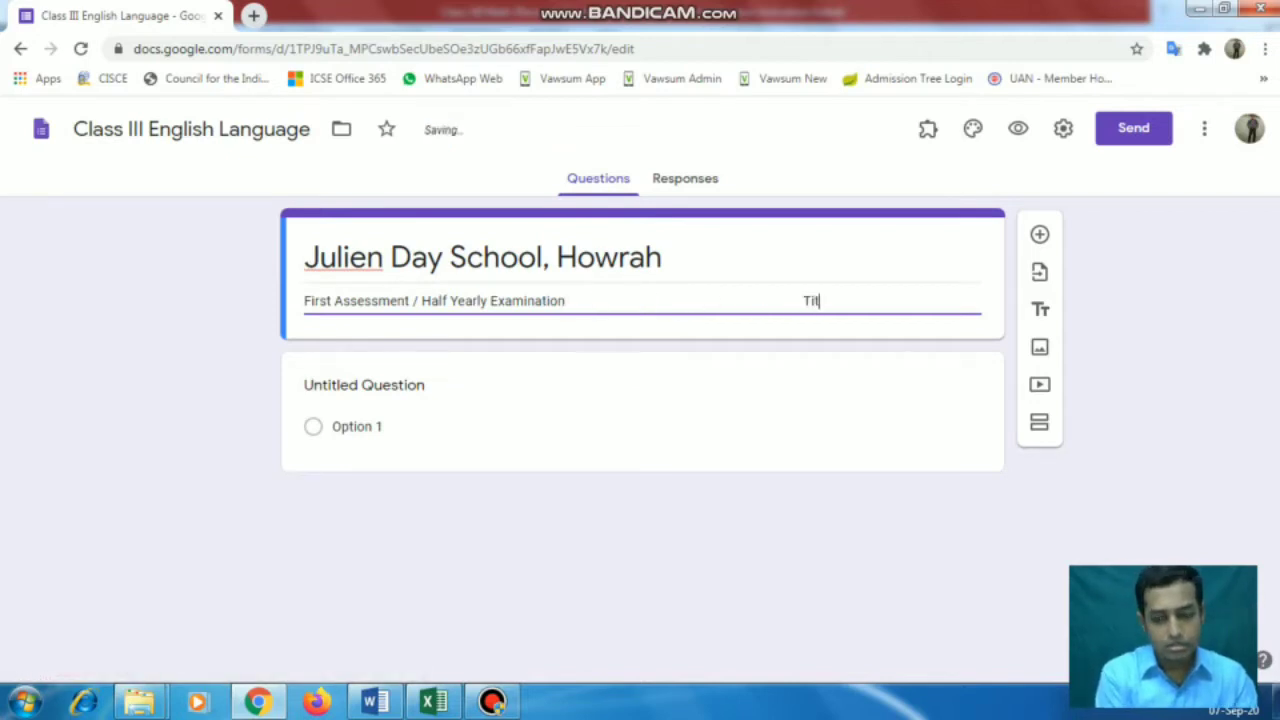
key("BackSpace")
key("BackSpace")
type("otal ")
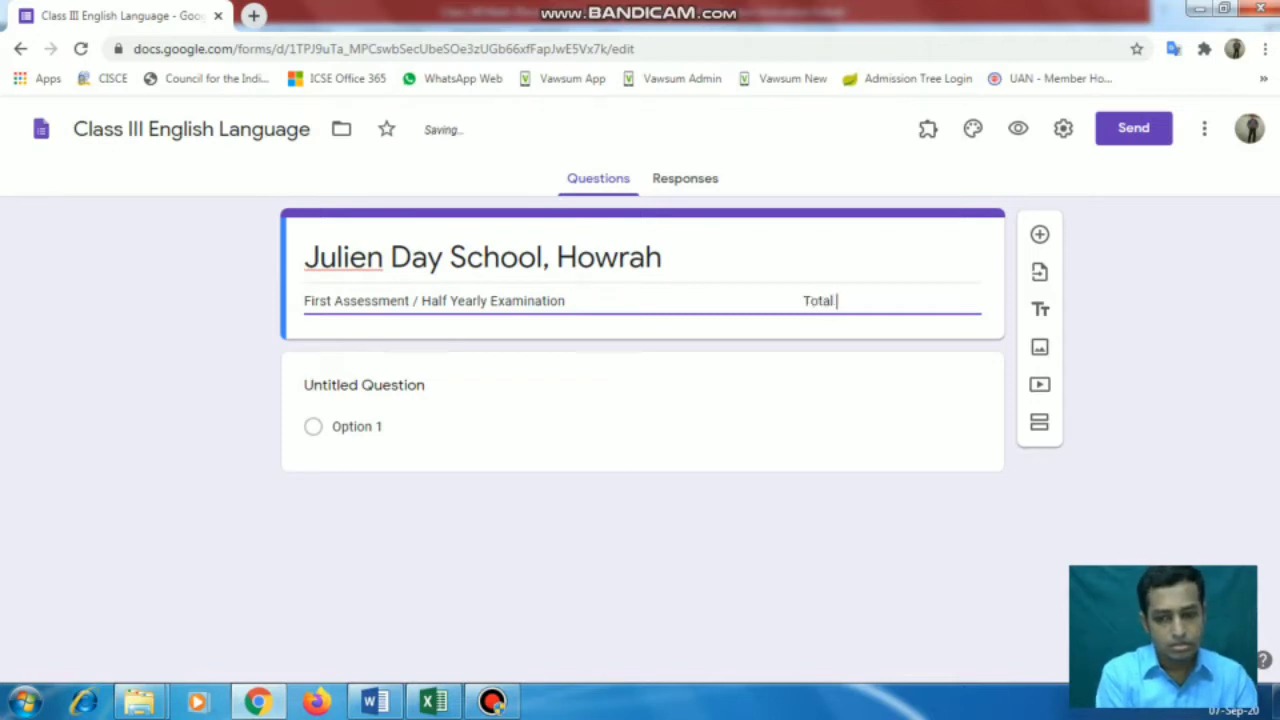
type("Marks - 50")
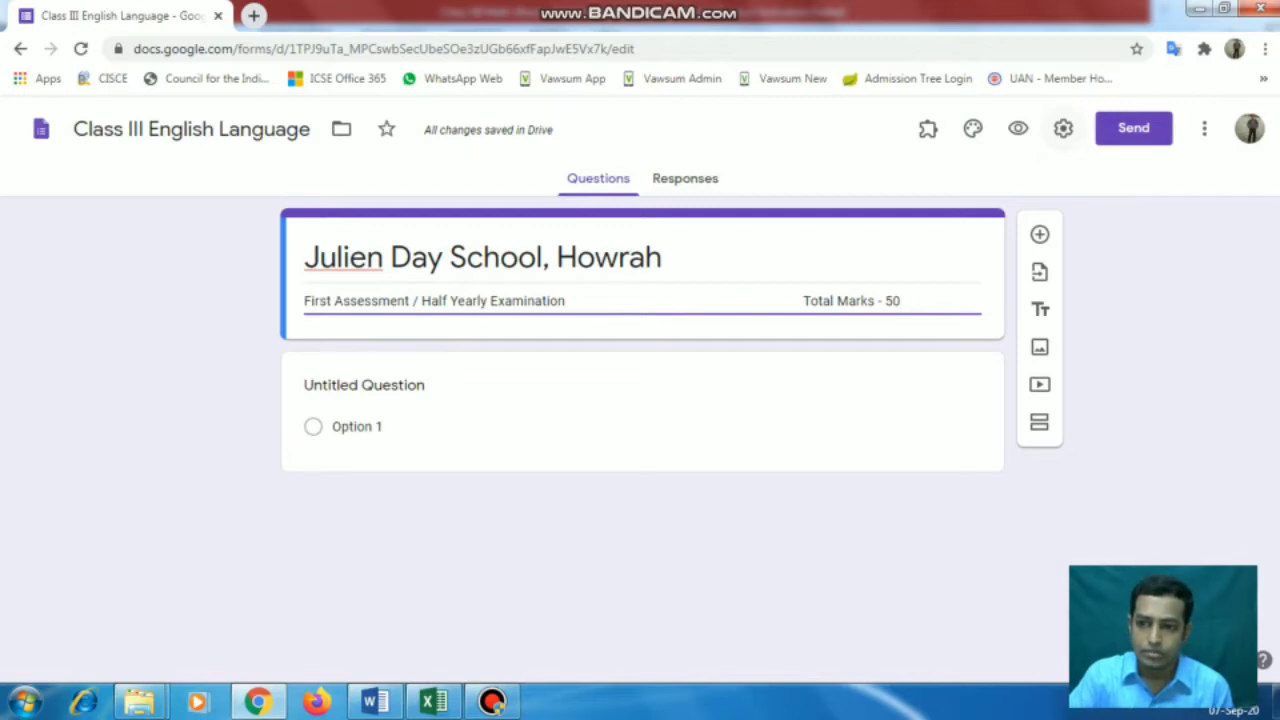
Switch on 'Make this a quiz' in the form's Quizzes settings
left_click(1063, 128)
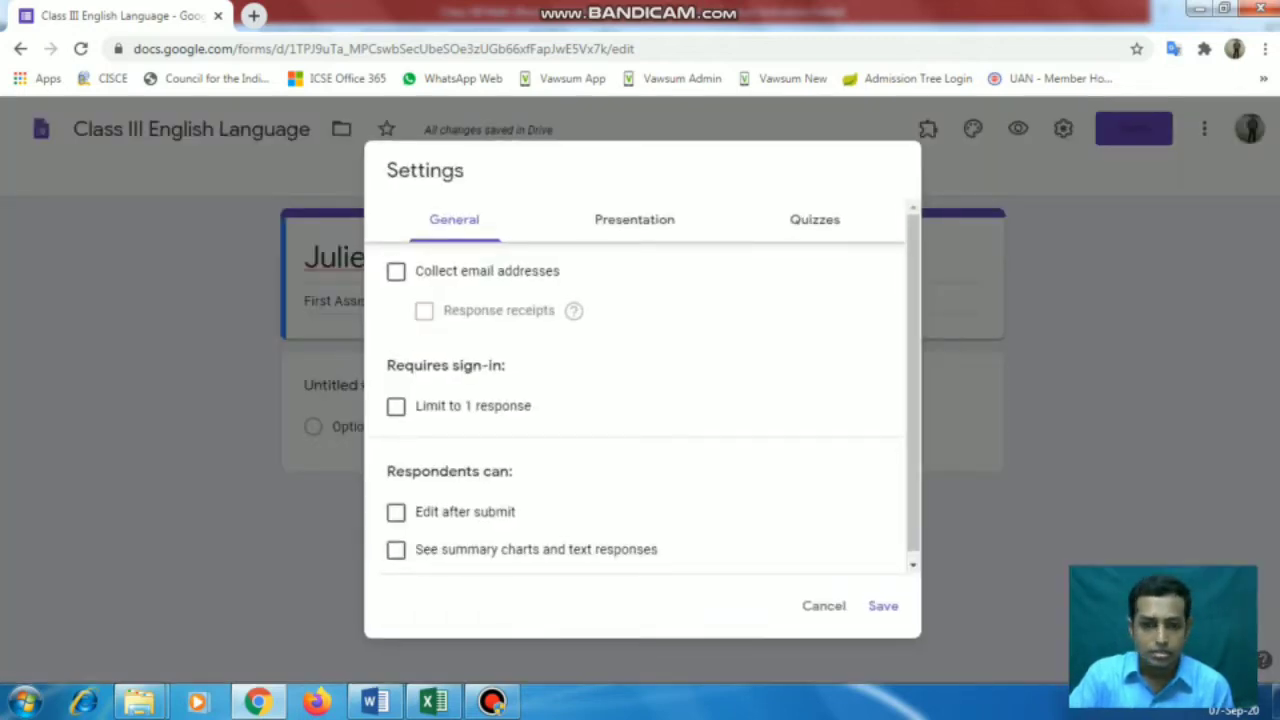
left_click(815, 219)
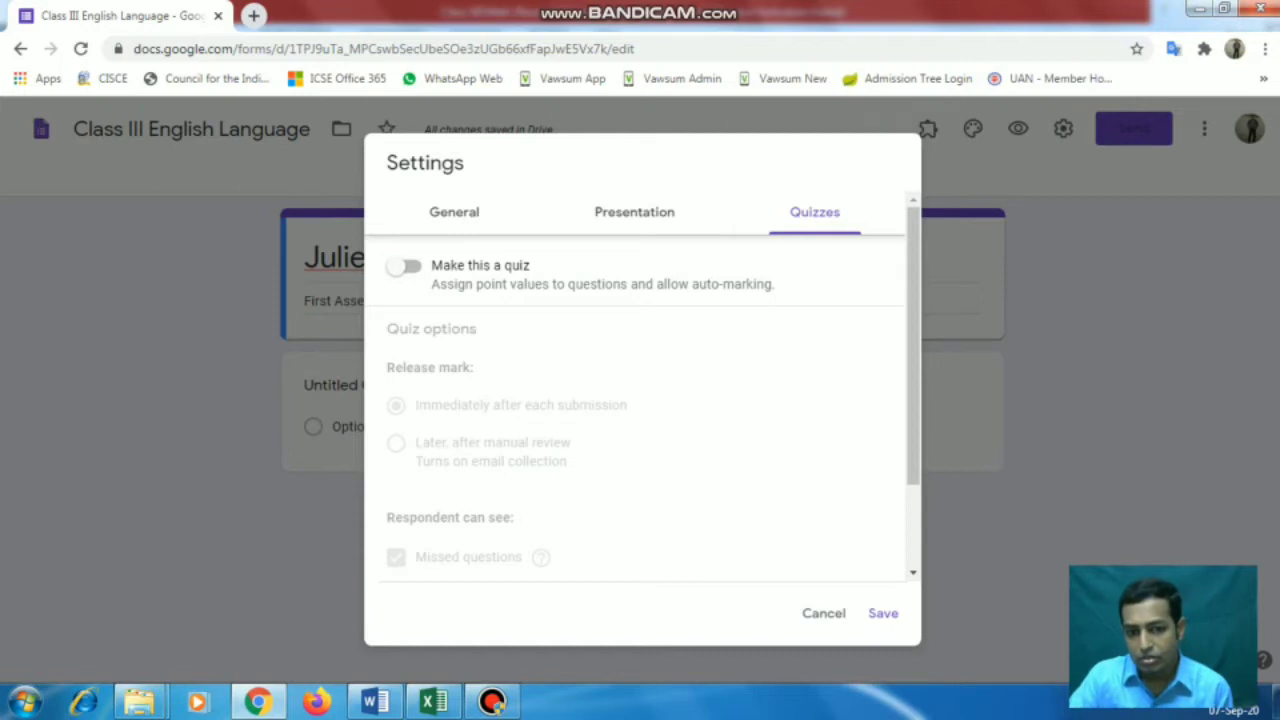
left_click_drag(431, 284, 630, 284)
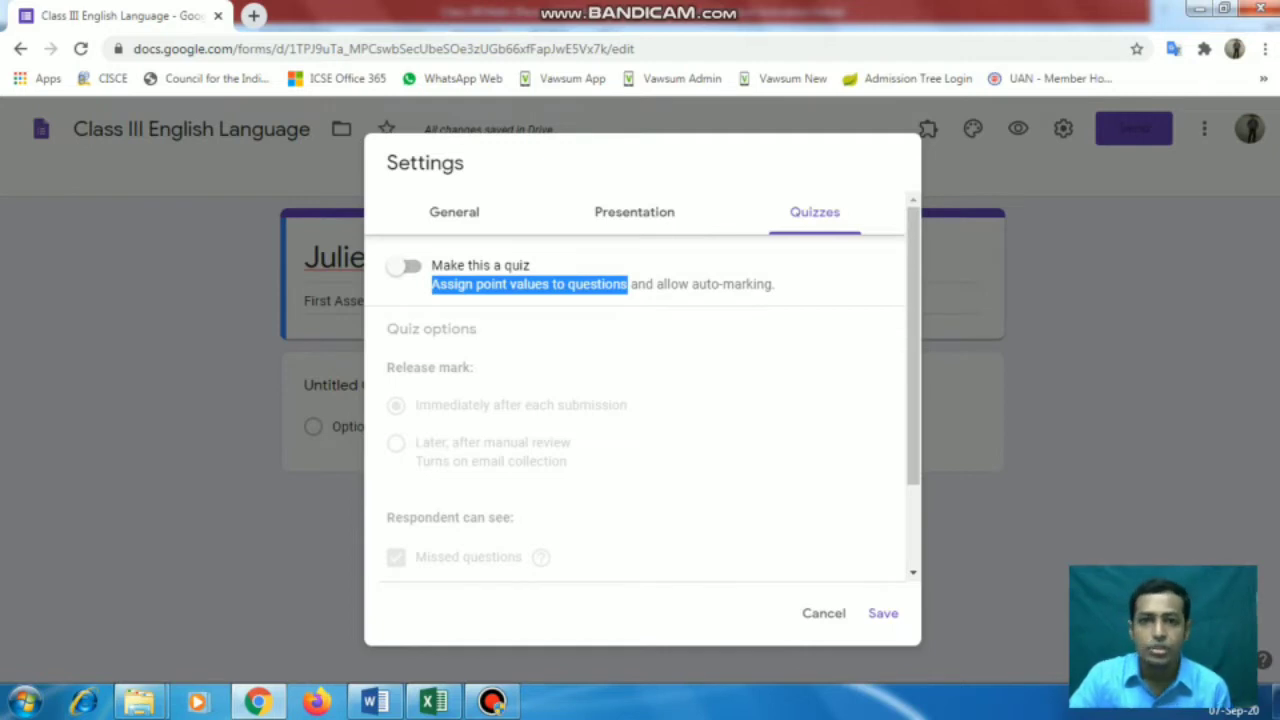
left_click(405, 265)
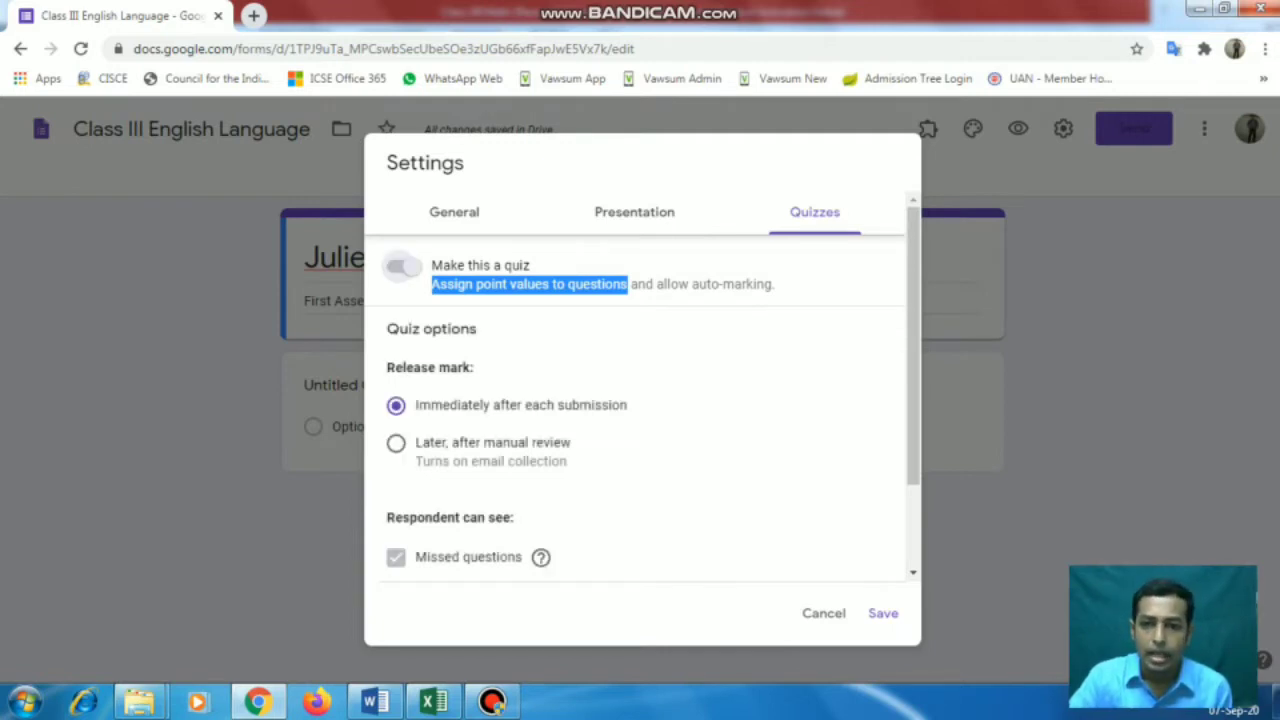
left_click_drag(656, 284, 773, 284)
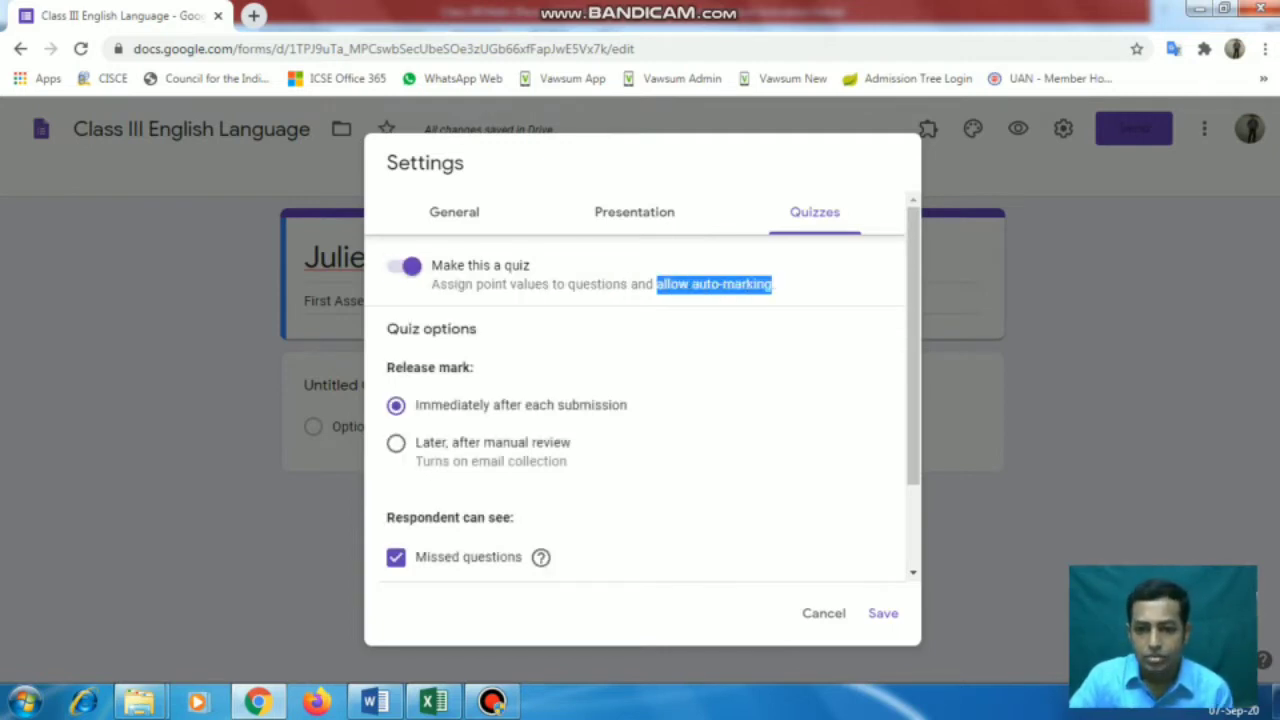
left_click(405, 265)
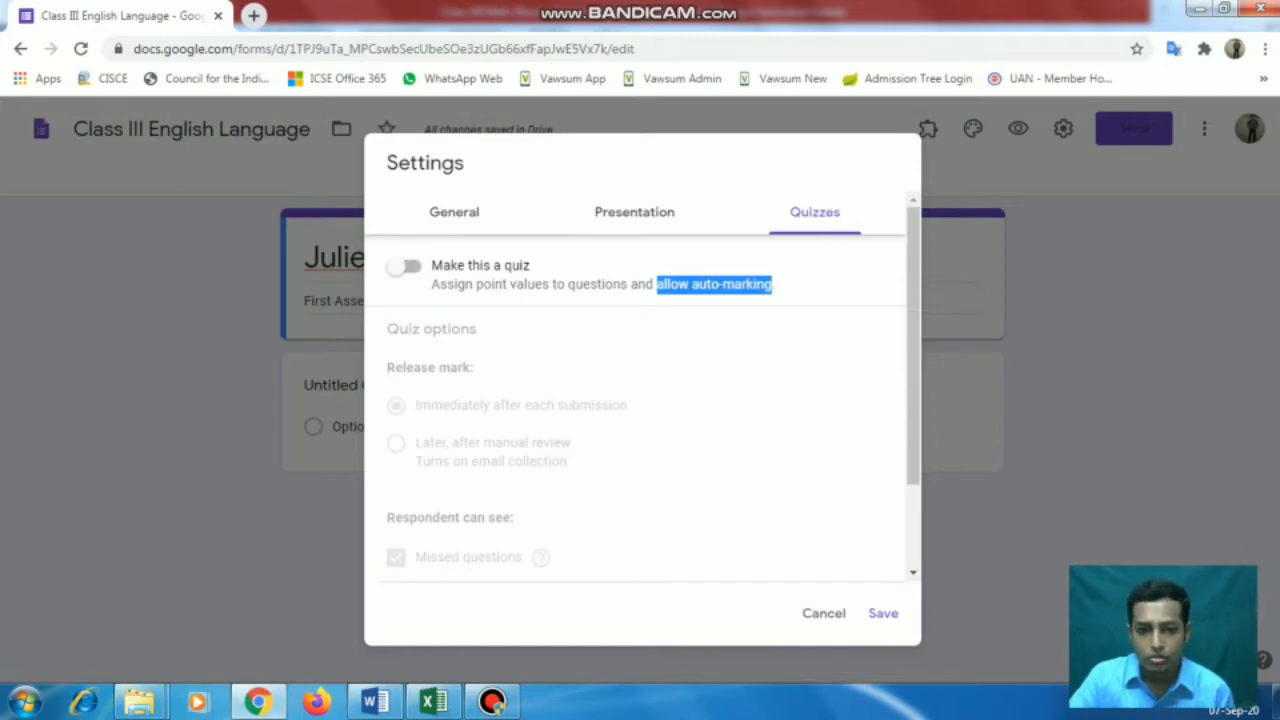
left_click(405, 265)
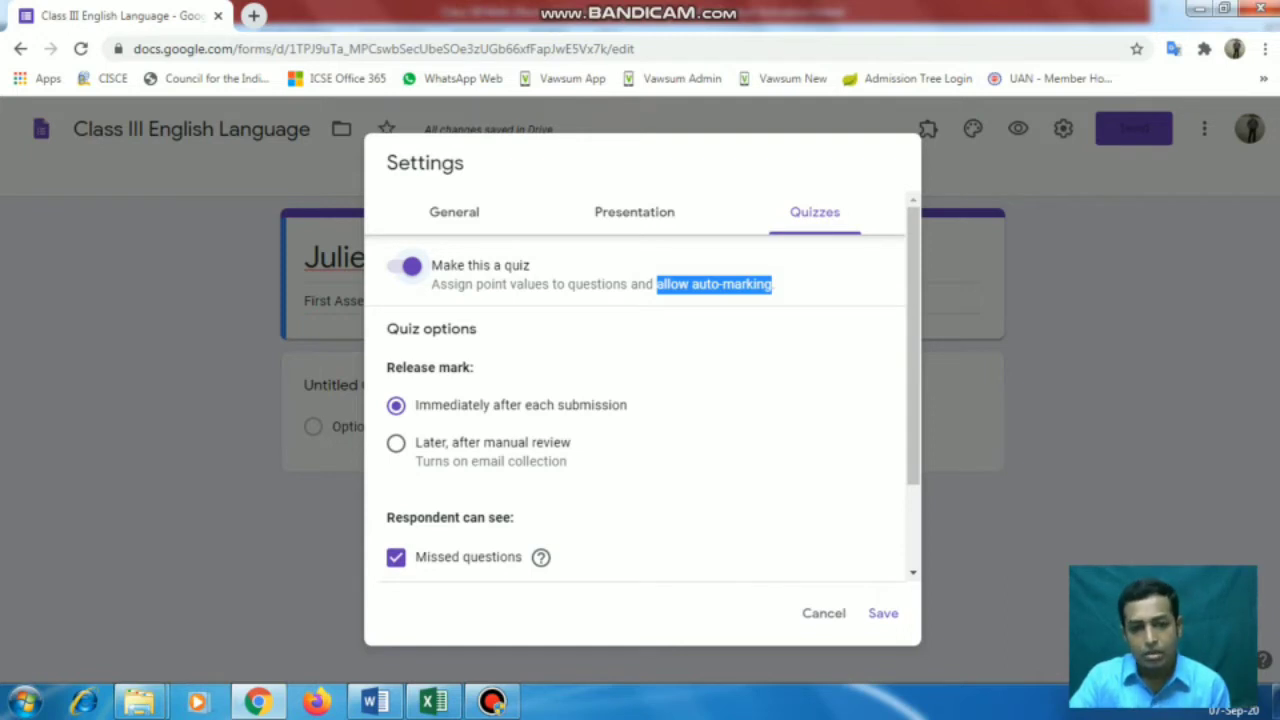
Set Release mark to 'Later, after manual review'
left_click(396, 442)
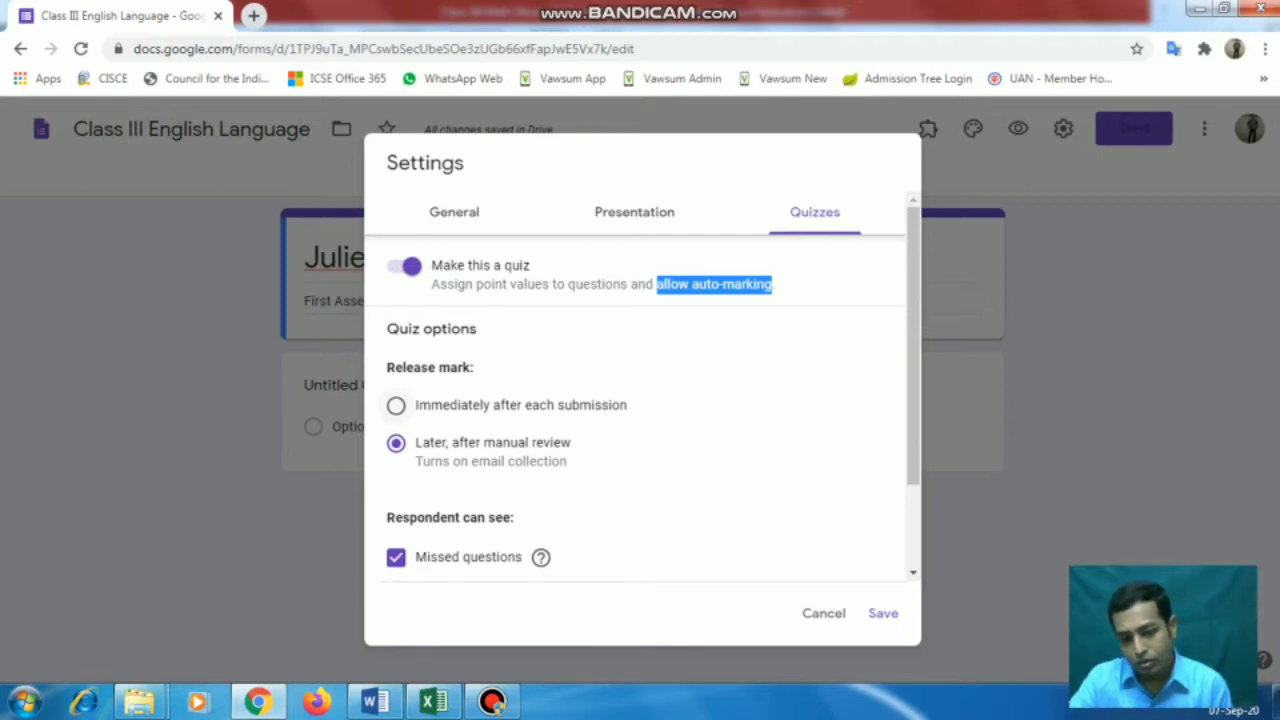
left_click(396, 405)
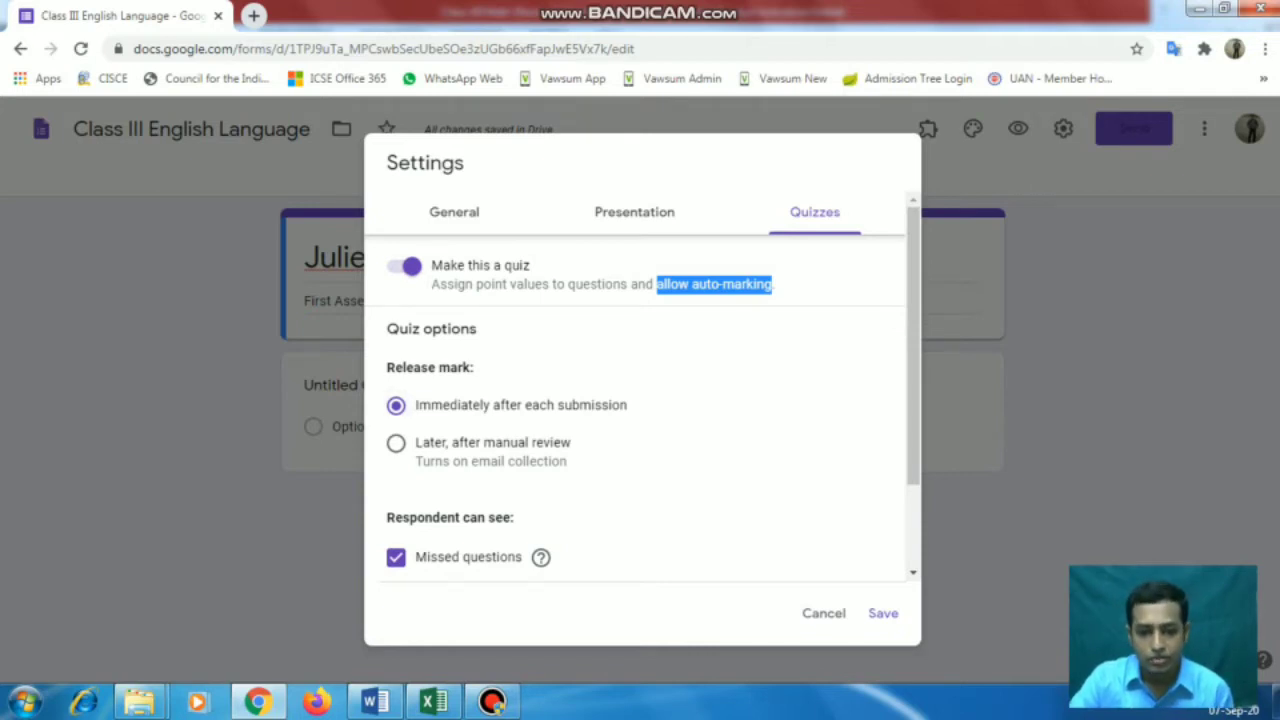
left_click(396, 442)
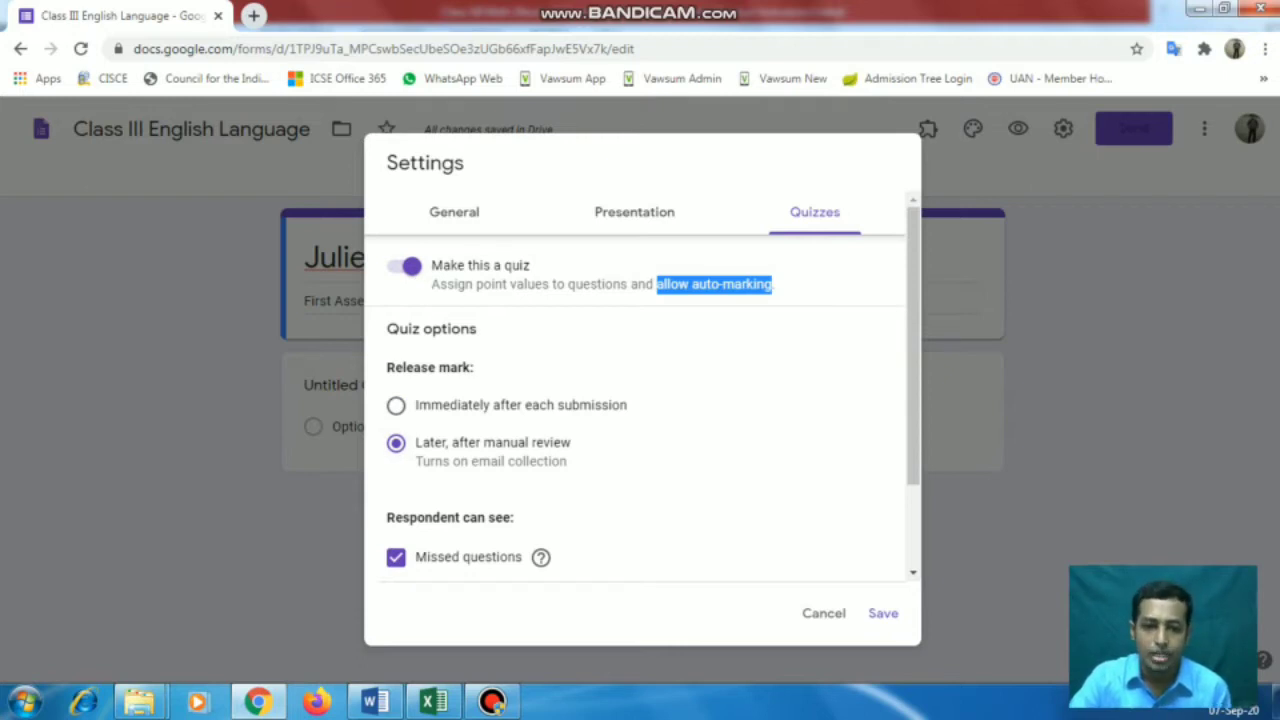
scroll(640, 380, "down", 1)
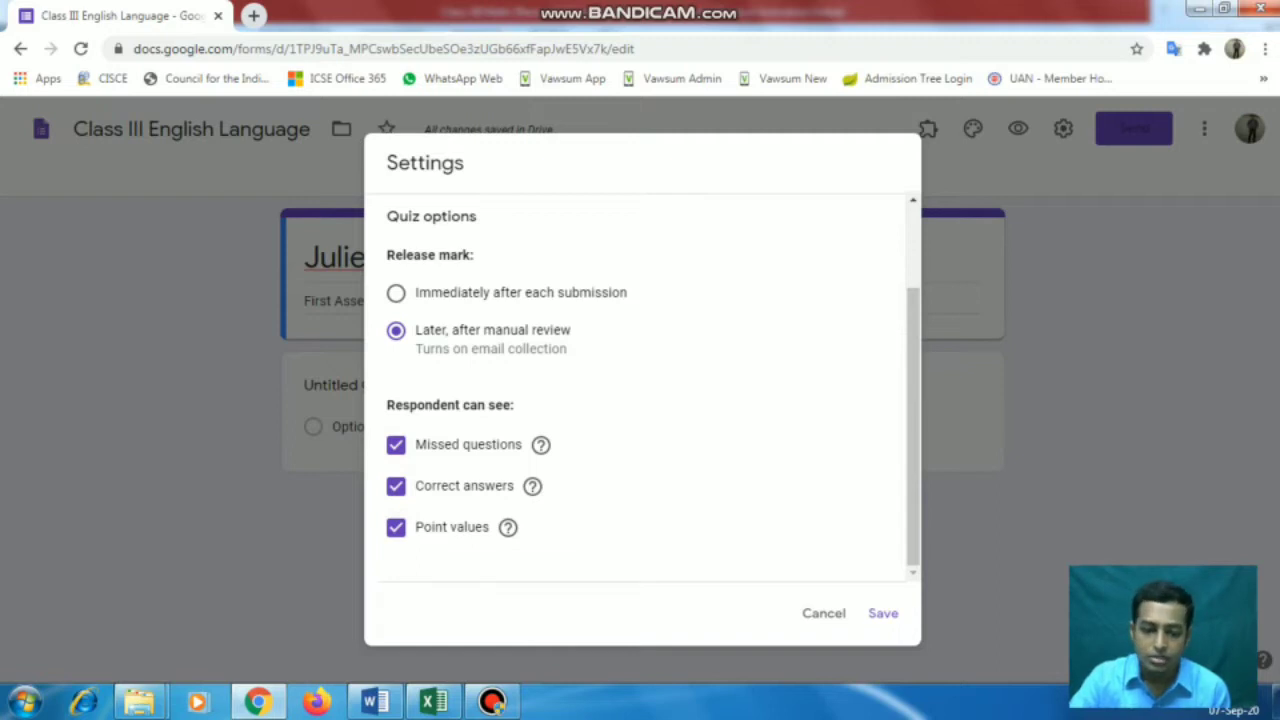
scroll(532, 490, "up", 2)
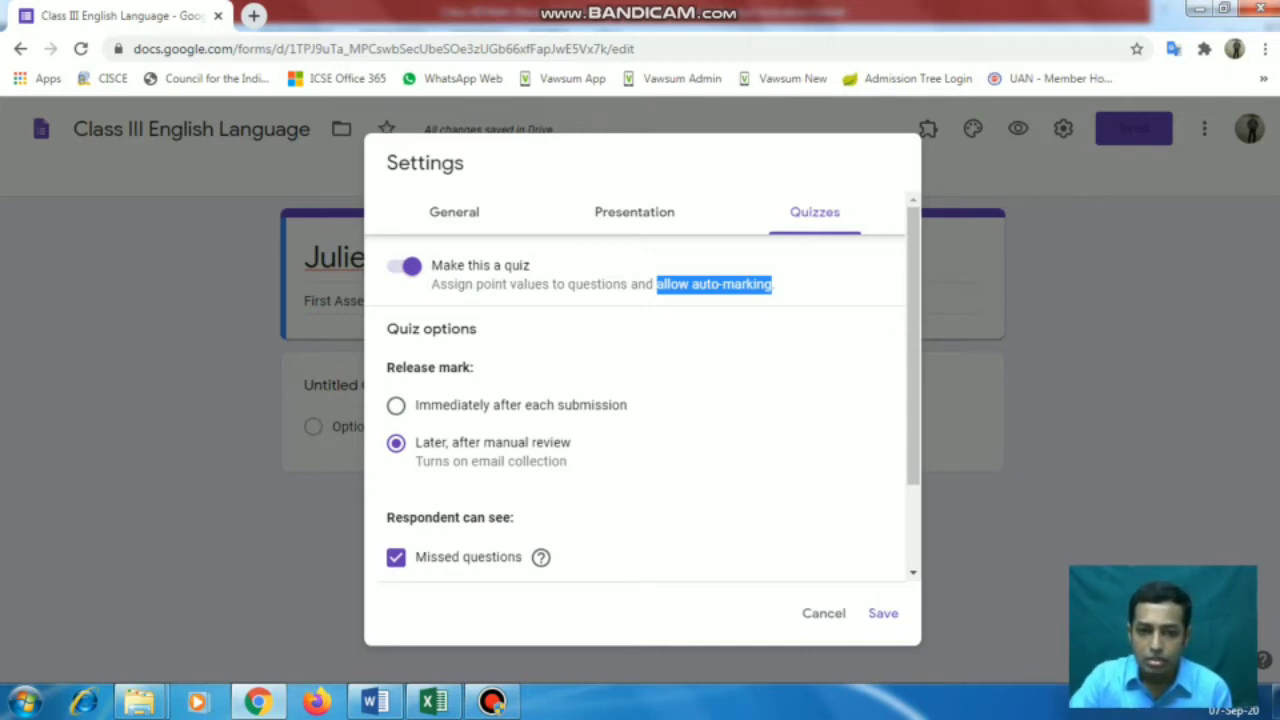
left_click(454, 212)
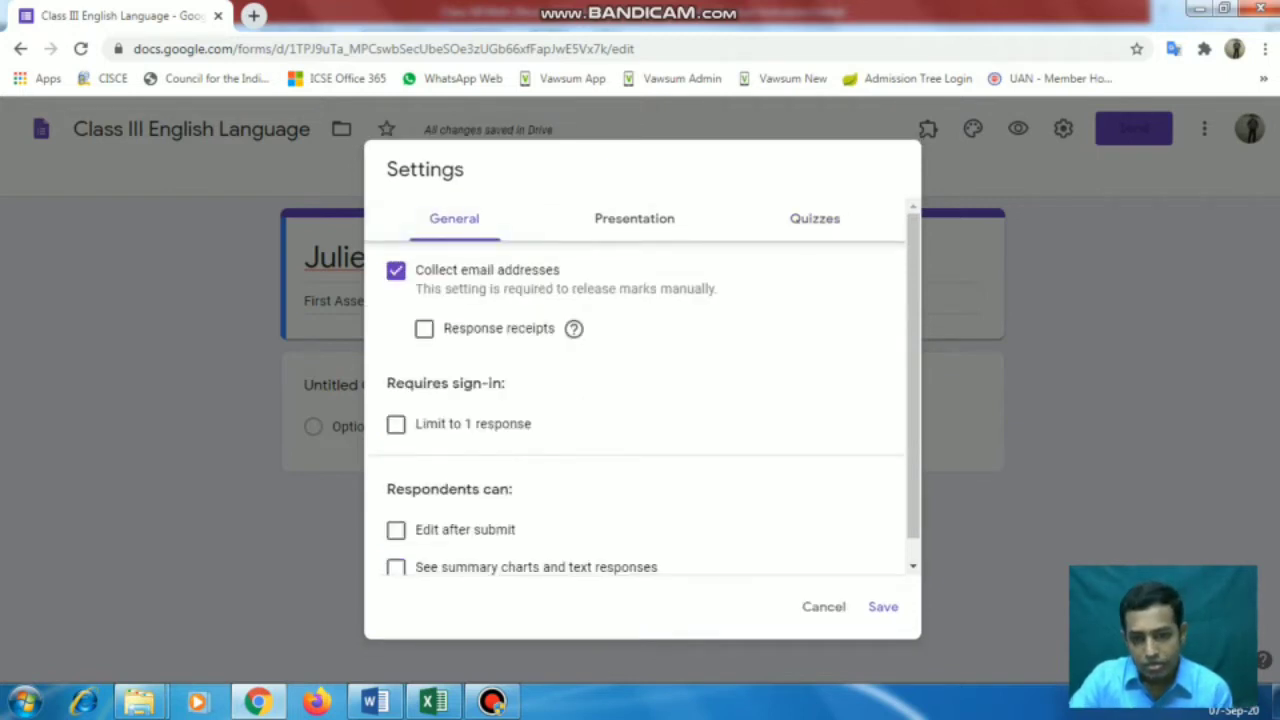
Tick 'Limit to 1 response' and 'See summary charts and text responses' in General settings
left_click(815, 218)
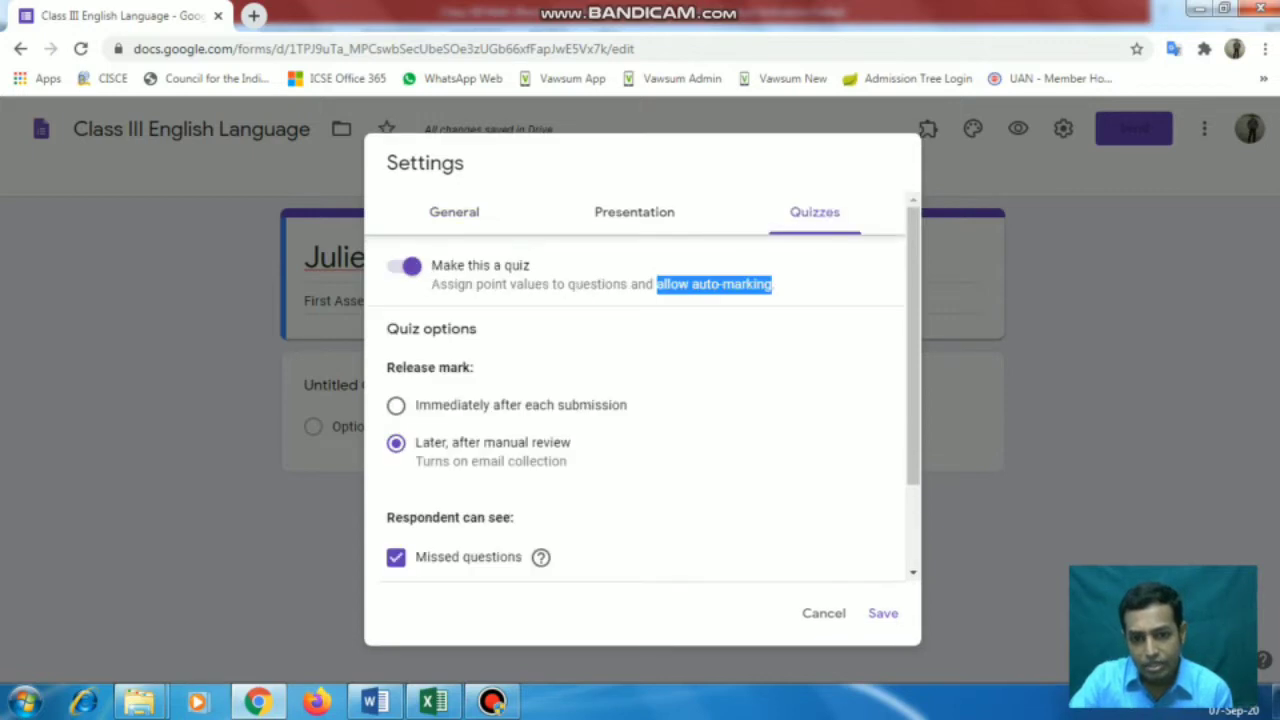
left_click(454, 212)
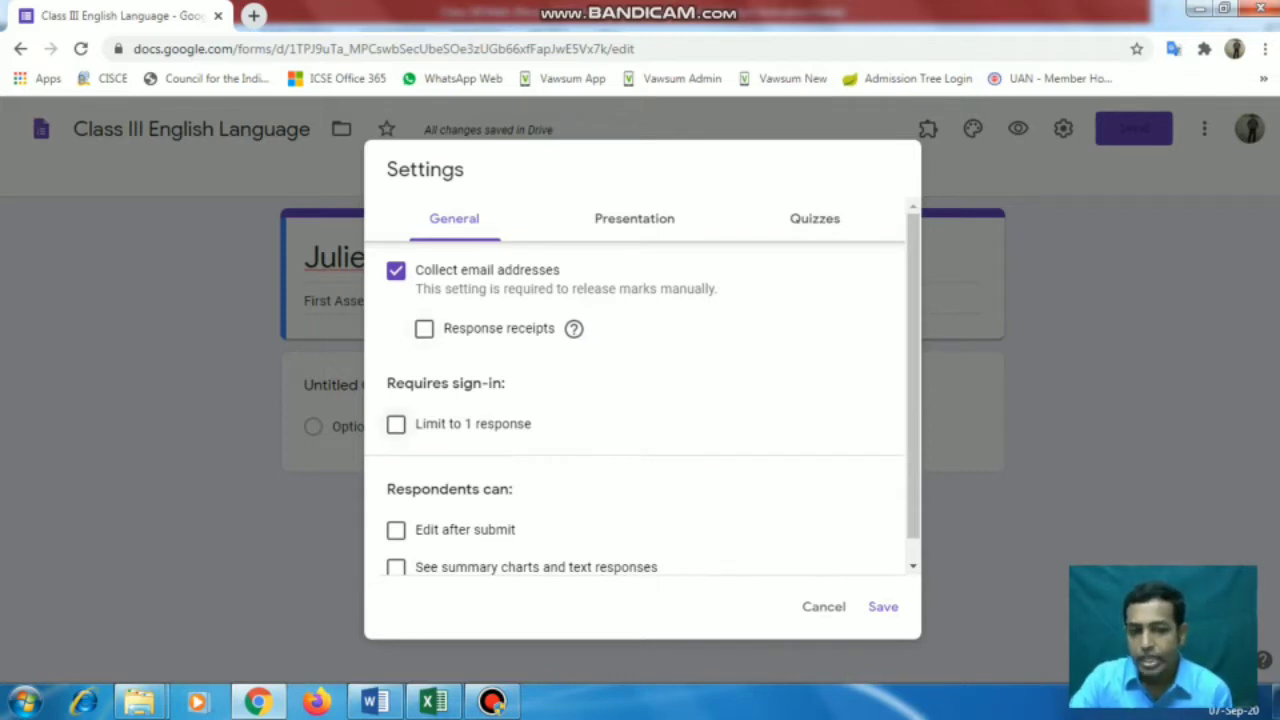
left_click(396, 424)
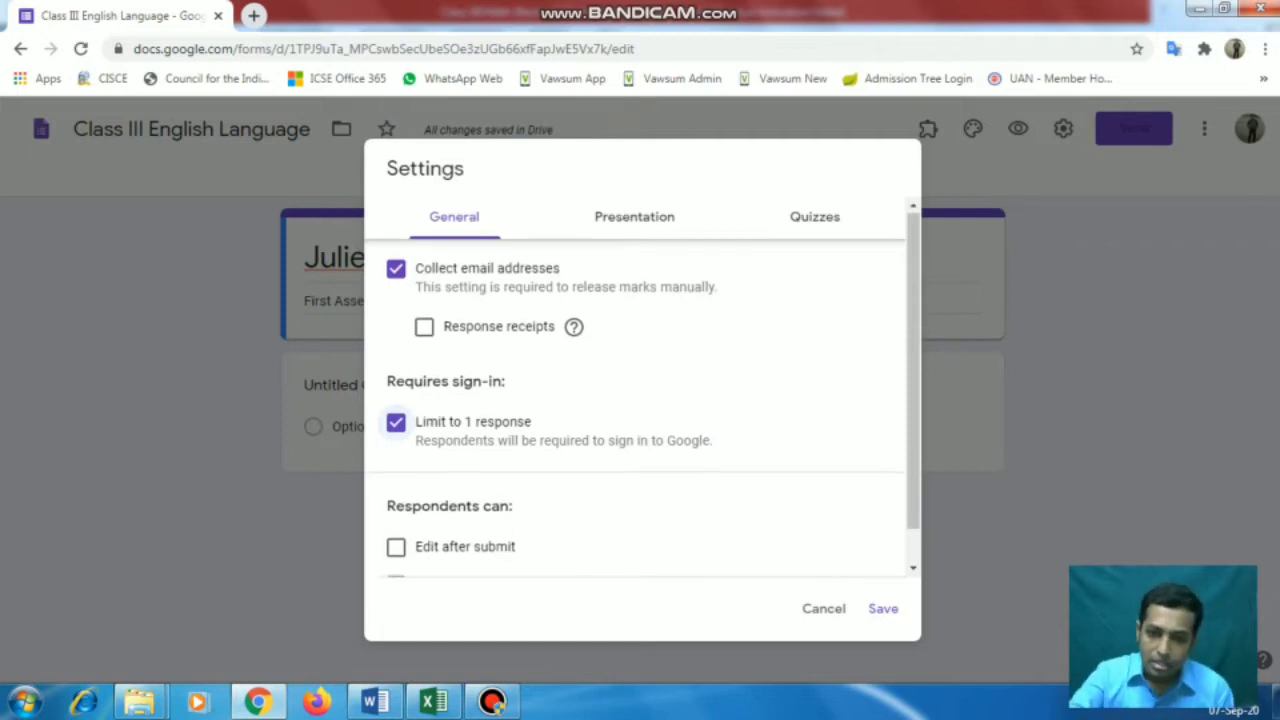
scroll(640, 400, "down", 1)
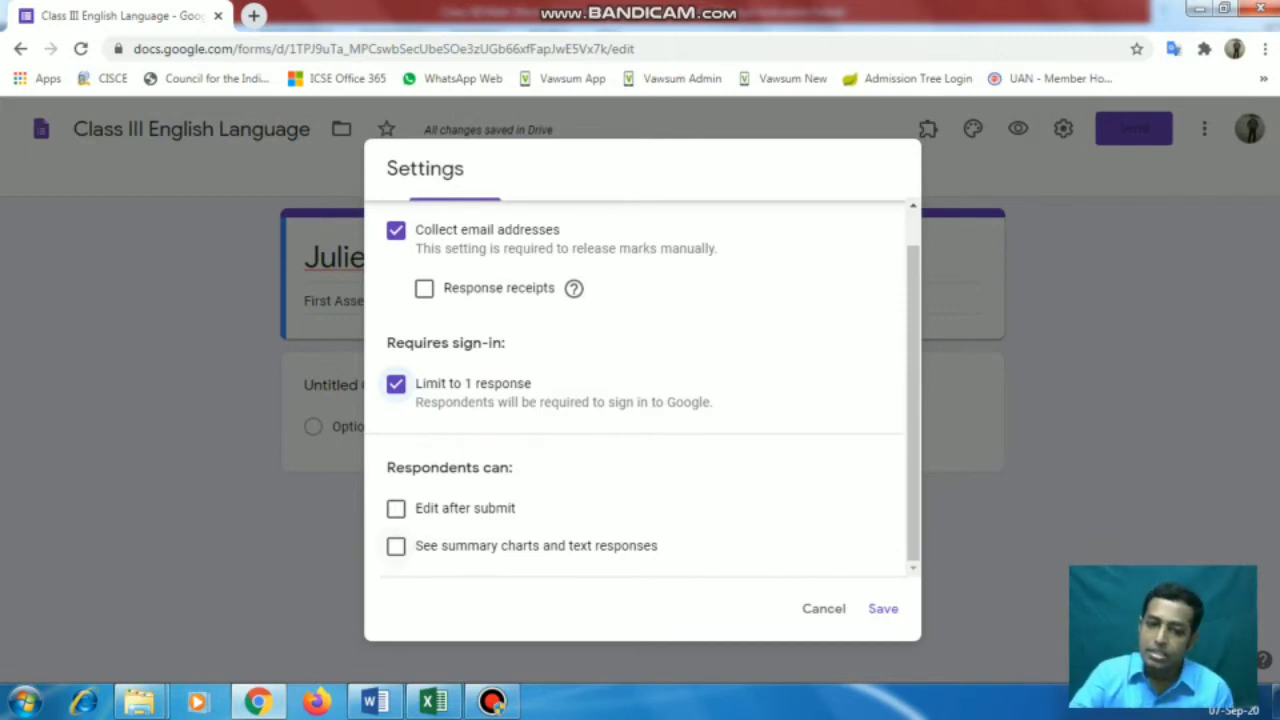
left_click(396, 546)
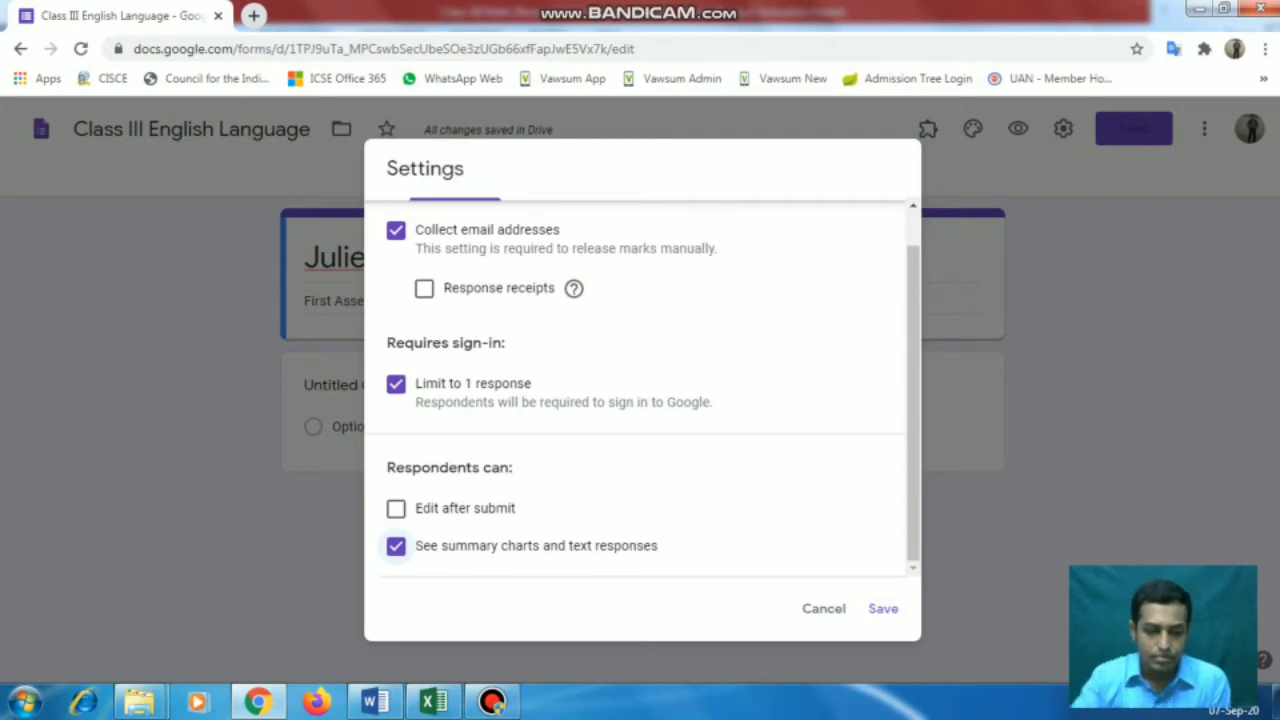
scroll(642, 400, "up", 2)
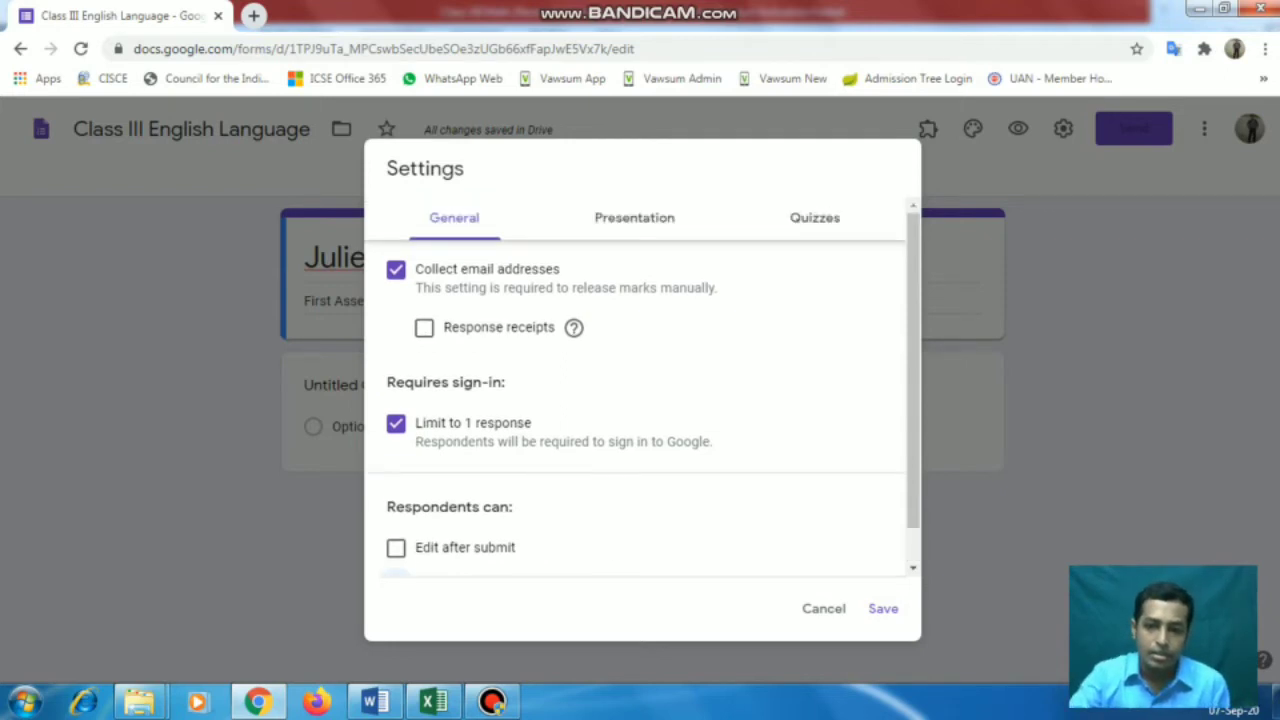
left_click(634, 217)
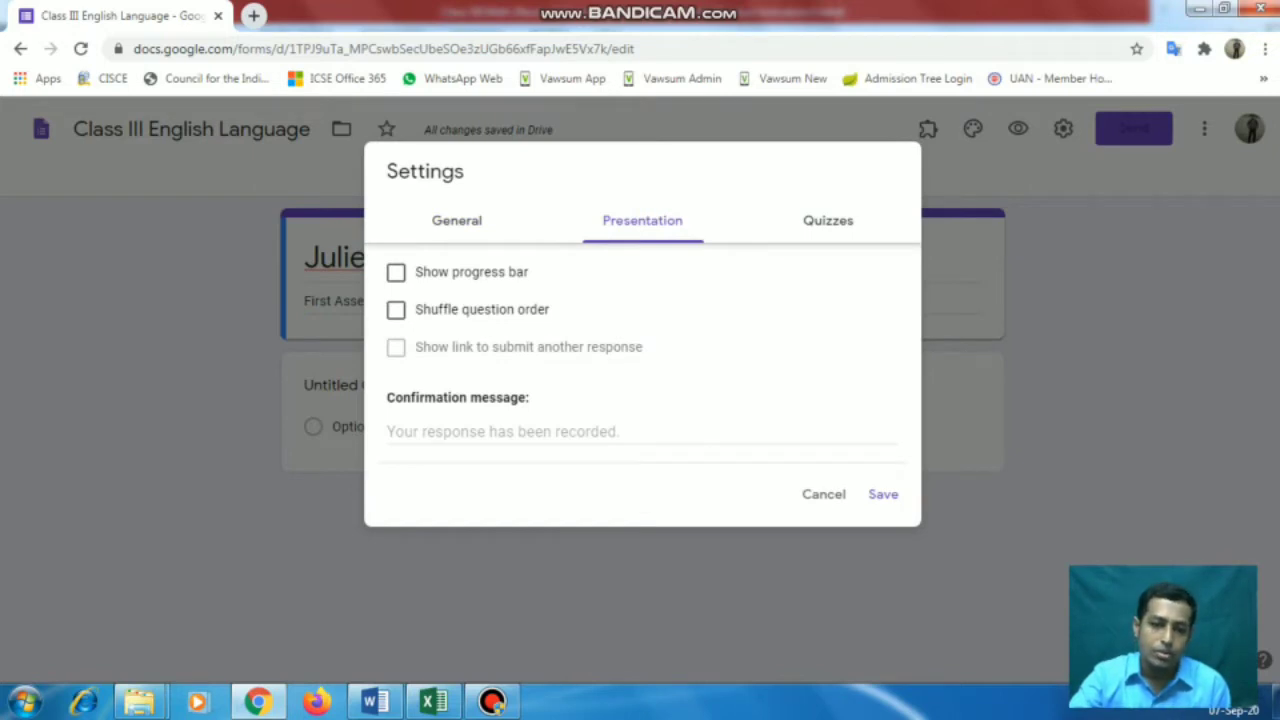
Turn on 'Show progress bar' in the Presentation settings
left_click(456, 220)
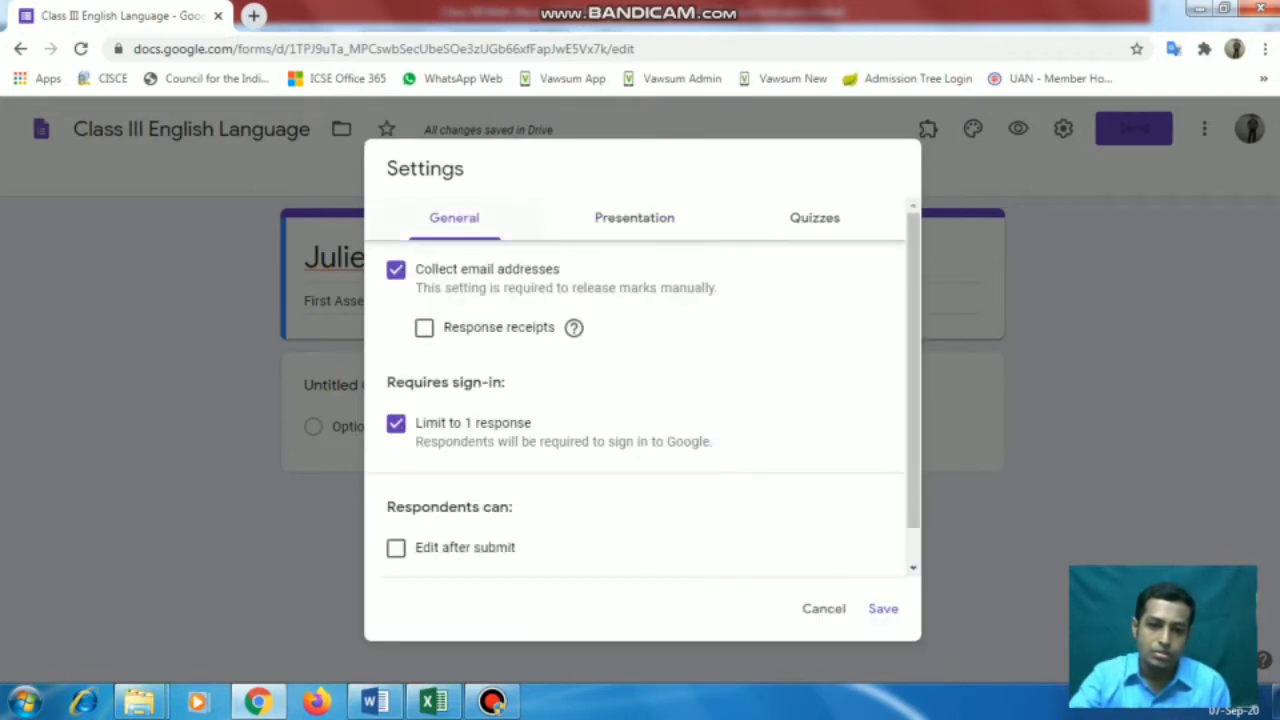
scroll(642, 400, "down", 2)
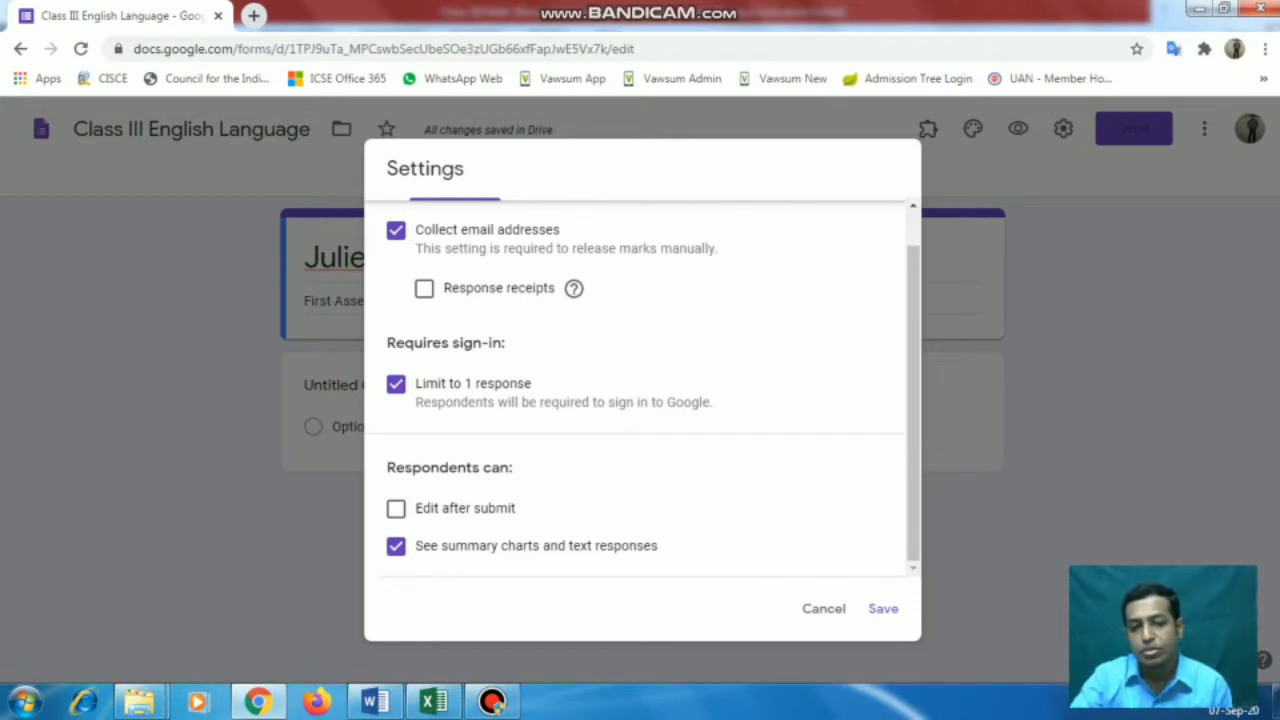
scroll(642, 400, "up", 2)
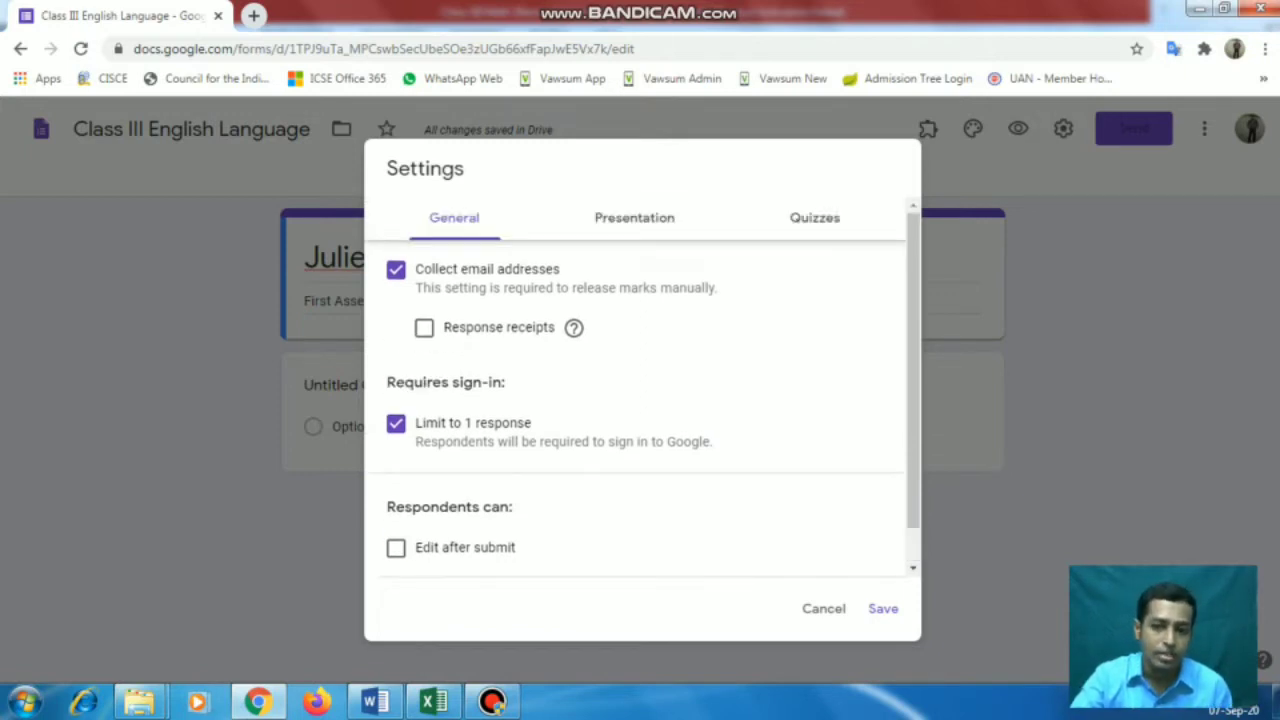
left_click(634, 217)
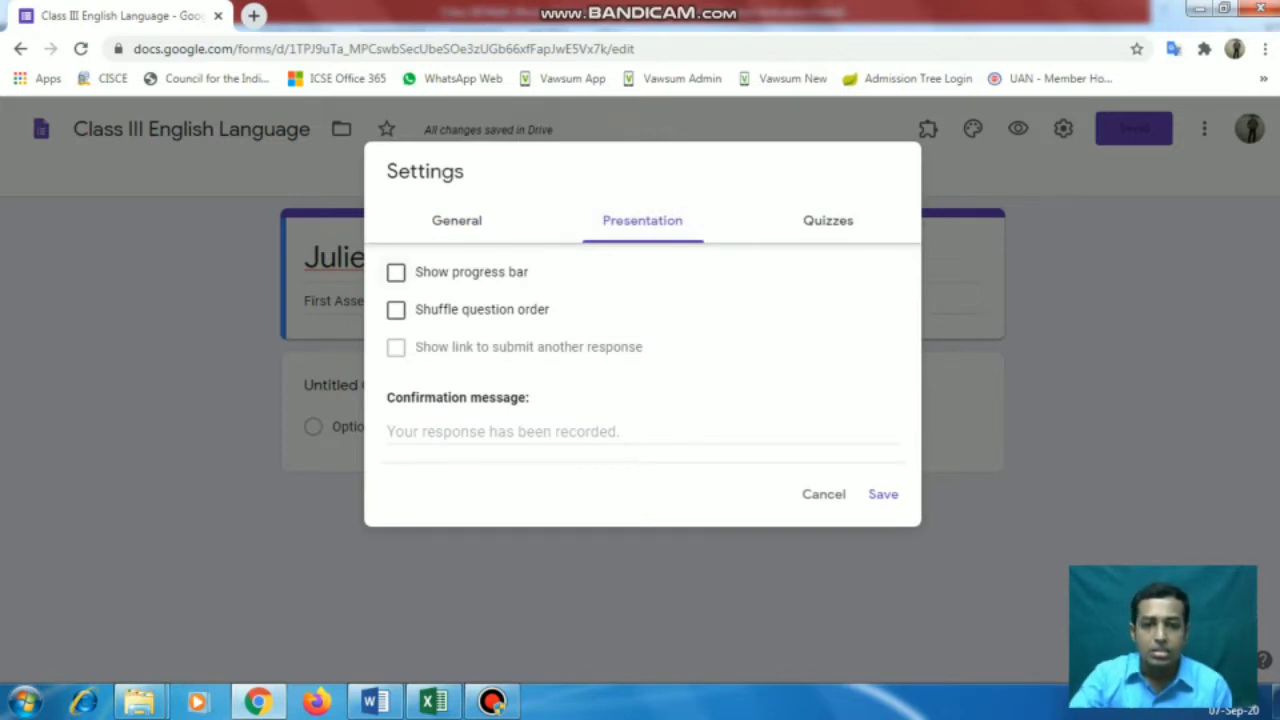
left_click(396, 272)
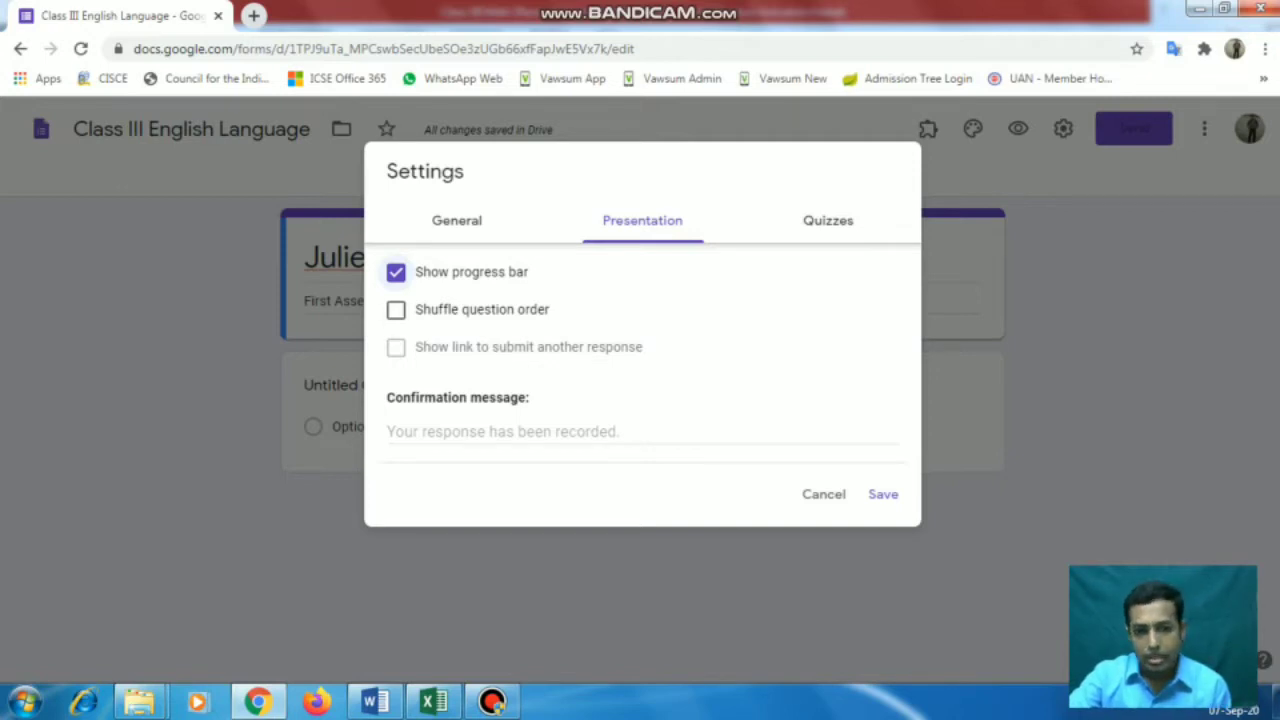
Review the General and Presentation settings, ending on the Quizzes options
left_click(456, 220)
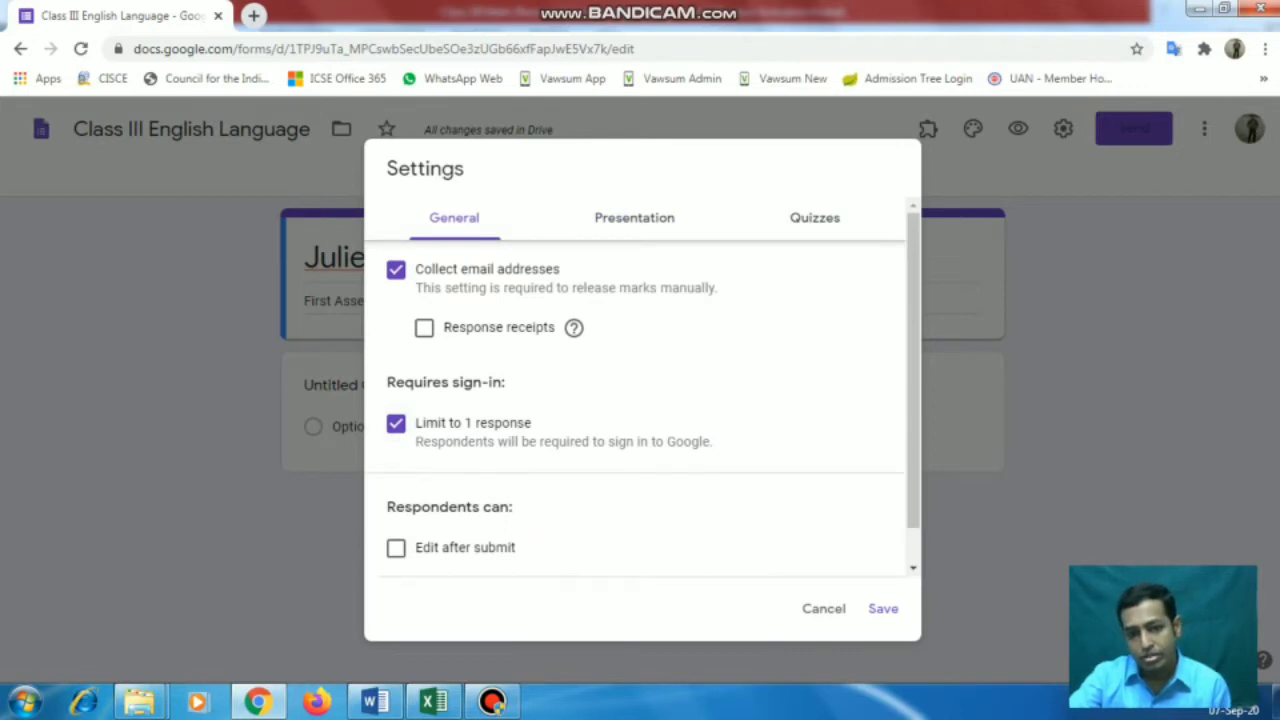
left_click(634, 217)
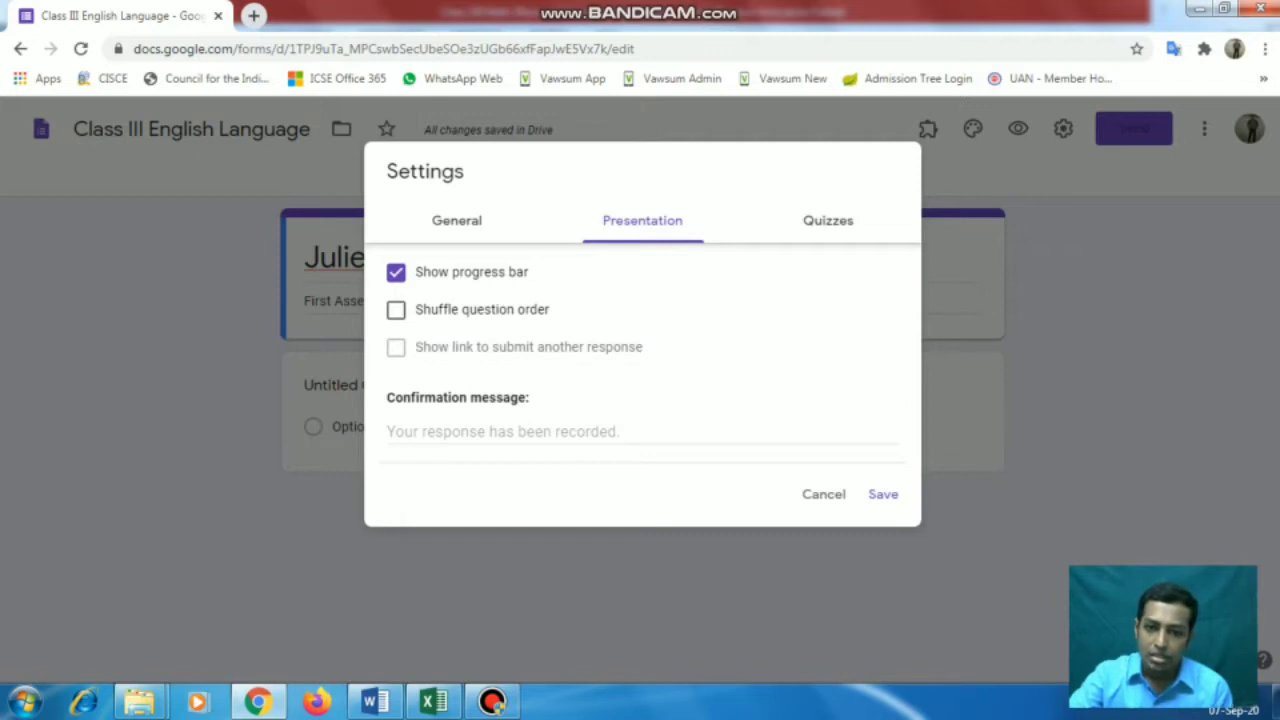
left_click(456, 220)
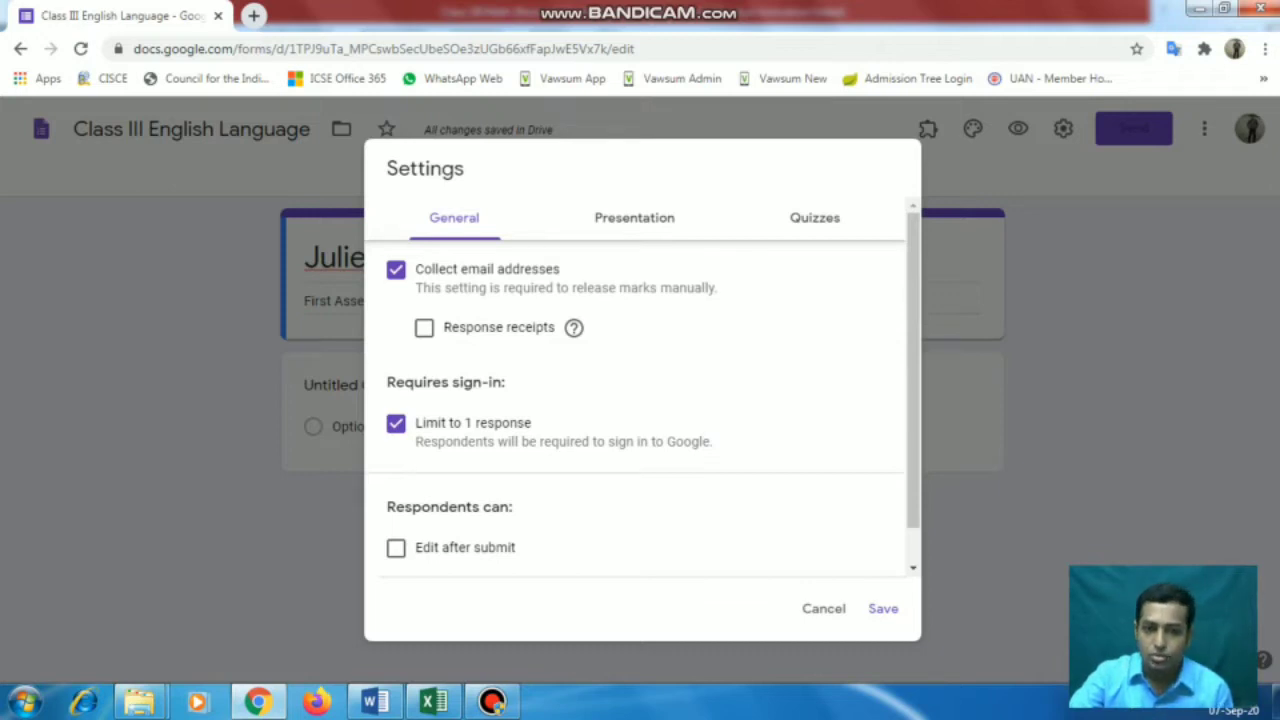
left_click(634, 217)
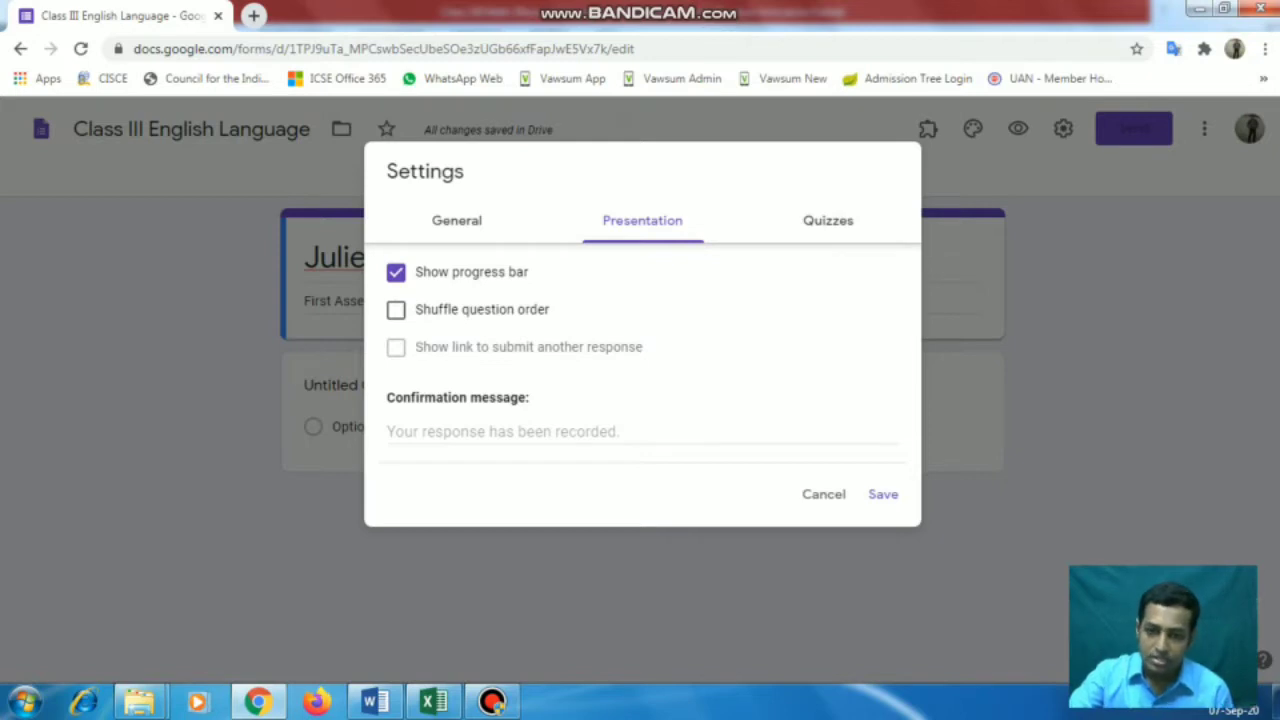
left_click(456, 220)
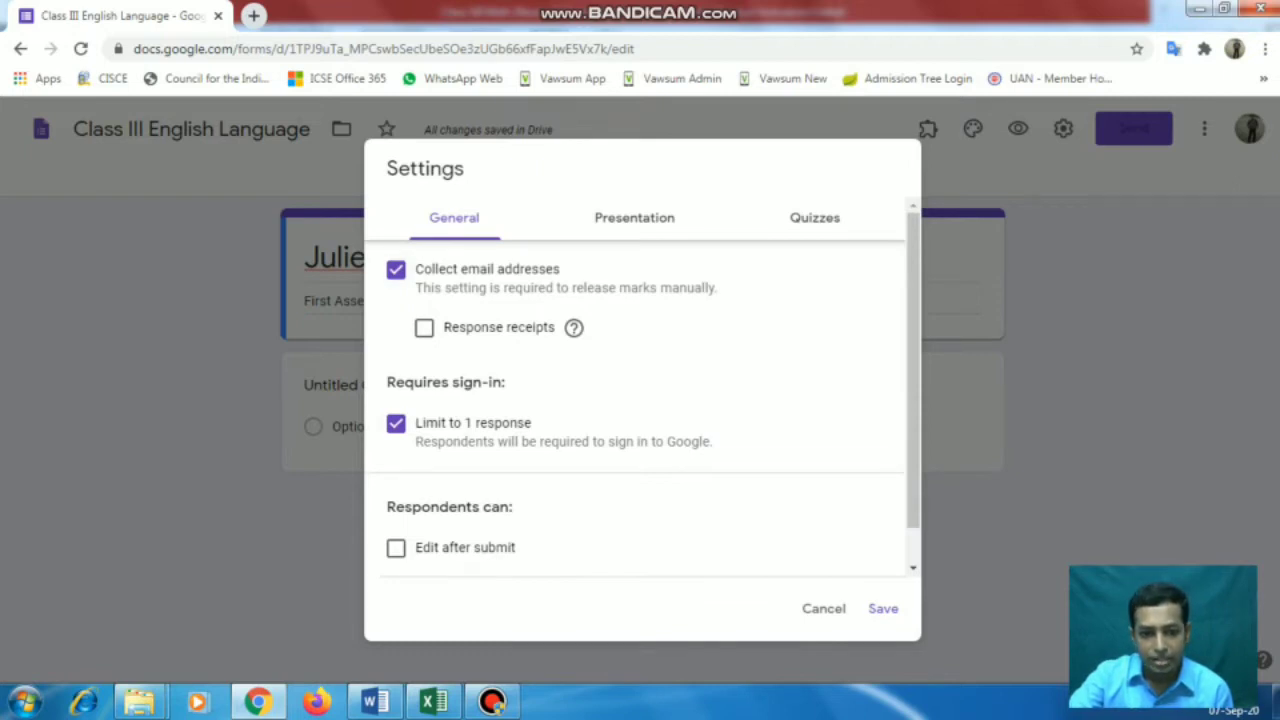
scroll(642, 387, "down", 1)
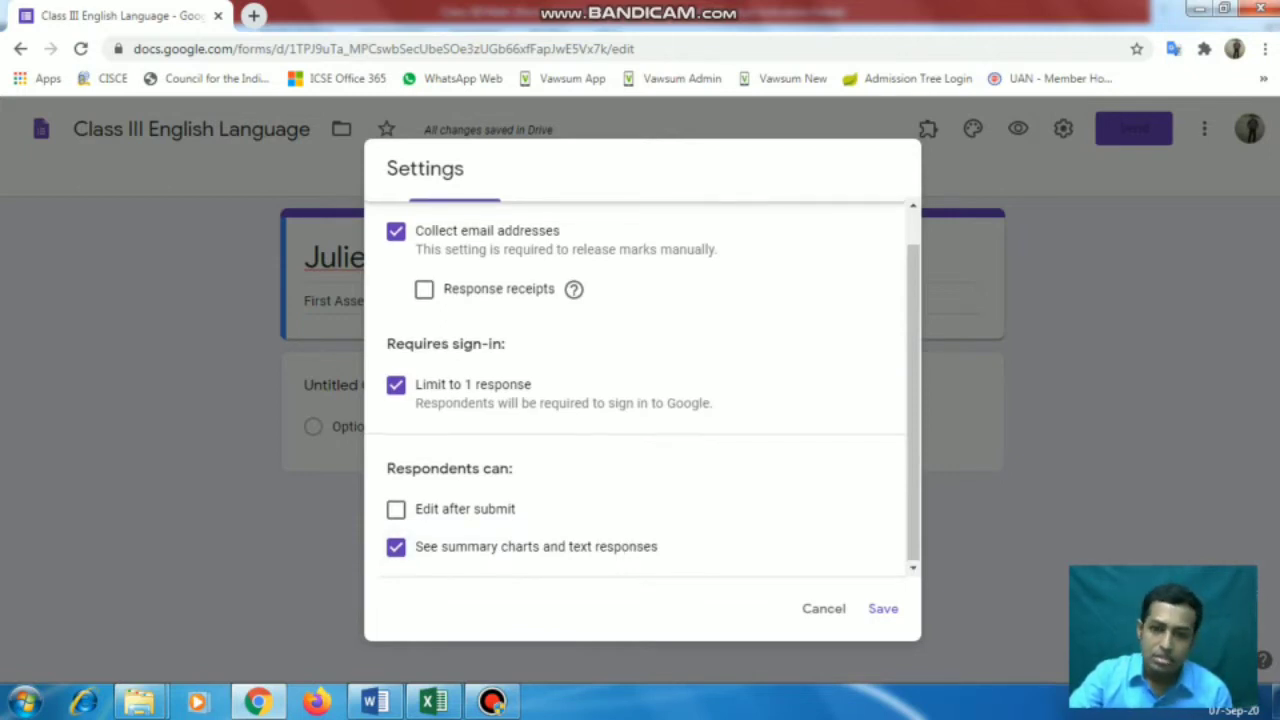
scroll(642, 387, "up", 1)
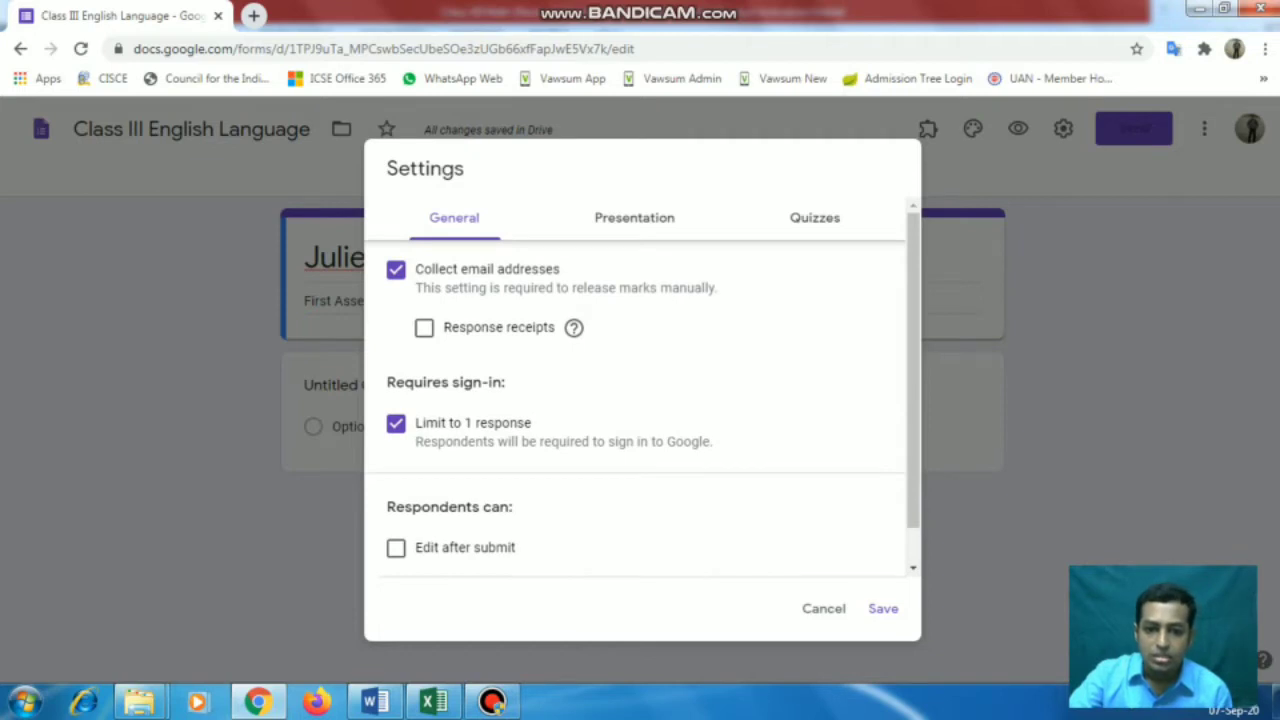
scroll(642, 387, "down", 1)
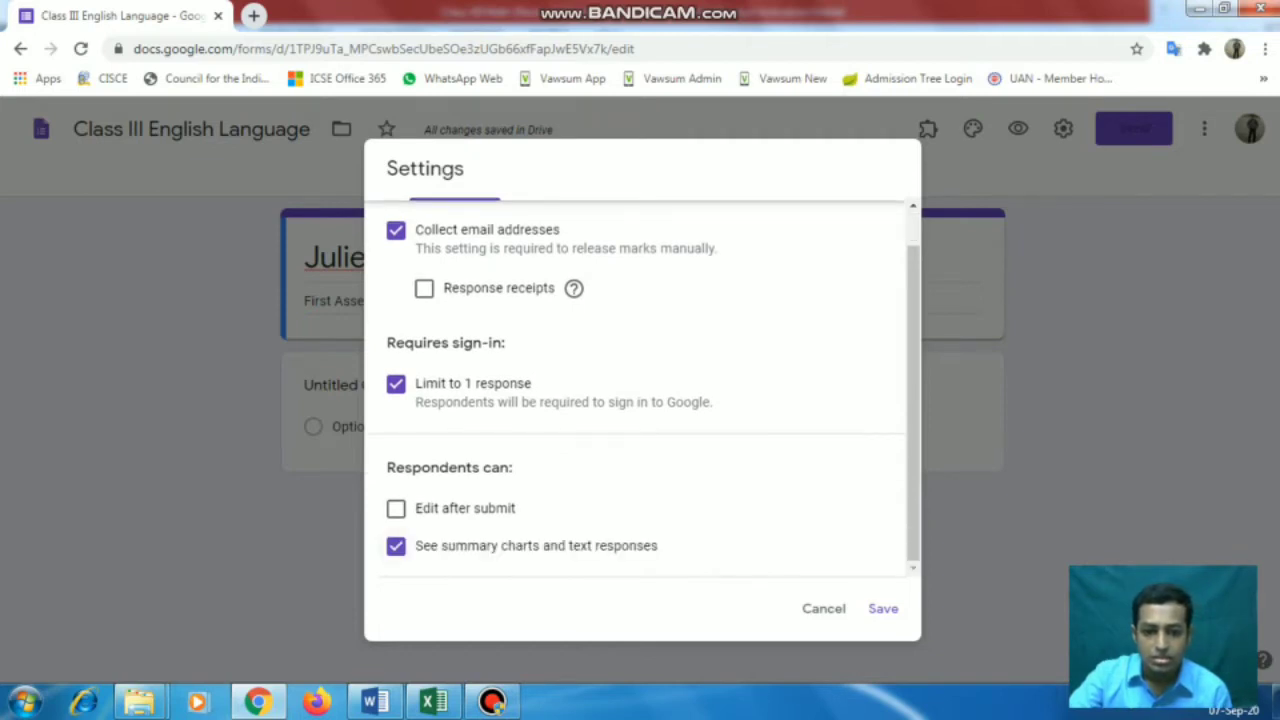
scroll(642, 387, "up", 1)
left_click(634, 217)
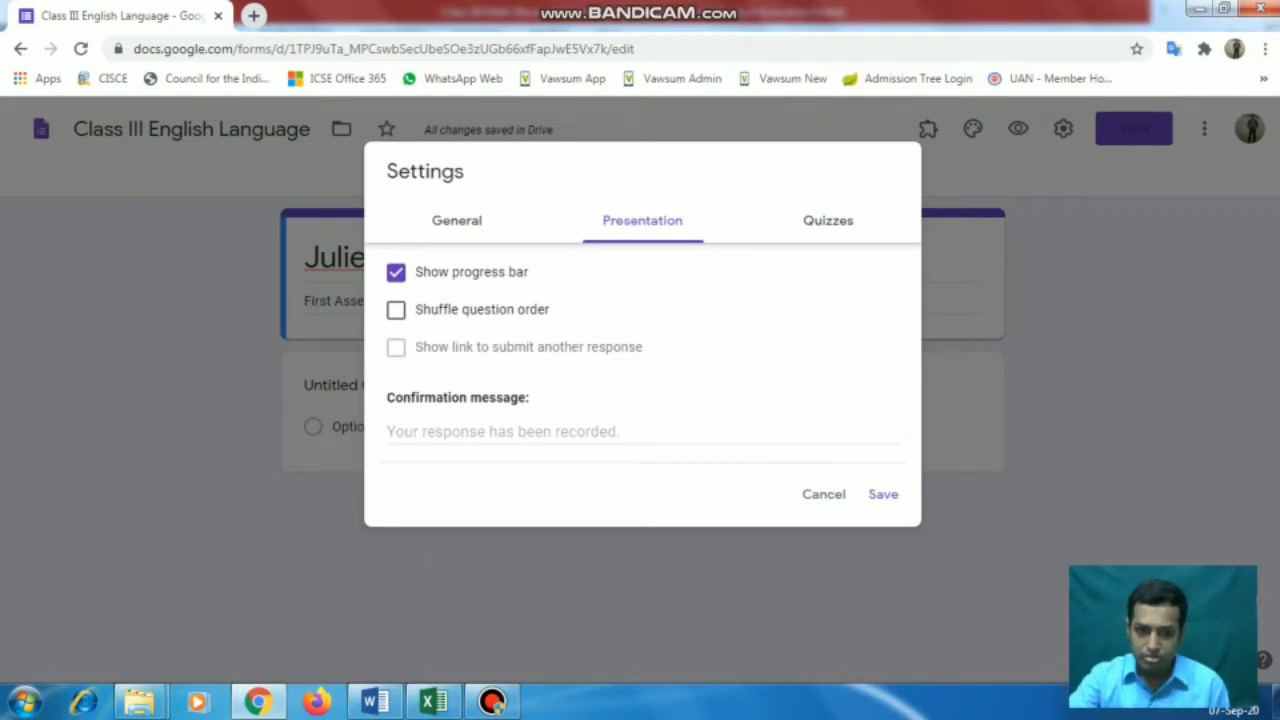
left_click(828, 220)
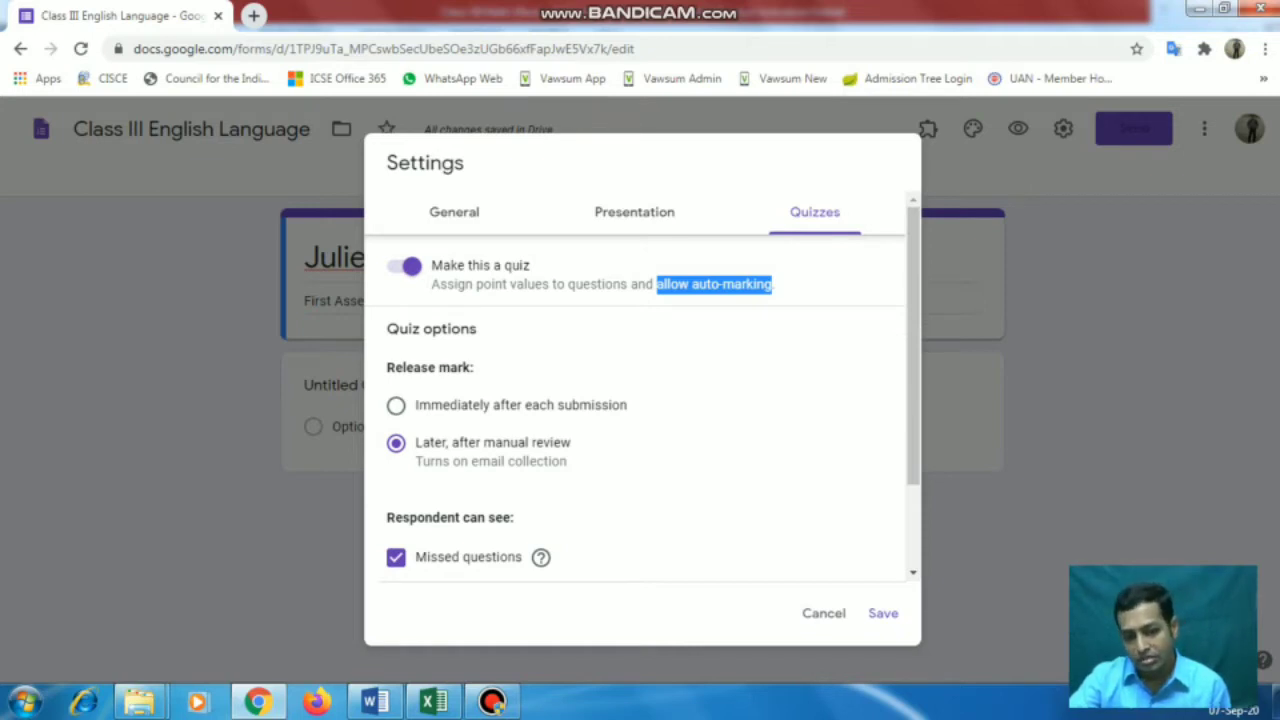
Save the settings and return to the form editor
scroll(640, 390, "down", 1)
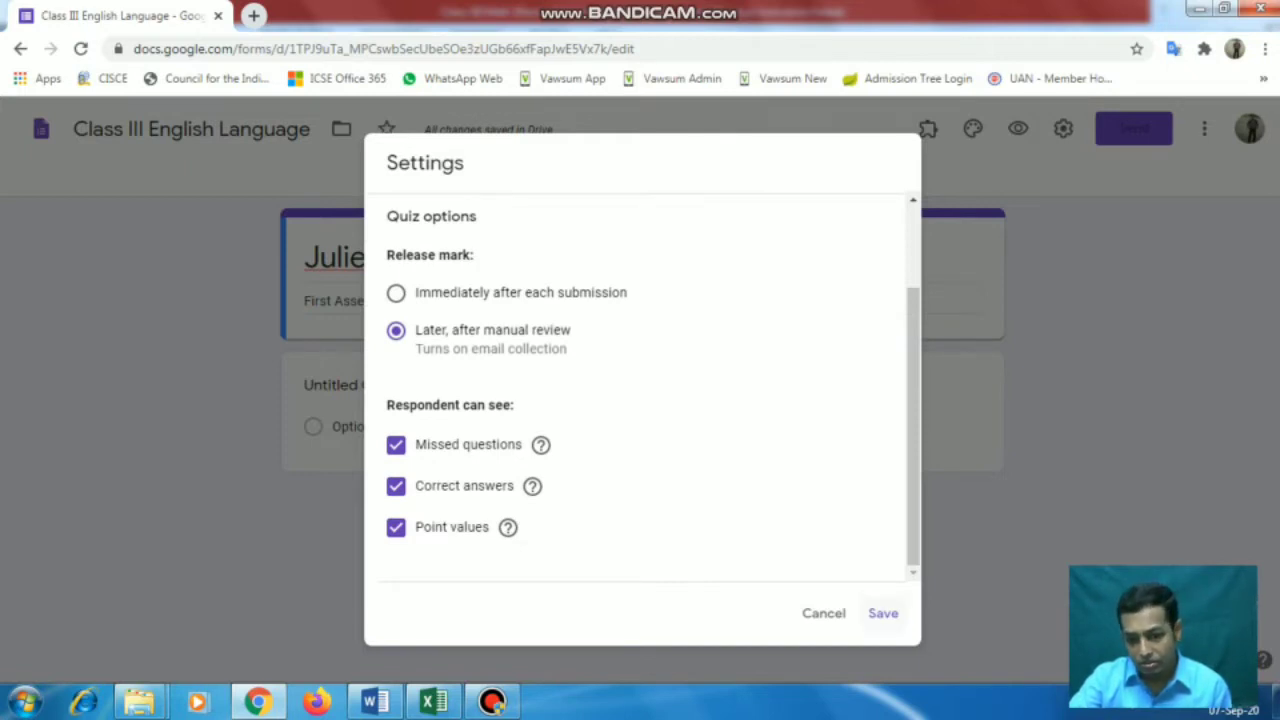
left_click(883, 613)
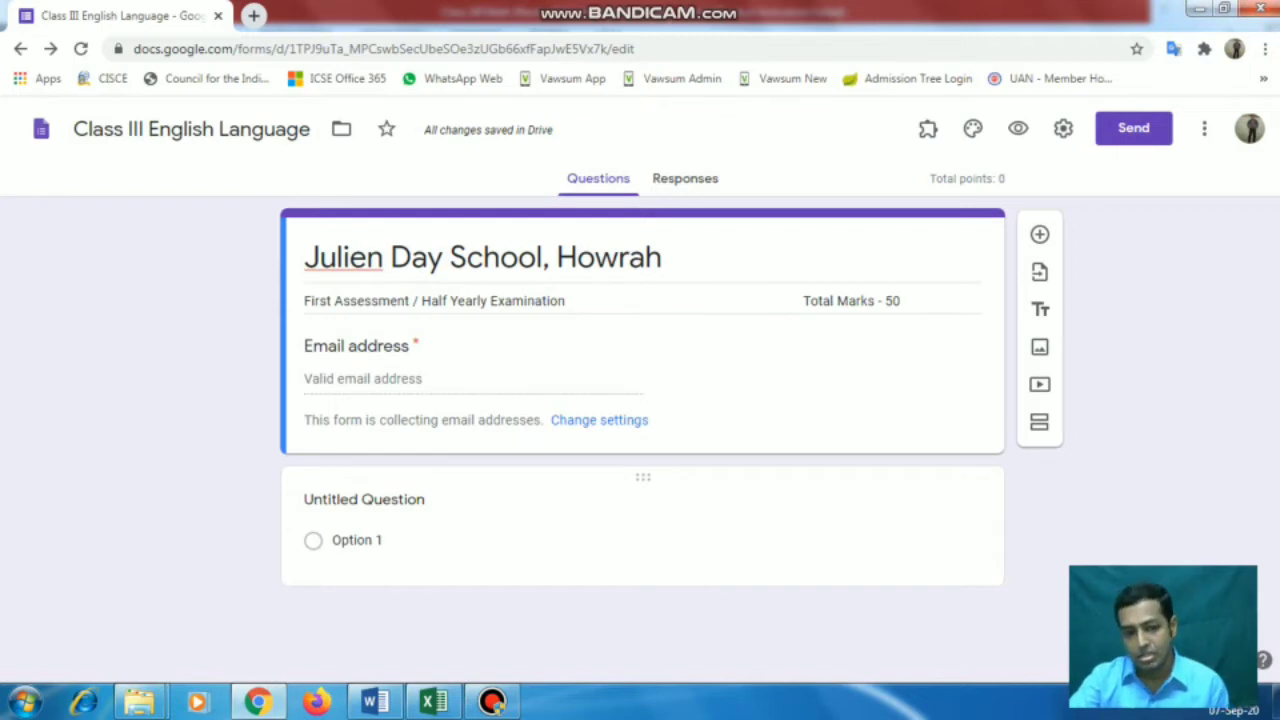
Title the first question 'Student's Name'
left_click(364, 499)
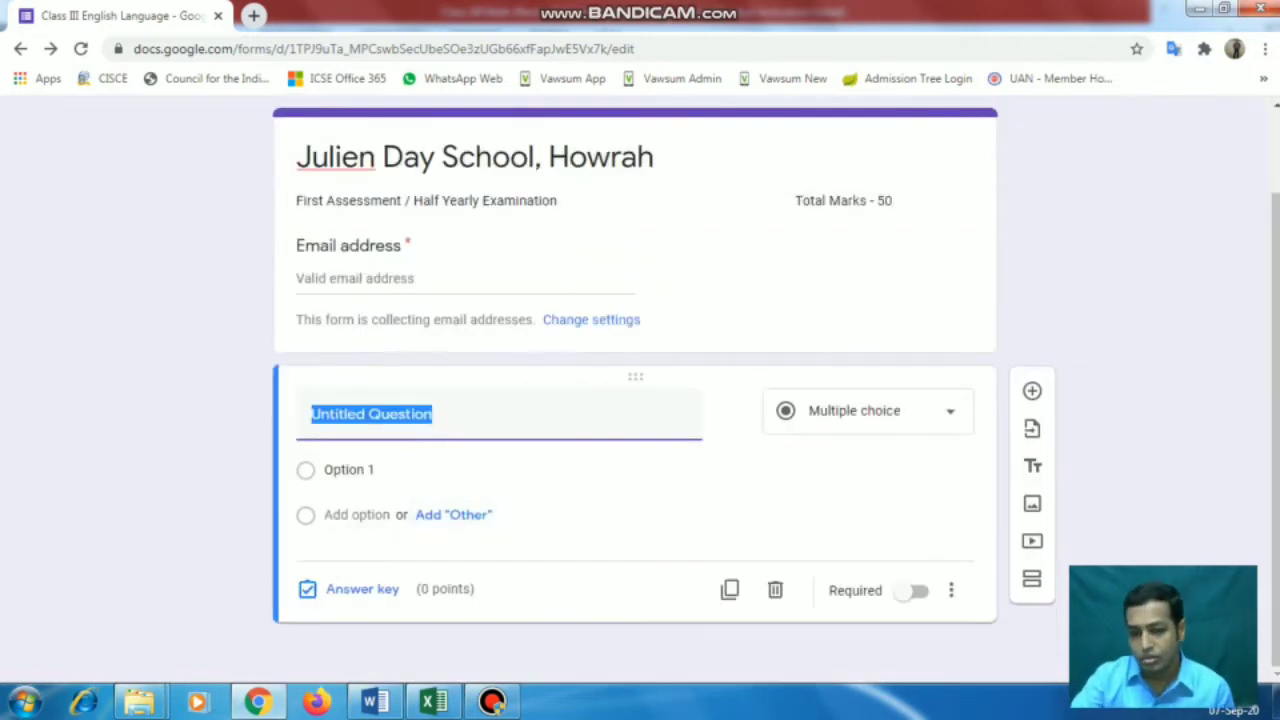
type("Students")
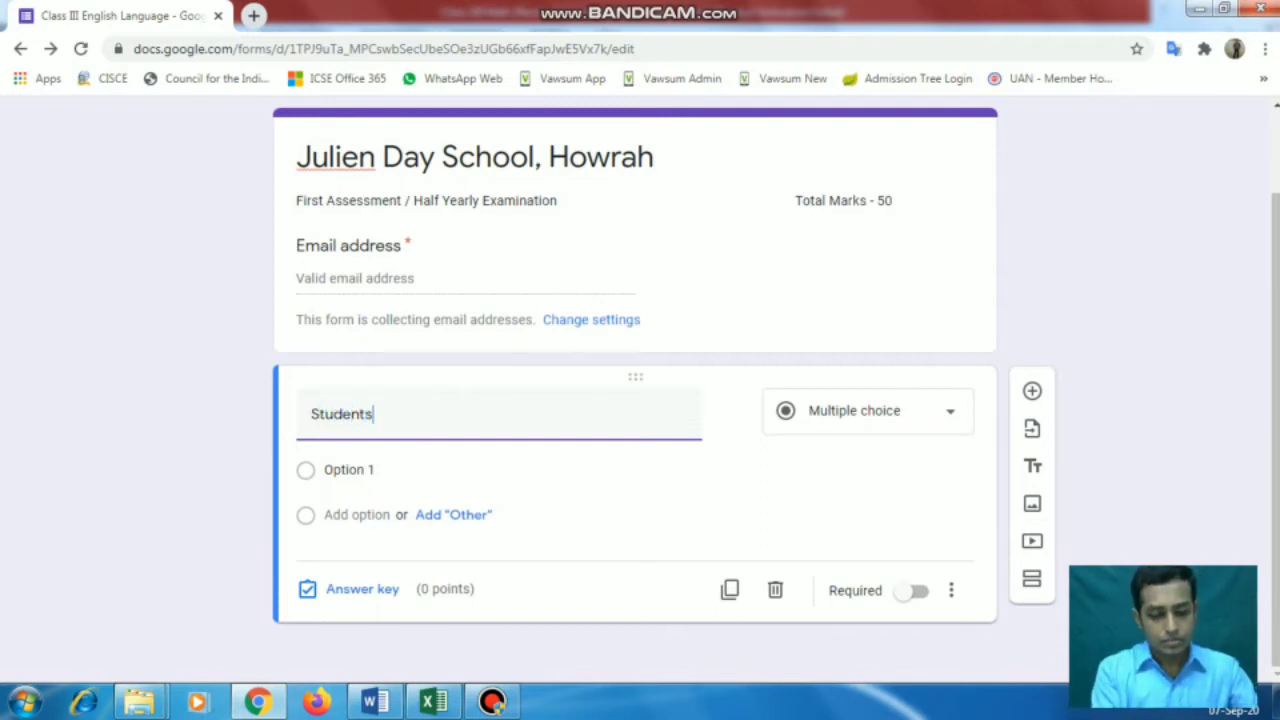
key("BackSpace")
type("'s N")
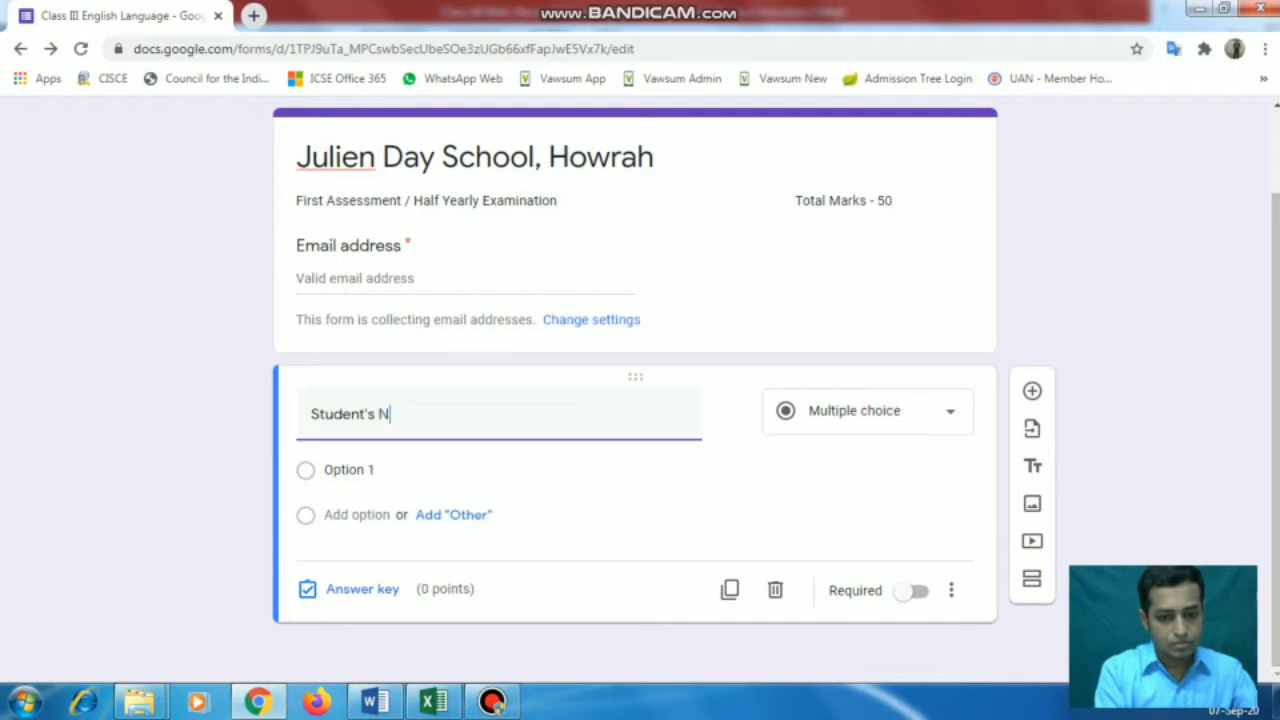
type("ame")
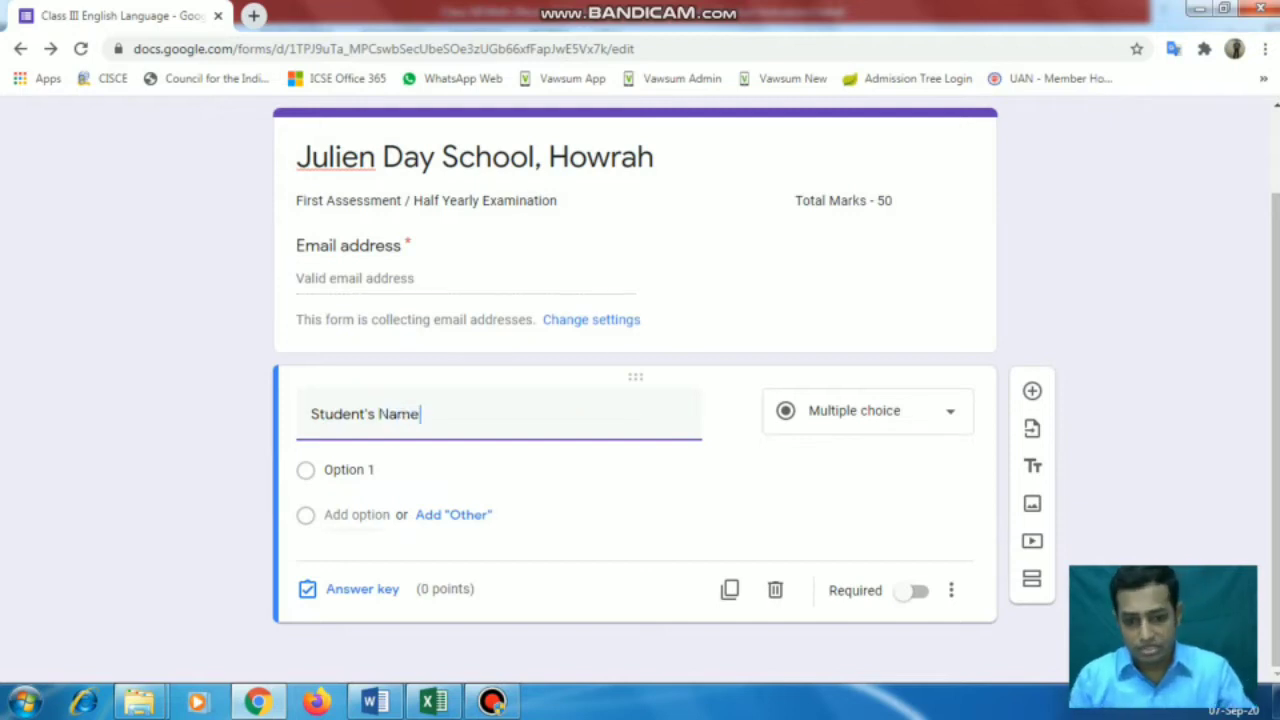
Make it a required Short answer question and add a new question below
left_click(860, 410)
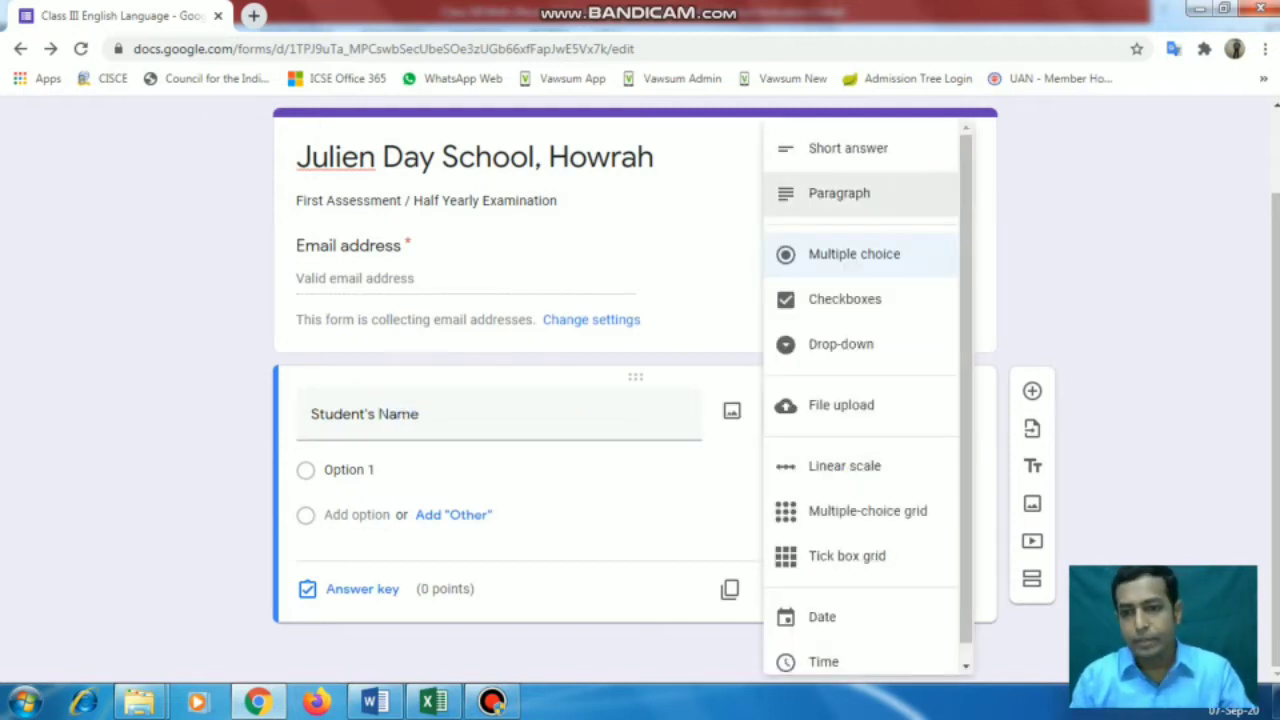
left_click(848, 148)
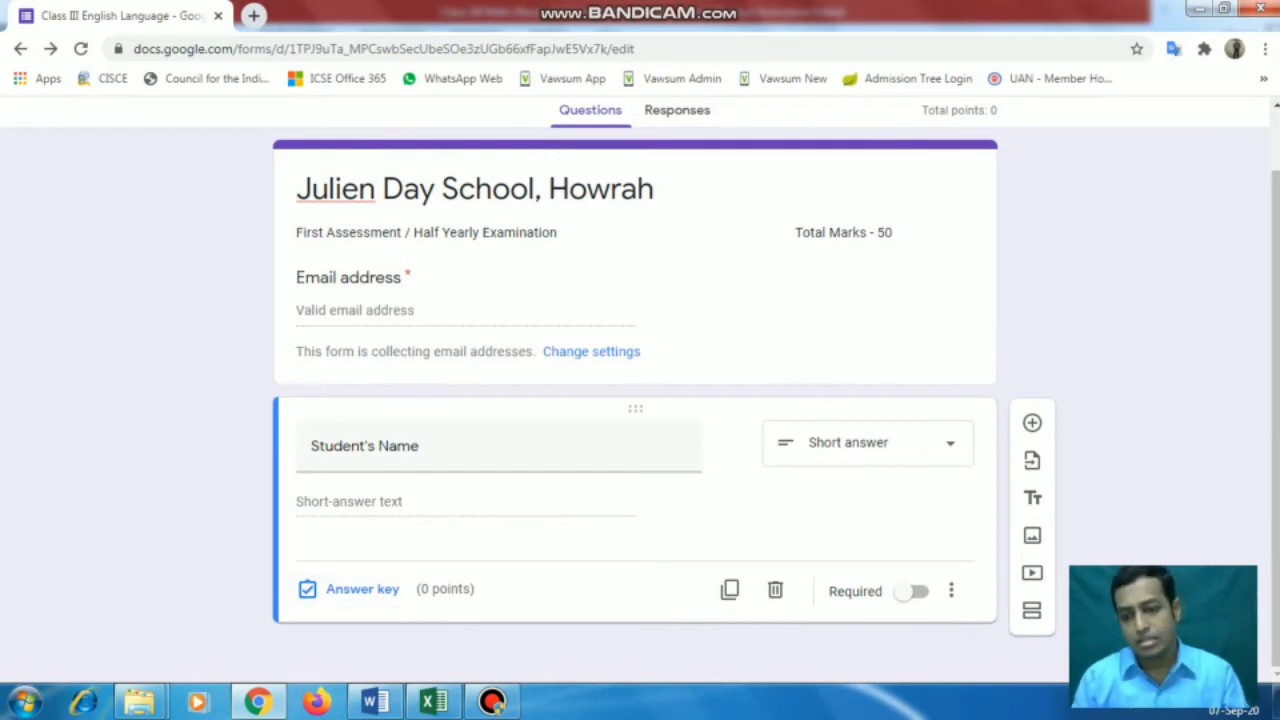
left_click(912, 591)
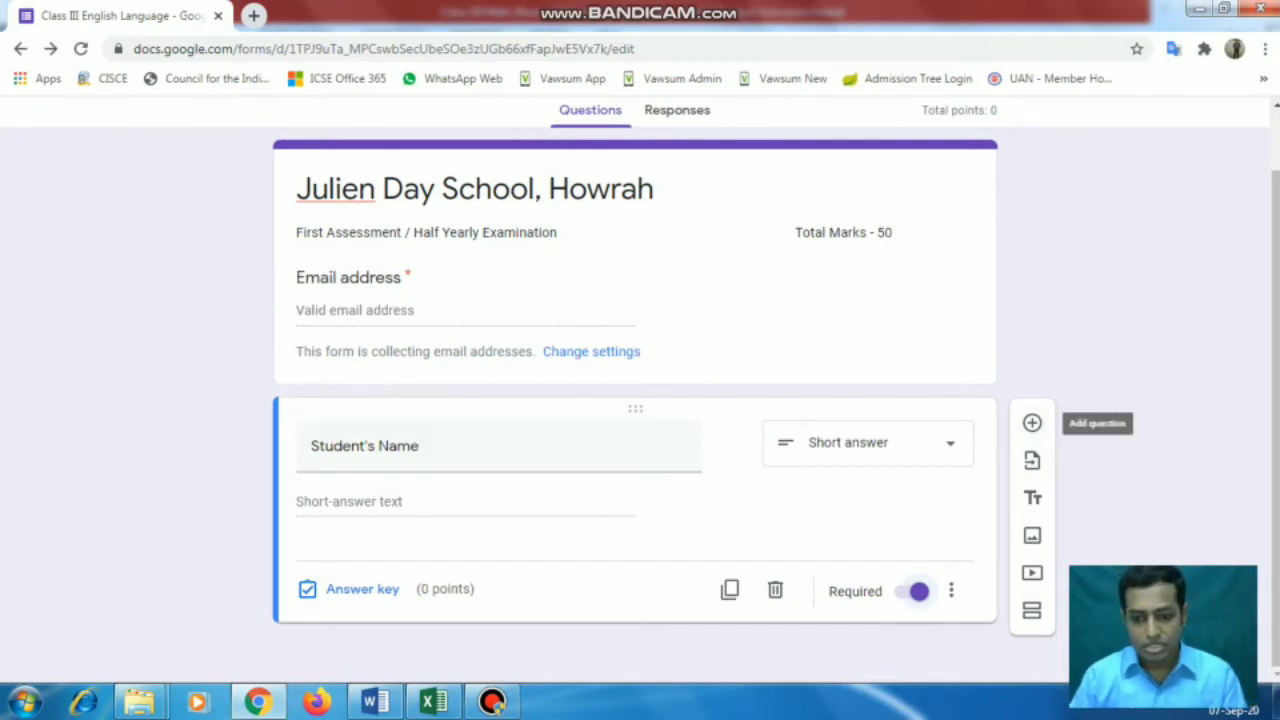
left_click(1032, 422)
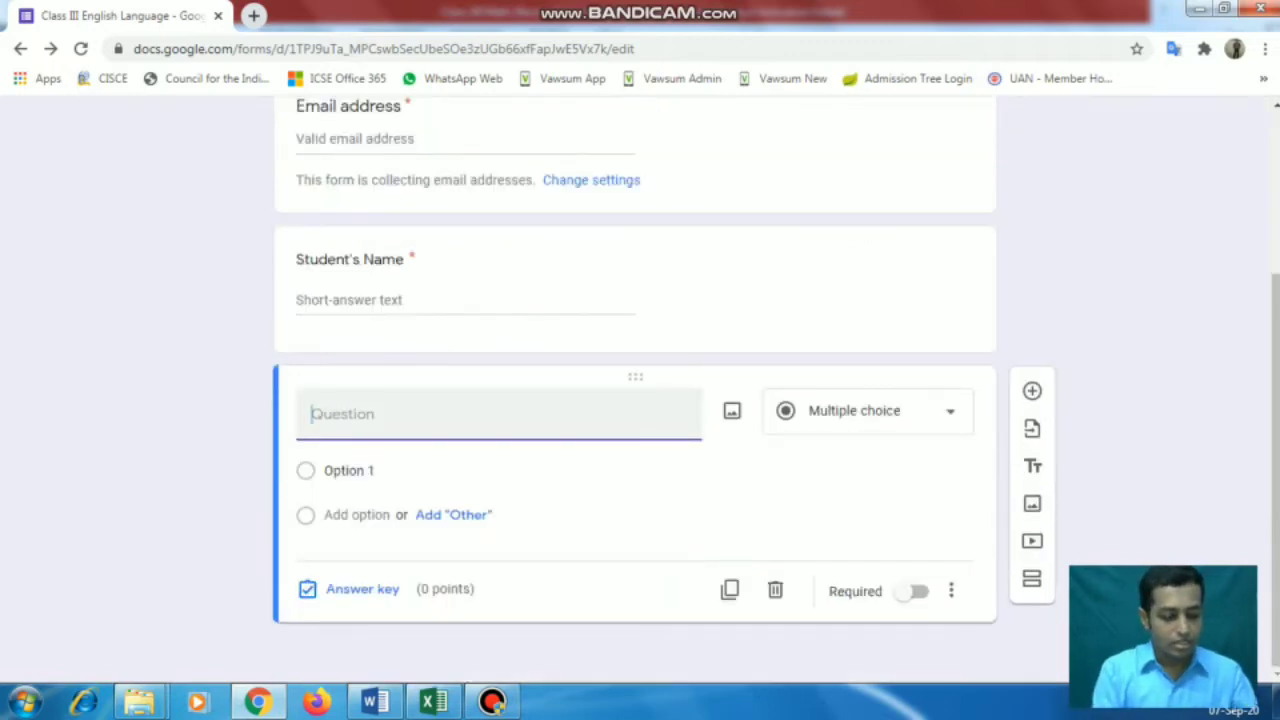
Title the question 'Class', make it a required short answer, and add a blank question below
type("Class")
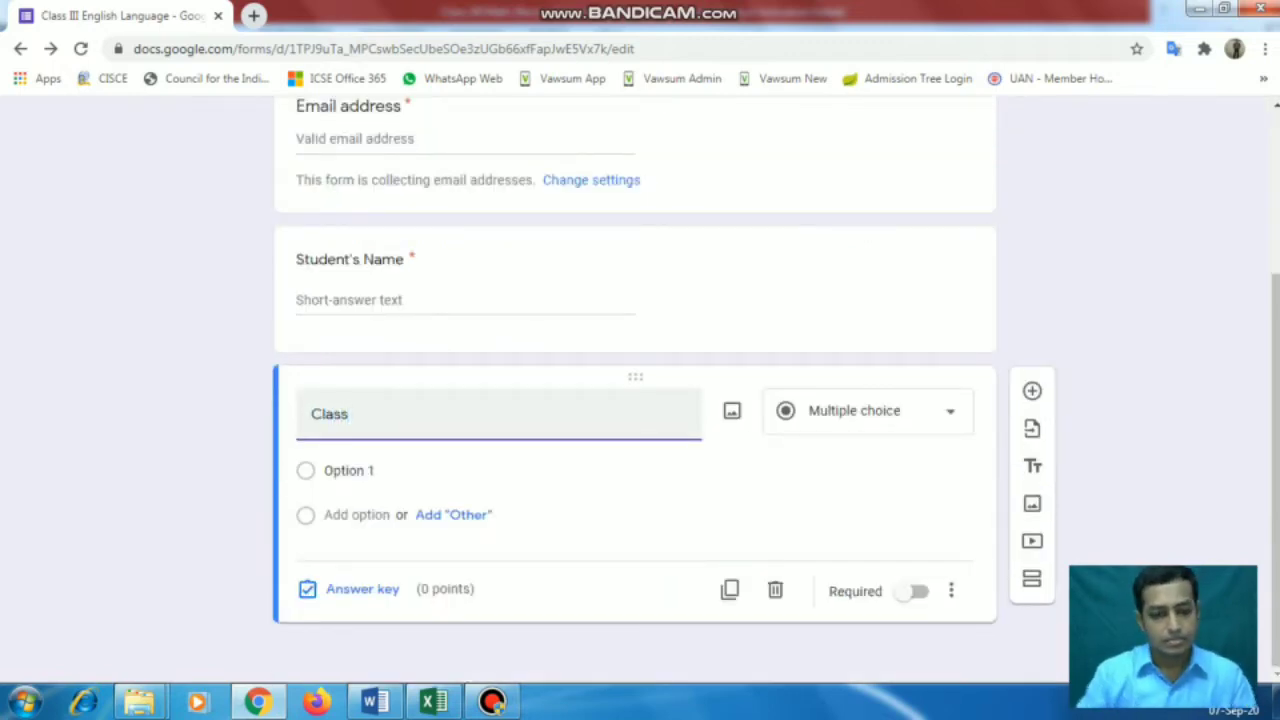
left_click(850, 410)
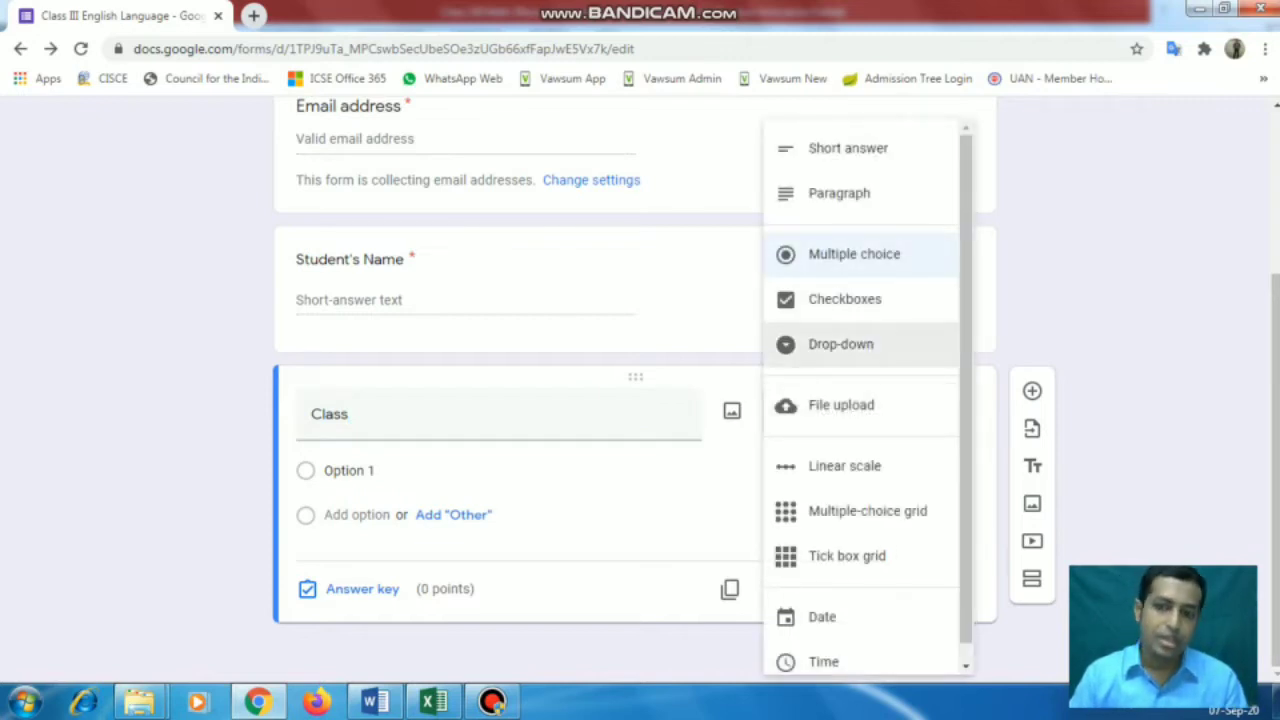
left_click(848, 148)
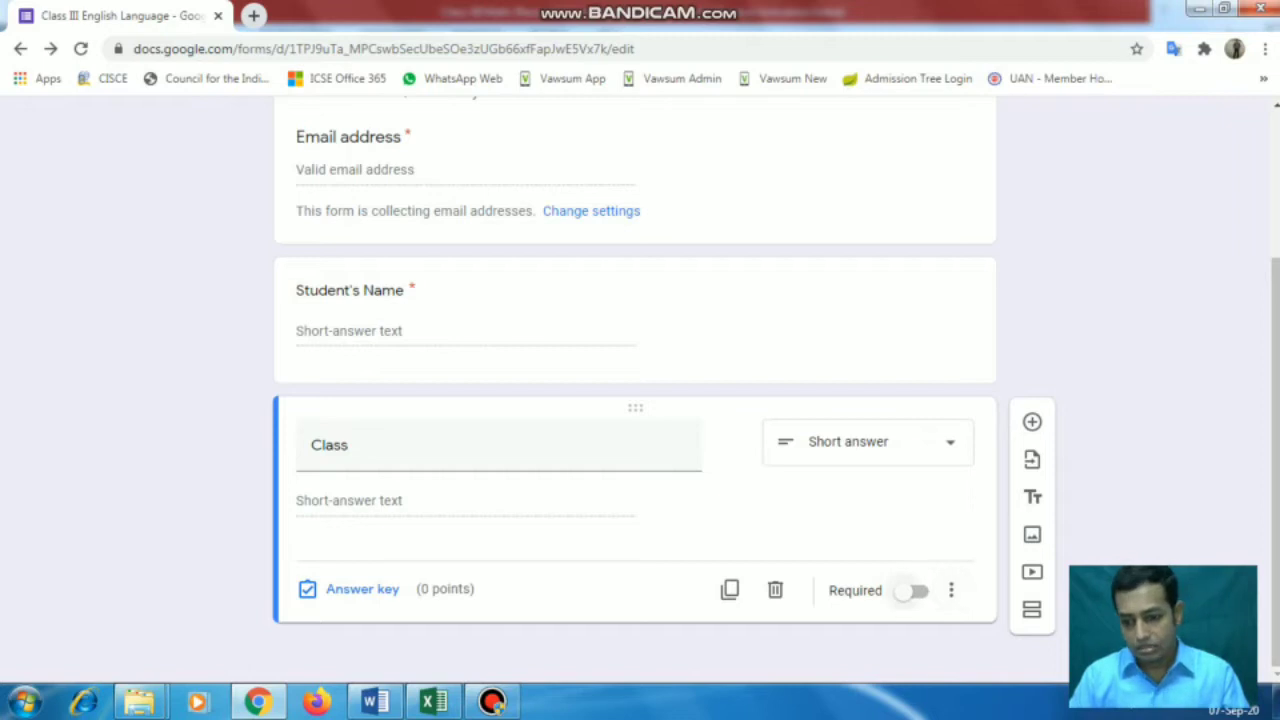
left_click(913, 590)
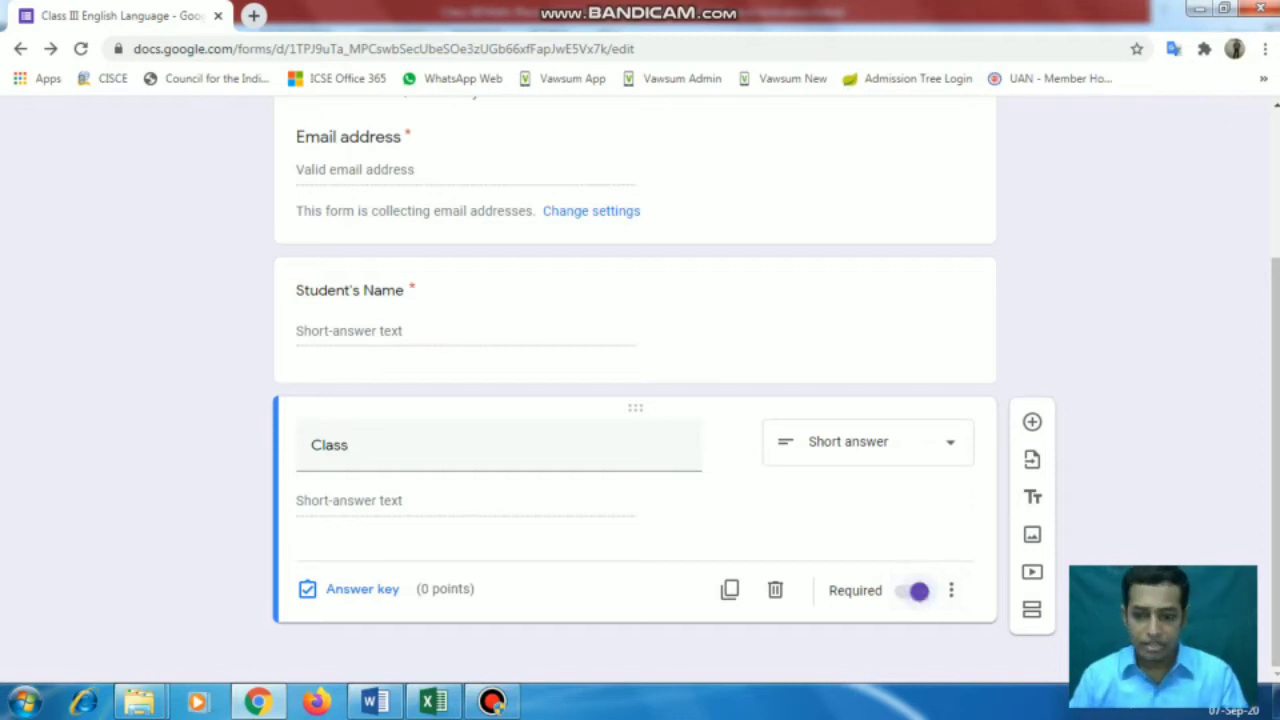
left_click(1032, 421)
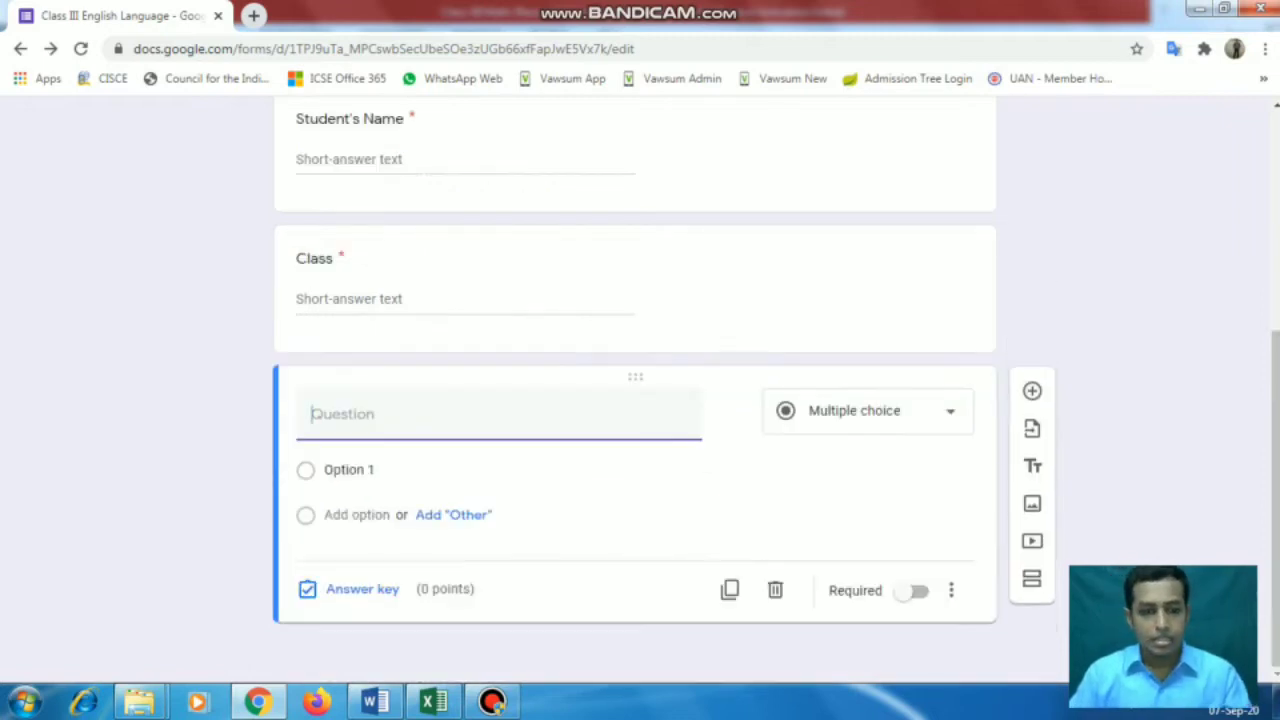
Title the new question 'Section' as a short answer, then delete it
type("Sec")
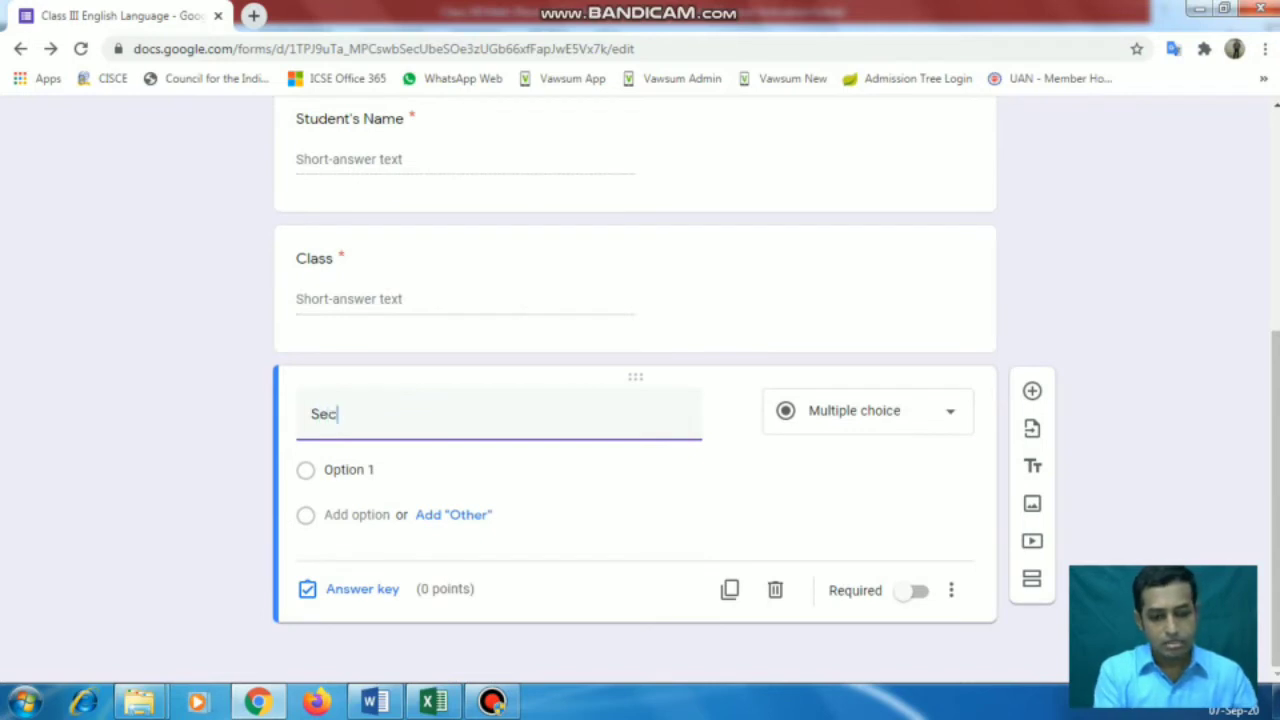
type("tion")
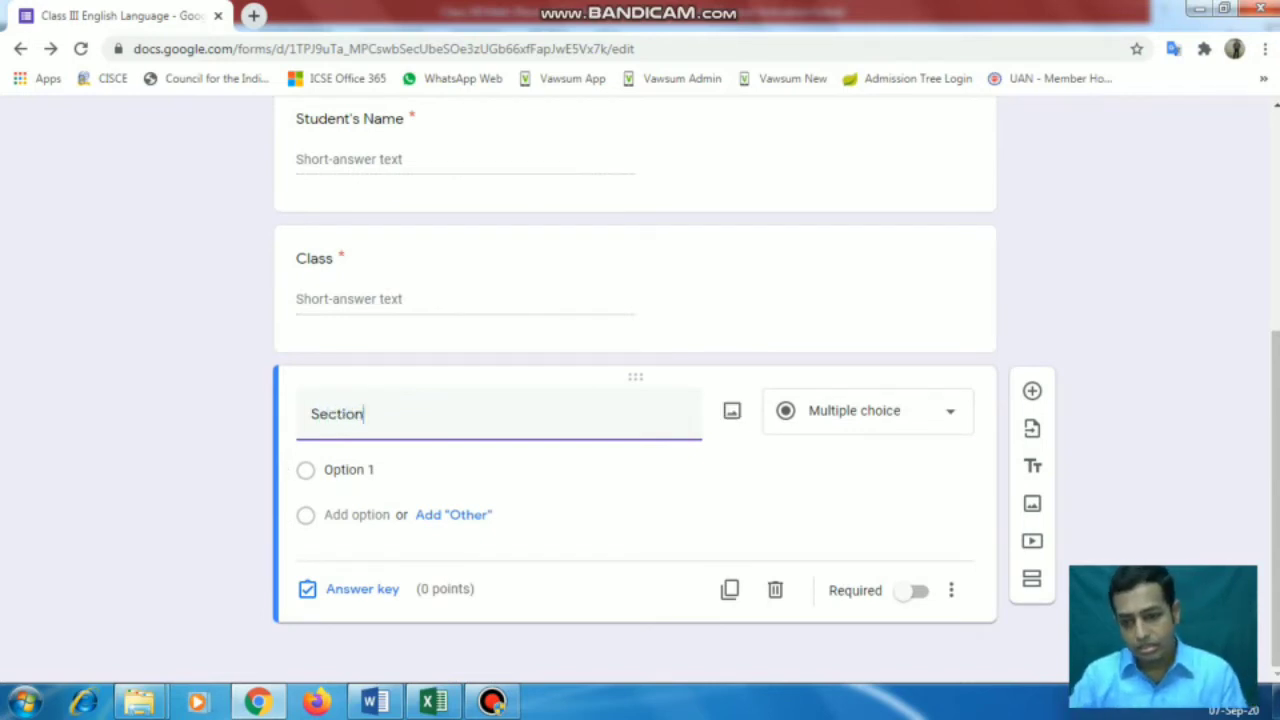
left_click(867, 410)
left_click(829, 146)
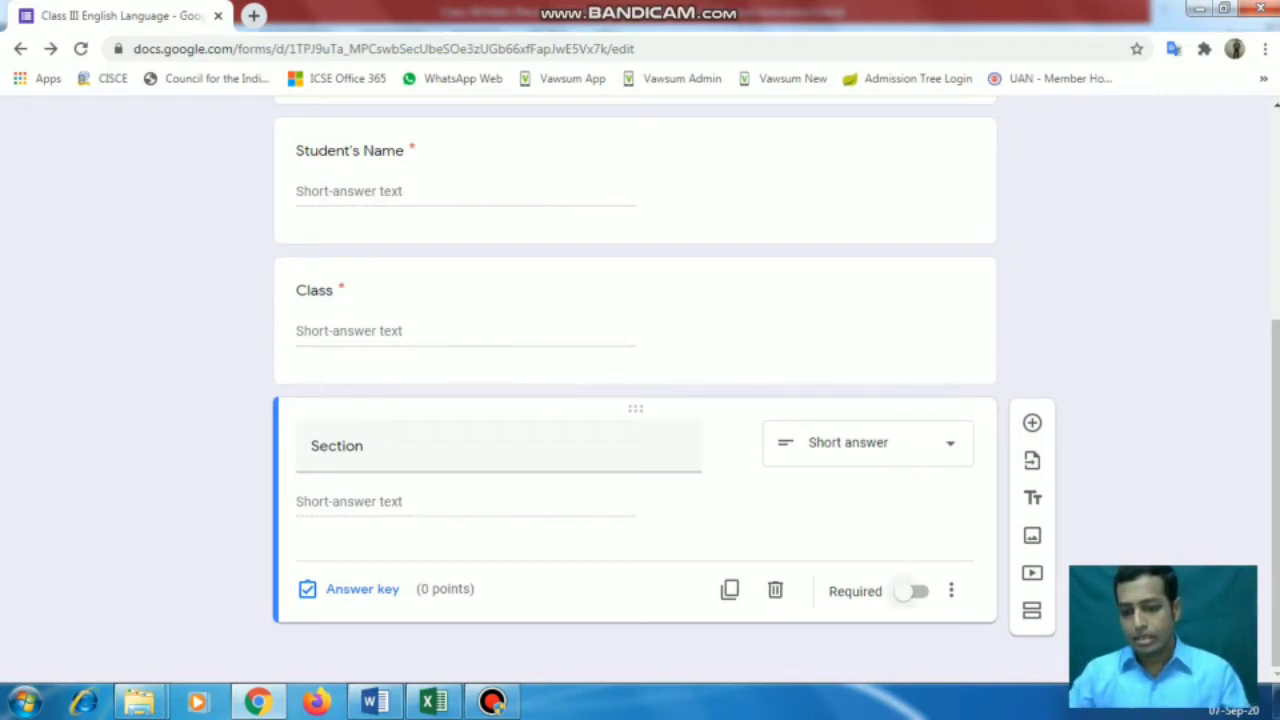
left_click(775, 590)
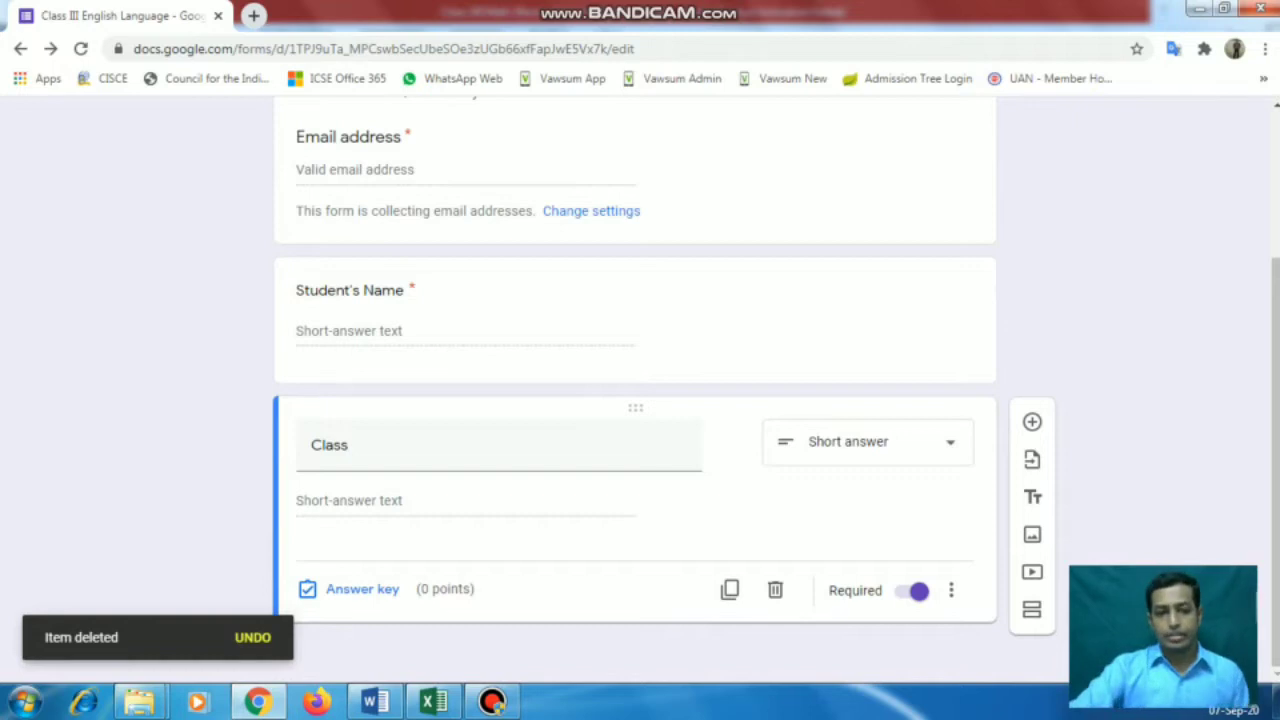
Delete the old Class question and duplicate Student's Name, retitling the copy 'Class'
left_click(775, 590)
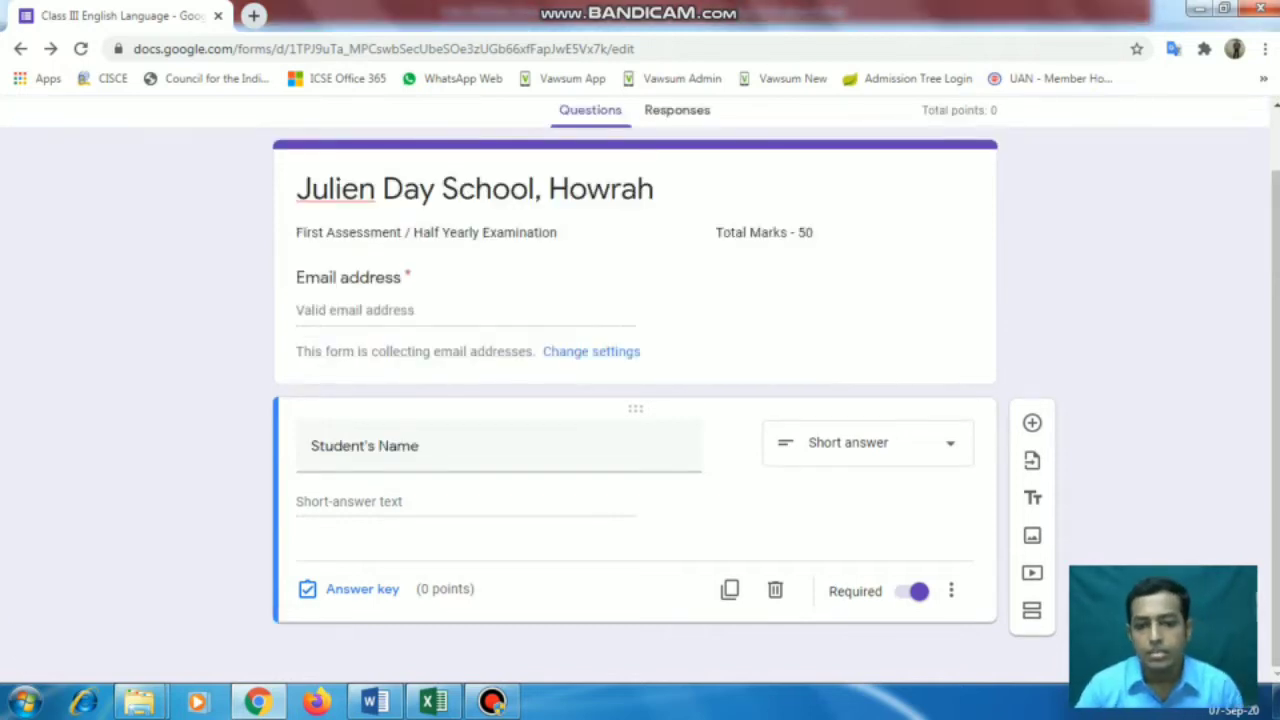
mouse_move(694, 432)
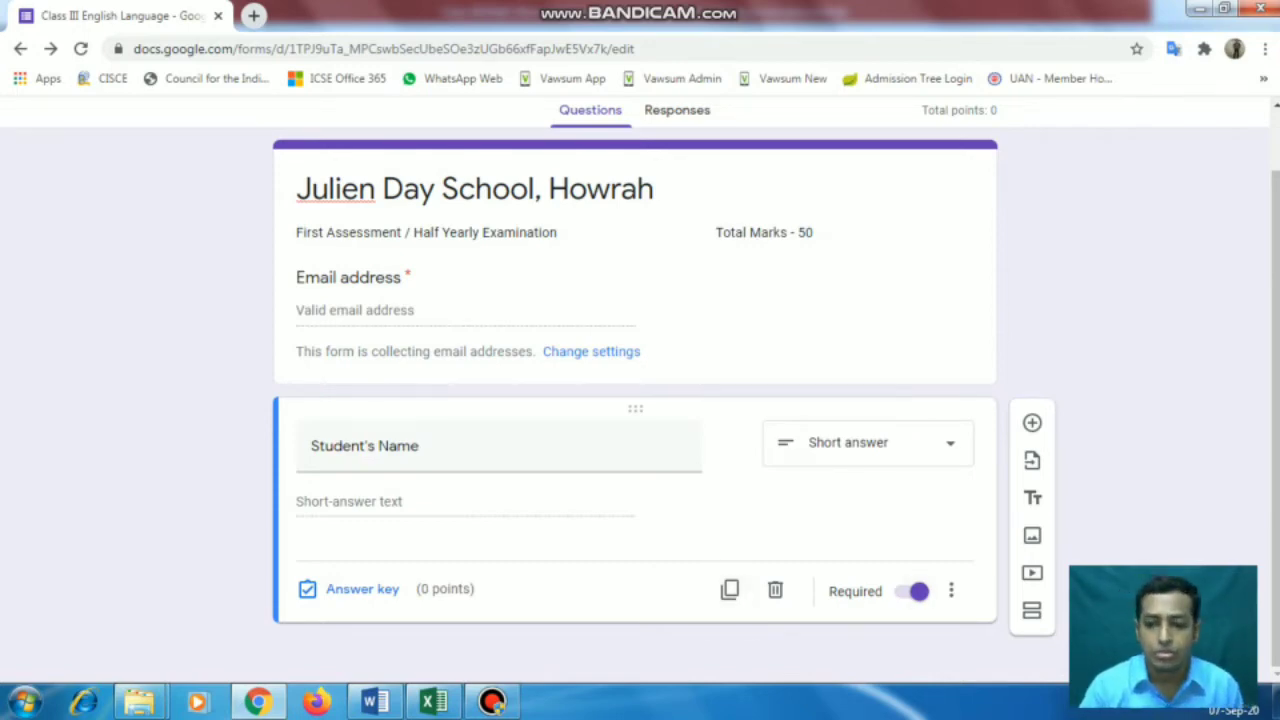
left_click(729, 589)
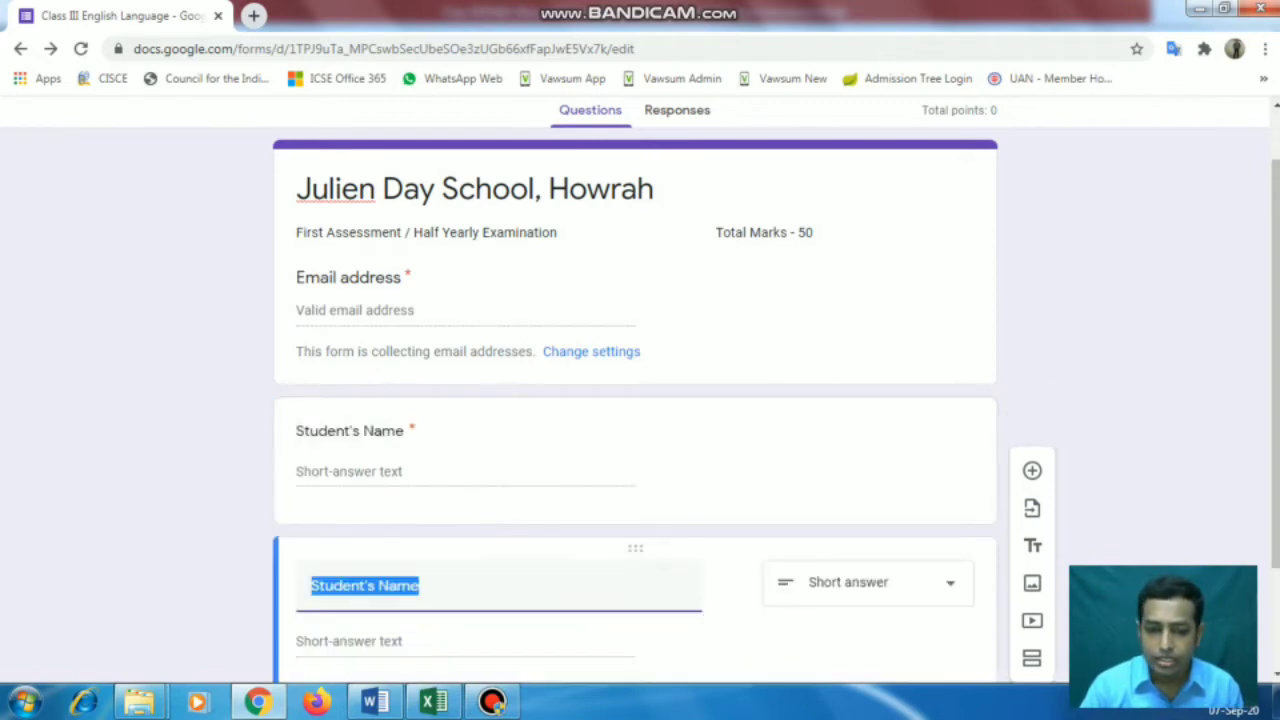
type("Class")
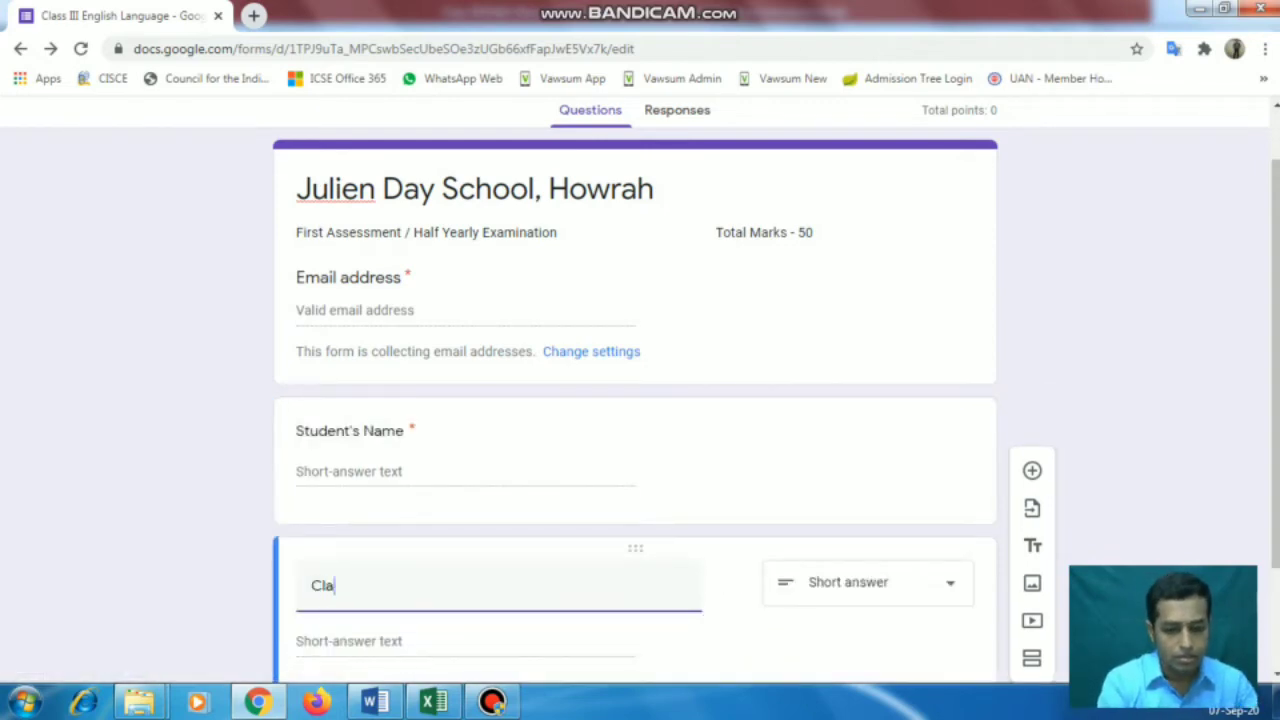
key("BackSpace")
key("BackSpace")
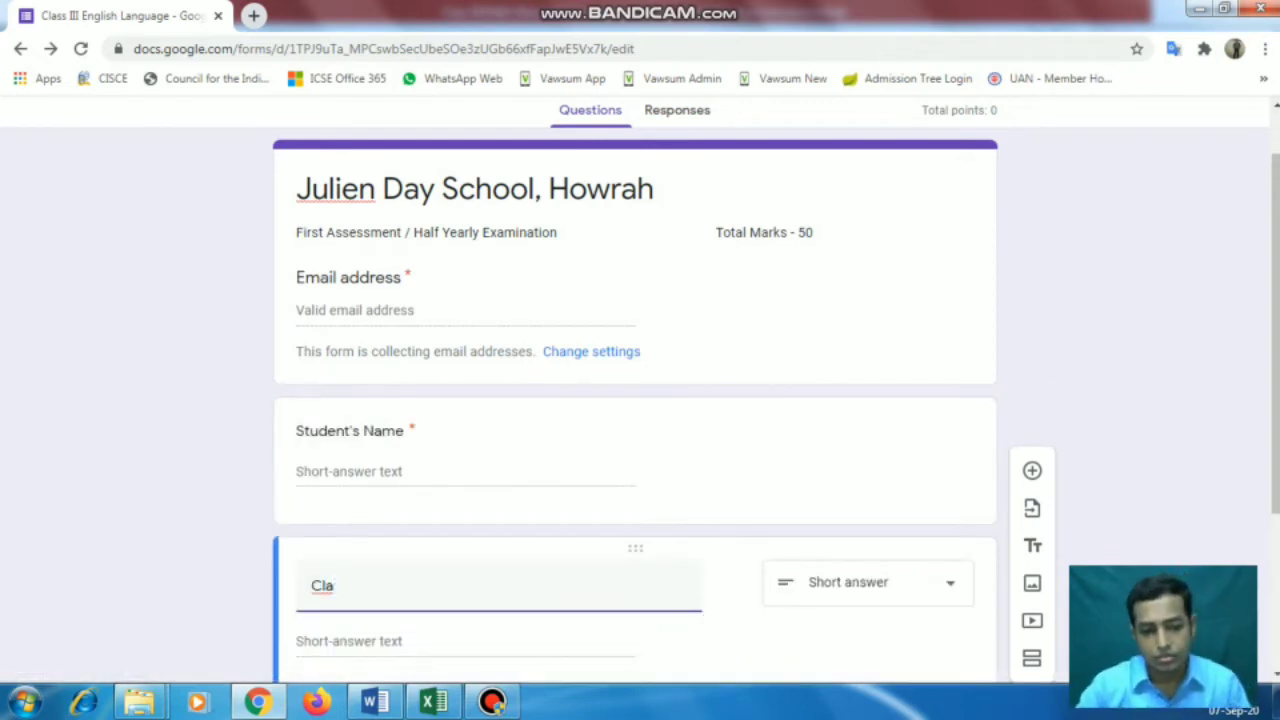
type("ss")
scroll(635, 400, "down", 2)
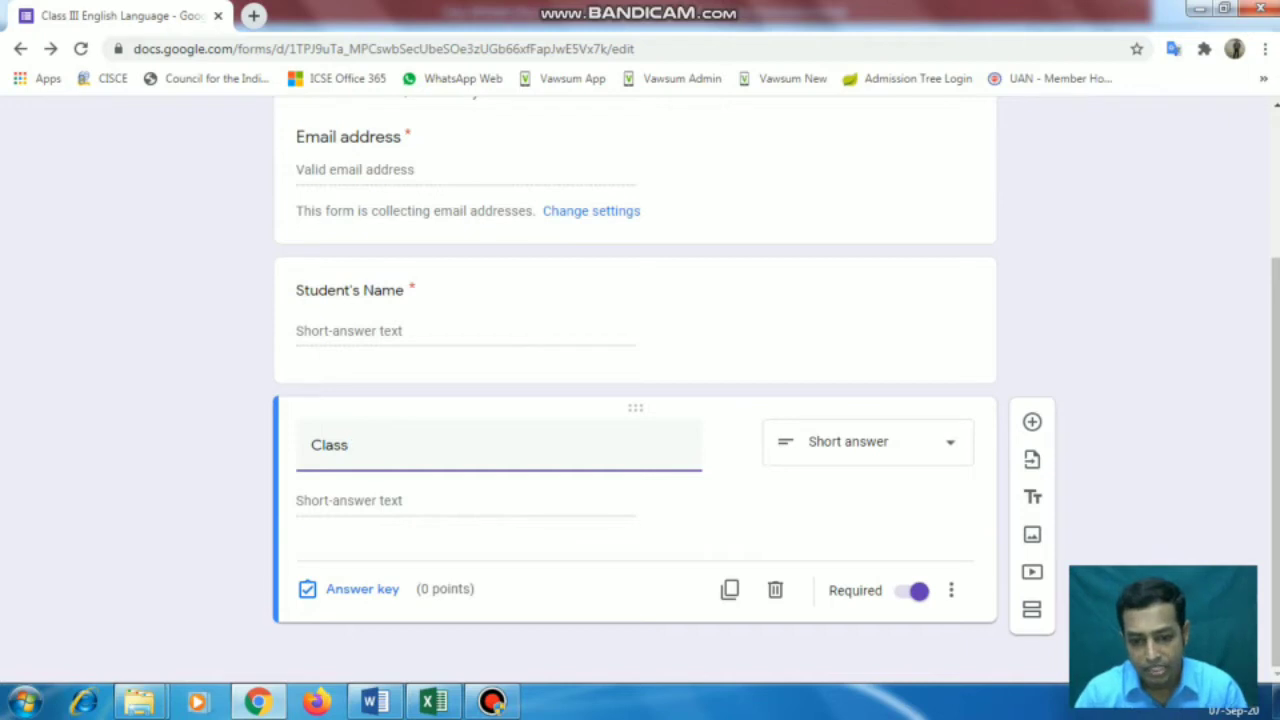
Duplicate the Class question and retitle the copy 'Sec'
left_click(729, 589)
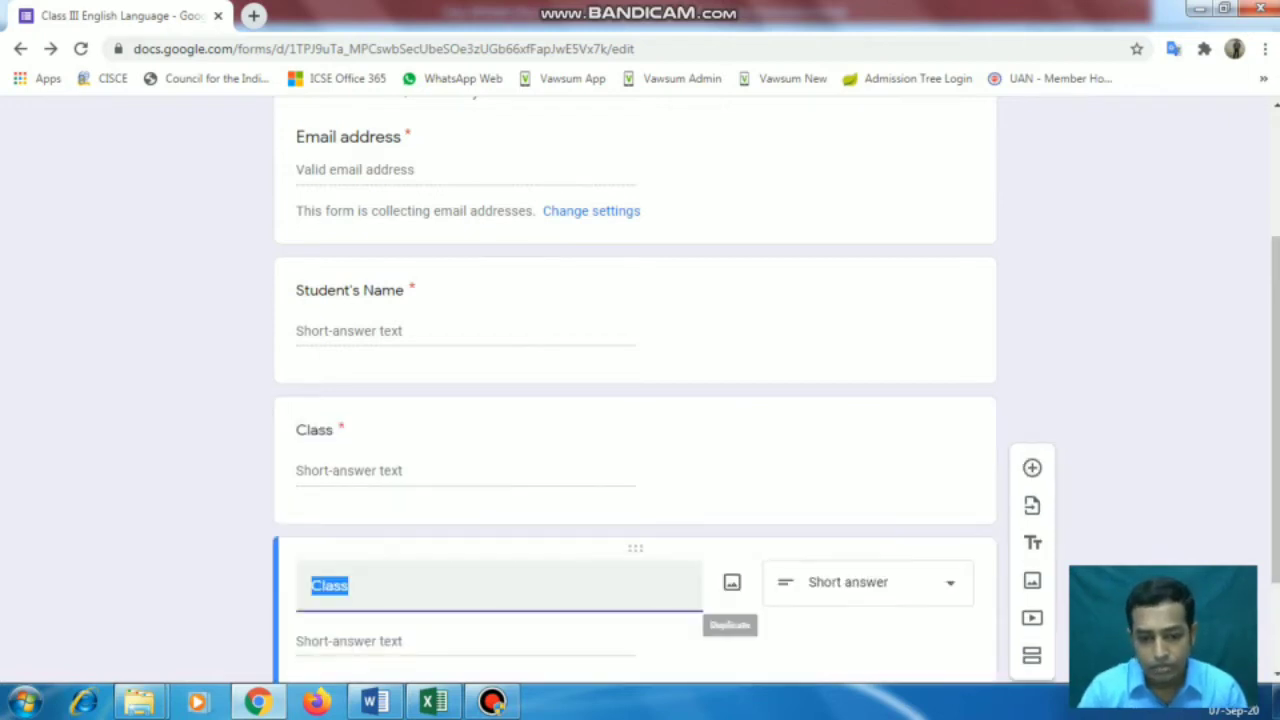
type("Sec")
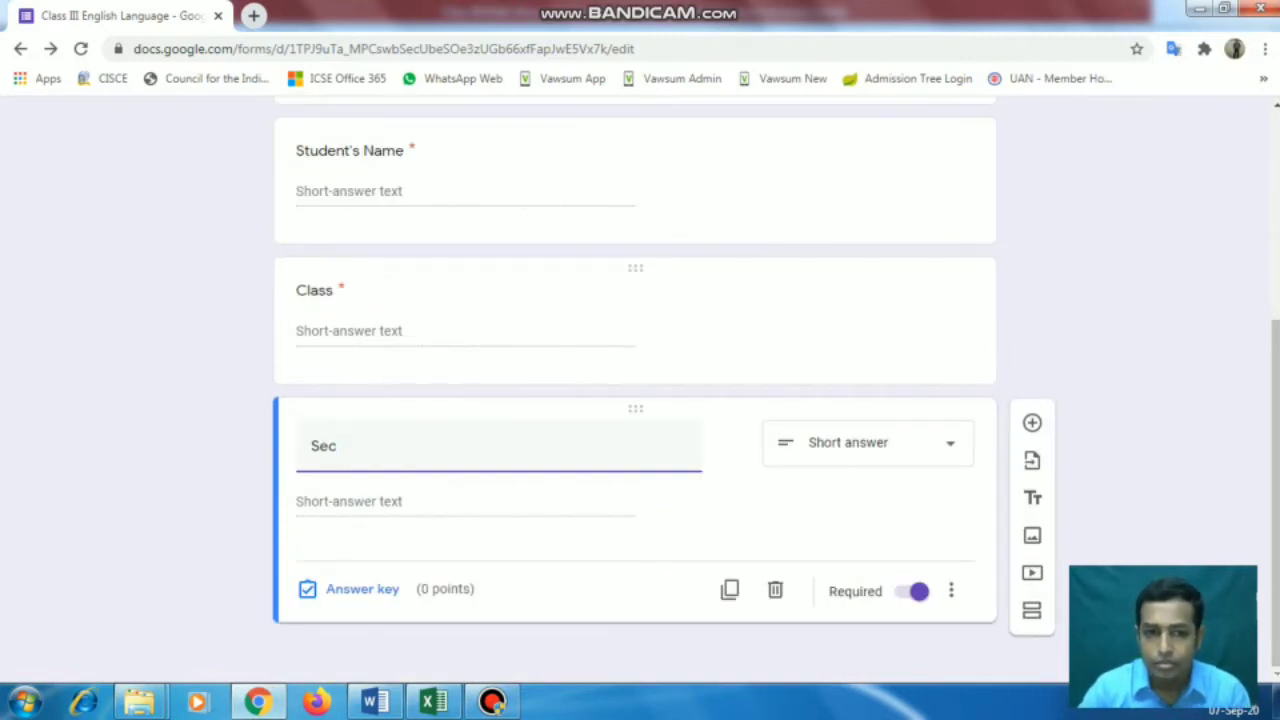
scroll(635, 400, "up", 1)
scroll(635, 400, "up", 1)
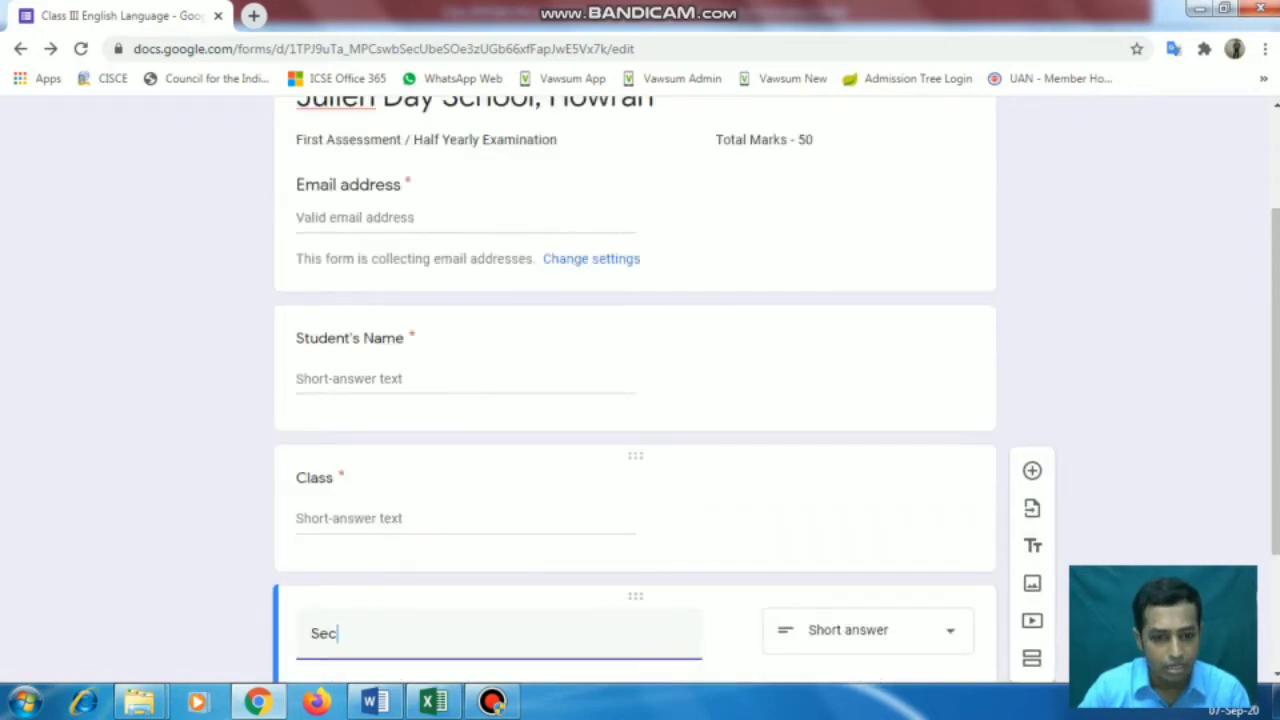
scroll(635, 400, "down", 2)
scroll(635, 400, "up", 4)
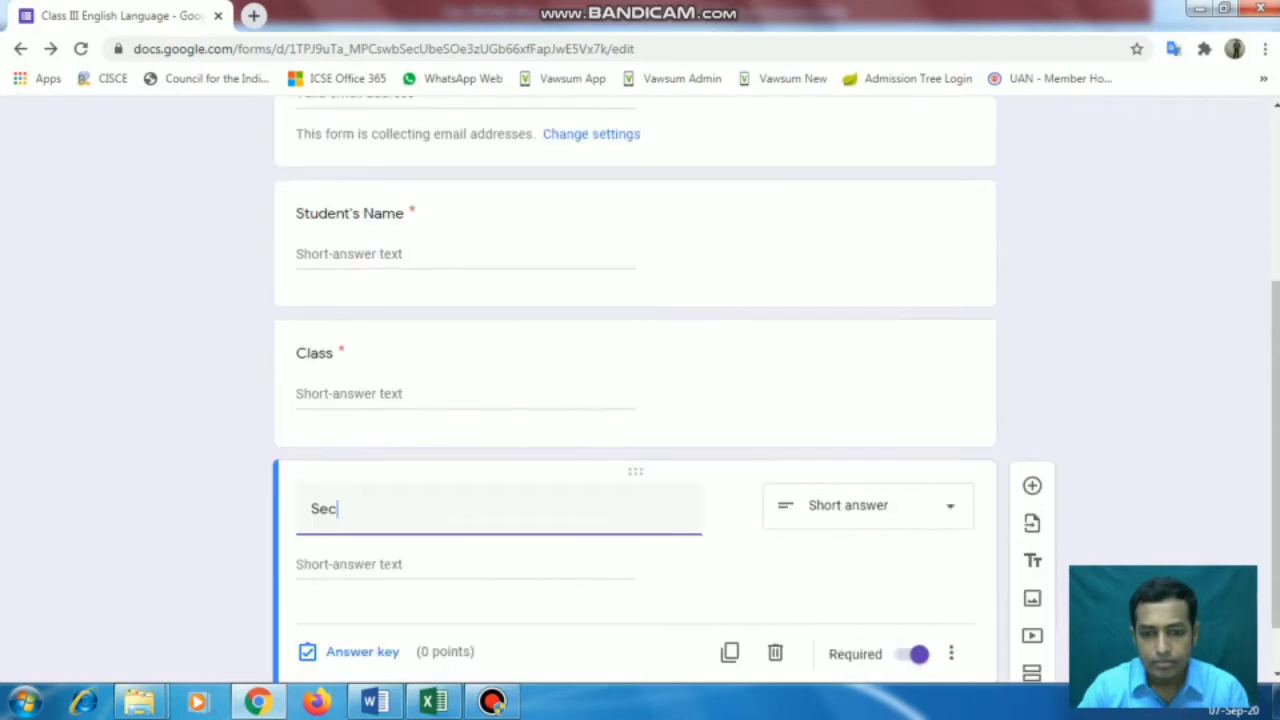
left_click(1002, 128)
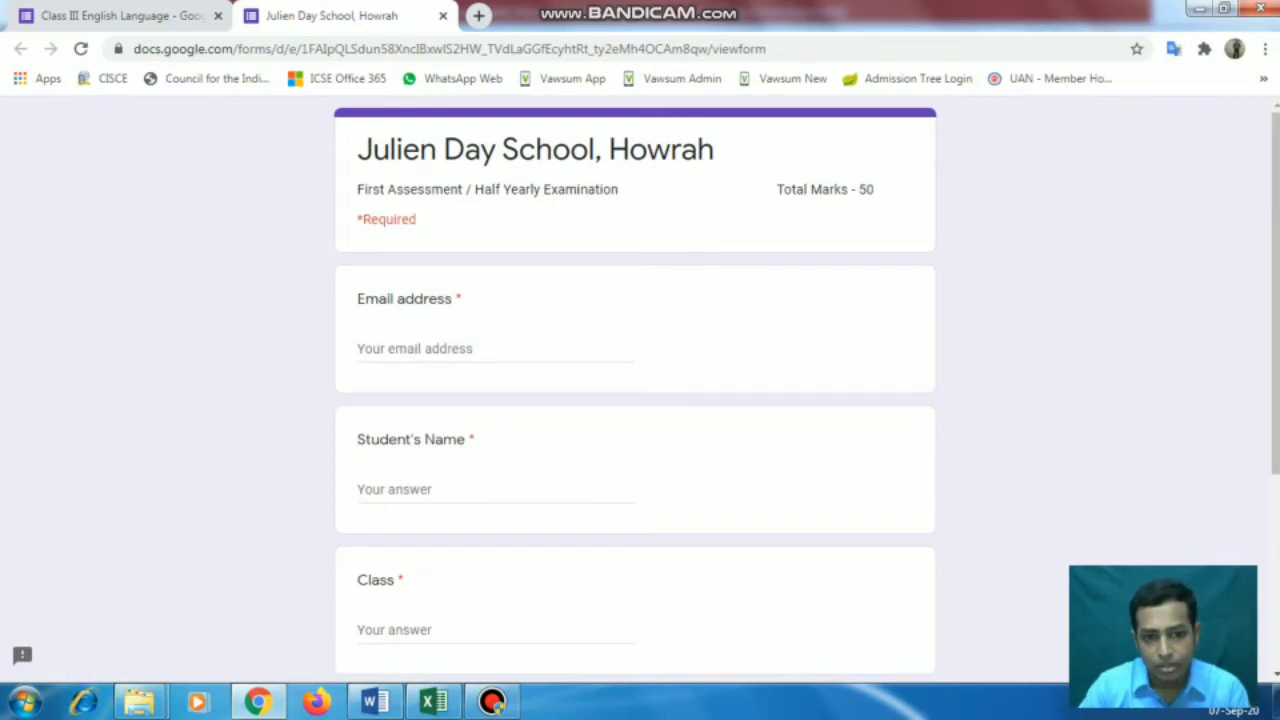
left_click_drag(357, 219, 416, 219)
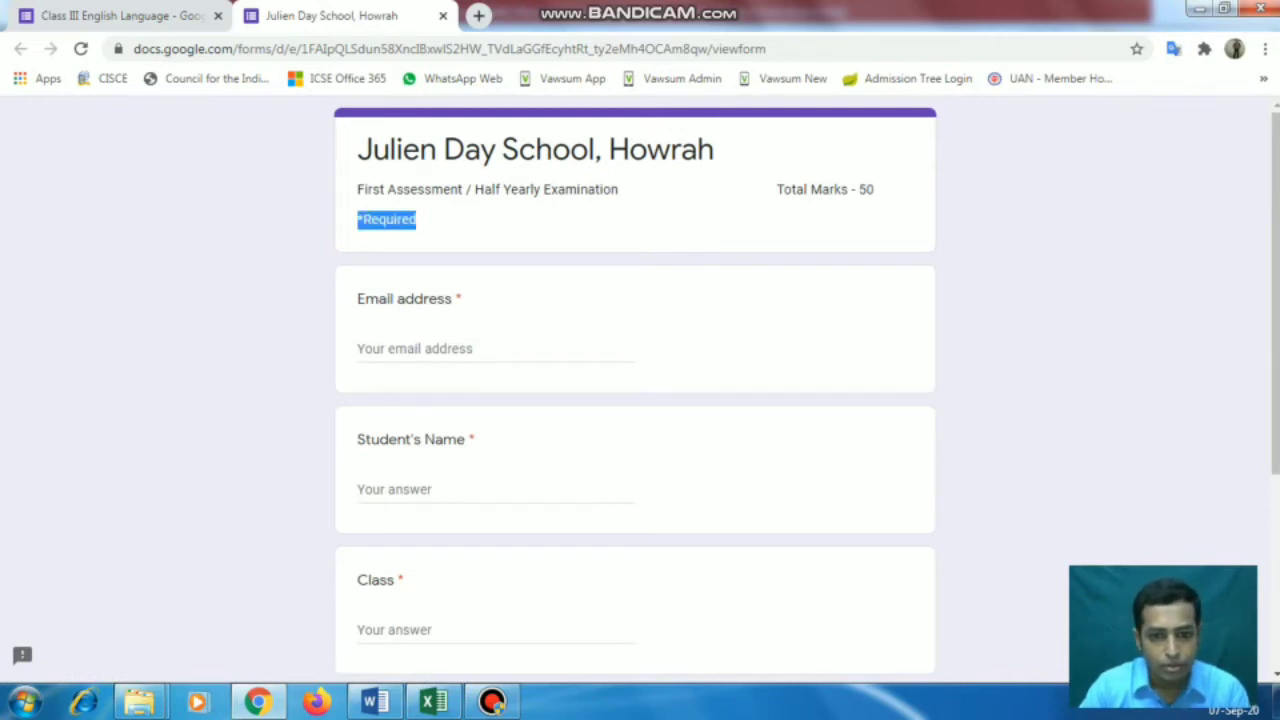
scroll(635, 400, "down", 3)
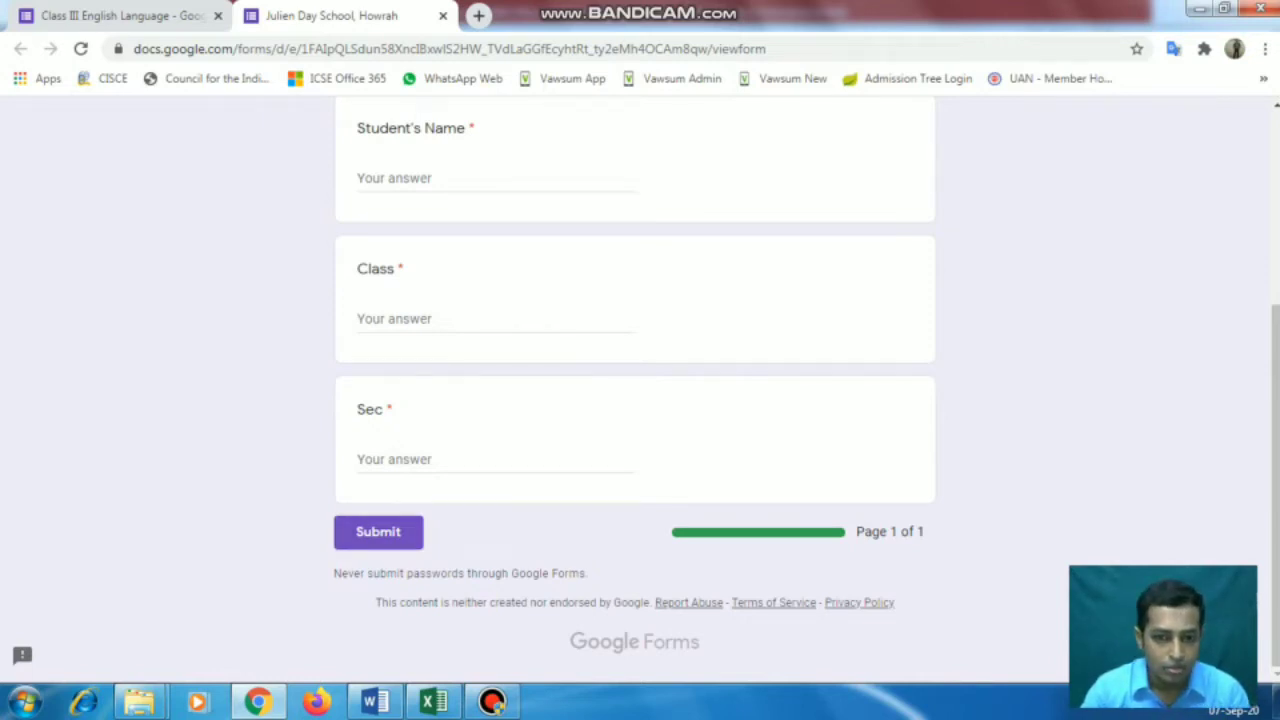
left_click(362, 538)
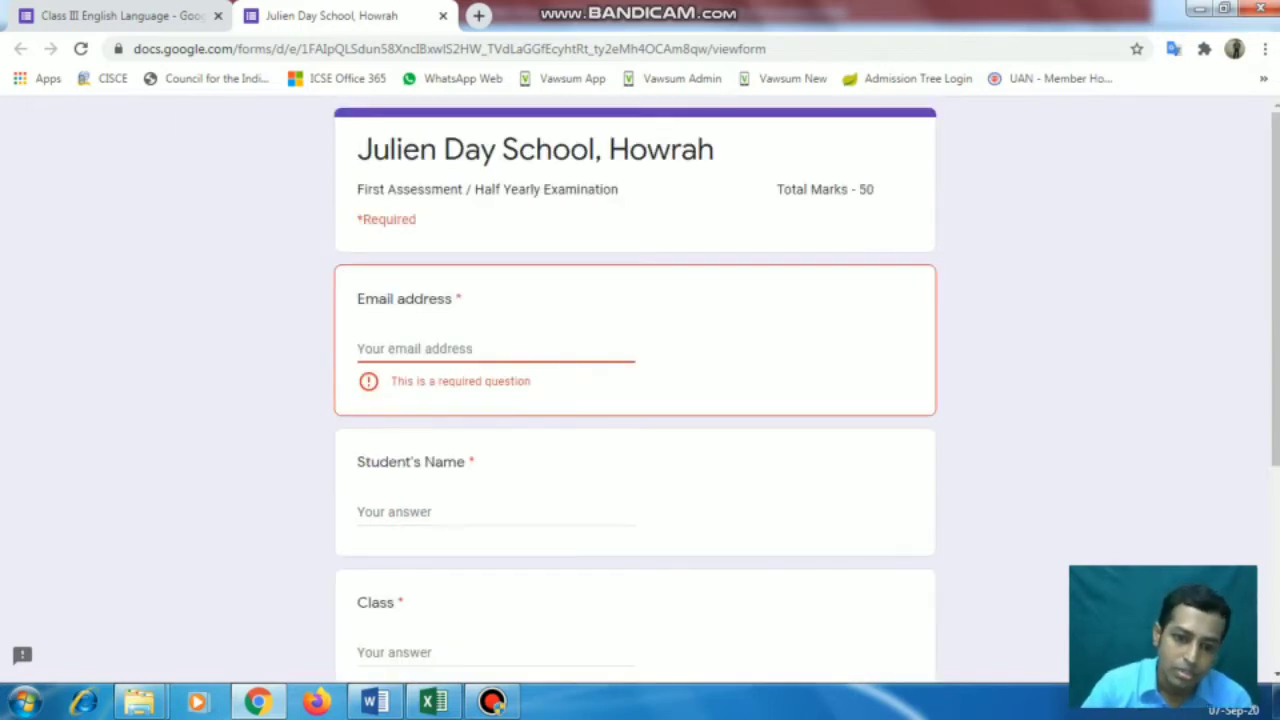
left_click_drag(390, 381, 549, 361)
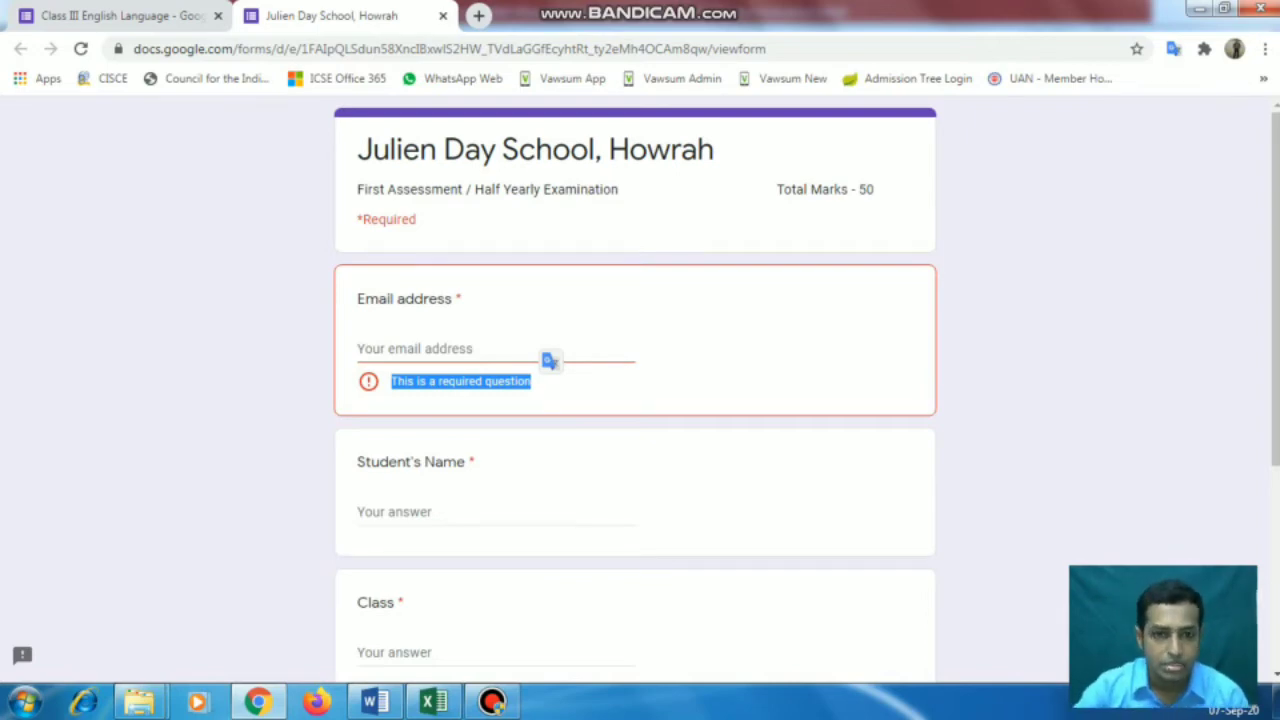
left_click(443, 15)
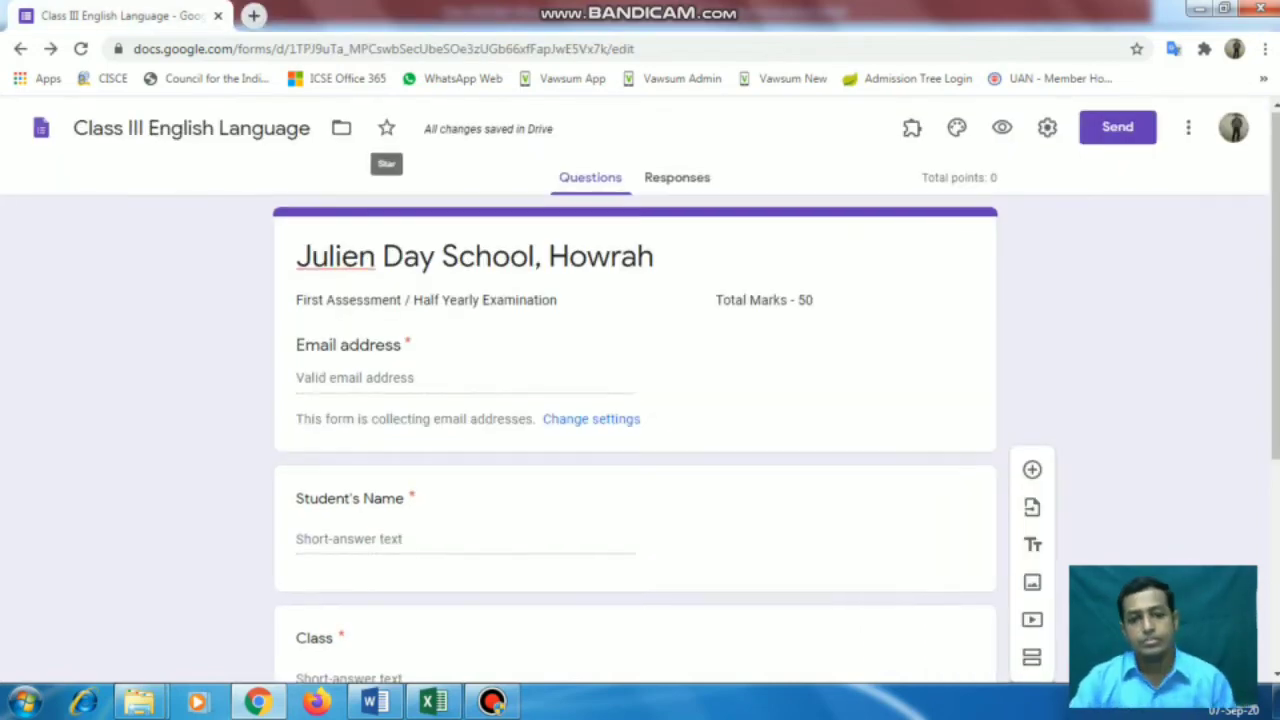
scroll(386, 128, "down", 2)
scroll(386, 150, "up", 1)
scroll(386, 150, "down", 3)
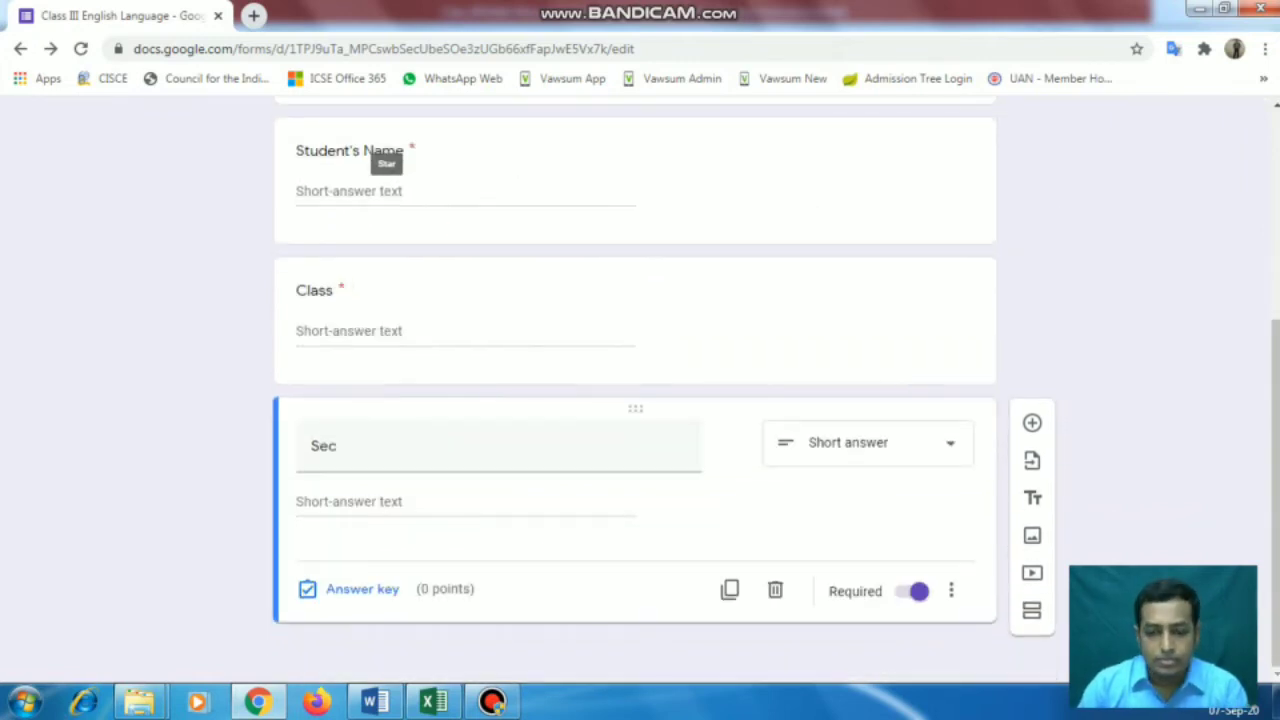
scroll(386, 150, "up", 1)
scroll(386, 150, "down", 1)
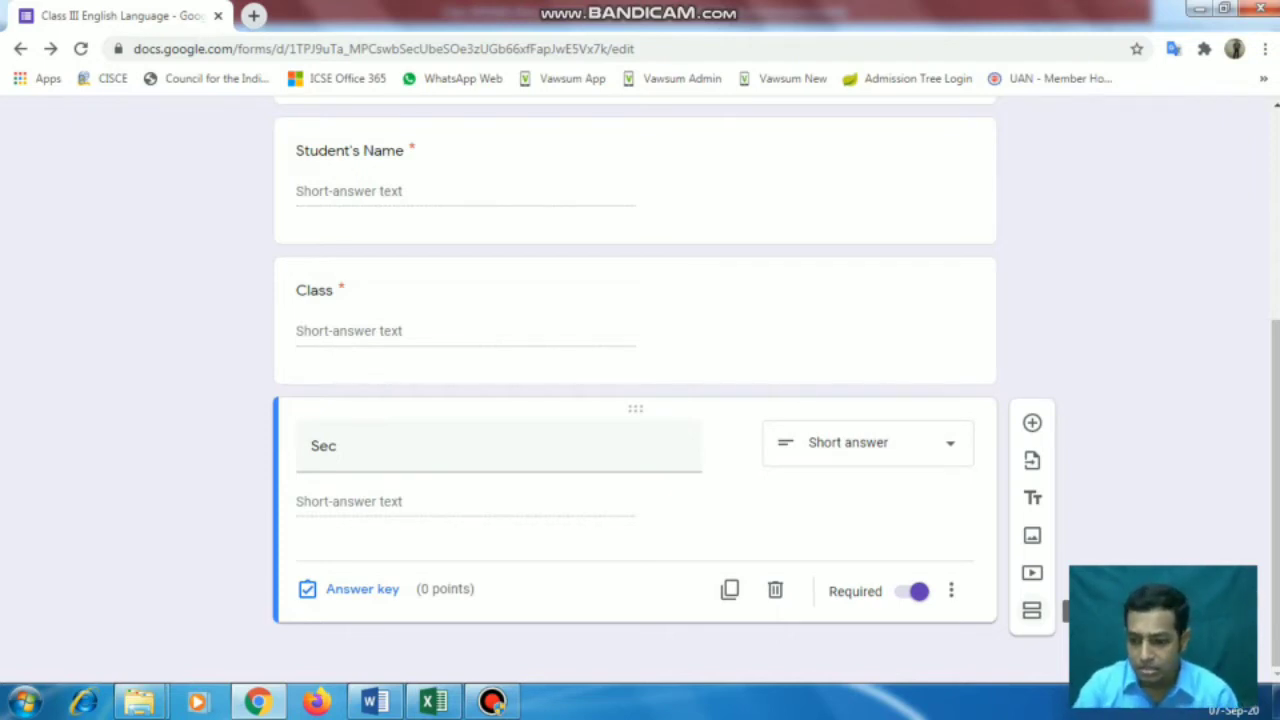
Add an untitled Section 2 of 2 after the Sec question
left_click(1065, 610)
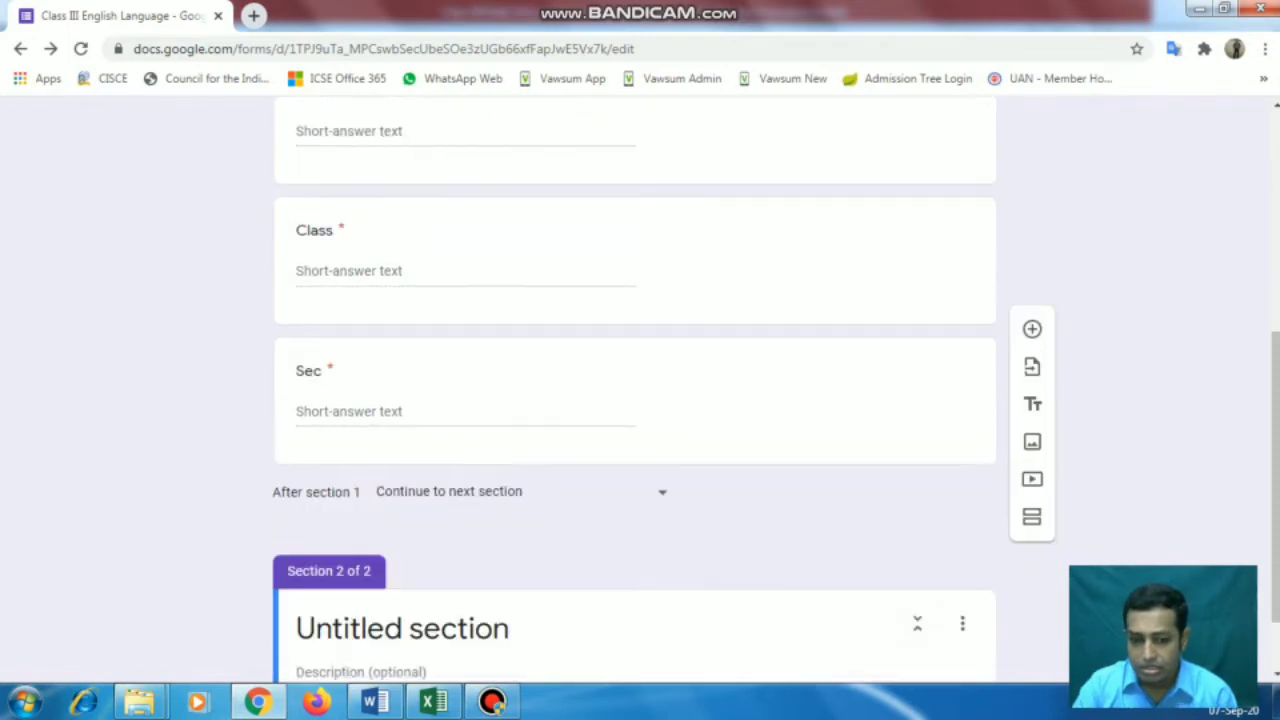
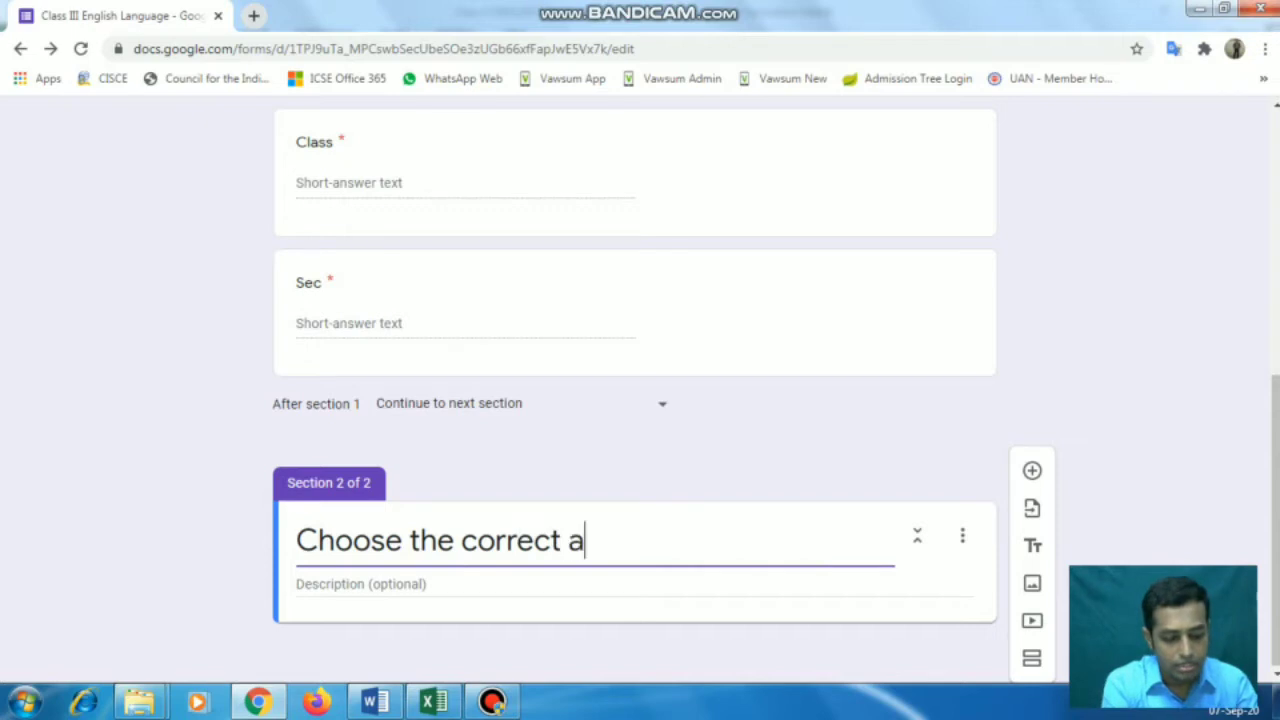
Type the Section 2 title 'Choose the correct answer from given options 2 X 1 = 2', fixing typos
type("er")
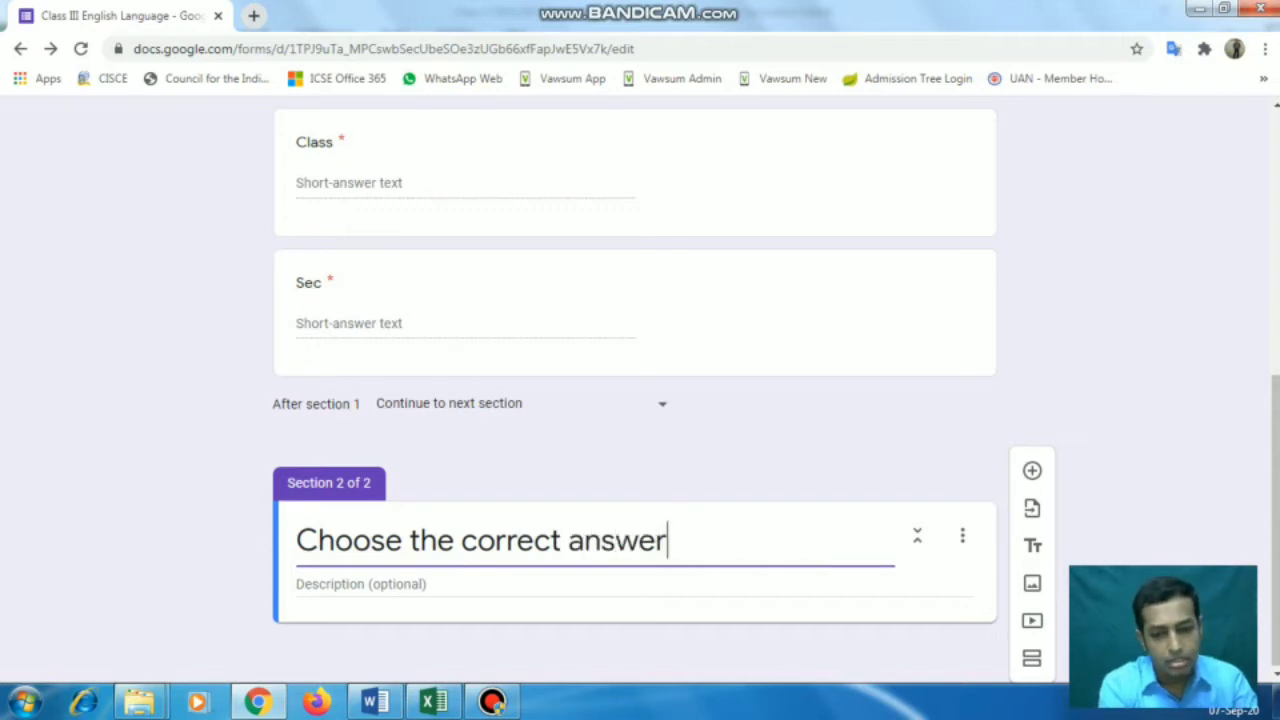
type(" for")
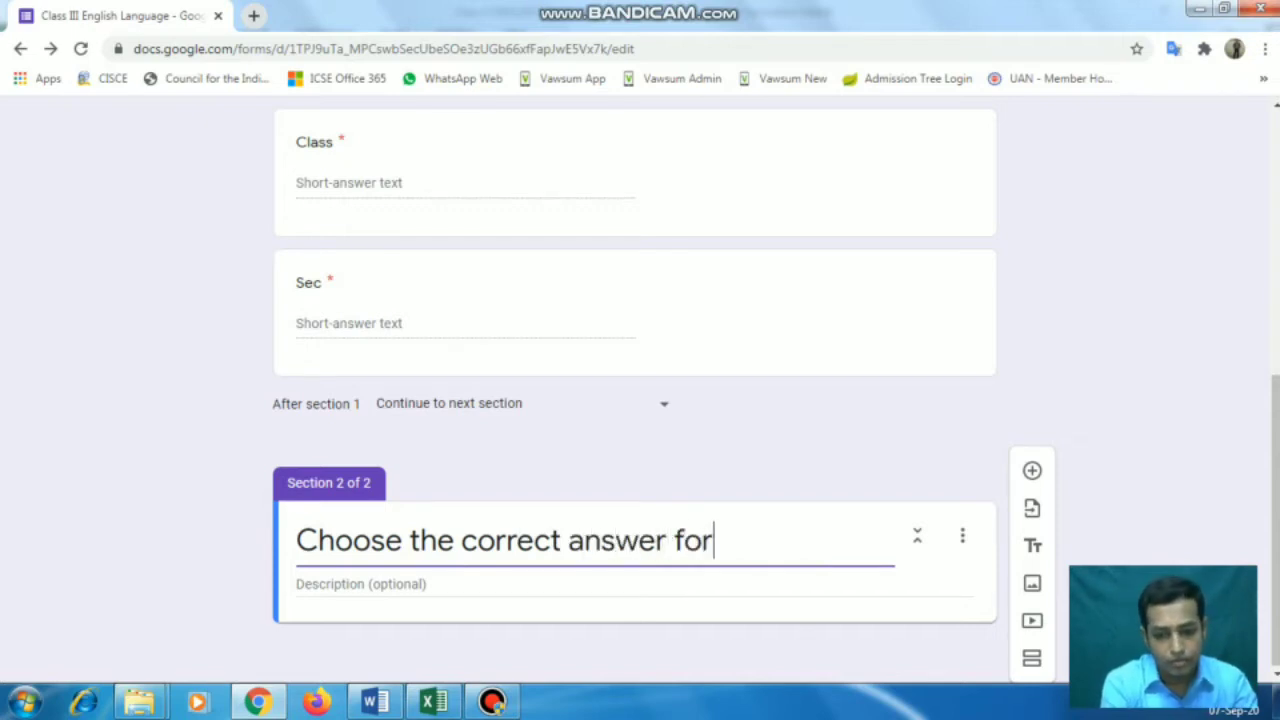
key("BackSpace")
key("BackSpace")
type("rom ")
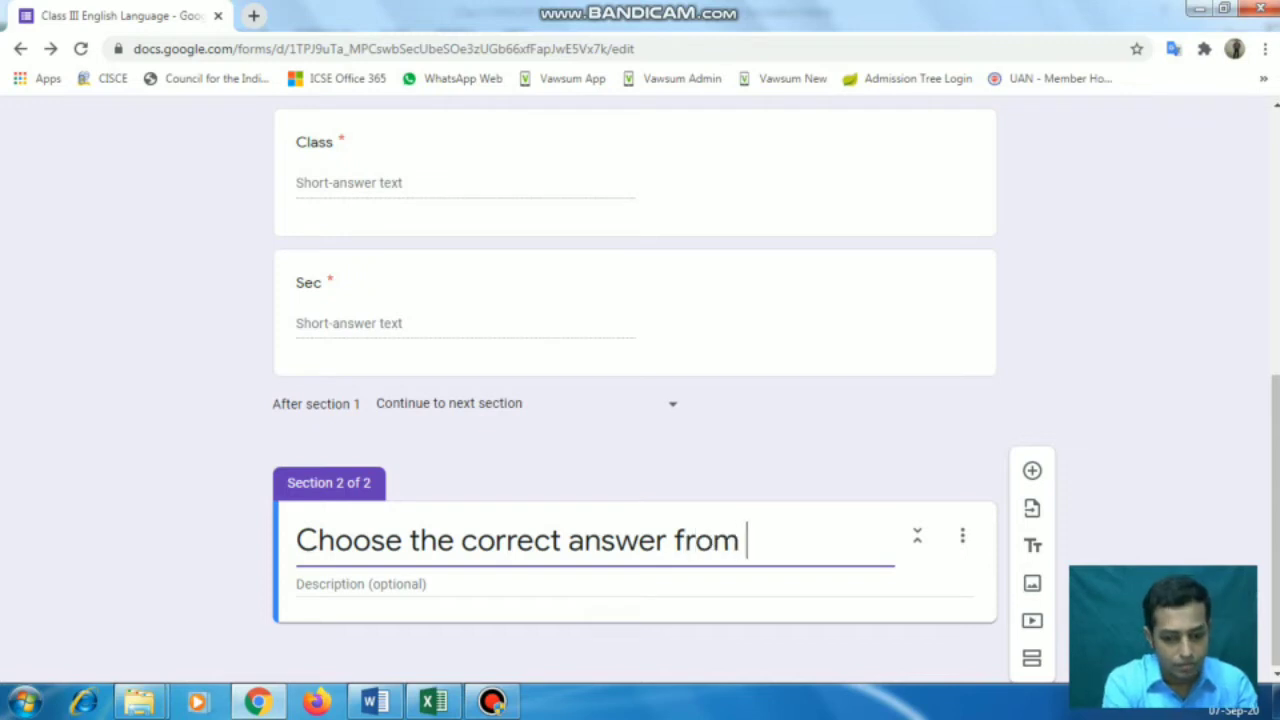
type("give")
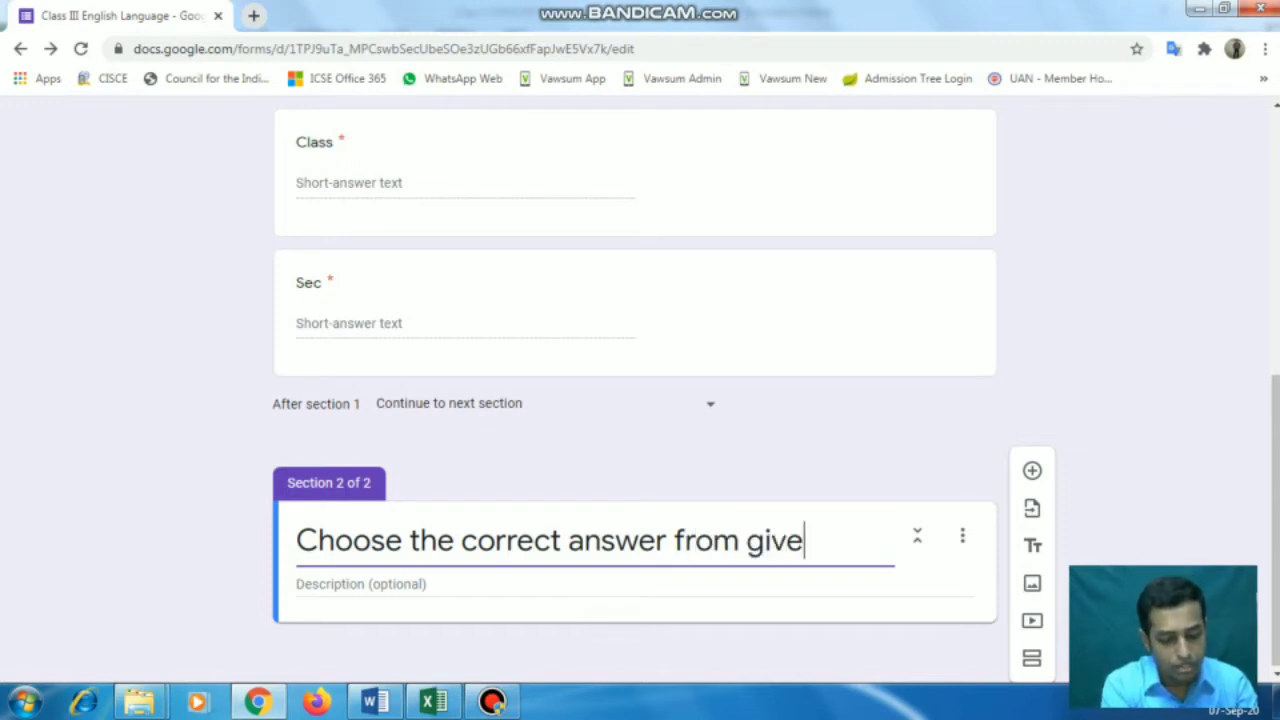
type("n options ")
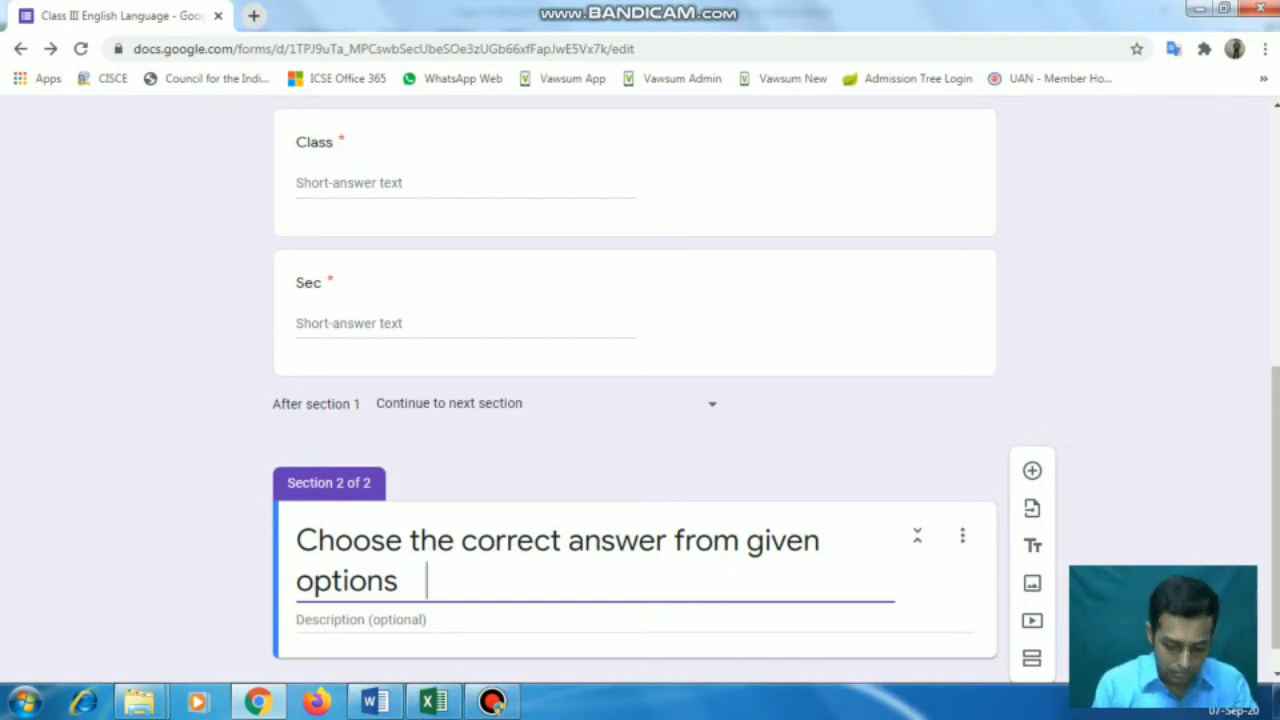
type("  10")
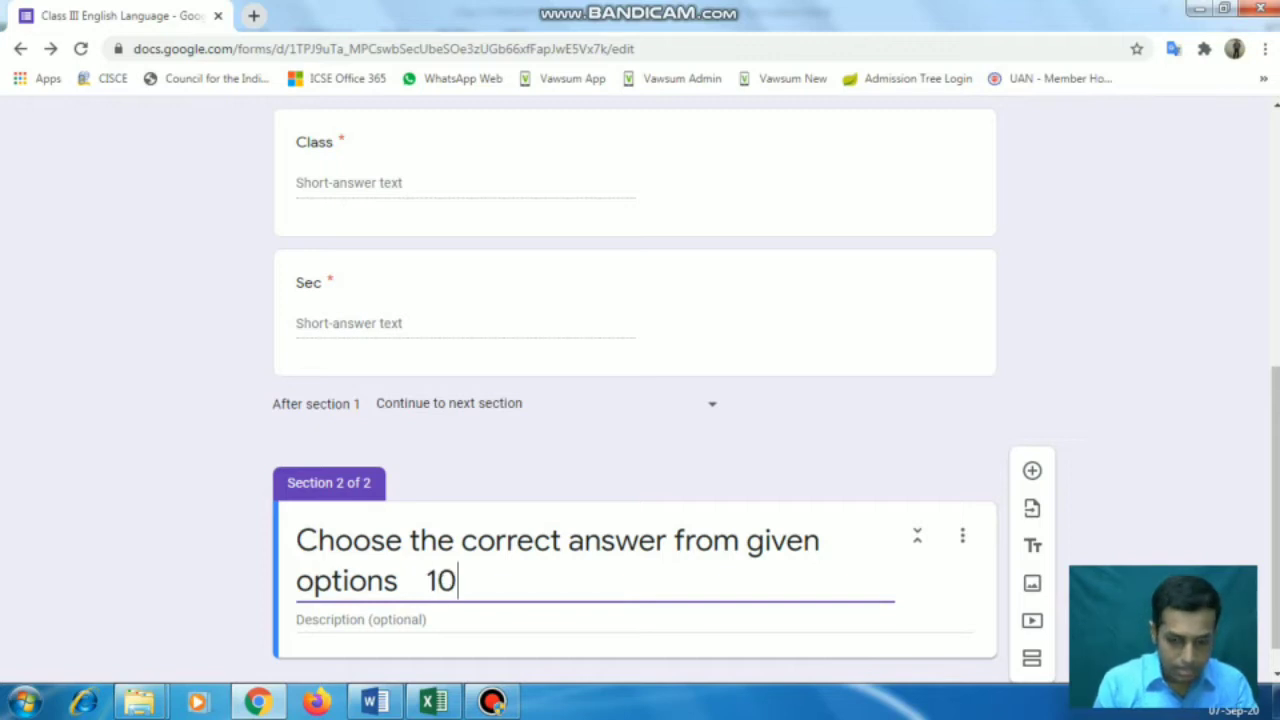
key("BackSpace")
key("BackSpace")
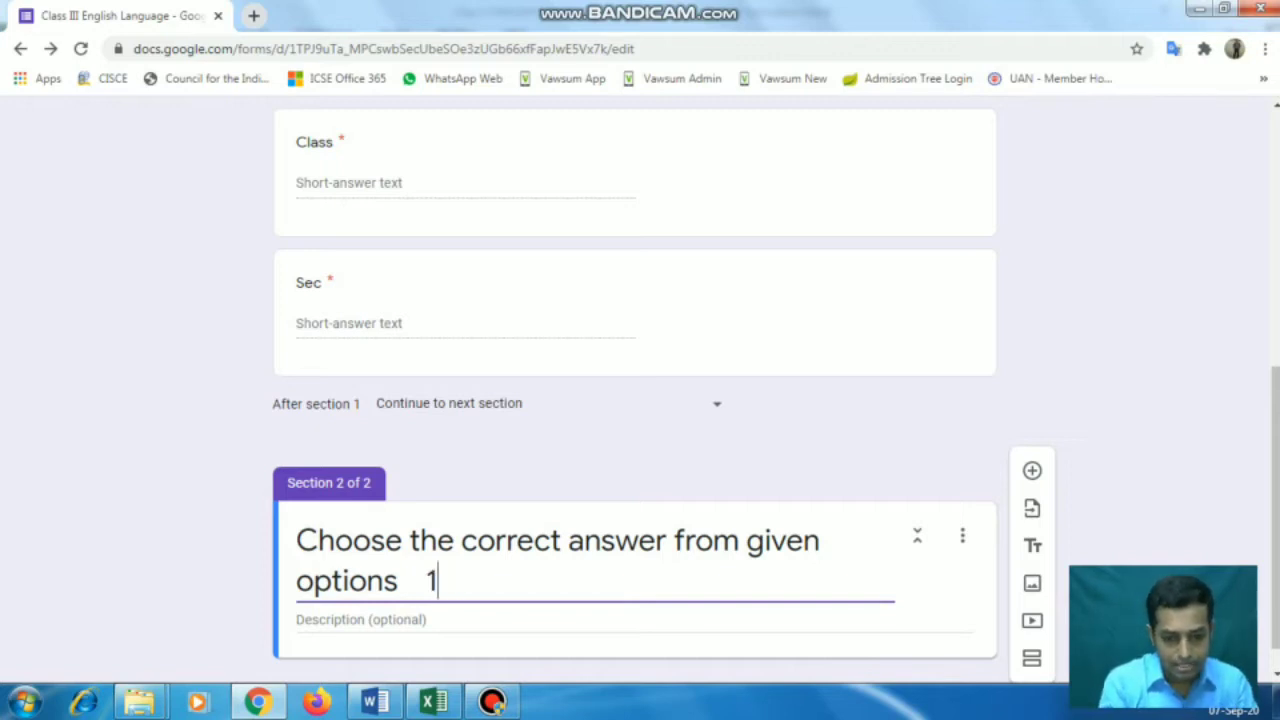
type("2")
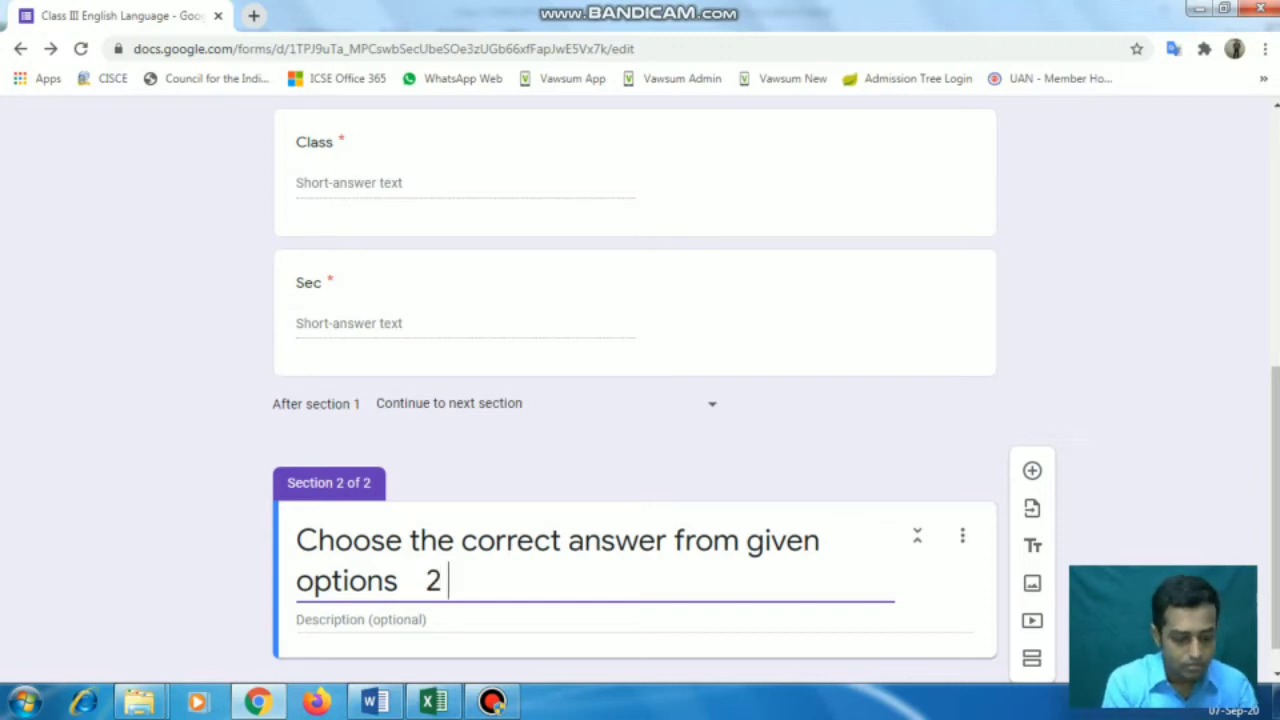
type(" X 1 = 2")
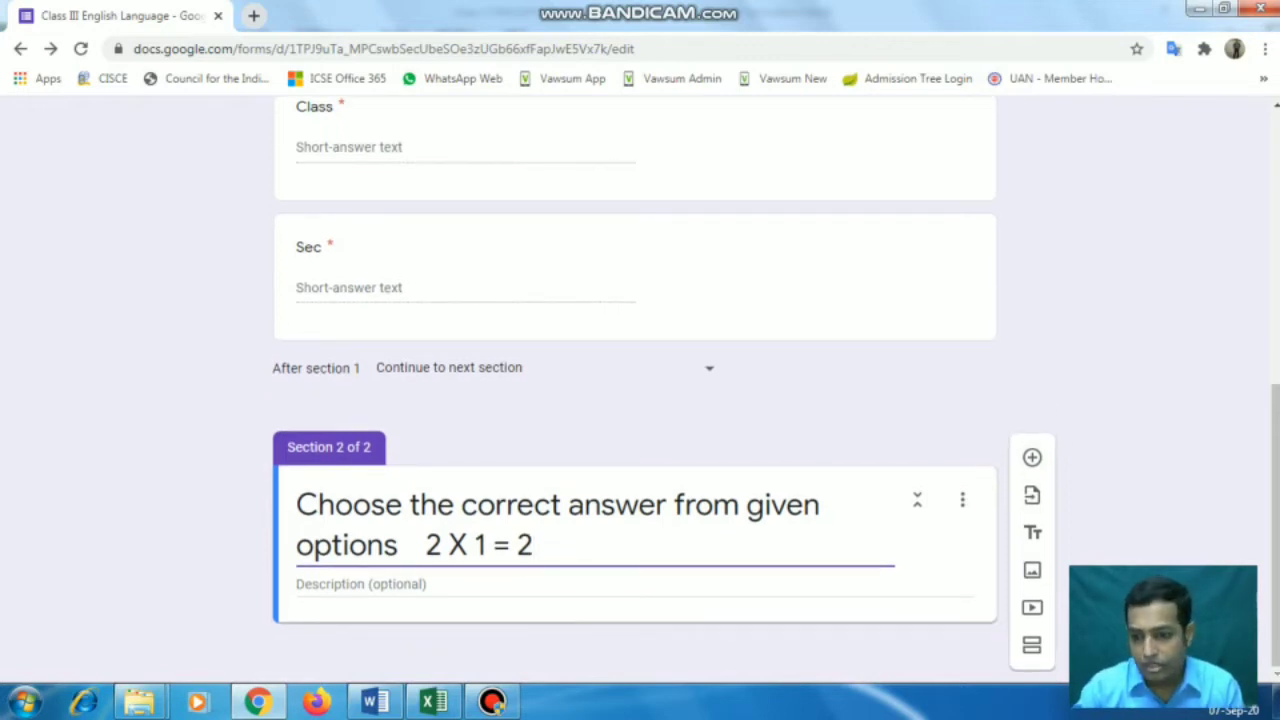
Add a new question whose text is the door sentence copied from spreadsheet cell A2
left_click(1032, 457)
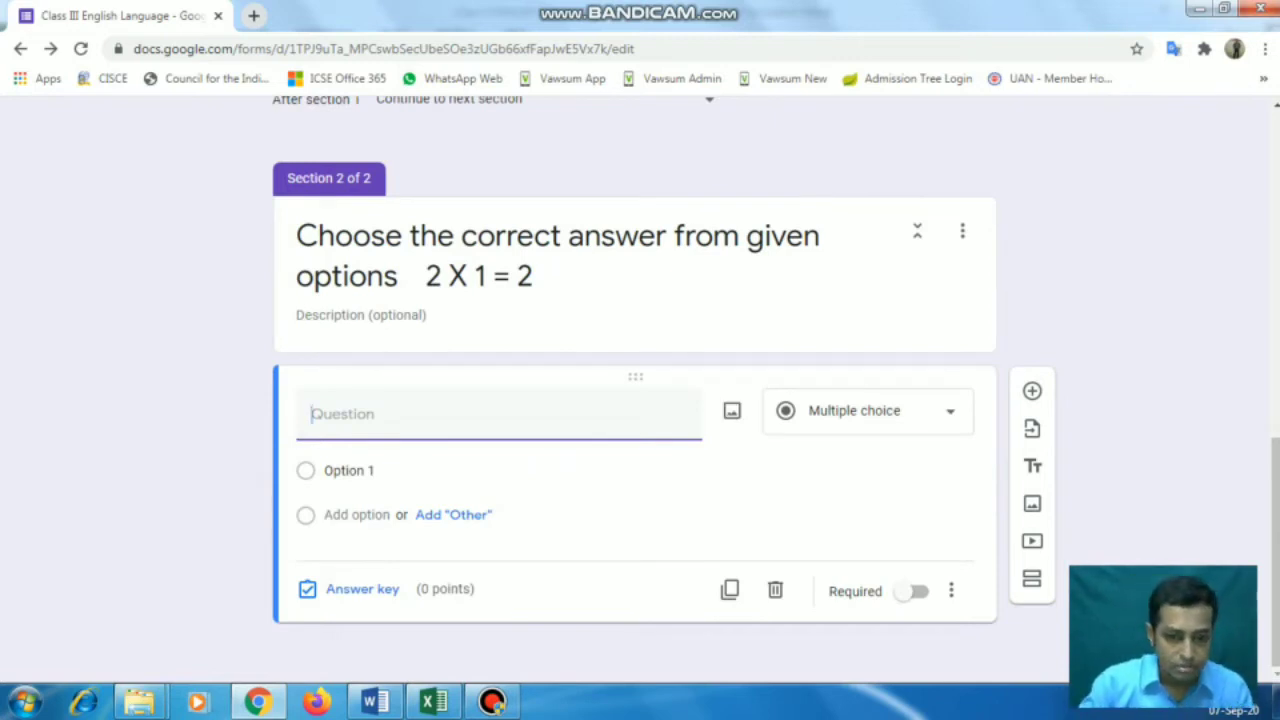
left_click(433, 701)
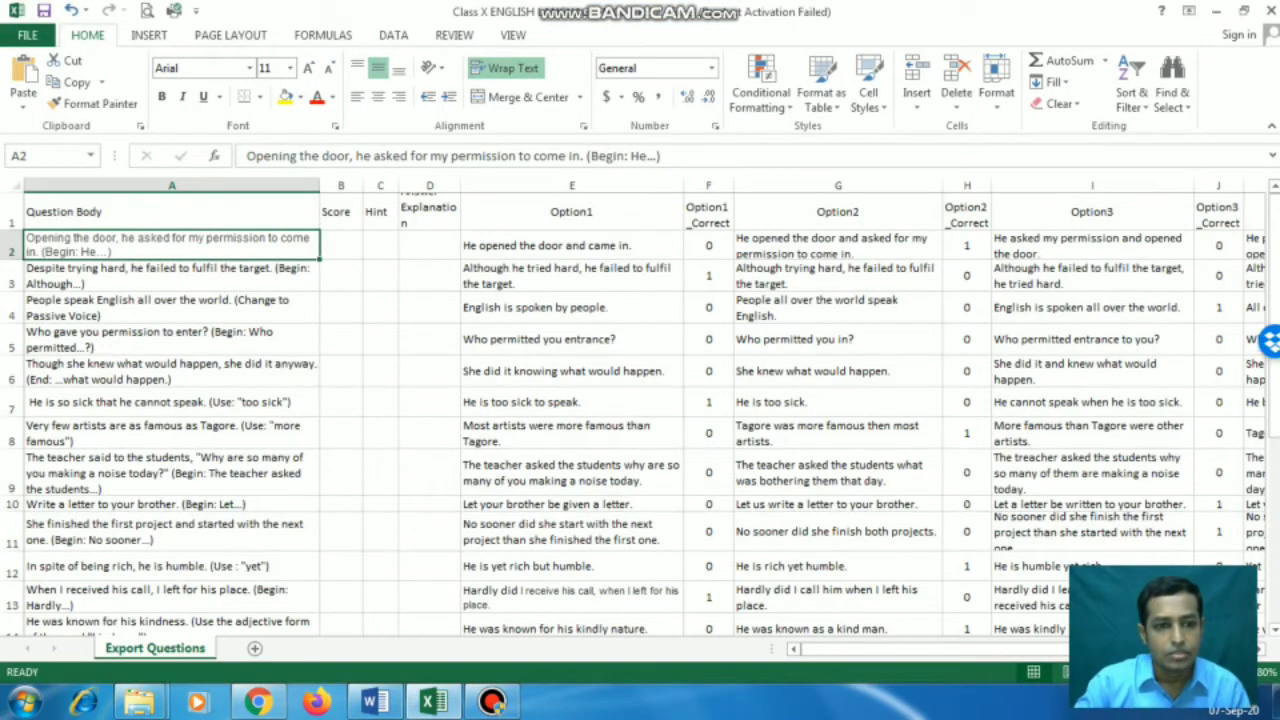
left_click_drag(662, 156, 246, 156)
key("ctrl+c")
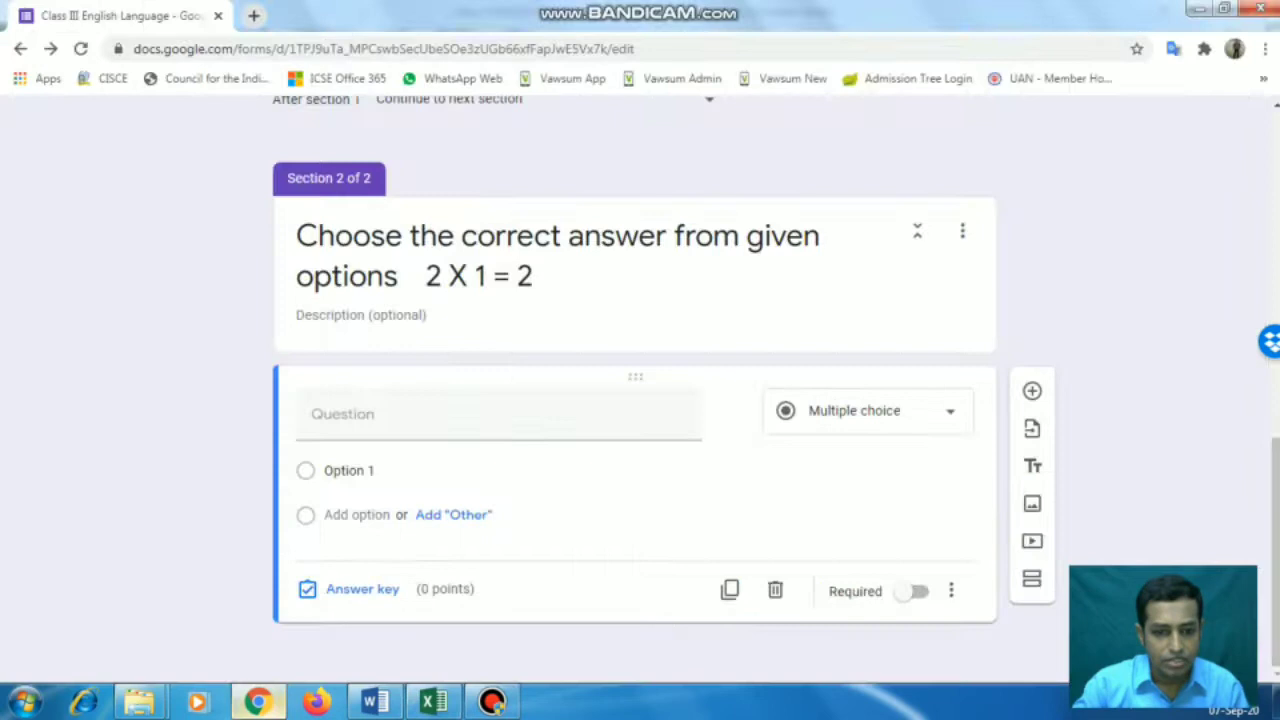
left_click(257, 701)
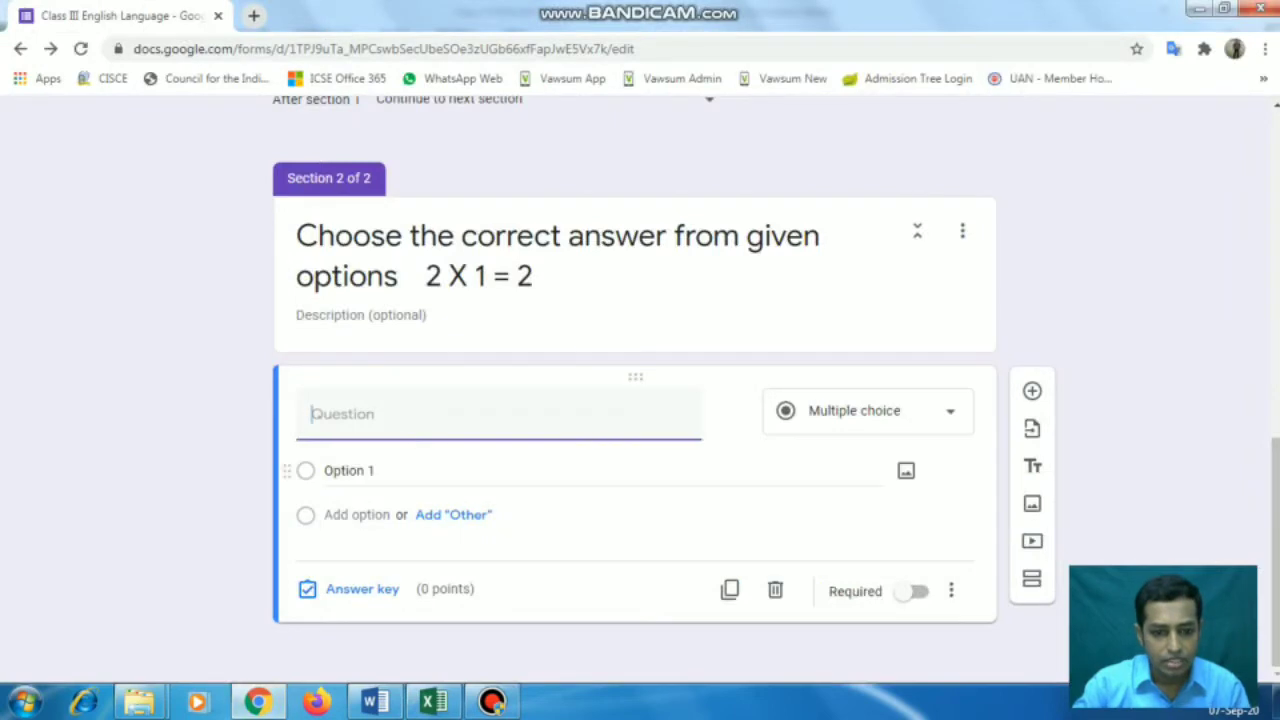
key("ctrl+v")
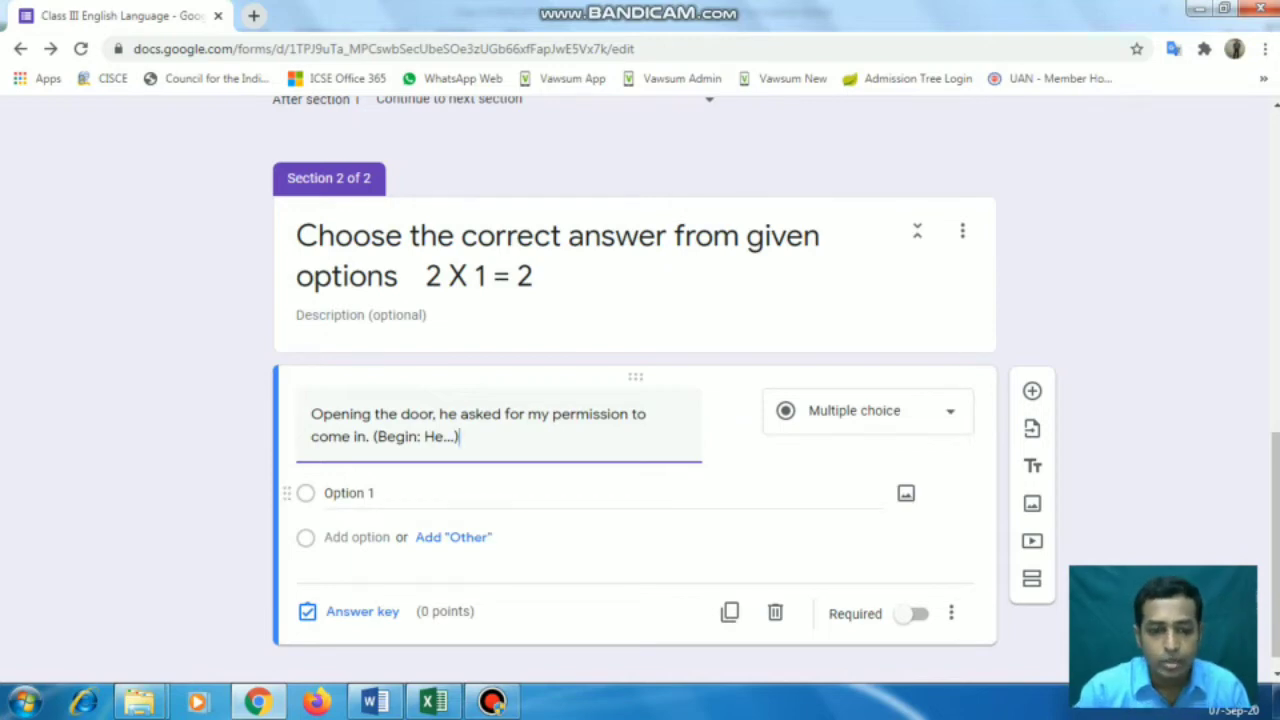
Copy the first option sentence from spreadsheet cell E2
left_click(433, 701)
key("ctrl+a")
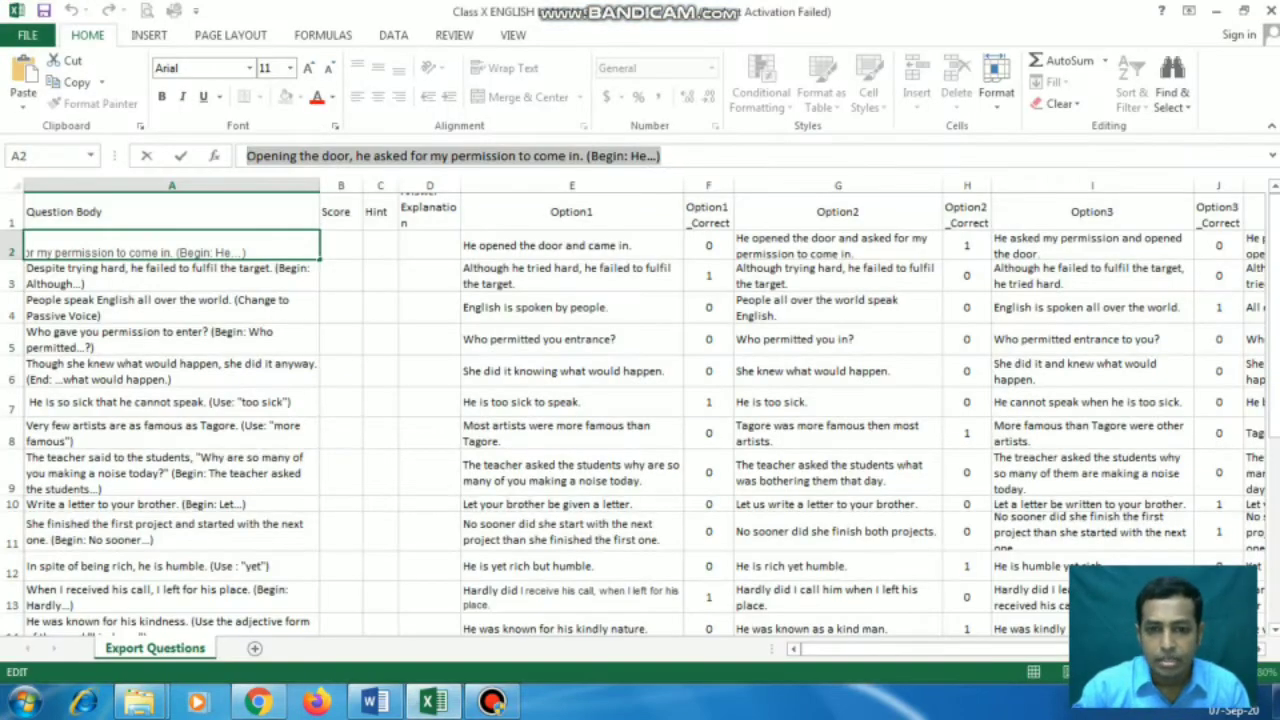
left_click(571, 245)
mouse_move(440, 156)
left_mouse_down()
mouse_move(248, 156)
mouse_move(440, 156)
left_mouse_up()
key("ctrl+c")
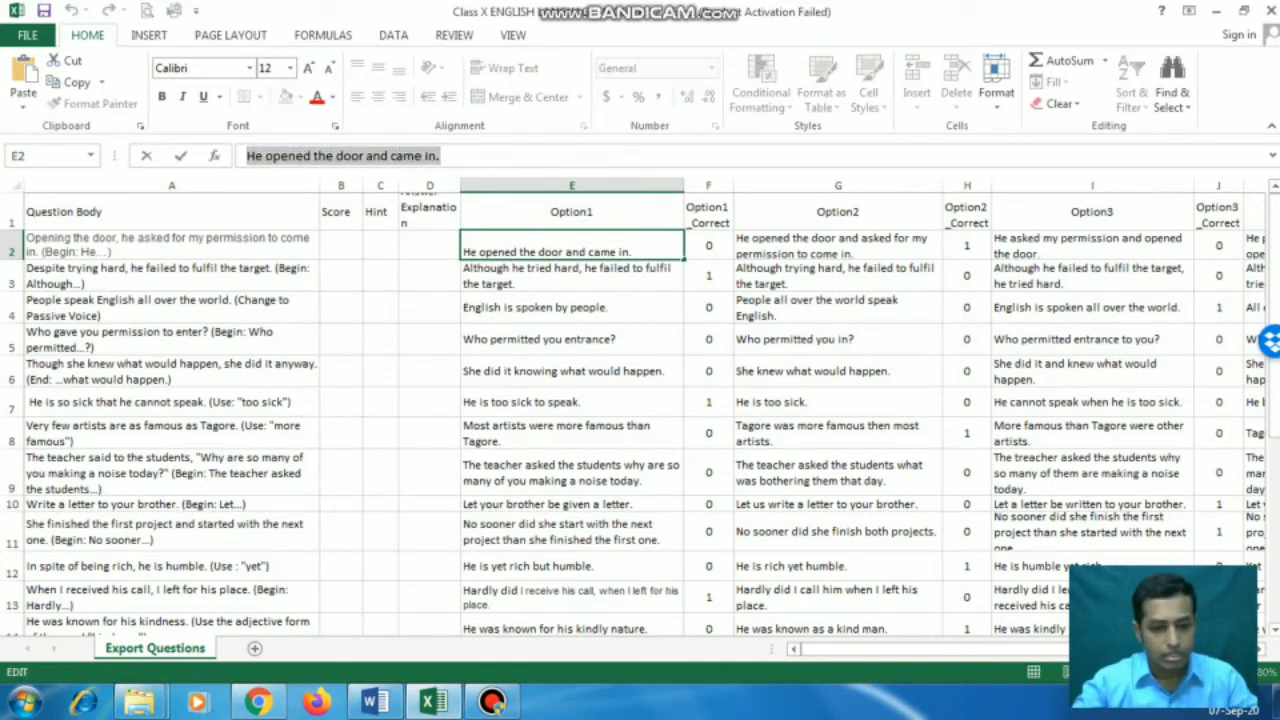
Paste the E2 and G2 sentences as the door question's first and second options
left_click(258, 702)
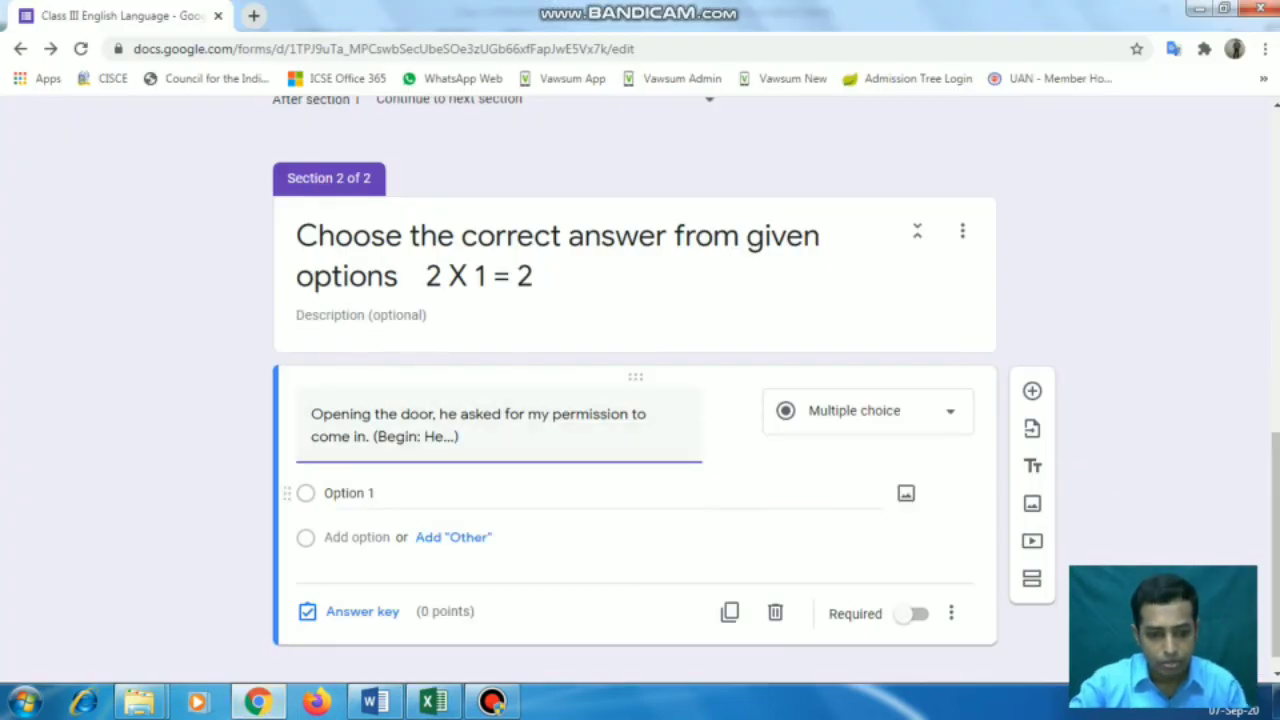
left_click(349, 493)
key("ctrl+v")
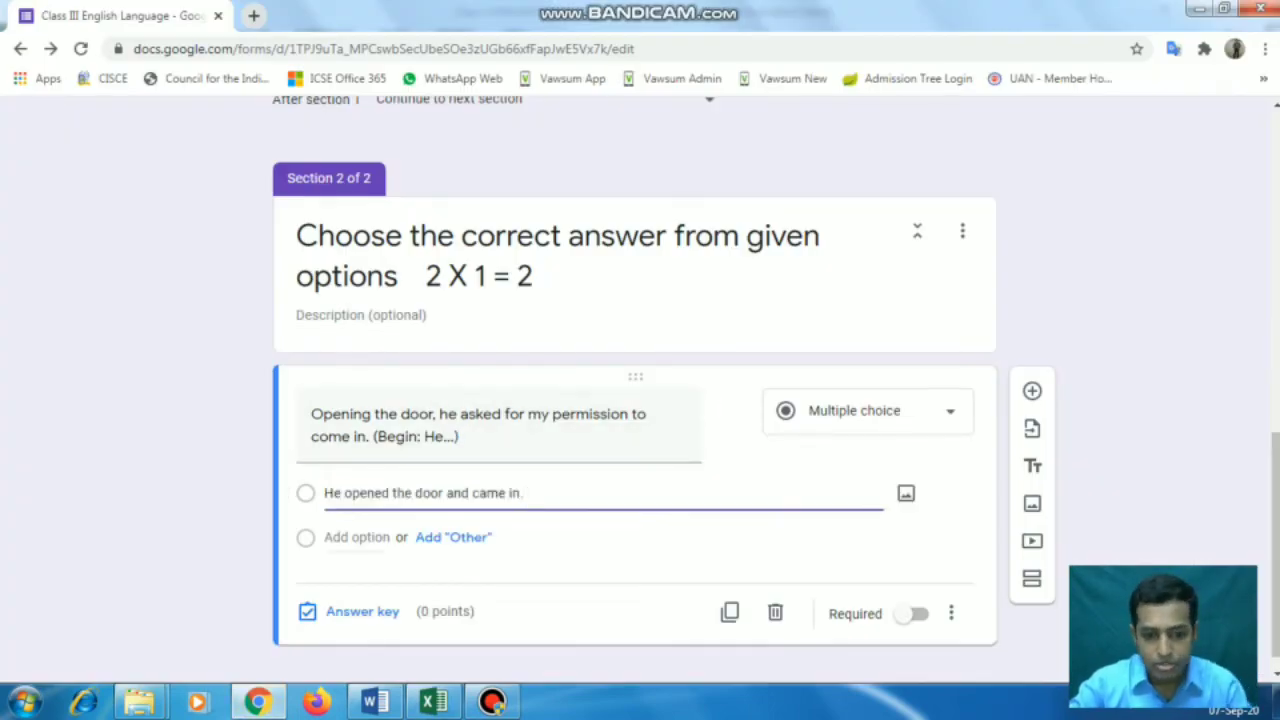
key("Return")
left_click(433, 702)
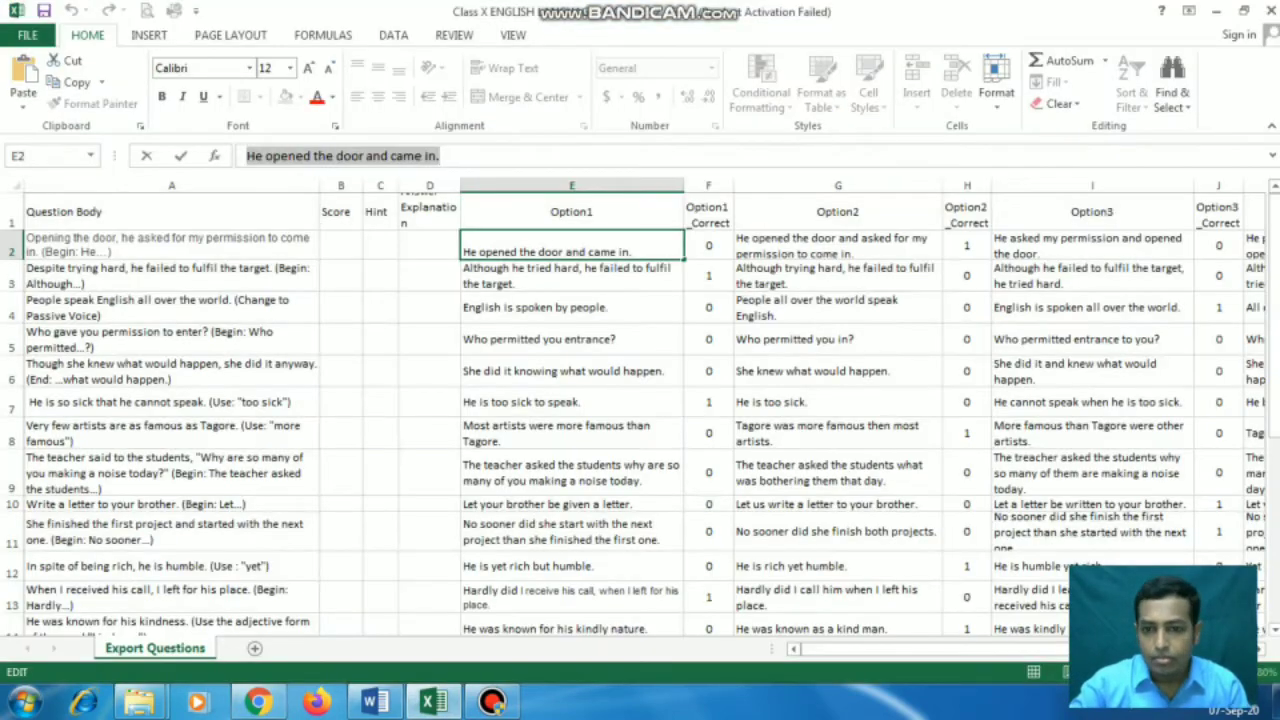
left_click(838, 246)
left_click(600, 156)
key("shift+Home")
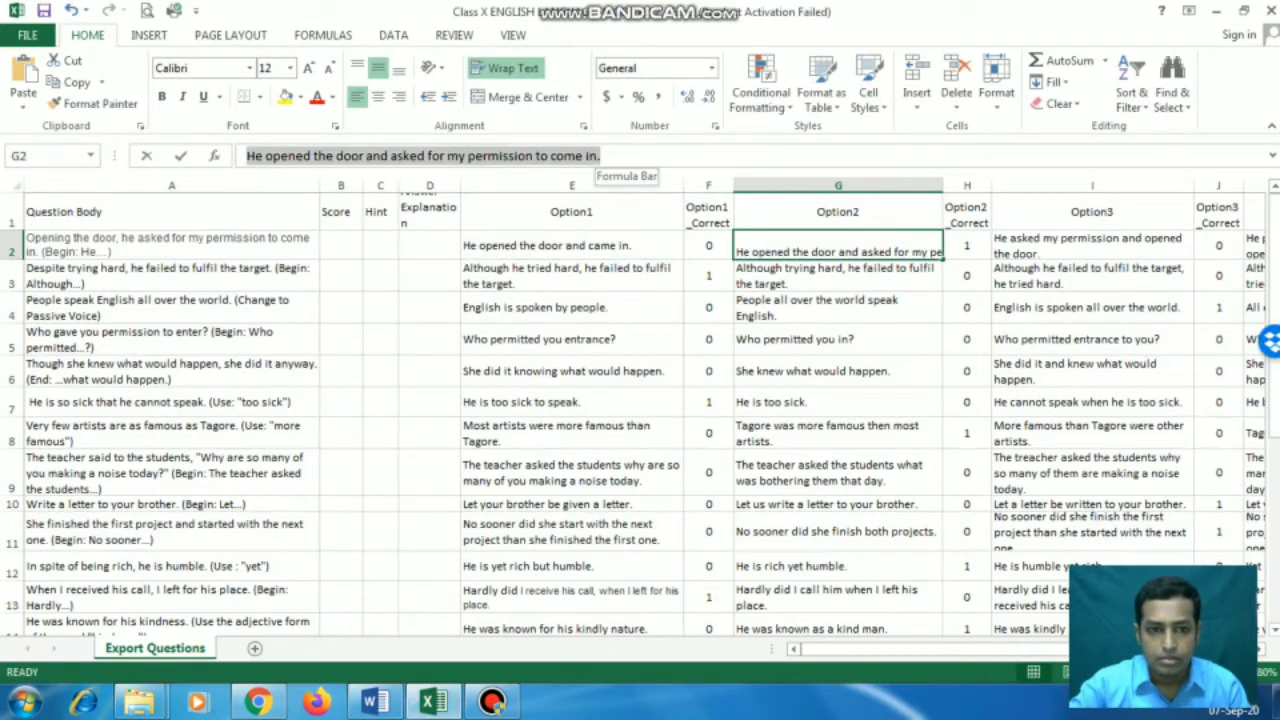
key("ctrl+c")
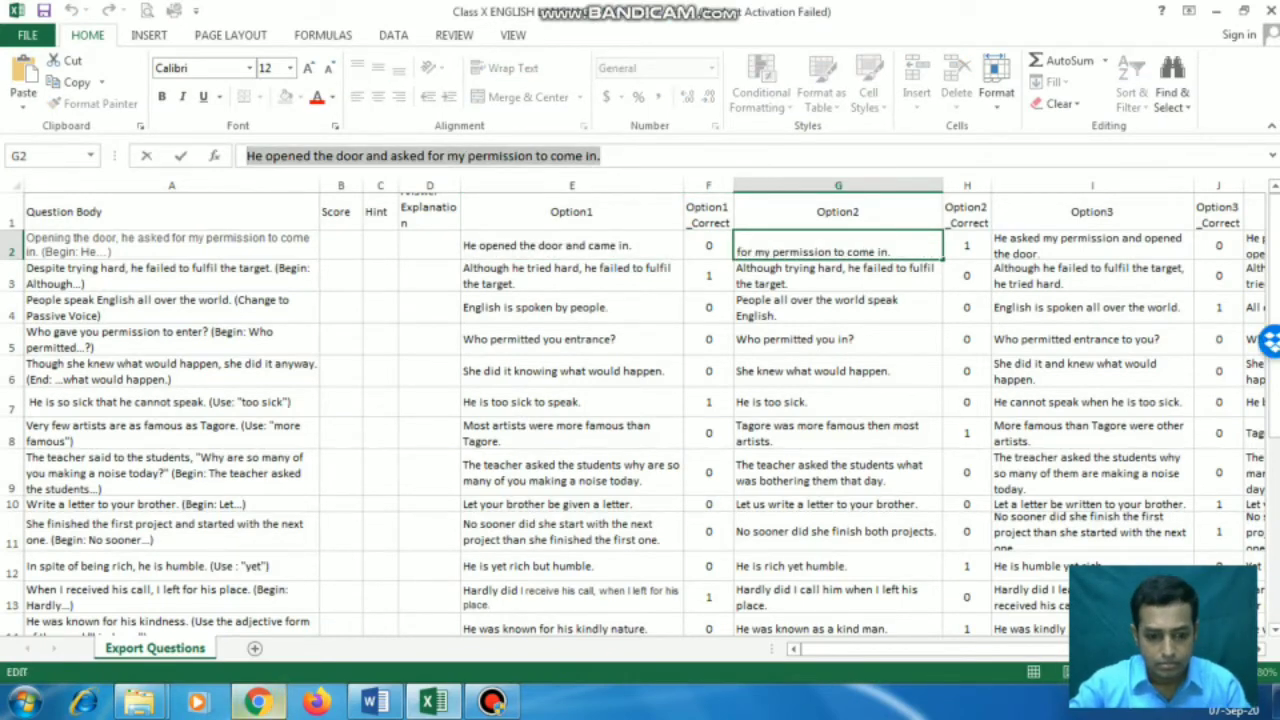
left_click(258, 702)
key("ctrl+v")
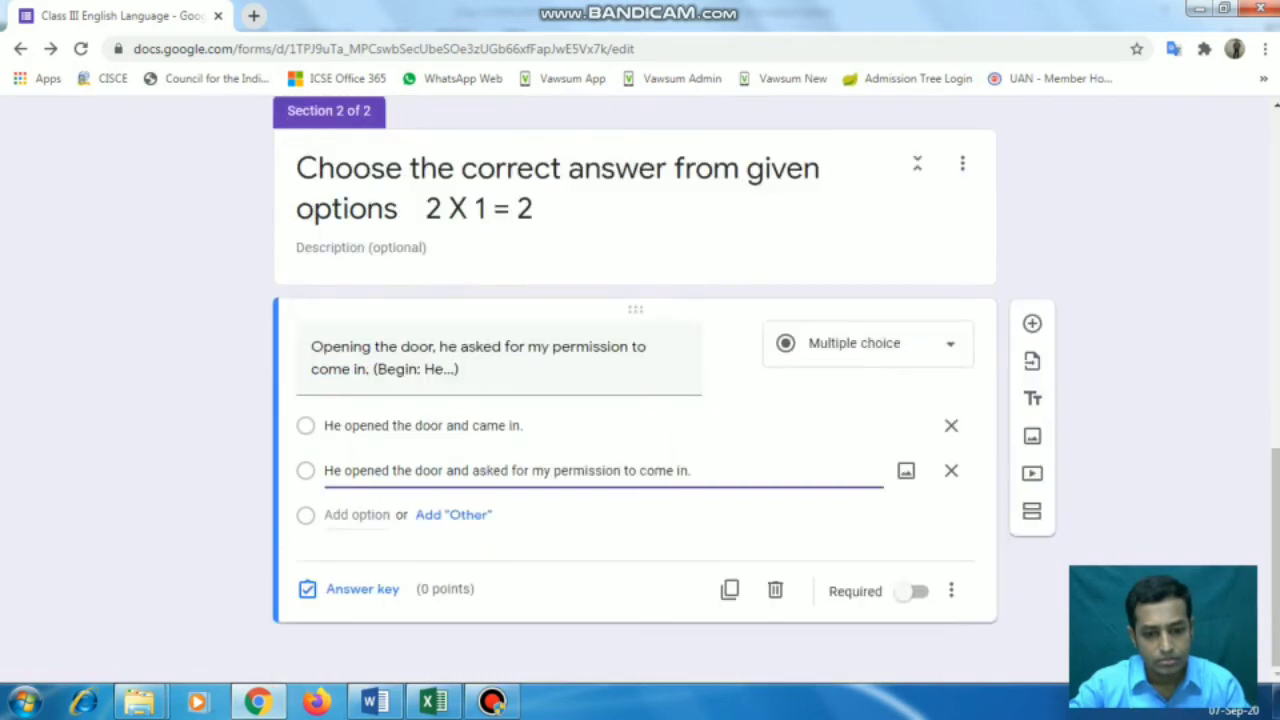
key("Return")
Copy the I2 sentence from the spreadsheet into the third answer option
key("alt+Tab")
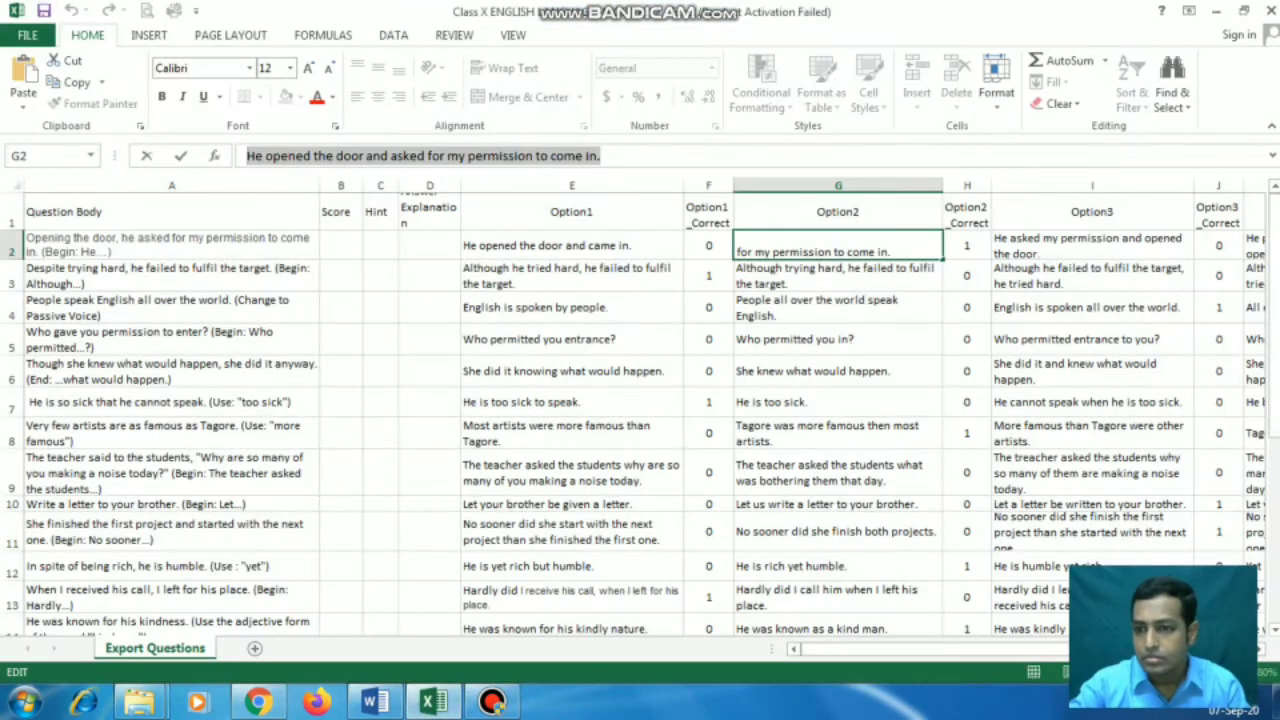
key("Tab")
key("Tab")
key("F2")
key("ctrl+a")
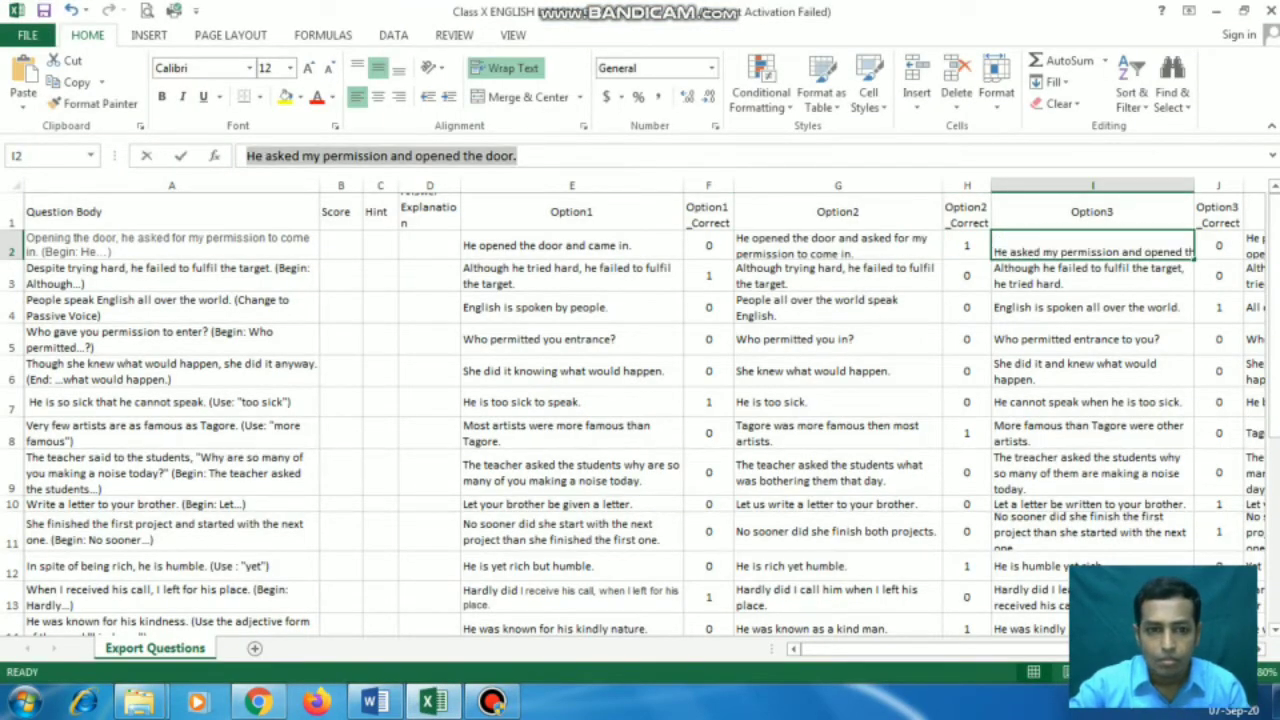
key("F2")
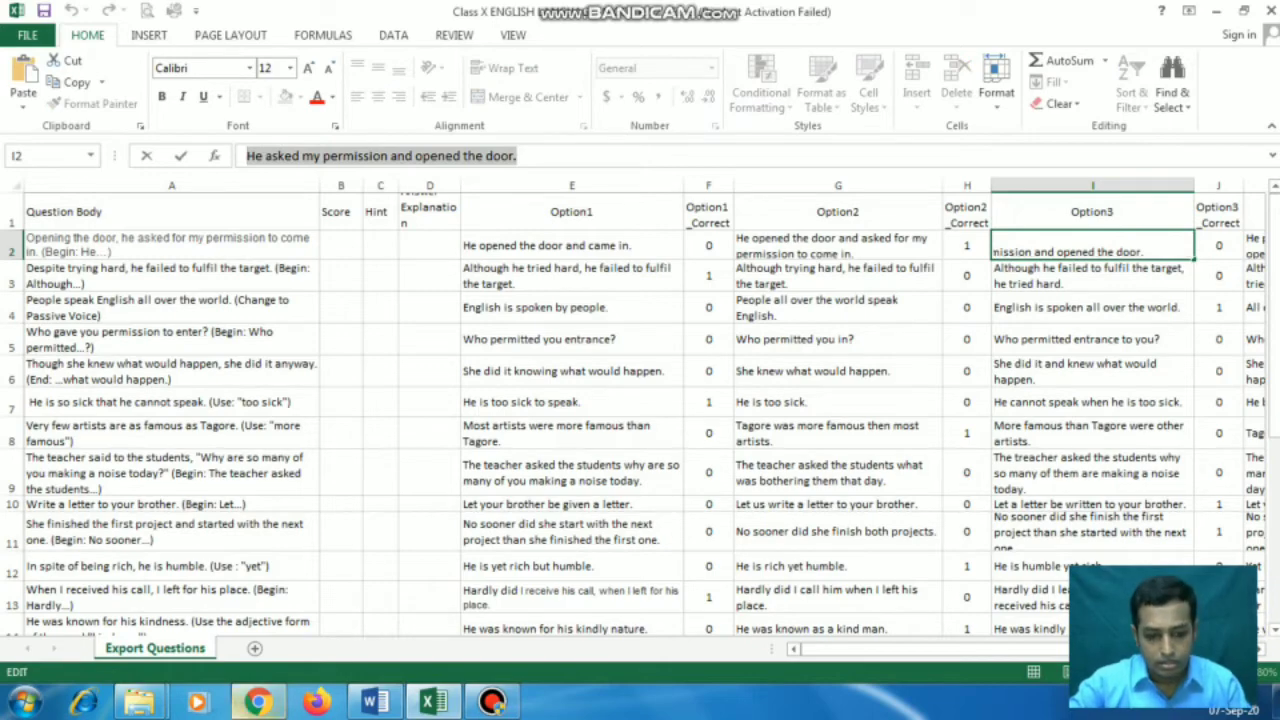
key("alt+Tab")
key("ctrl+v")
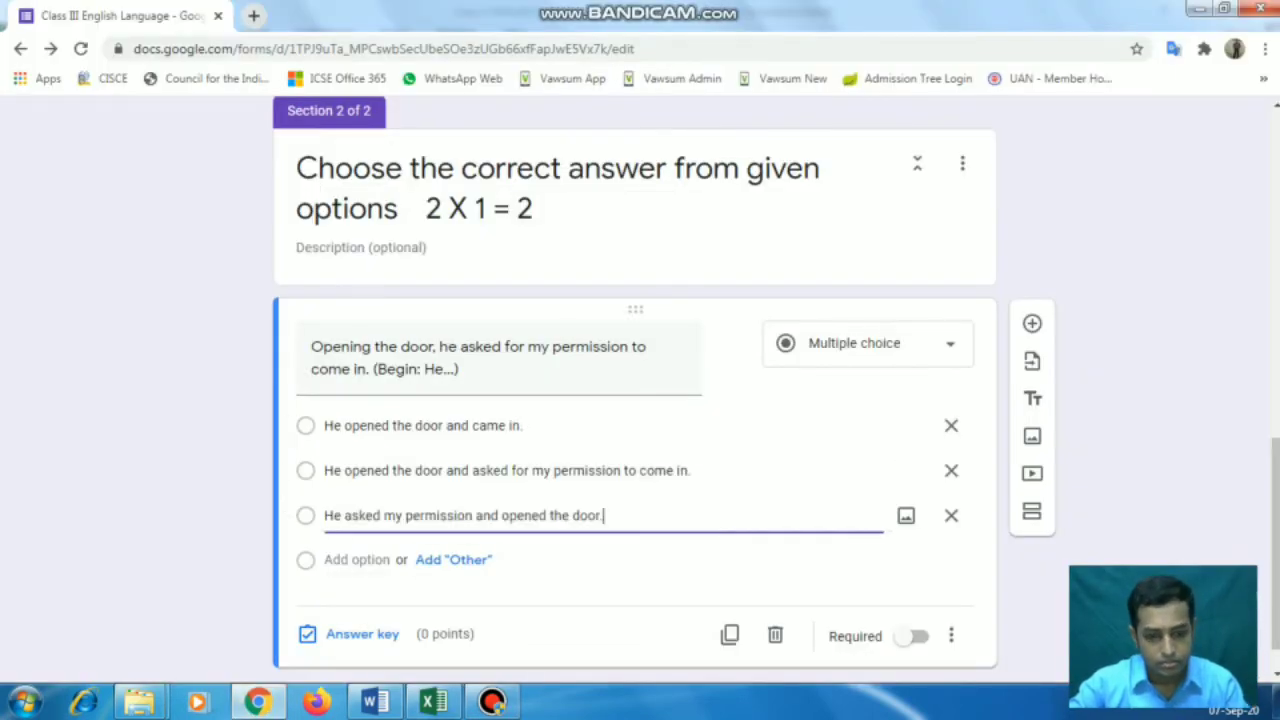
key("Return")
Make the fourth option 'He permitted himself to come in after opening the door.' from K2
key("alt+Tab")
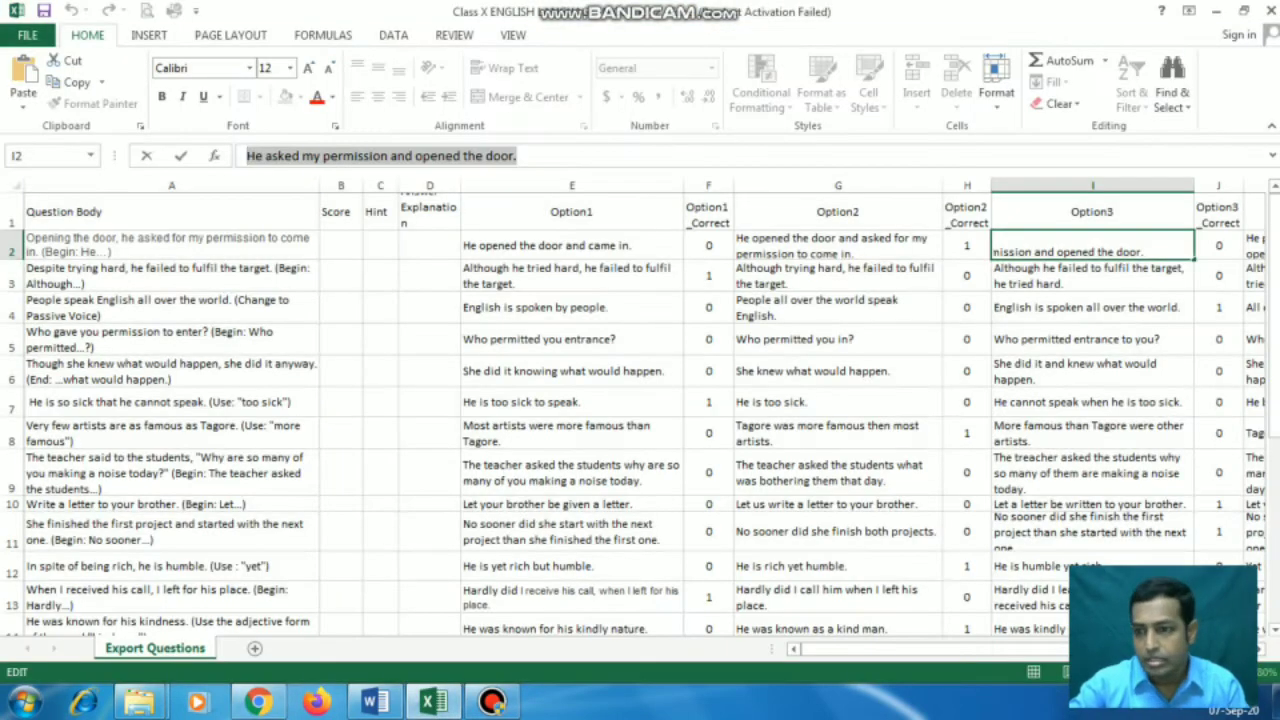
key("Tab")
key("Tab")
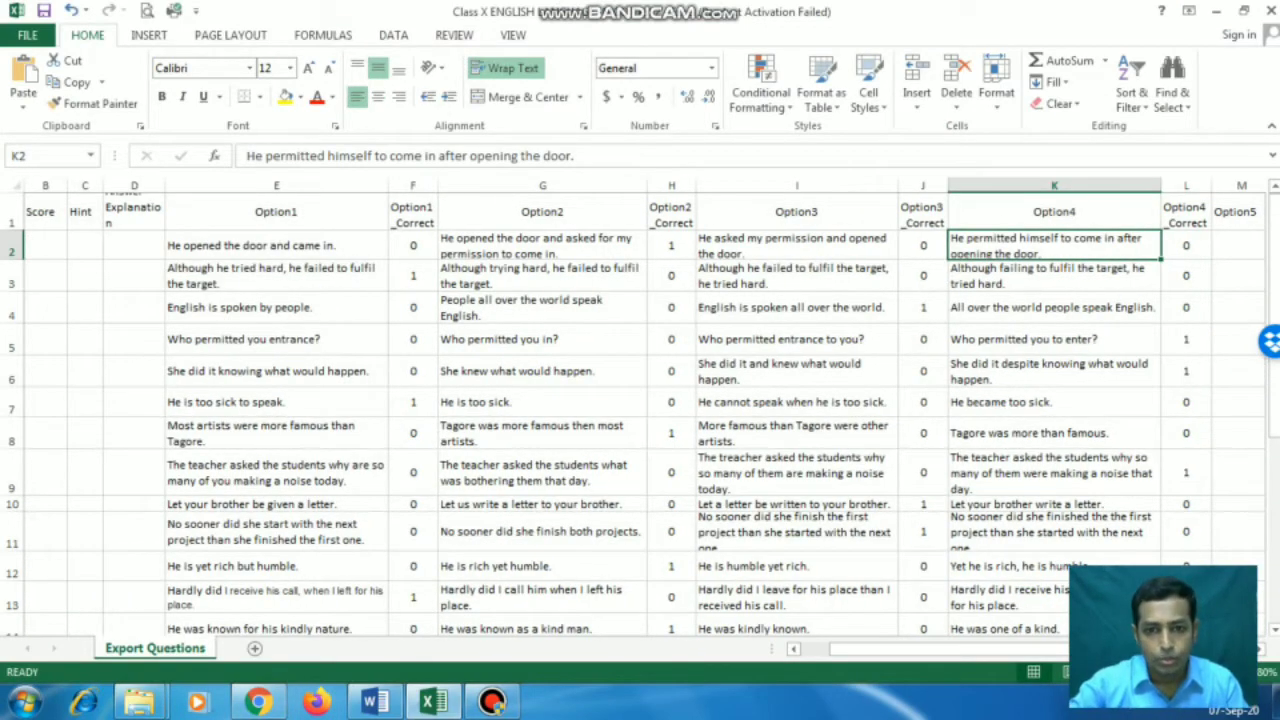
key("F2")
key("ctrl+a")
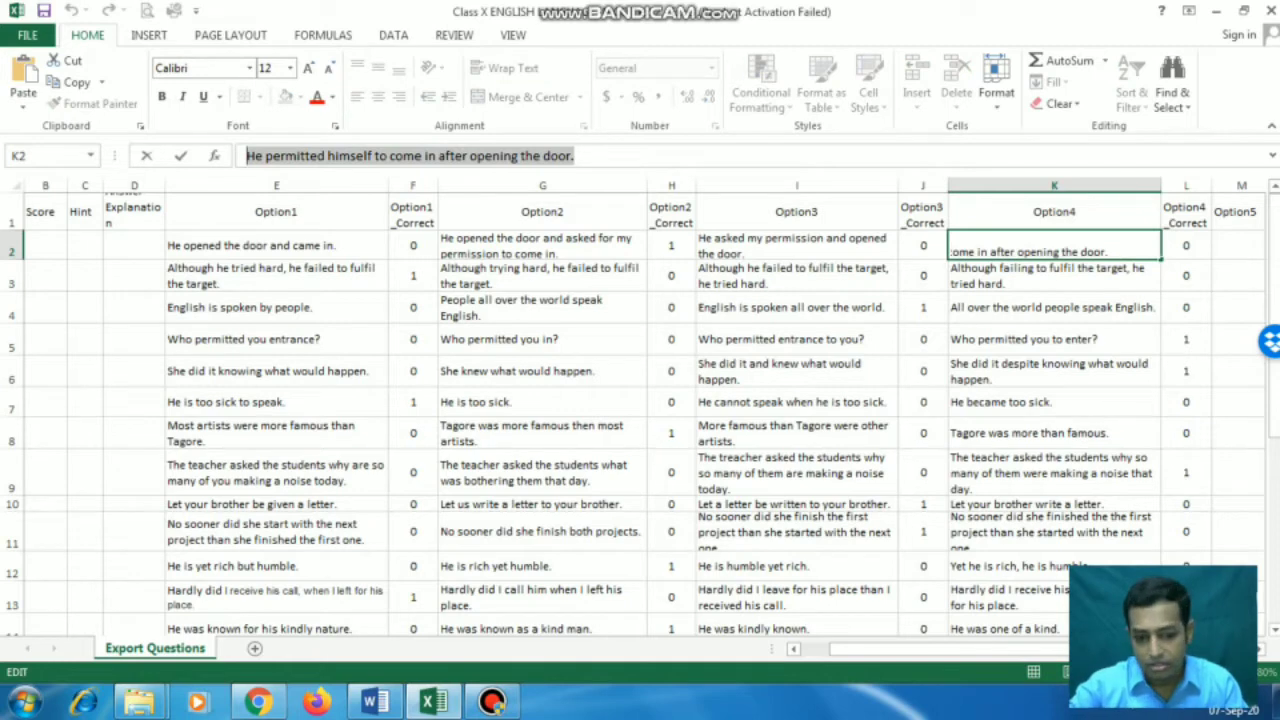
key("ctrl+c")
left_click(258, 703)
key("ctrl+v")
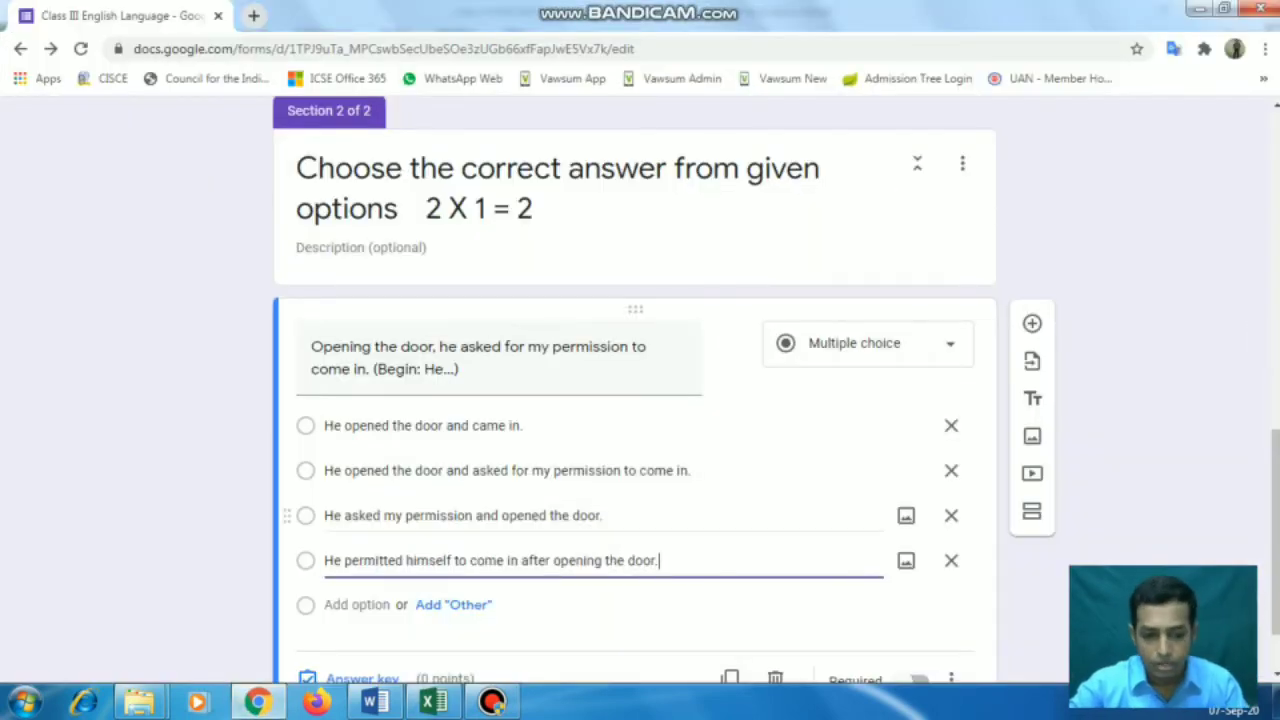
scroll(600, 560, "down", 1)
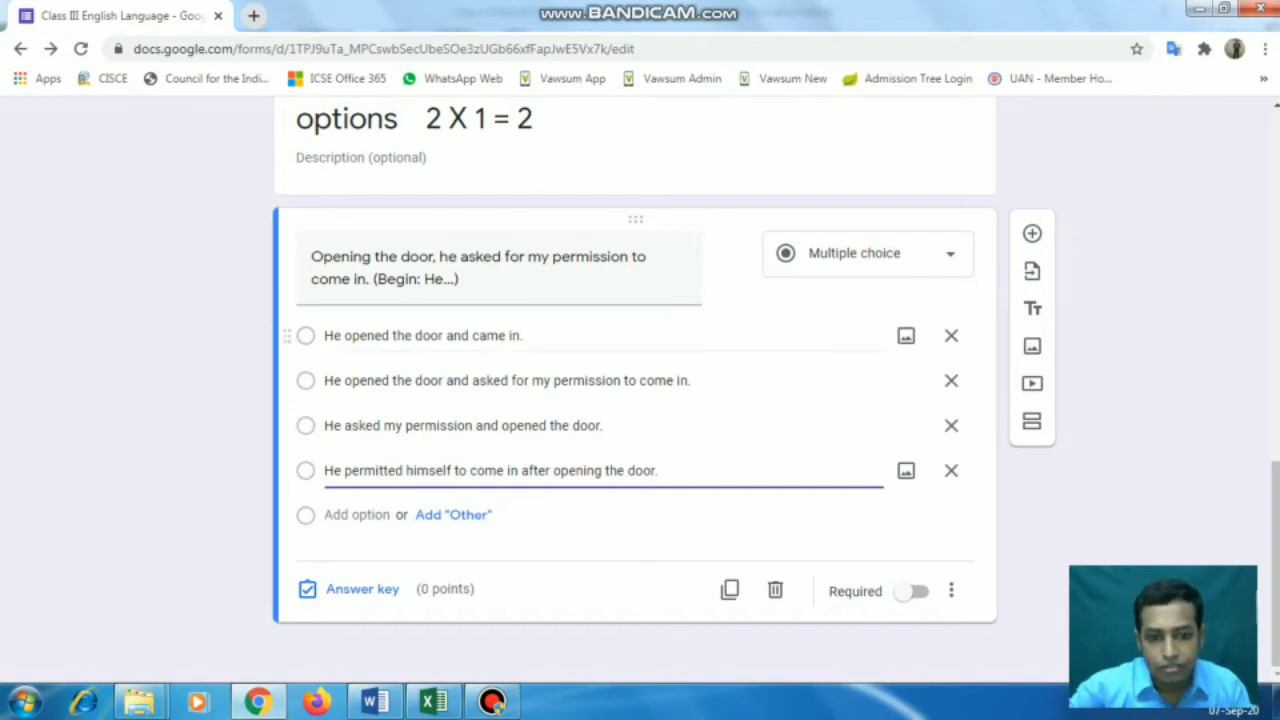
Check the spreadsheet's H2 flag showing Option 2 is the correct answer
left_click(433, 703)
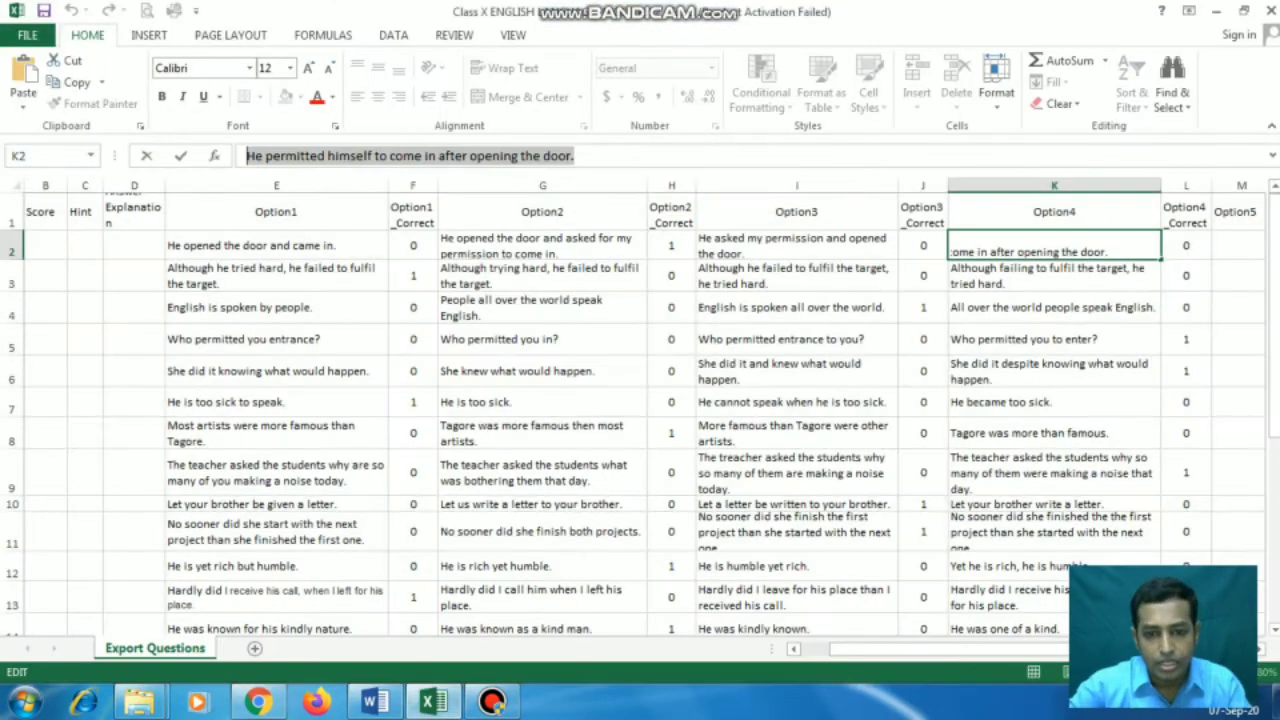
key("Escape")
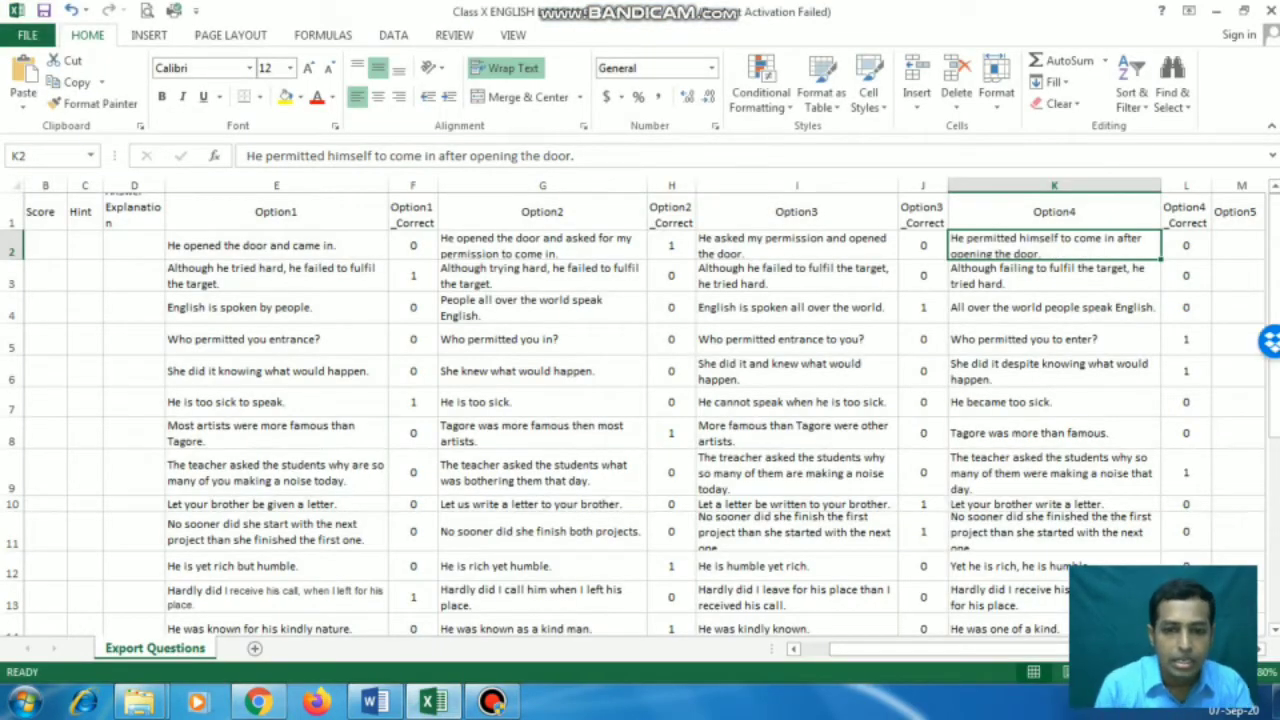
key("Left")
key("Left")
key("Home")
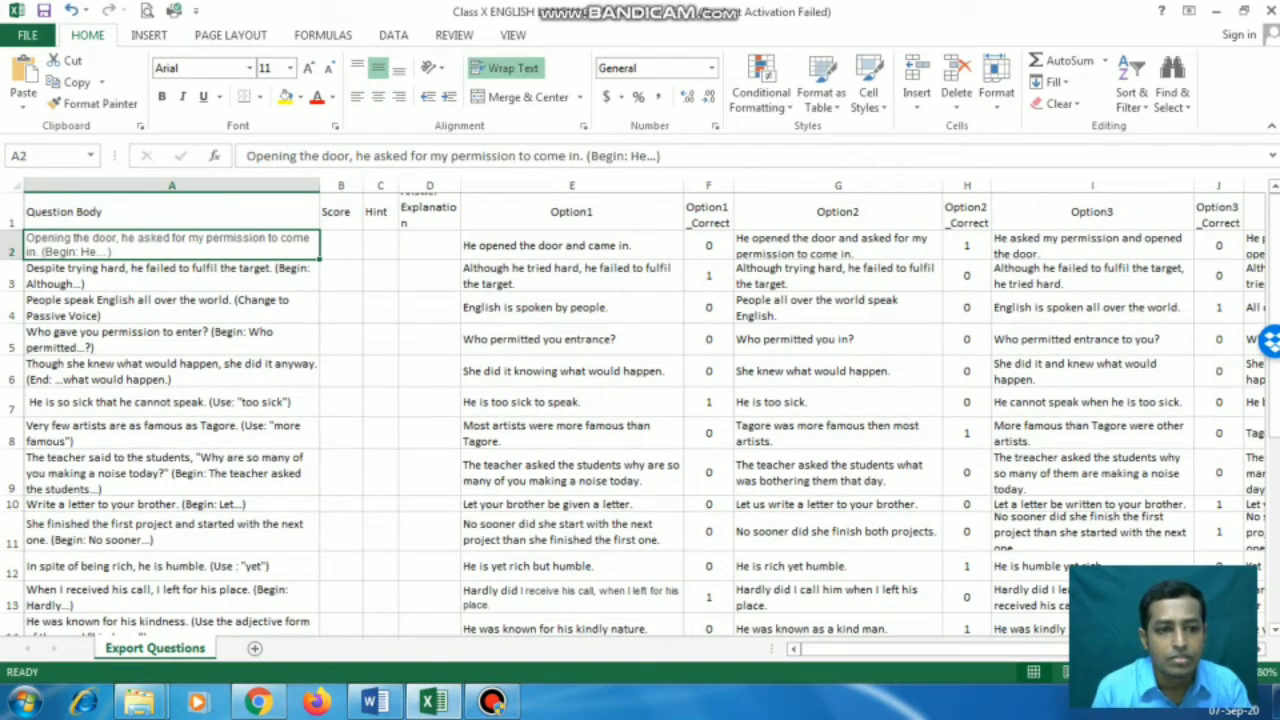
key("Right")
key("Right")
key("Right")
key("Right")
key("Right")
key("Right")
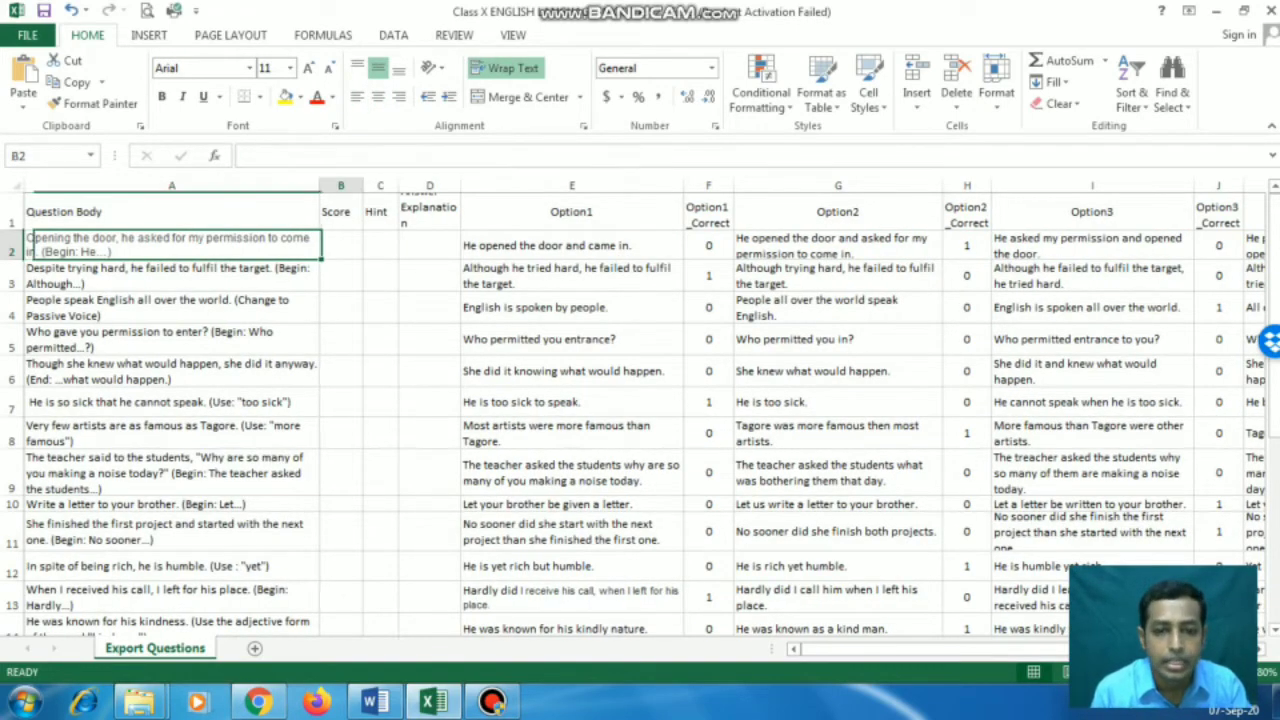
key("Right")
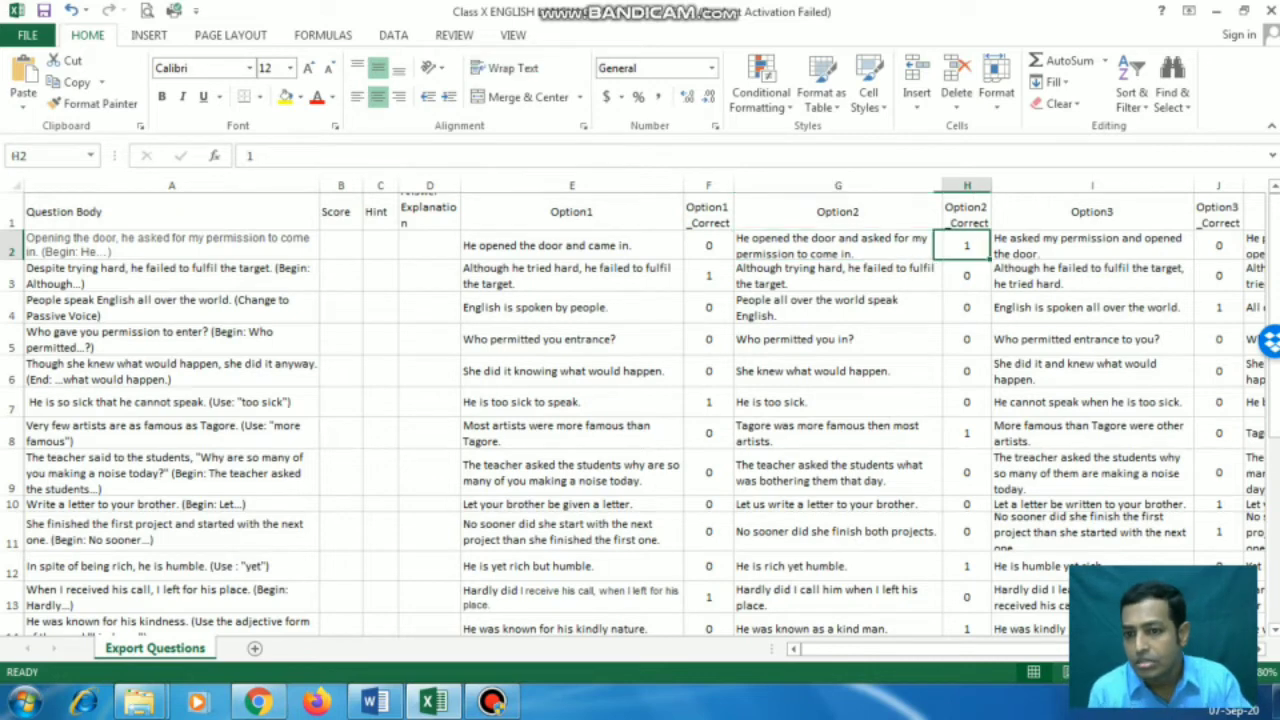
key("Left")
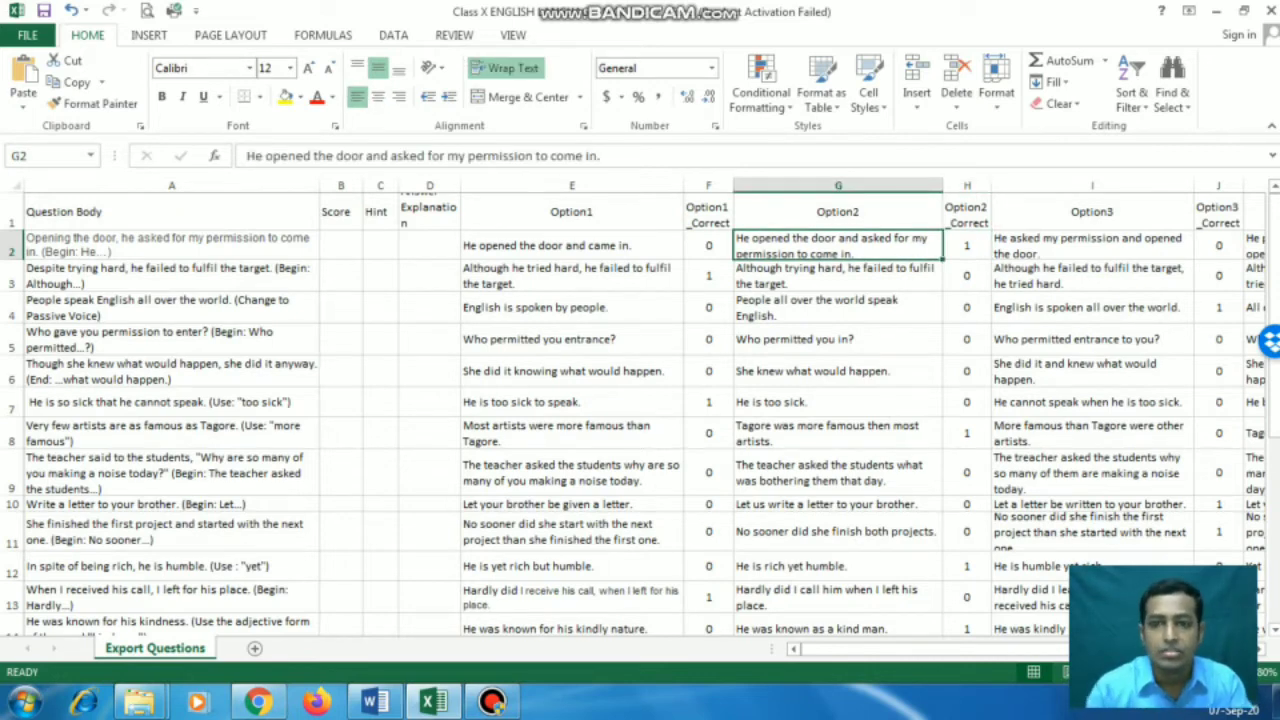
In the answer key, mark the second option correct and set points to 1
left_click(258, 703)
left_click(600, 470)
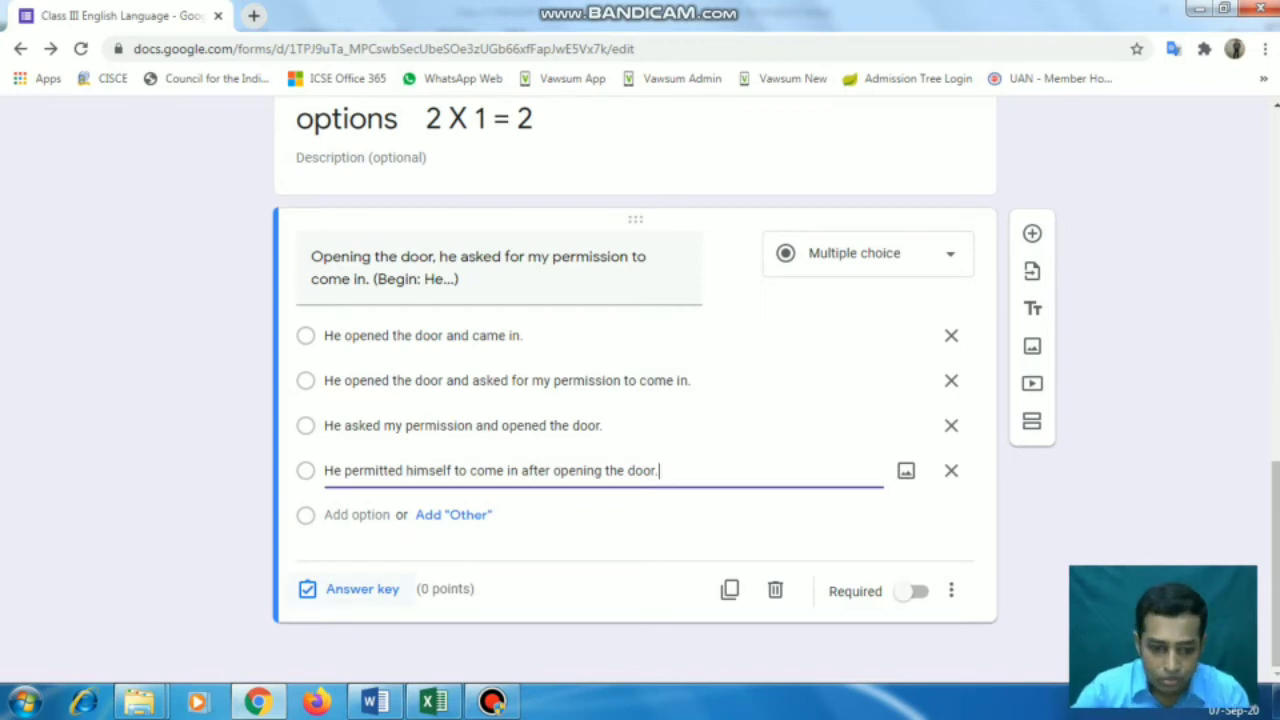
left_click(362, 589)
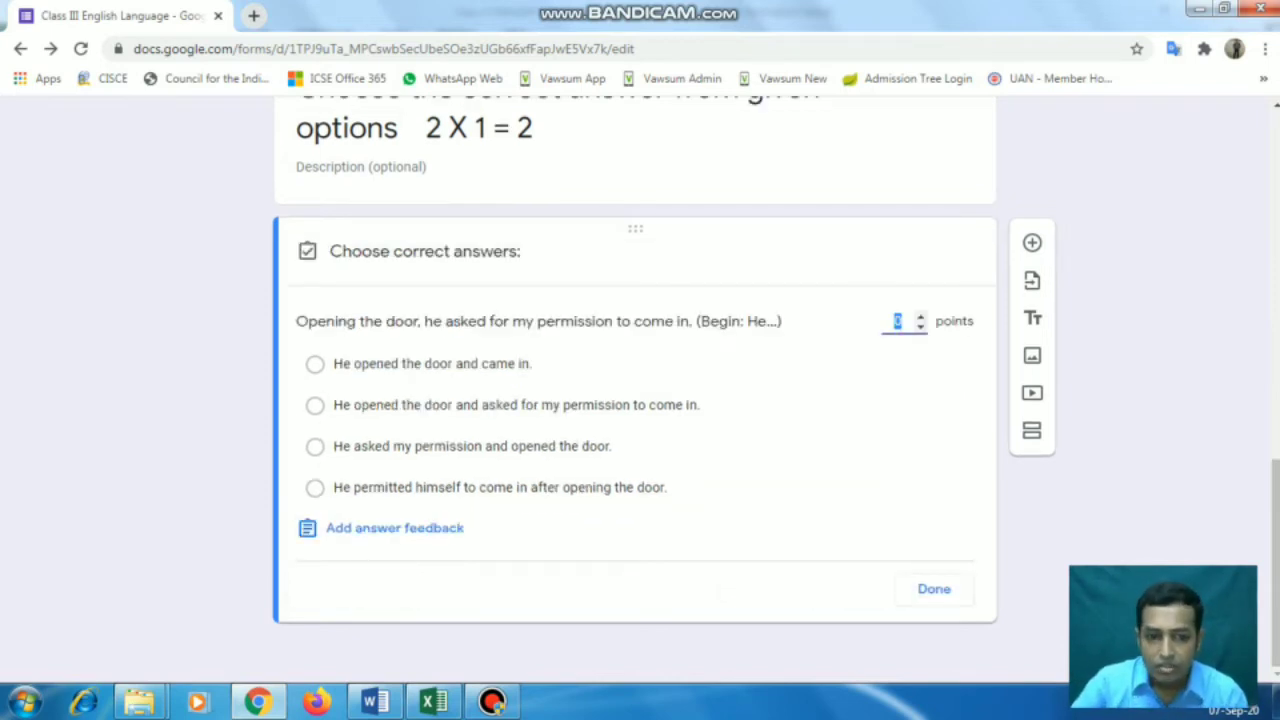
left_click(315, 405)
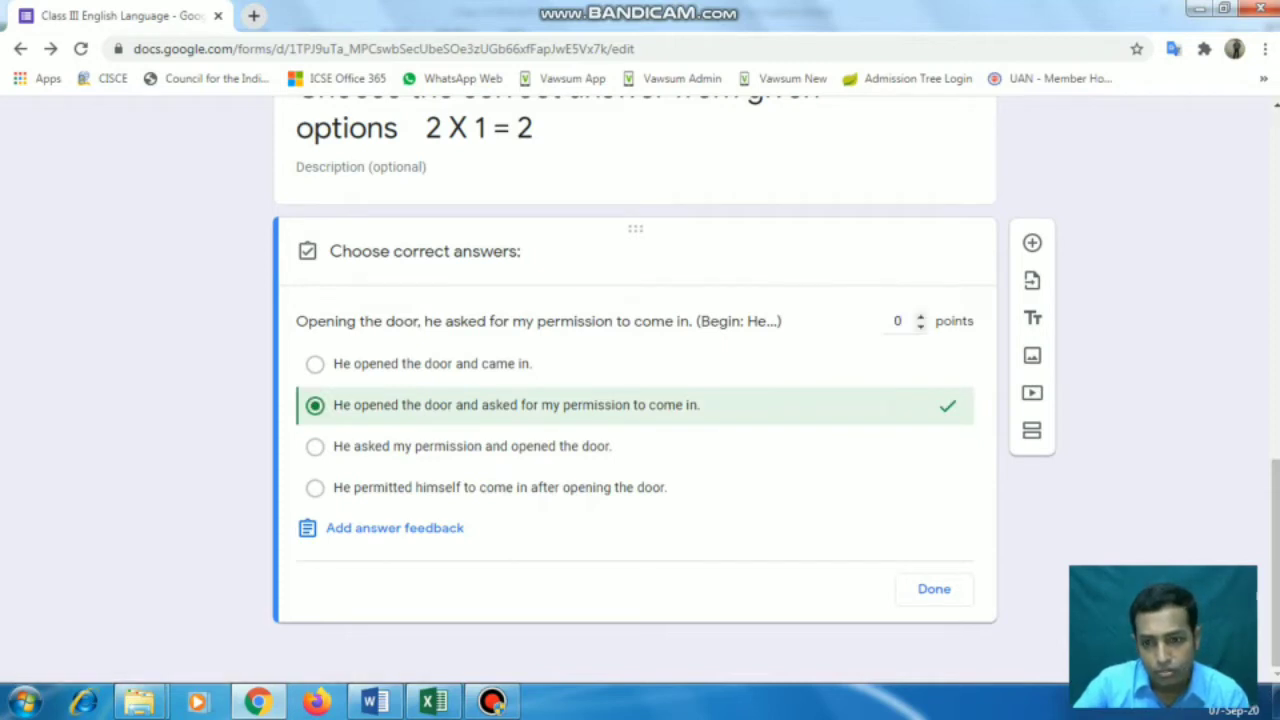
left_click(898, 321)
type("1")
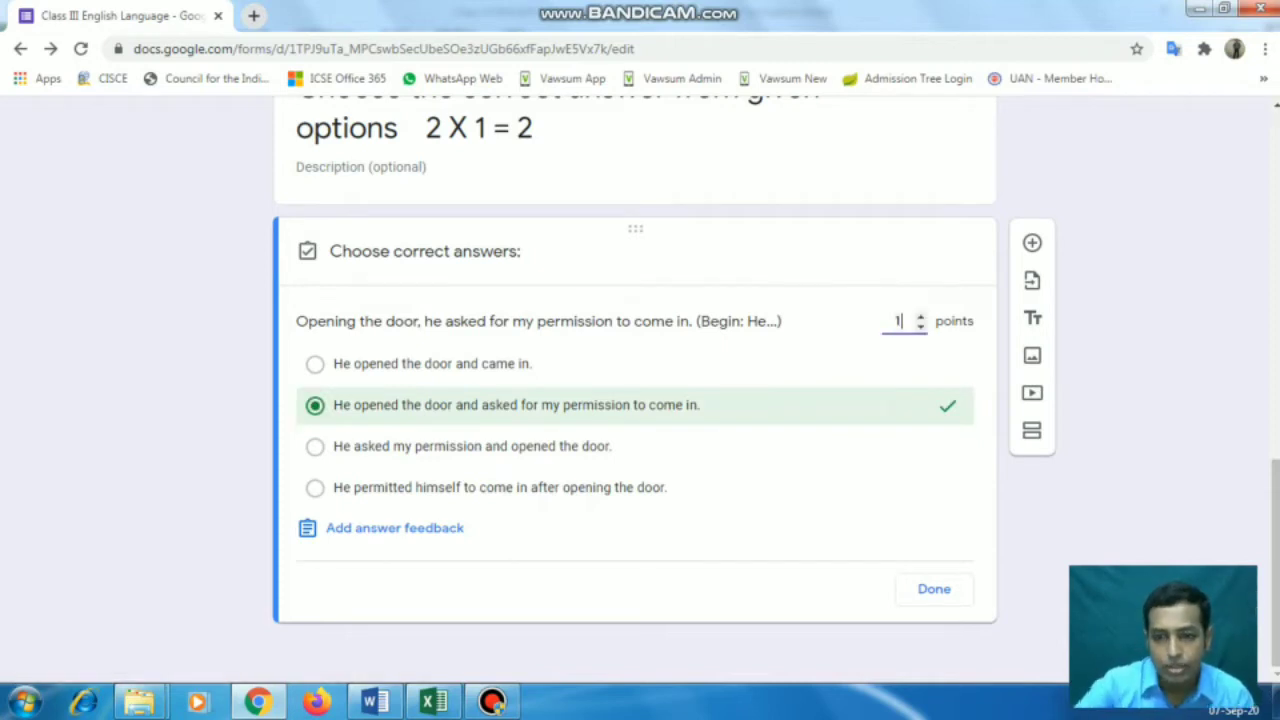
left_click(934, 589)
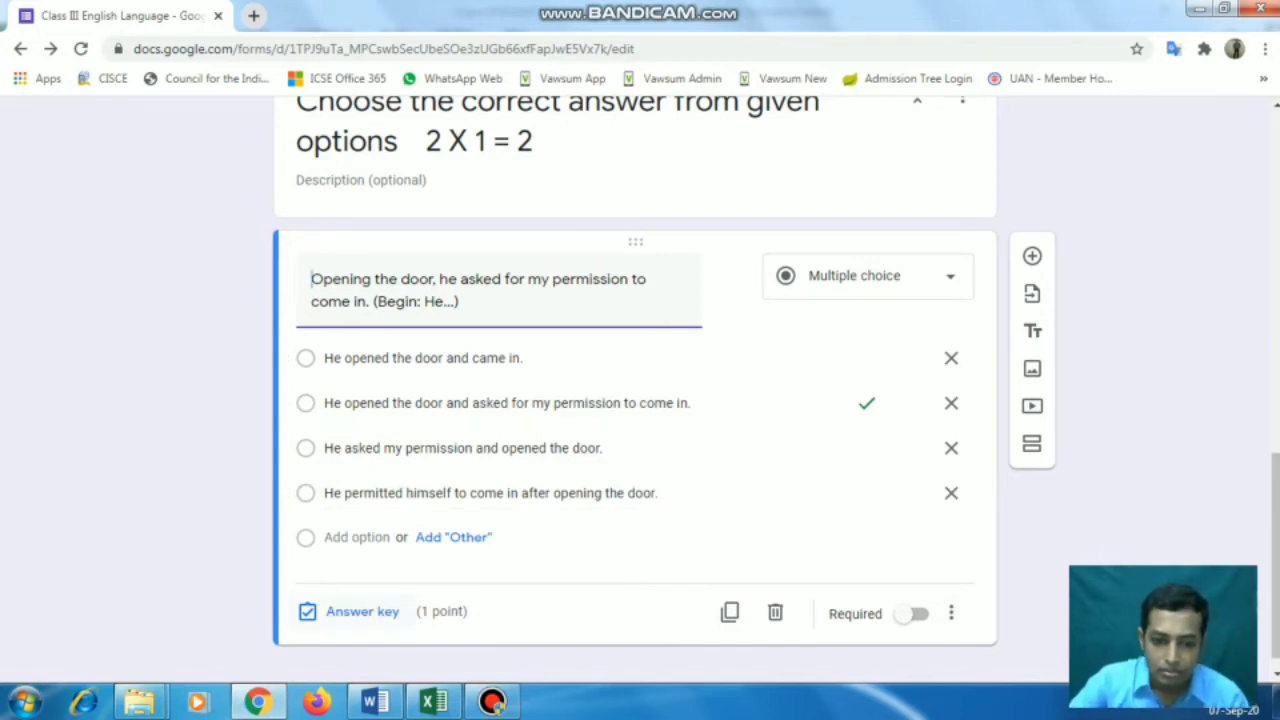
Confirm only the second option stays correct, then add a new blank question below
left_click(355, 612)
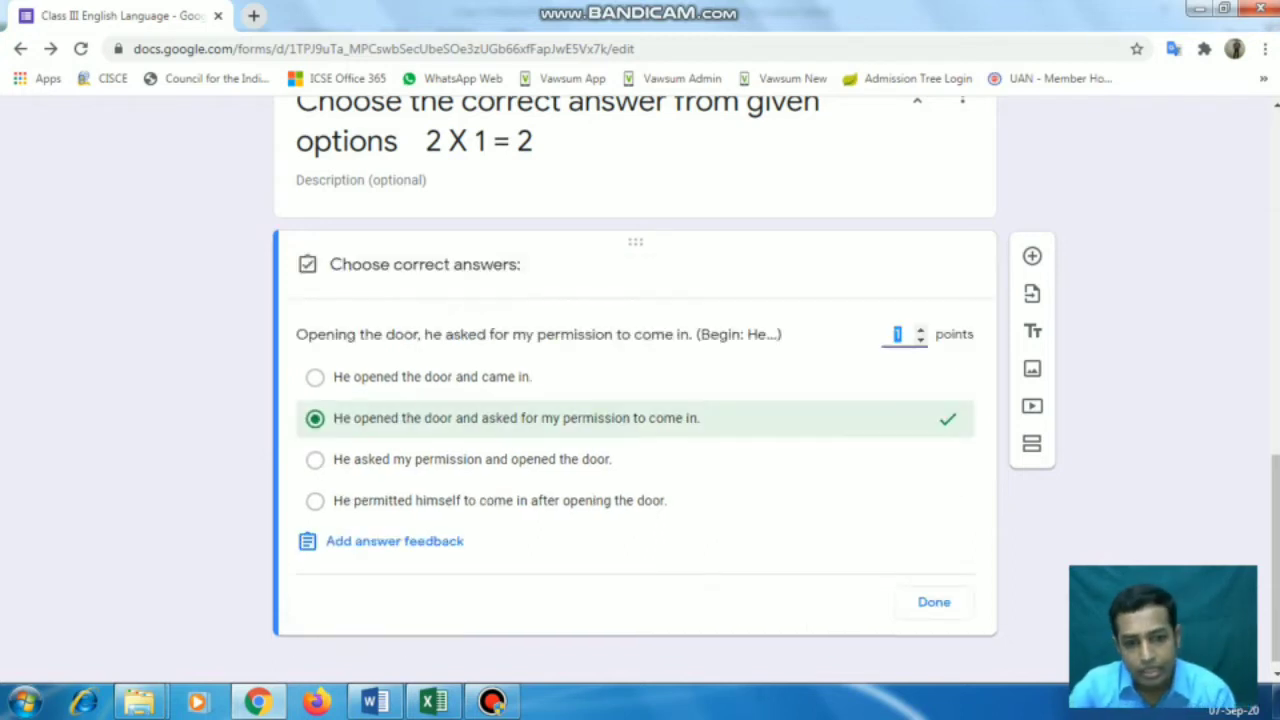
left_click(470, 459)
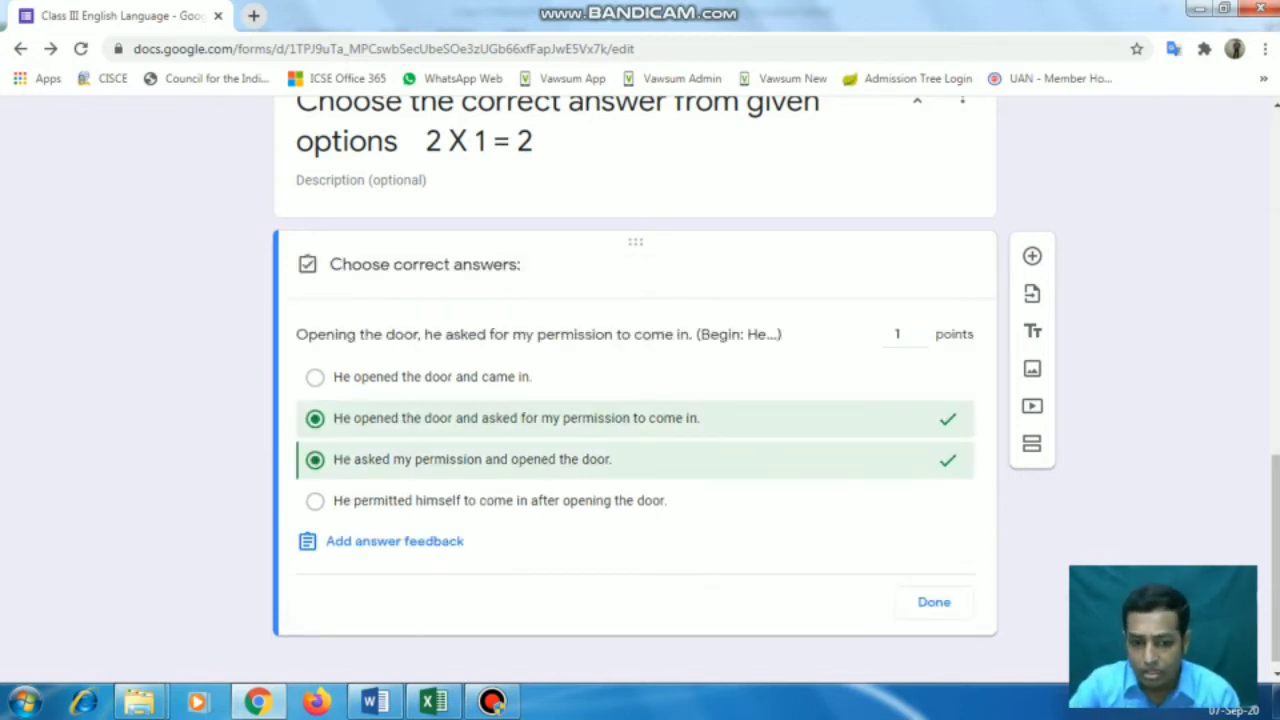
left_click(470, 459)
left_click(934, 601)
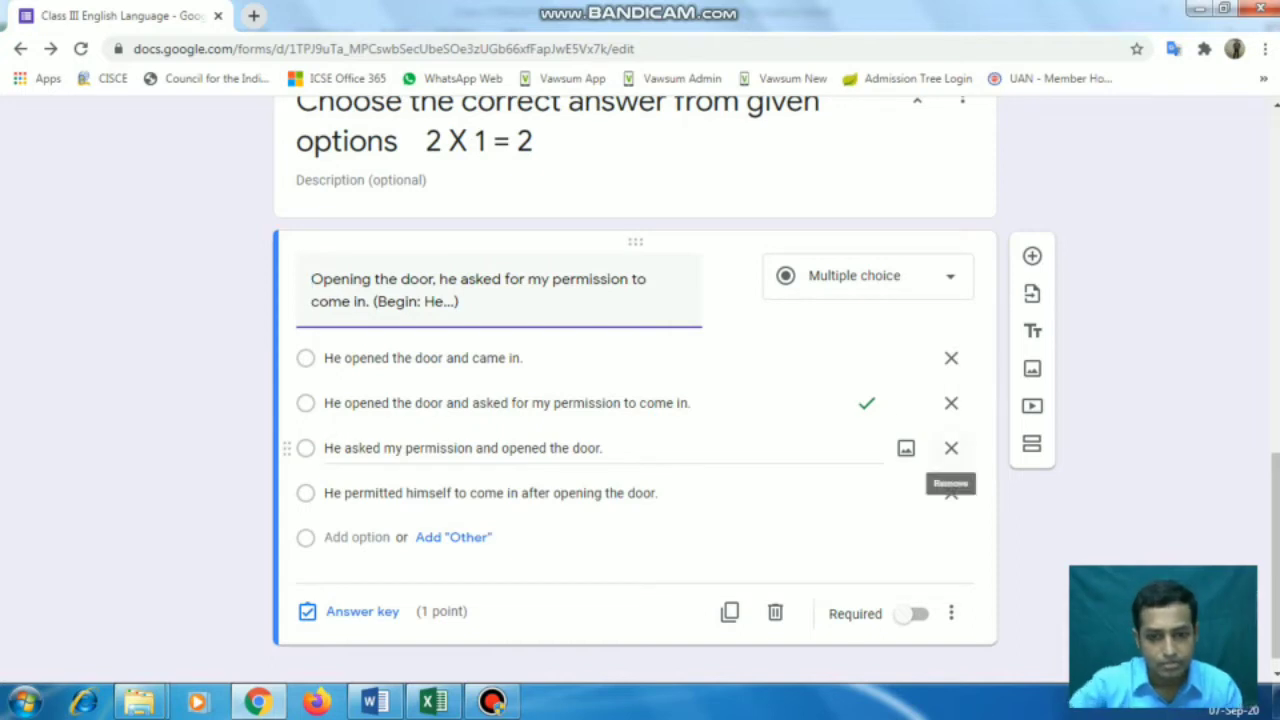
scroll(906, 455, "down", 1)
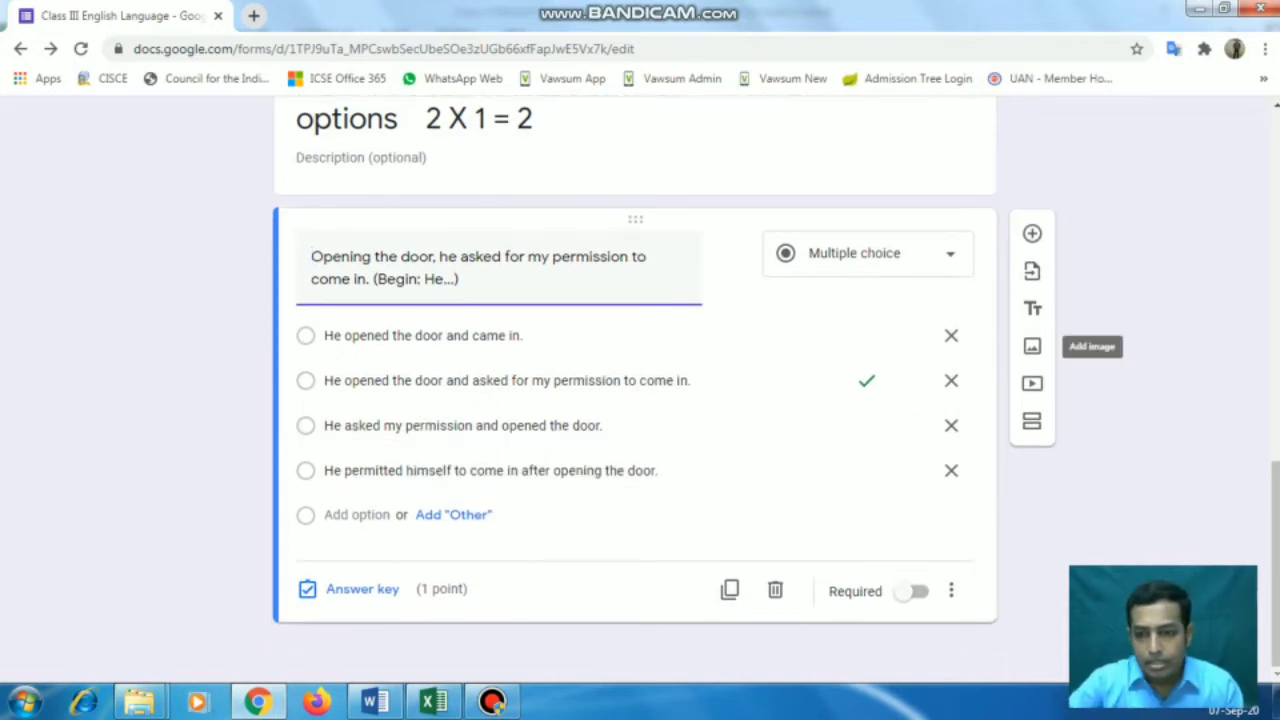
left_click(1032, 233)
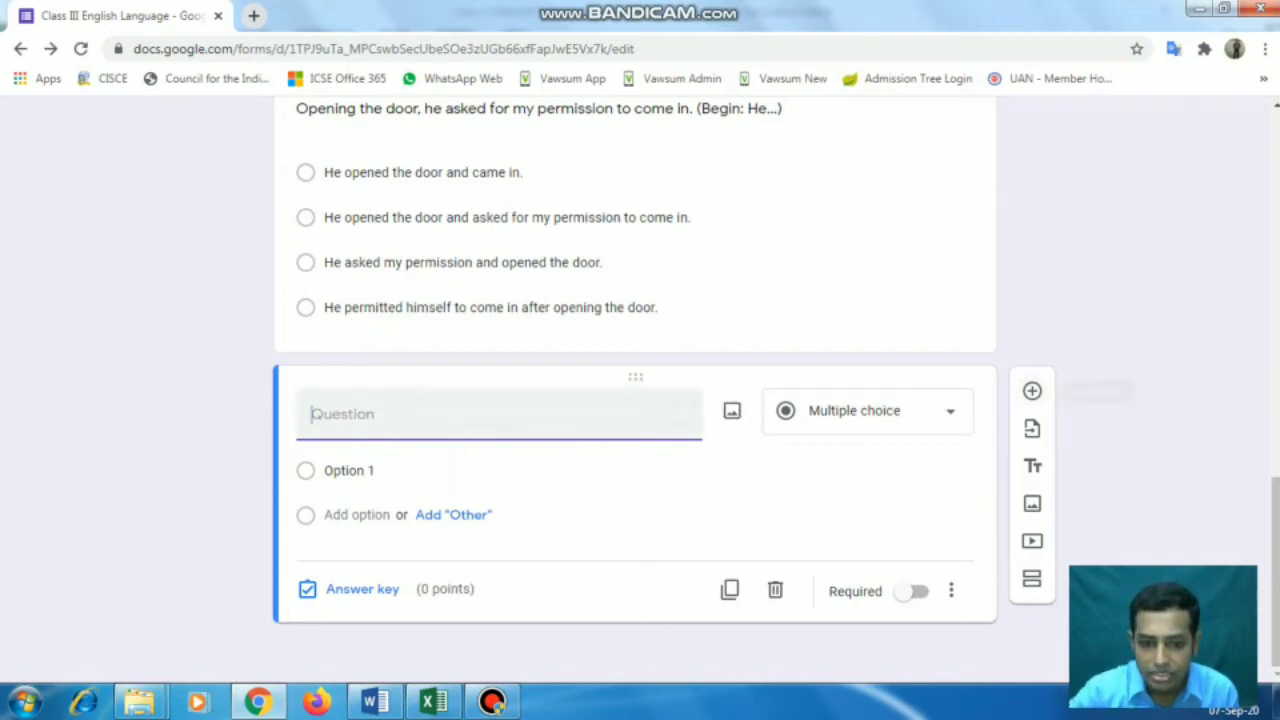
Paste the A3 question 'Despite trying hard, he failed to fulfil the target. (Begin: Although...)'
left_click(433, 702)
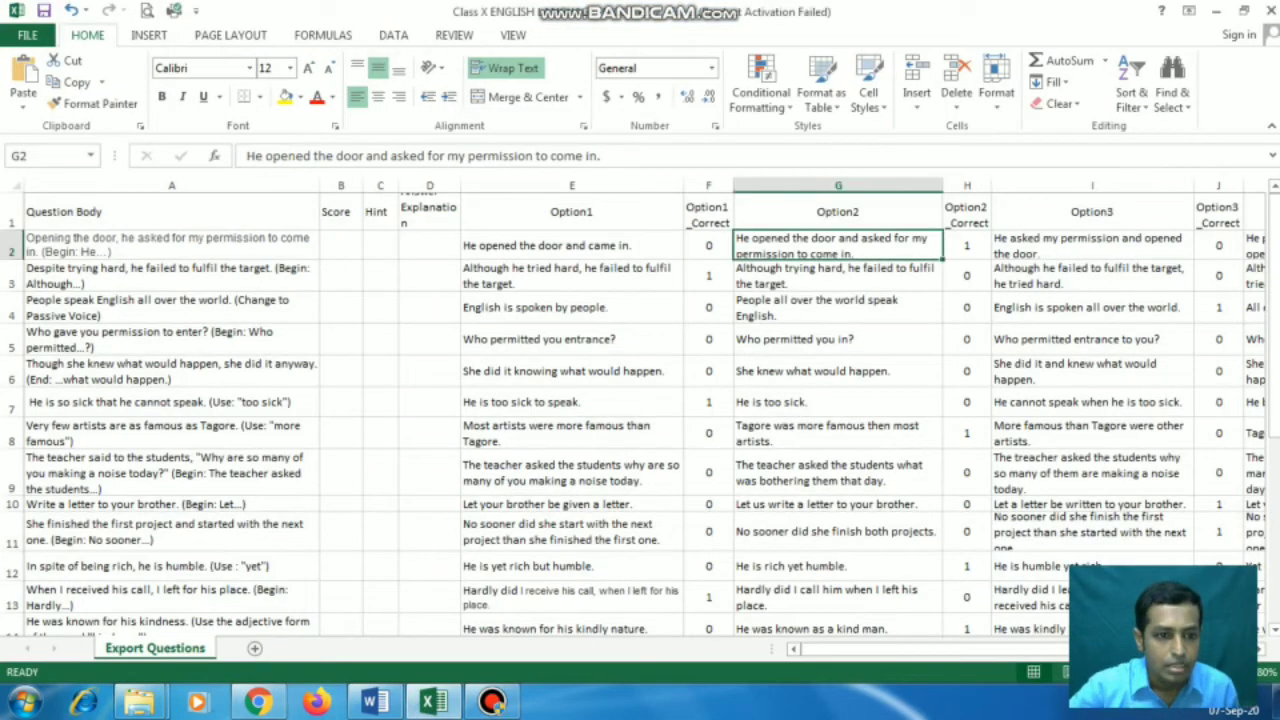
left_click(170, 276)
left_click_drag(644, 155, 246, 155)
key("ctrl+c")
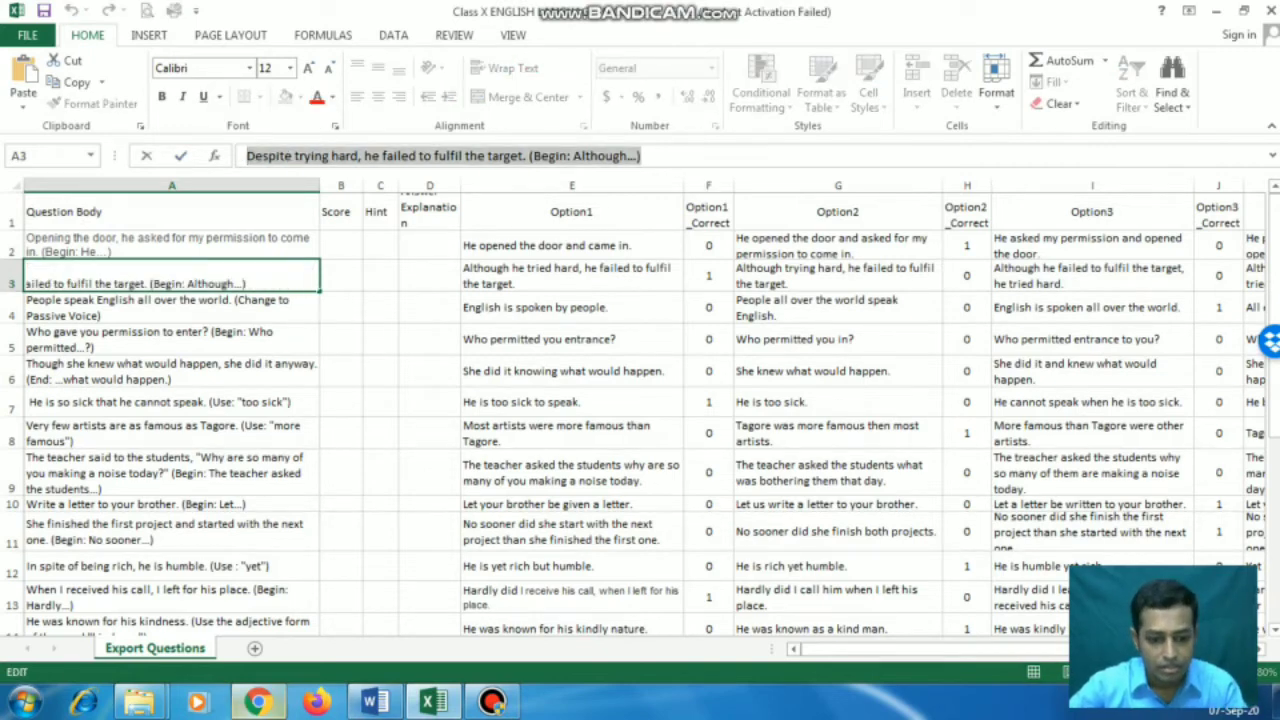
left_click(258, 702)
key("ctrl+v")
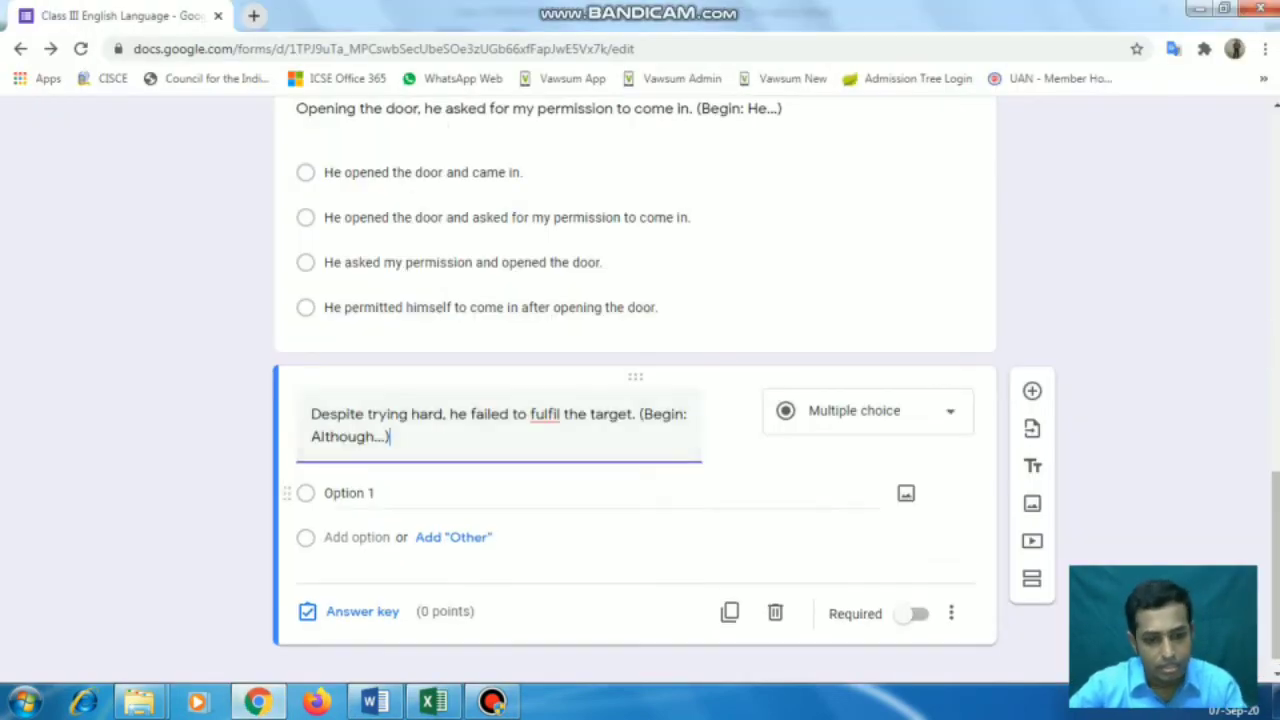
Fill the first and second options with the E3 and G3 spreadsheet sentences
left_click(433, 702)
left_click(571, 275)
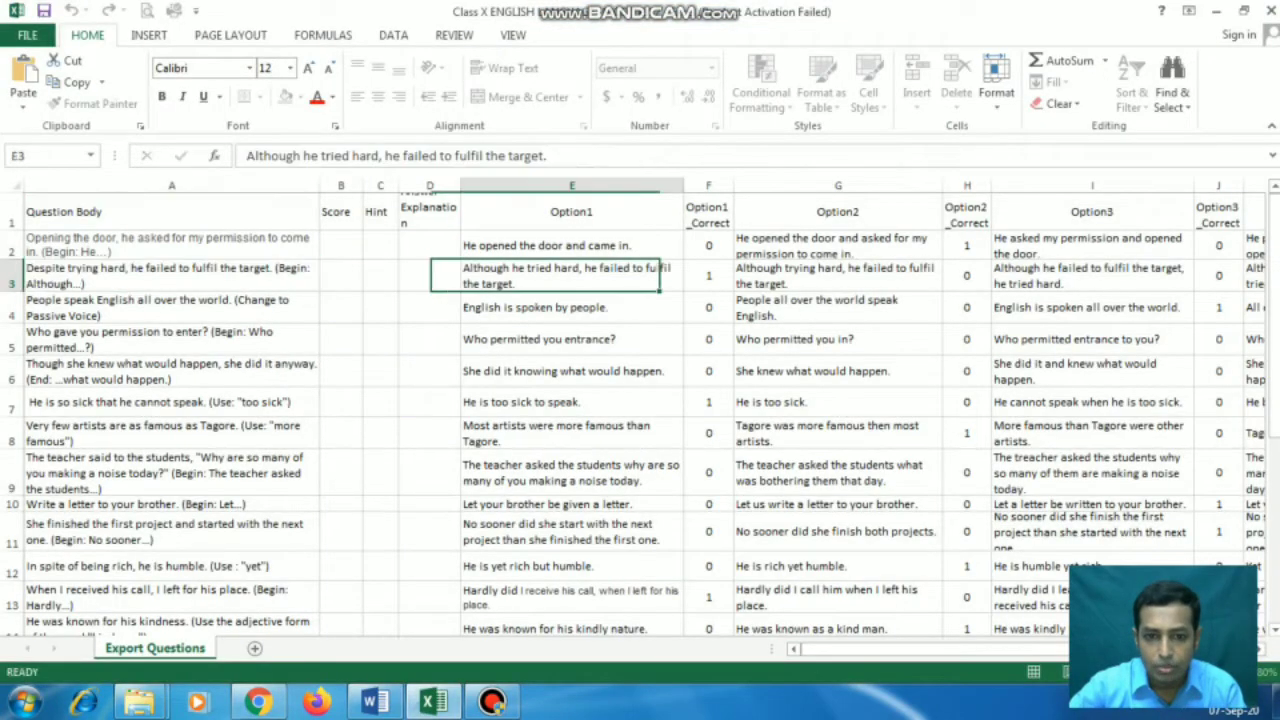
left_click_drag(548, 155, 246, 155)
key("ctrl+c")
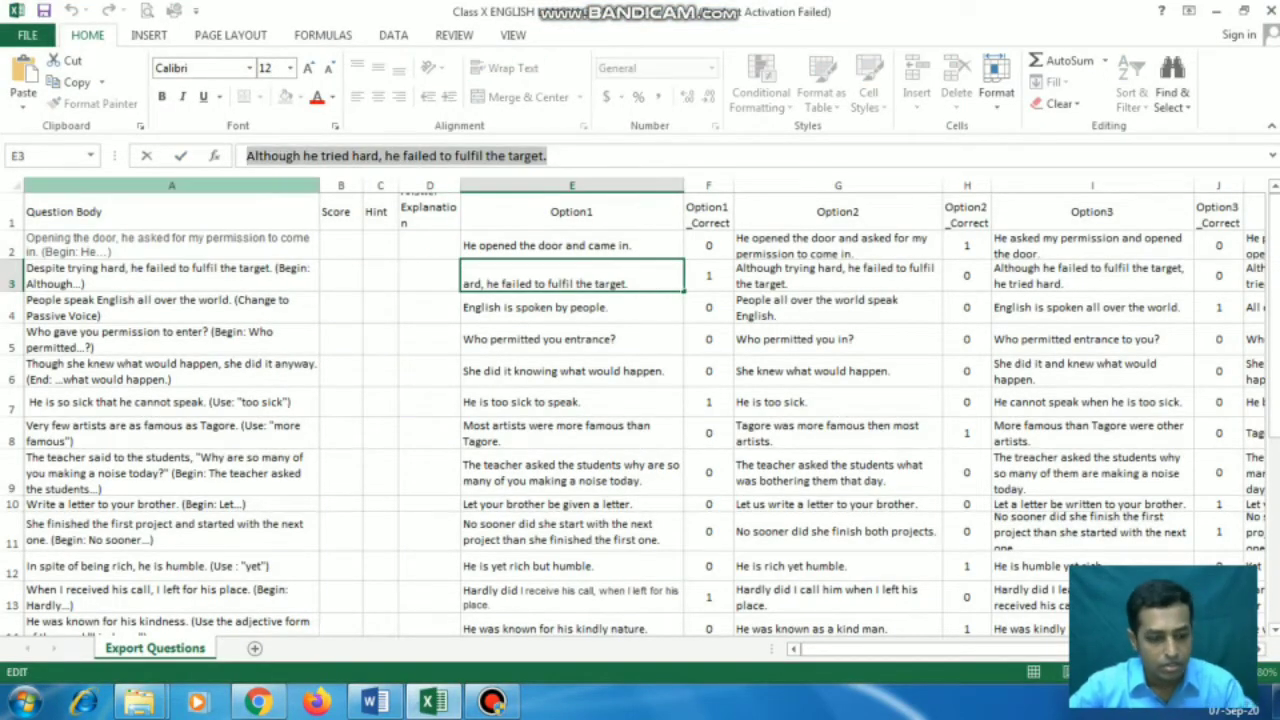
left_click(258, 702)
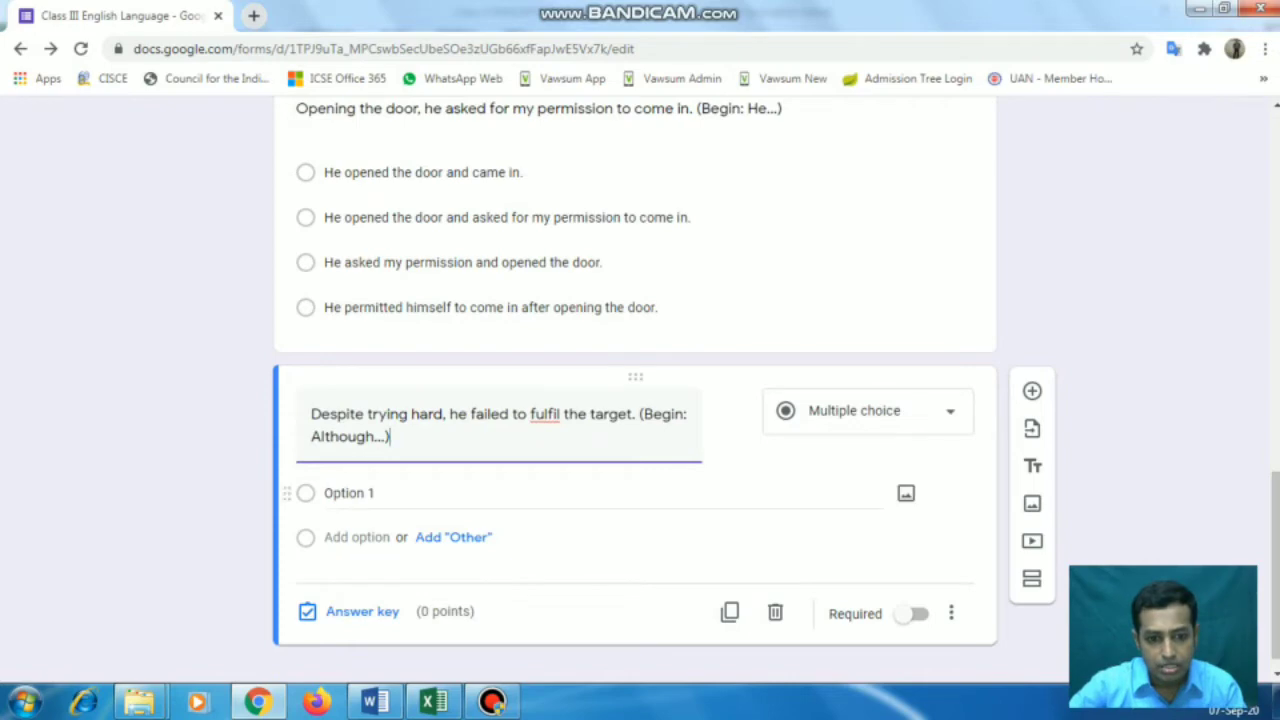
left_click(349, 493)
key("ctrl+v")
key("Return")
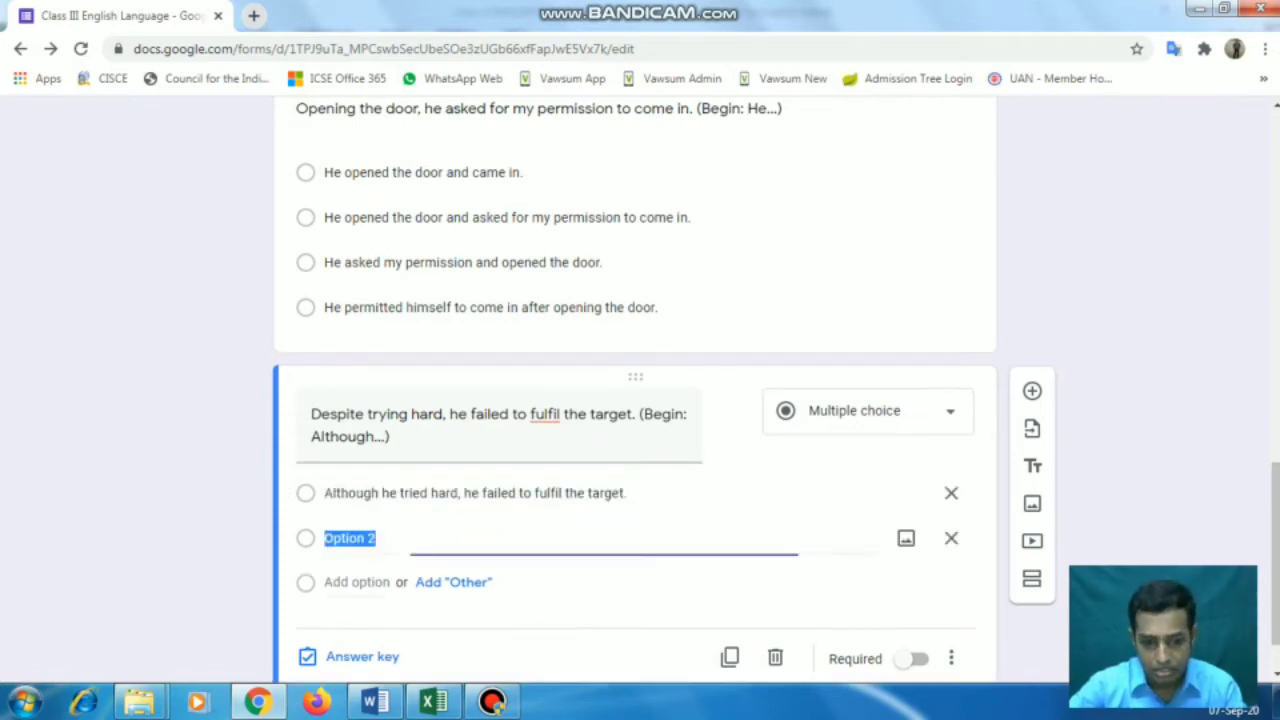
left_click(433, 702)
left_click(745, 272)
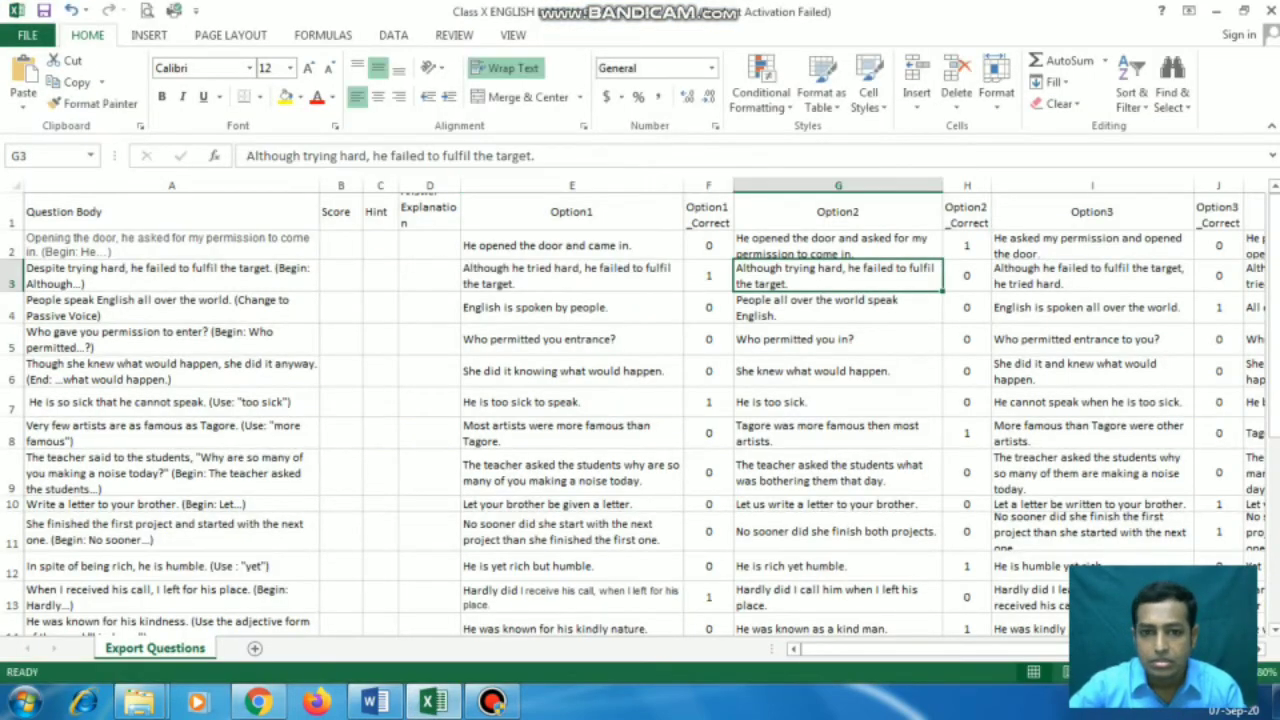
left_click_drag(536, 155, 246, 155)
key("ctrl+c")
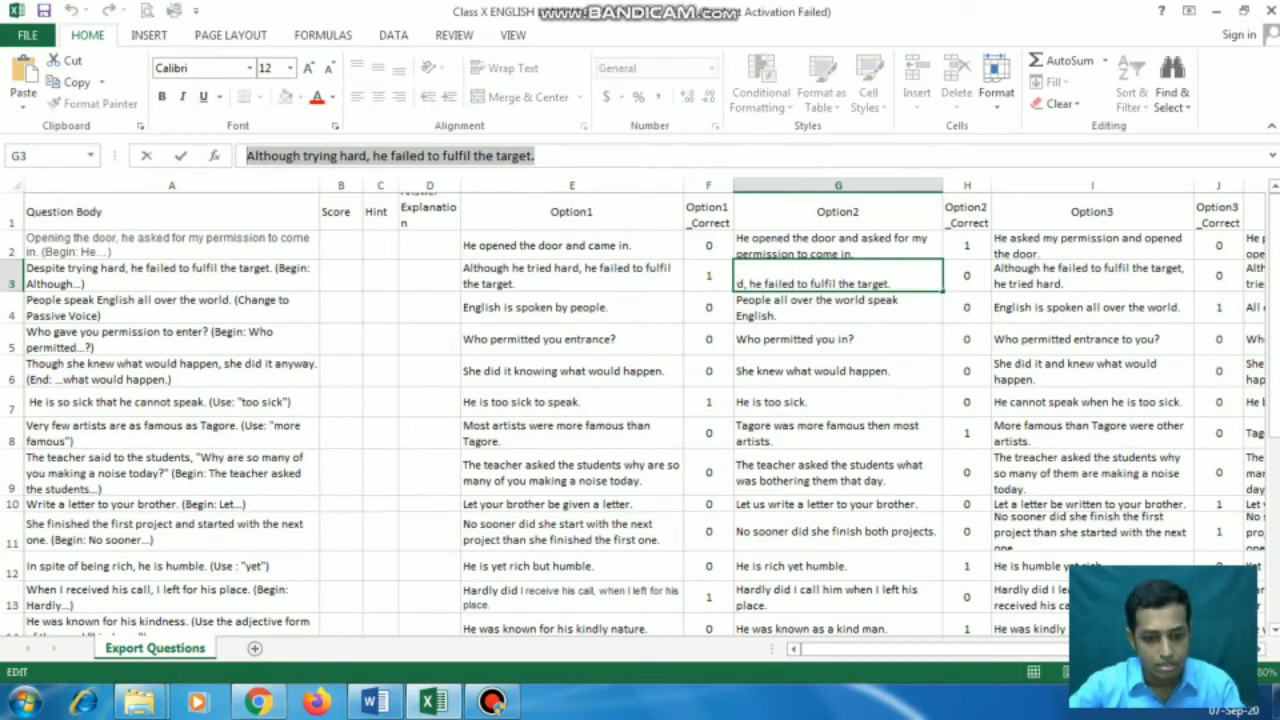
left_click(258, 702)
key("ctrl+v")
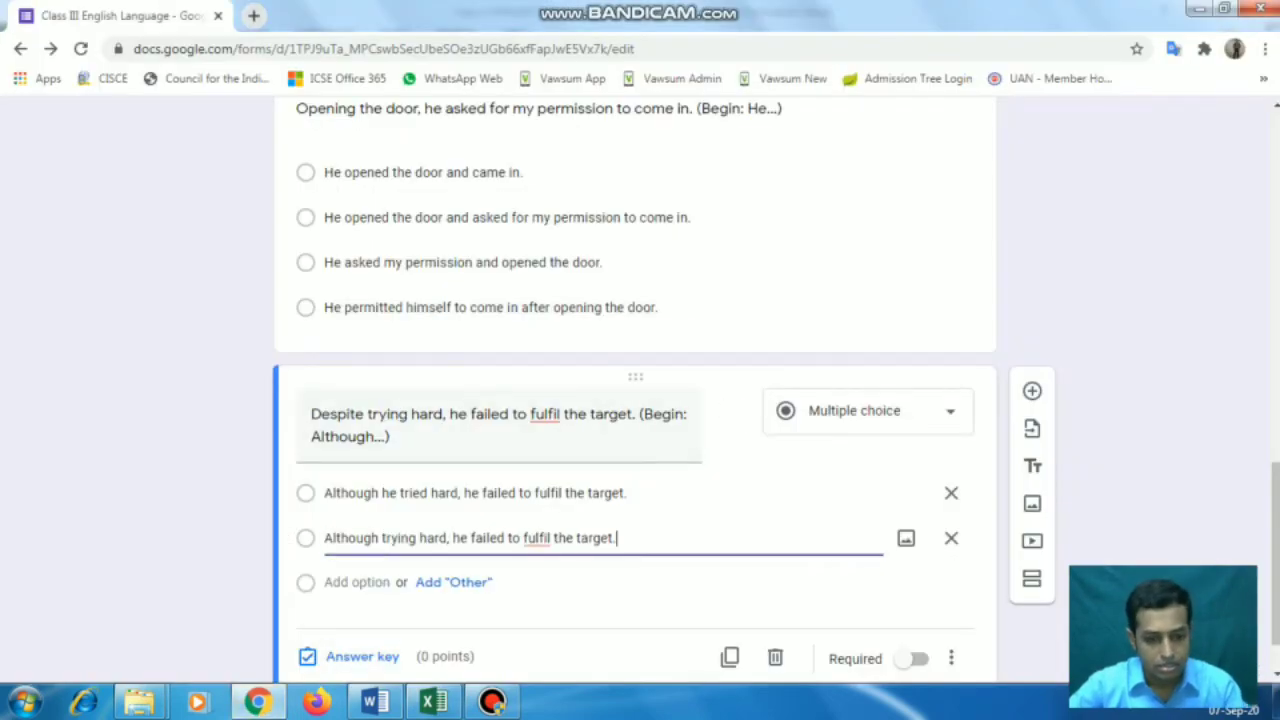
key("Tab")
Paste the I3 sentence as option 3 and add option 4 from K3
key("alt+Tab")
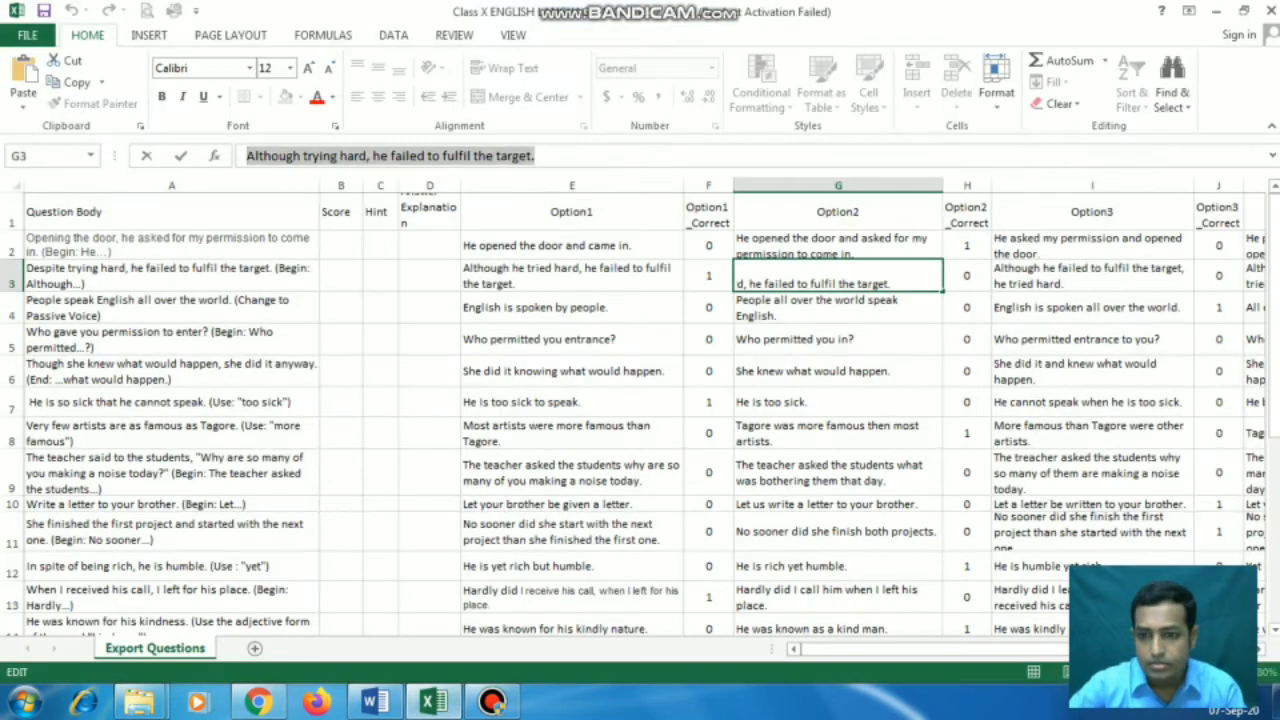
left_click(1092, 276)
left_click_drag(548, 158, 246, 158)
key("ctrl+c")
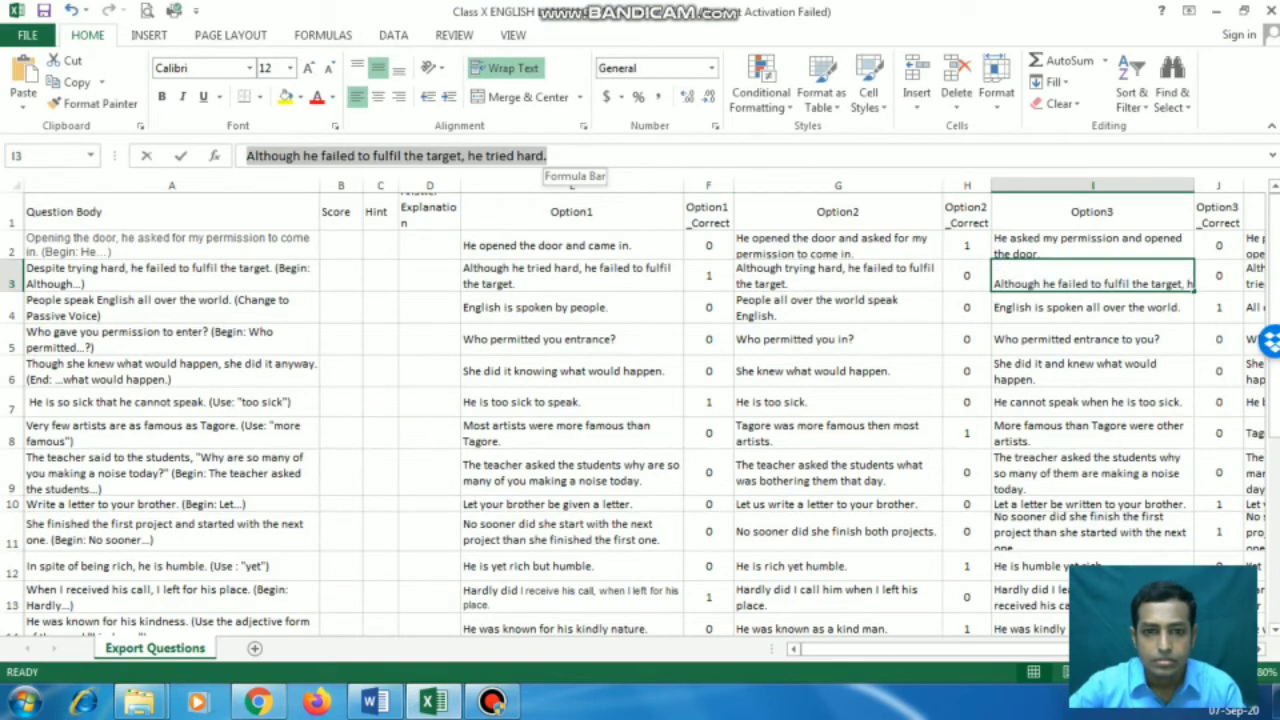
left_click(257, 702)
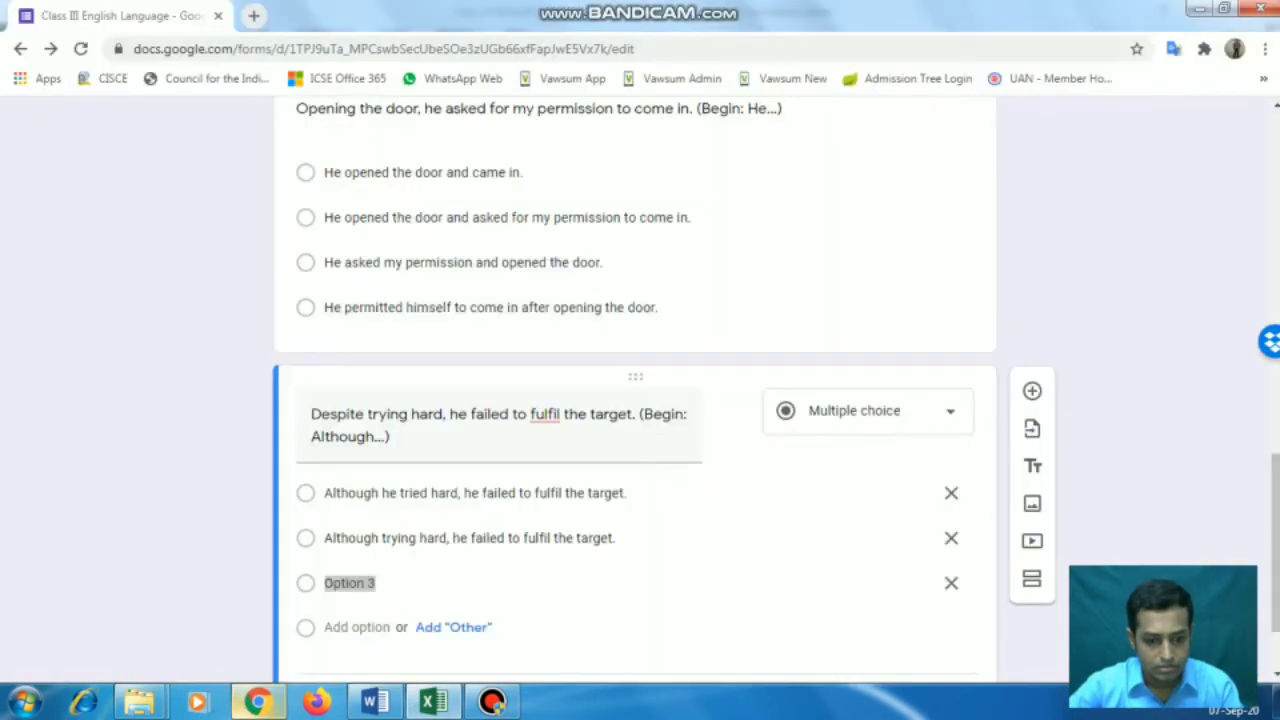
key("ctrl+v")
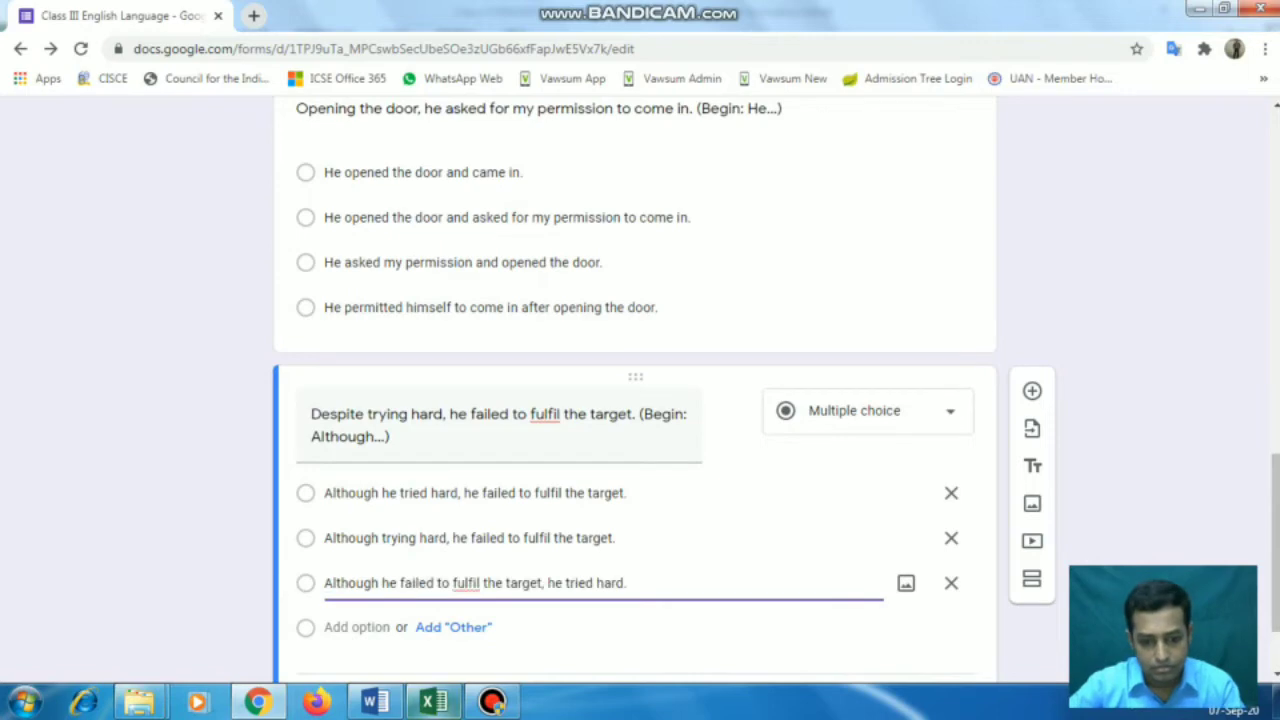
left_click(433, 702)
key("Tab")
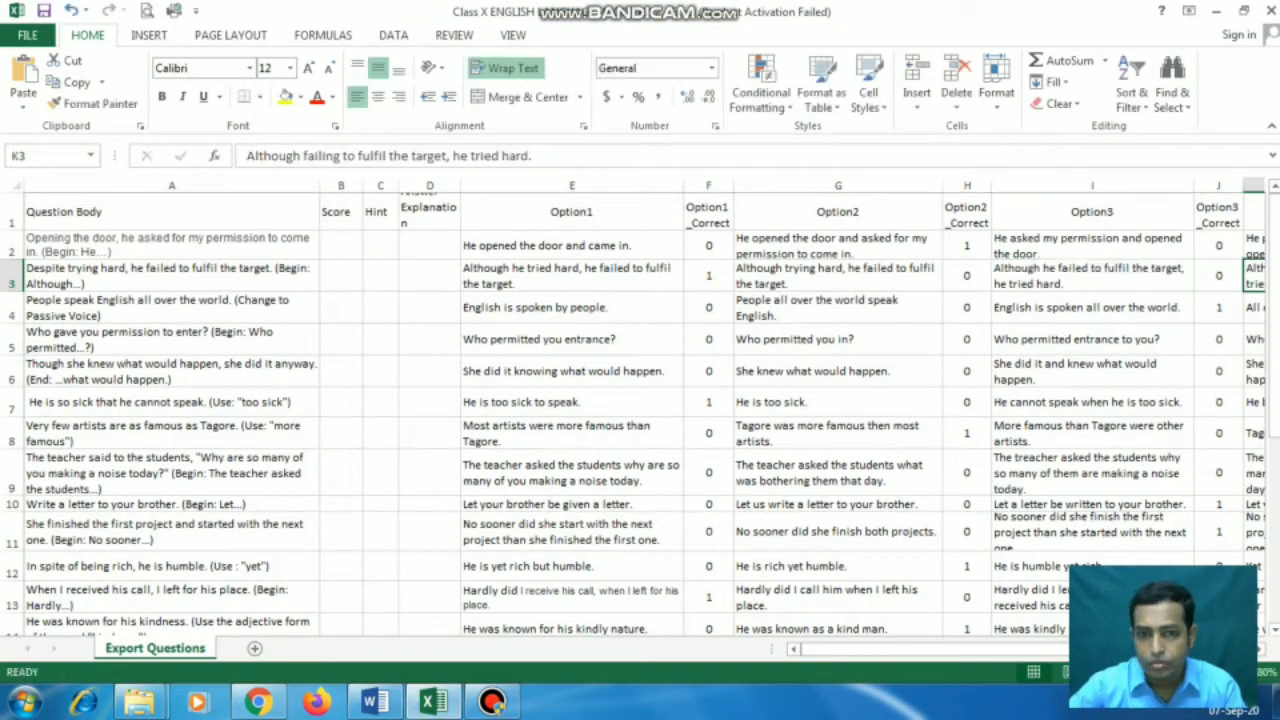
key("Tab")
key("F2")
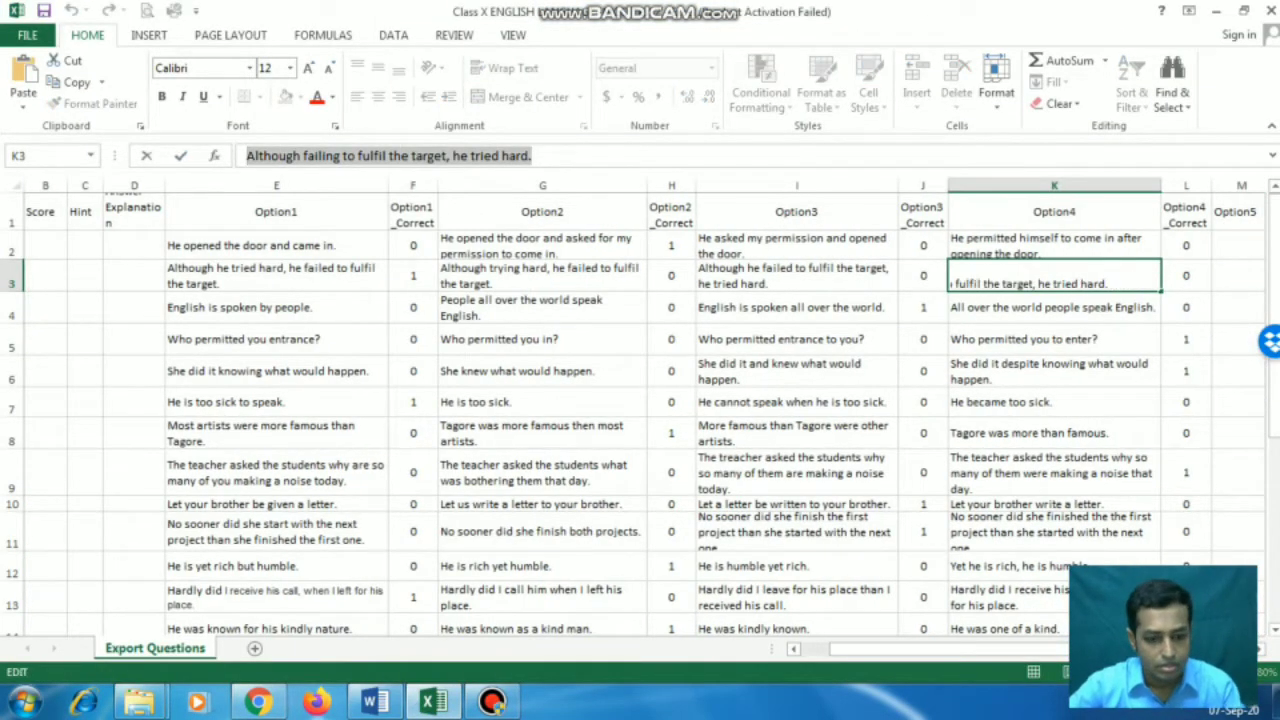
left_click(257, 702)
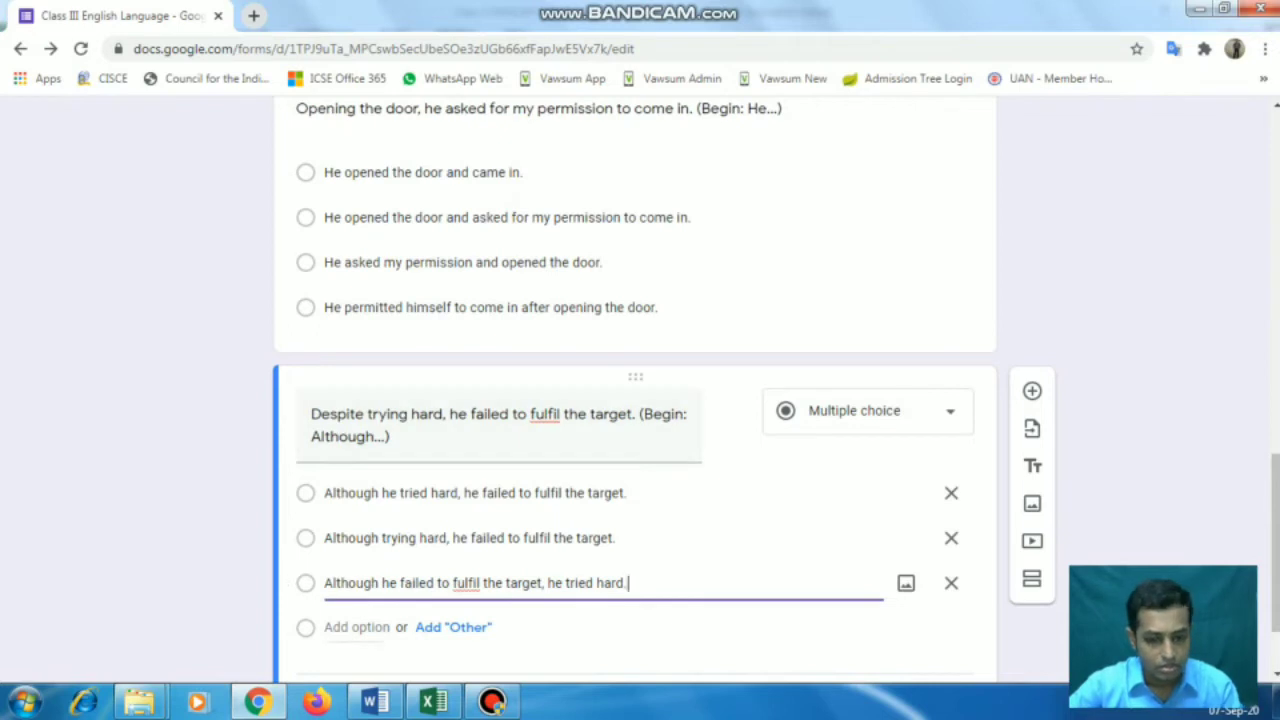
key("Return")
type("Although failing to fulfil the target, he tried hard.")
scroll(640, 400, "down", 2)
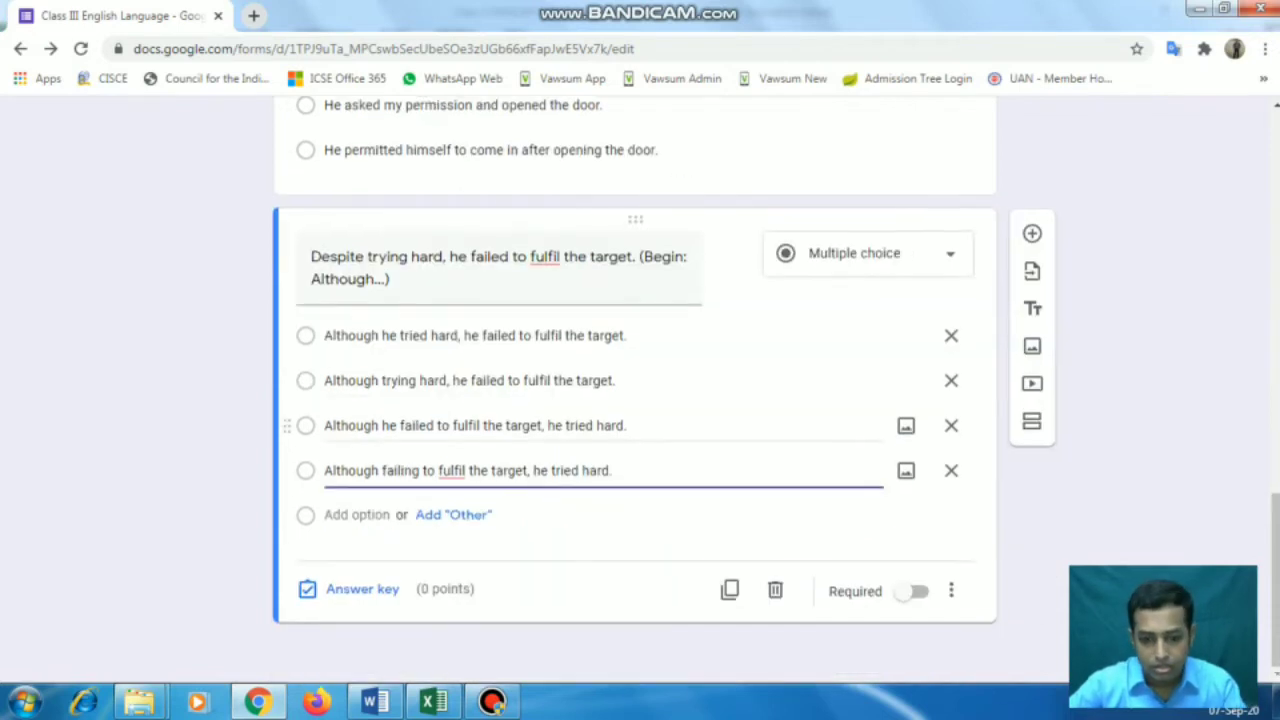
Open the answer key and check row 3 in the spreadsheet for the correct option
left_click(355, 589)
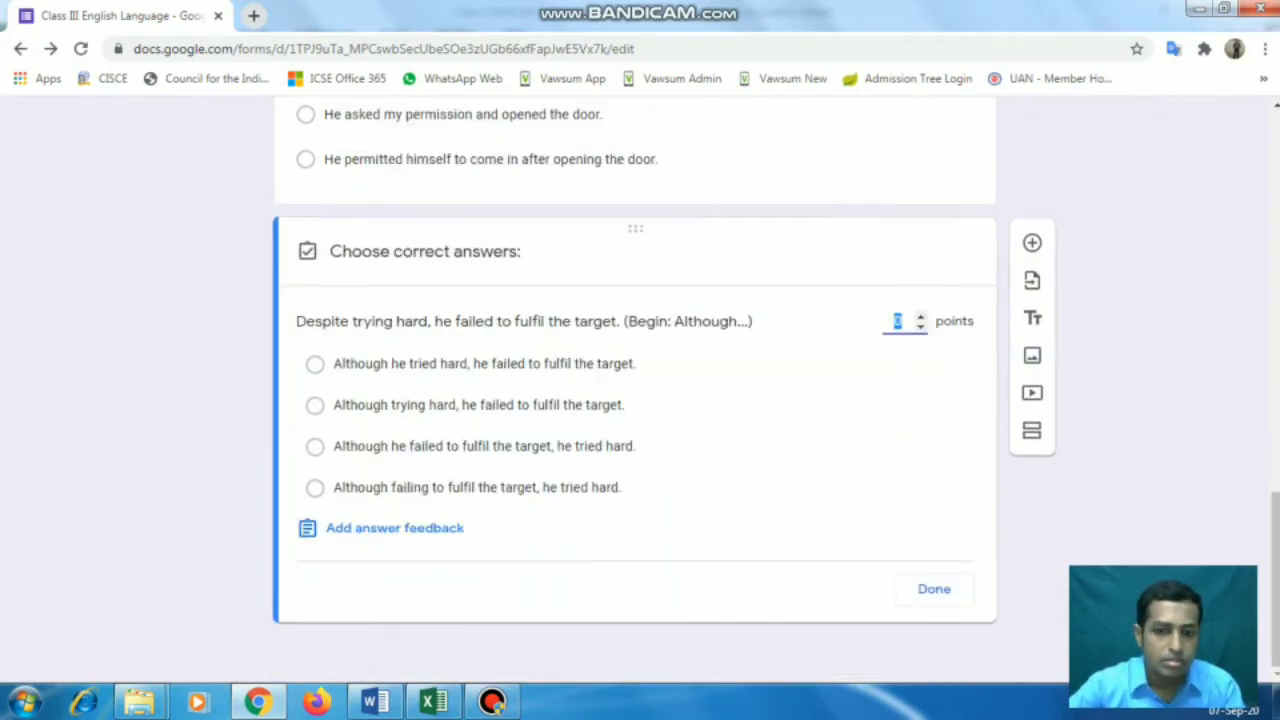
left_click(433, 701)
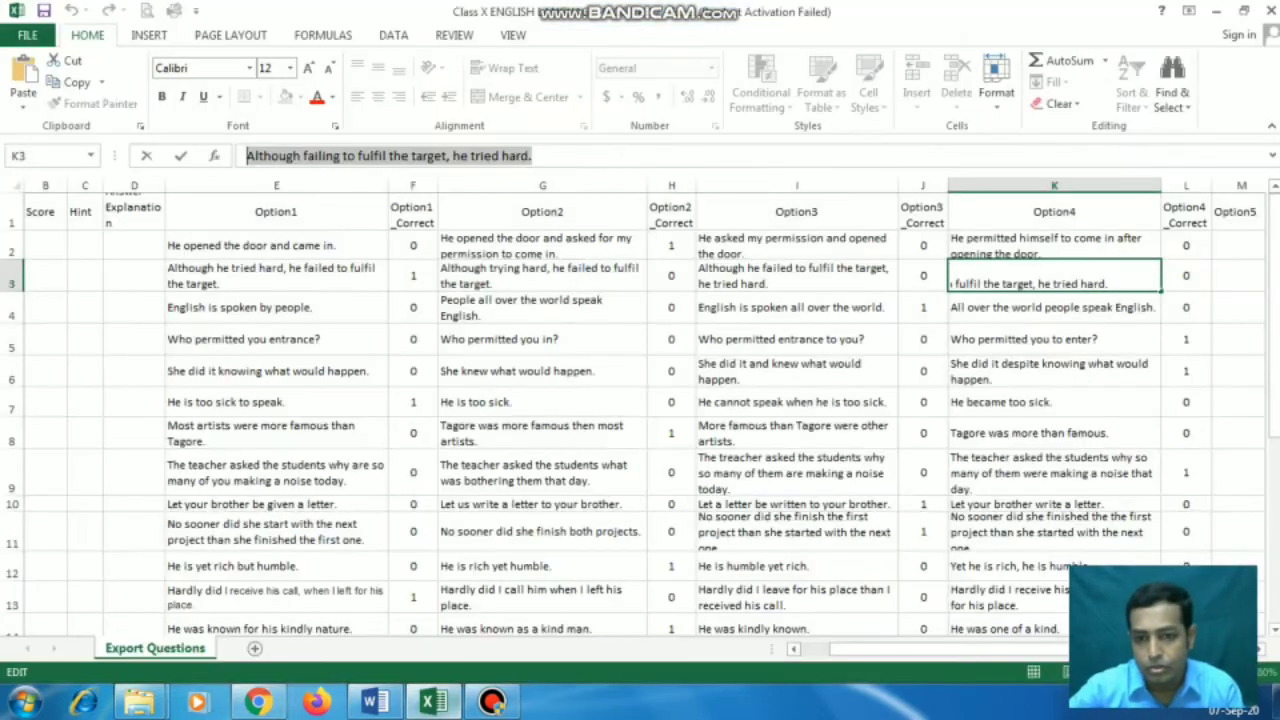
key("Home")
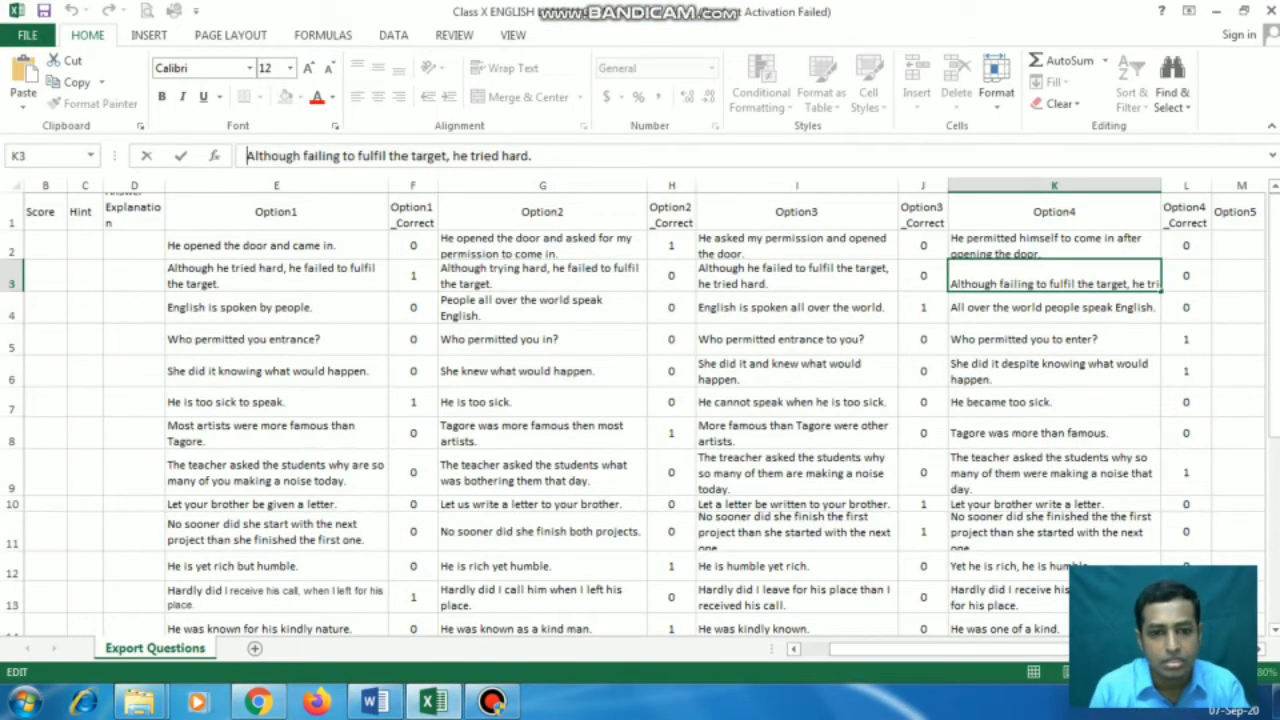
key("Escape")
key("Left")
key("Left")
key("Left")
key("Left")
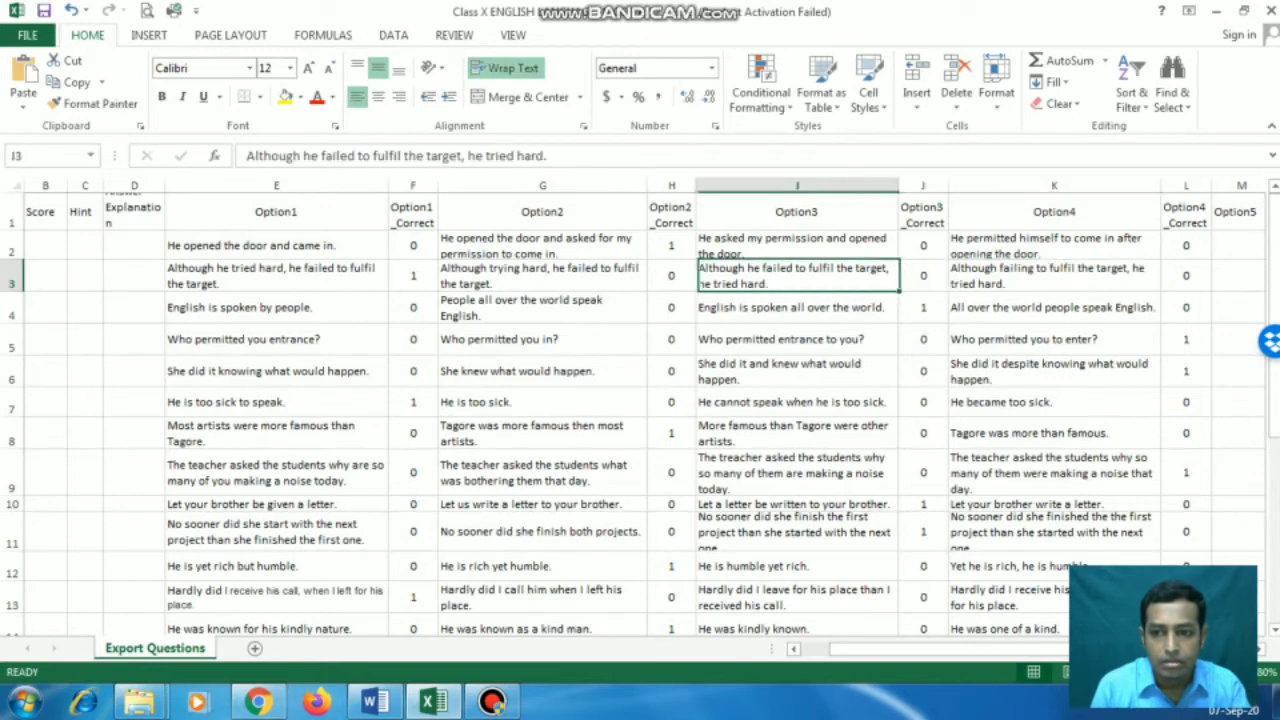
key("Left")
key("Left")
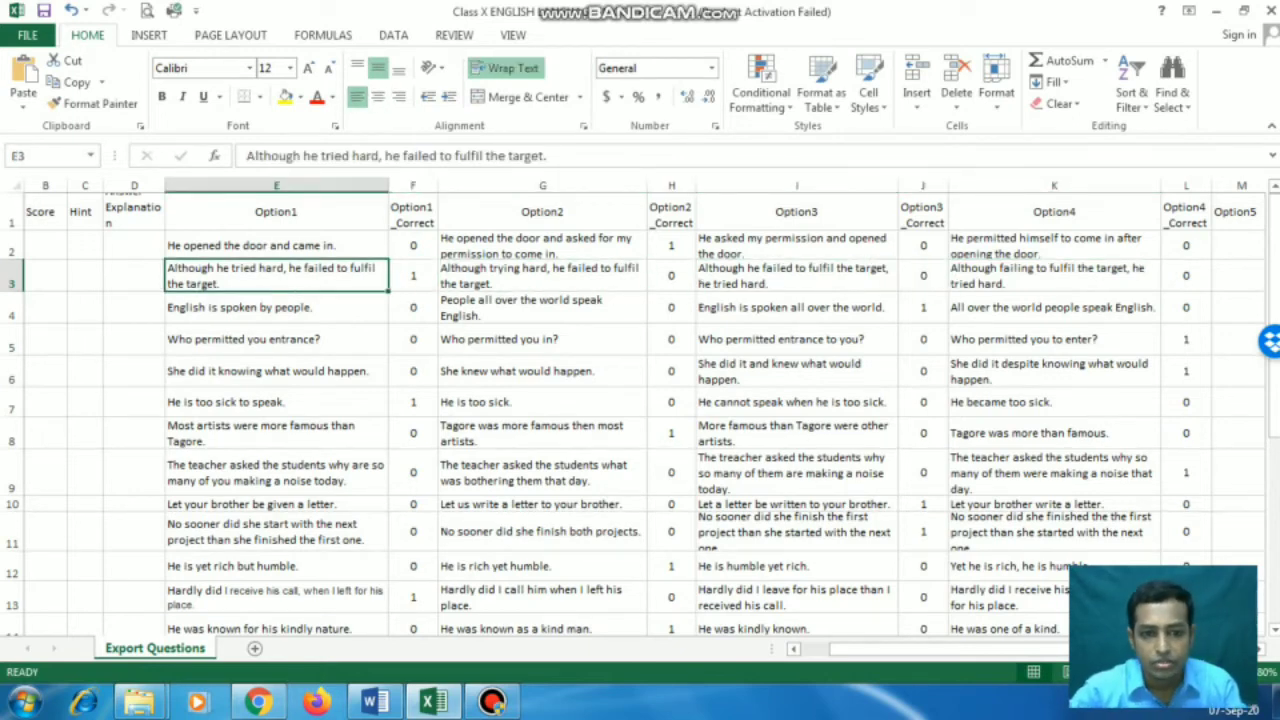
Key the first option as correct for 1 point, then return to the form's top
left_click(258, 703)
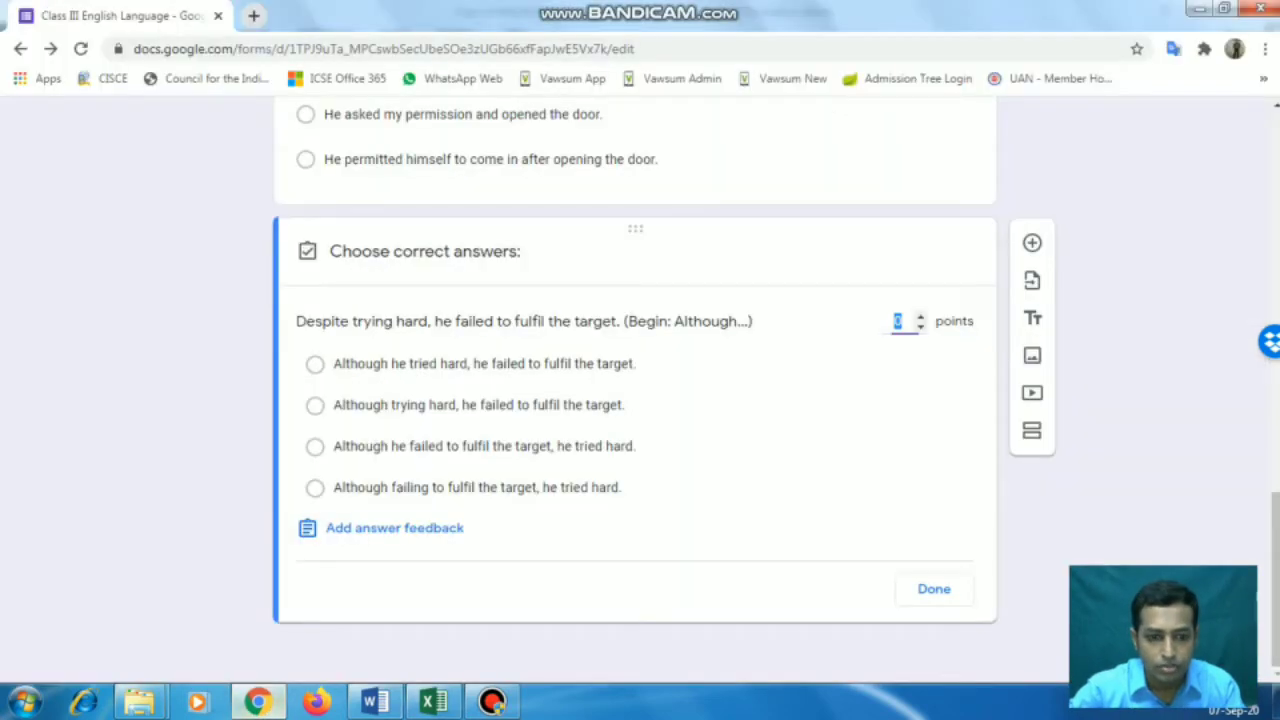
left_click(315, 364)
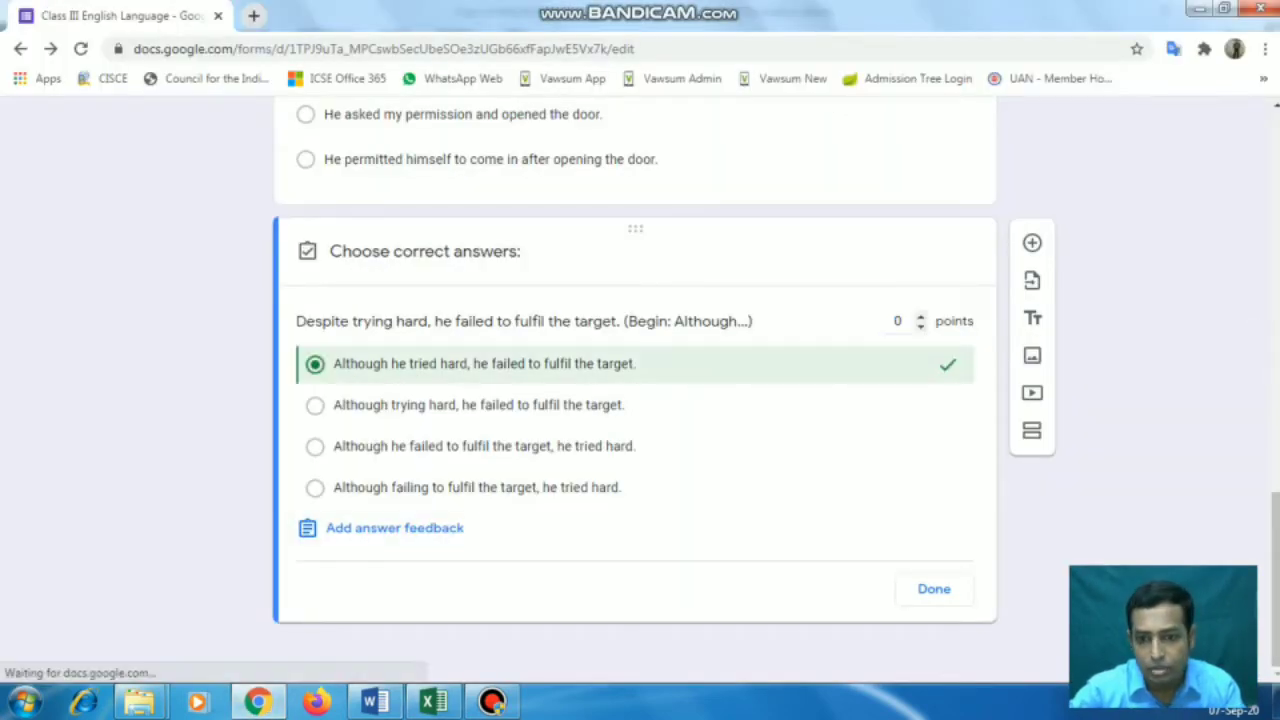
left_click(897, 321)
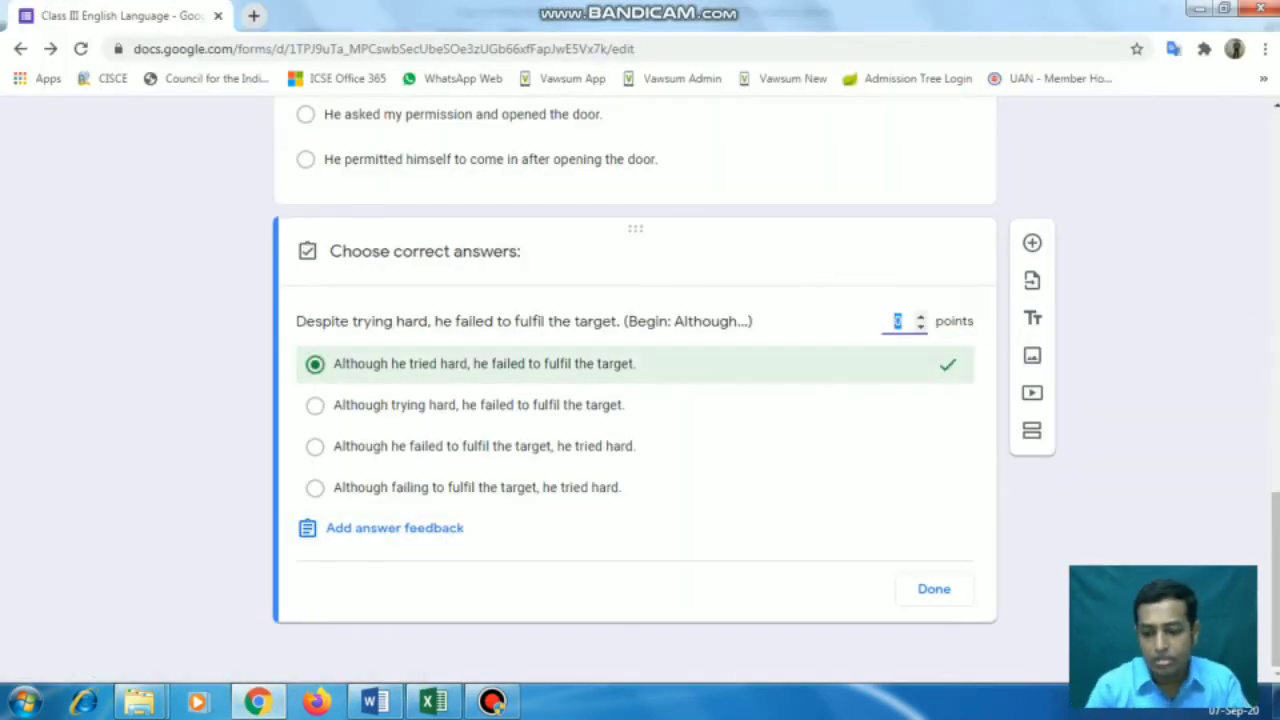
type("1")
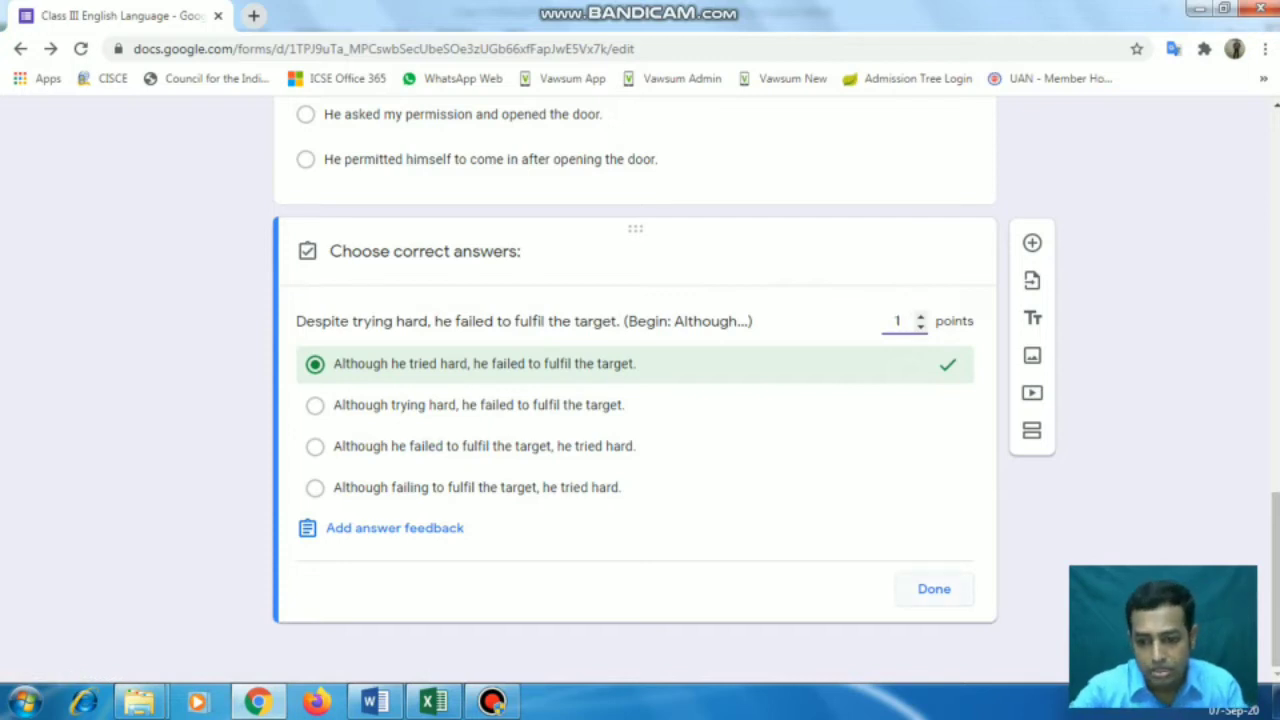
left_click(934, 588)
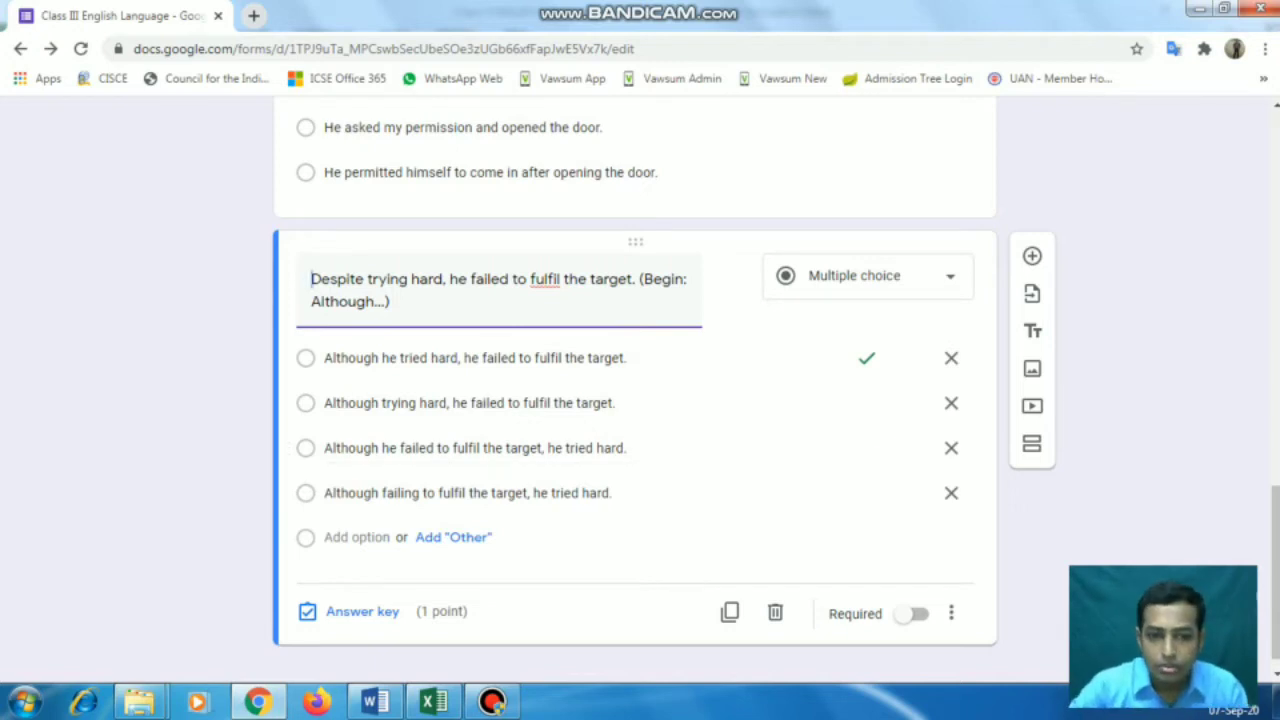
scroll(635, 400, "up", 15)
scroll(635, 400, "up", 3)
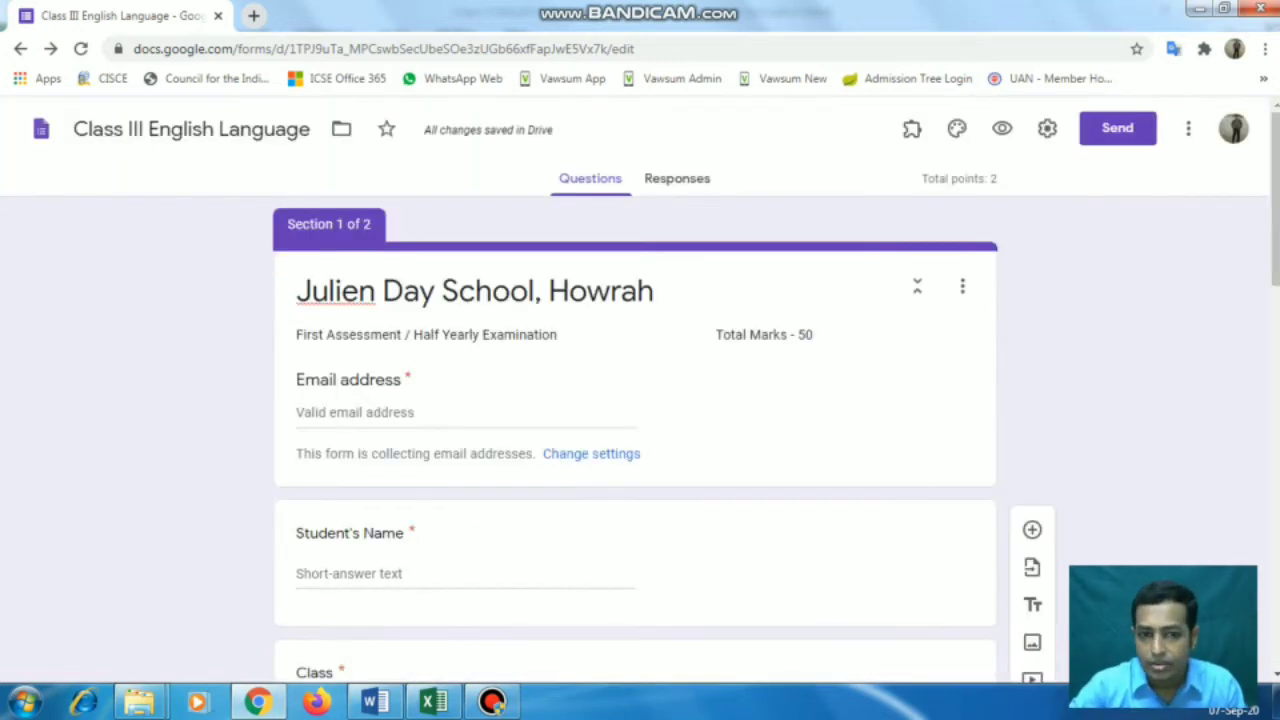
Preview the form in a new tab and look over page 1 of 2
left_click(1002, 128)
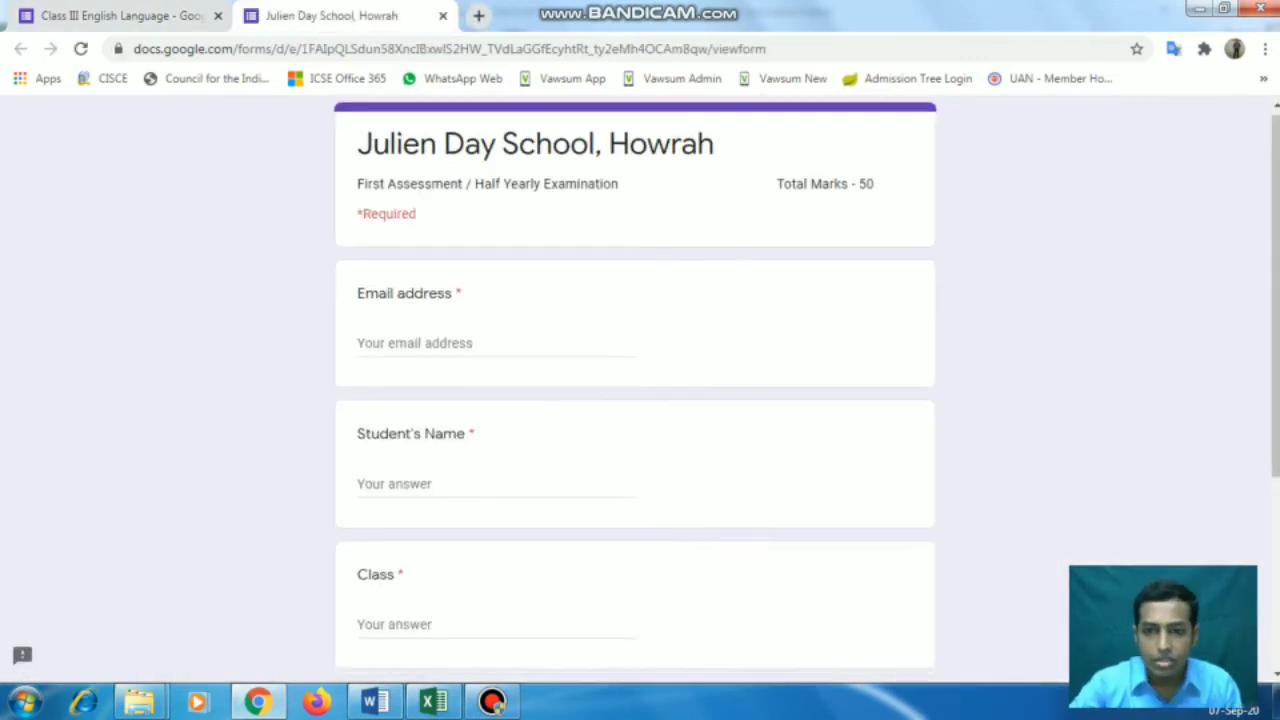
scroll(635, 400, "down", 3)
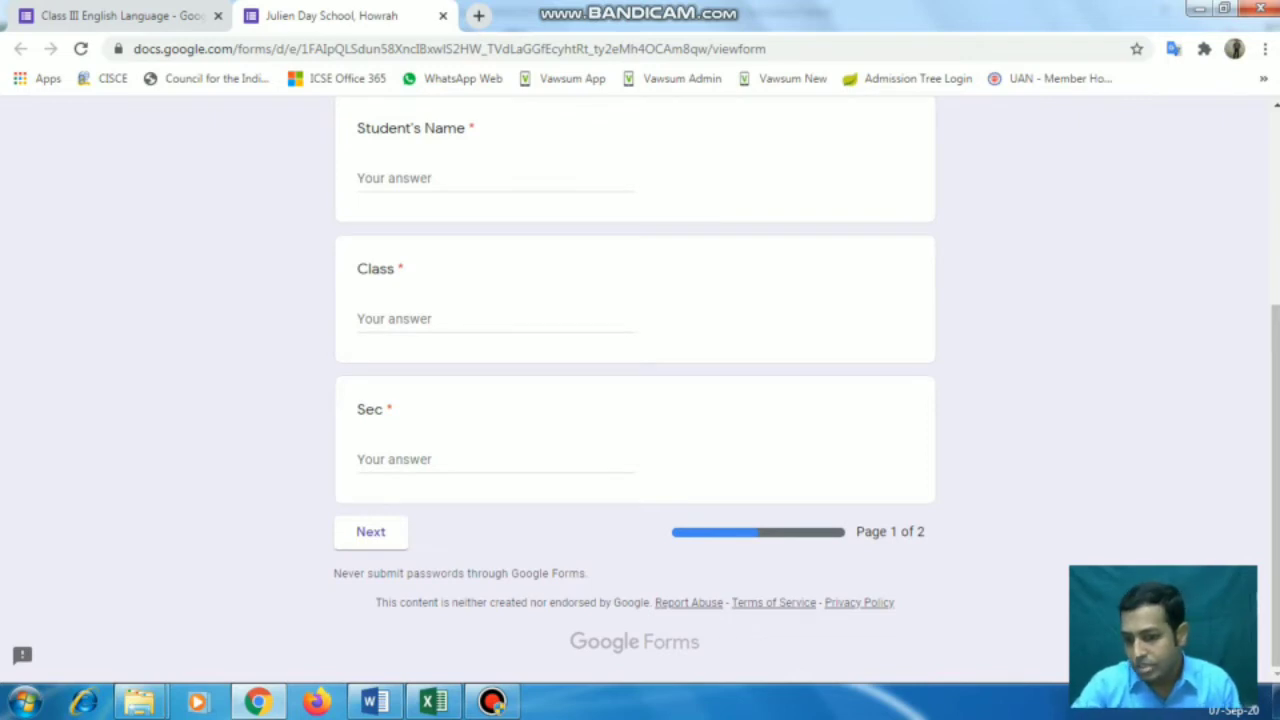
left_click_drag(925, 532, 889, 532)
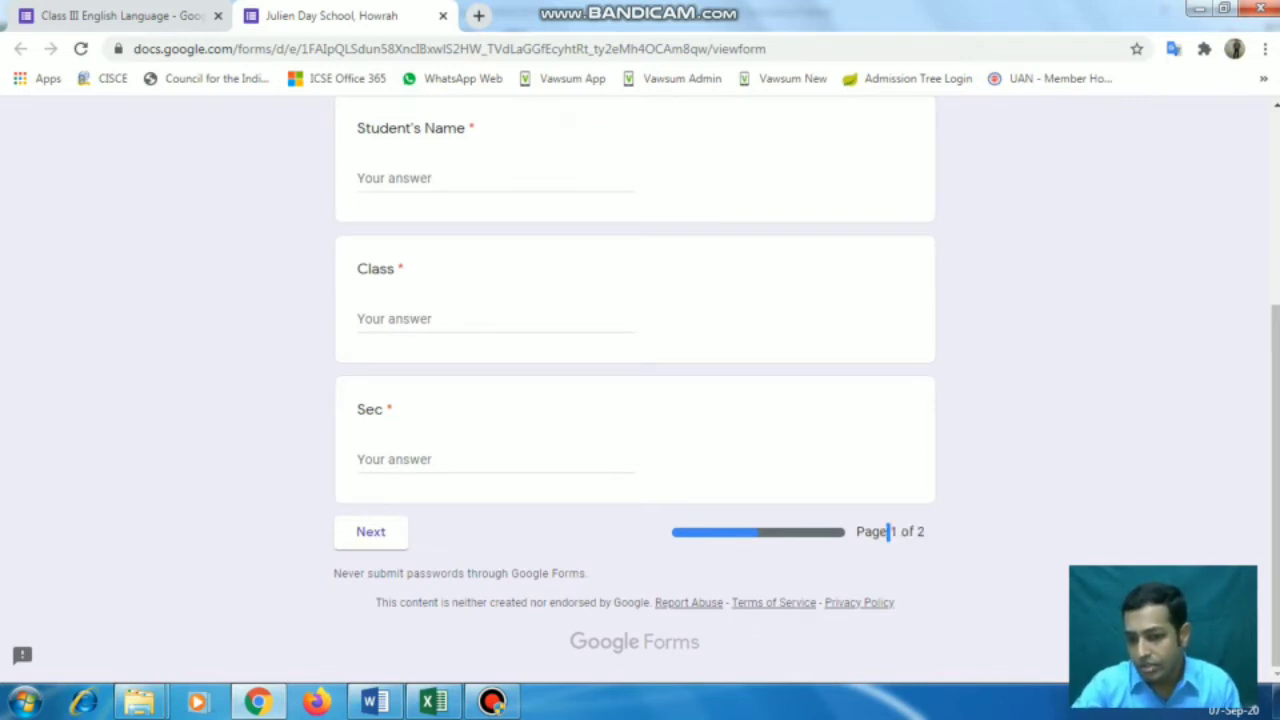
double_click(891, 532)
scroll(635, 400, "up", 3)
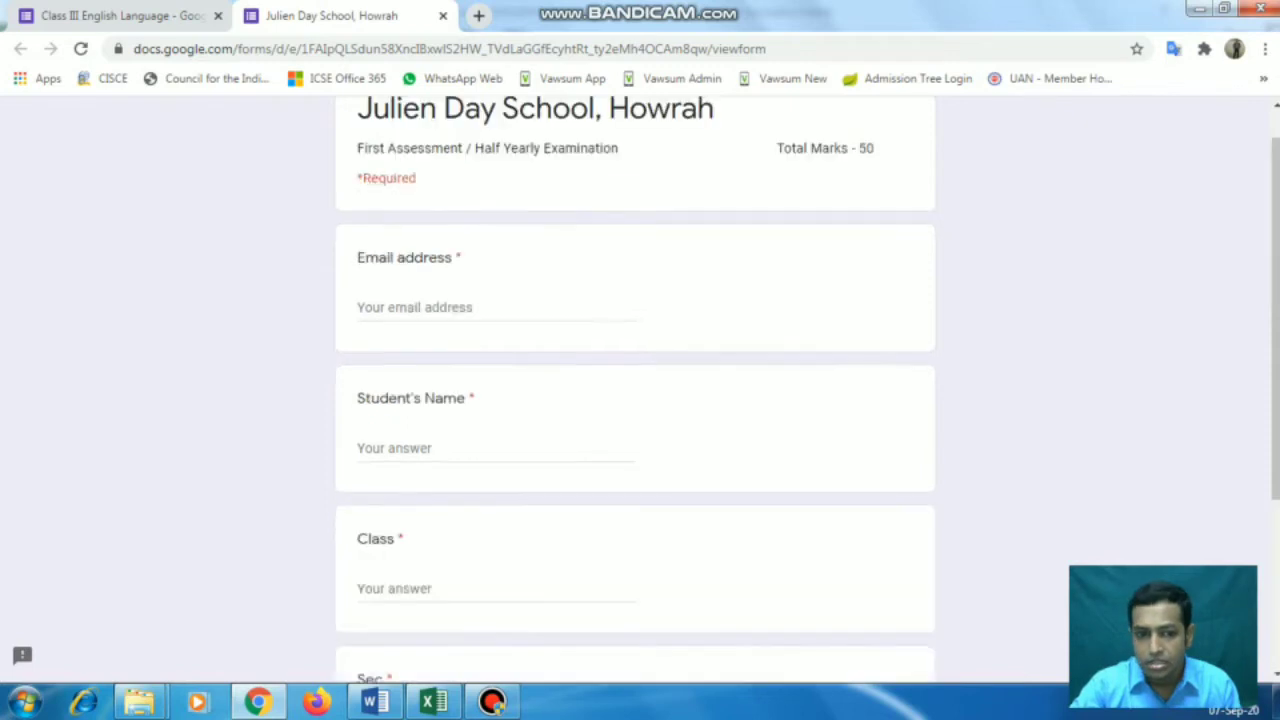
Fill in the respondent's e-mail, the student's name, class and section A, then continue to page 2
left_click(415, 348)
key("Down")
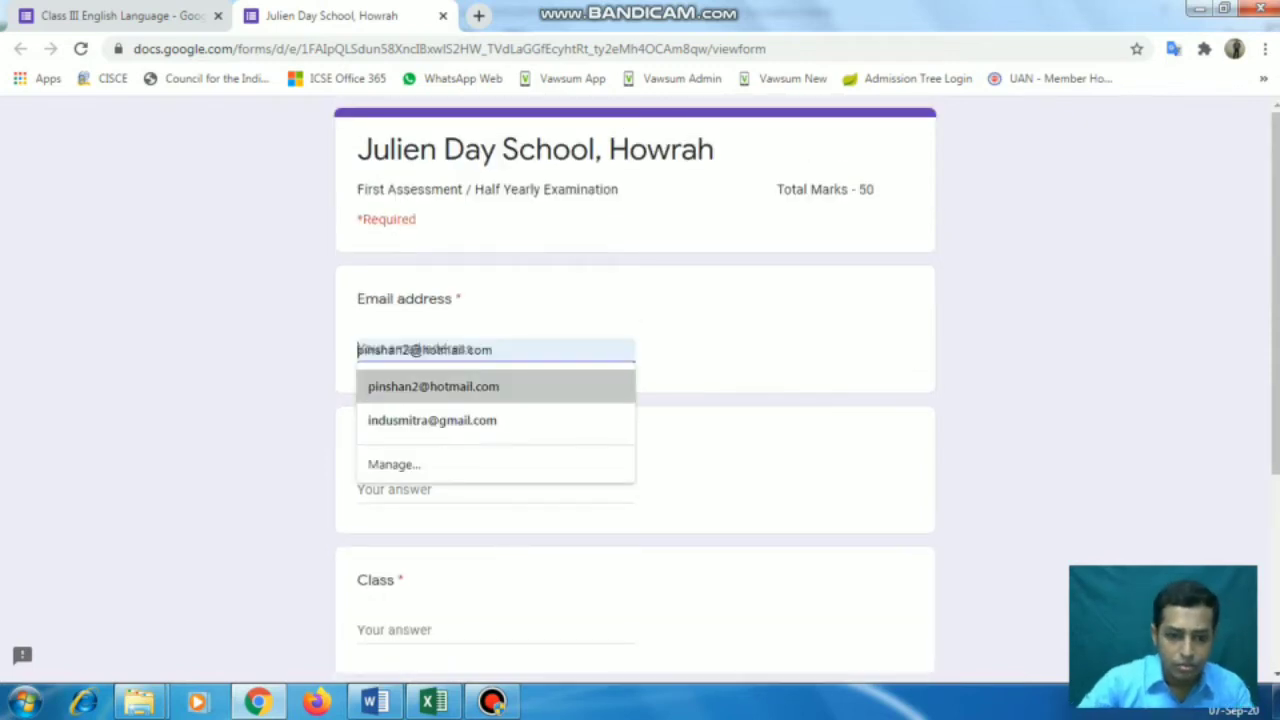
key("Return")
left_click(420, 489)
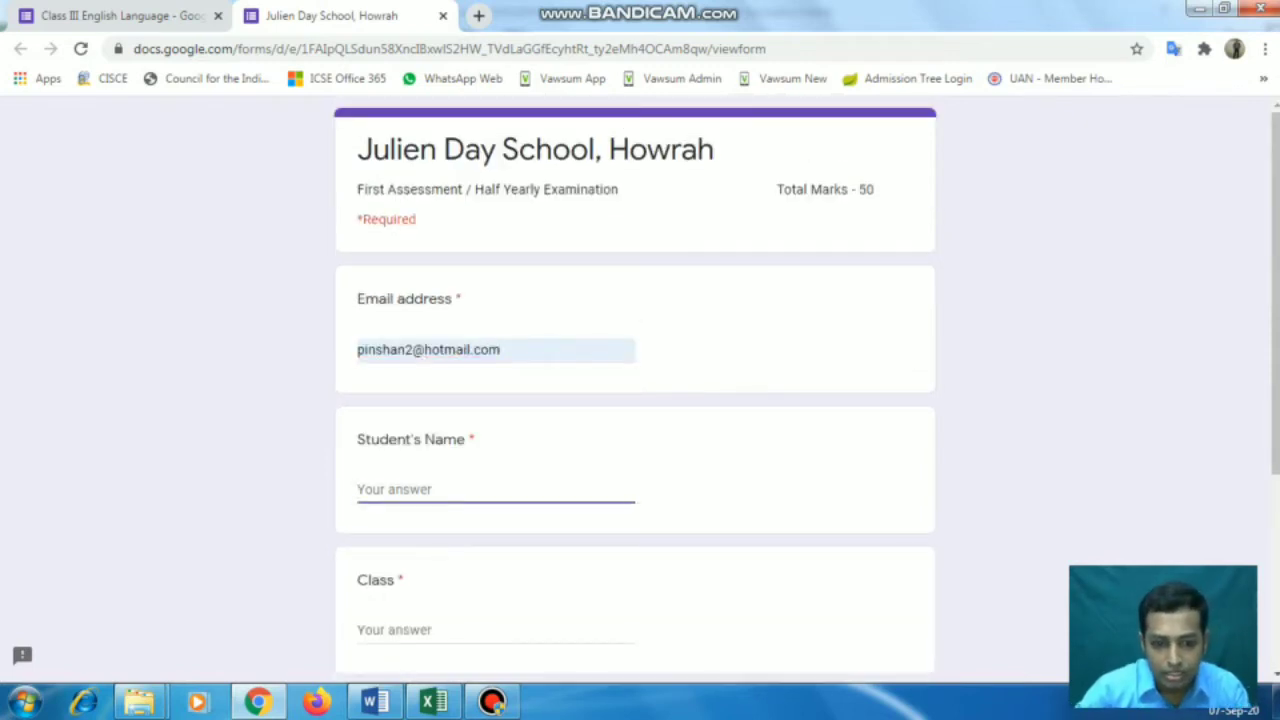
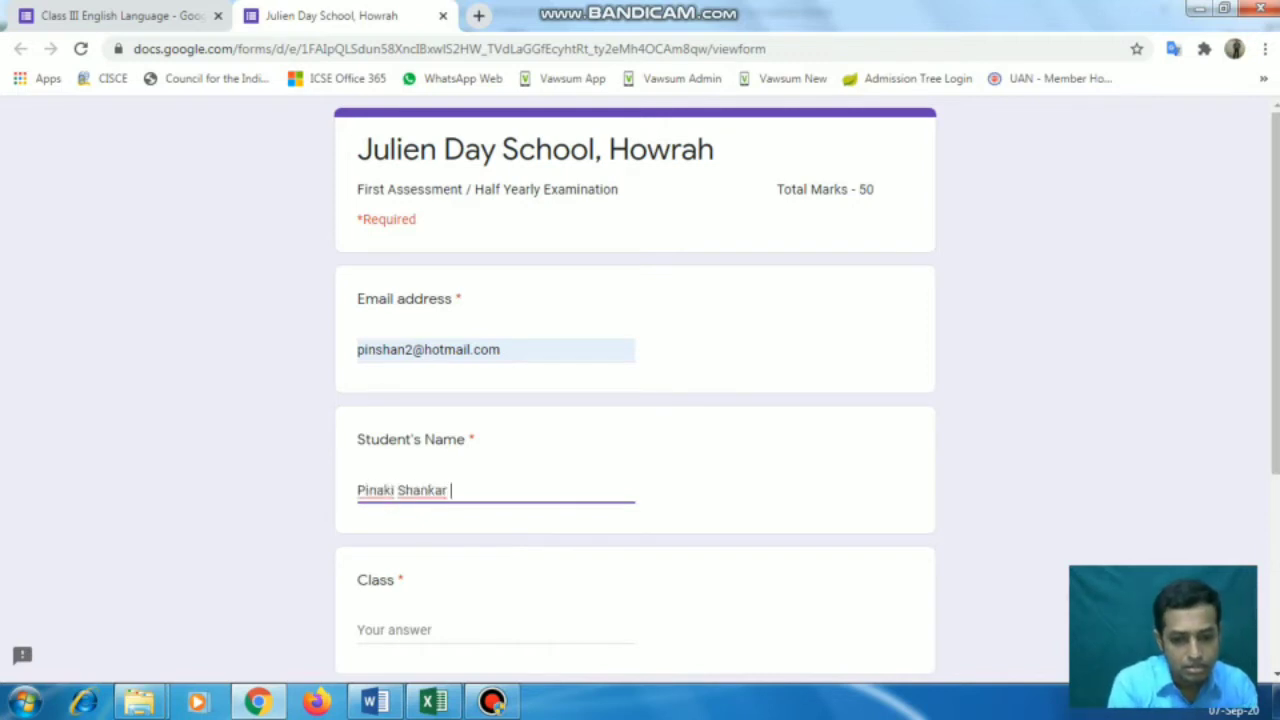
key("Tab")
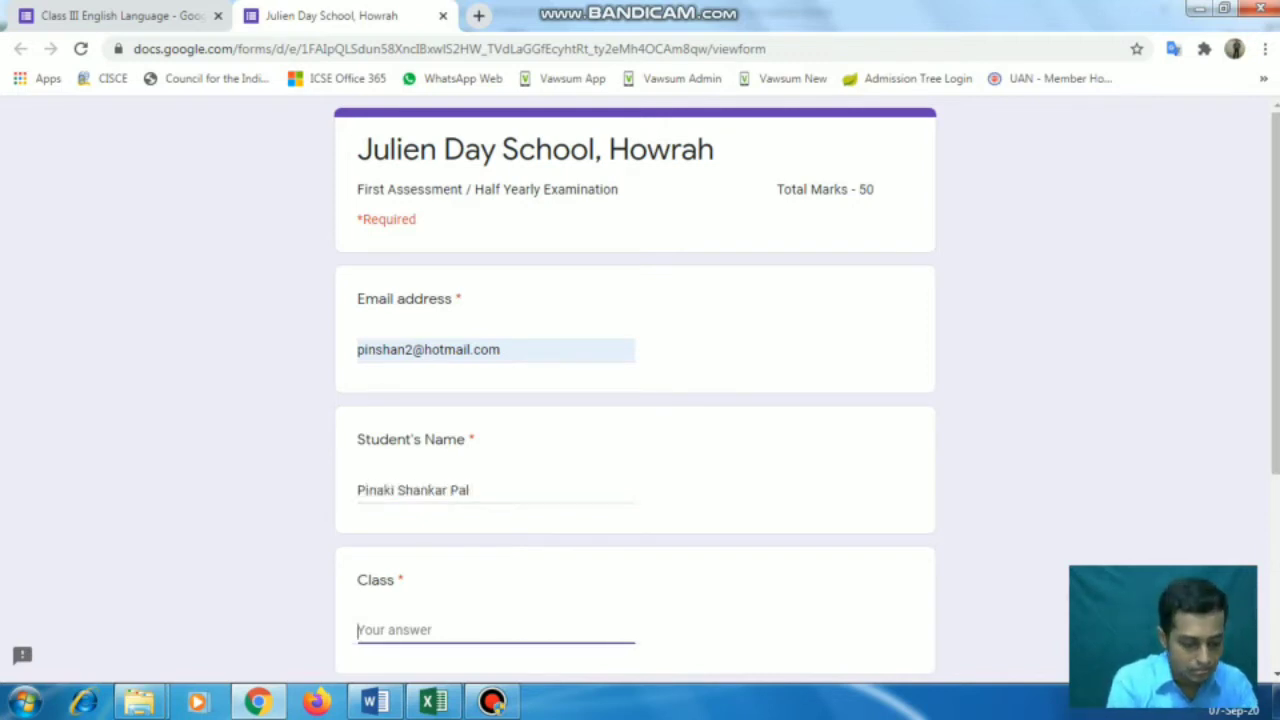
type("XII")
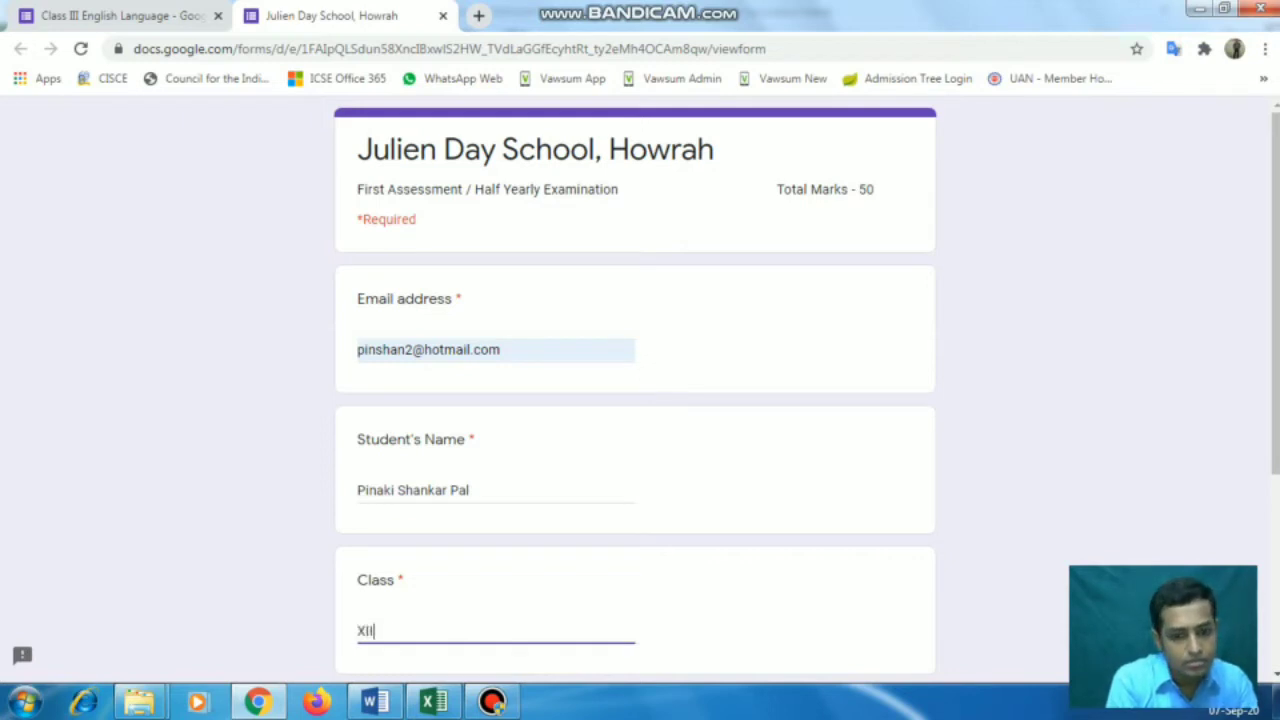
key("Tab")
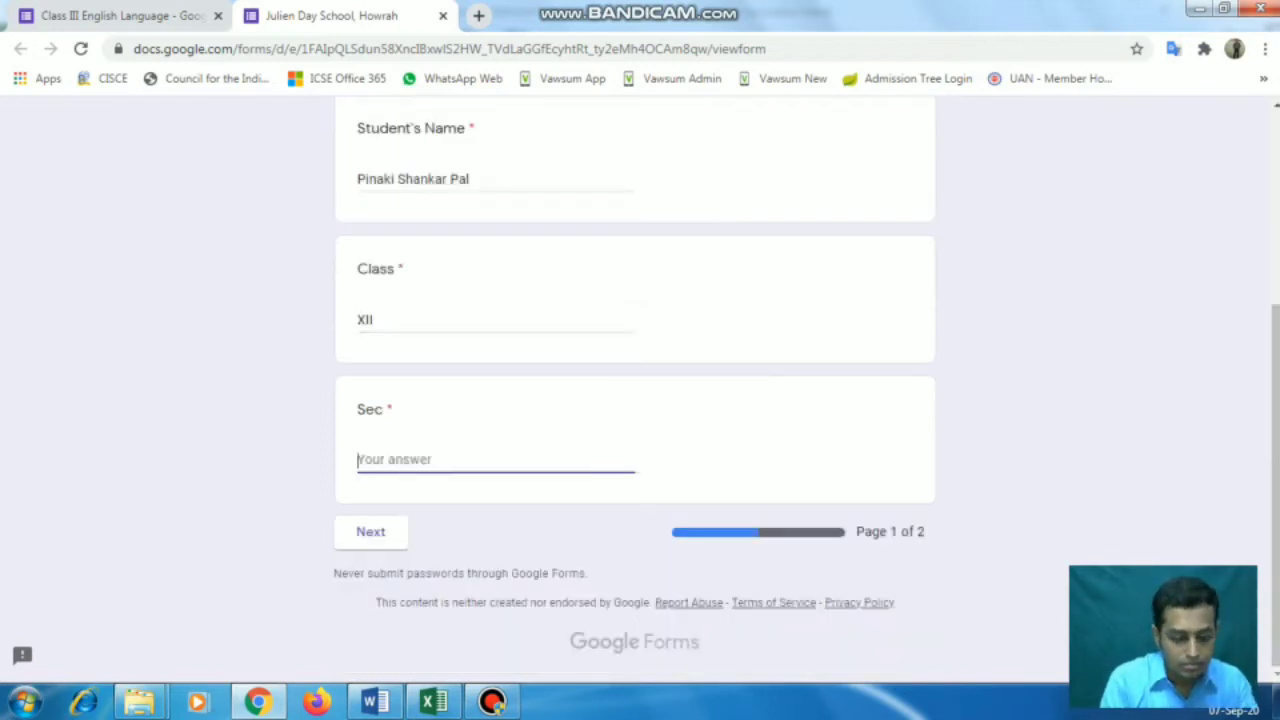
type("A")
key("shift+Tab")
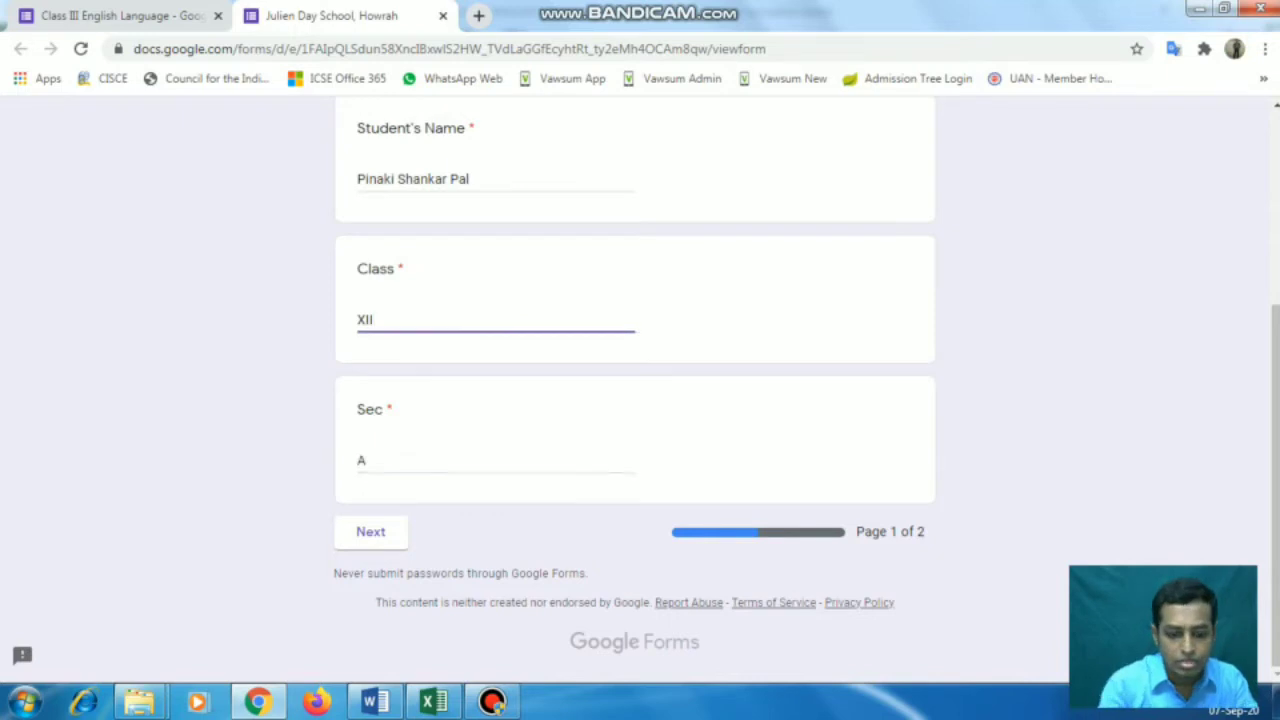
key("BackSpace")
key("BackSpace")
key("Tab")
key("Tab")
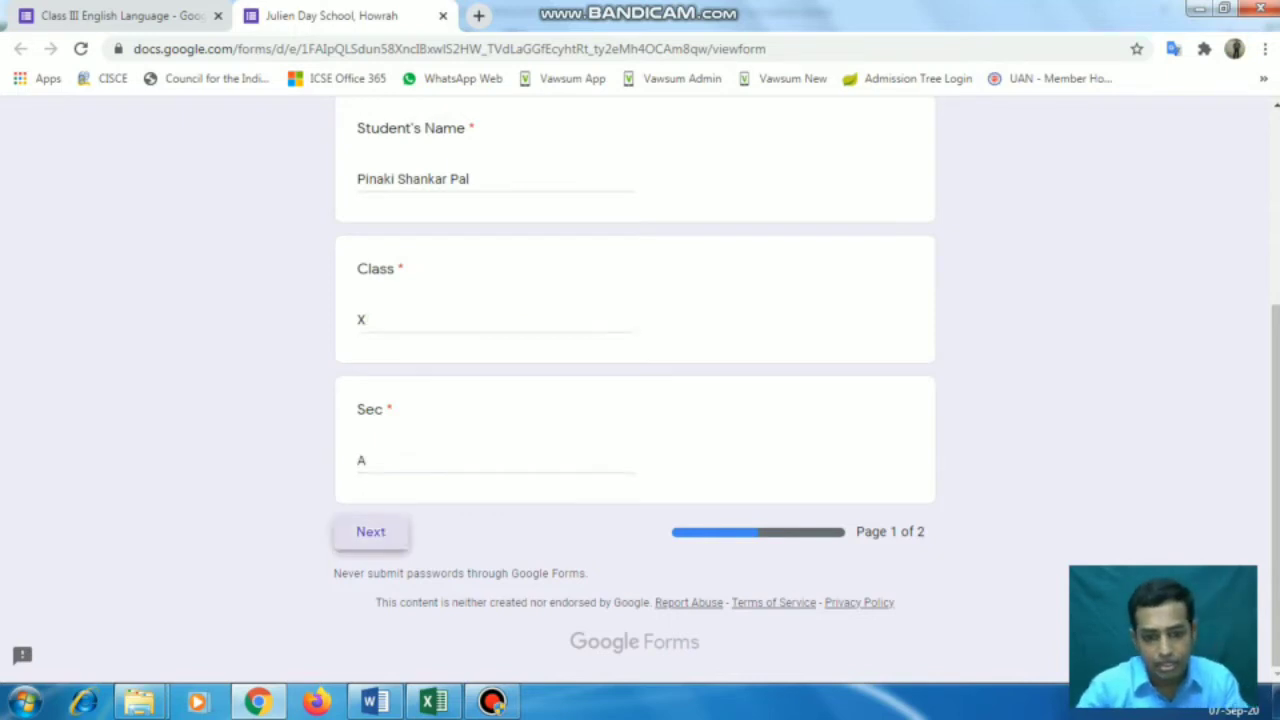
key("Return")
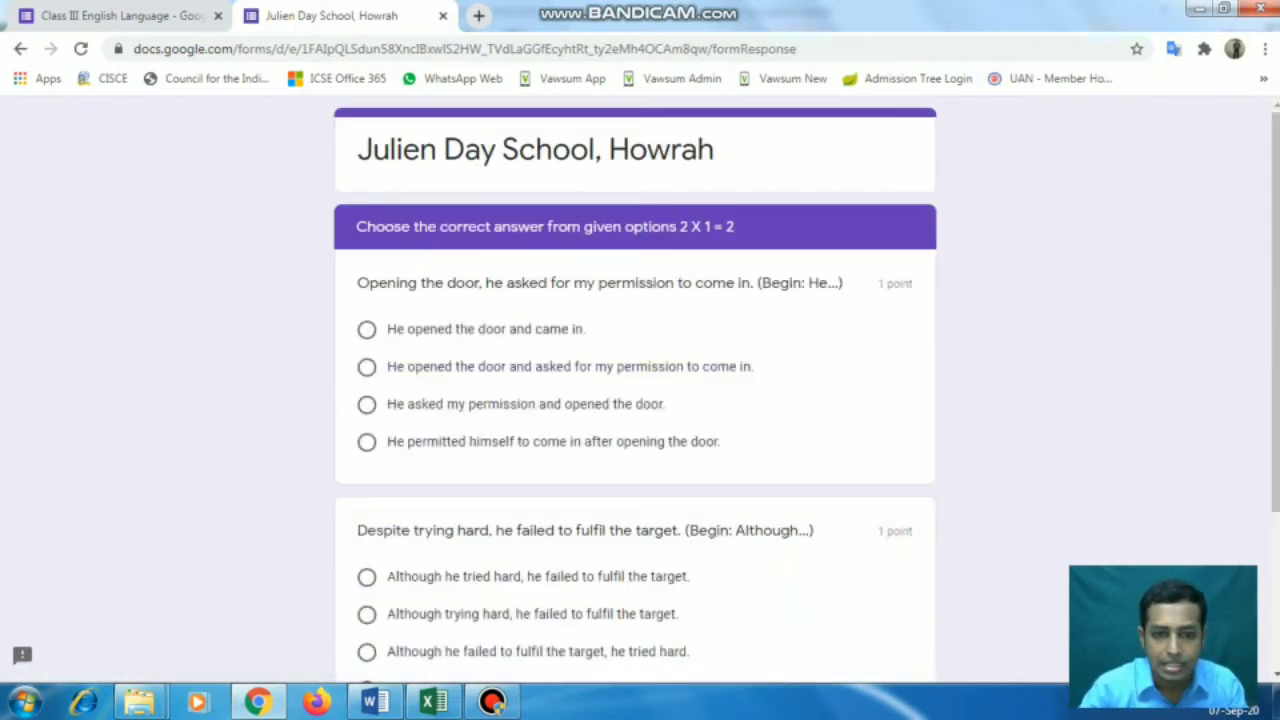
Choose the first option for both English questions and submit the quiz
scroll(635, 400, "down", 1)
left_click(366, 235)
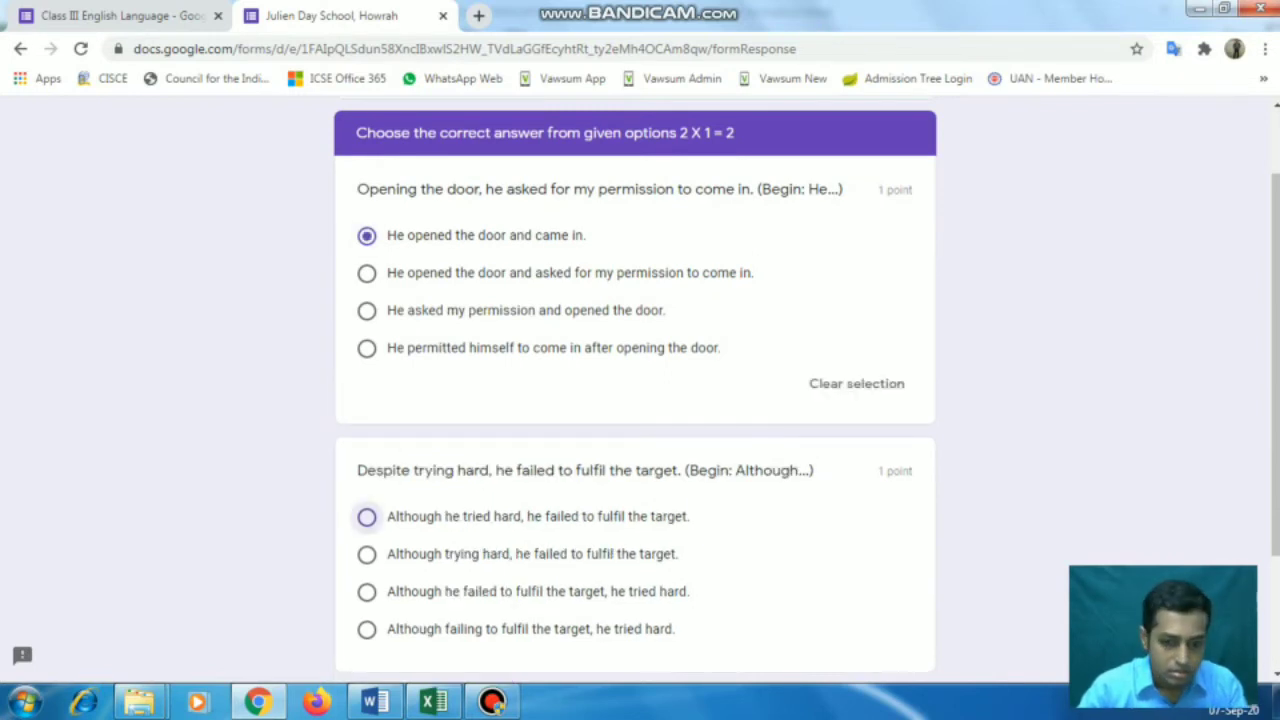
left_click(366, 516)
scroll(366, 516, "down", 2)
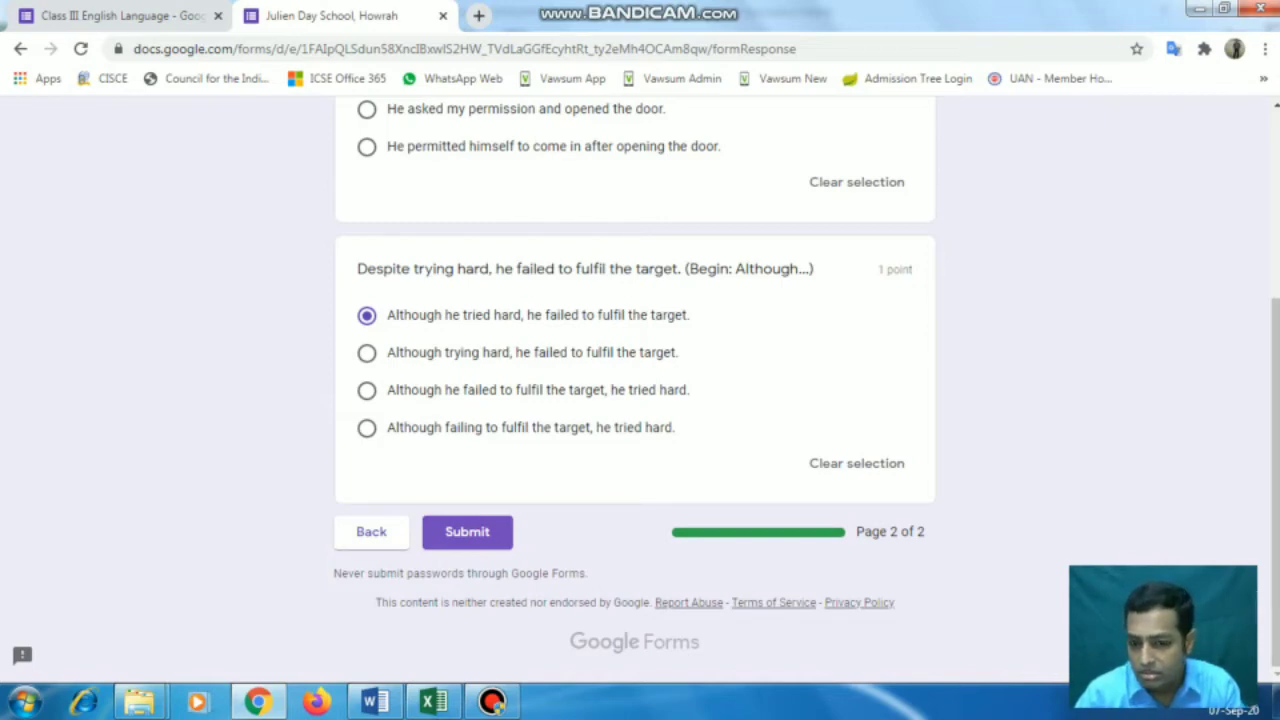
scroll(635, 400, "up", 3)
scroll(635, 400, "down", 3)
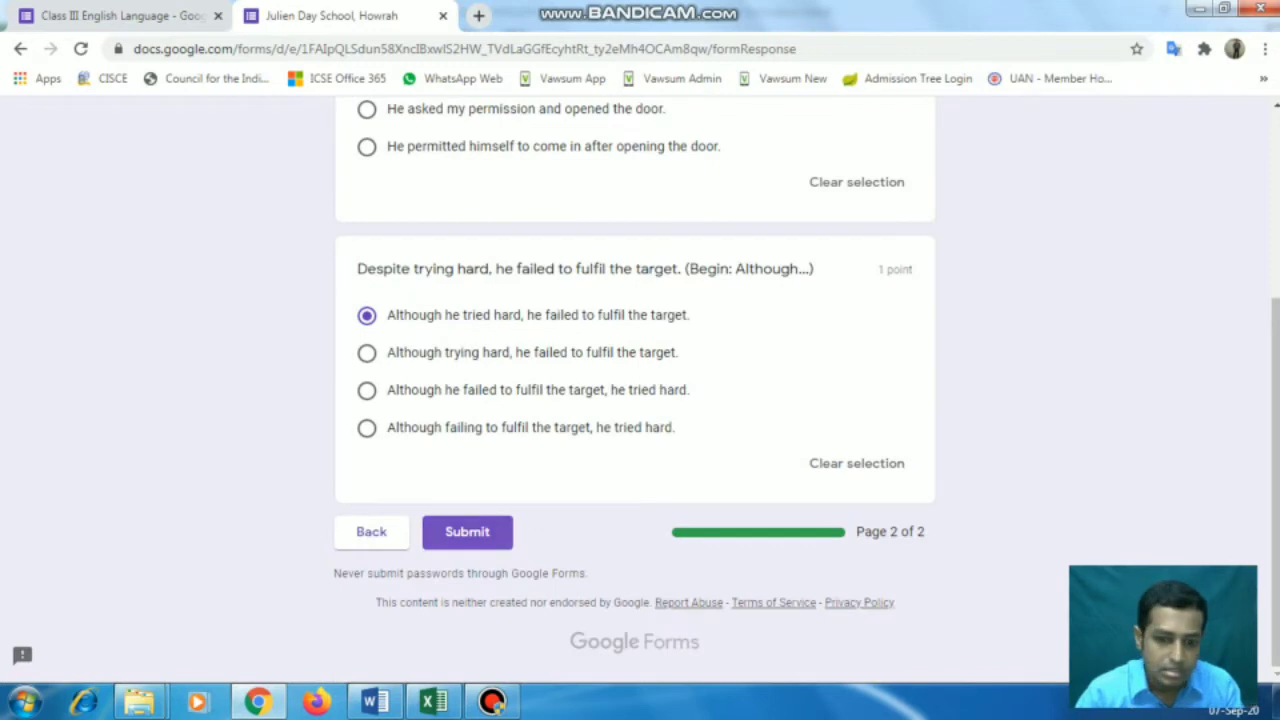
left_click(467, 531)
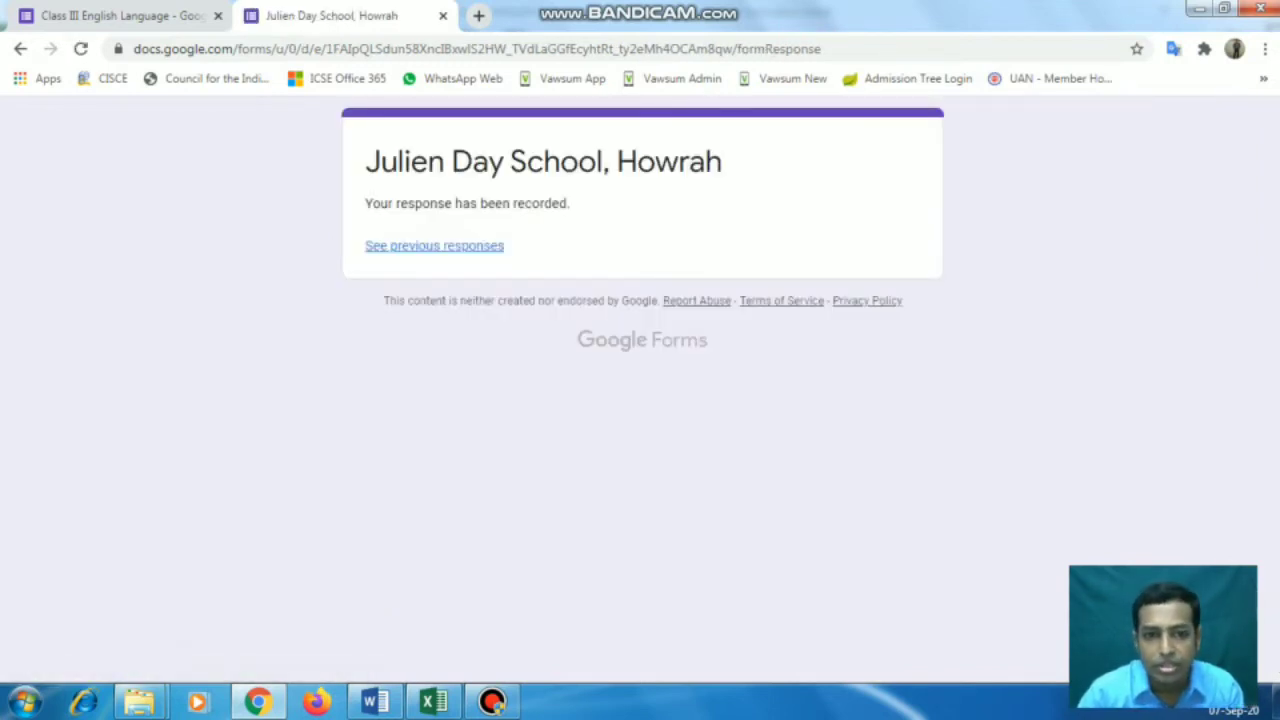
Open 'See previous responses' and scroll through the pie-chart summary
left_click(434, 245)
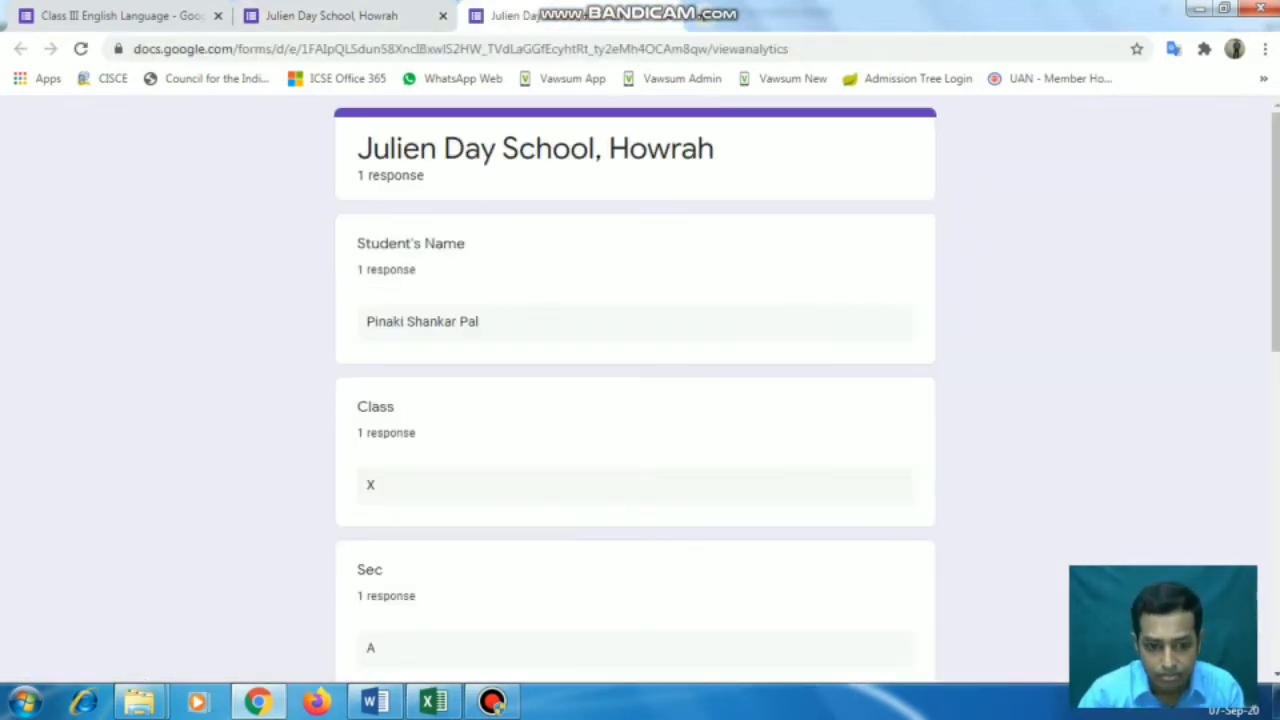
scroll(640, 400, "down", 2)
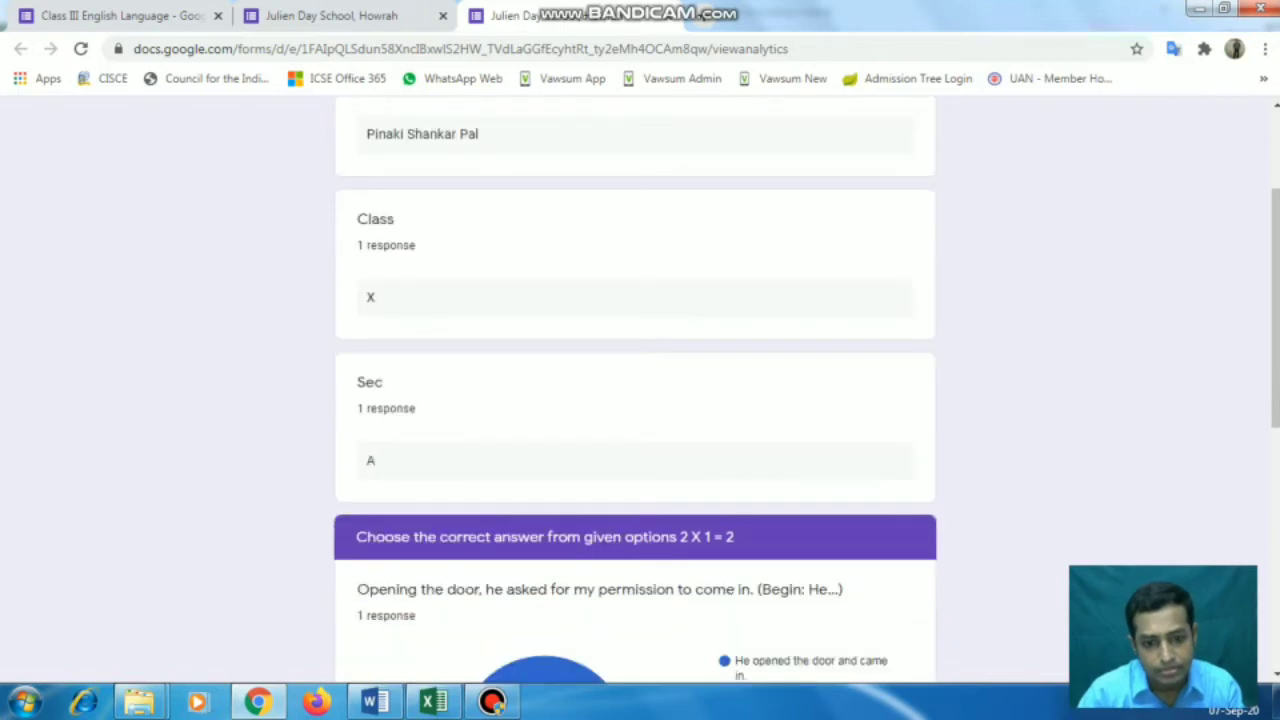
scroll(640, 400, "down", 6)
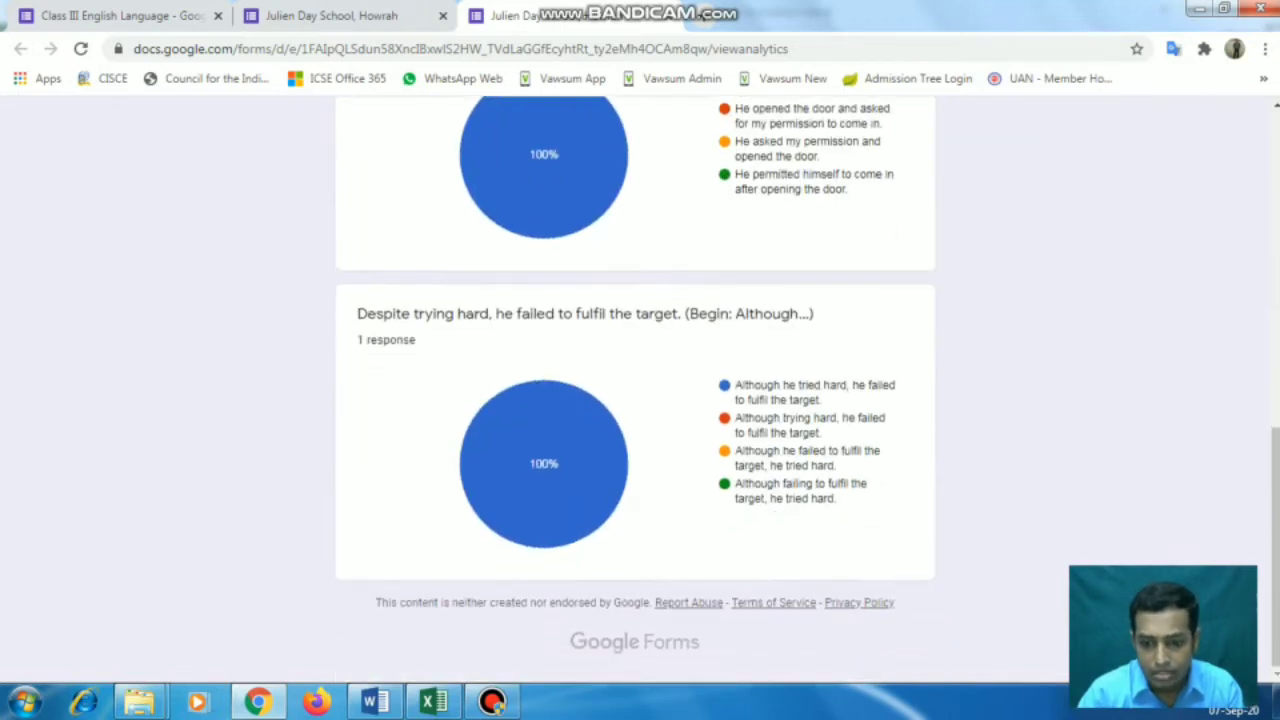
scroll(640, 400, "up", 6)
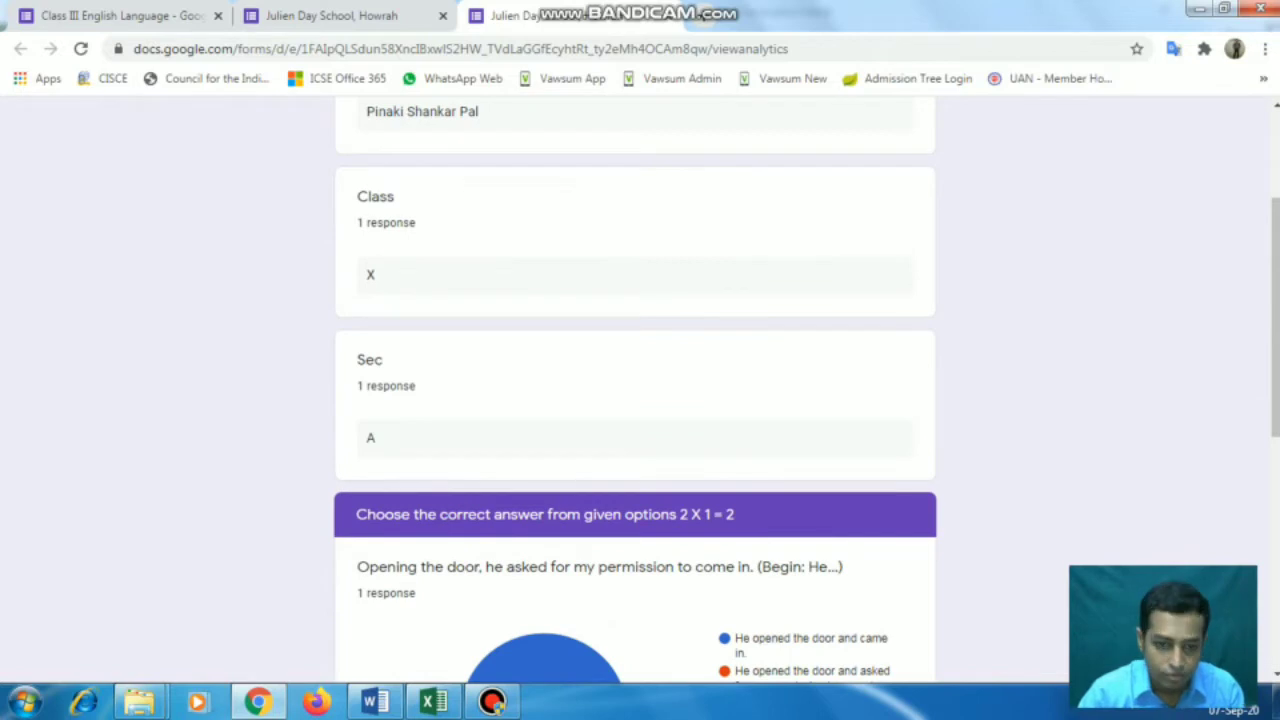
scroll(640, 400, "up", 2)
scroll(640, 400, "down", 5)
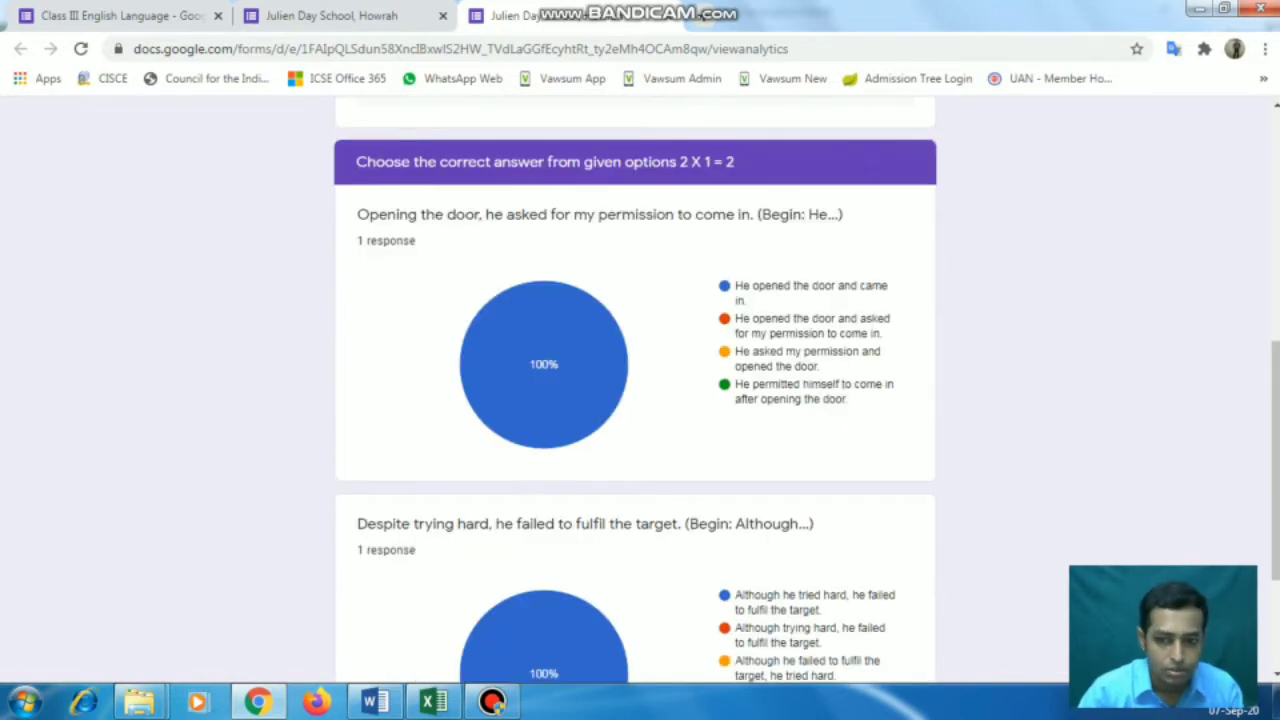
scroll(640, 400, "down", 2)
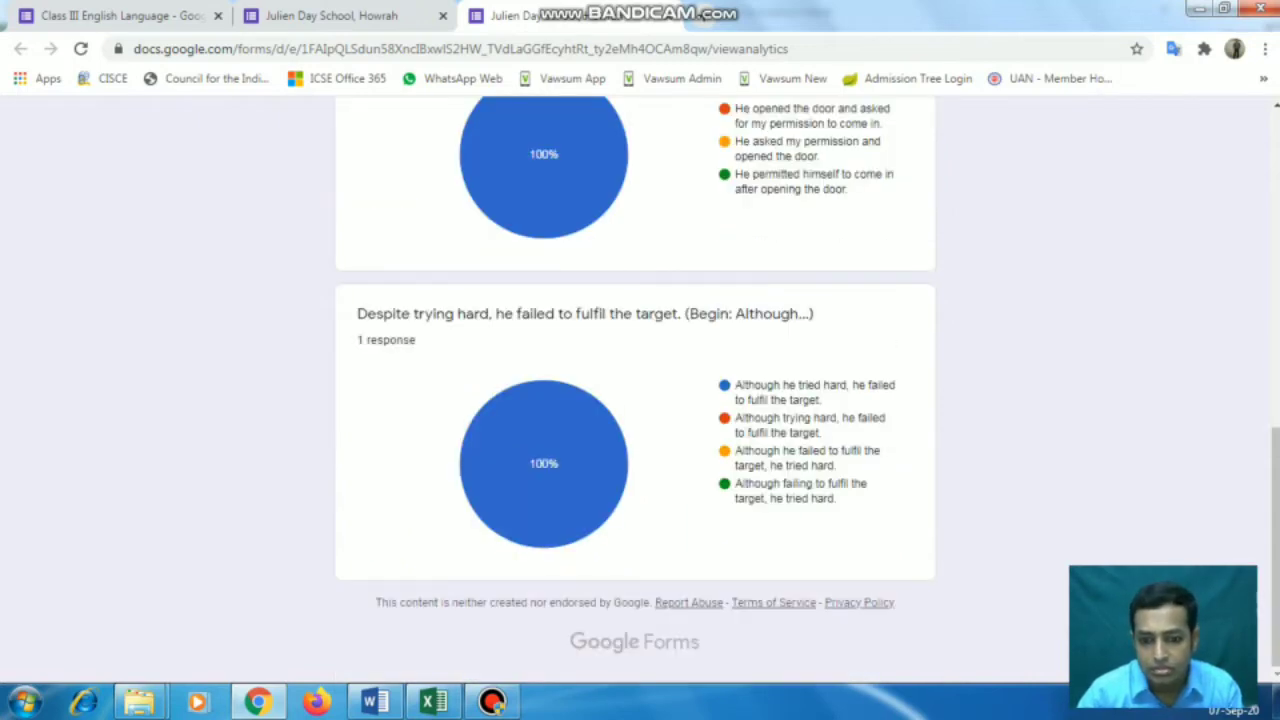
Check the Export Questions spreadsheet, then close the summary and confirmation tabs
left_click(433, 702)
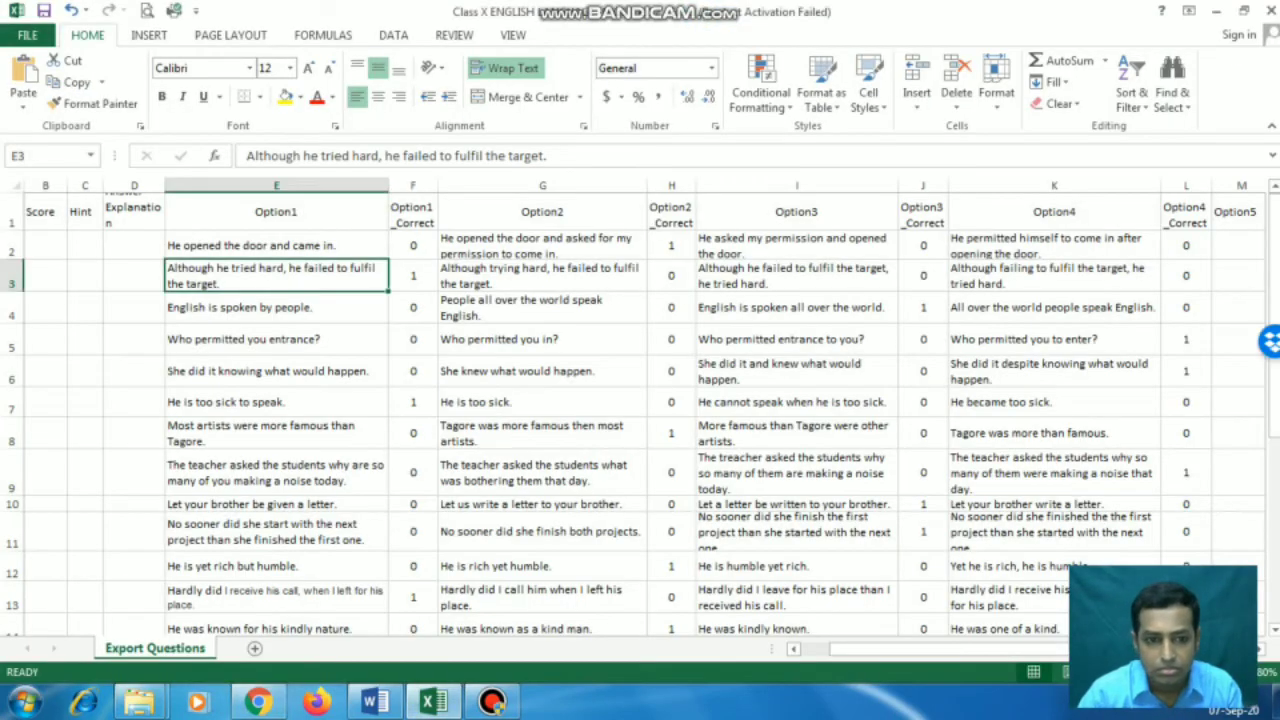
left_click(258, 702)
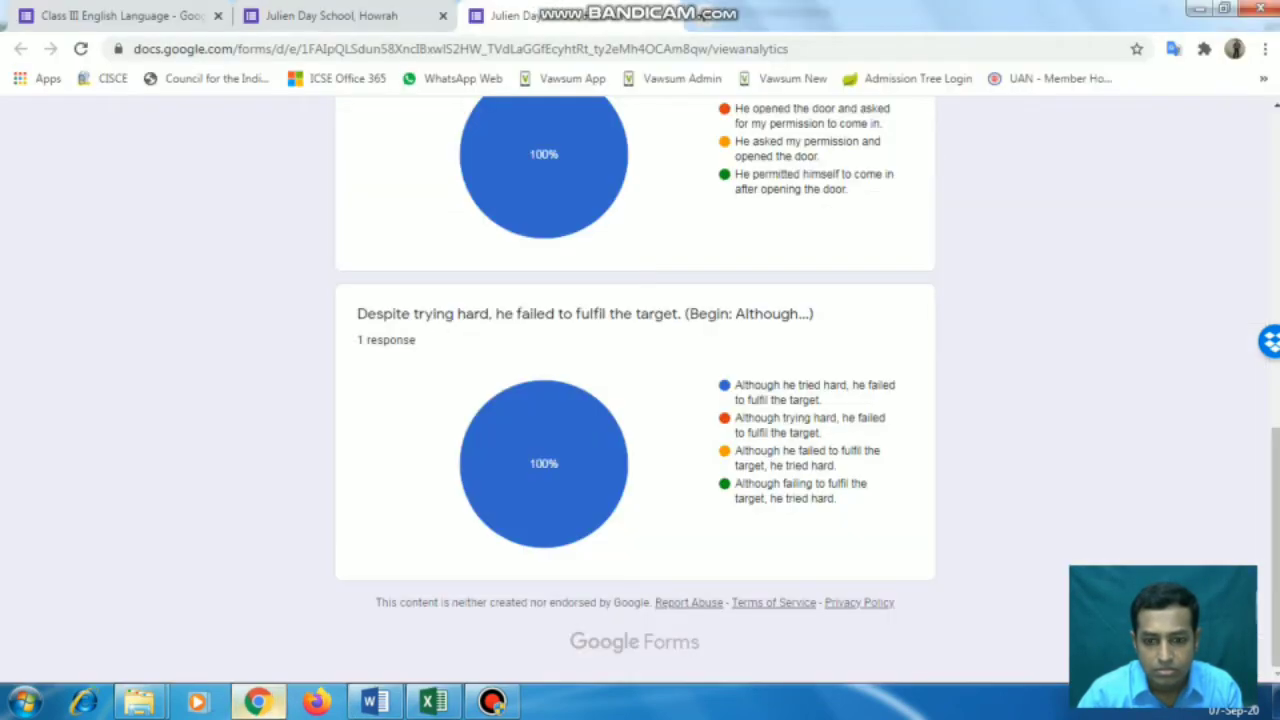
scroll(900, 318, "up", 8)
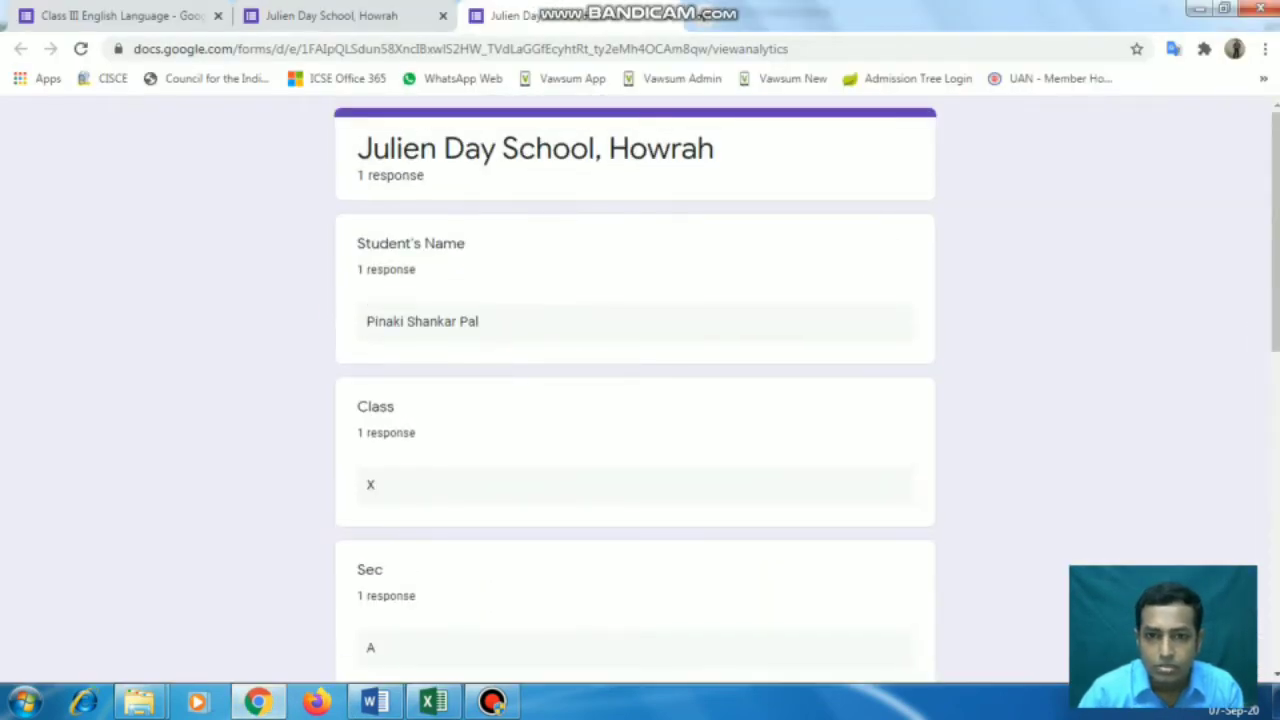
left_click(668, 16)
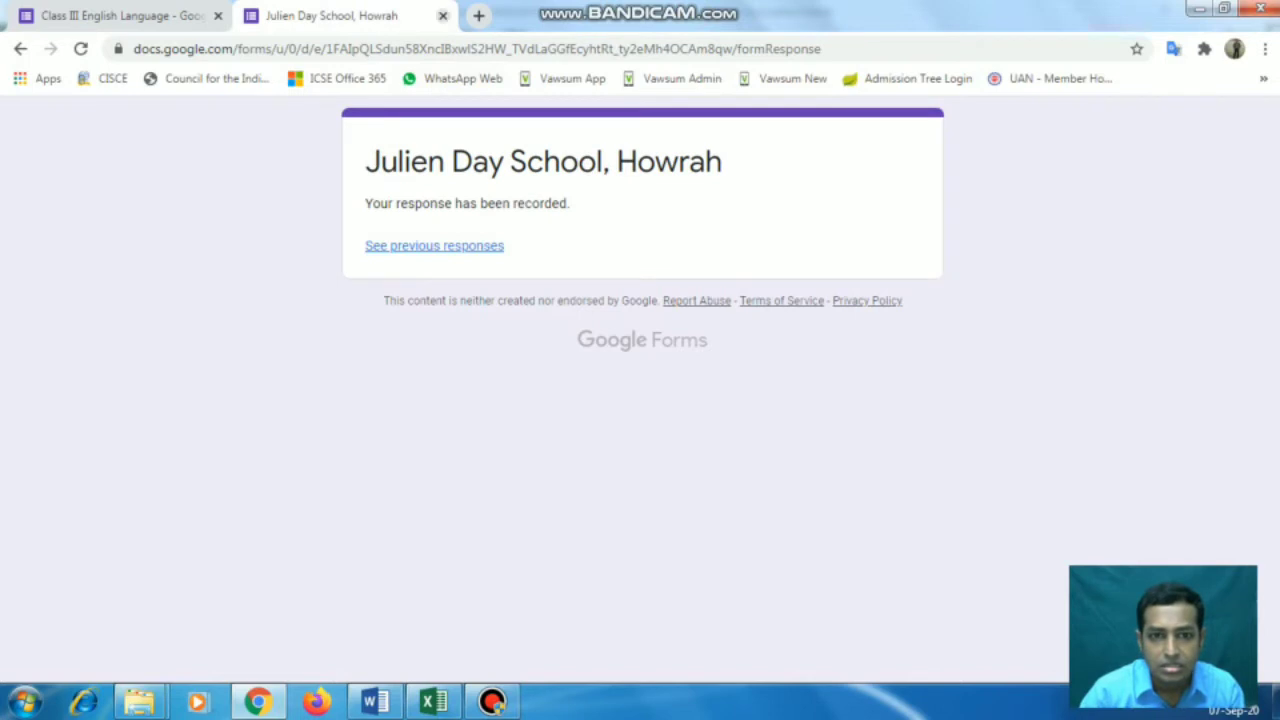
left_click(443, 16)
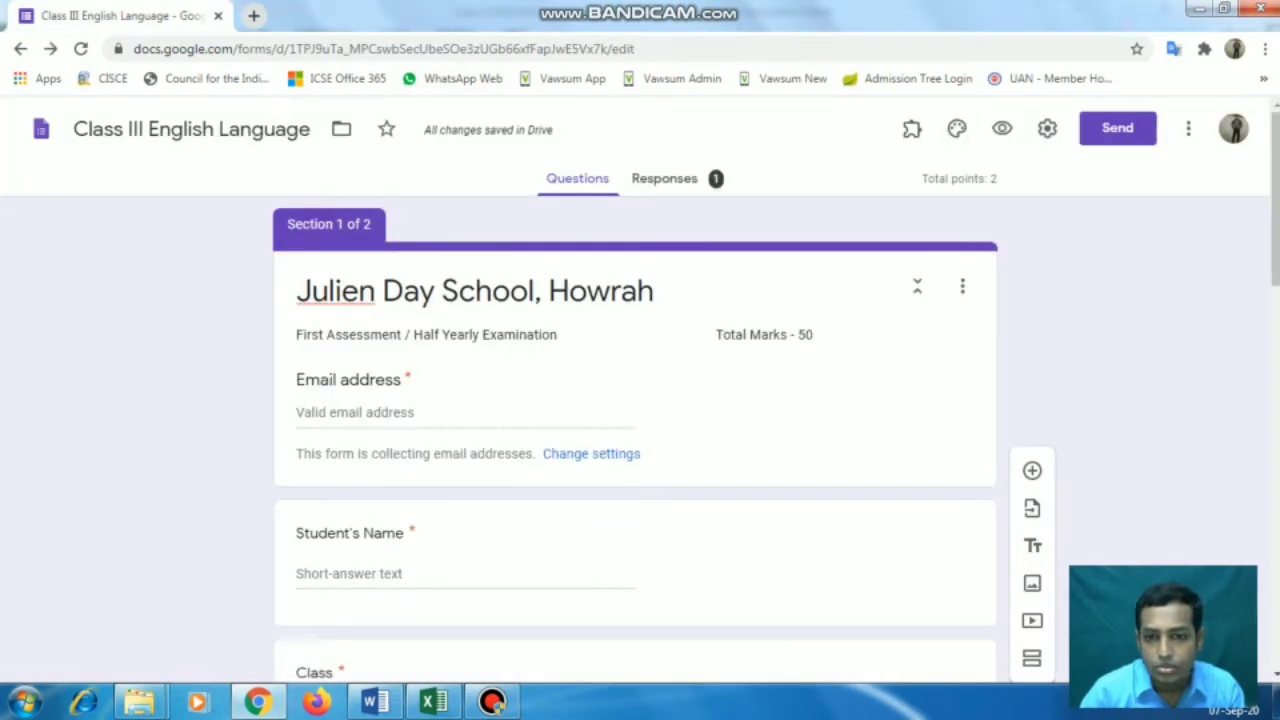
Open the Responses tab and view the single response individually
left_click(664, 178)
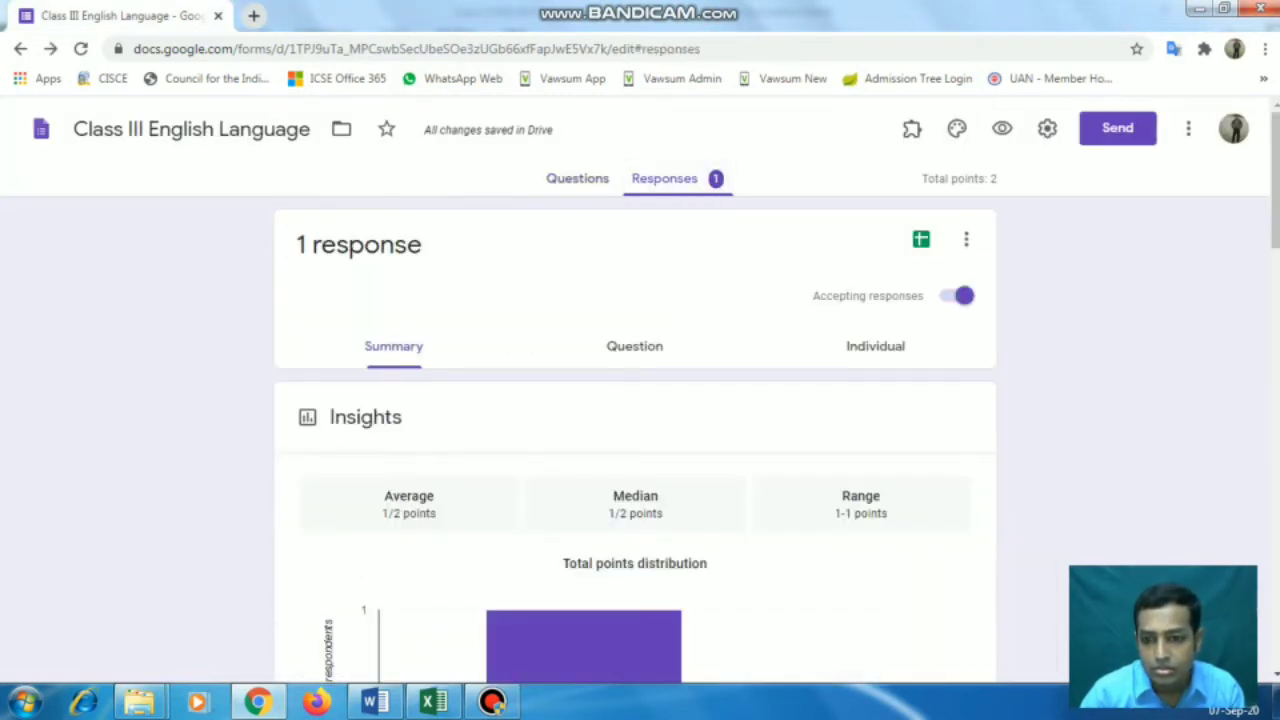
left_click(875, 346)
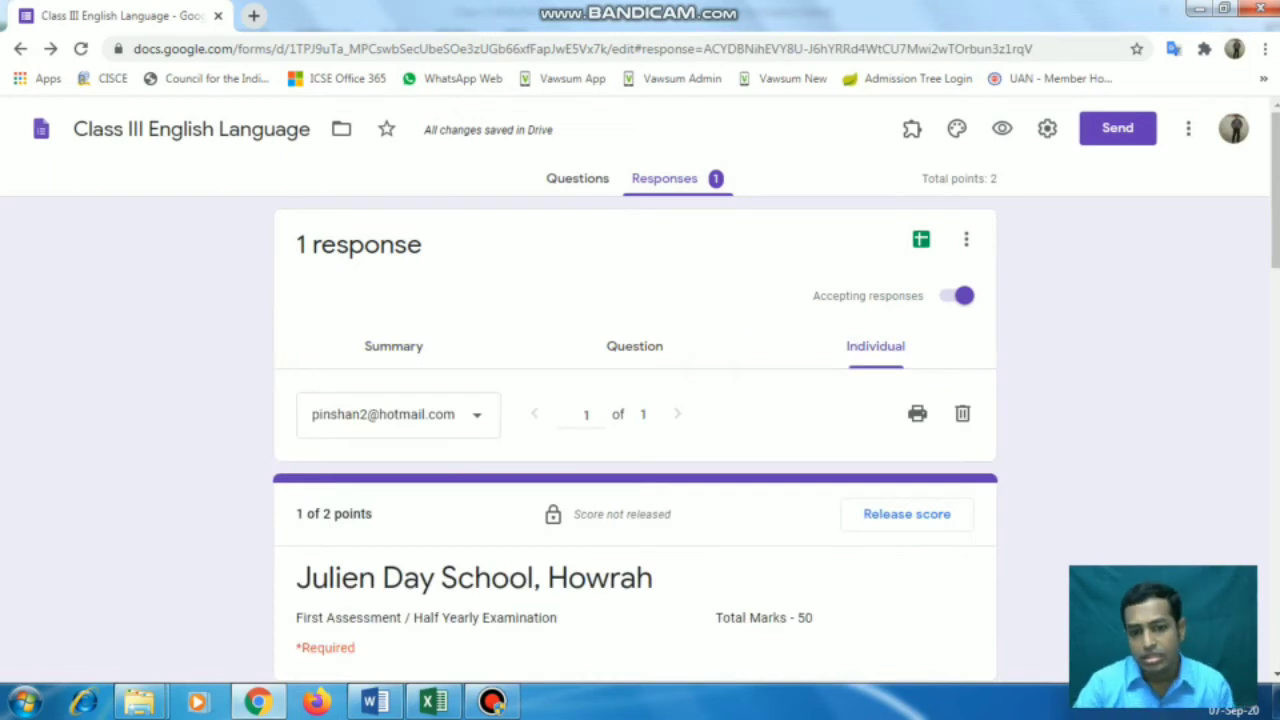
scroll(640, 400, "down", 2)
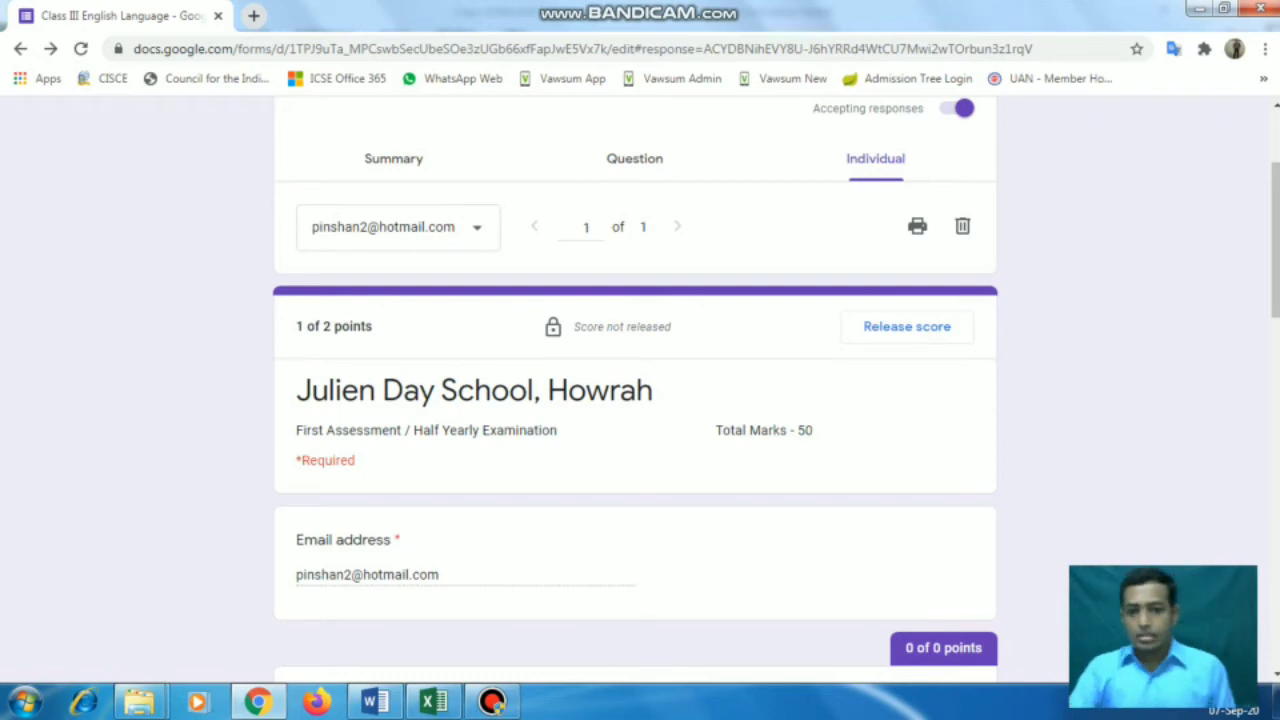
scroll(636, 400, "down", 4)
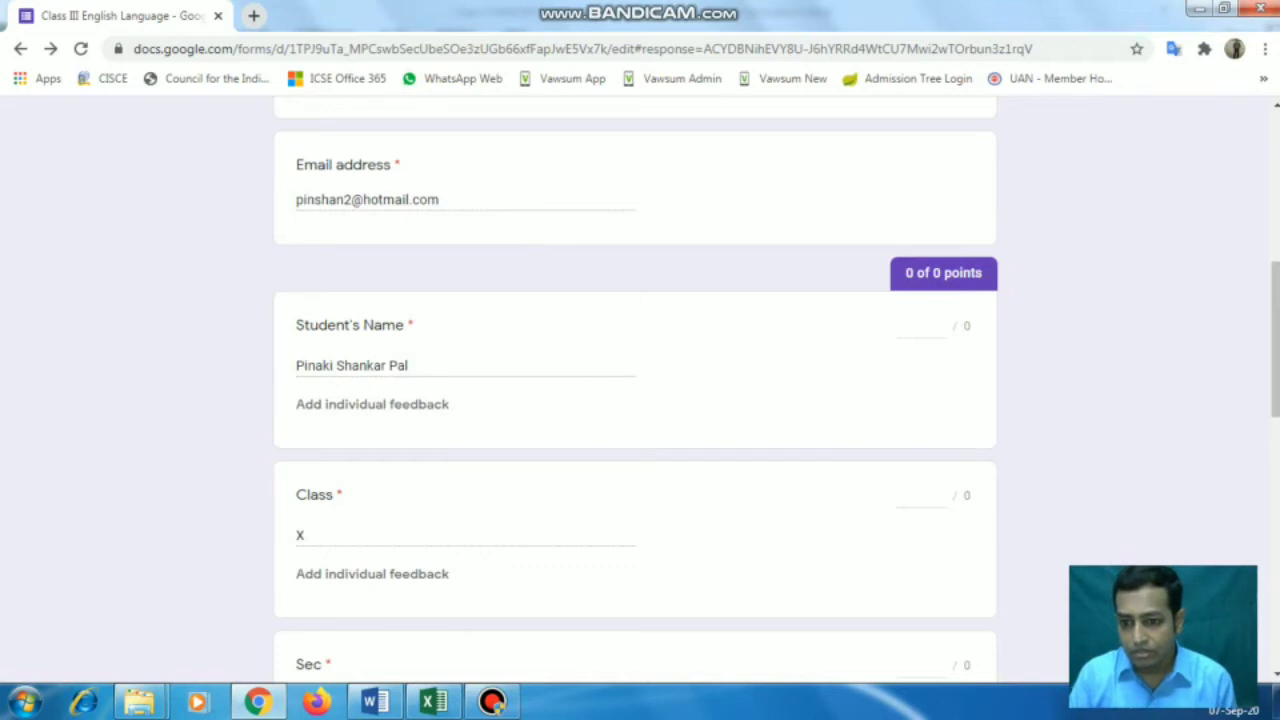
Review the points boxes for each graded answer, totalling 1 of 2 points
left_click(914, 326)
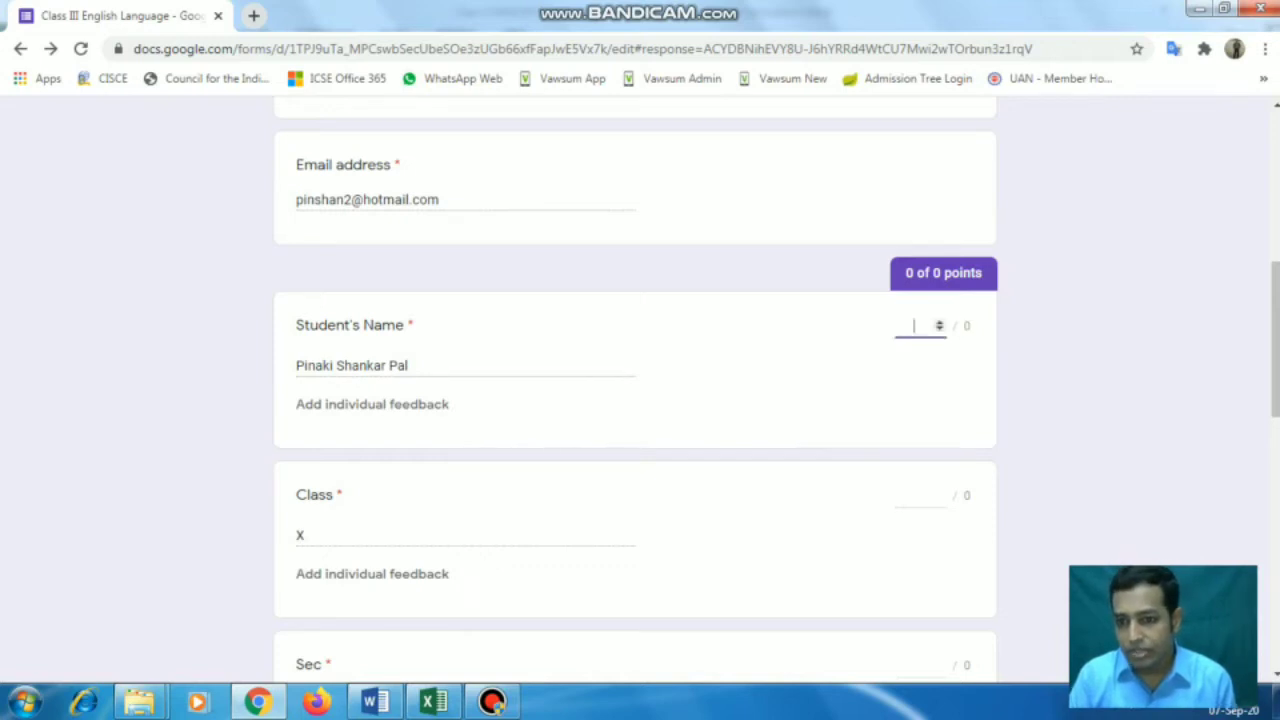
scroll(636, 400, "down", 5)
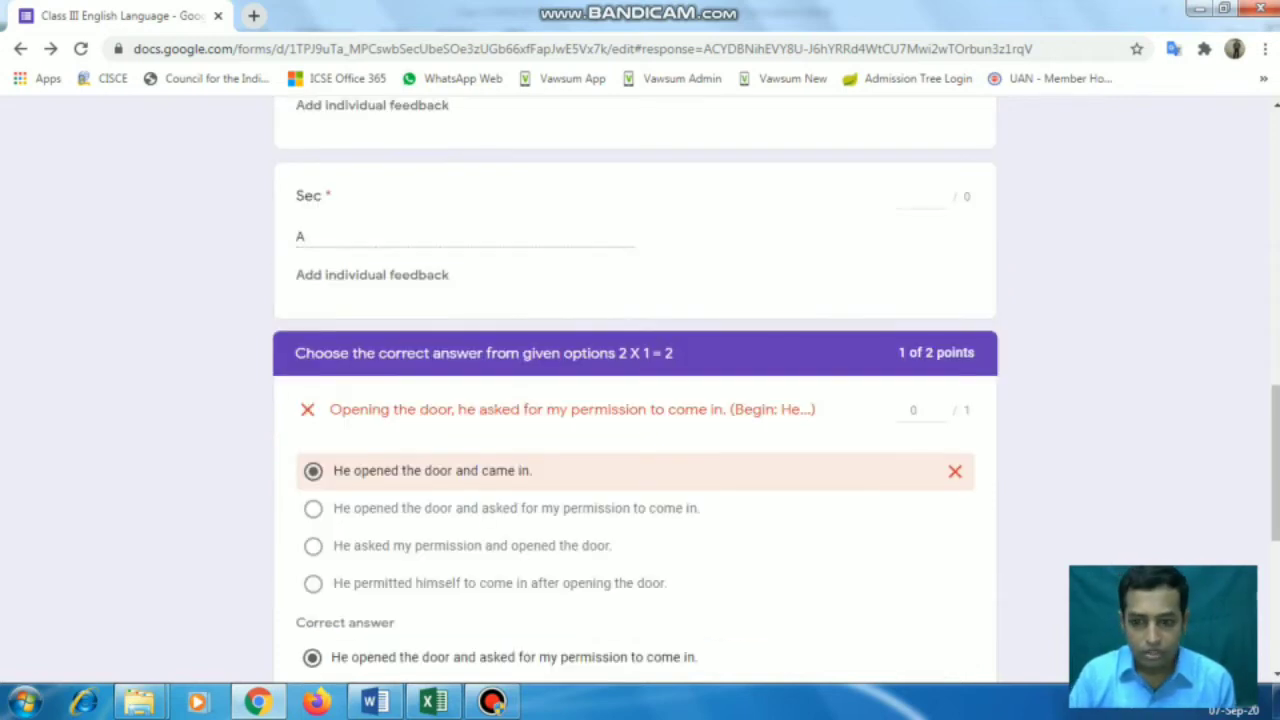
scroll(636, 400, "down", 2)
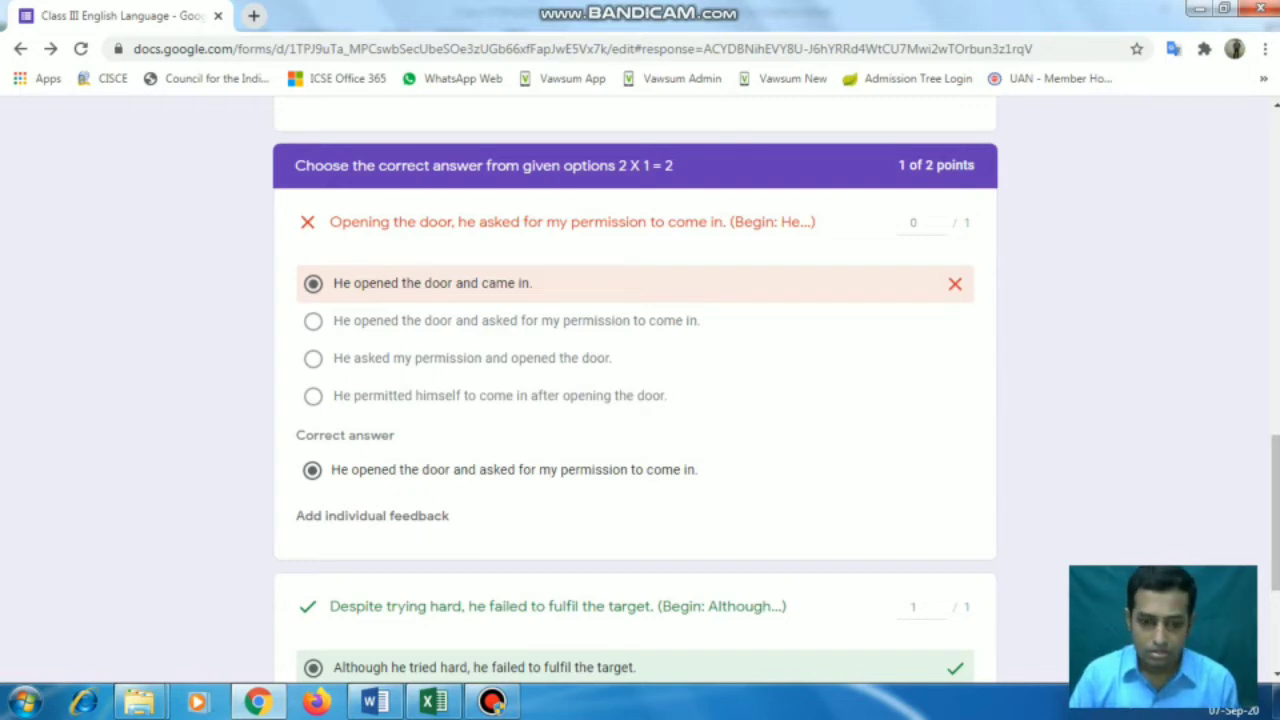
scroll(635, 400, "down", 1)
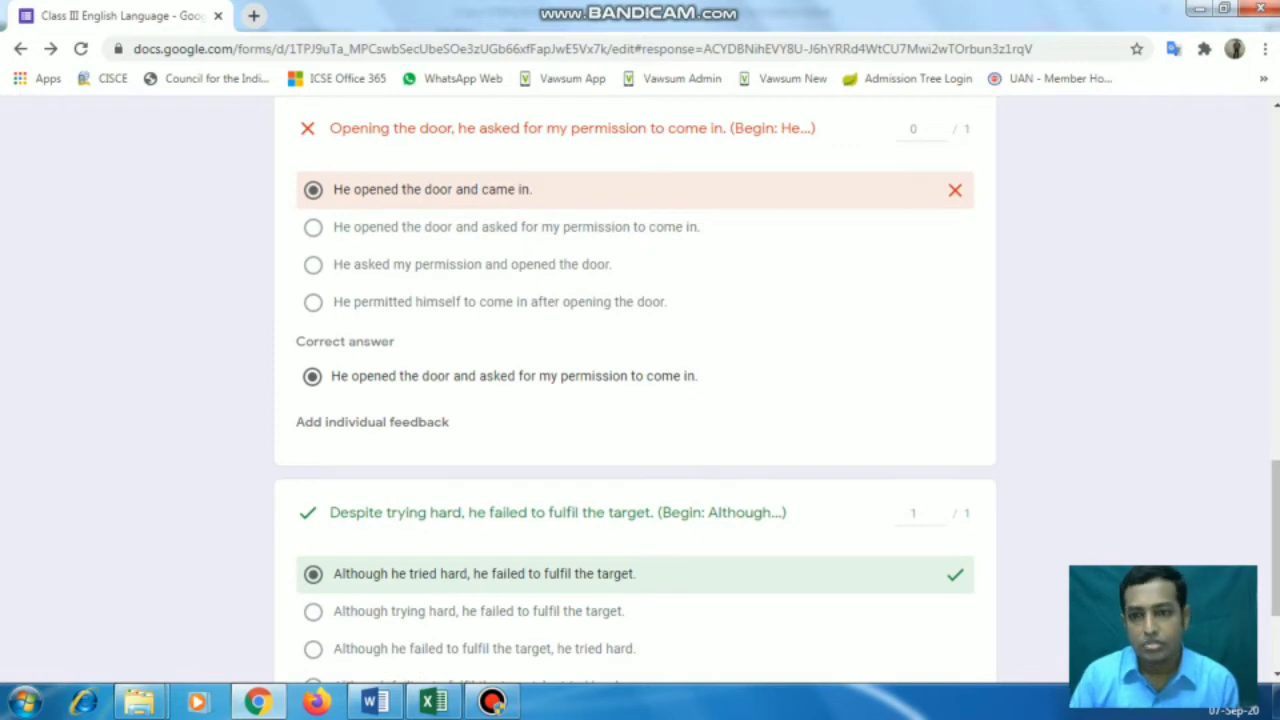
left_click(912, 129)
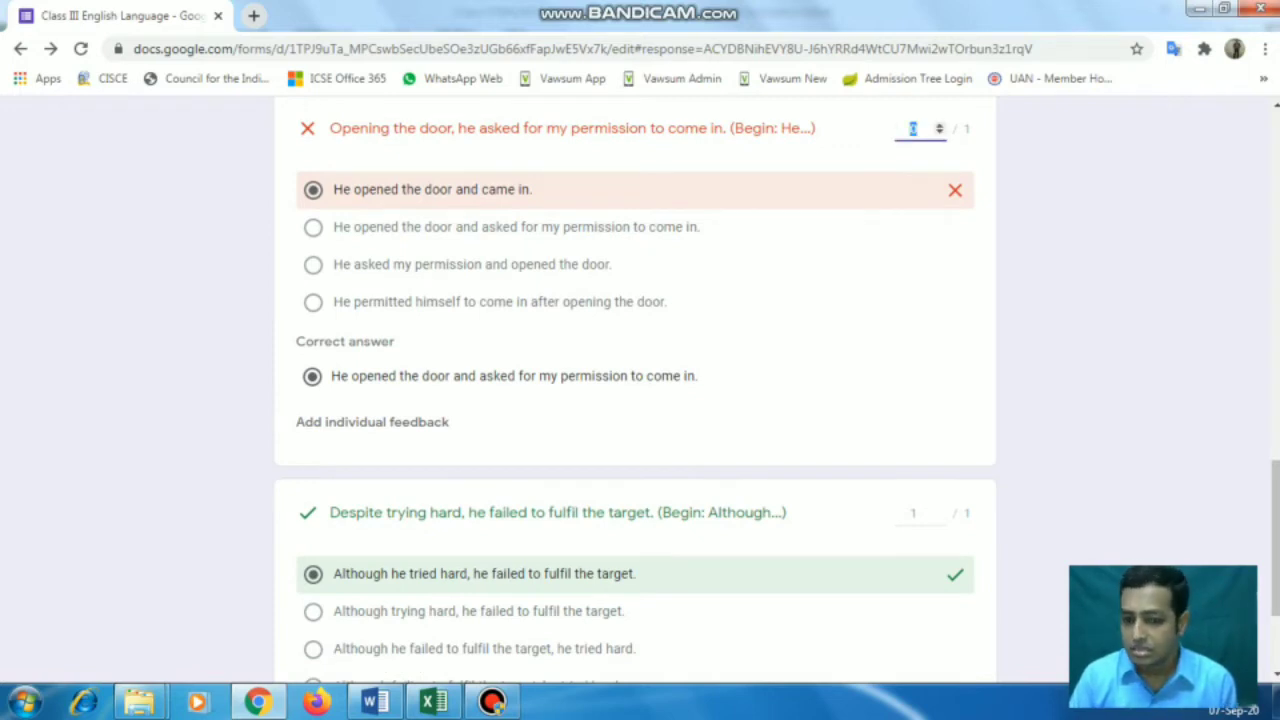
scroll(635, 400, "down", 2)
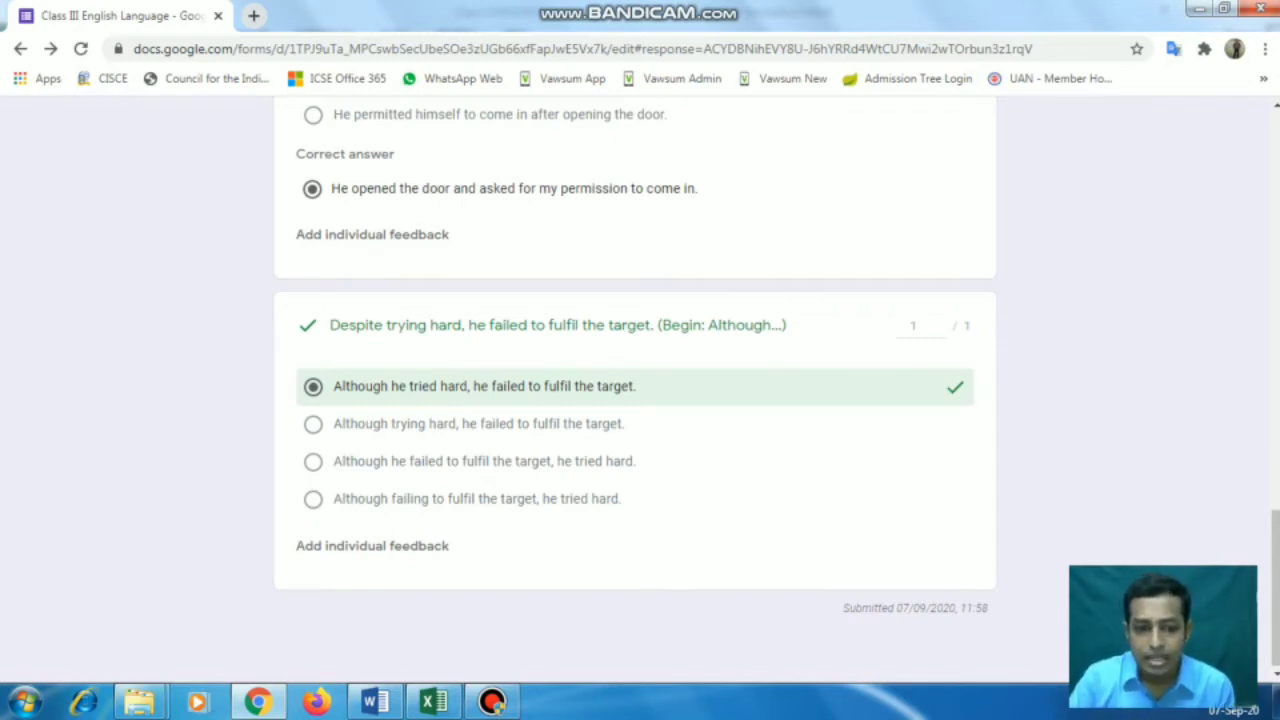
scroll(635, 400, "up", 3)
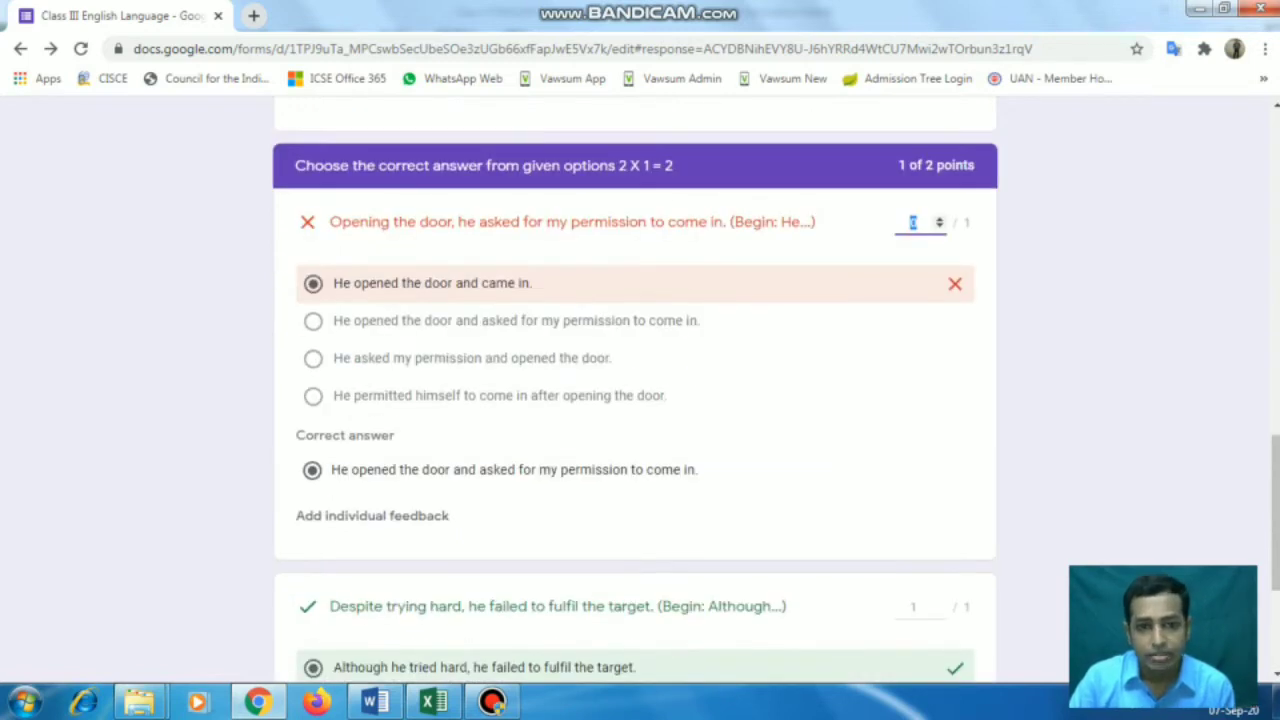
scroll(635, 400, "down", 3)
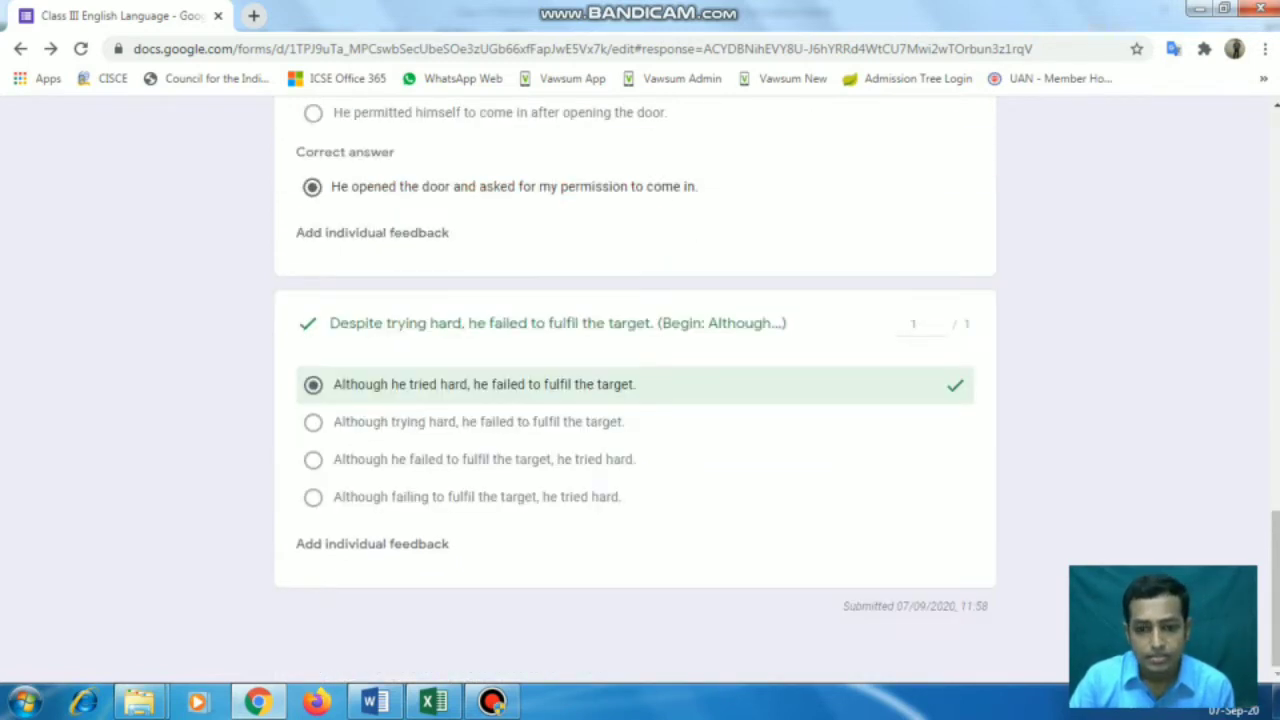
scroll(635, 400, "up", 15)
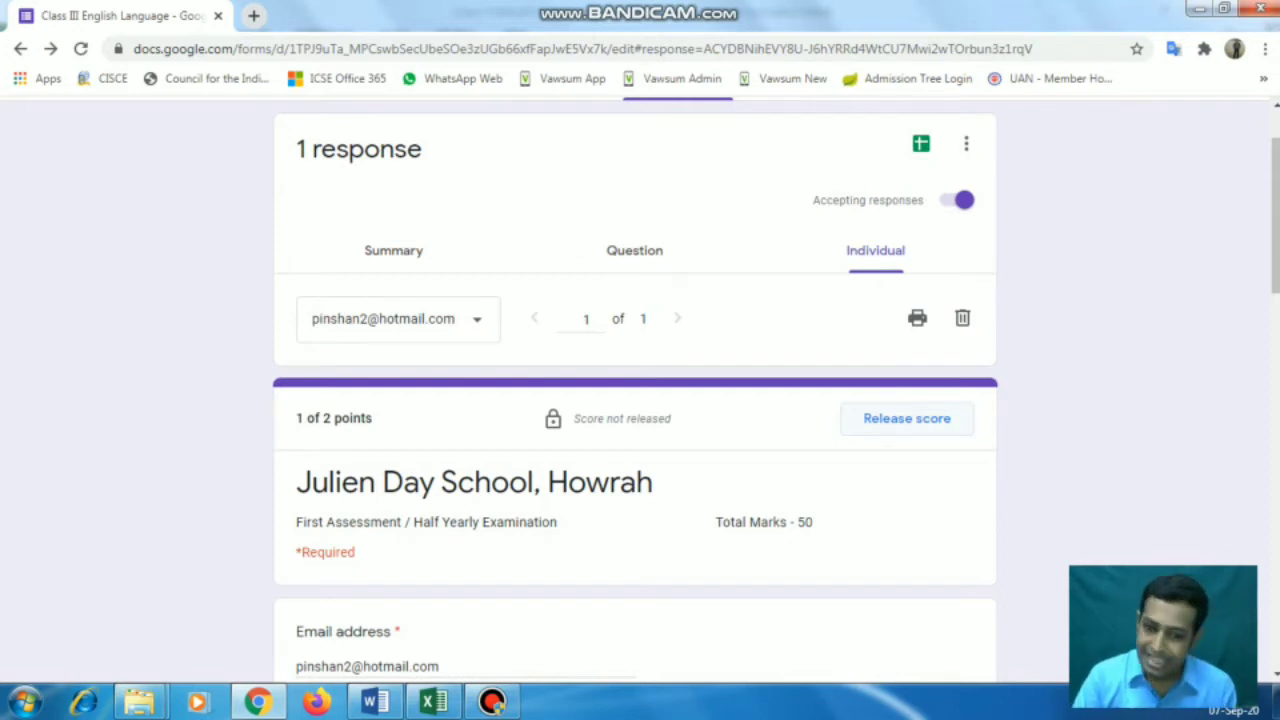
scroll(635, 400, "down", 5)
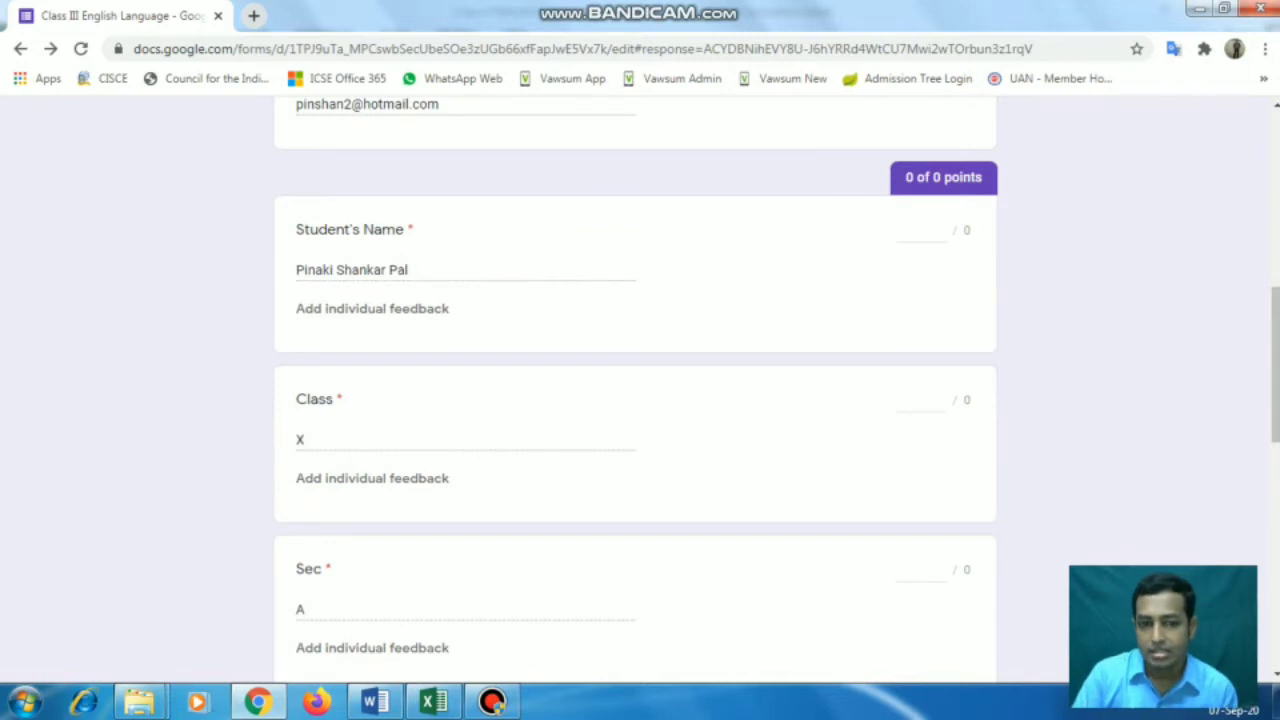
scroll(635, 400, "up", 5)
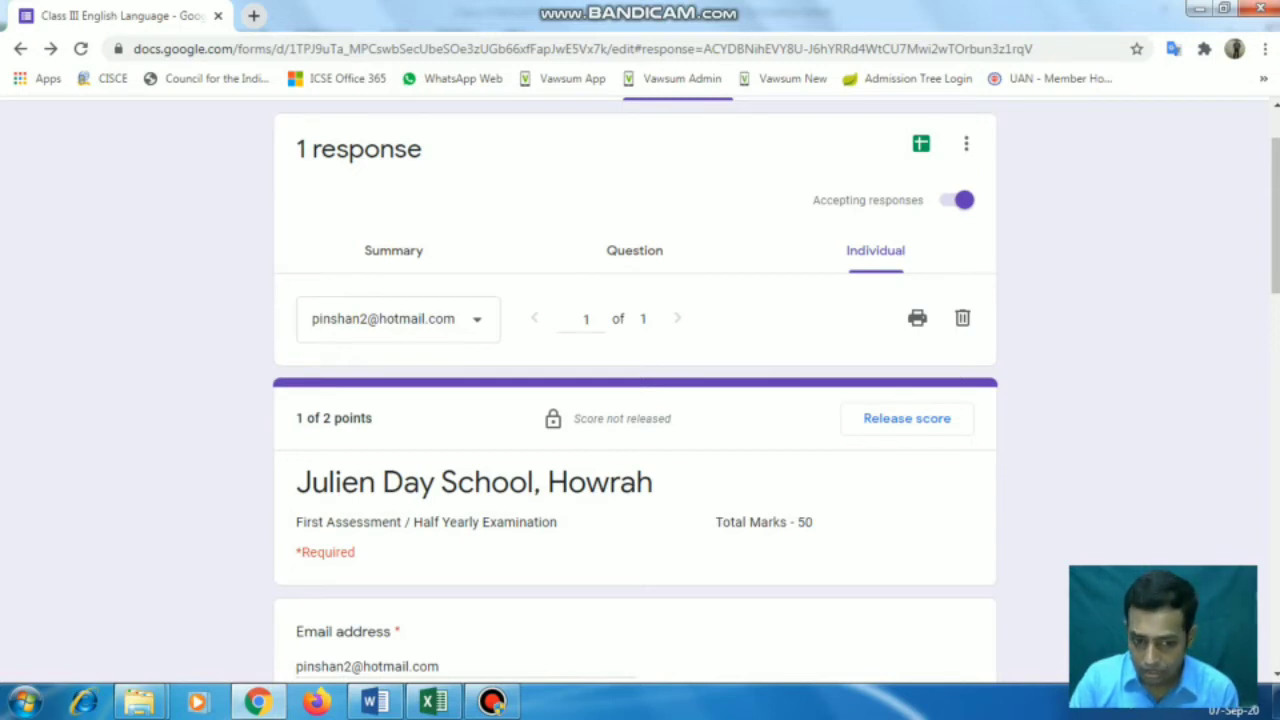
Release the respondent's 1-of-2-point score and email it to them
double_click(326, 418)
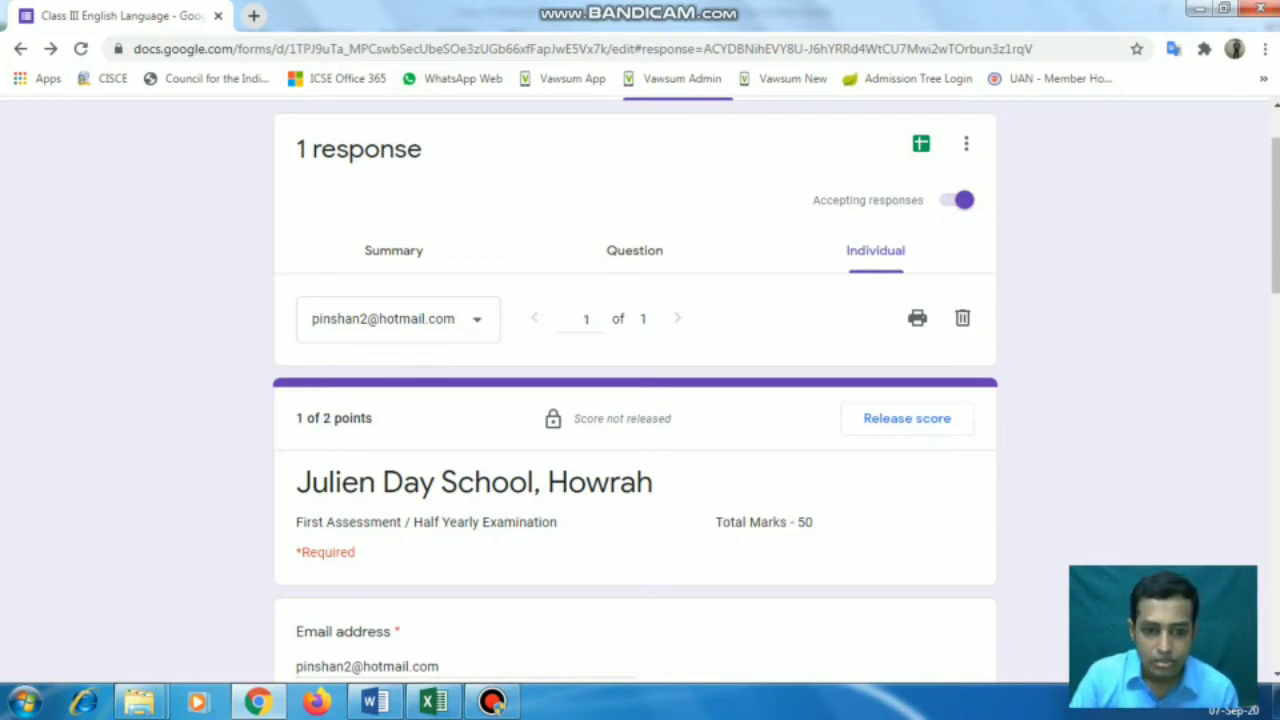
double_click(299, 418)
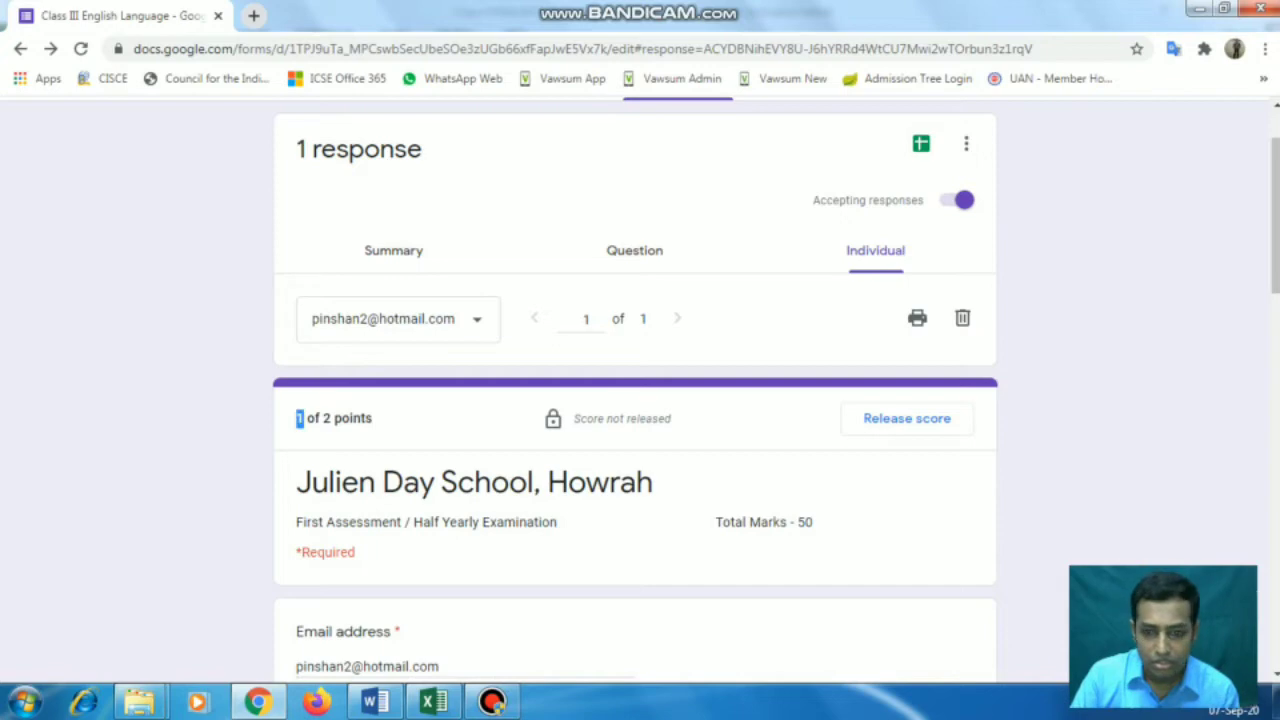
left_click(907, 418)
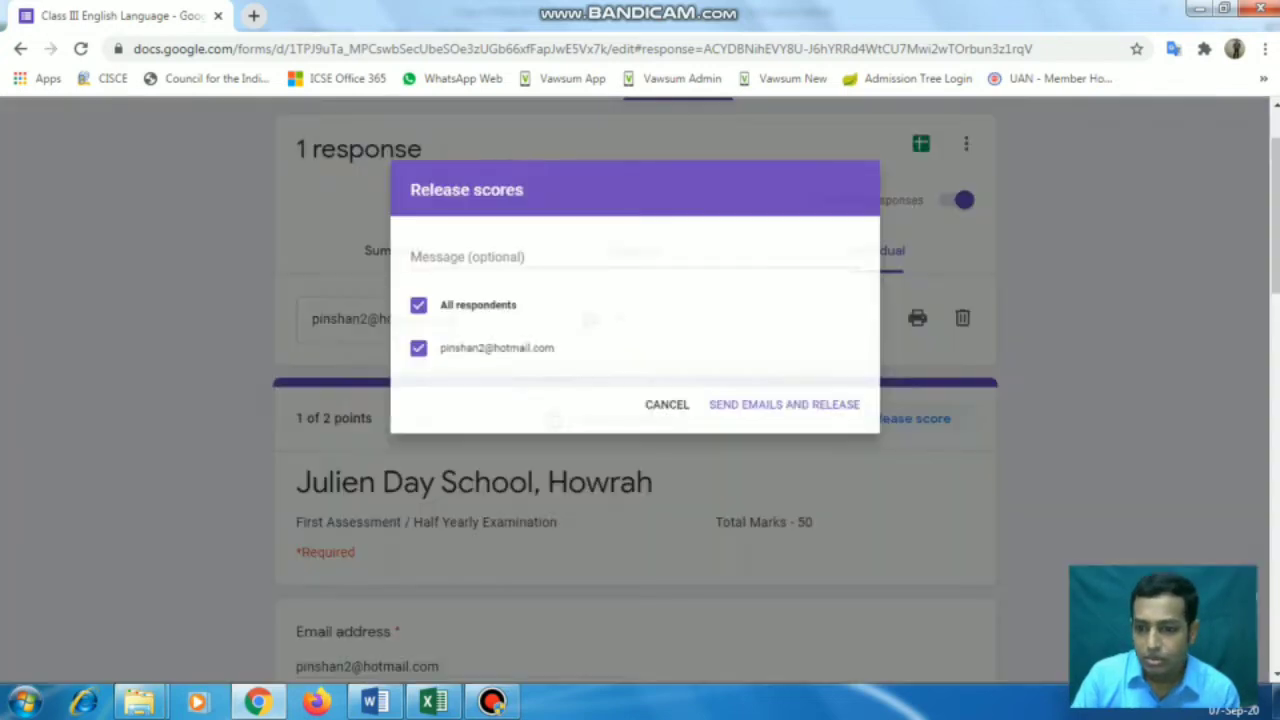
left_click(803, 418)
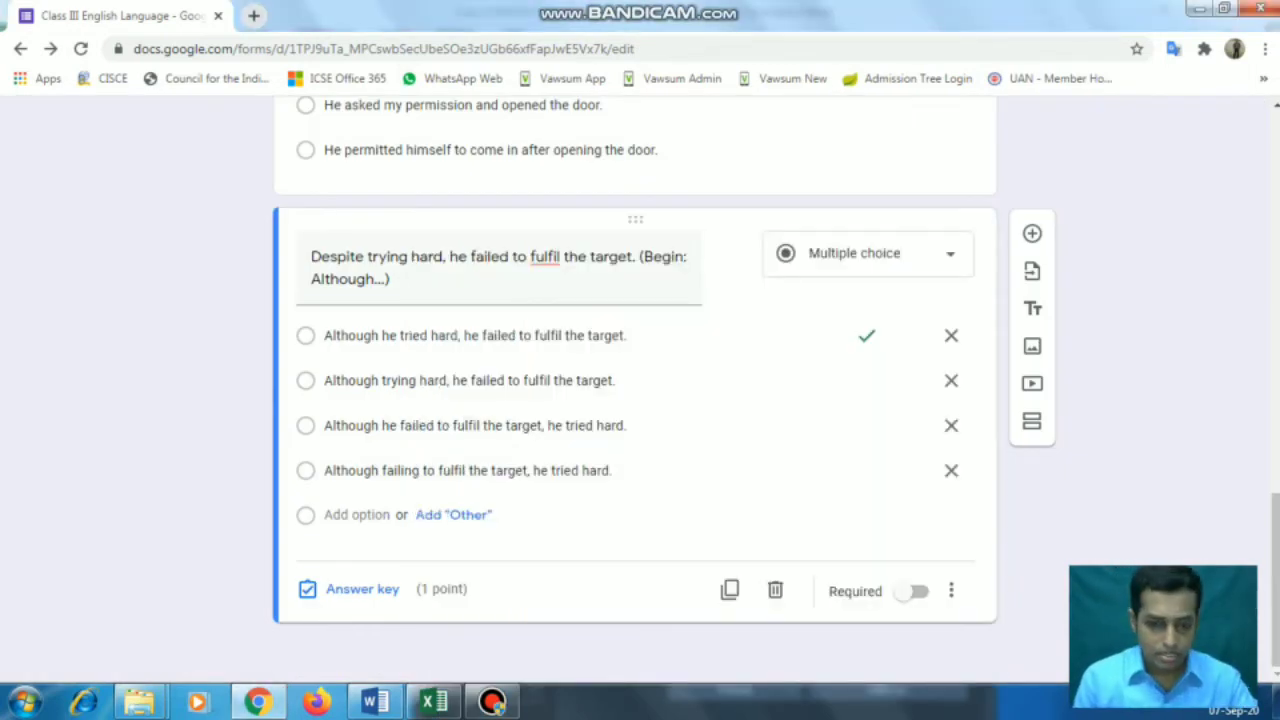
Find the 'Despite trying hard…' question in section 2 and open its type dropdown
scroll(635, 390, "up", 15)
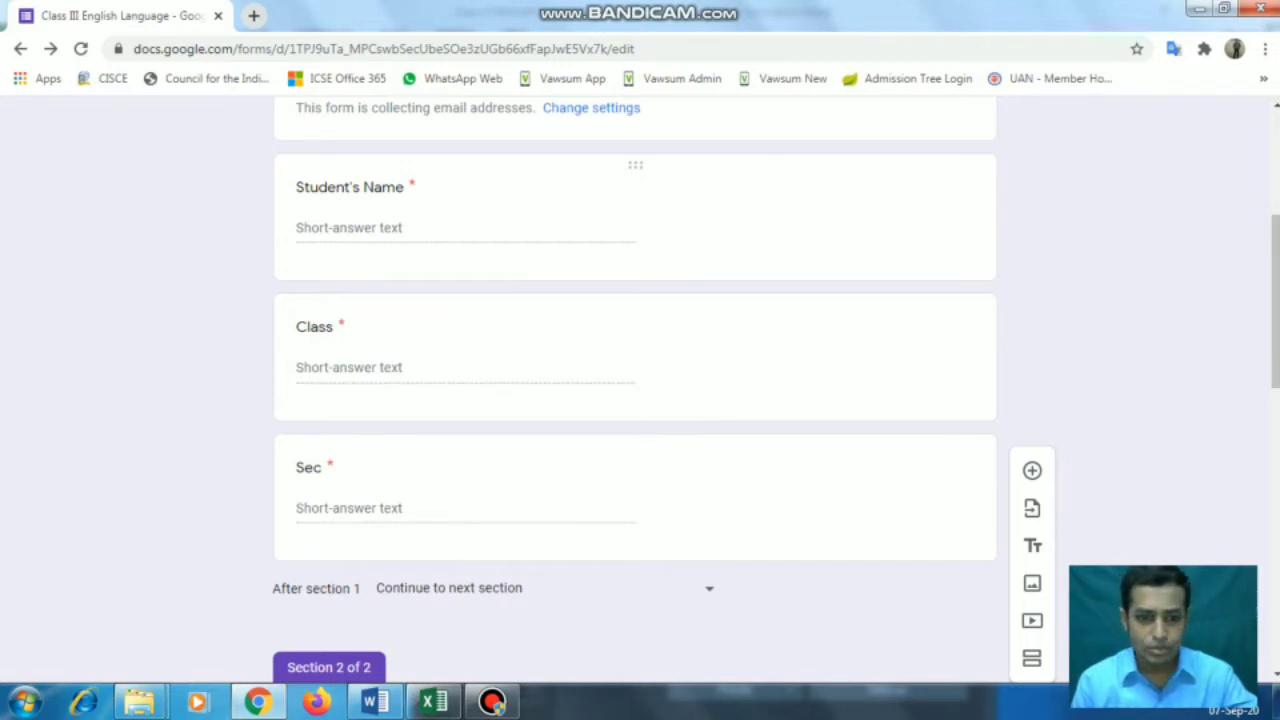
scroll(635, 390, "up", 2)
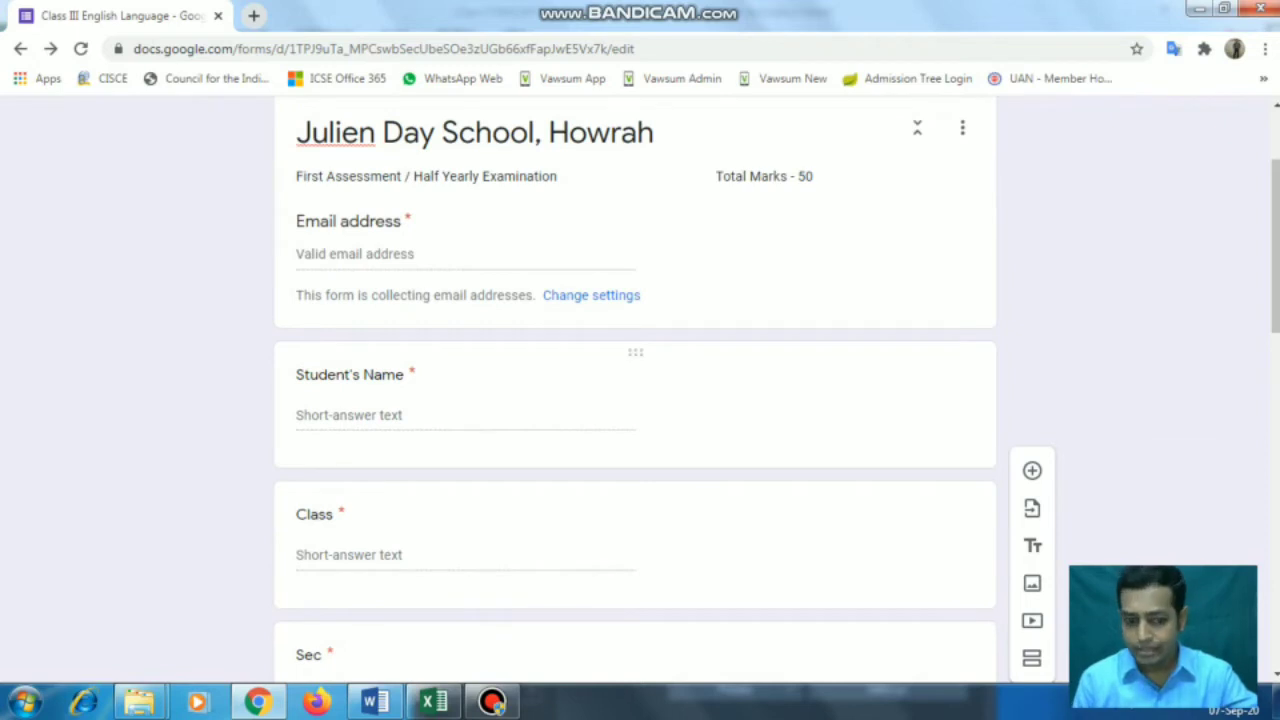
scroll(635, 390, "down", 8)
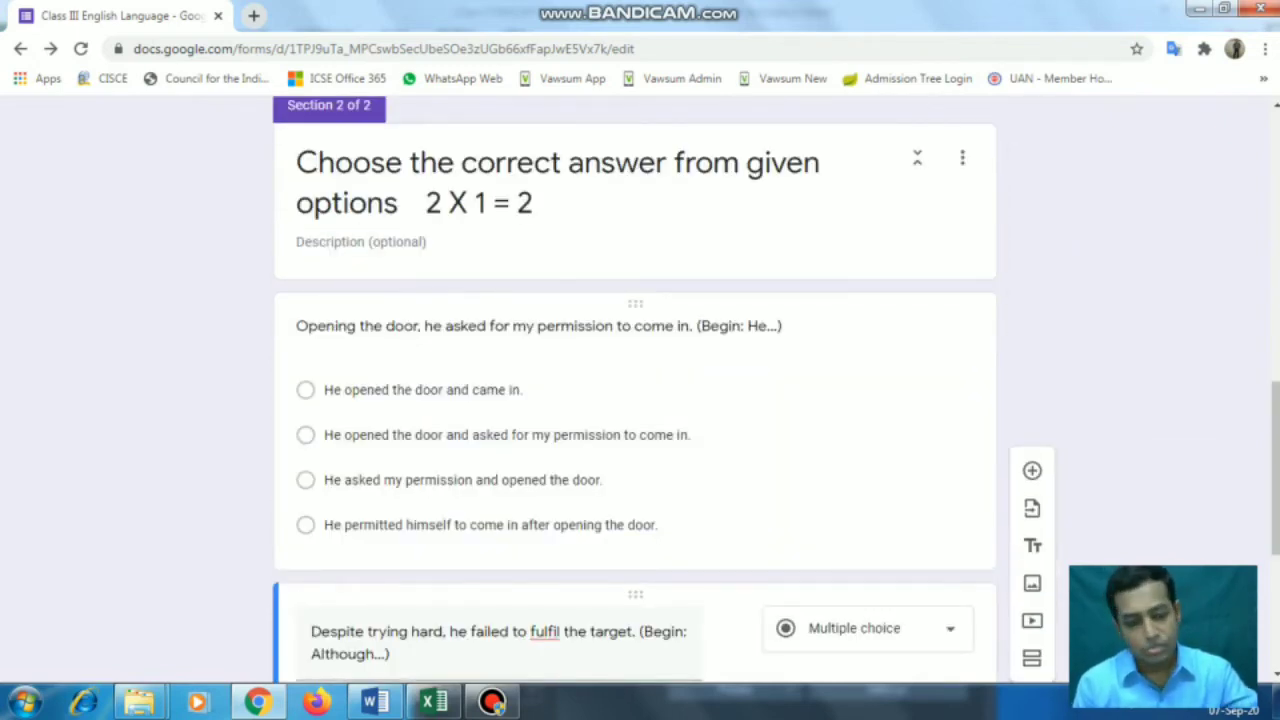
scroll(635, 390, "down", 4)
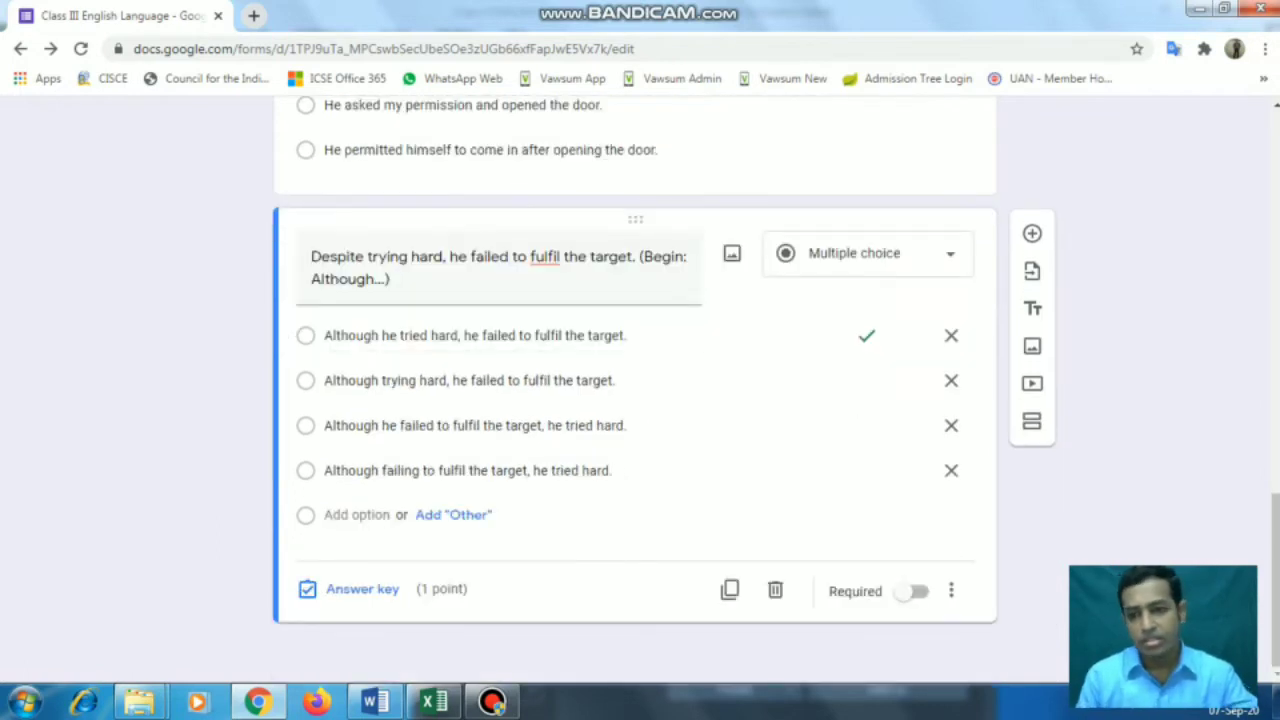
left_click(867, 253)
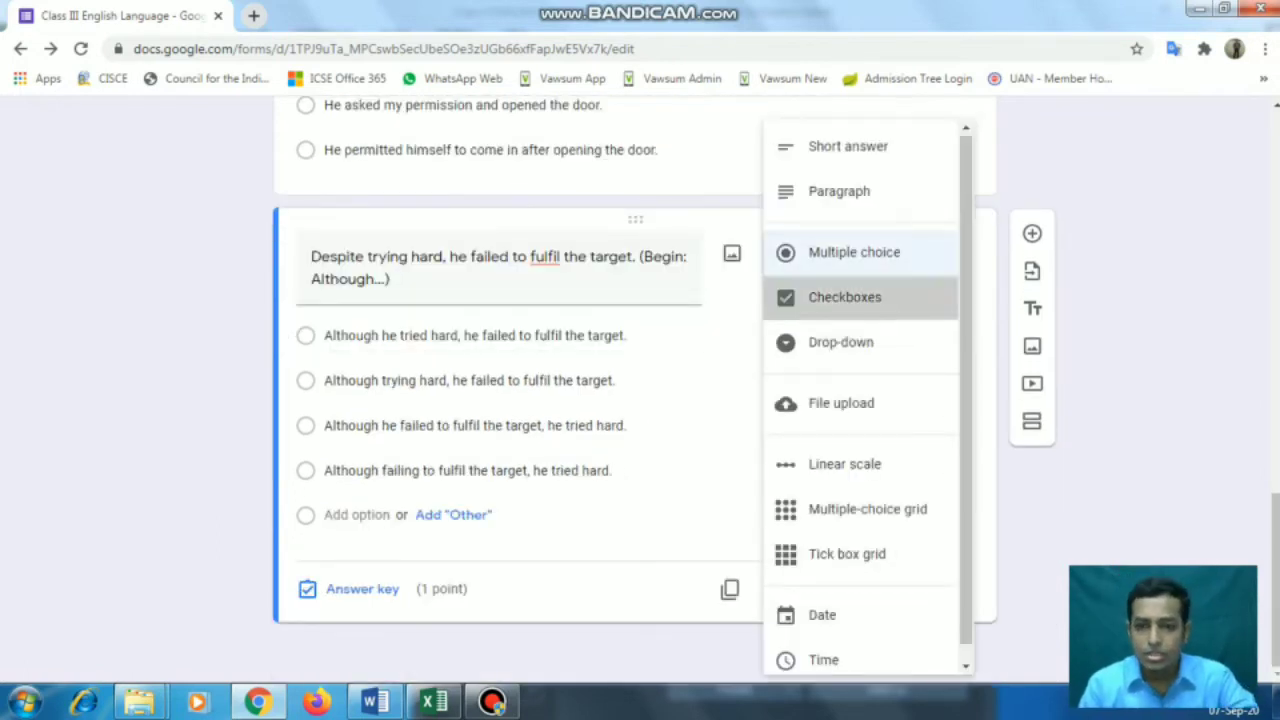
Switch the question to Checkboxes and review its answer key, leaving only the first option correct
left_click(845, 297)
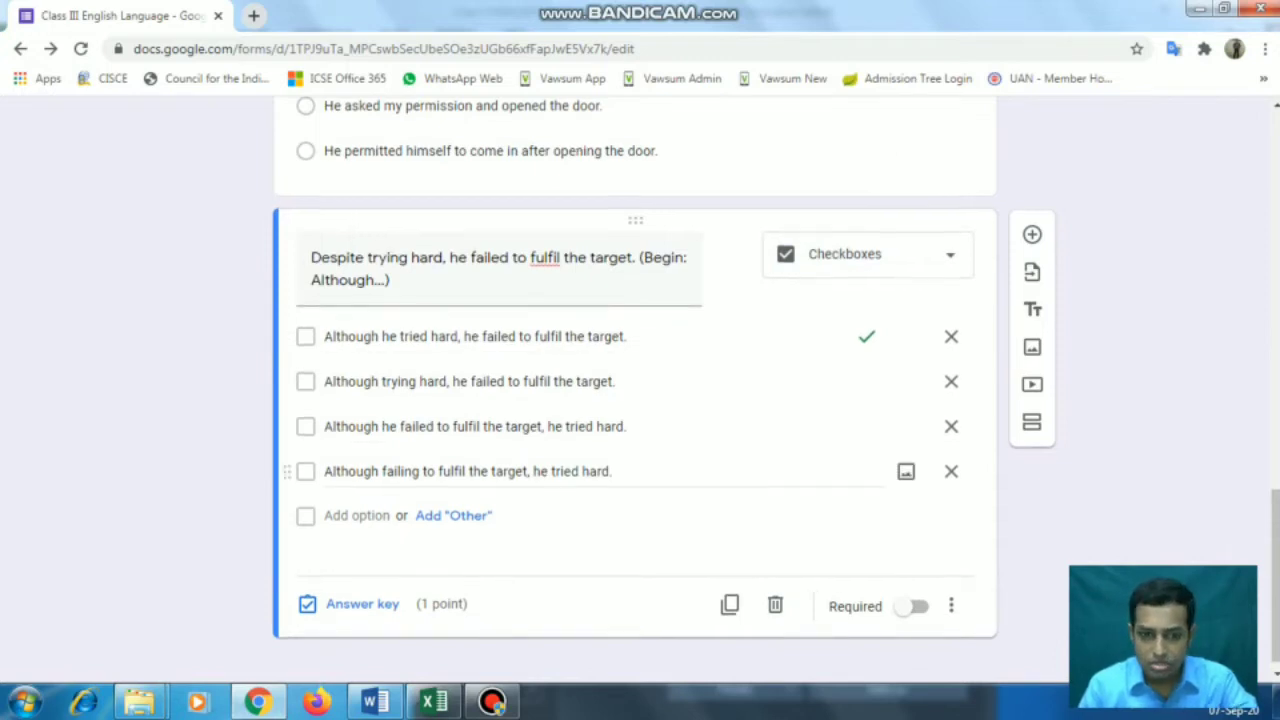
scroll(600, 470, "up", 3)
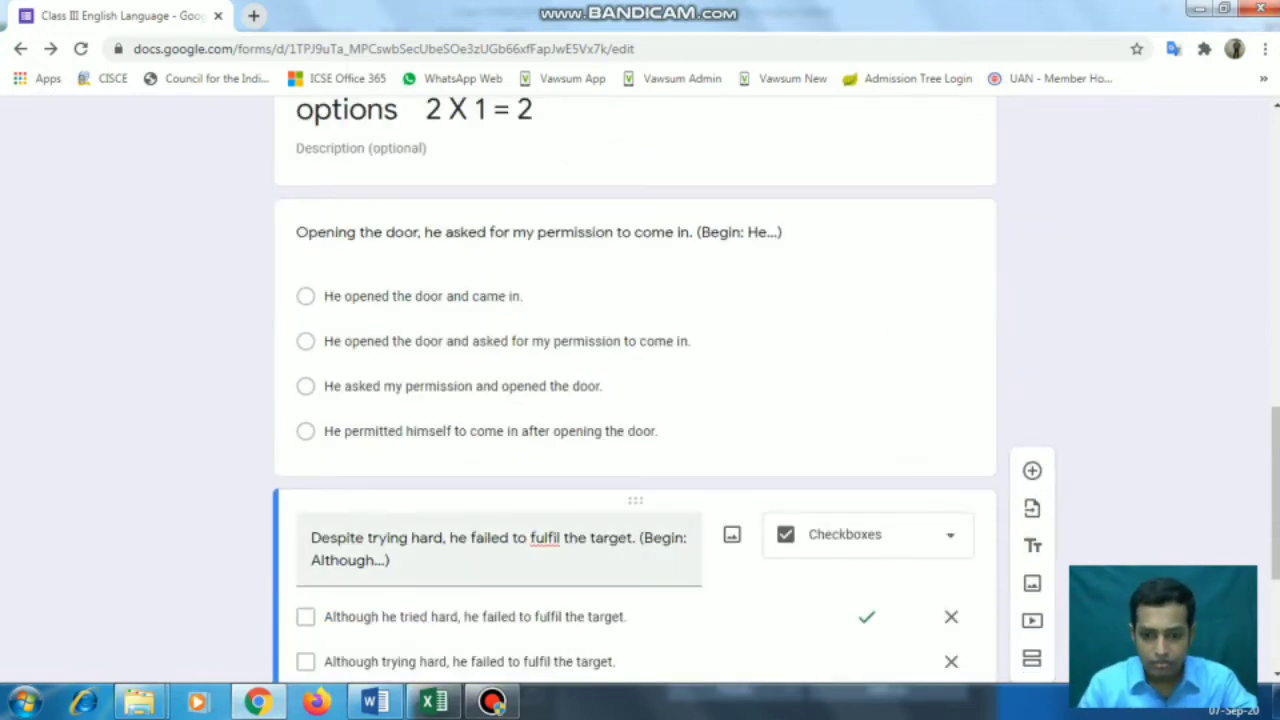
scroll(640, 520, "down", 3)
scroll(640, 520, "up", 2)
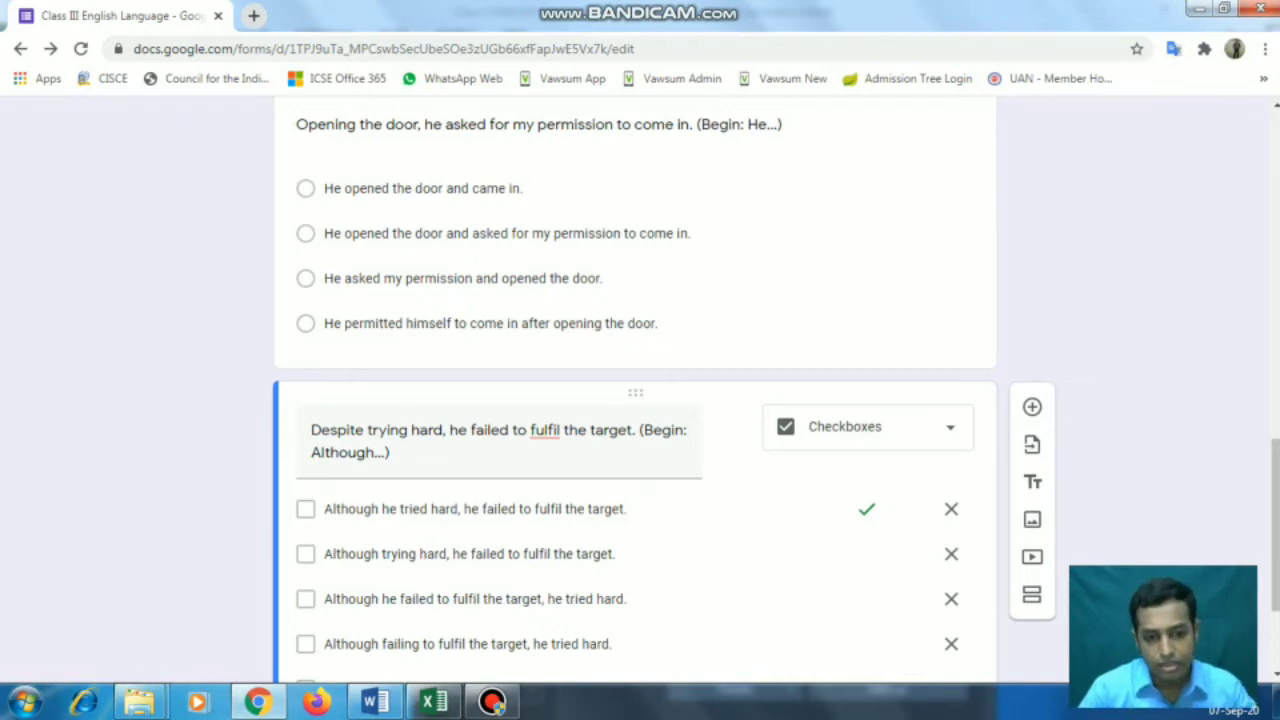
scroll(640, 366, "down", 2)
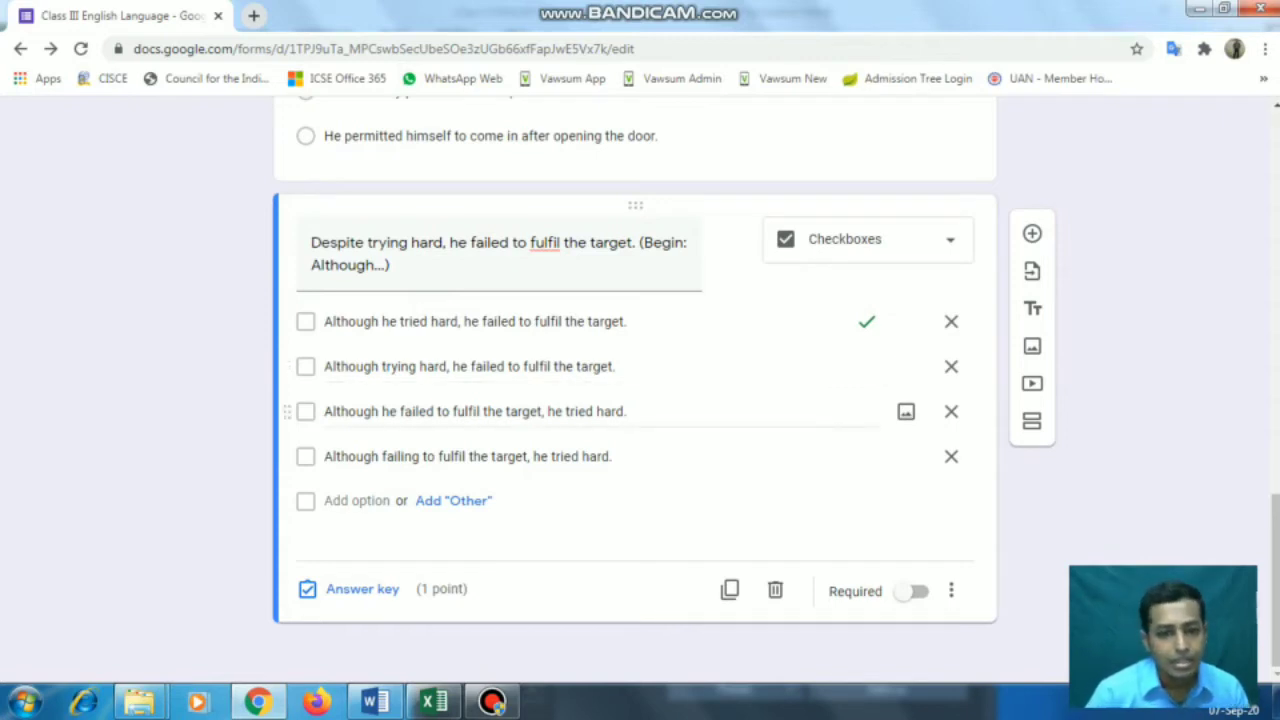
left_click(355, 590)
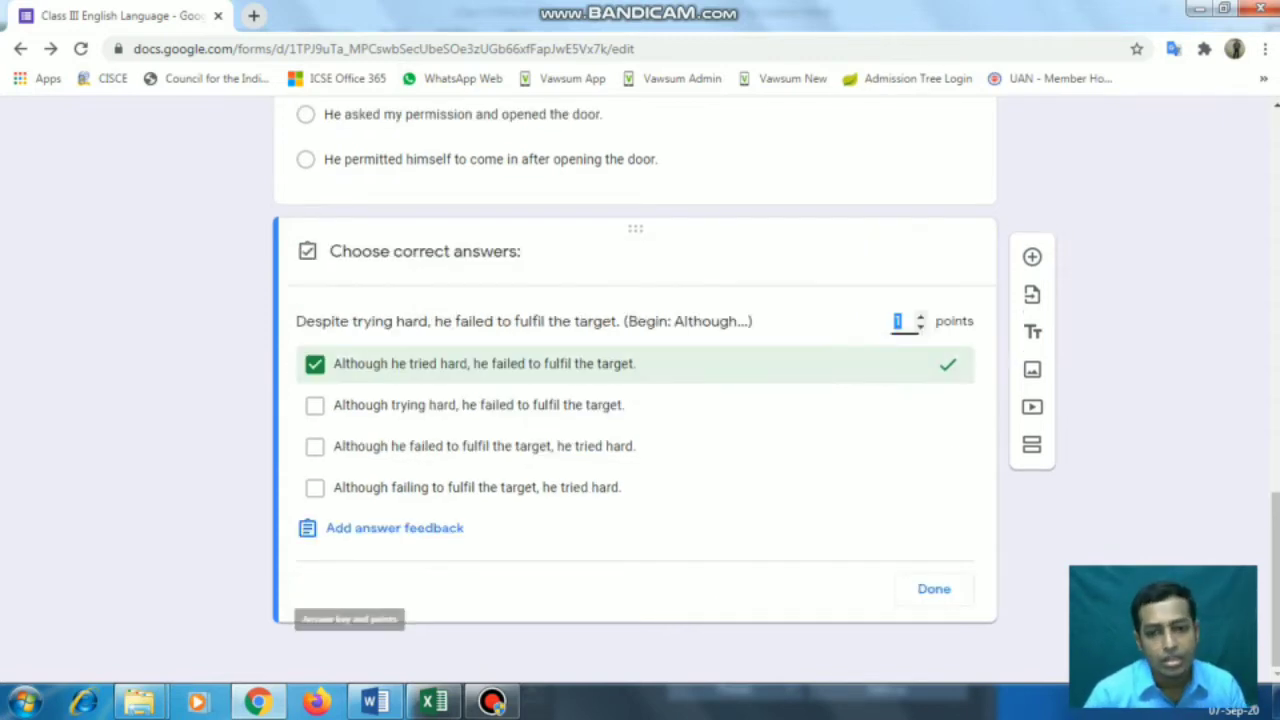
left_click(315, 405)
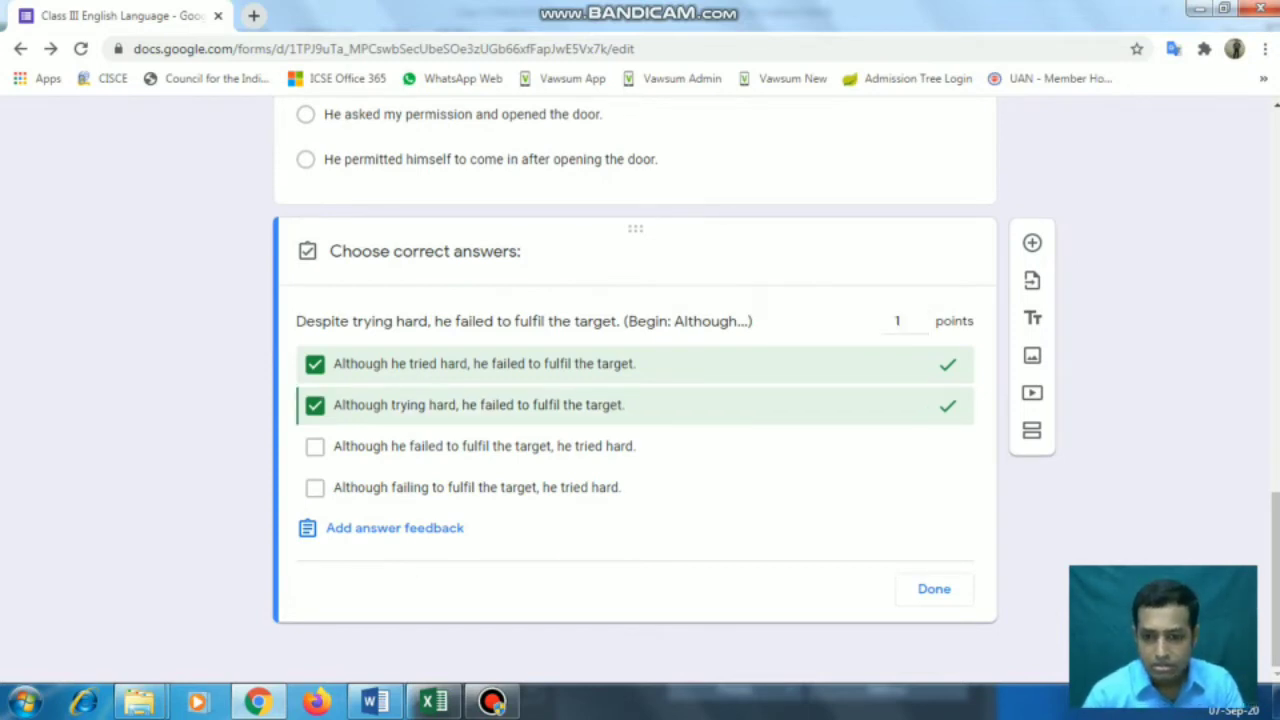
left_click(315, 405)
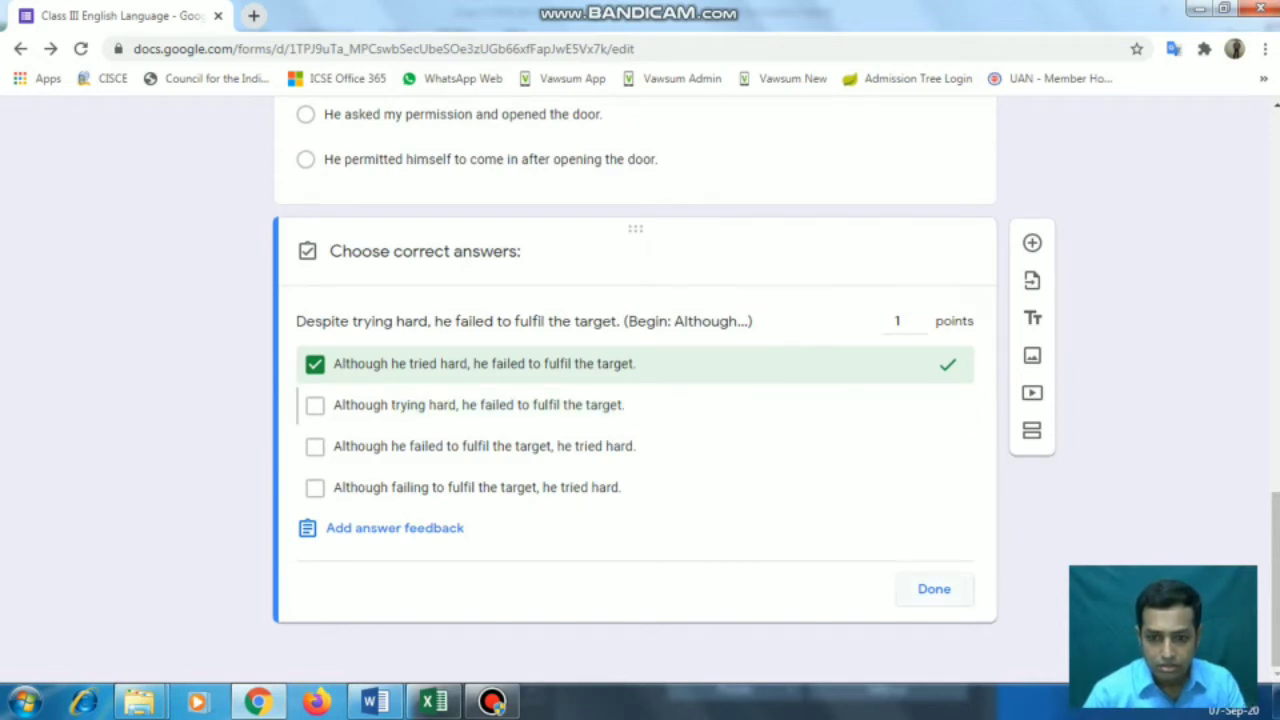
left_click(934, 589)
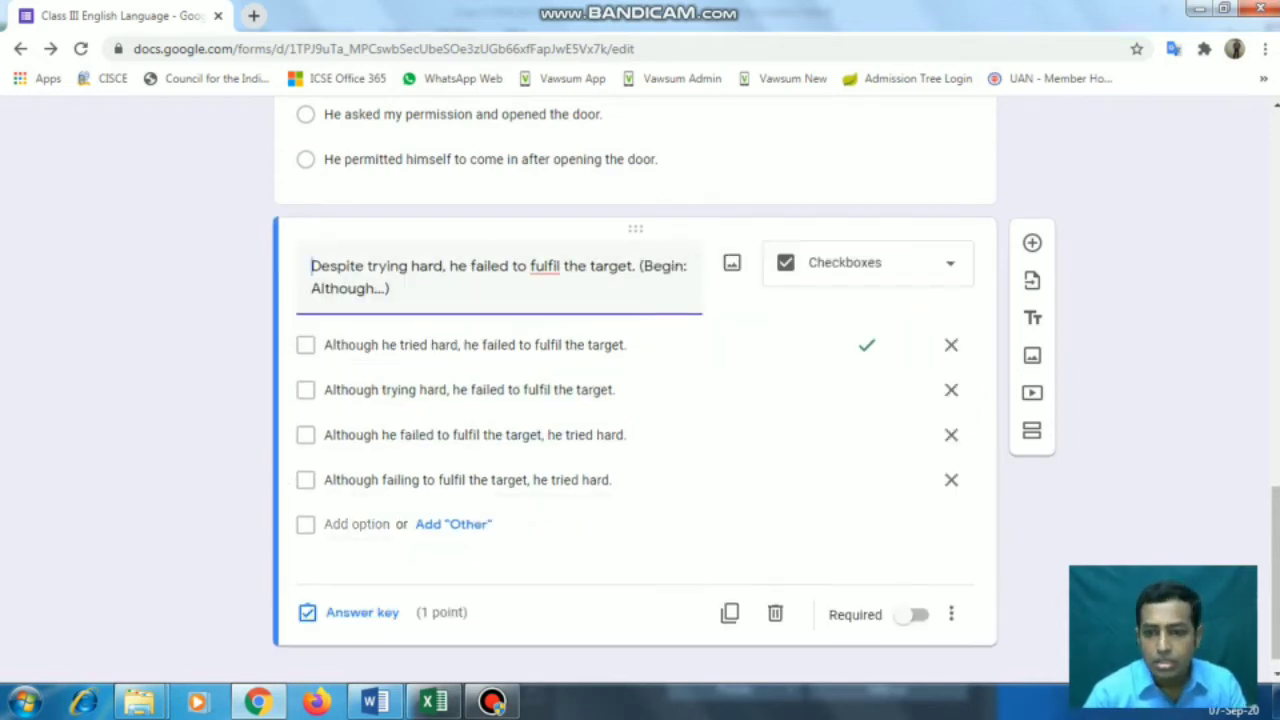
Change the question type to Drop-down
left_click(860, 263)
left_click(840, 326)
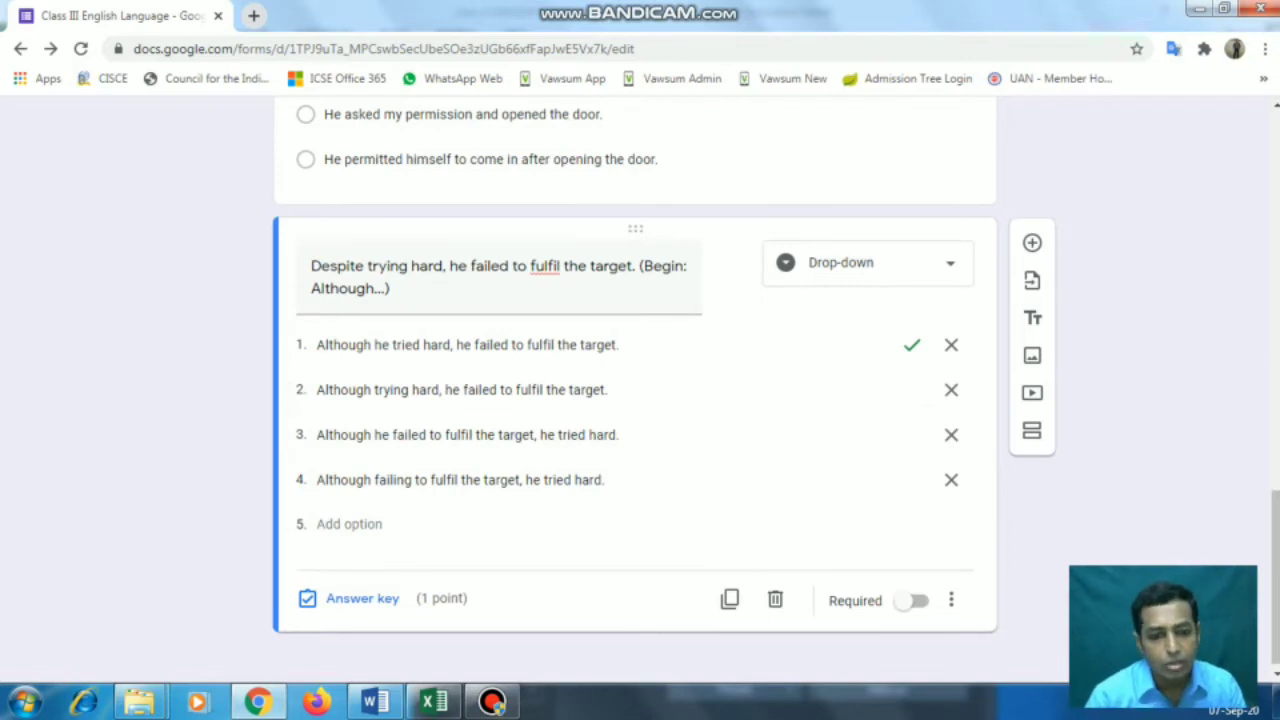
scroll(635, 400, "up", 15)
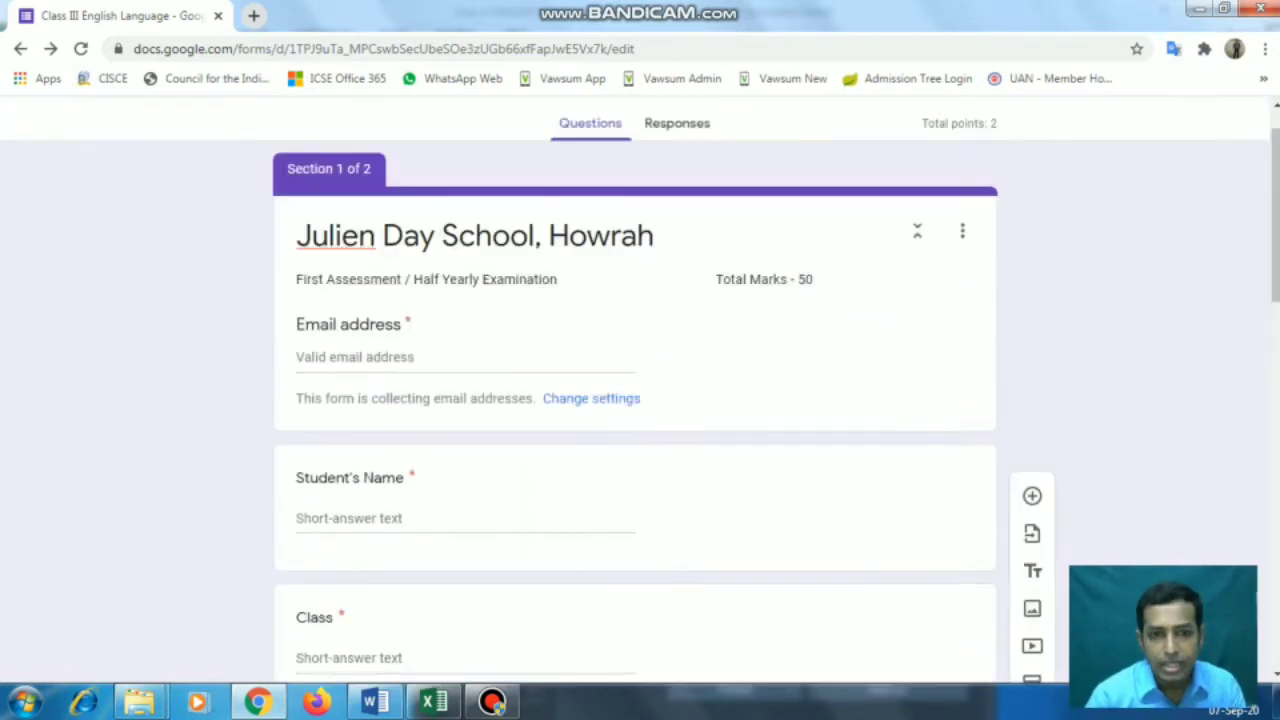
scroll(635, 400, "down", 6)
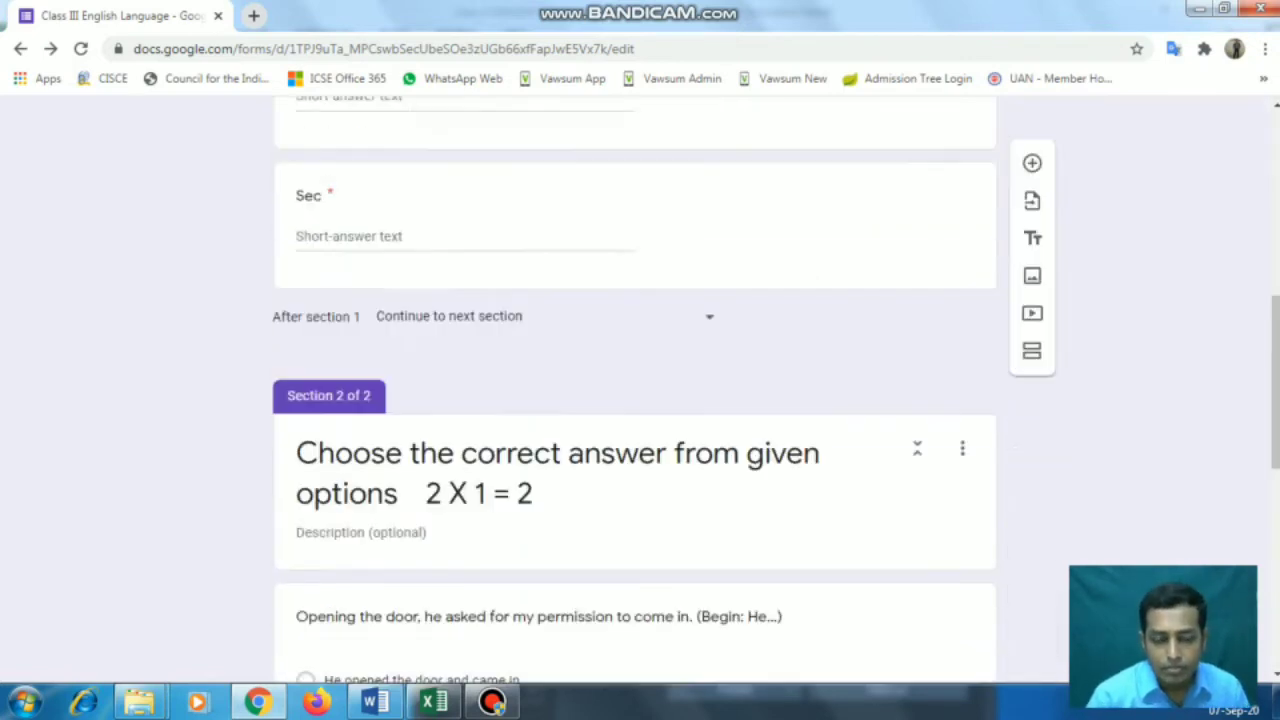
scroll(635, 400, "up", 4)
scroll(635, 400, "up", 2)
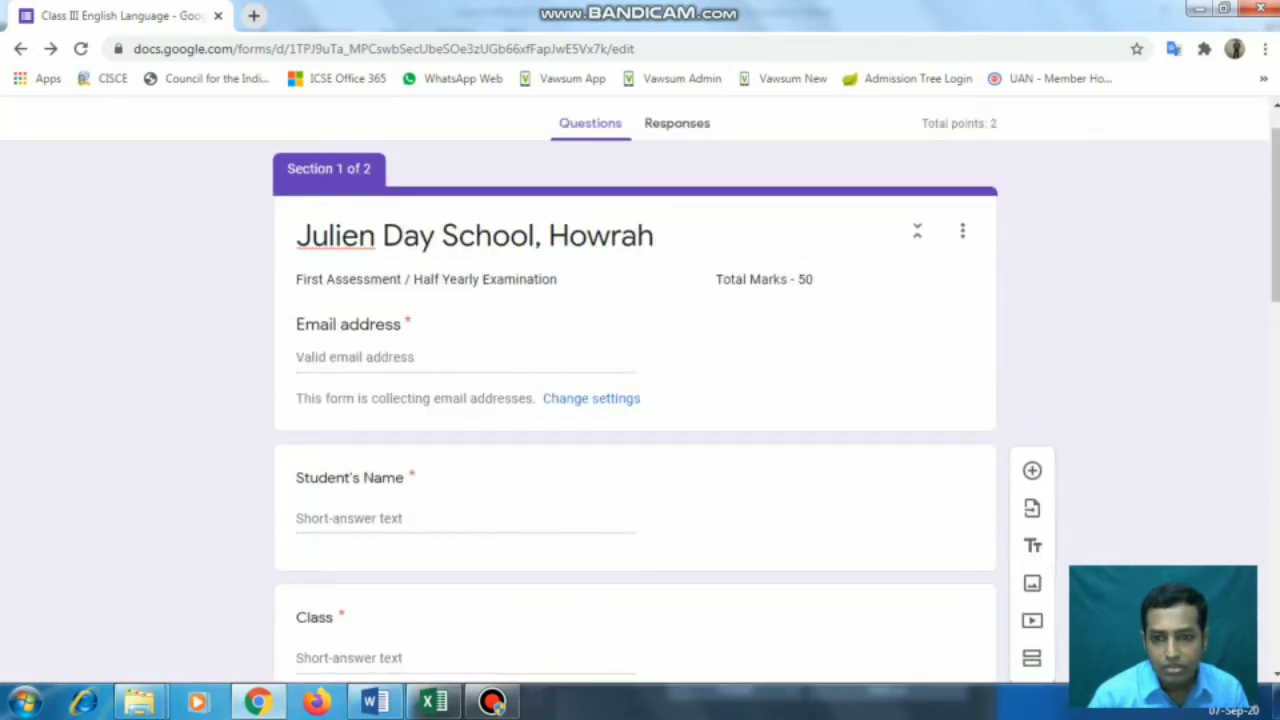
Turn off email collection and set marks to release immediately after each submission, then save
left_click(591, 398)
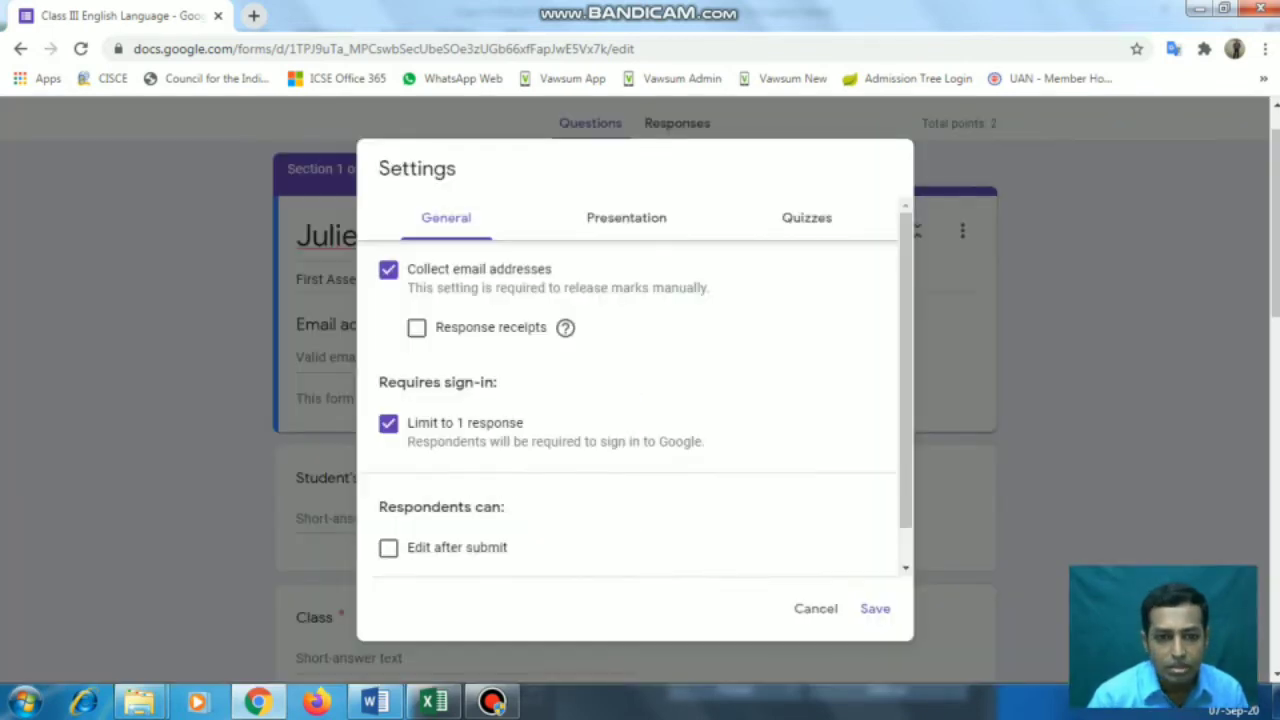
left_click(388, 269)
left_click(806, 217)
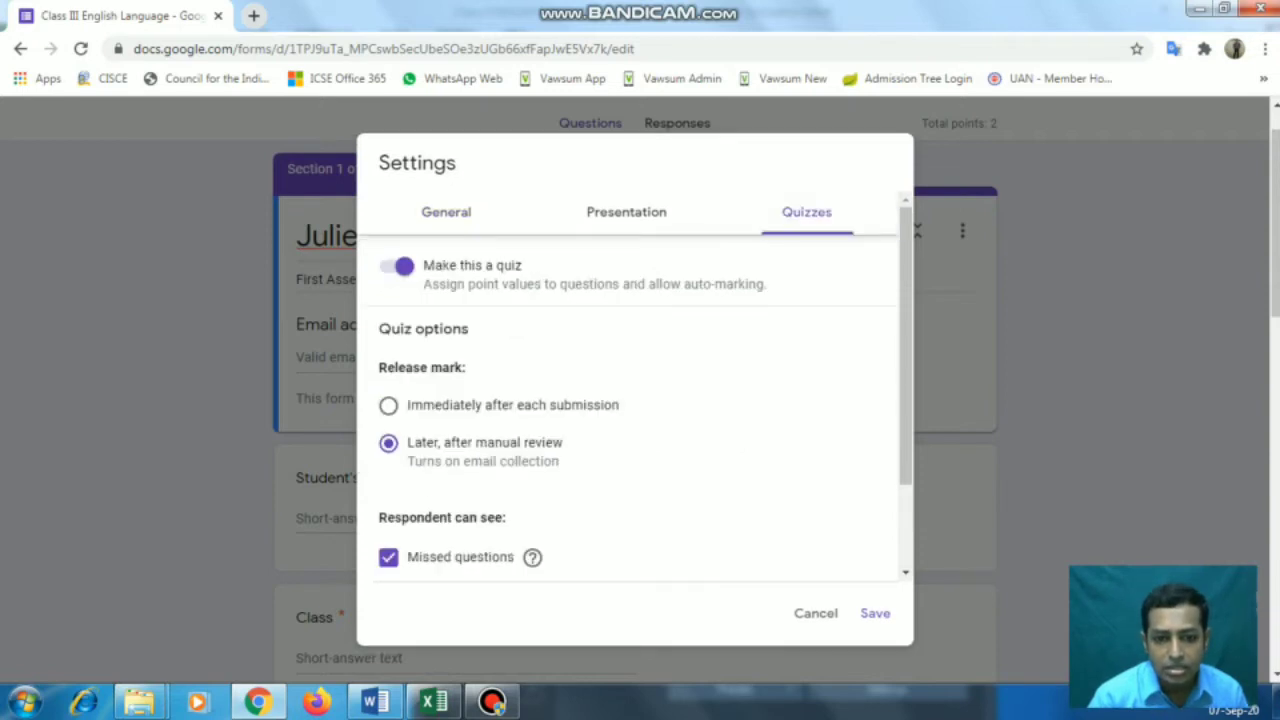
left_click(388, 405)
left_click(875, 613)
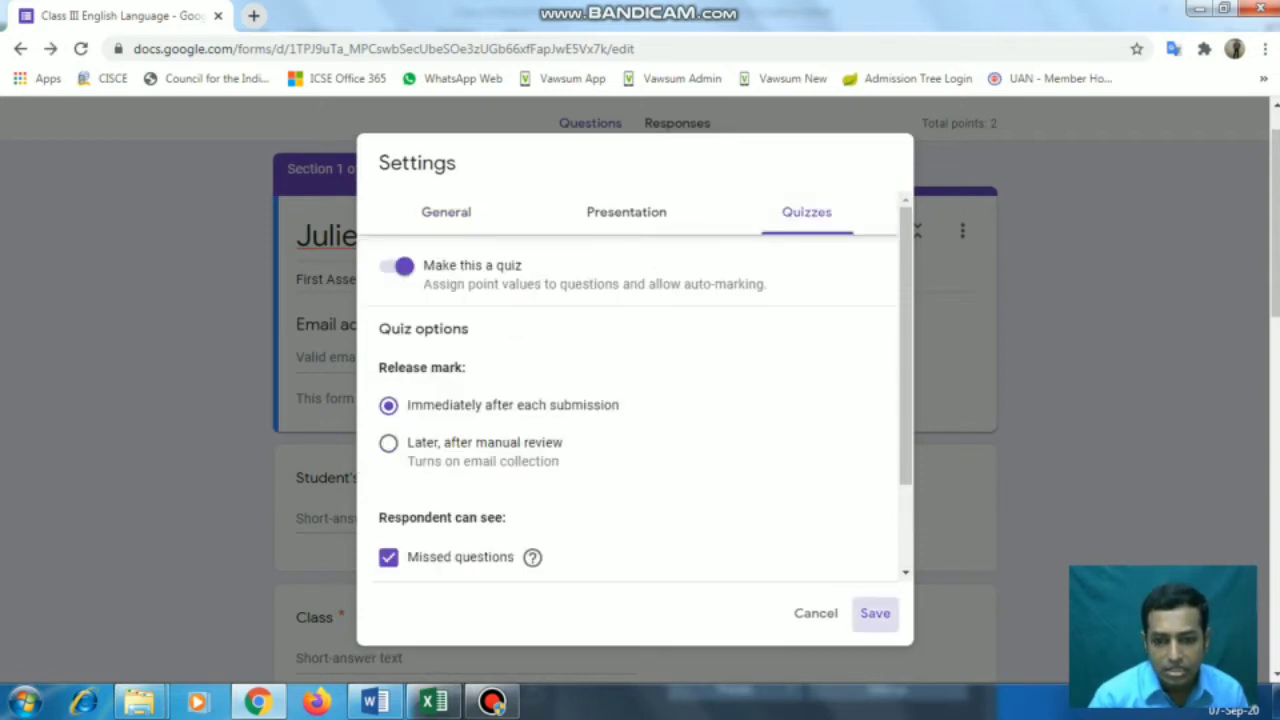
scroll(640, 390, "down", 4)
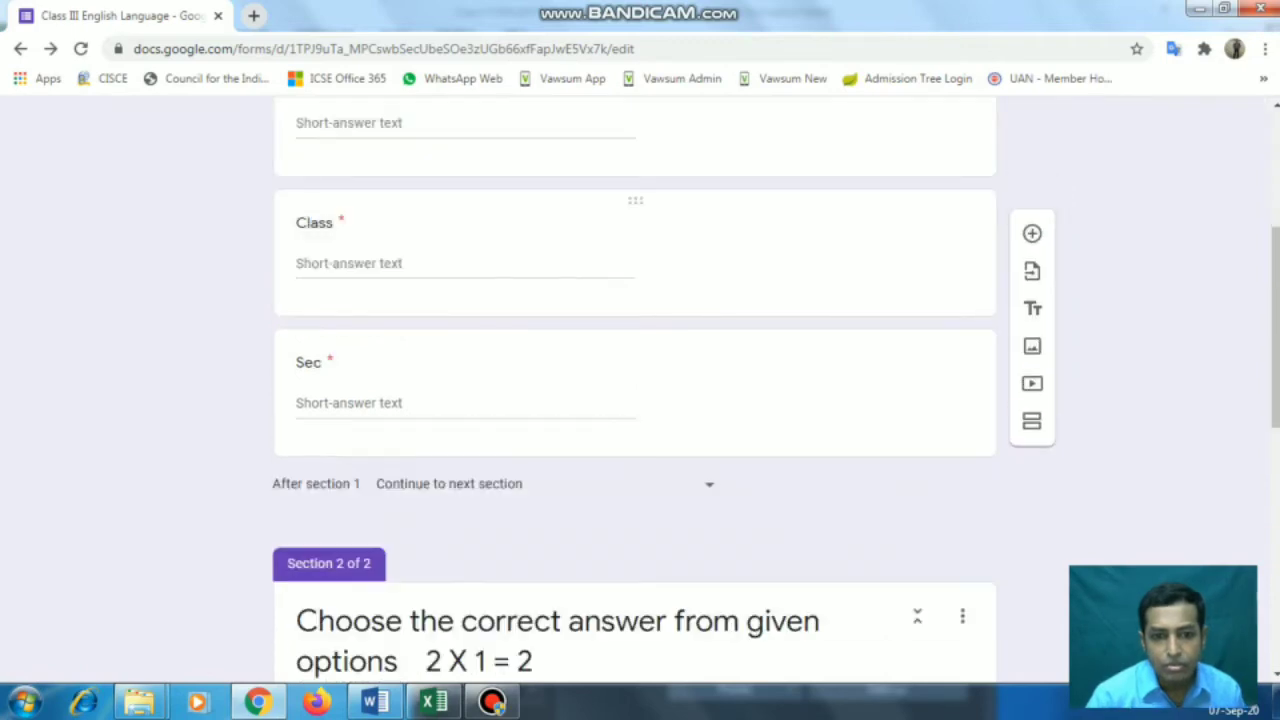
scroll(640, 390, "up", 2)
Make the Student's Name, Class and Sec questions optional
left_click(880, 320)
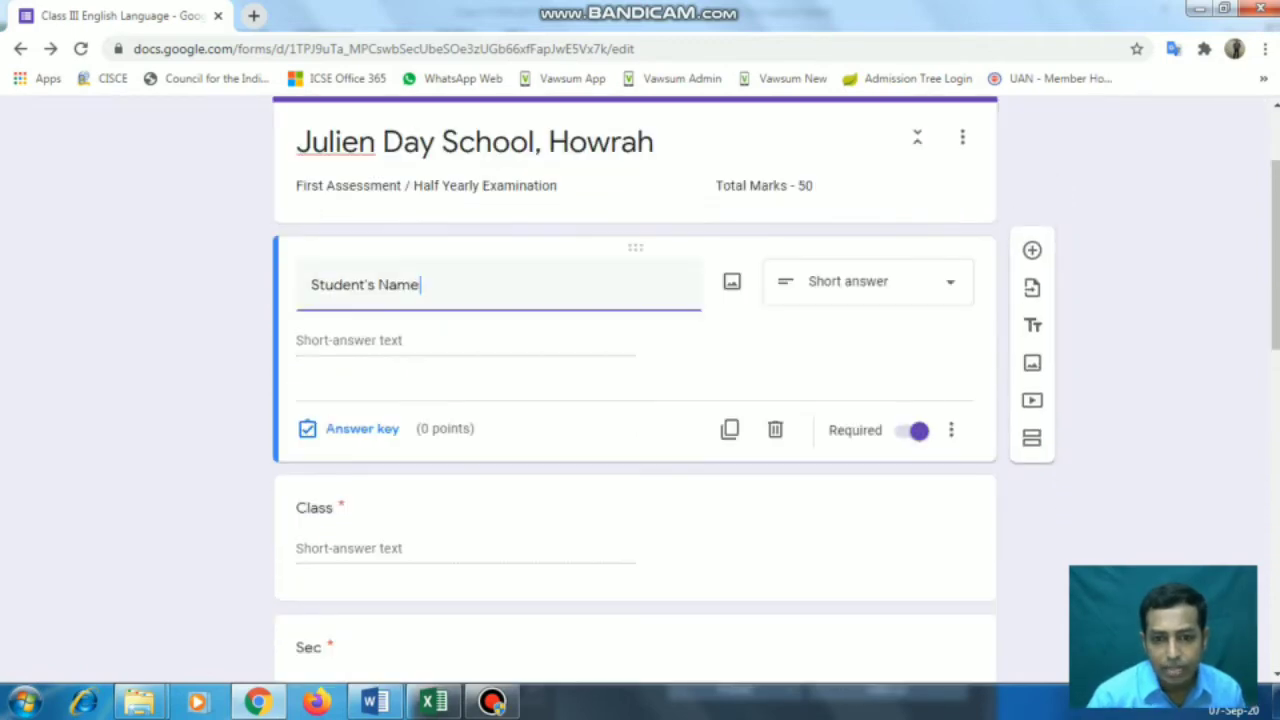
left_click(915, 430)
scroll(640, 390, "down", 2)
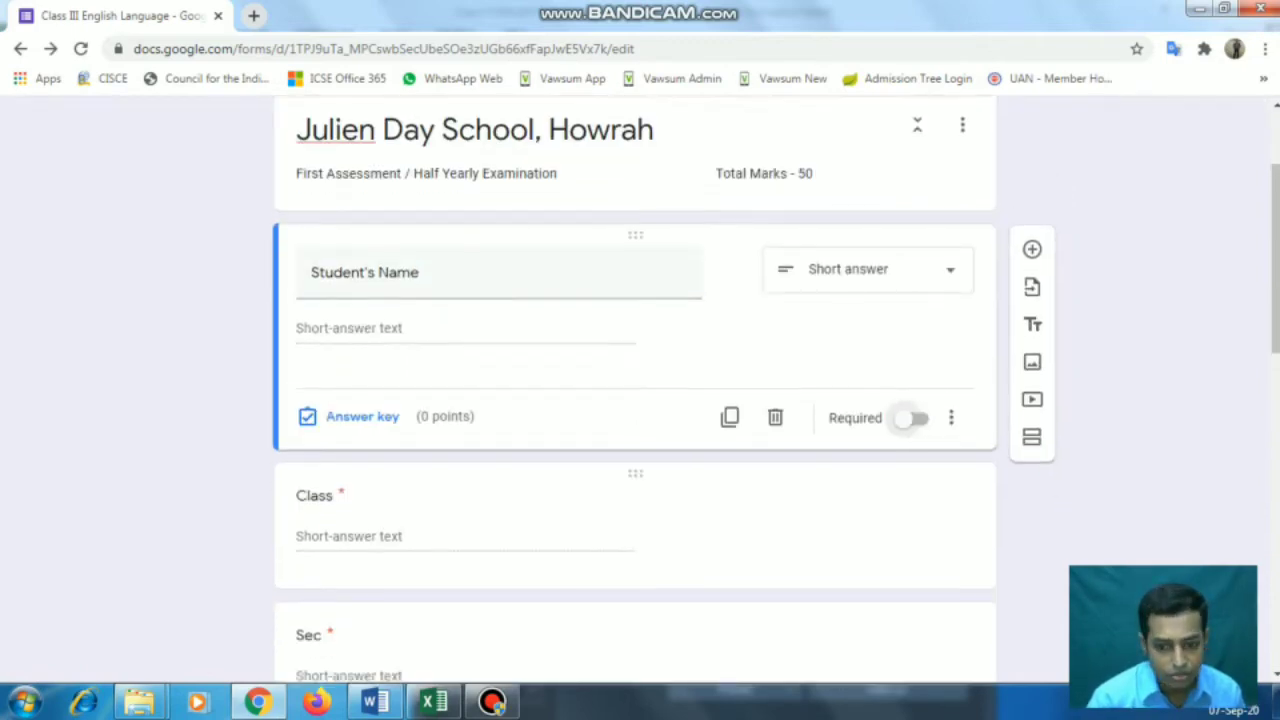
left_click(318, 320)
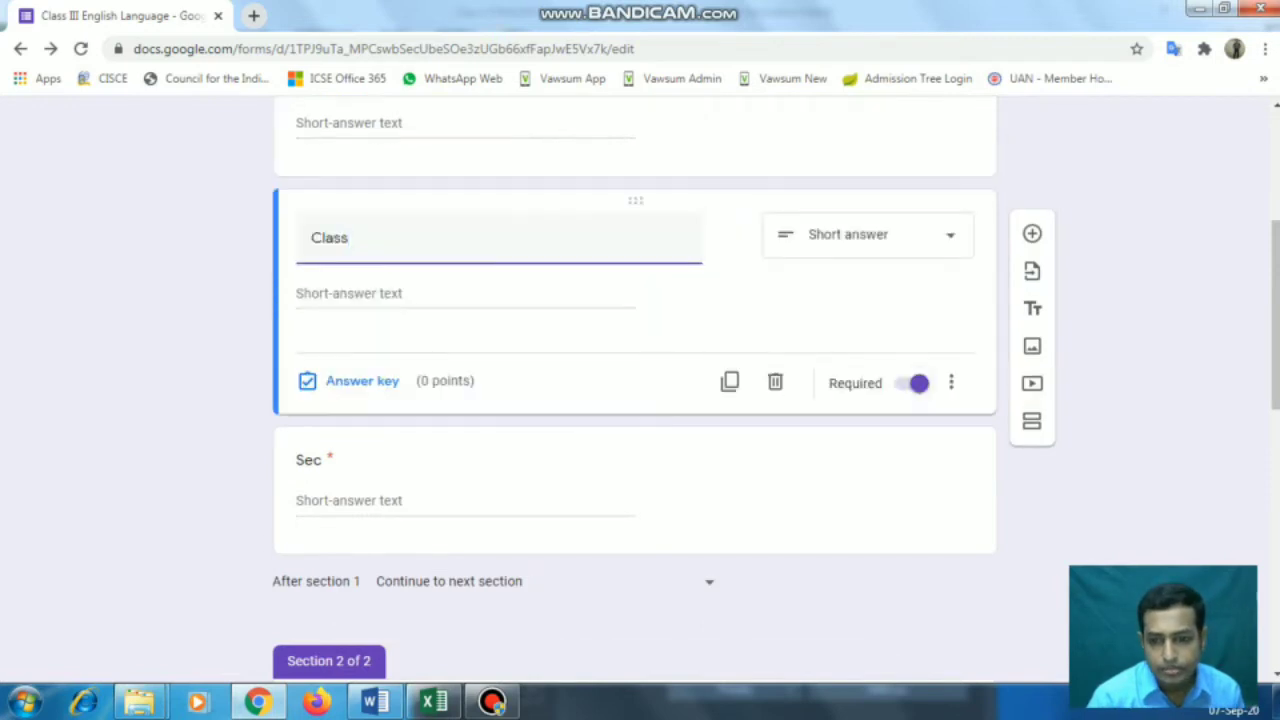
left_click(915, 380)
left_click(320, 458)
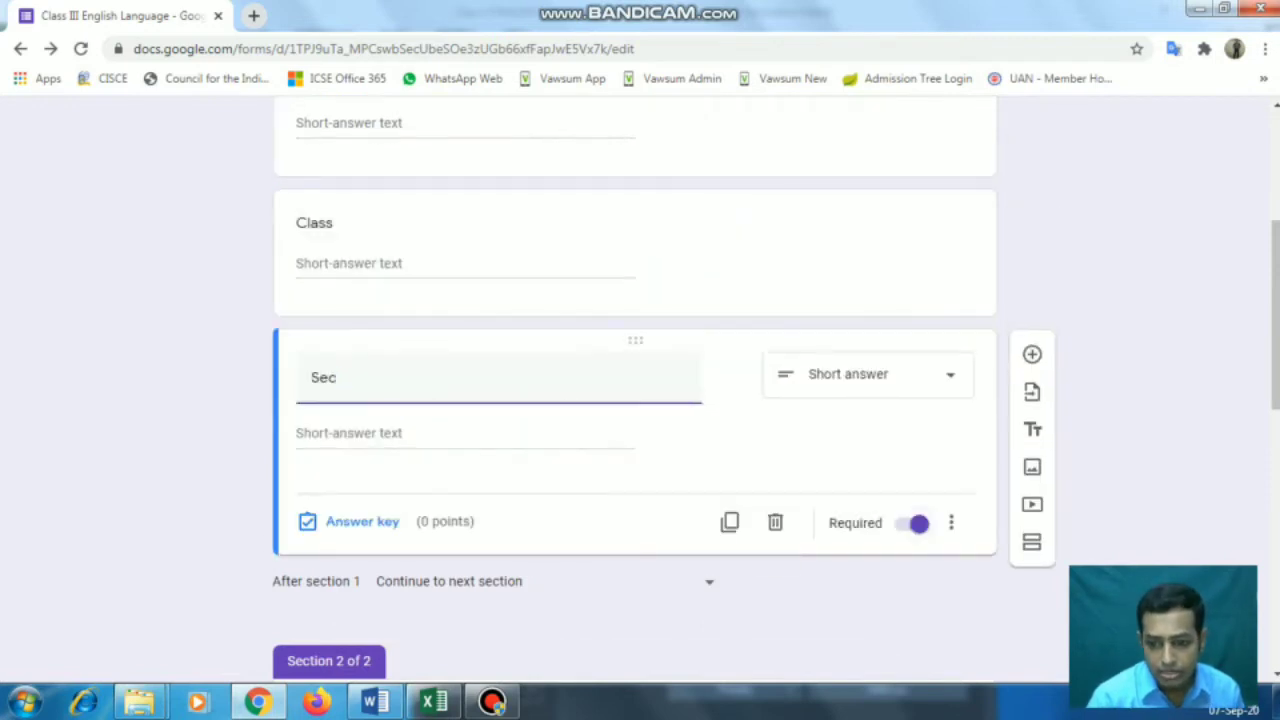
left_click(915, 522)
scroll(640, 390, "down", 5)
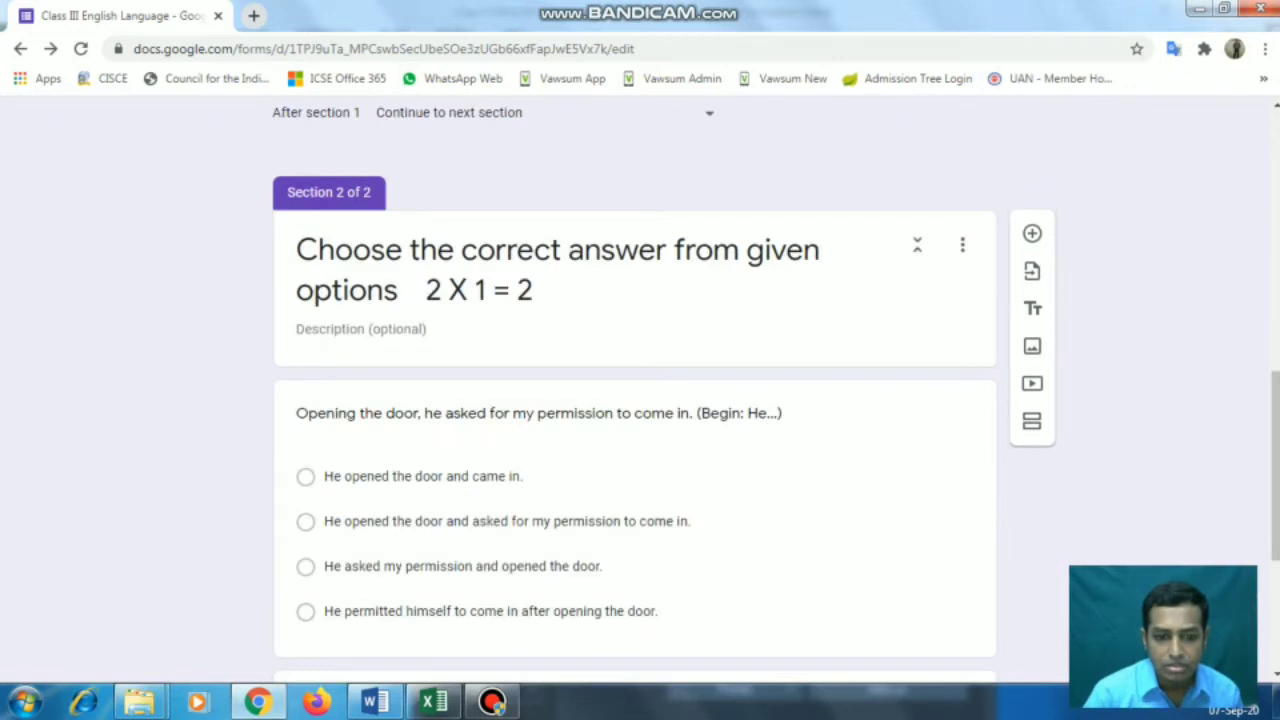
scroll(640, 390, "up", 5)
scroll(640, 390, "up", 3)
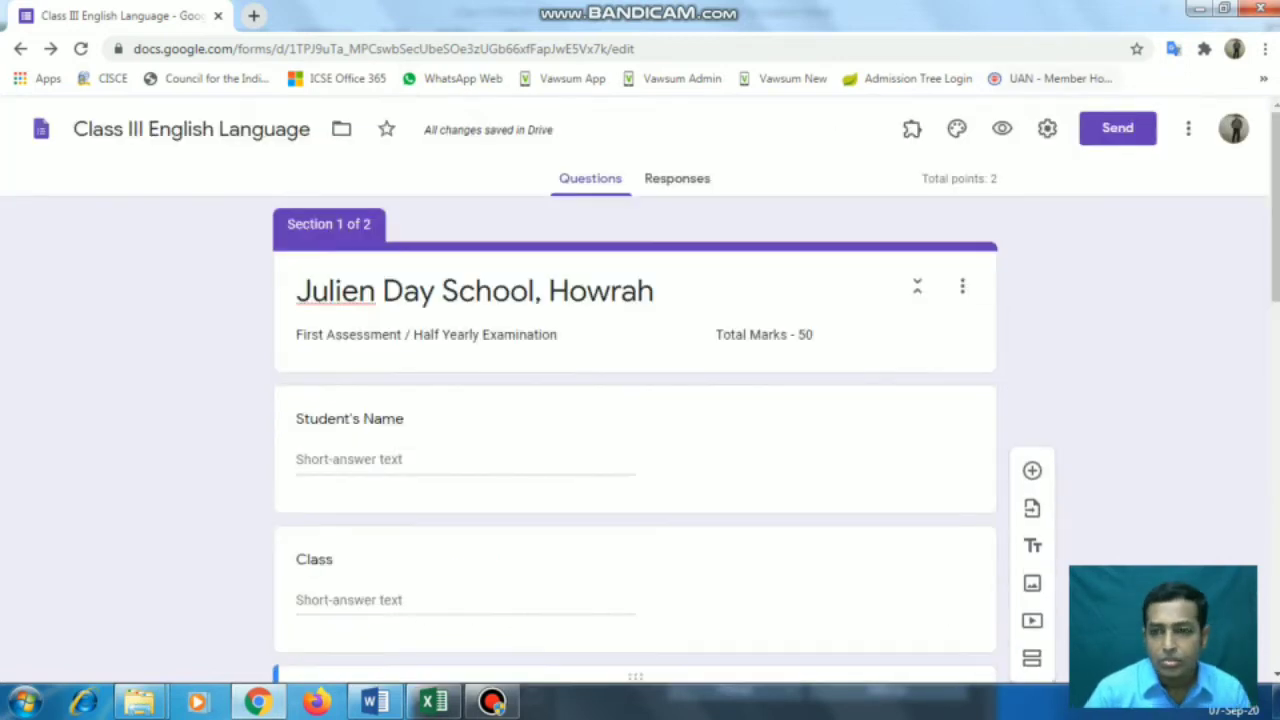
left_click(1002, 128)
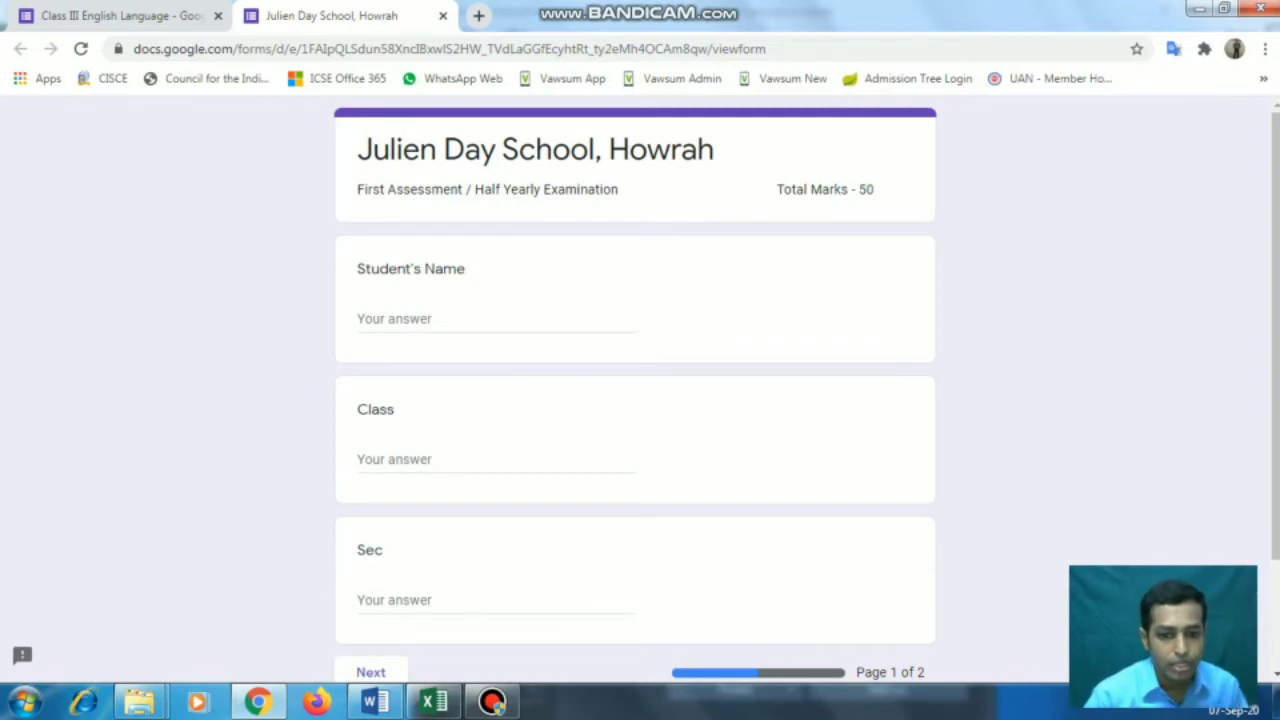
scroll(640, 390, "down", 2)
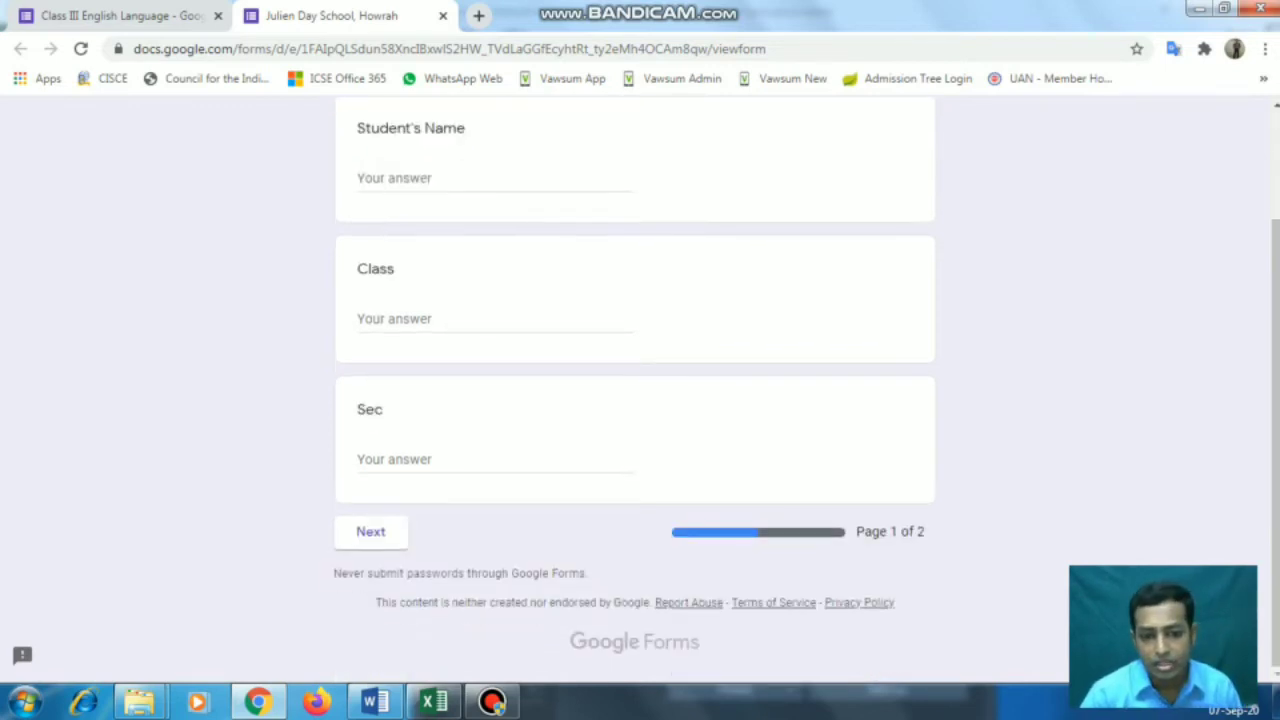
left_click(370, 531)
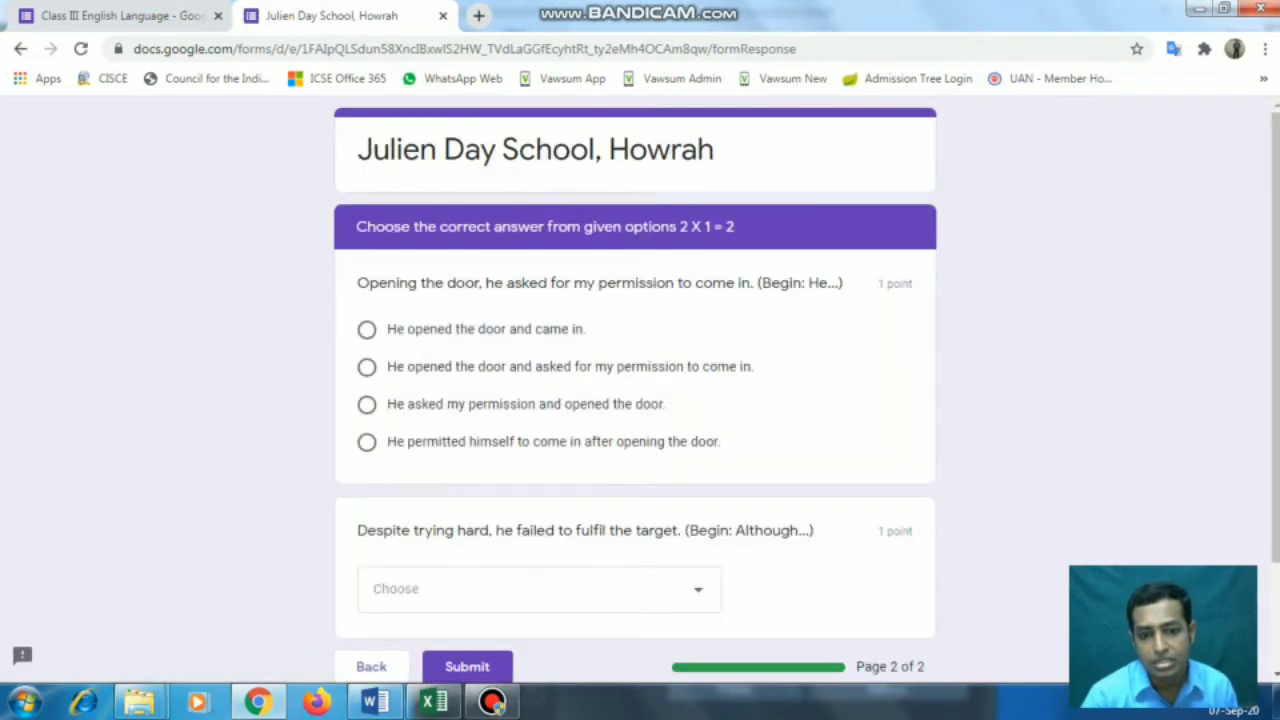
scroll(640, 390, "down", 2)
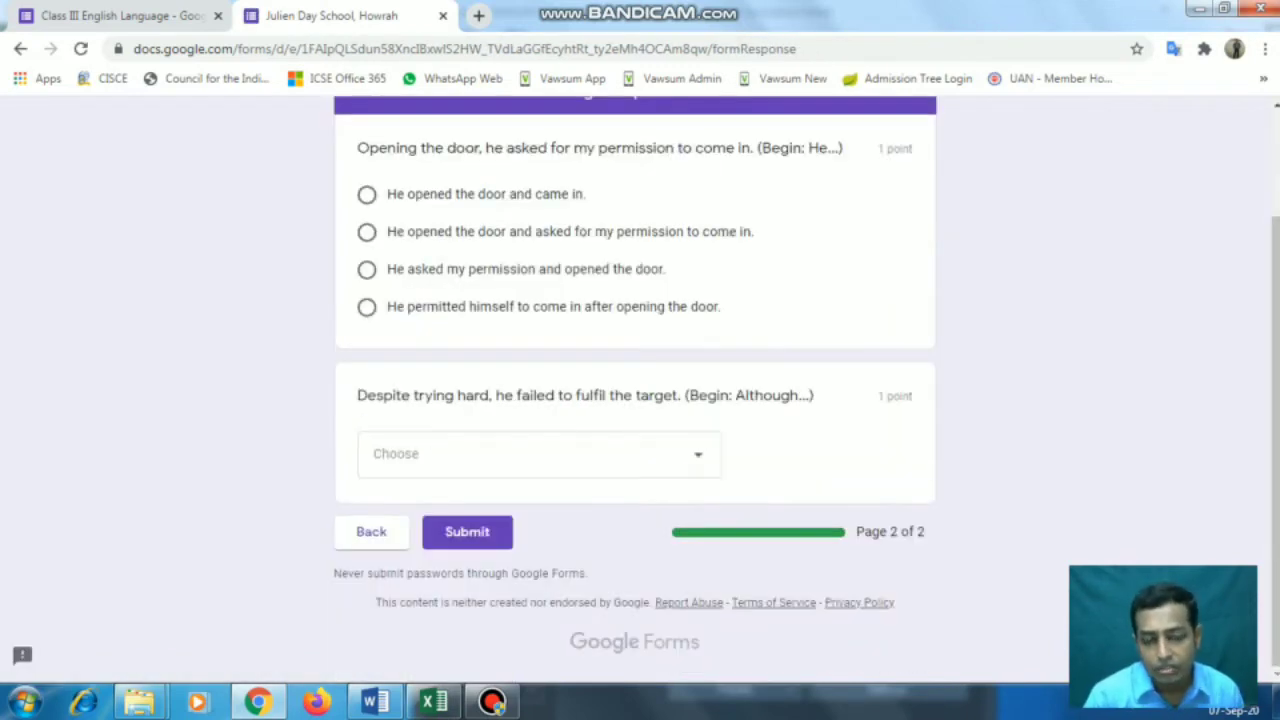
left_click(540, 453)
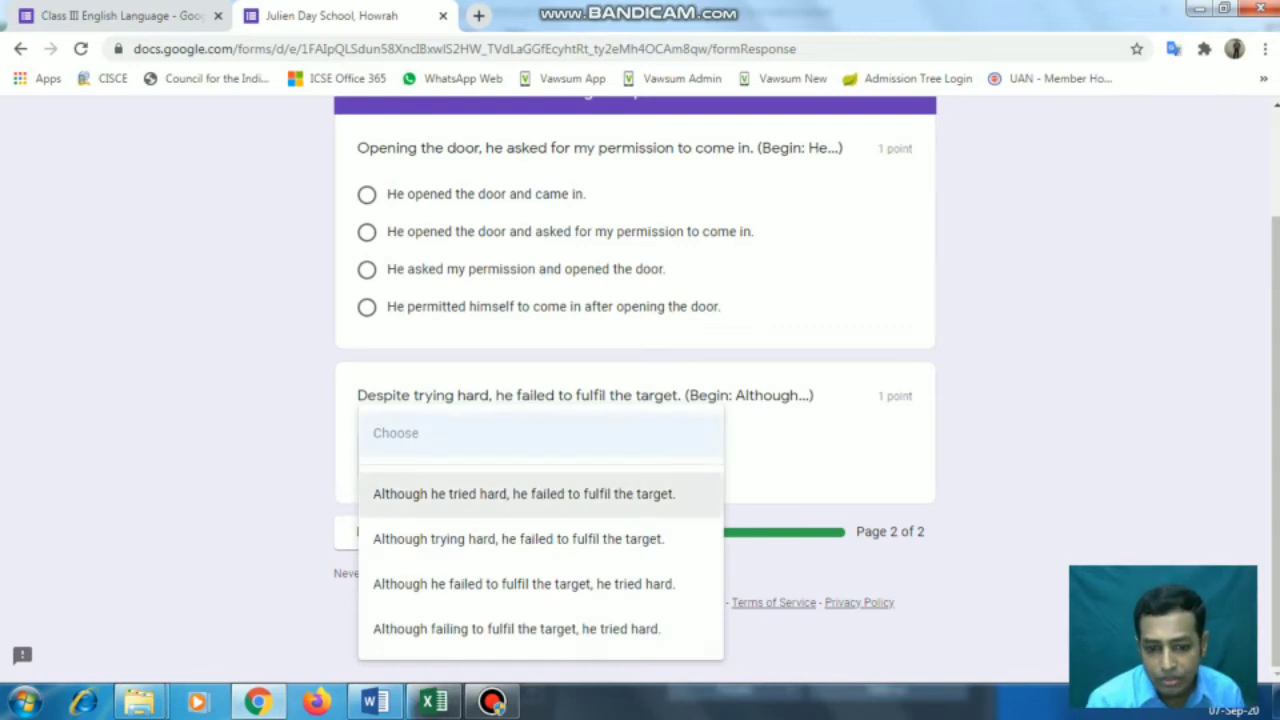
left_click(524, 493)
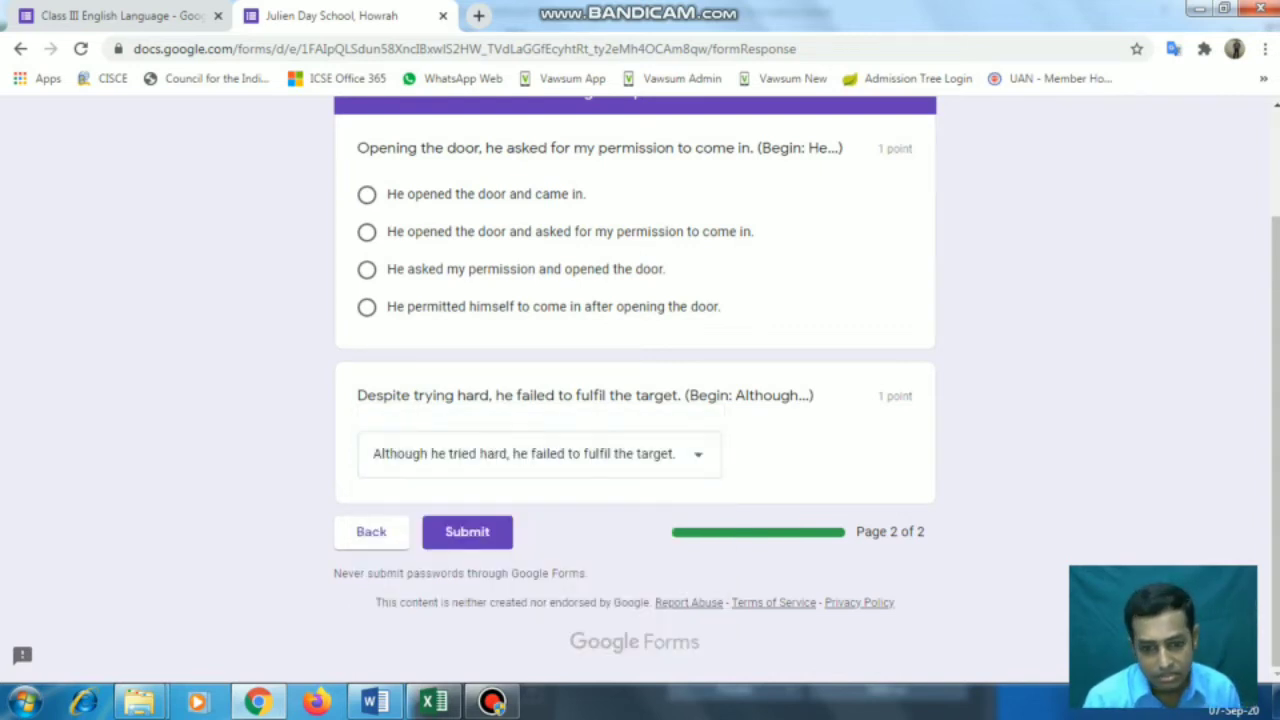
left_click(540, 453)
left_click(520, 497)
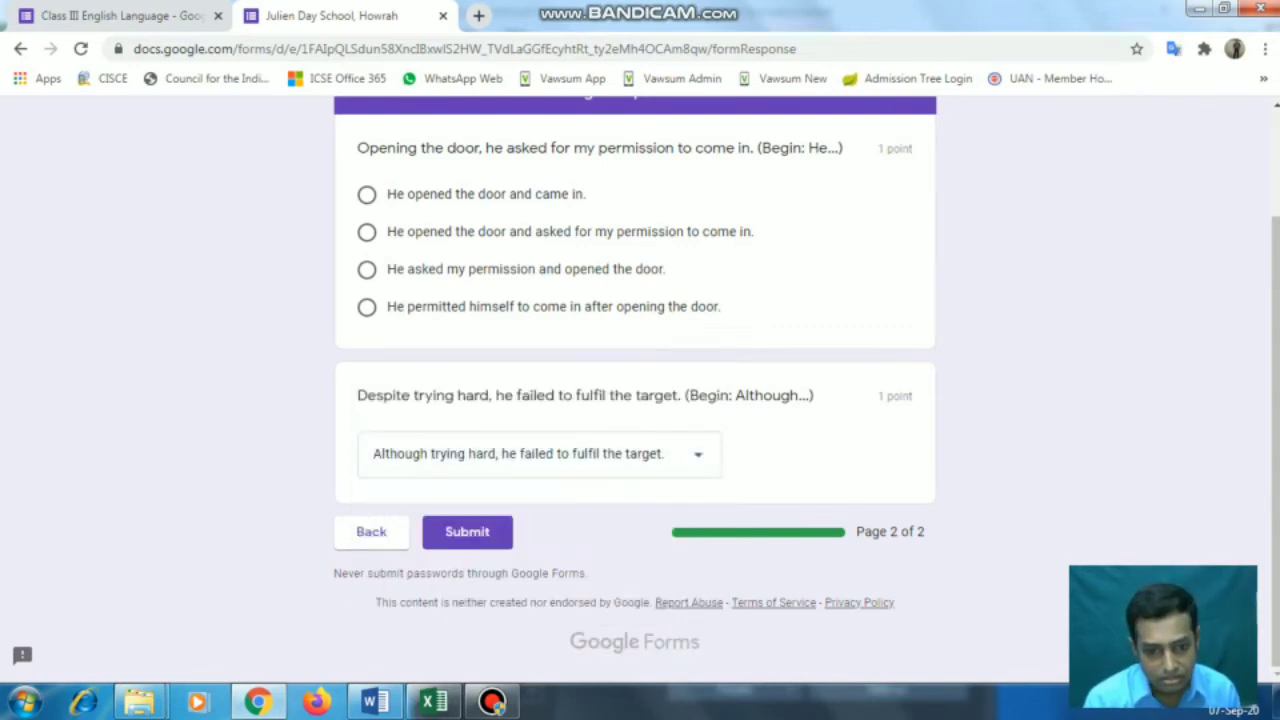
left_click(367, 231)
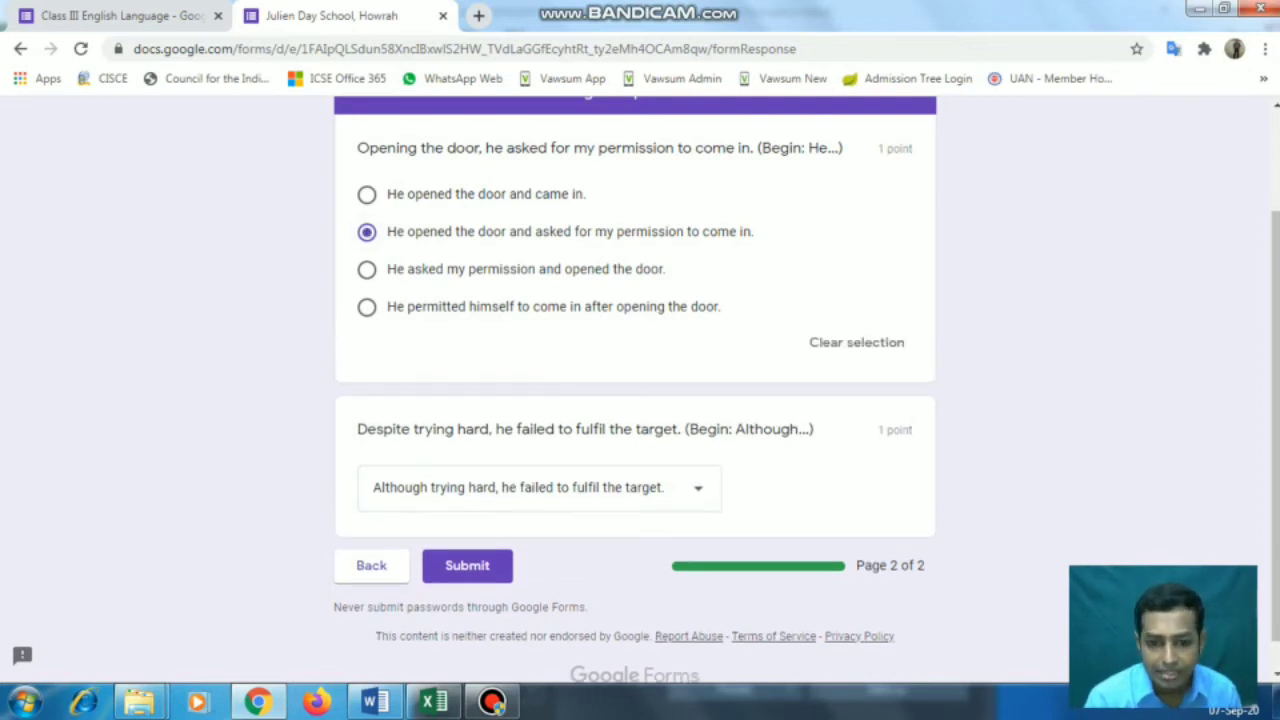
left_click(540, 487)
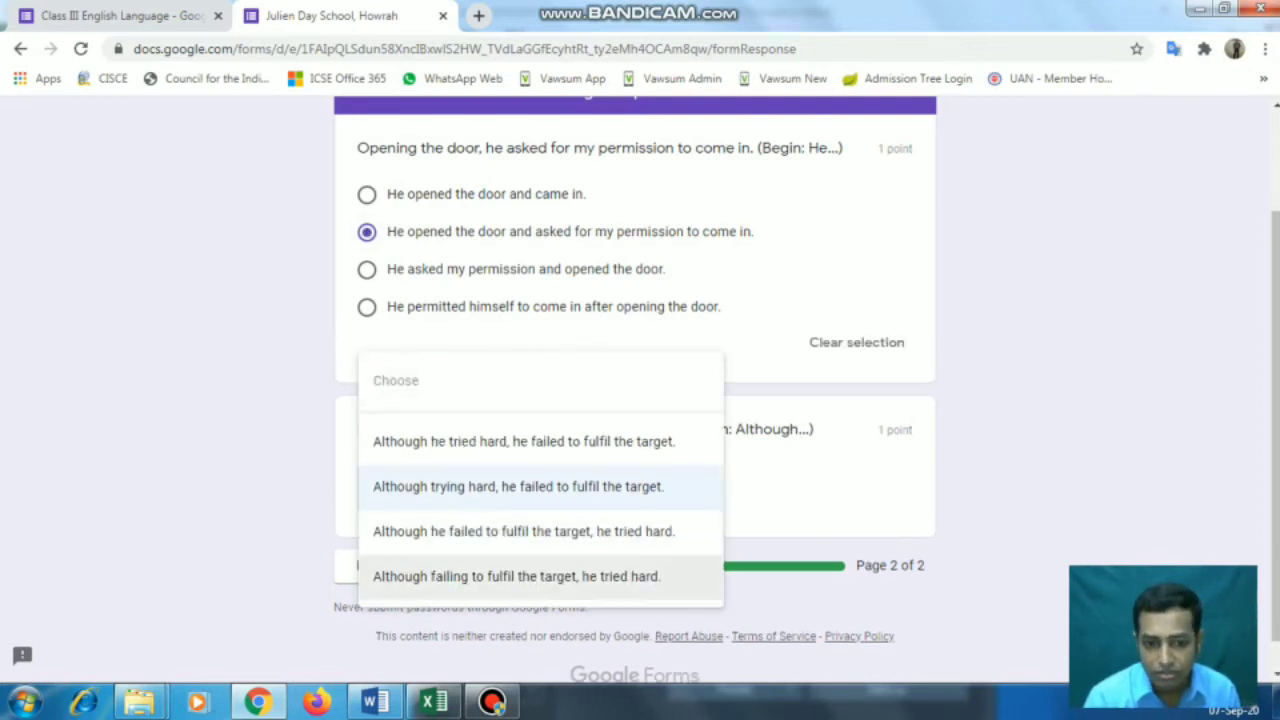
left_click(517, 486)
scroll(640, 400, "up", 3)
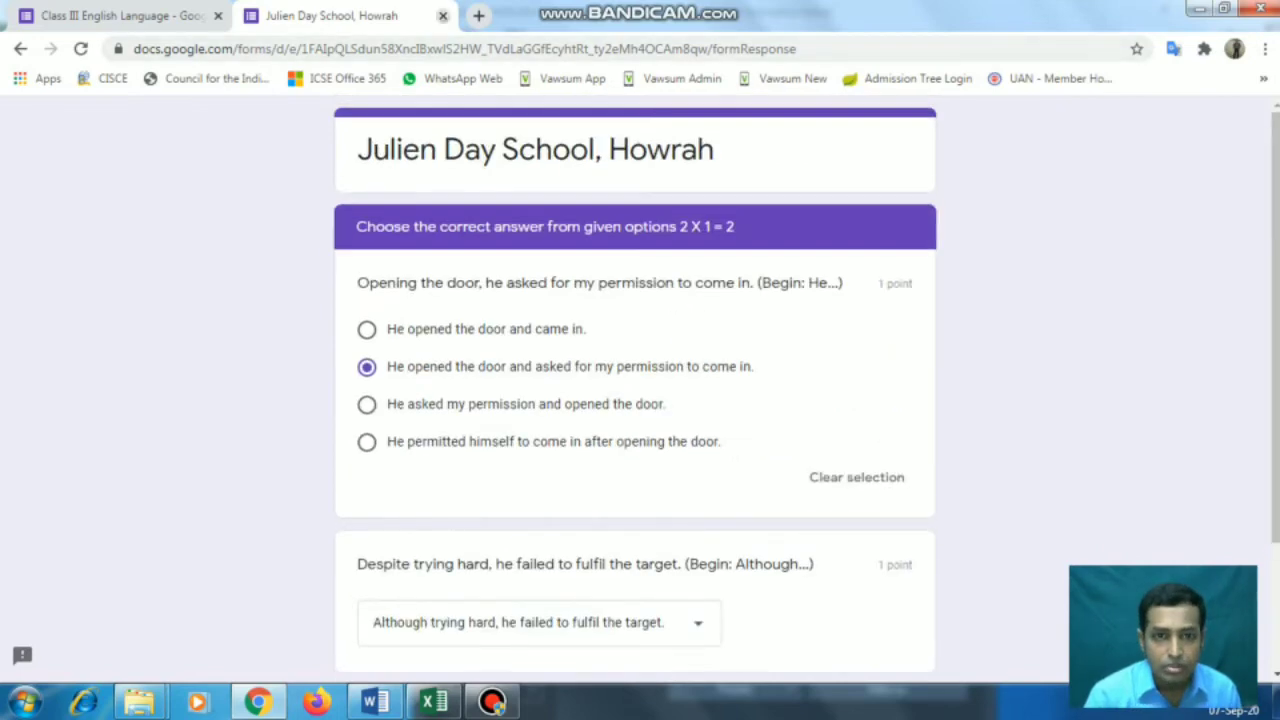
left_click(443, 15)
key("Return")
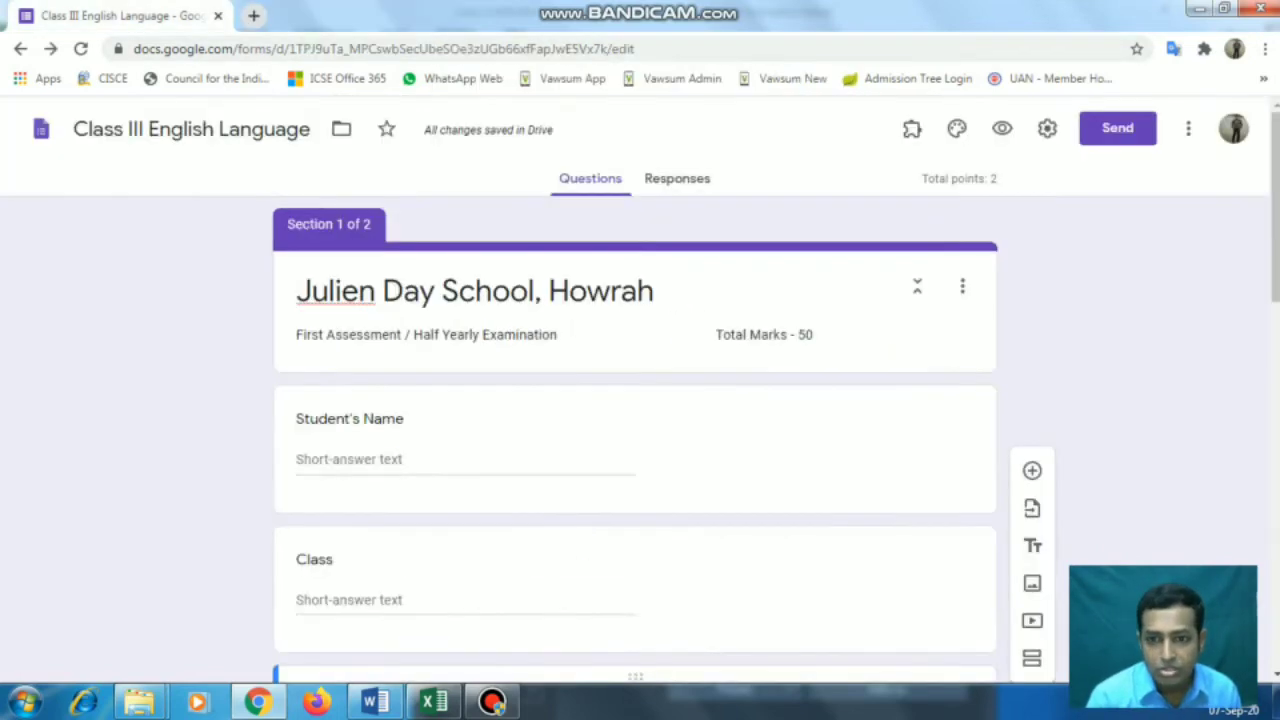
Change the Although question from Drop-down to Checkboxes and preview the form
scroll(640, 400, "down", 6)
scroll(640, 400, "down", 3)
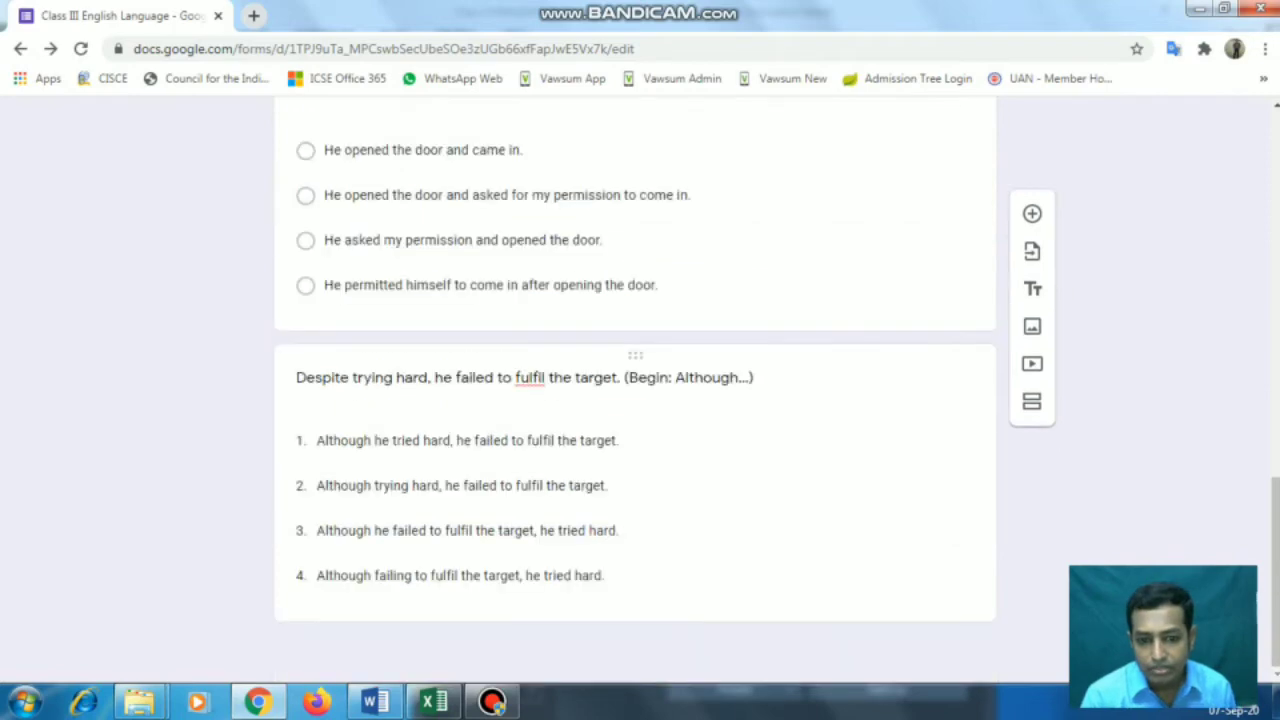
left_click(460, 485)
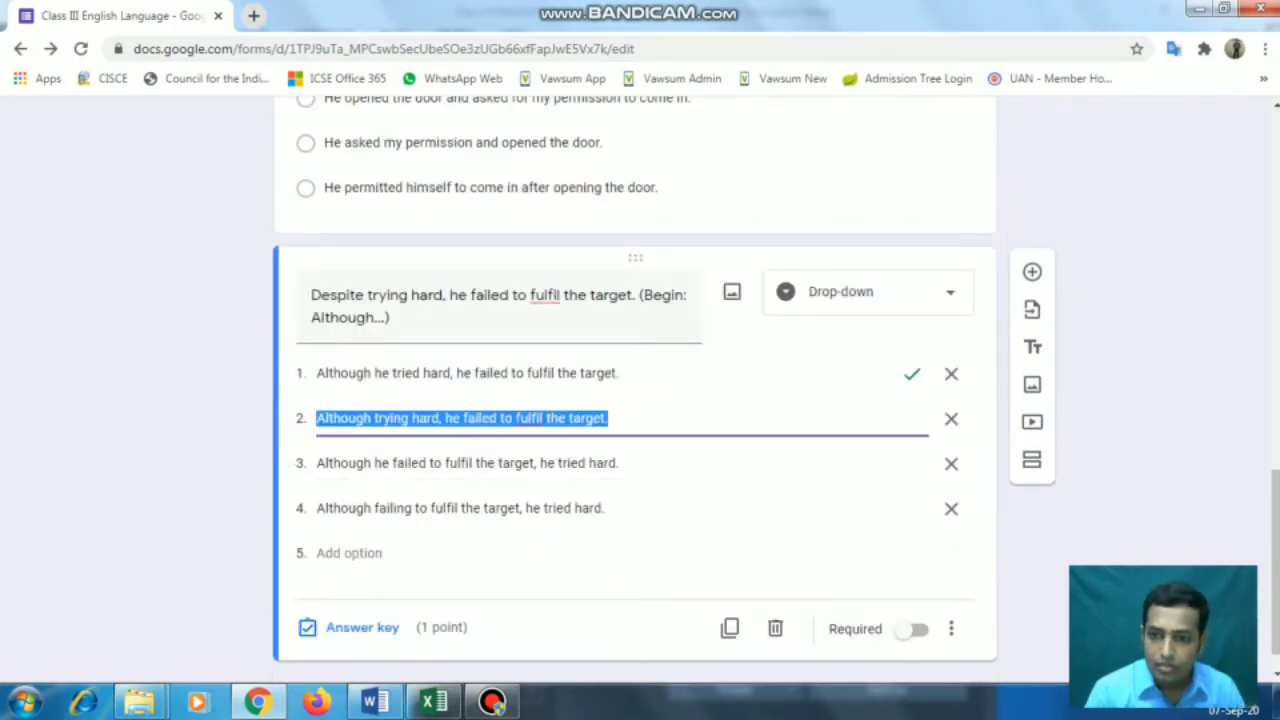
left_click(866, 291)
left_click(843, 280)
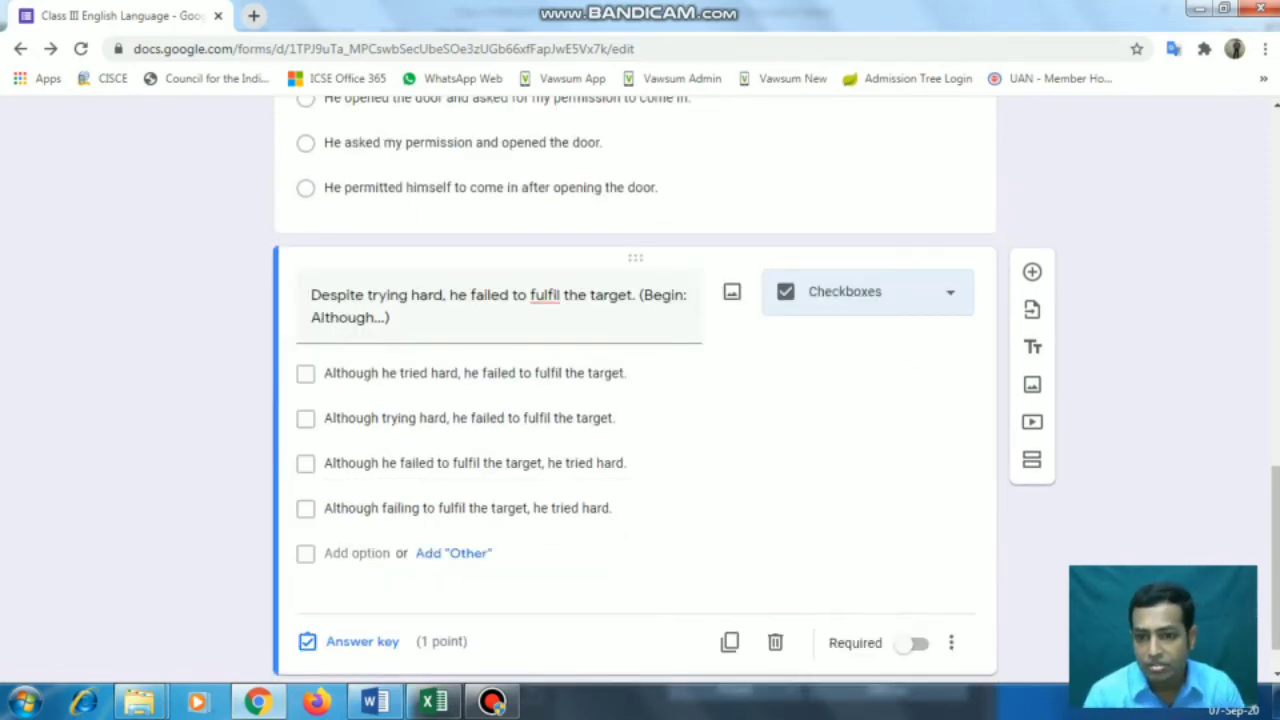
scroll(640, 400, "up", 10)
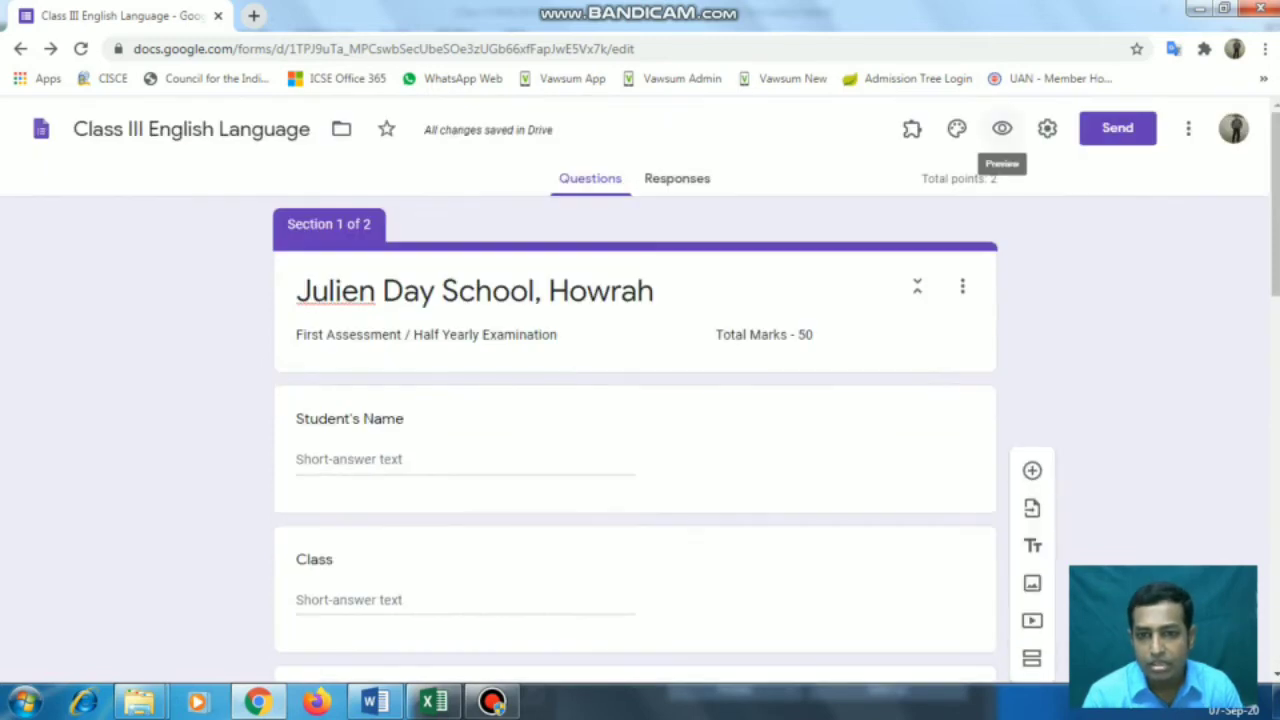
left_click(1002, 128)
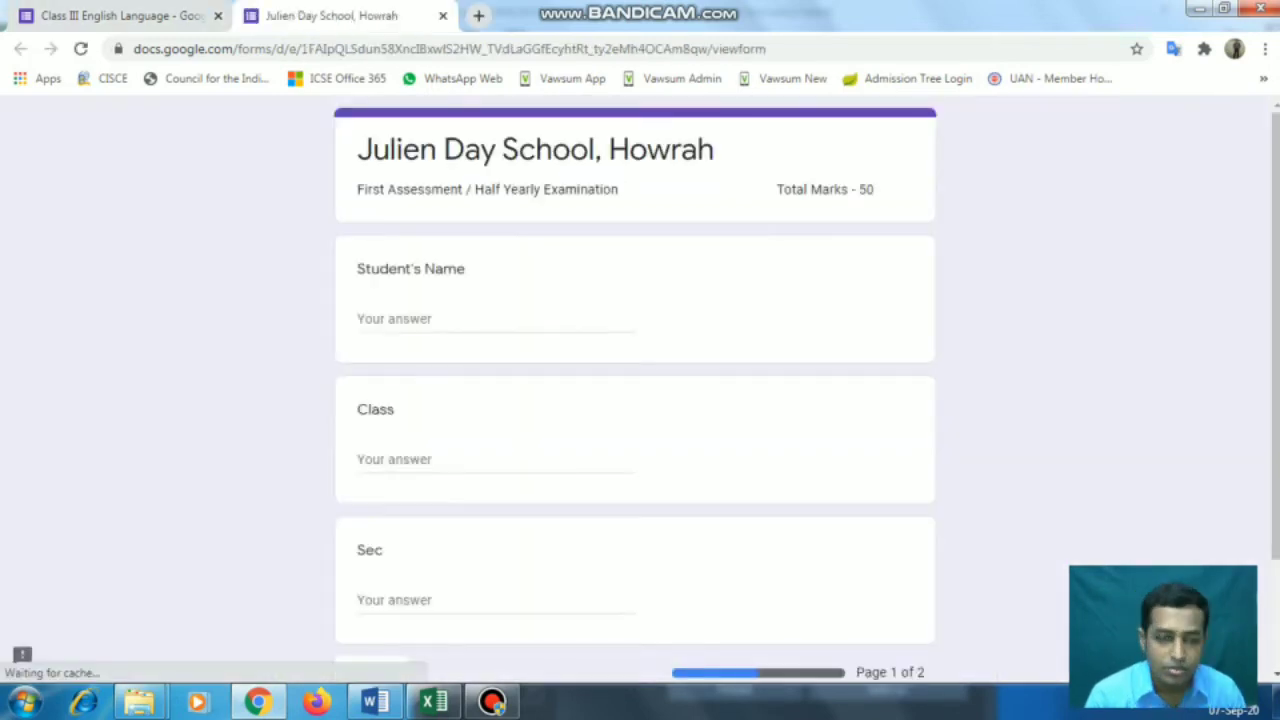
Go to page 2 of the preview and tick the first three Although answers
scroll(640, 400, "down", 2)
left_click(370, 531)
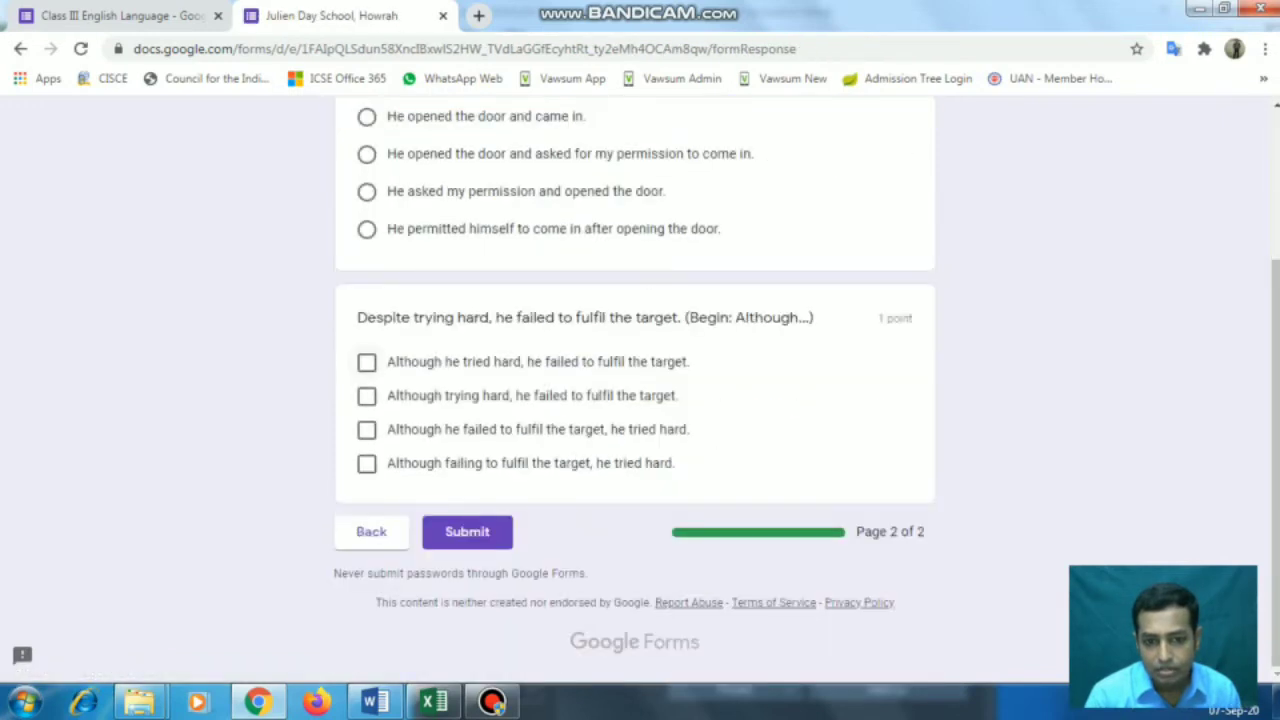
left_click(366, 362)
left_click(366, 396)
left_click(366, 429)
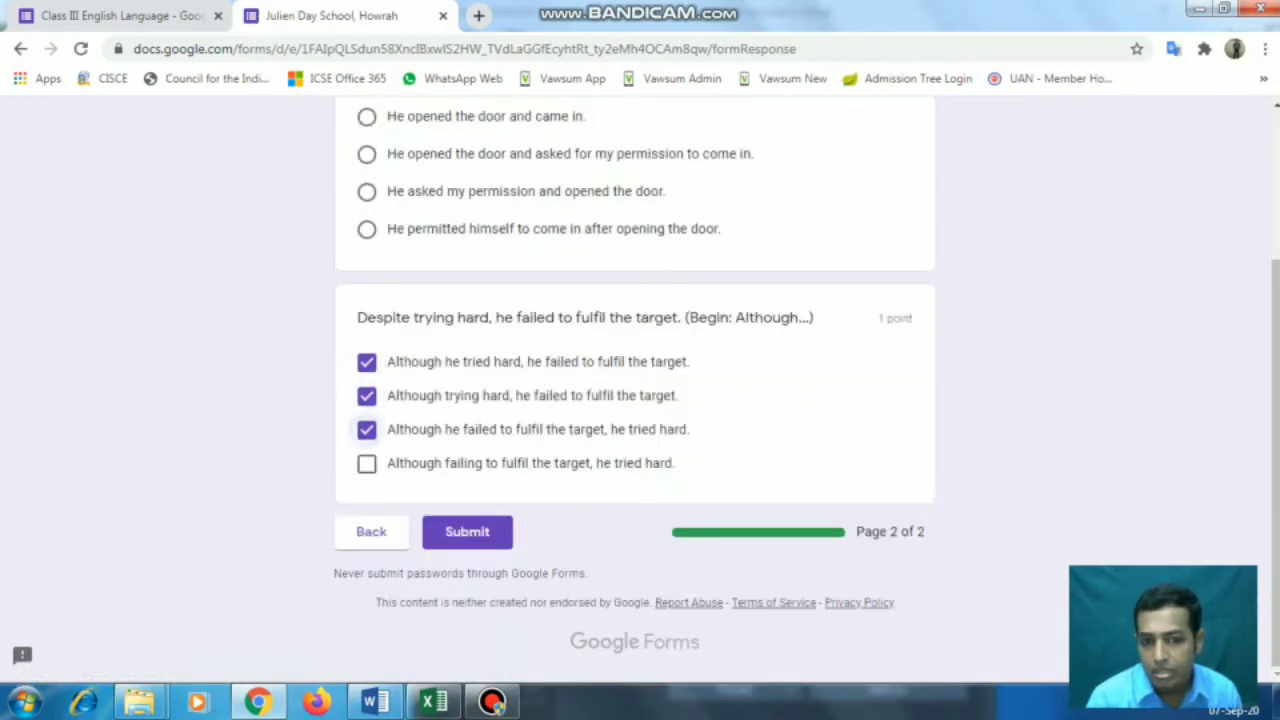
Try each door-question option, settle on the third, and untick the Although trying hard answer
scroll(640, 400, "up", 1)
left_click(366, 210)
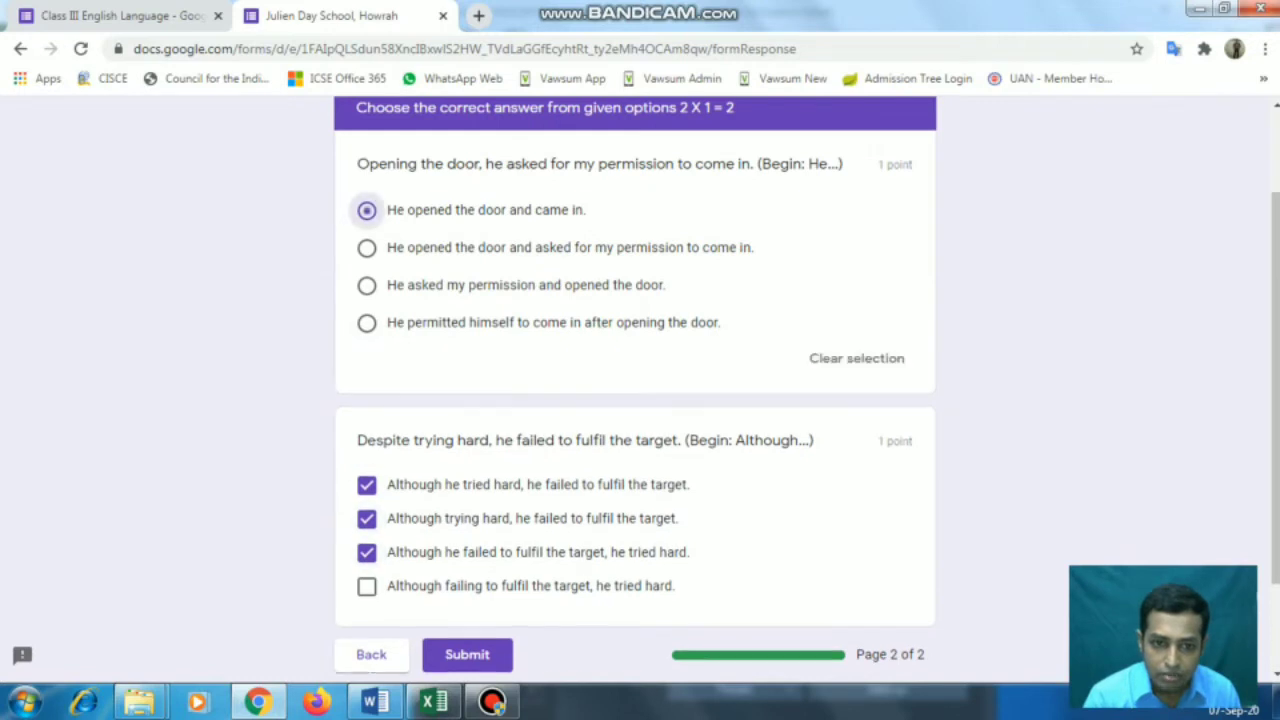
left_click(366, 247)
left_click(366, 285)
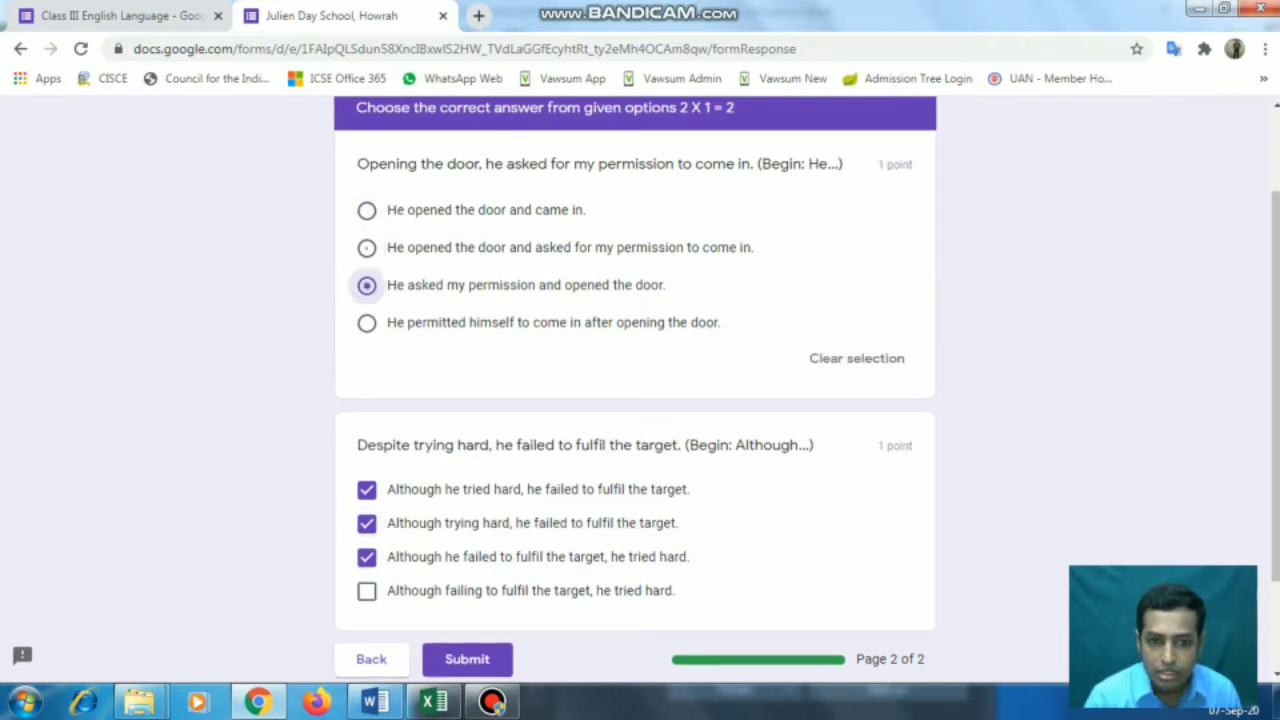
left_click(366, 322)
left_click(366, 285)
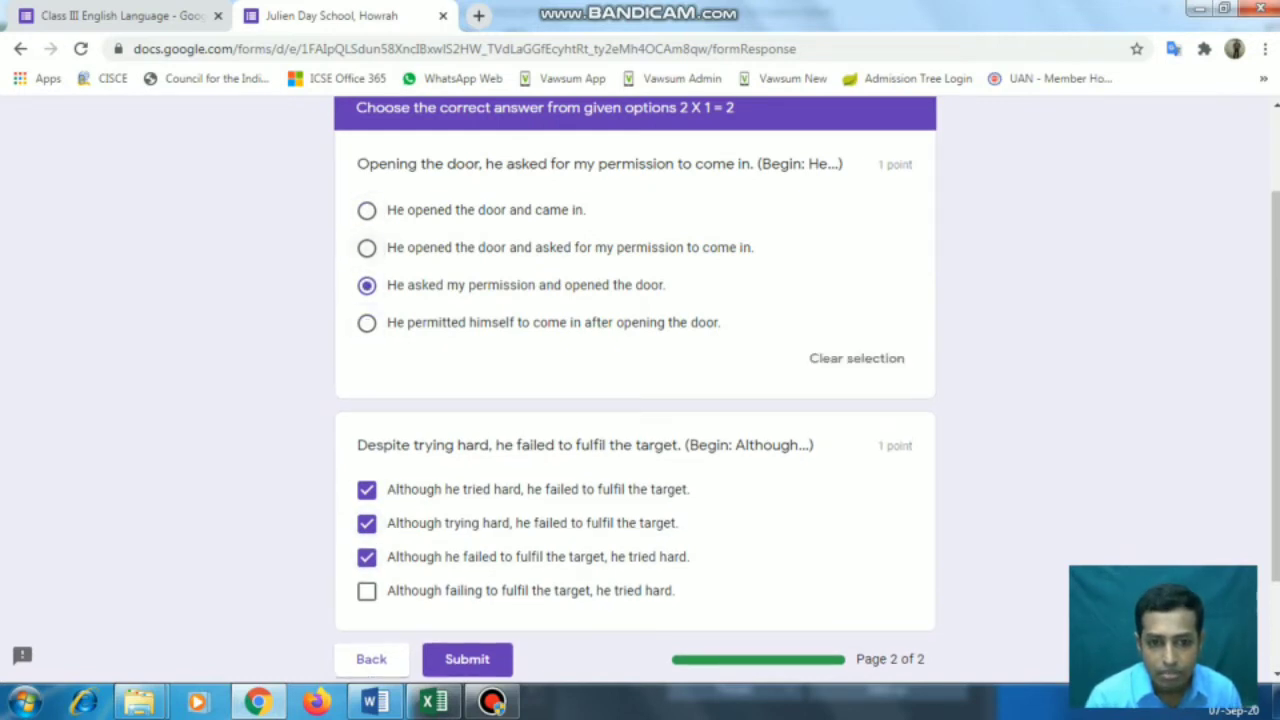
left_click(366, 210)
left_click(366, 285)
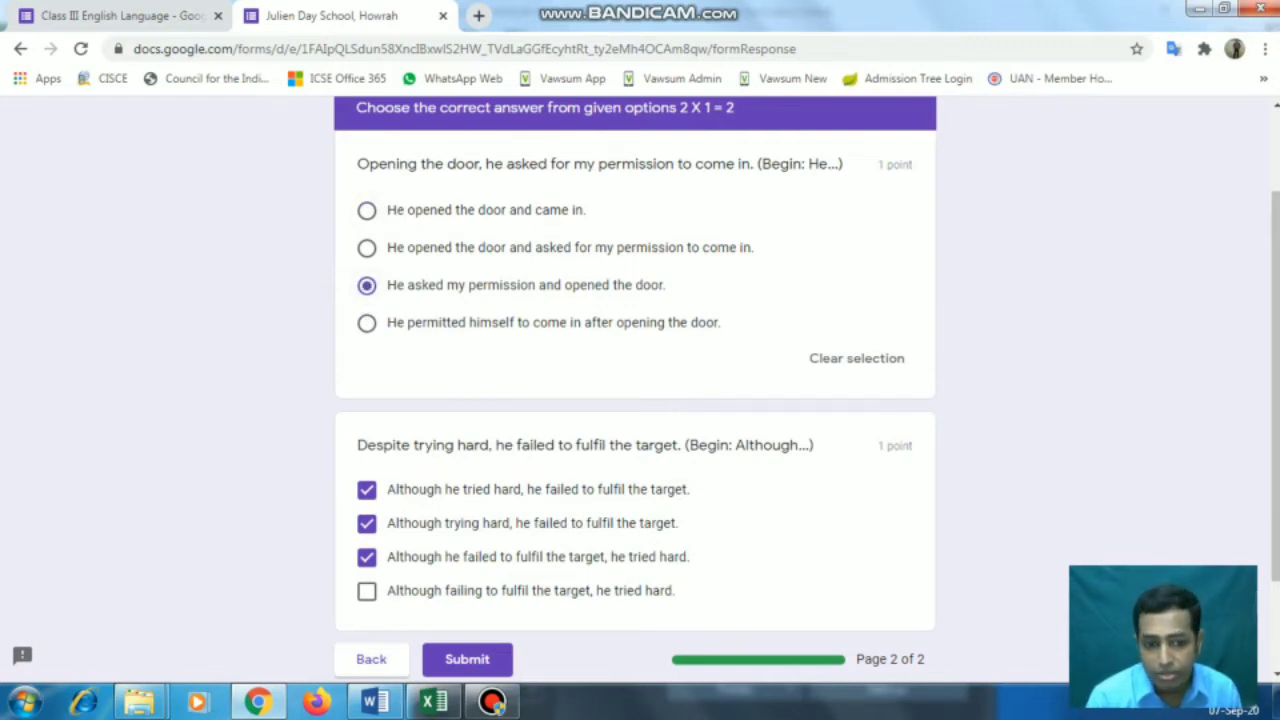
left_click(366, 523)
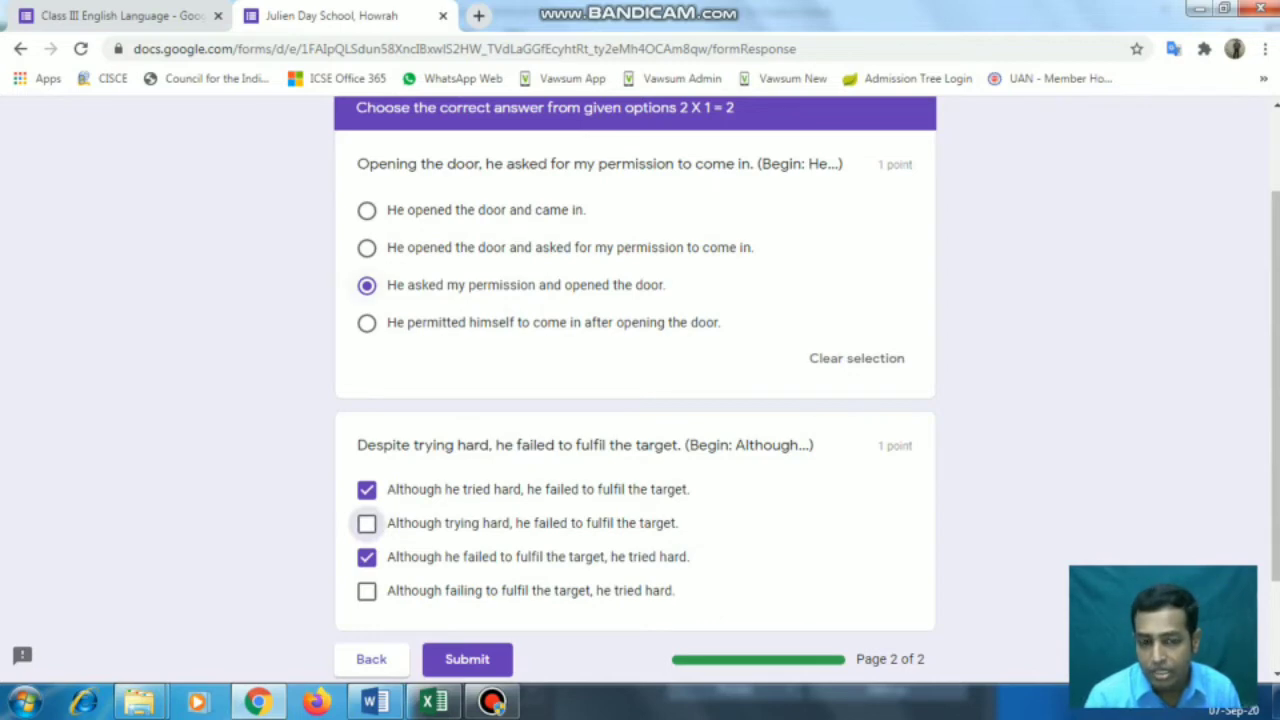
Close the preview tab and leave it to return to the editor
scroll(635, 400, "down", 2)
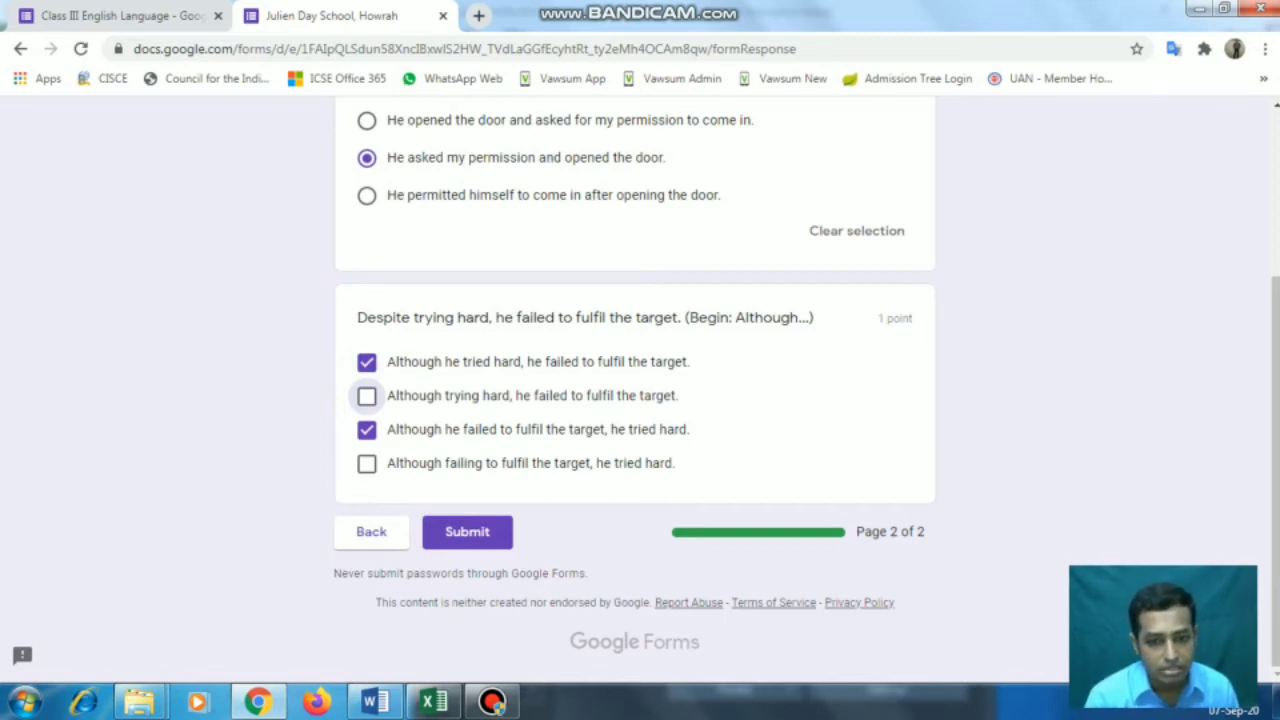
scroll(635, 400, "up", 3)
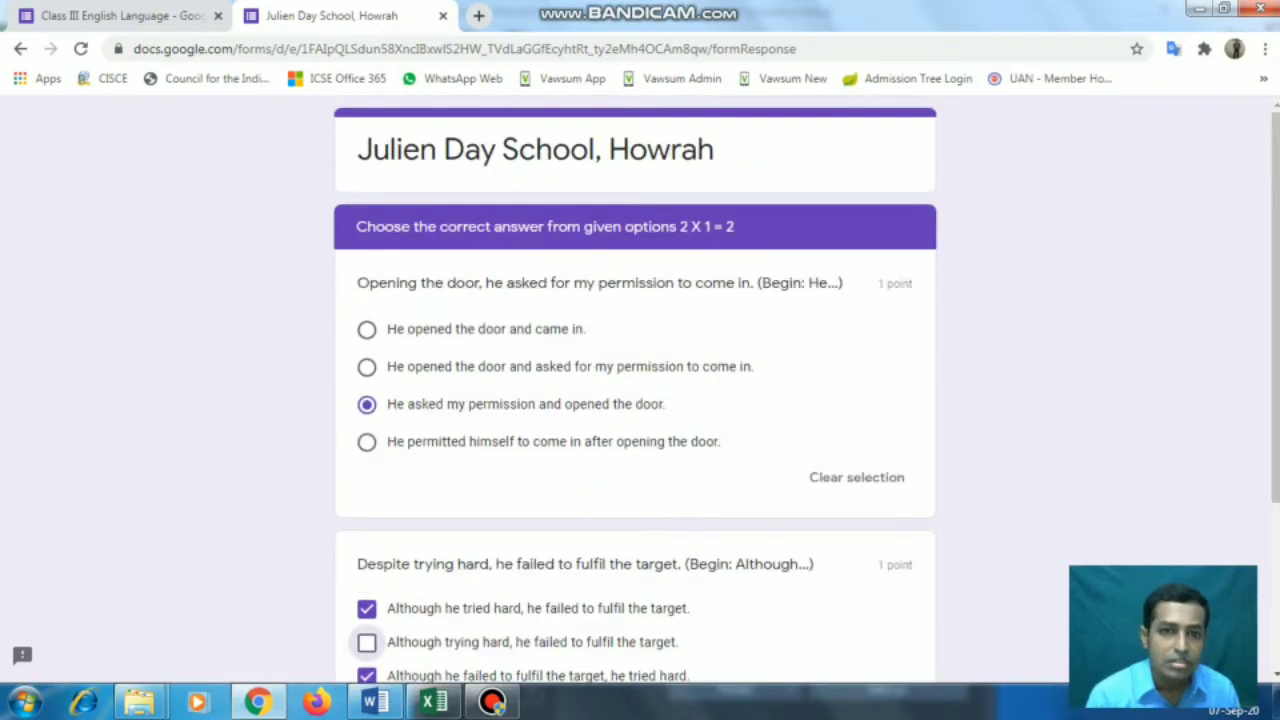
left_click(443, 15)
left_click(734, 154)
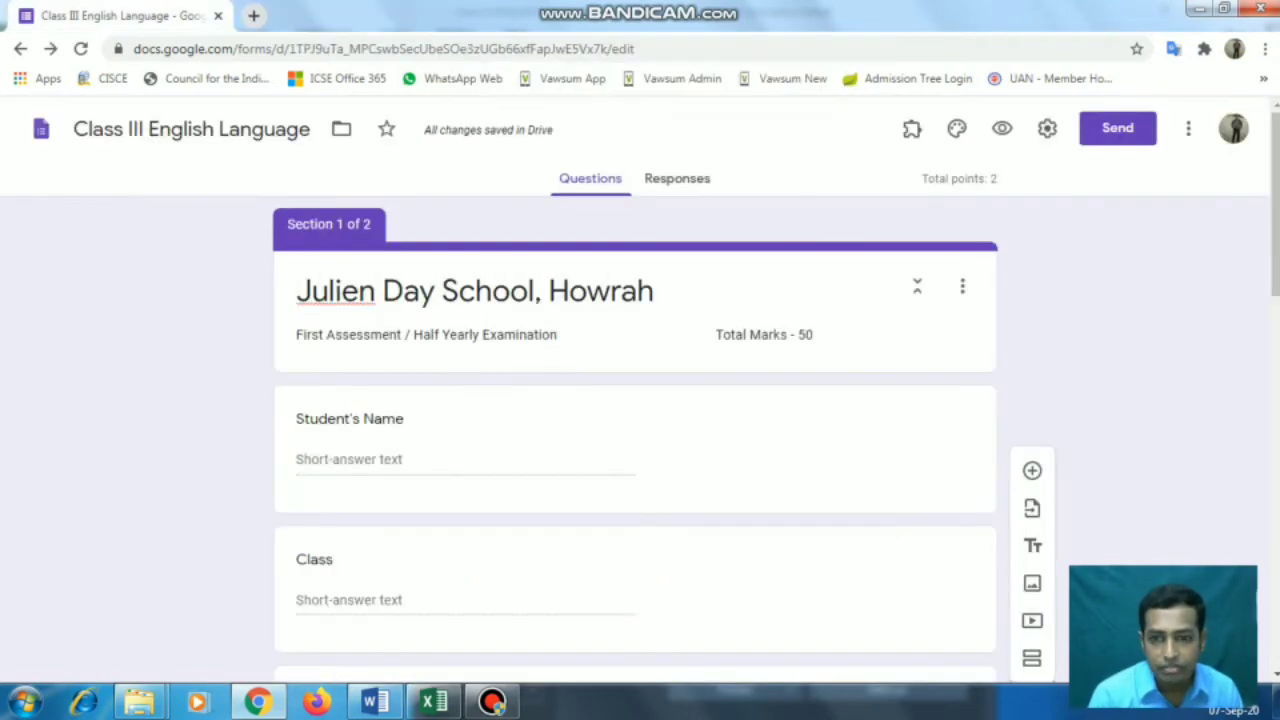
Change the Although question back to multiple choice and add Section 3 after it
scroll(635, 400, "down", 5)
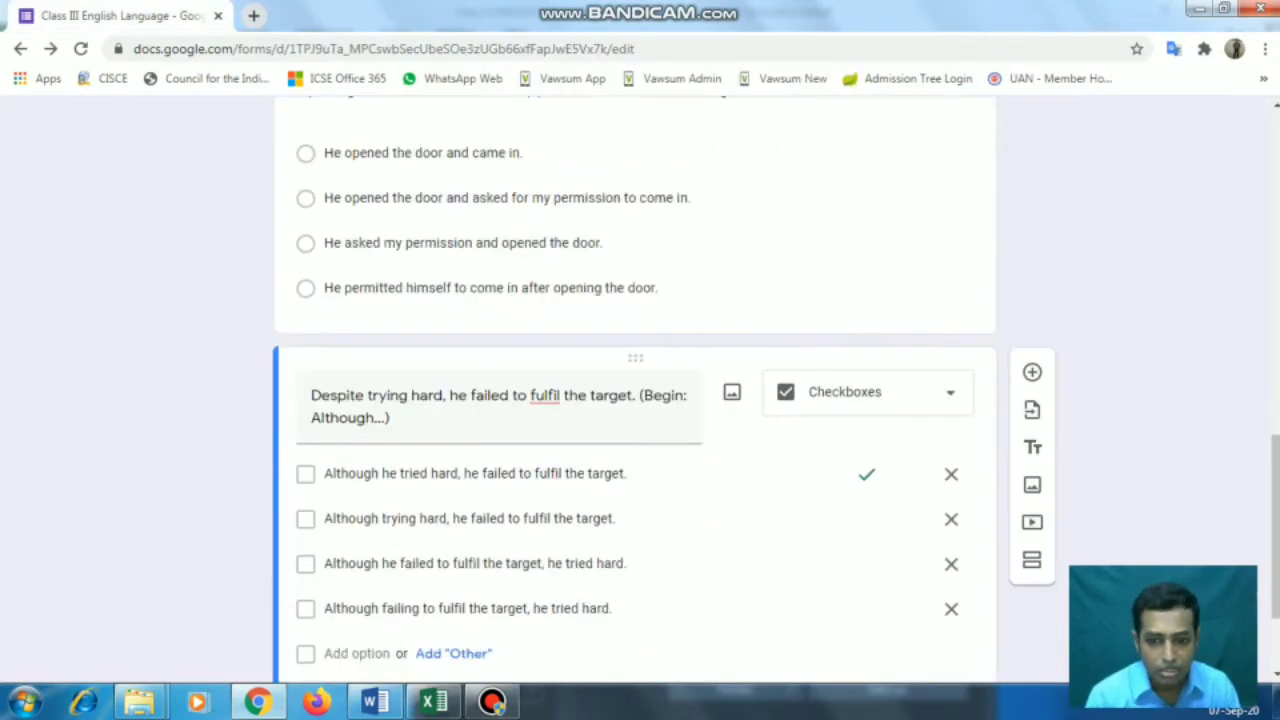
left_click(865, 391)
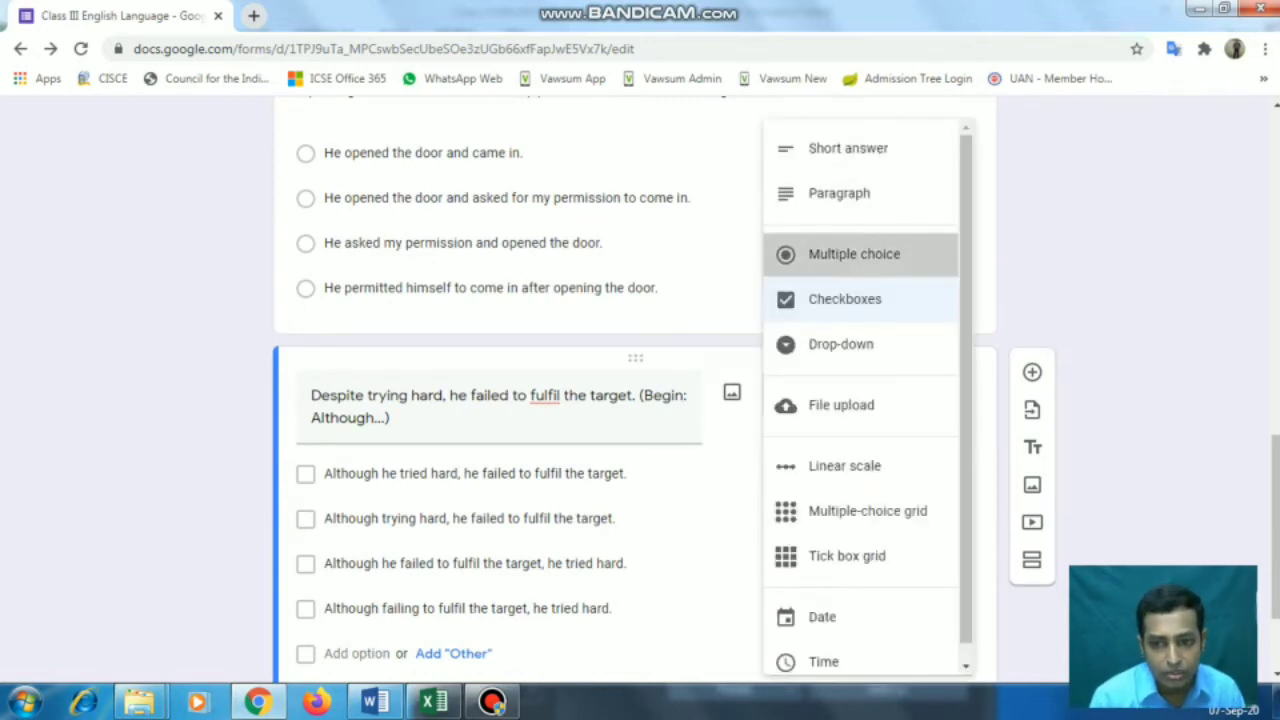
left_click(854, 254)
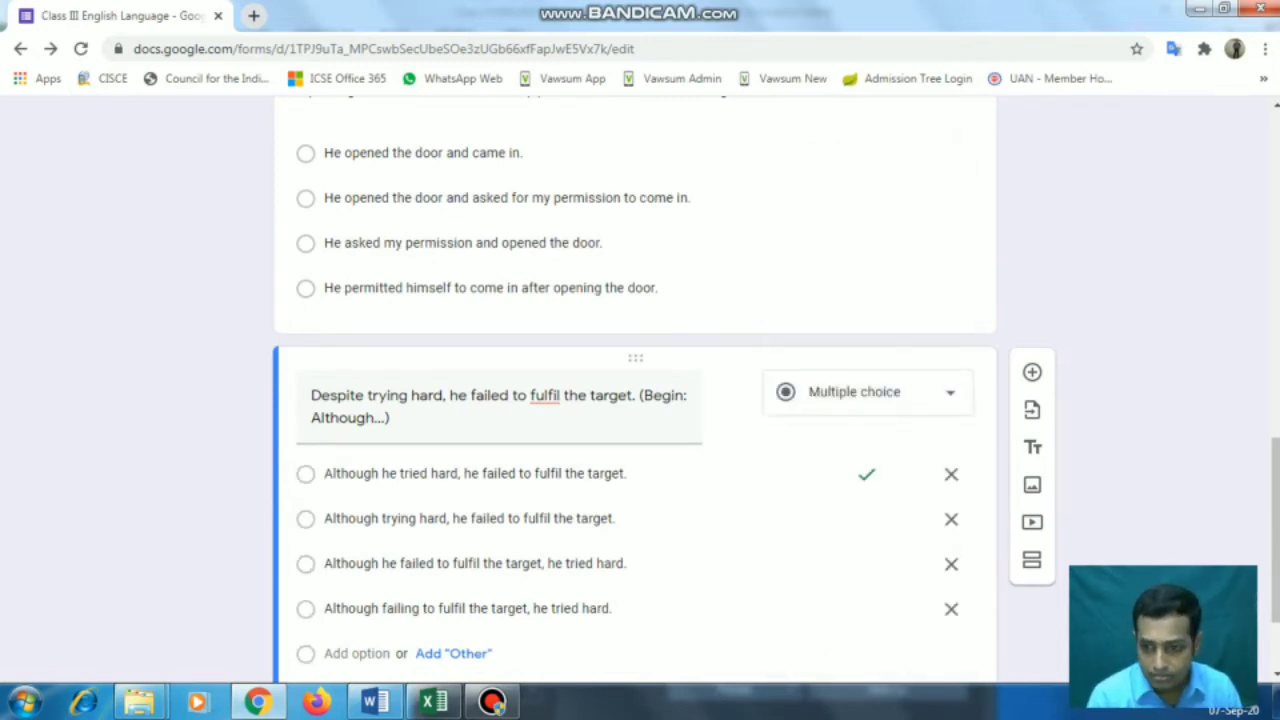
scroll(635, 400, "down", 2)
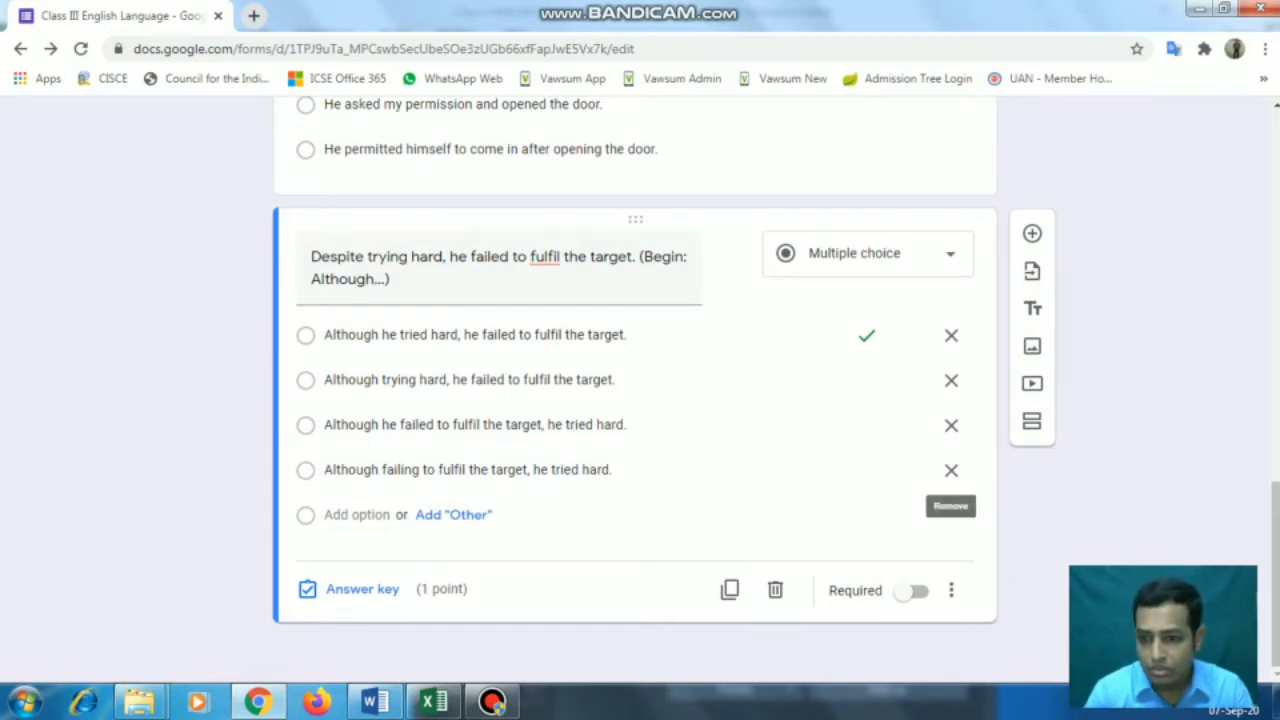
left_click(1032, 421)
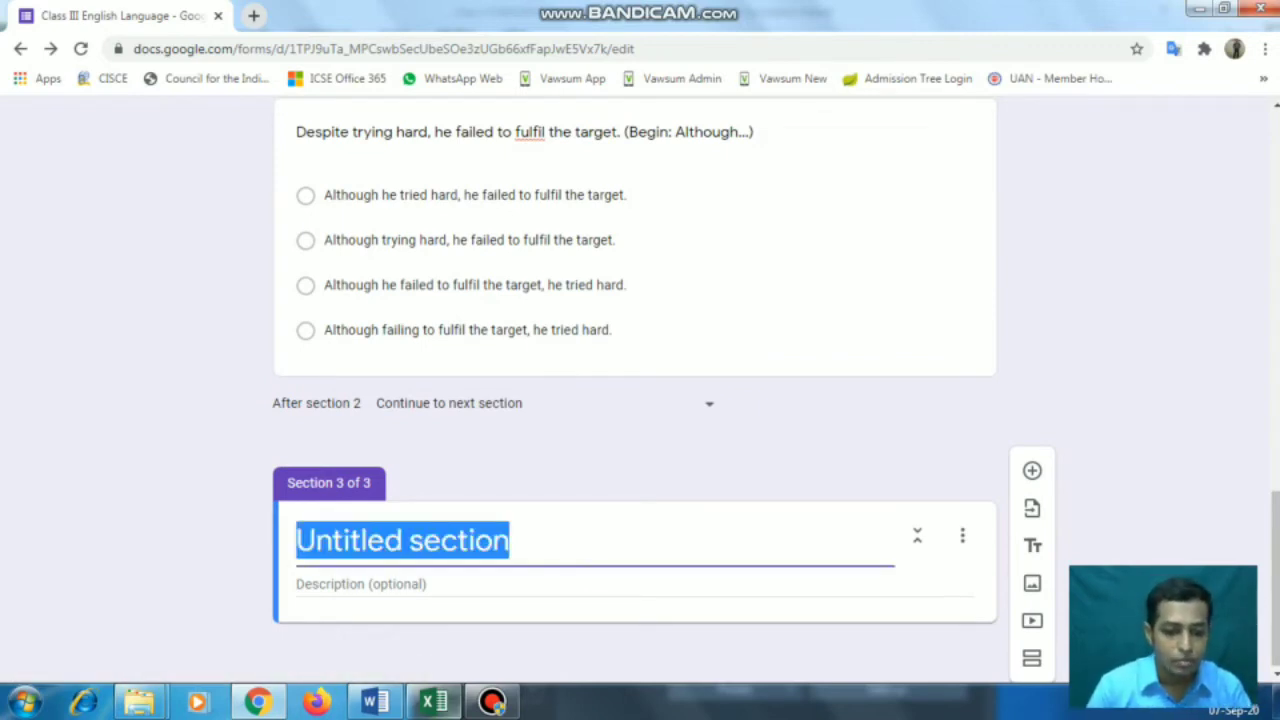
After checking the Class 9 Maths document, title Section 3 'Mathematics' and add a question below it
mouse_move(435, 706)
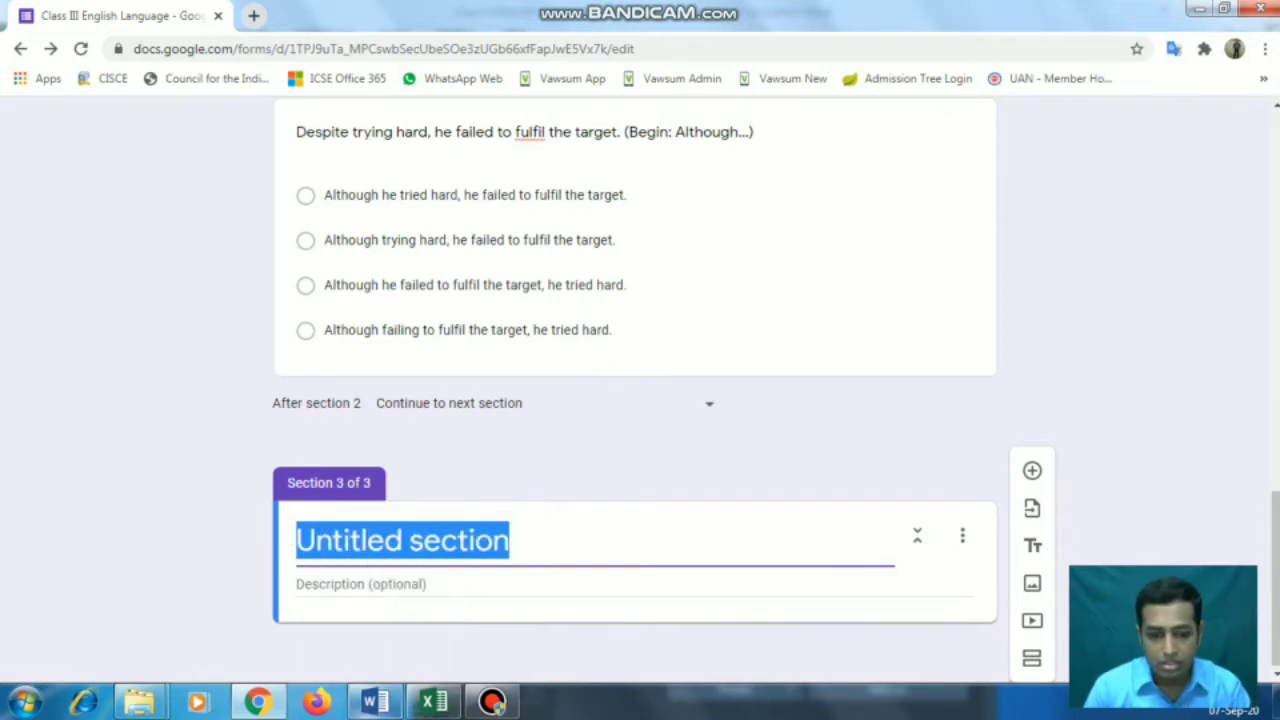
left_click(375, 703)
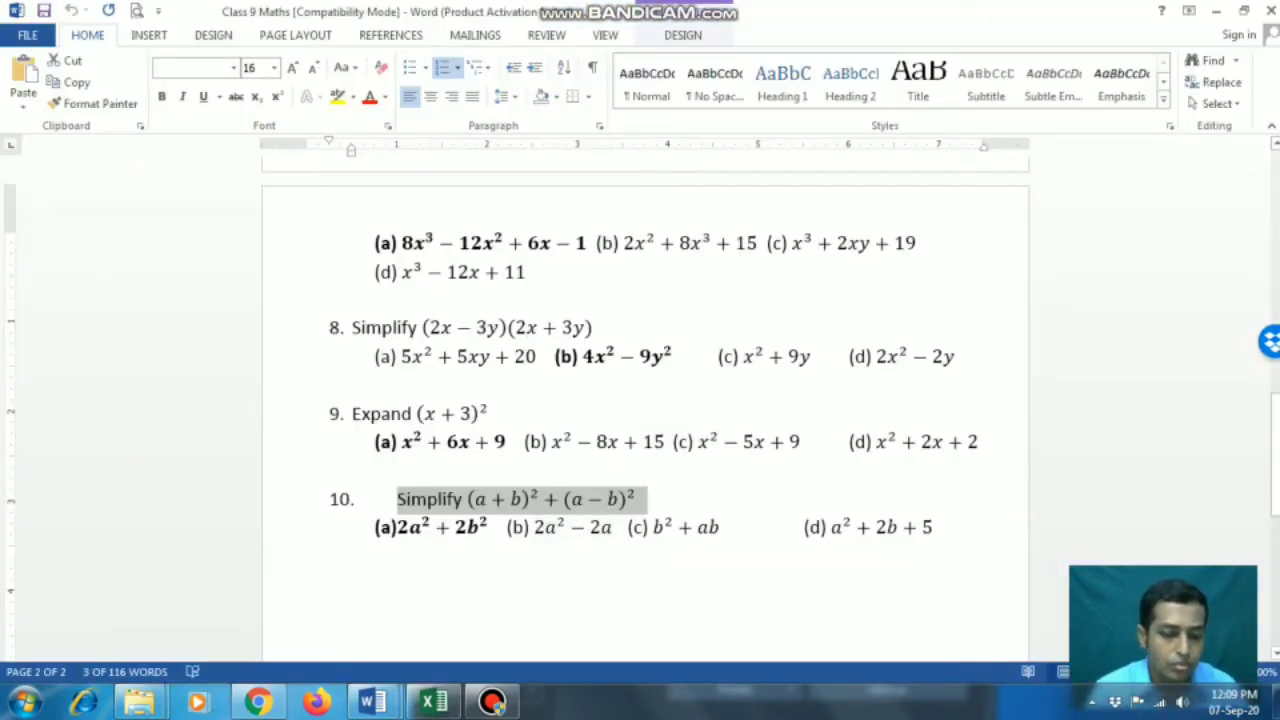
left_click(258, 703)
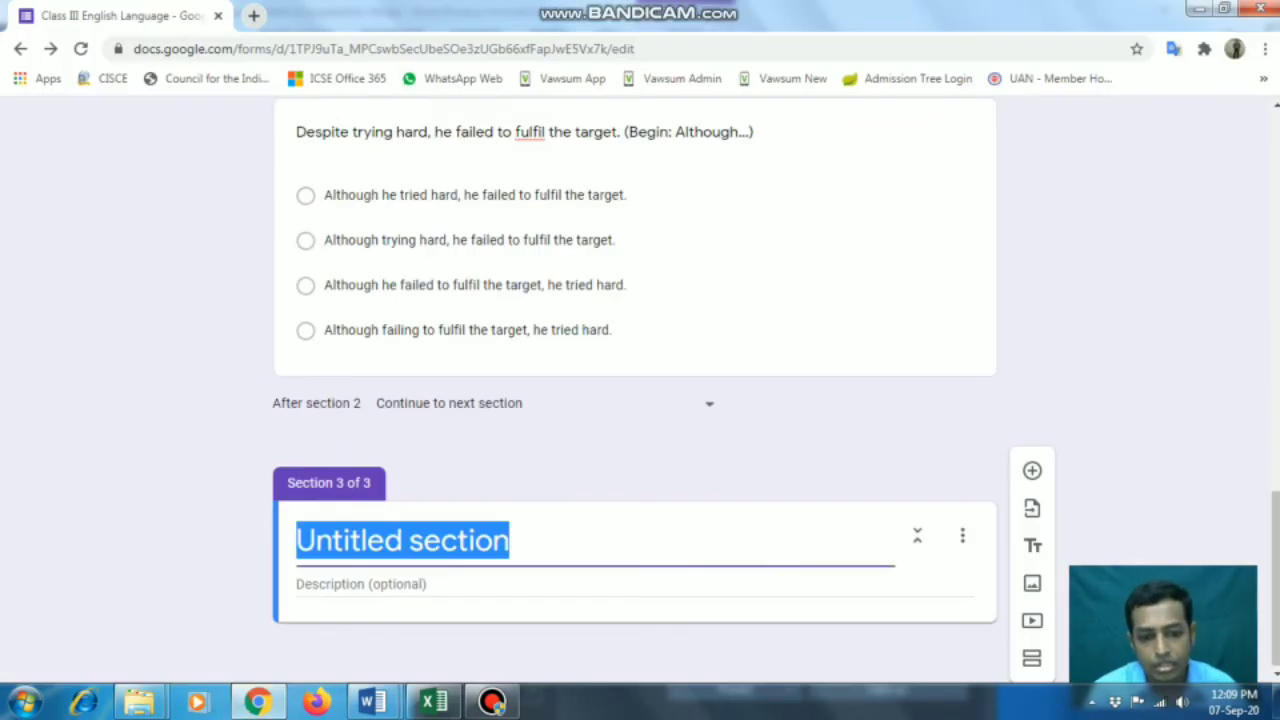
type("M")
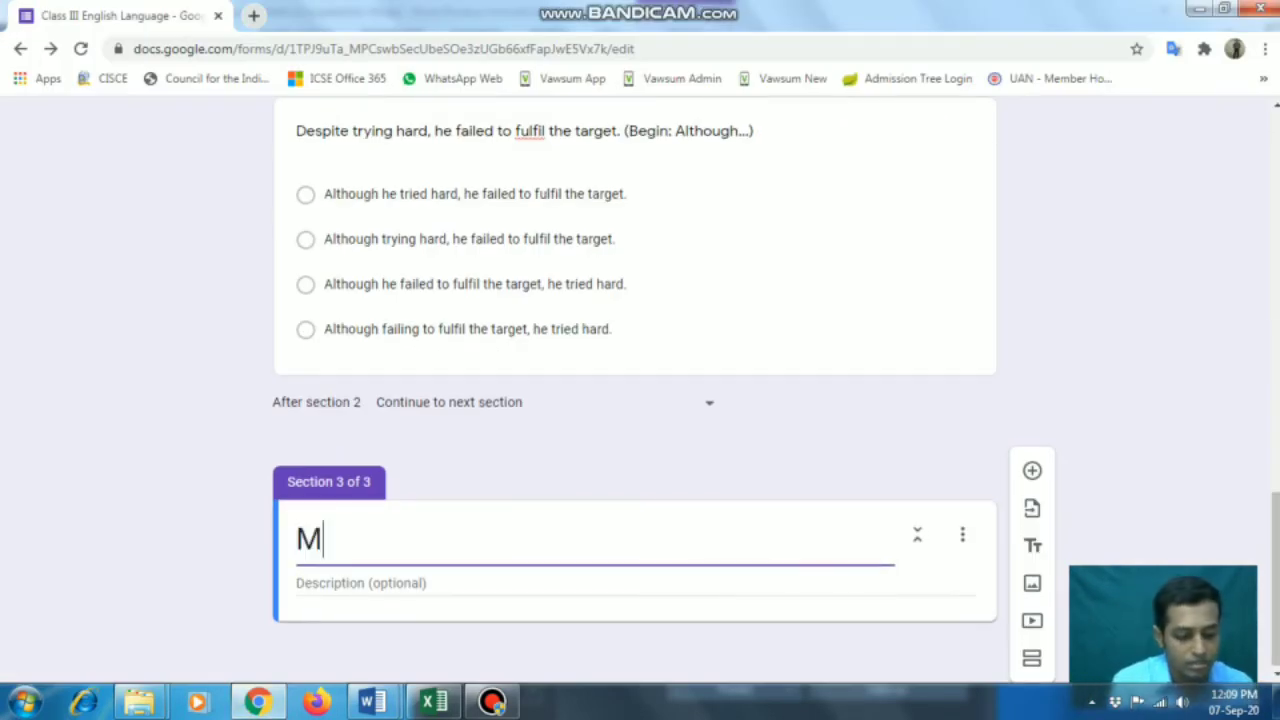
type("athematics")
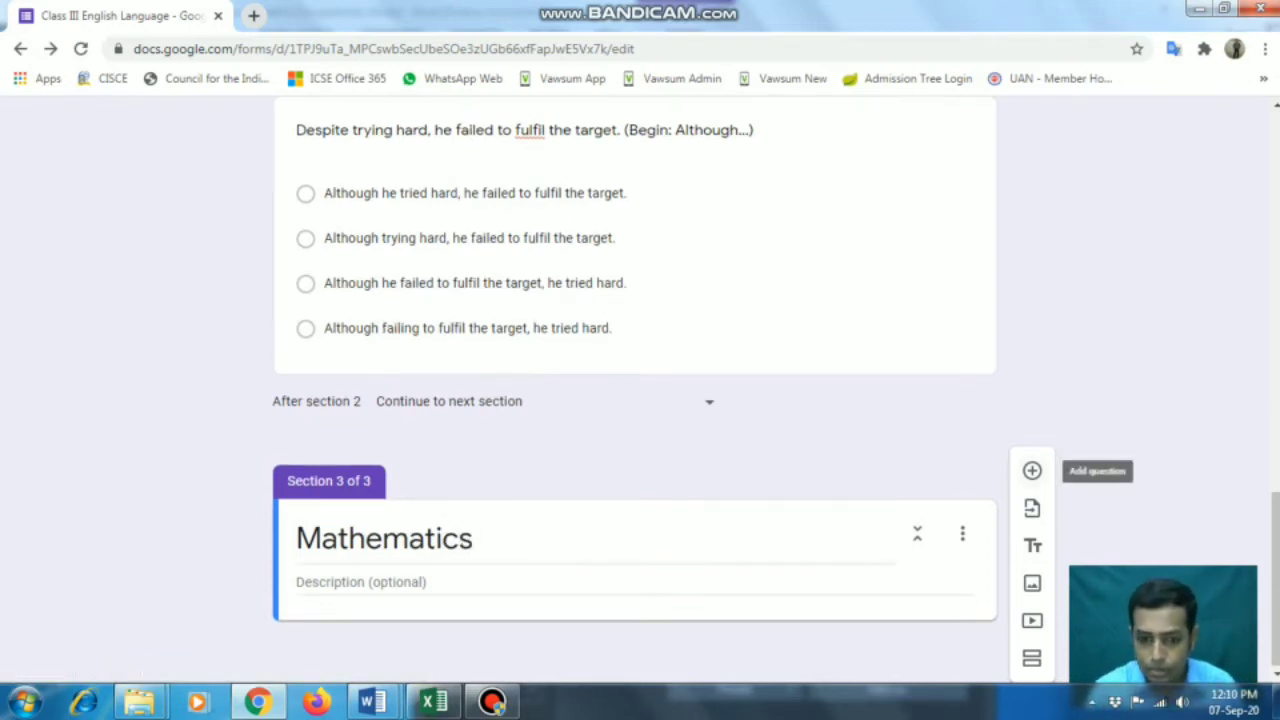
left_click(1032, 470)
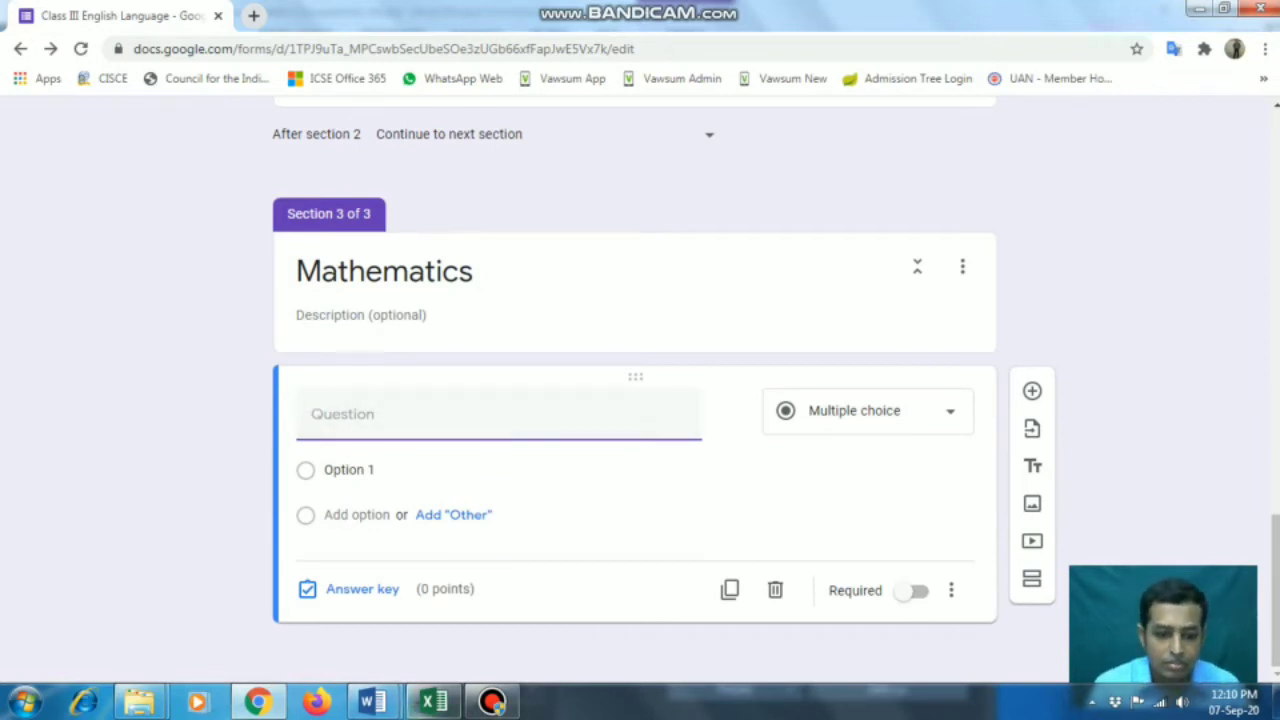
Paste the copied equation into the new question, then delete it to leave the title blank
mouse_move(370, 702)
left_click(483, 600)
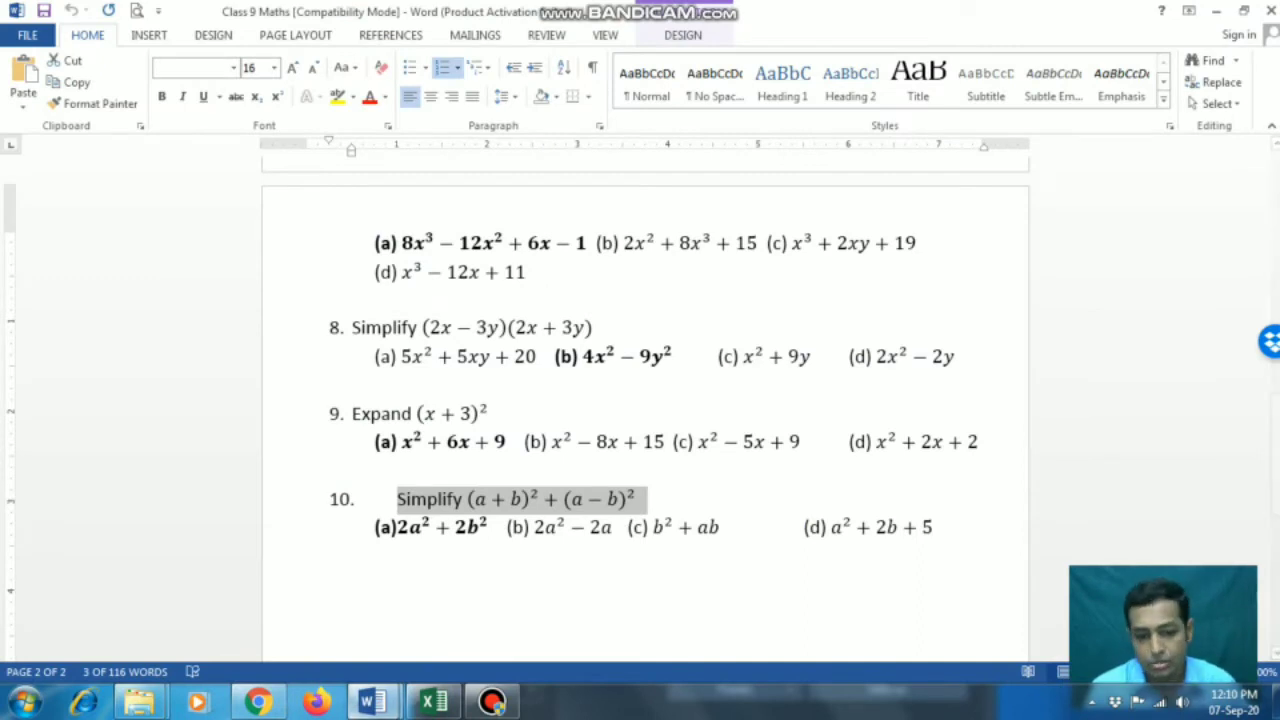
left_click(258, 702)
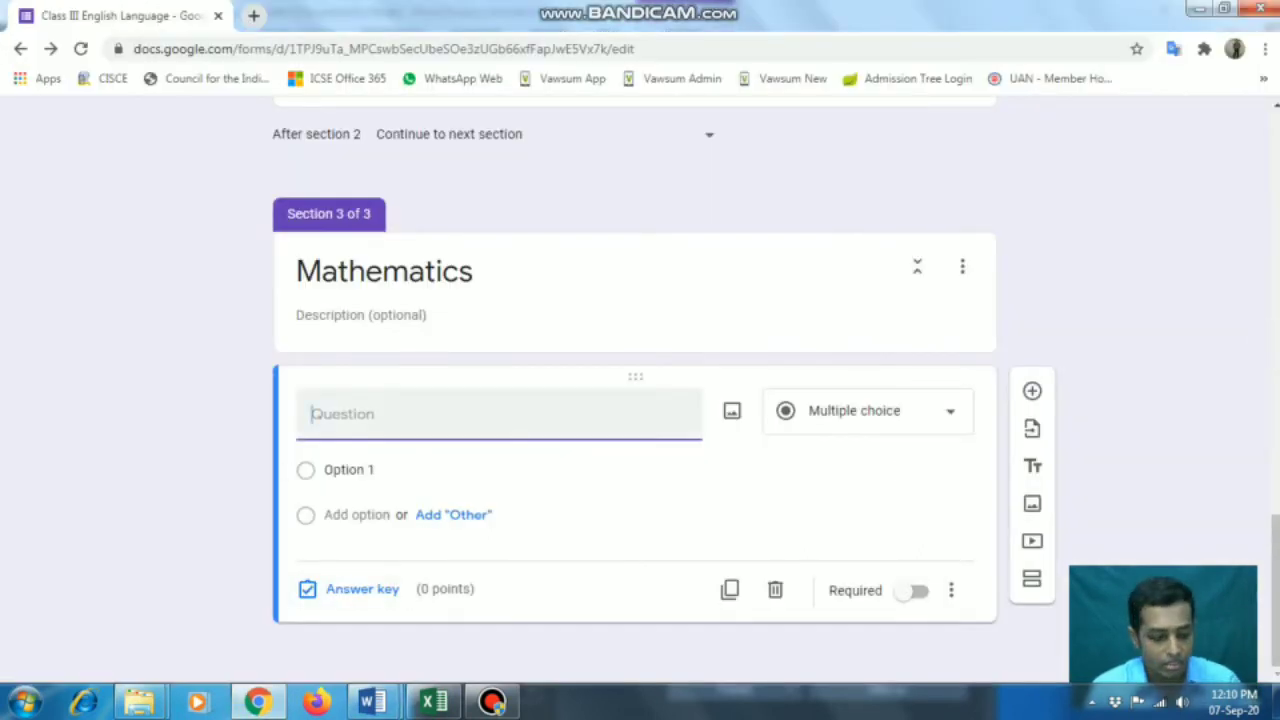
type("Simplify  [(a+b)^2+(a-b)] ^2")
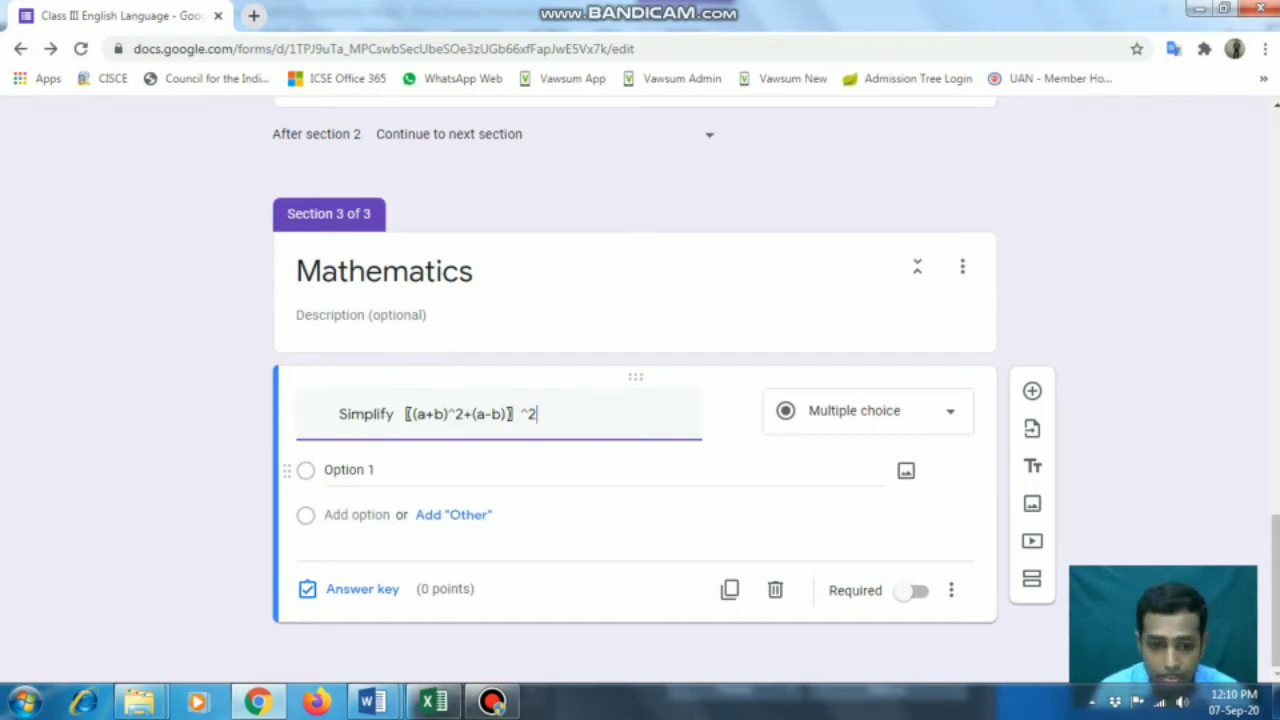
left_click_drag(537, 414, 311, 414)
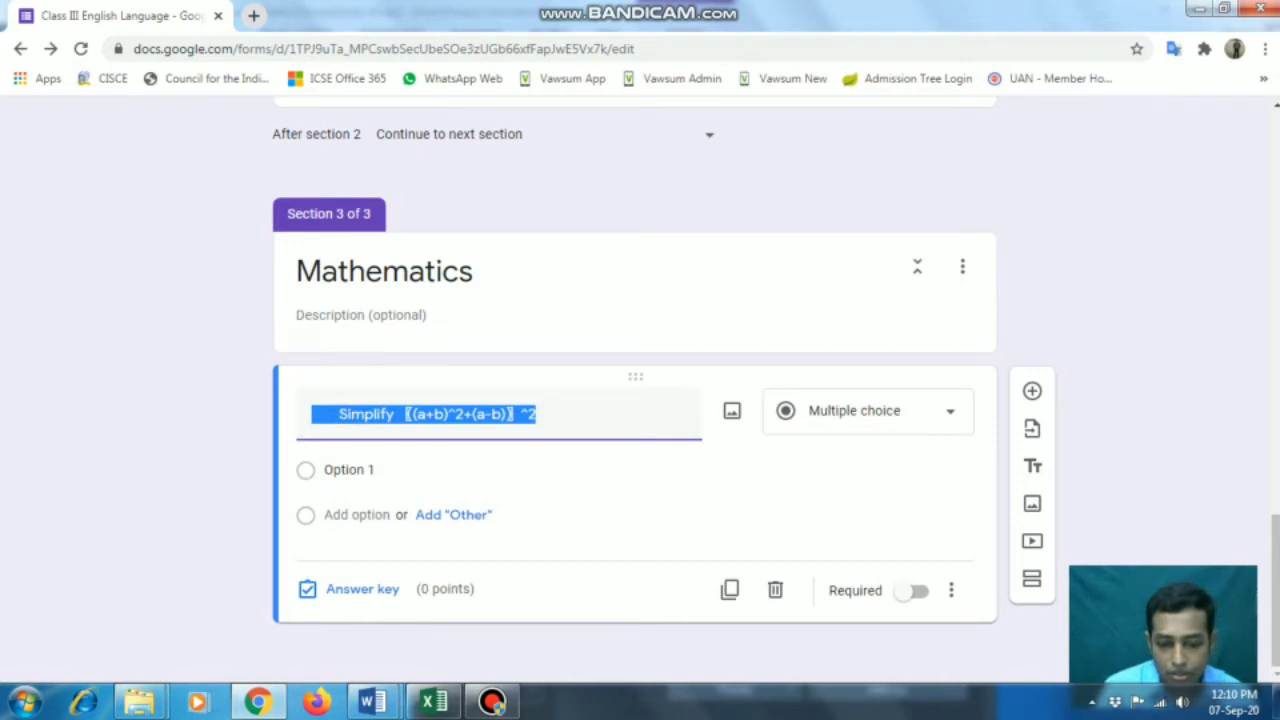
mouse_move(372, 702)
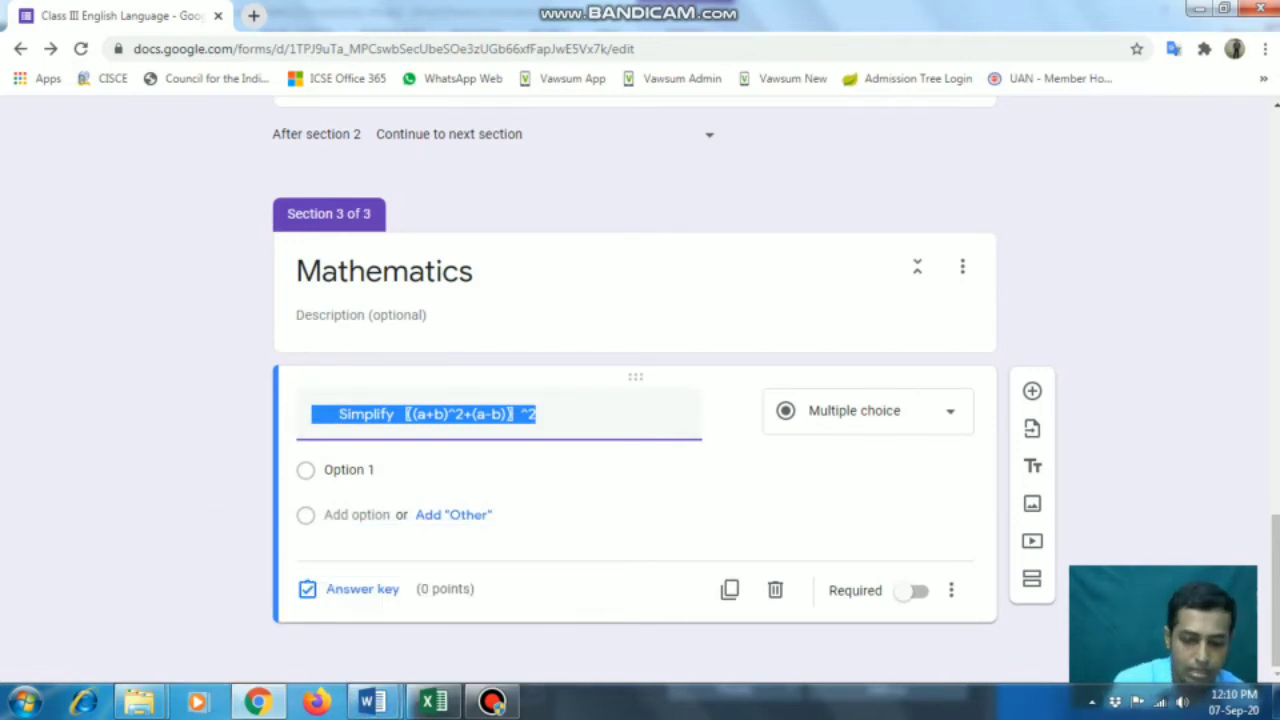
key("BackSpace")
left_click(25, 702)
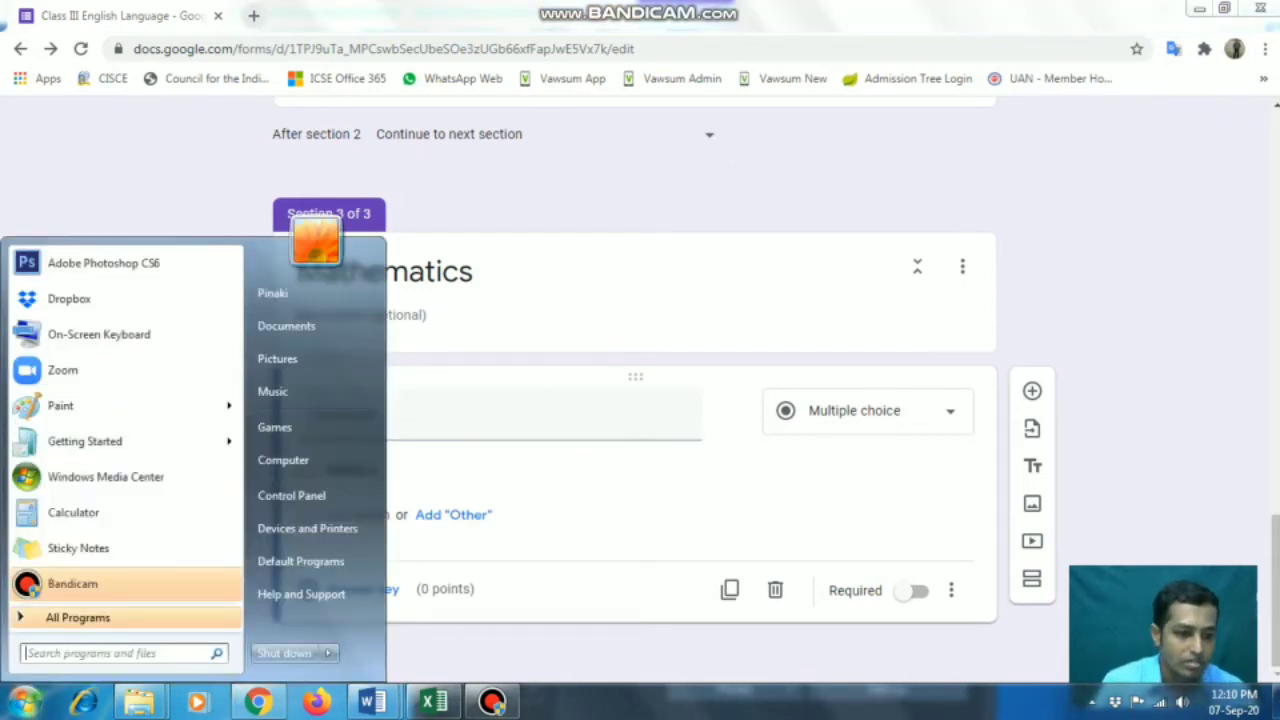
Search 'snipp' to launch the Snipping Tool and bring the Class 9 Maths document forward
type("snipp")
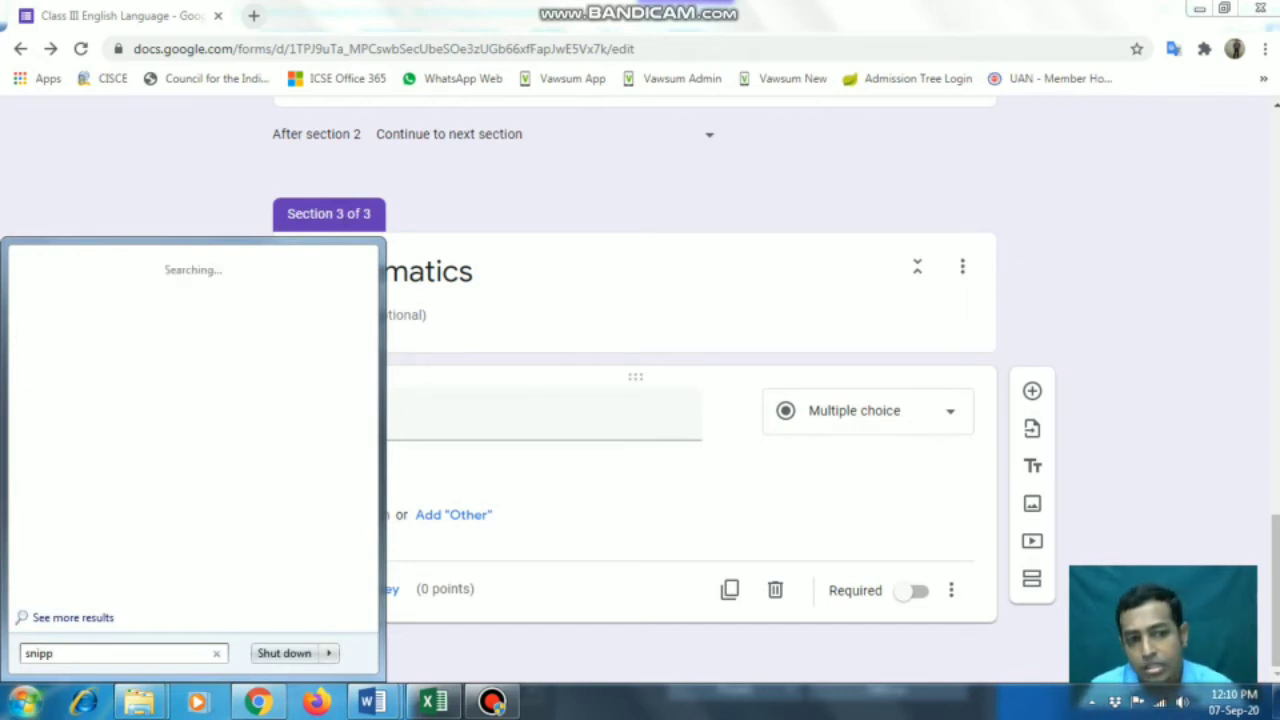
key("Return")
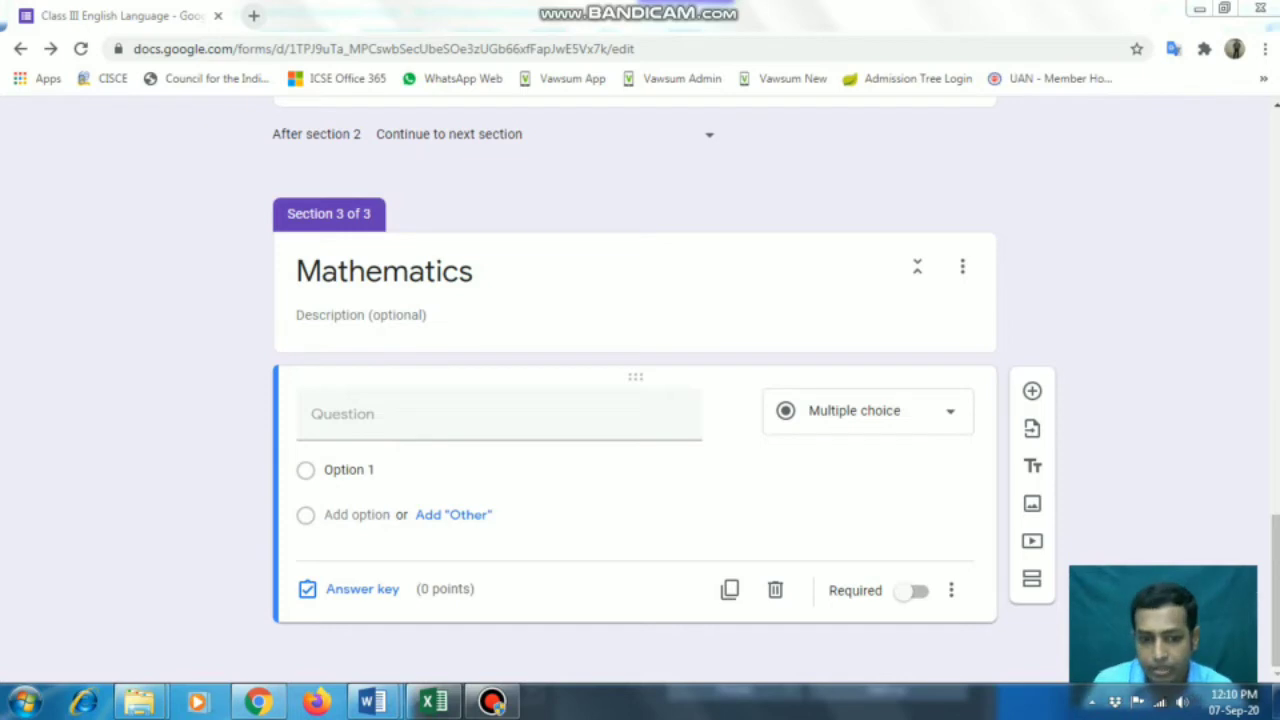
mouse_move(371, 702)
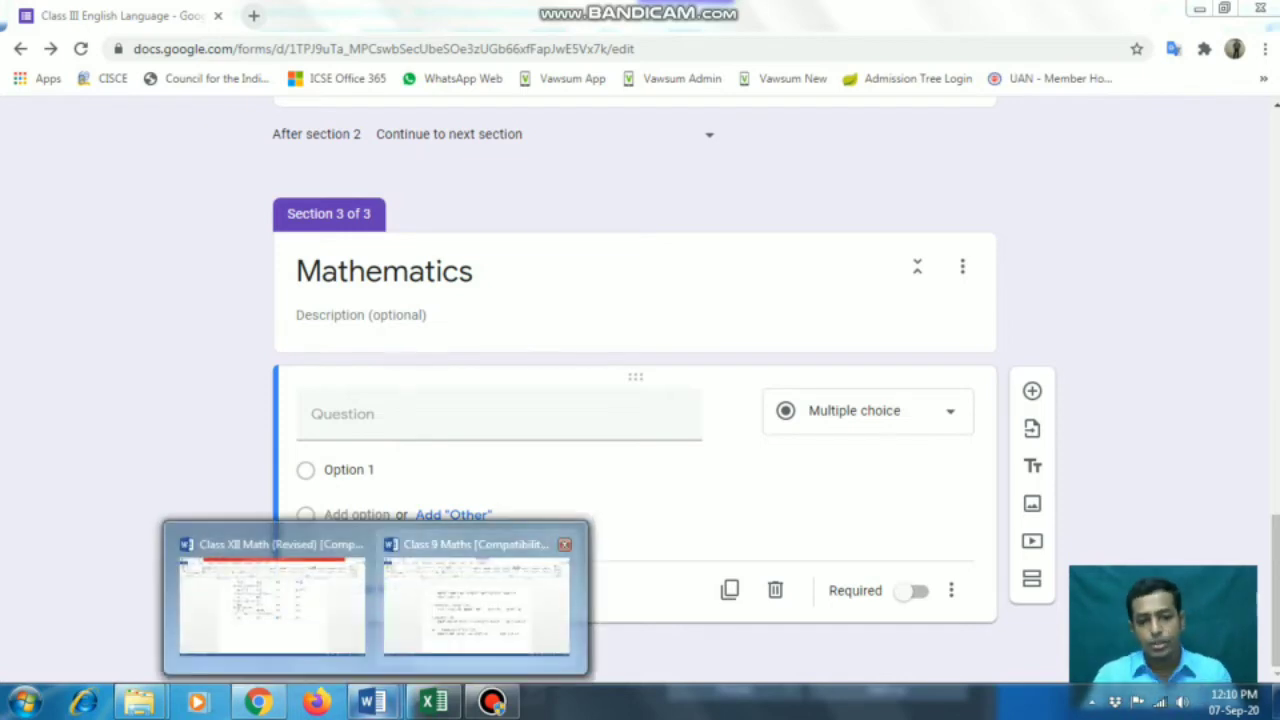
left_click(500, 575)
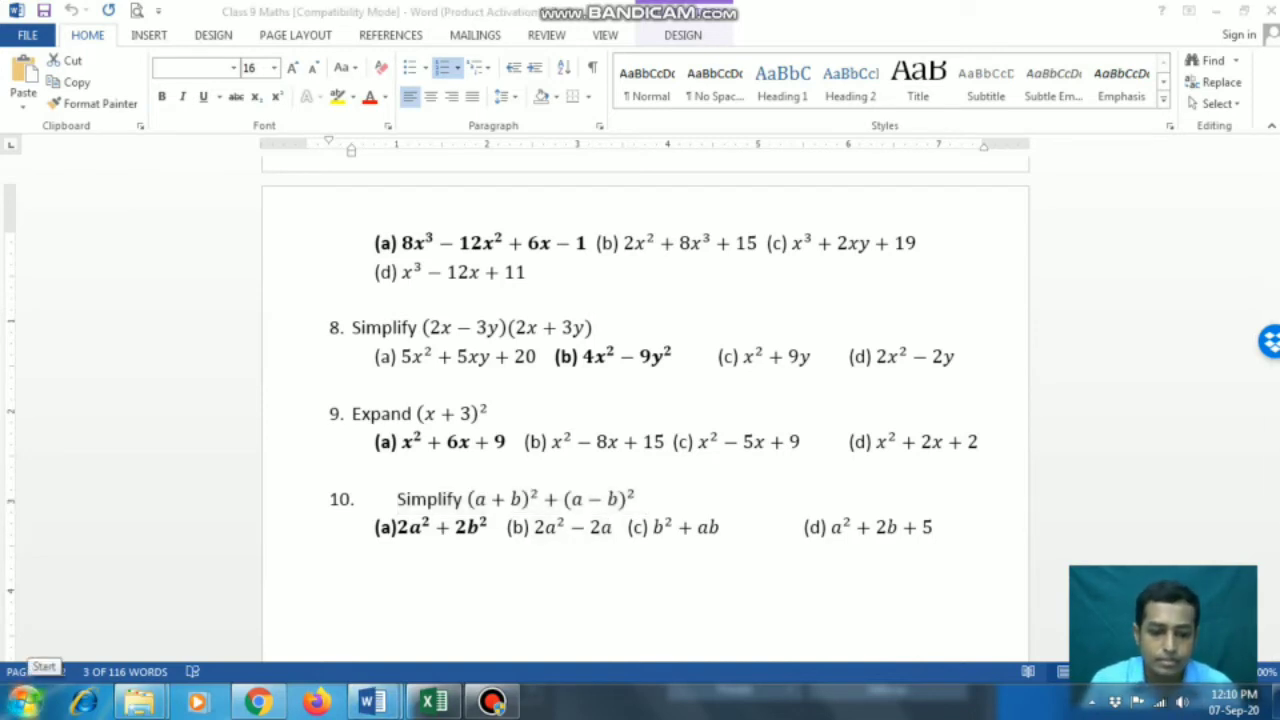
Snip item 10's equation from the Class 9 Maths document
left_click(24, 702)
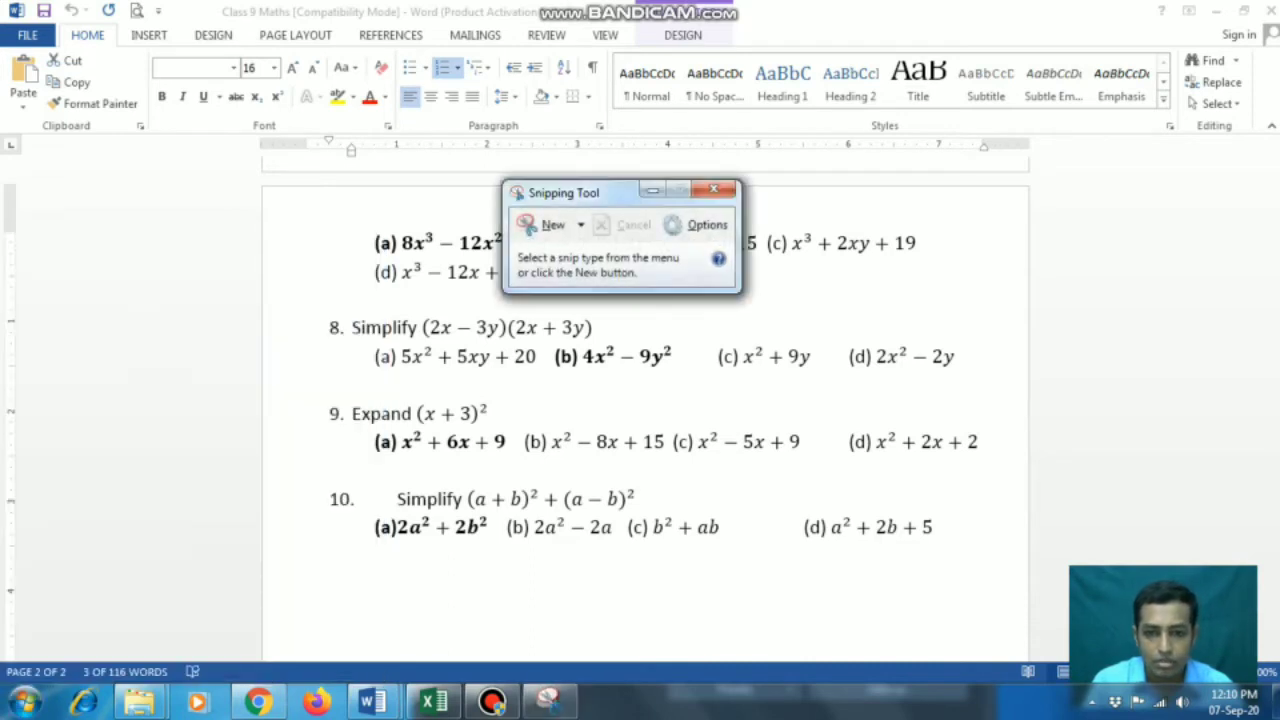
left_click_drag(560, 192, 1092, 224)
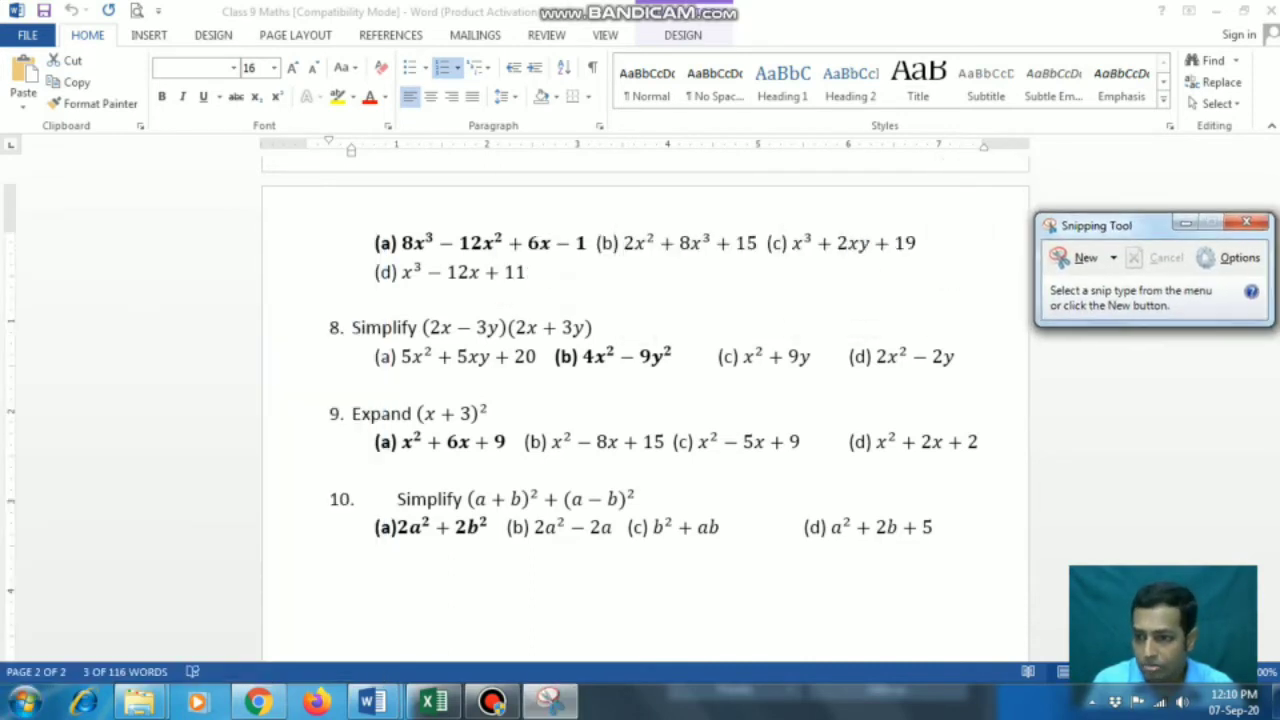
left_click(1083, 258)
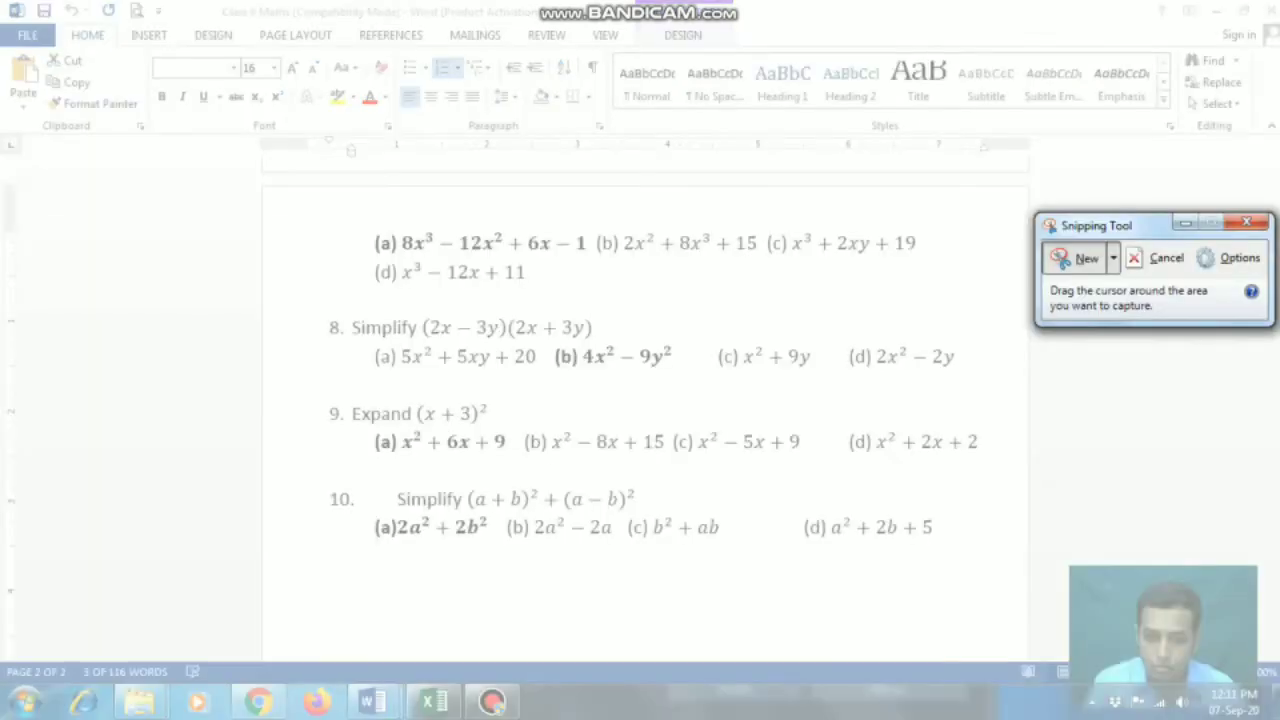
left_click_drag(388, 486, 640, 512)
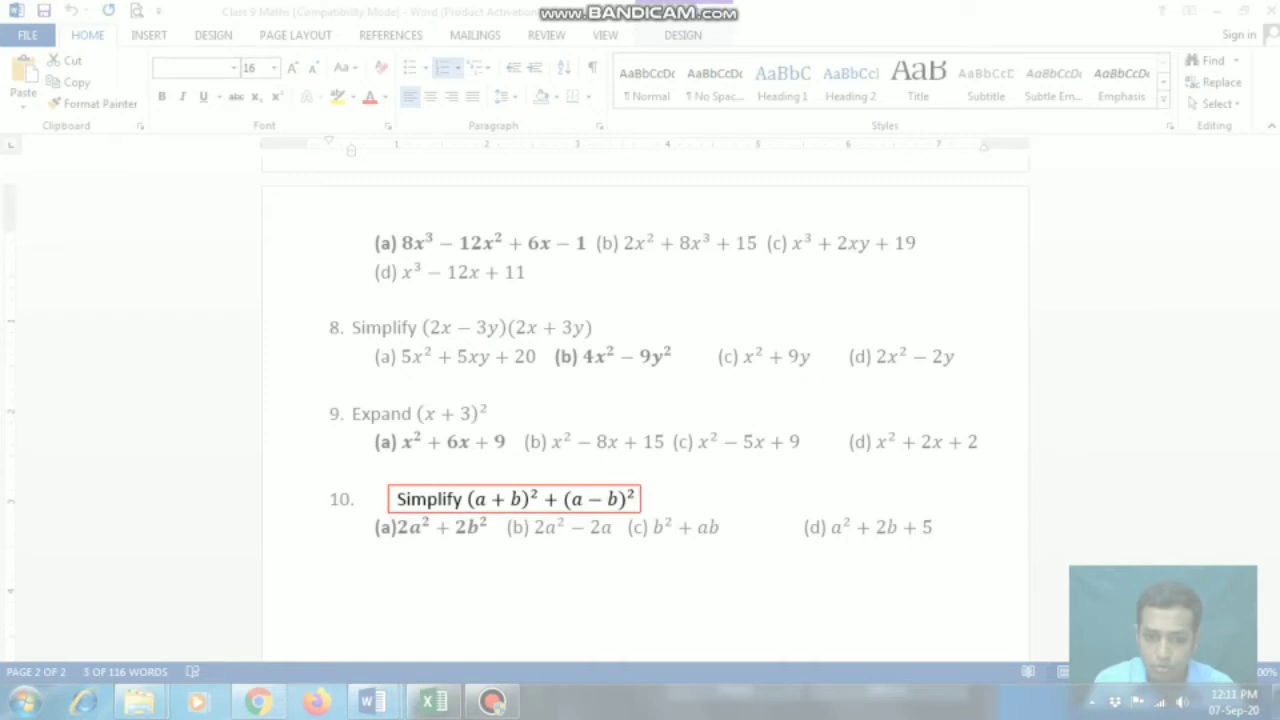
left_click_drag(640, 512, 640, 512)
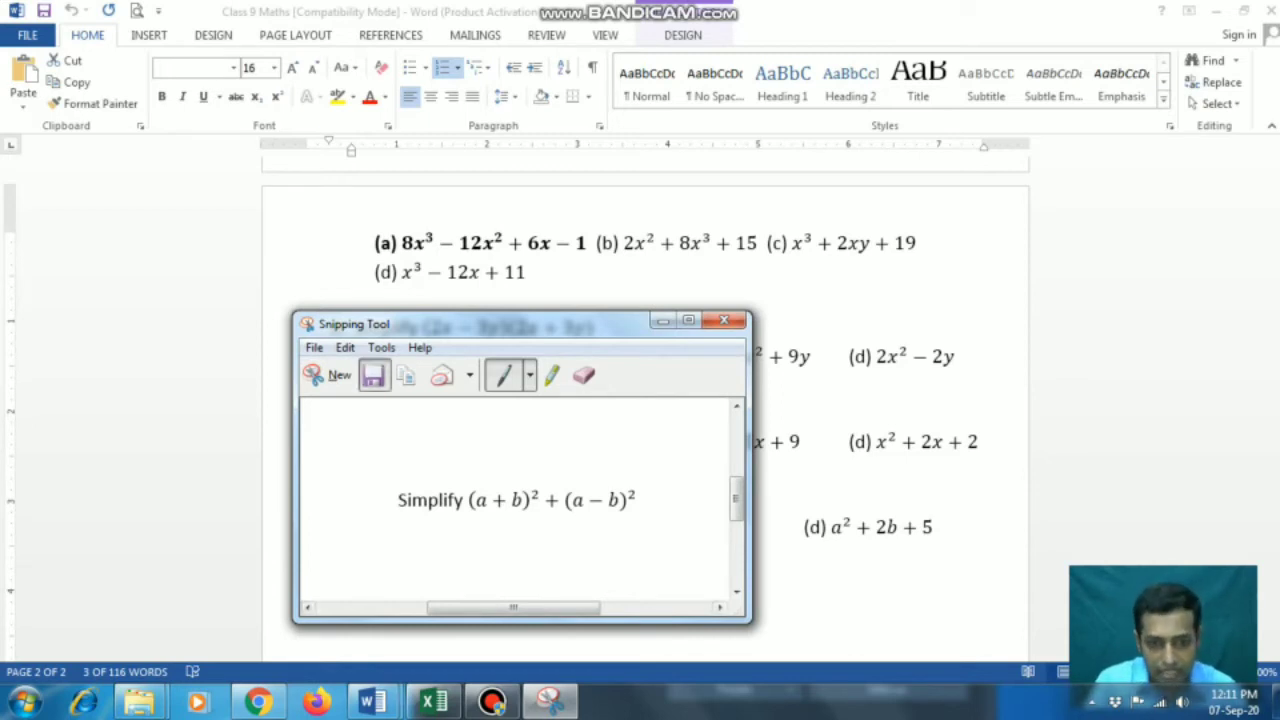
Save the snip to the Desktop as a JPEG named Capture
left_click(373, 376)
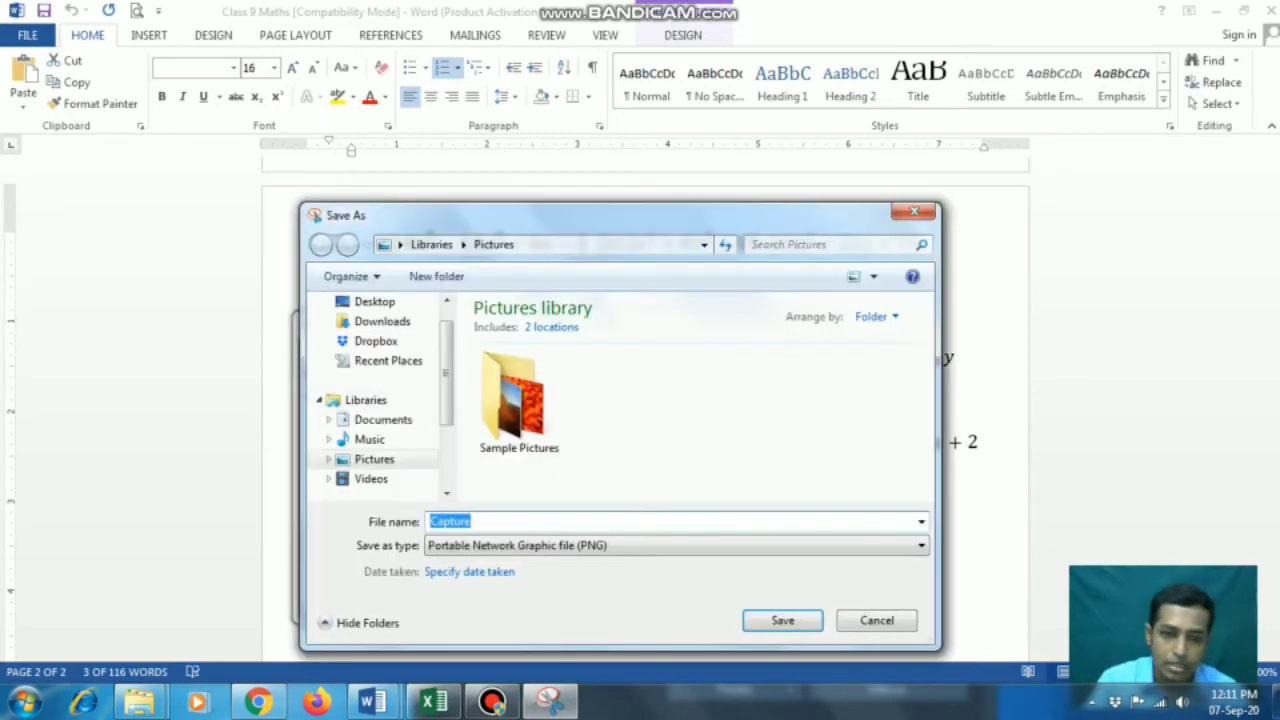
left_click(375, 301)
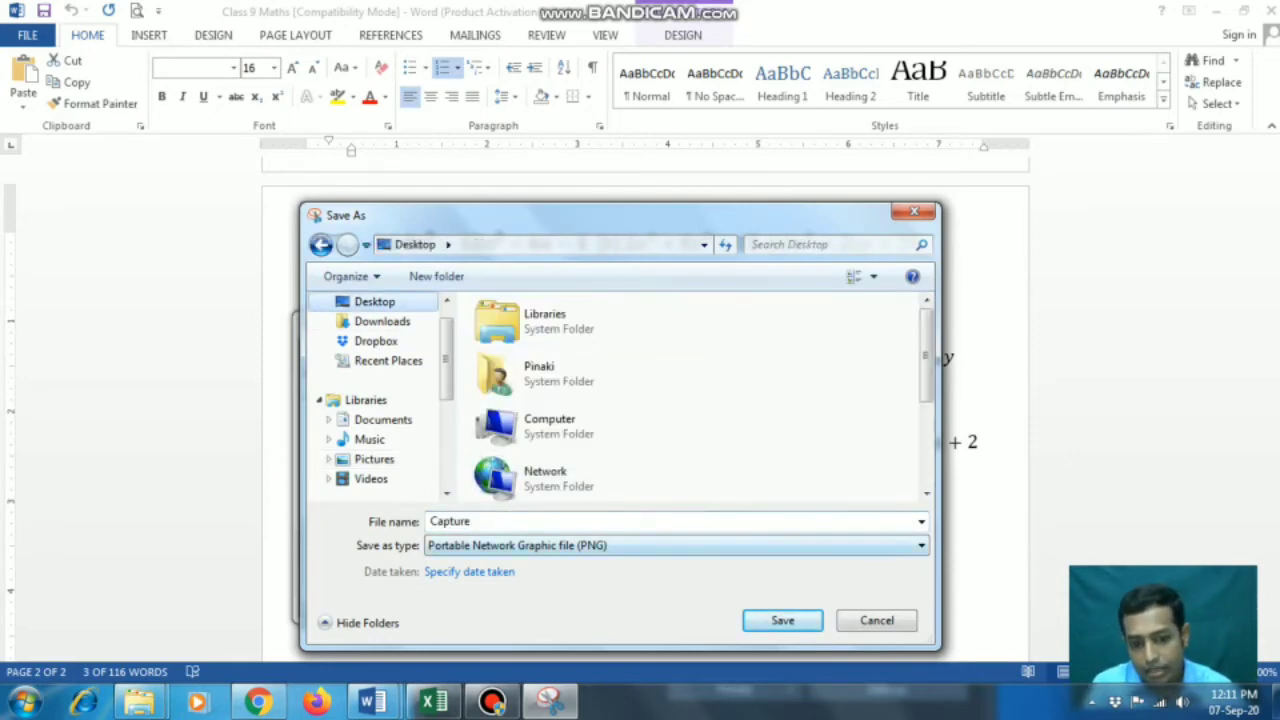
left_click(600, 545)
left_click(447, 592)
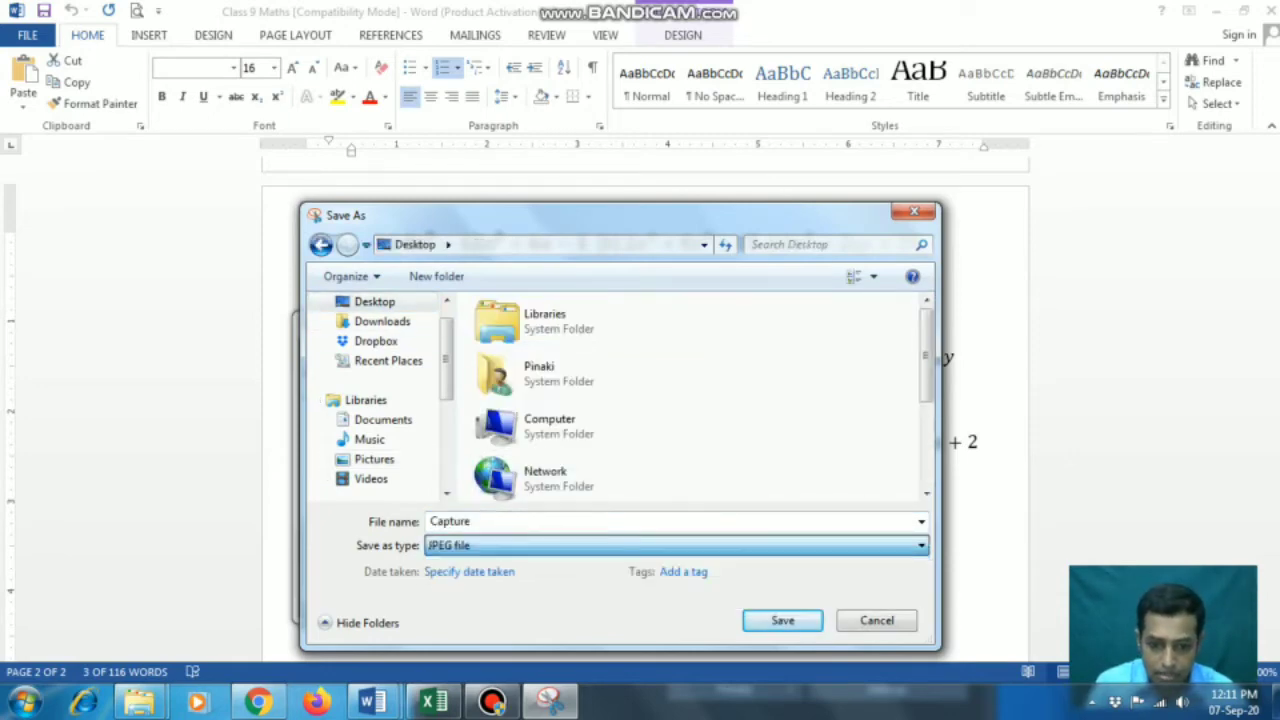
left_click(783, 620)
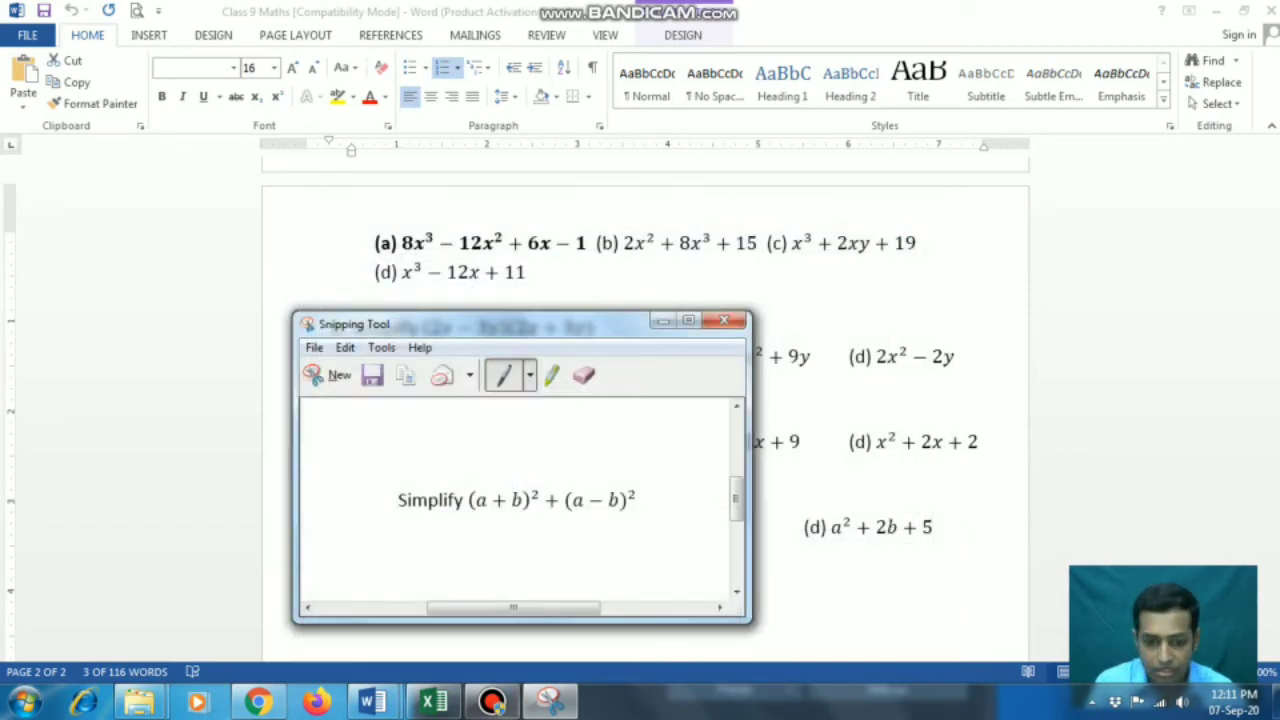
left_click(258, 702)
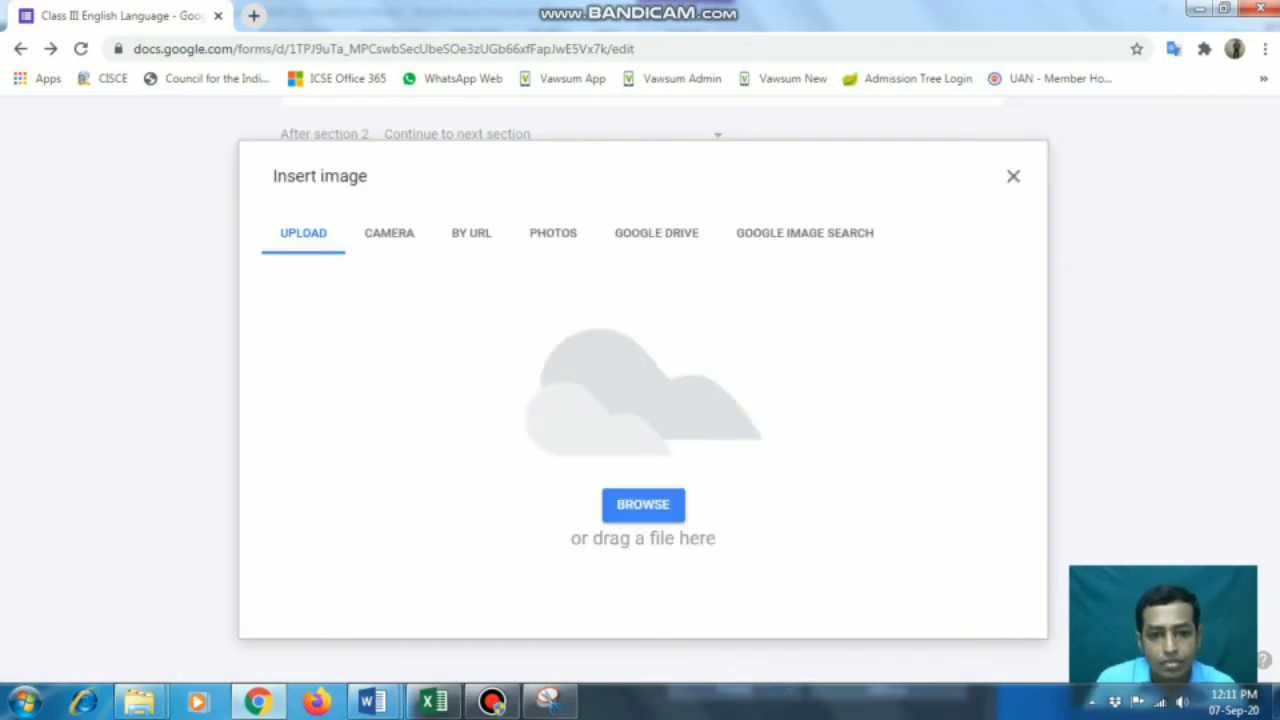
Close the Insert image window and title the first Mathematics question 'Simplify'
left_click(1013, 175)
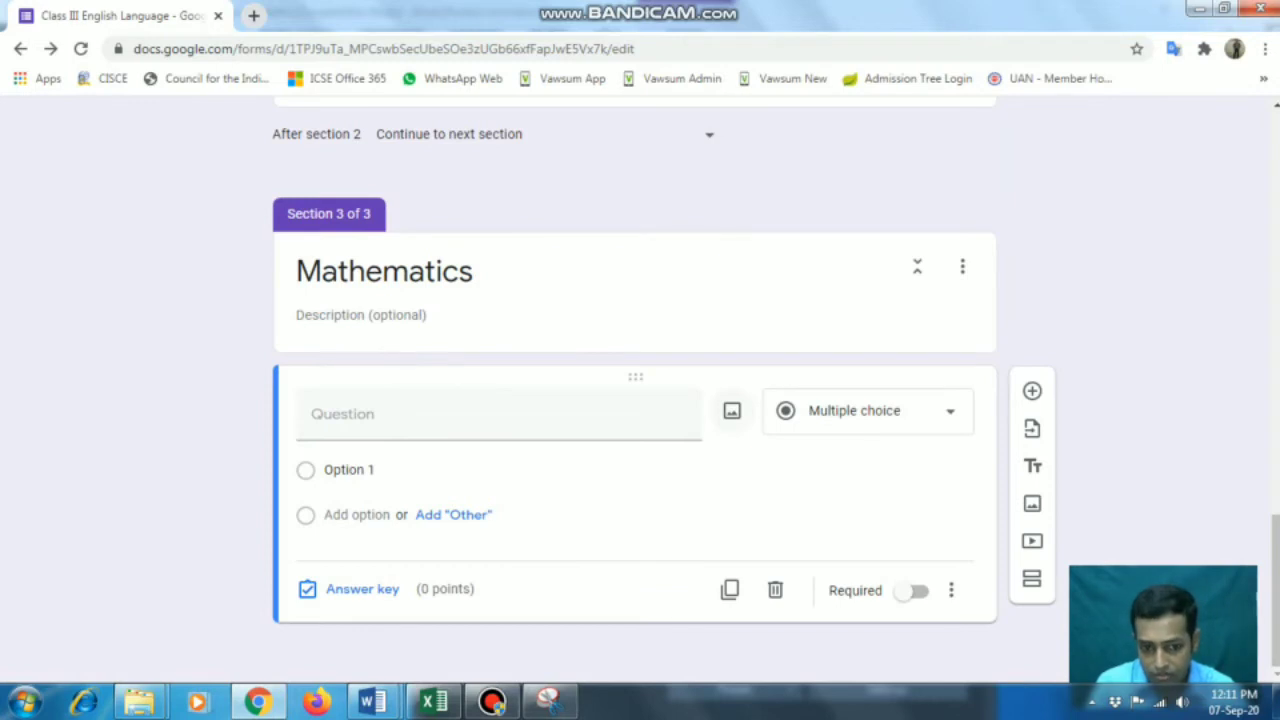
left_click(498, 413)
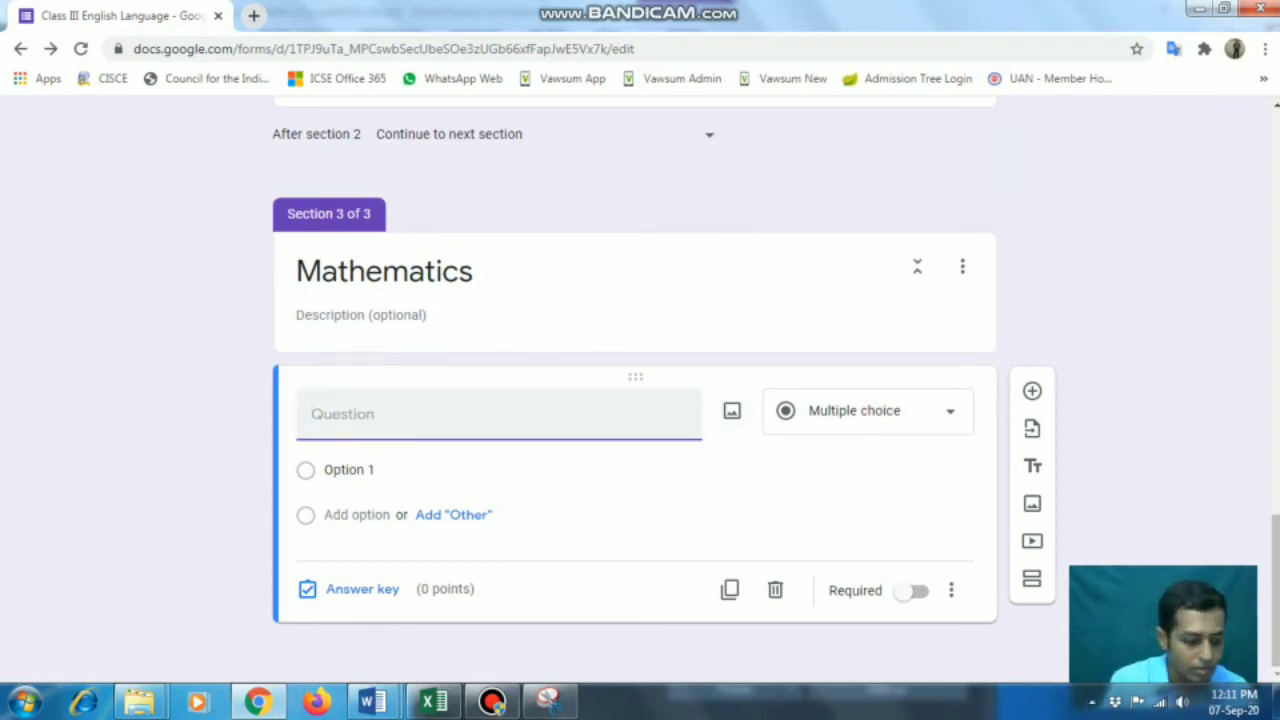
type("Simplify")
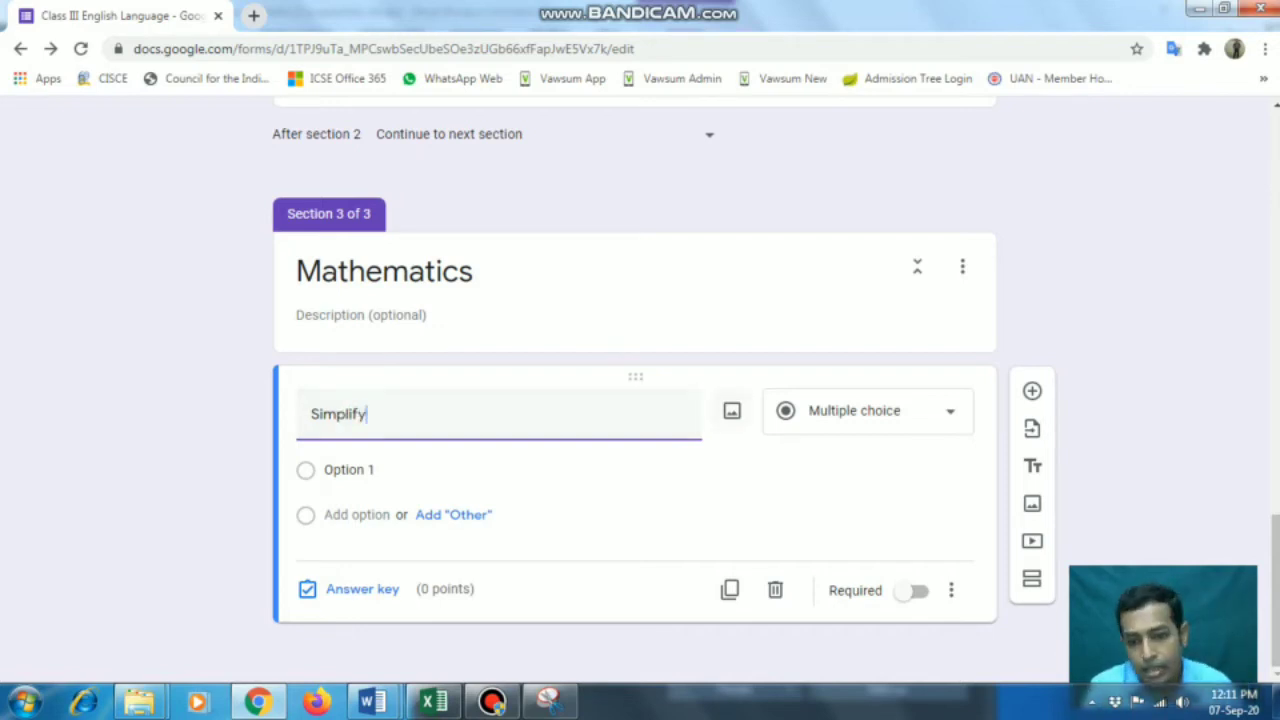
Browse the Desktop for a question image, then cancel and close Insert image
left_click(732, 411)
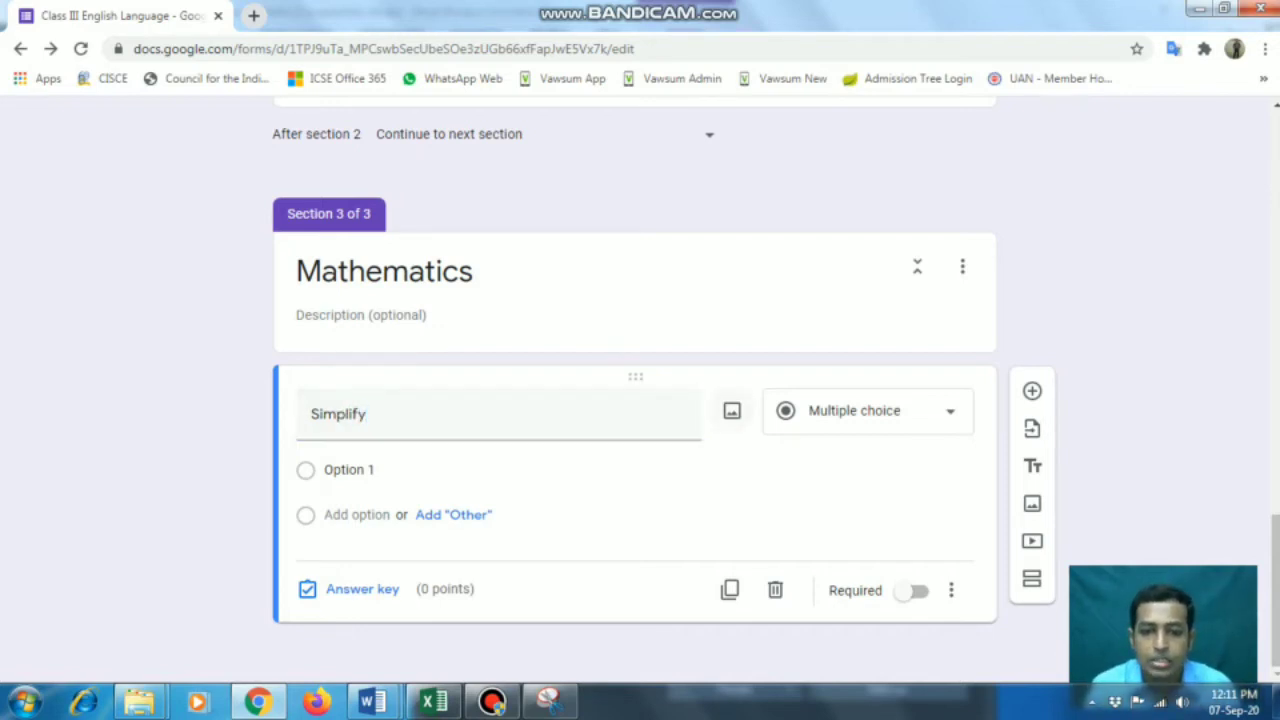
left_click(643, 504)
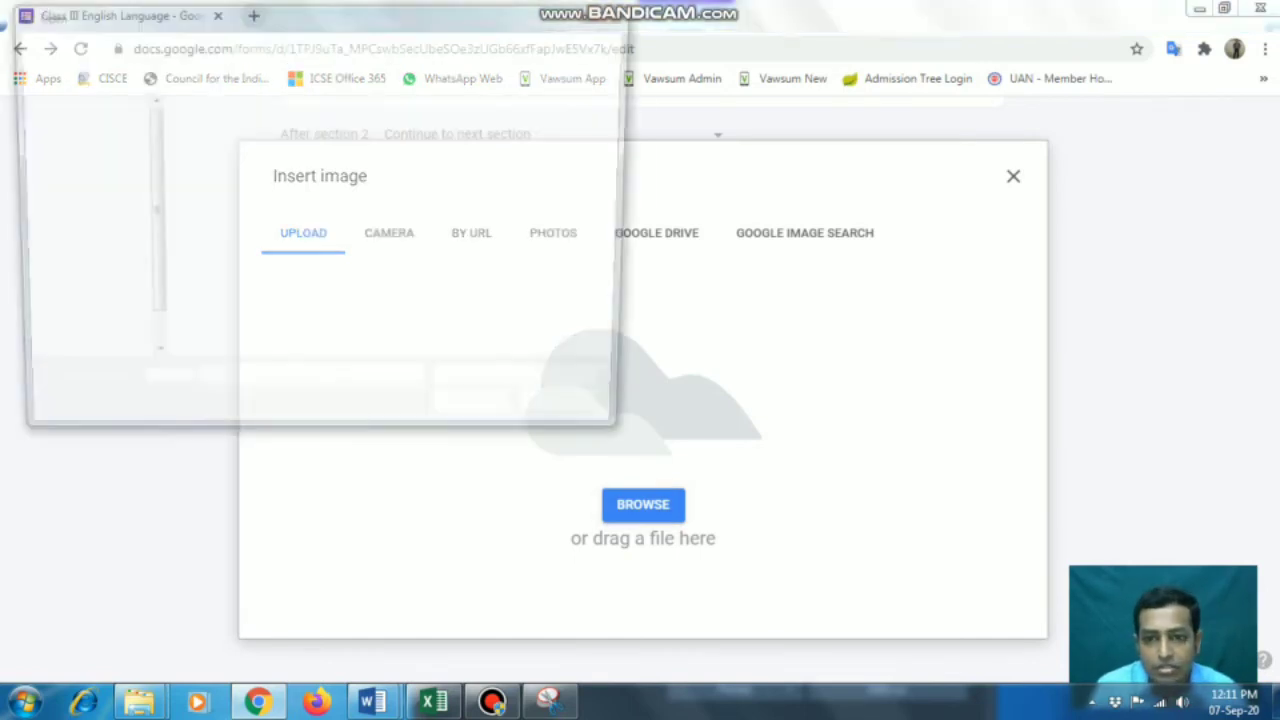
left_click(75, 128)
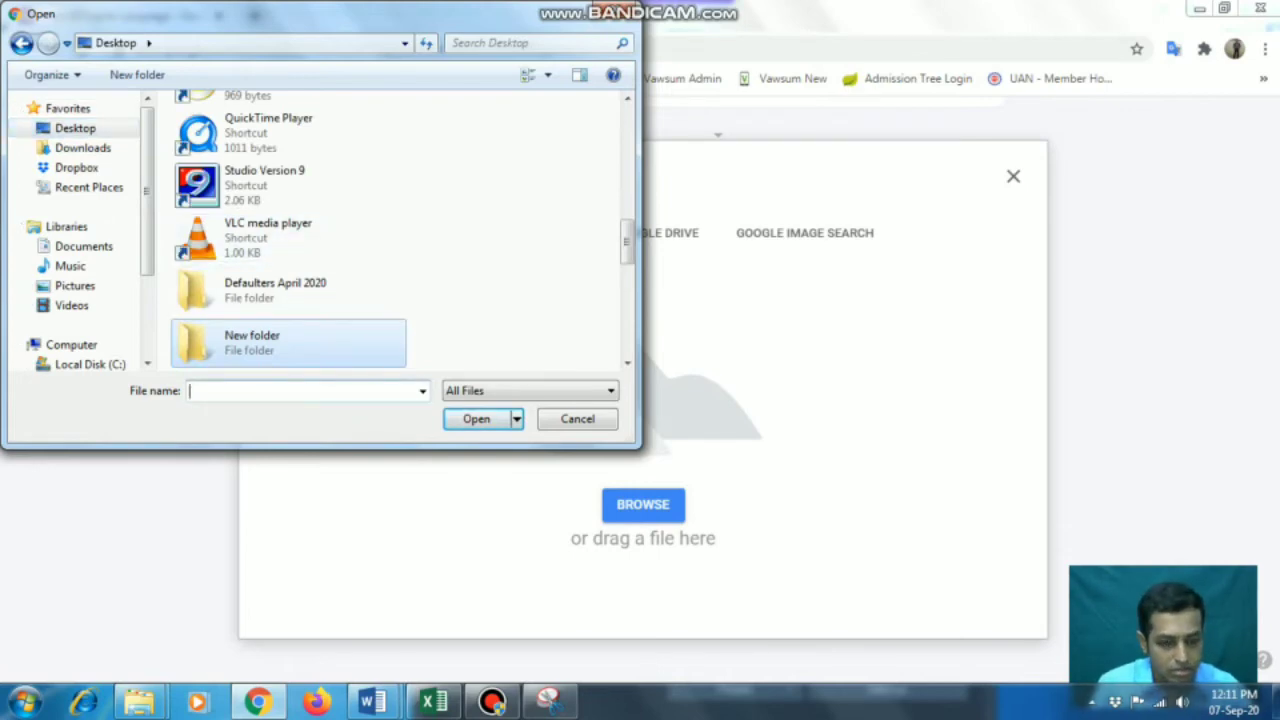
key("Escape")
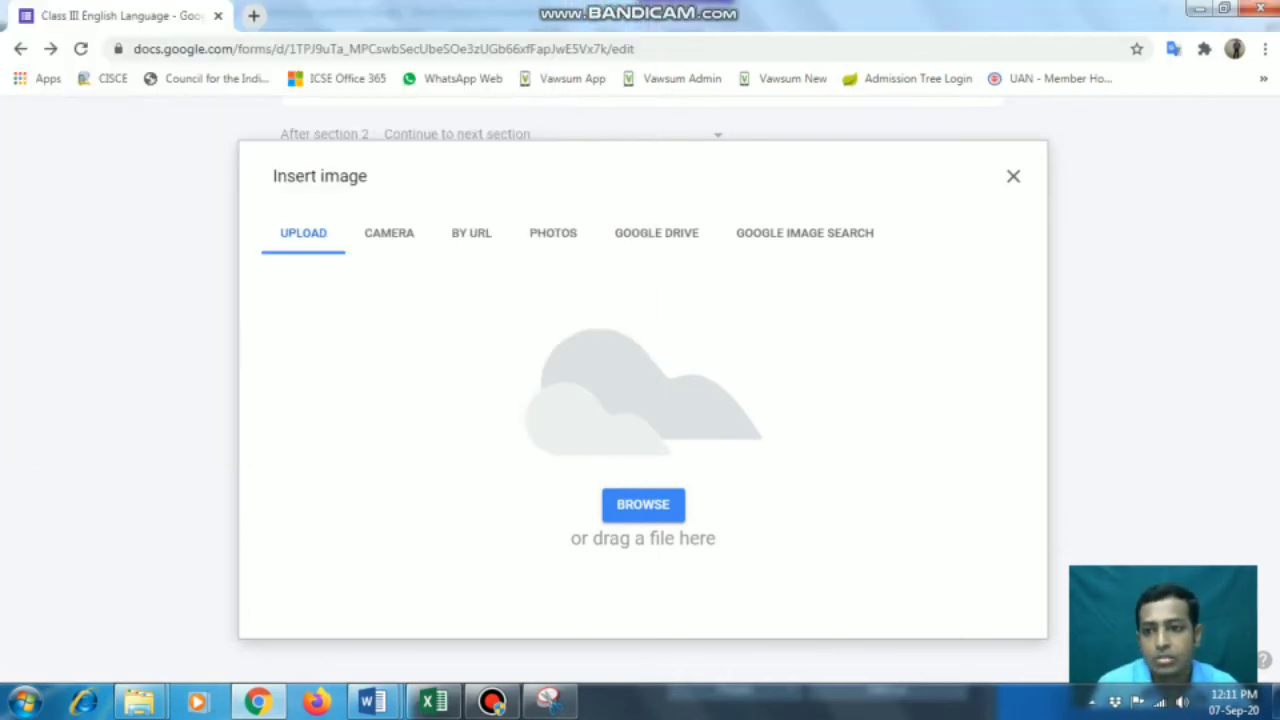
left_click(1013, 176)
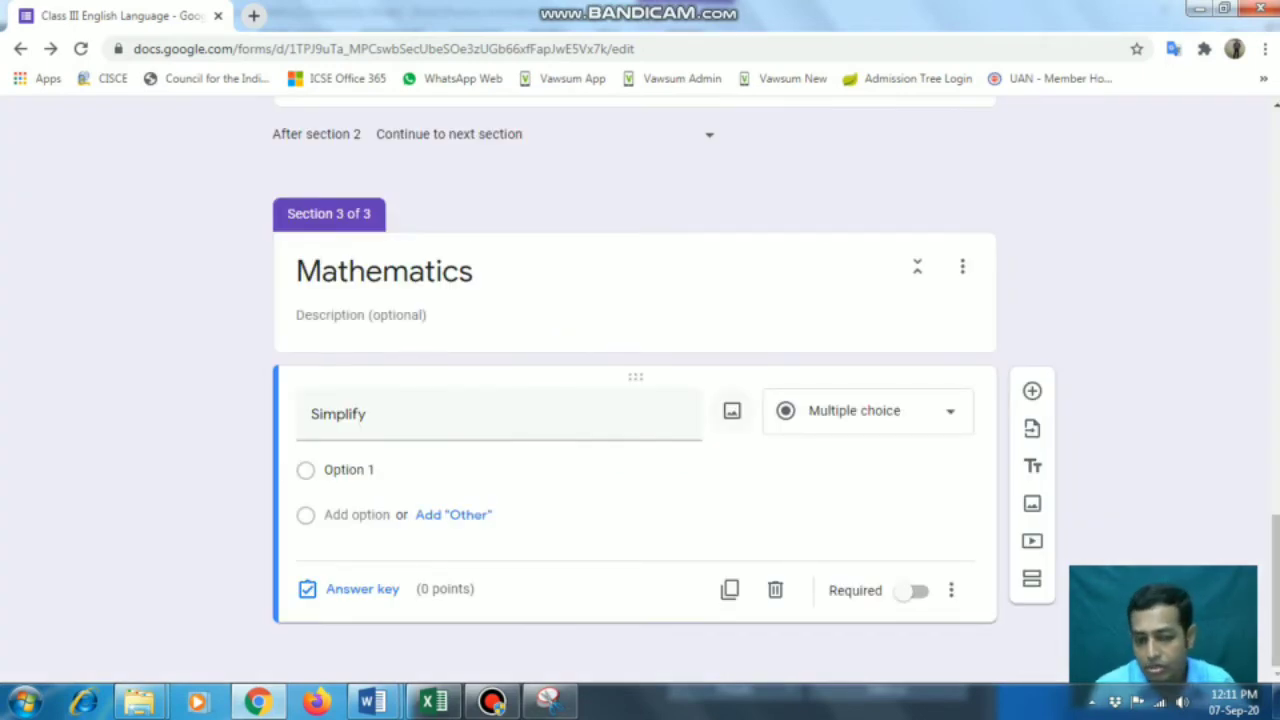
Upload Capture.JPG, the (a+b)²+(a−b)² equation, as the Simplify question's image
left_click(732, 411)
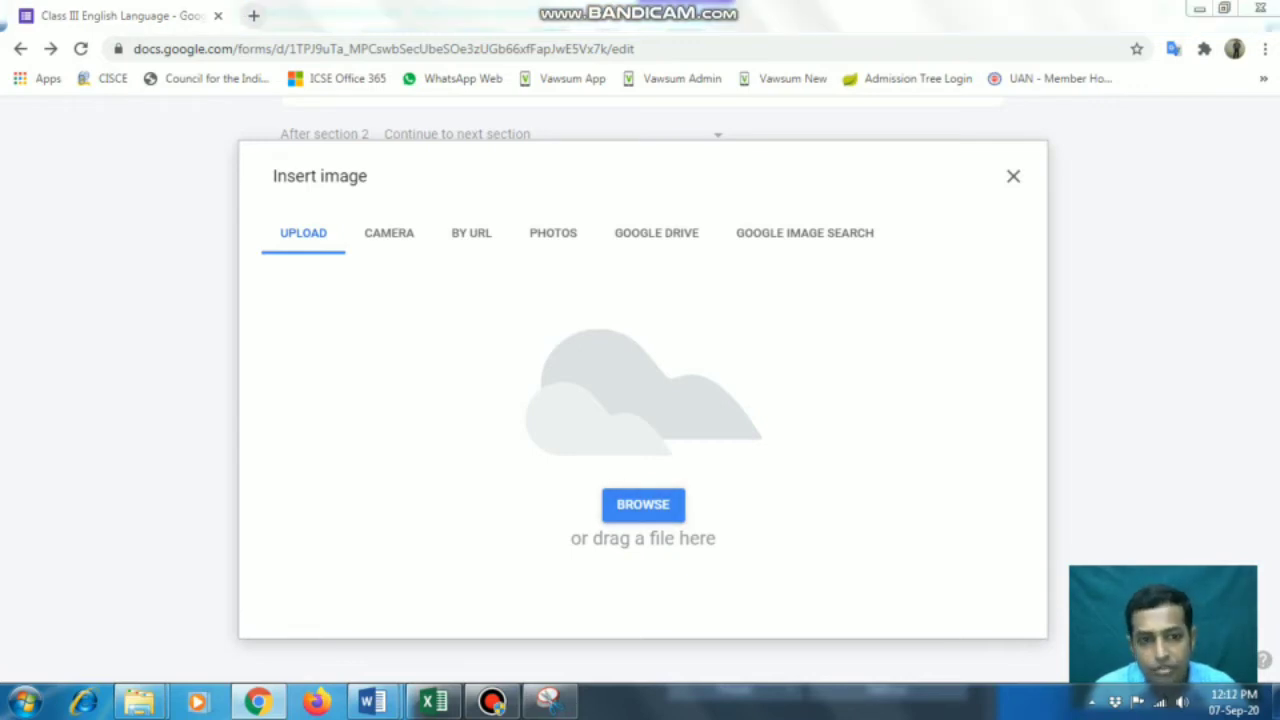
left_click(80, 128)
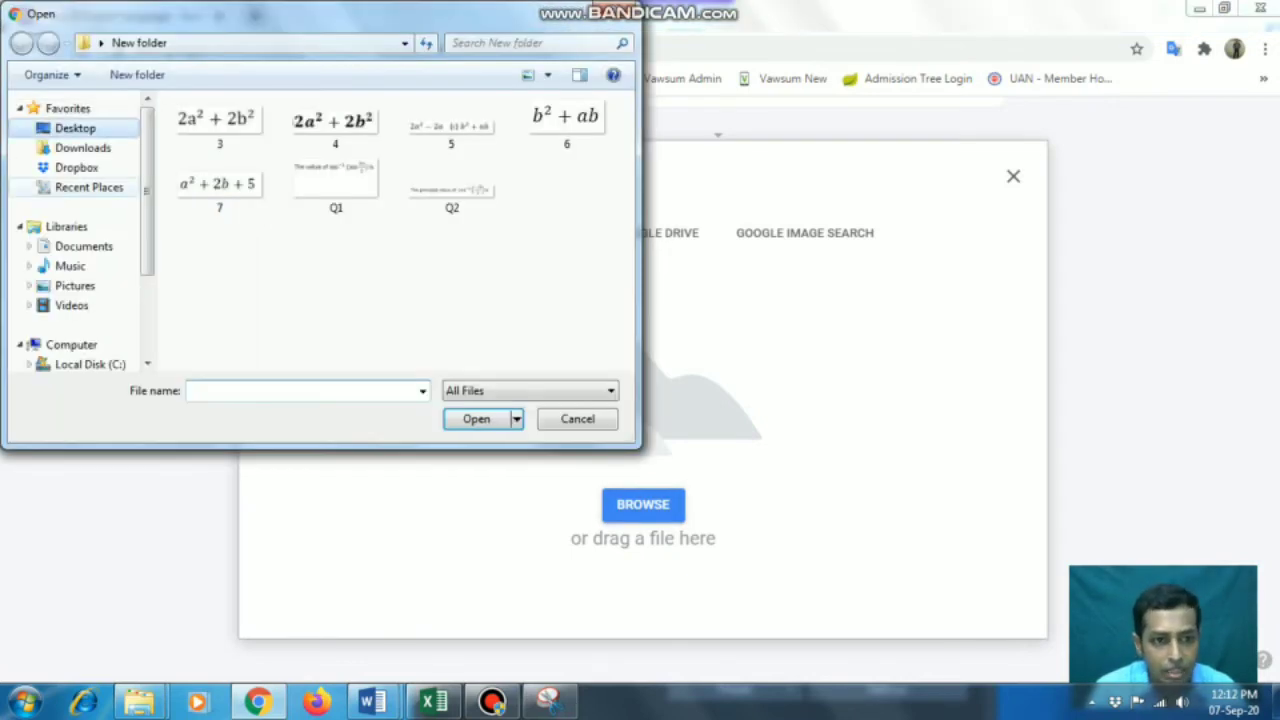
type("cap")
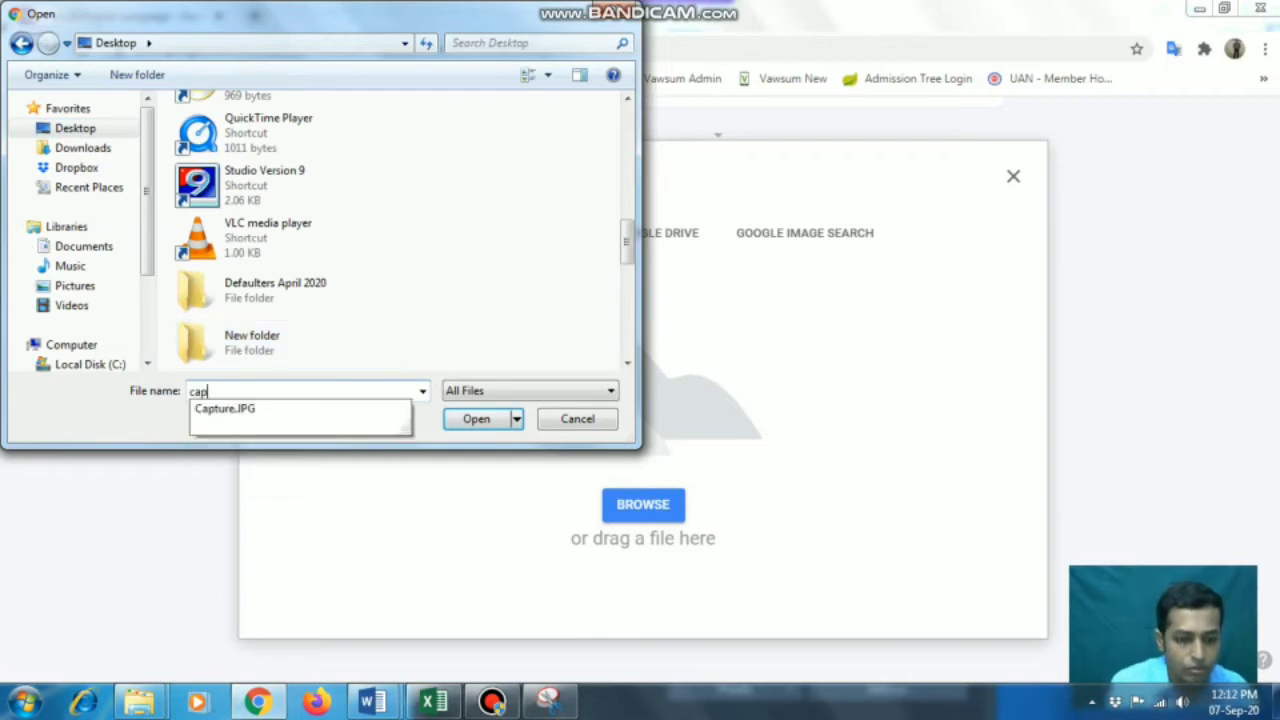
left_click(225, 408)
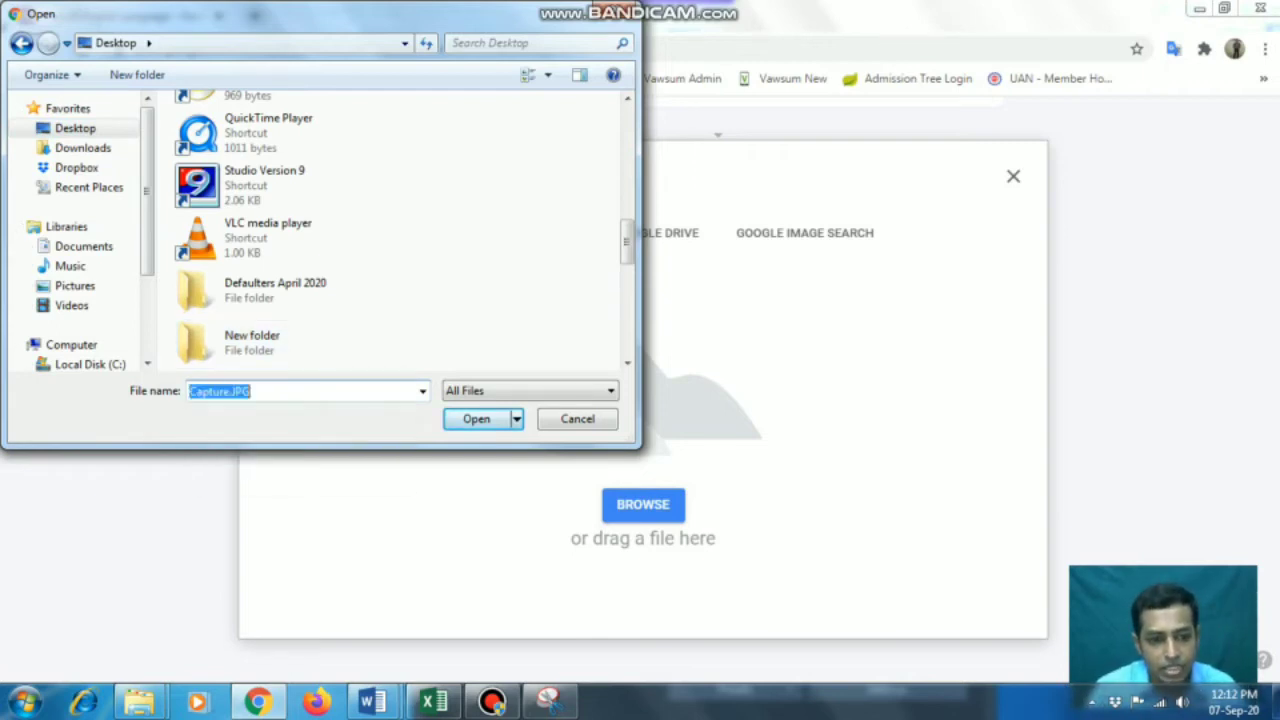
scroll(410, 235, "down", 5)
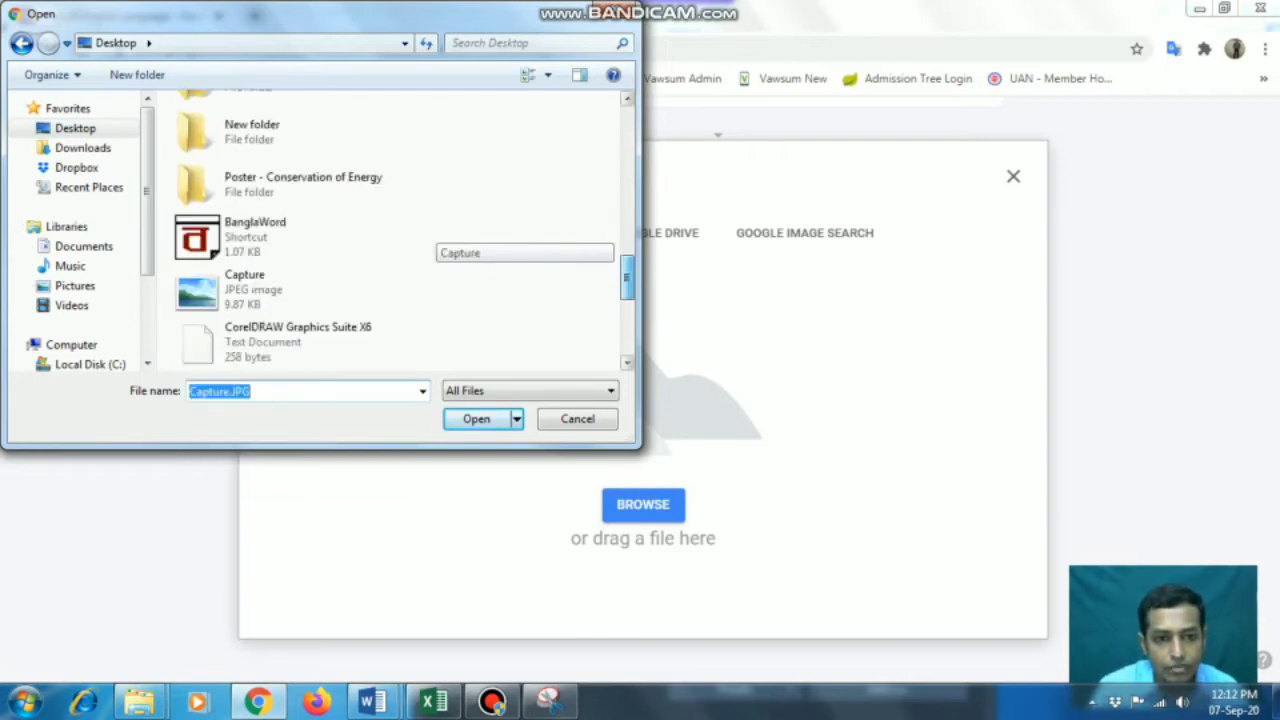
scroll(410, 235, "up", 1)
left_click(290, 234)
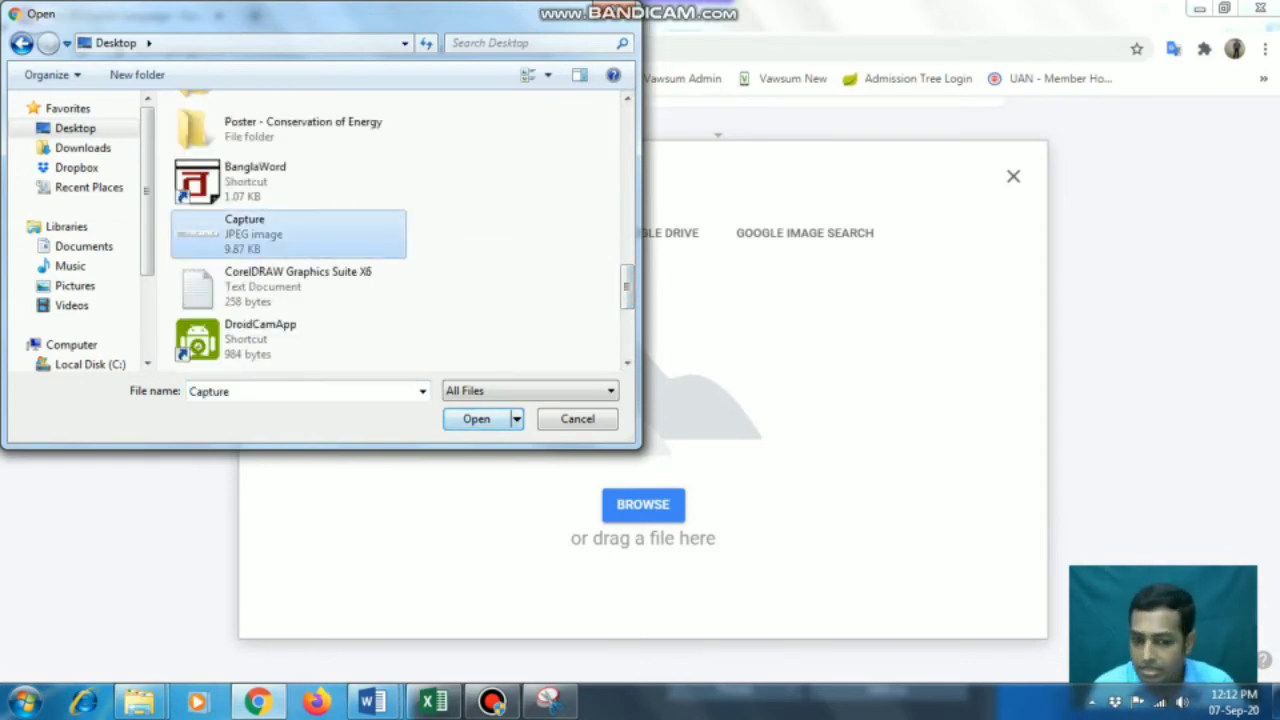
key("Return")
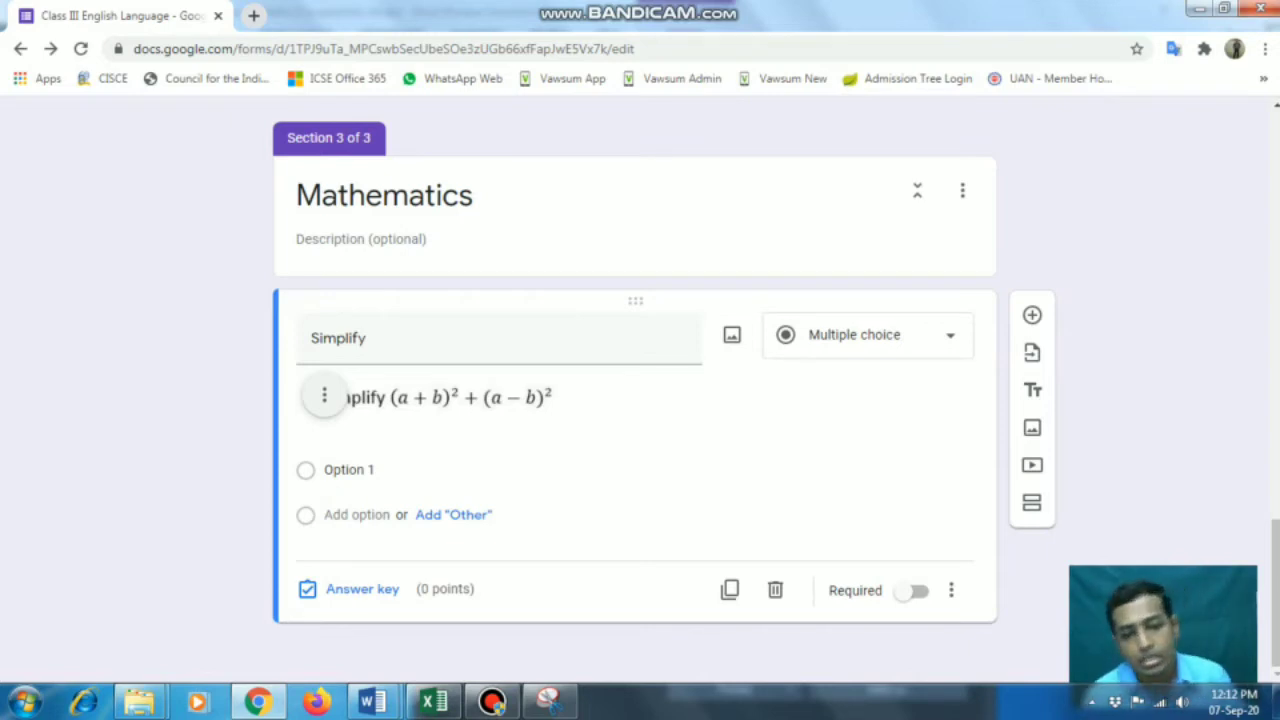
mouse_move(372, 701)
left_click(480, 600)
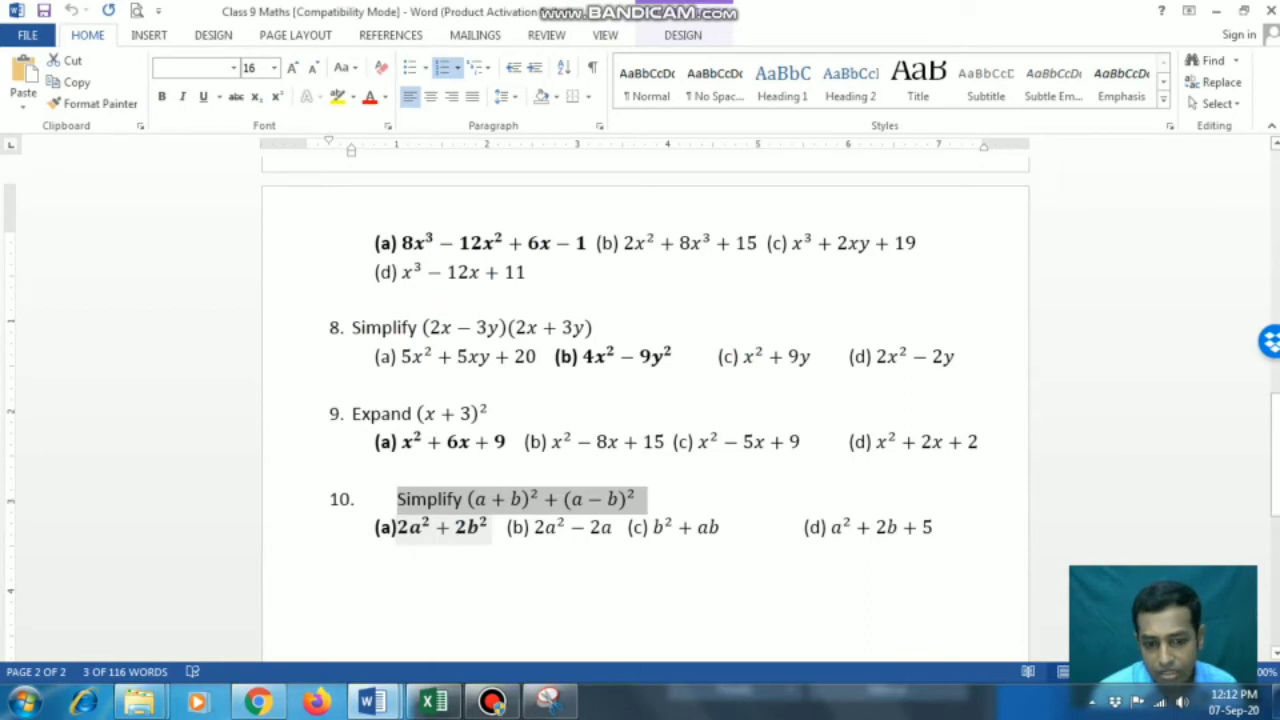
Snip answer 2a² + 2b² from question 10 with the Snipping Tool
left_click(375, 583)
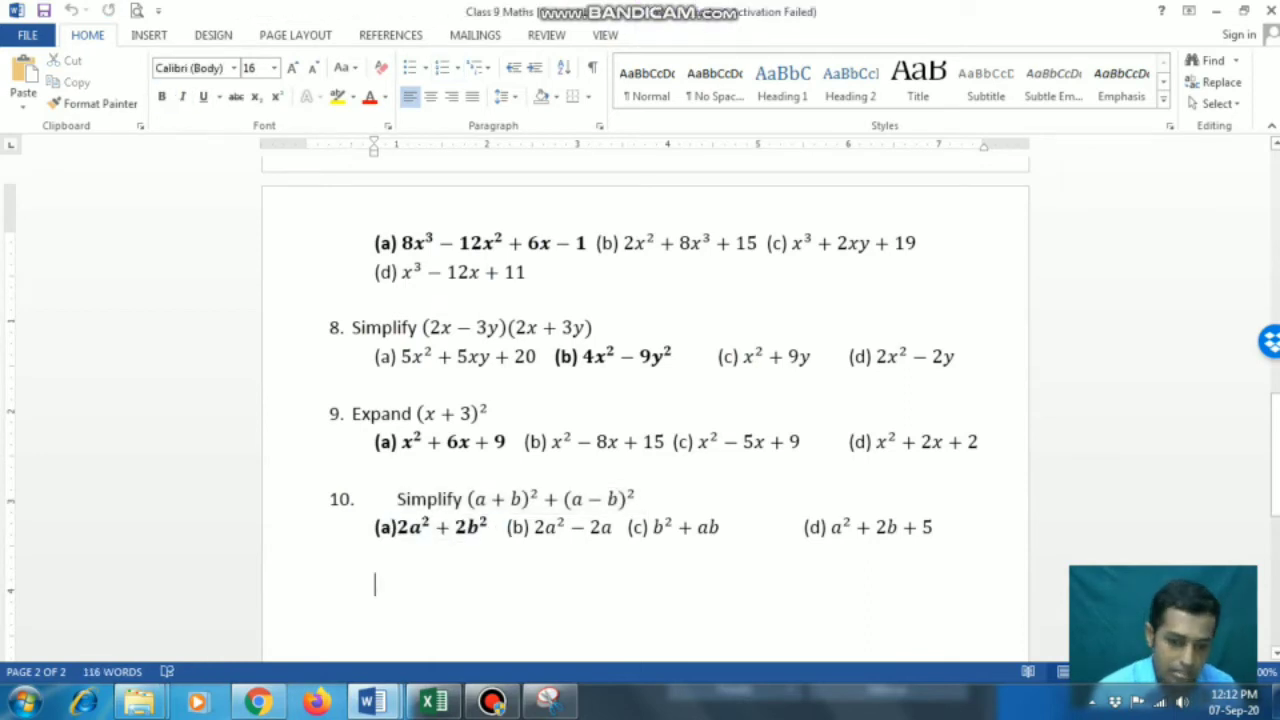
left_click(548, 701)
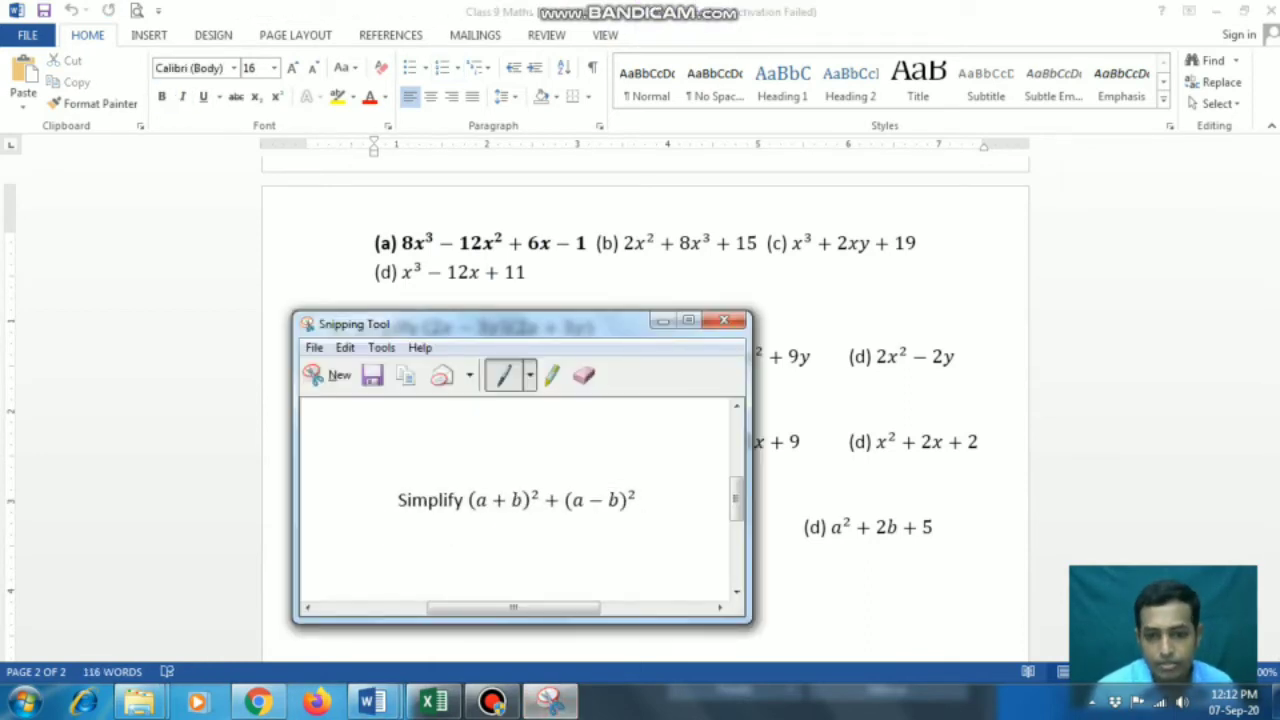
left_click(334, 375)
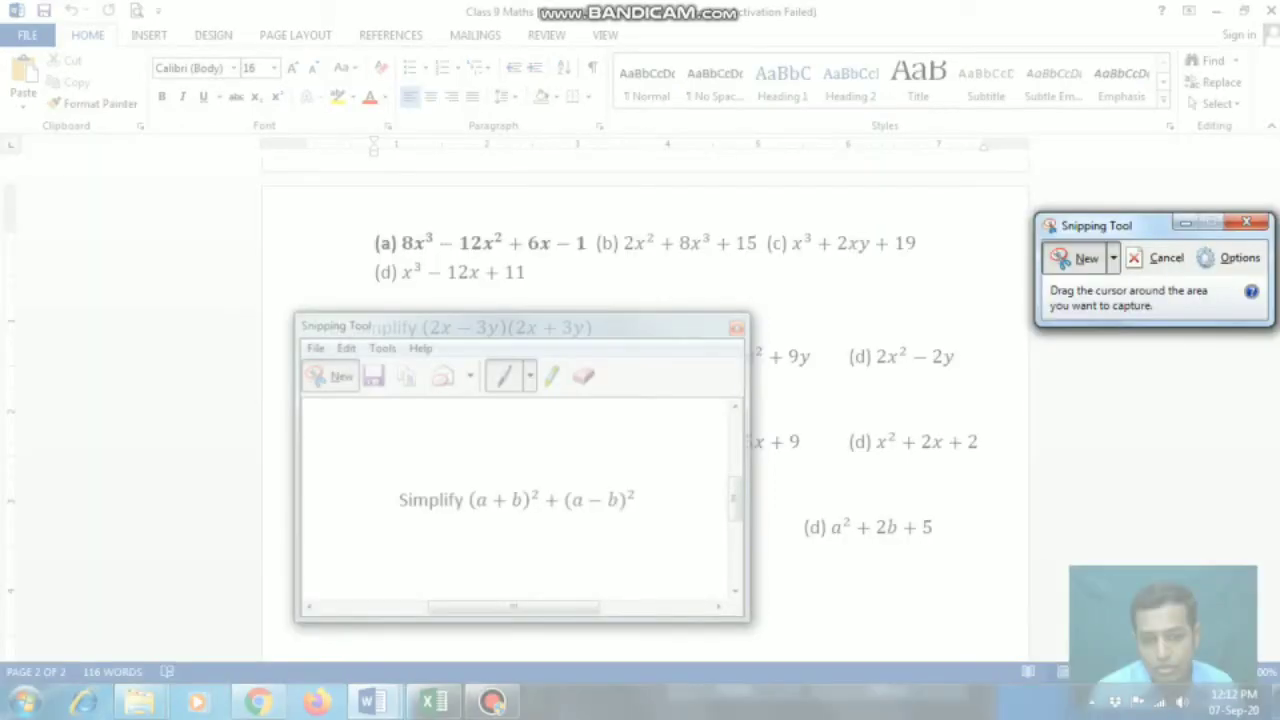
key("Escape")
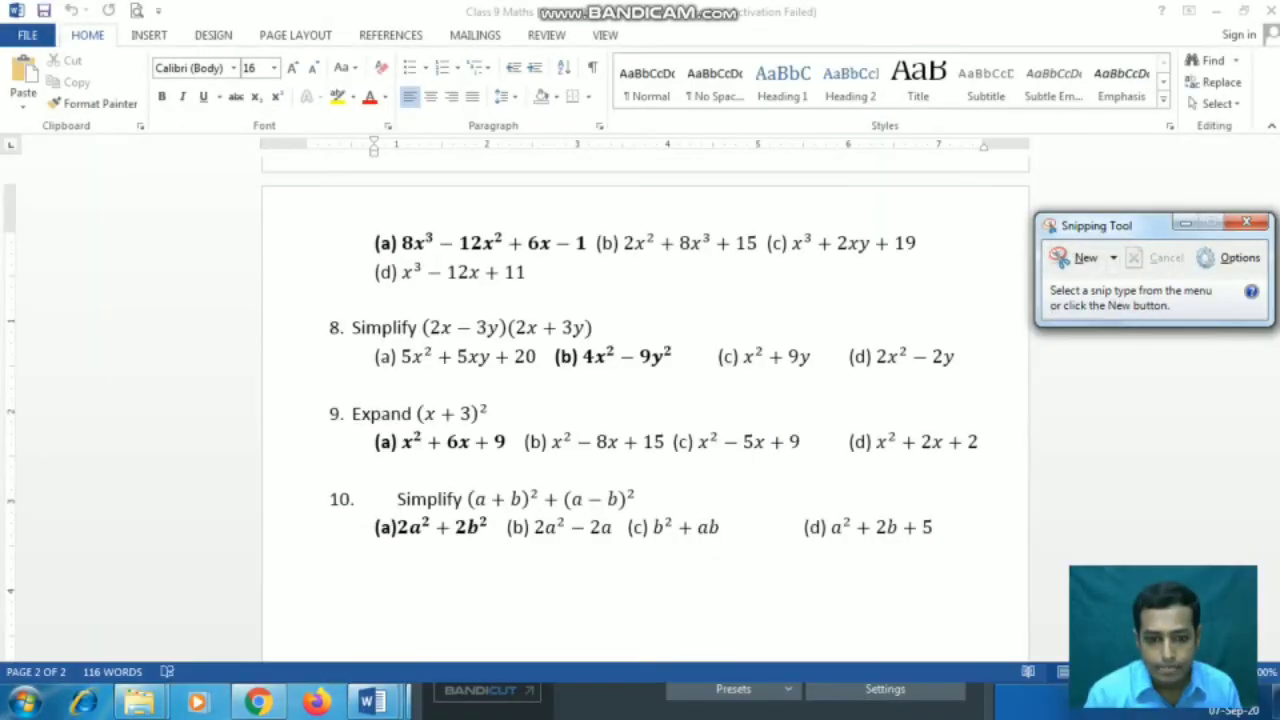
key("alt+F4")
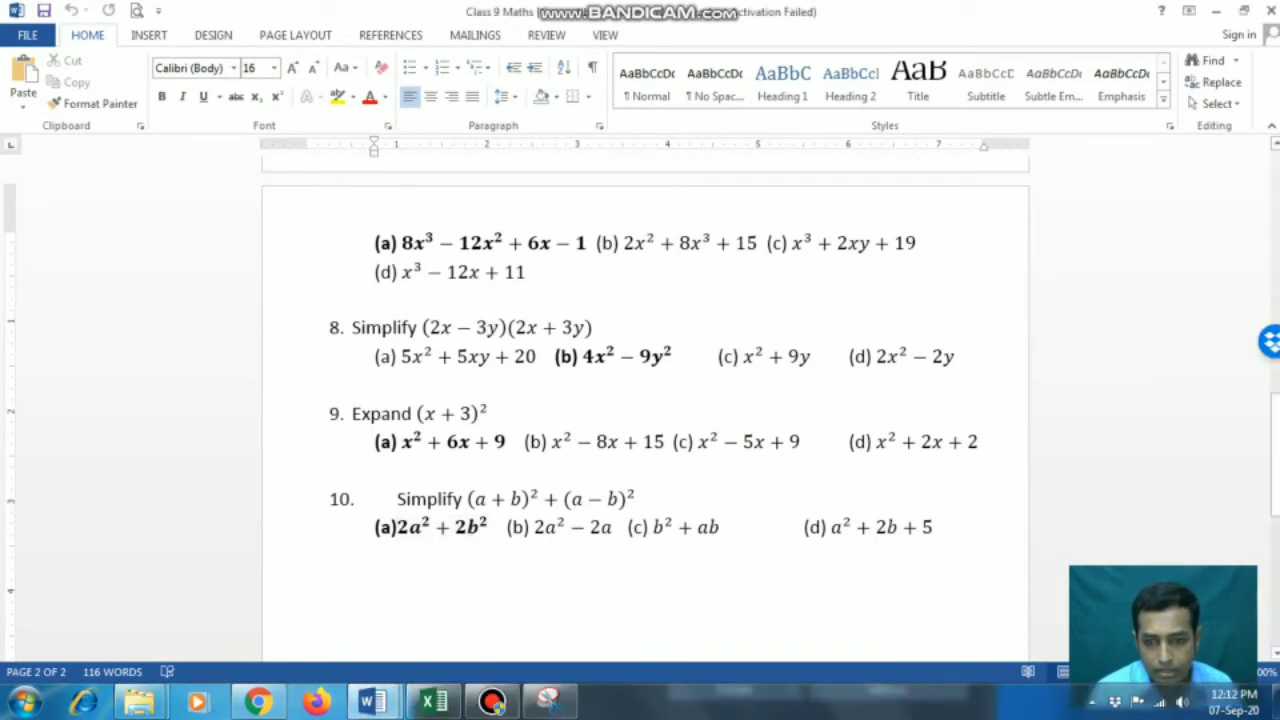
left_click(548, 700)
left_click(1080, 257)
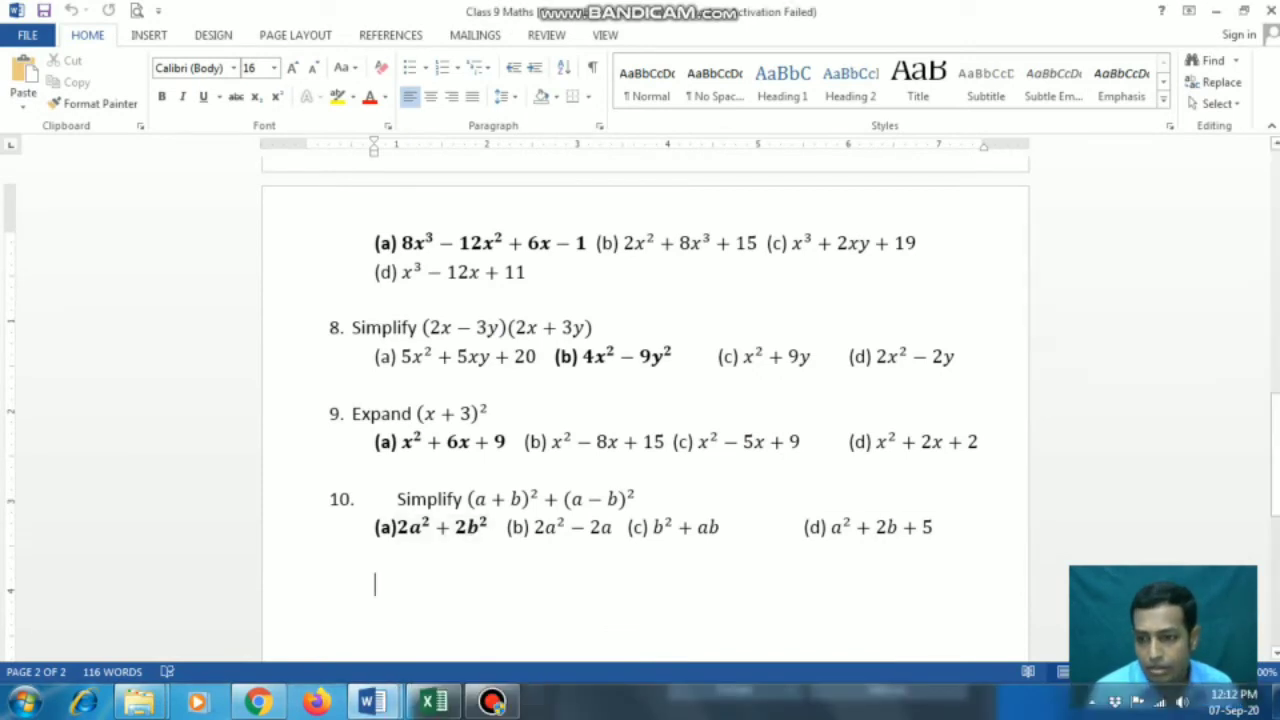
left_click_drag(397, 514, 497, 541)
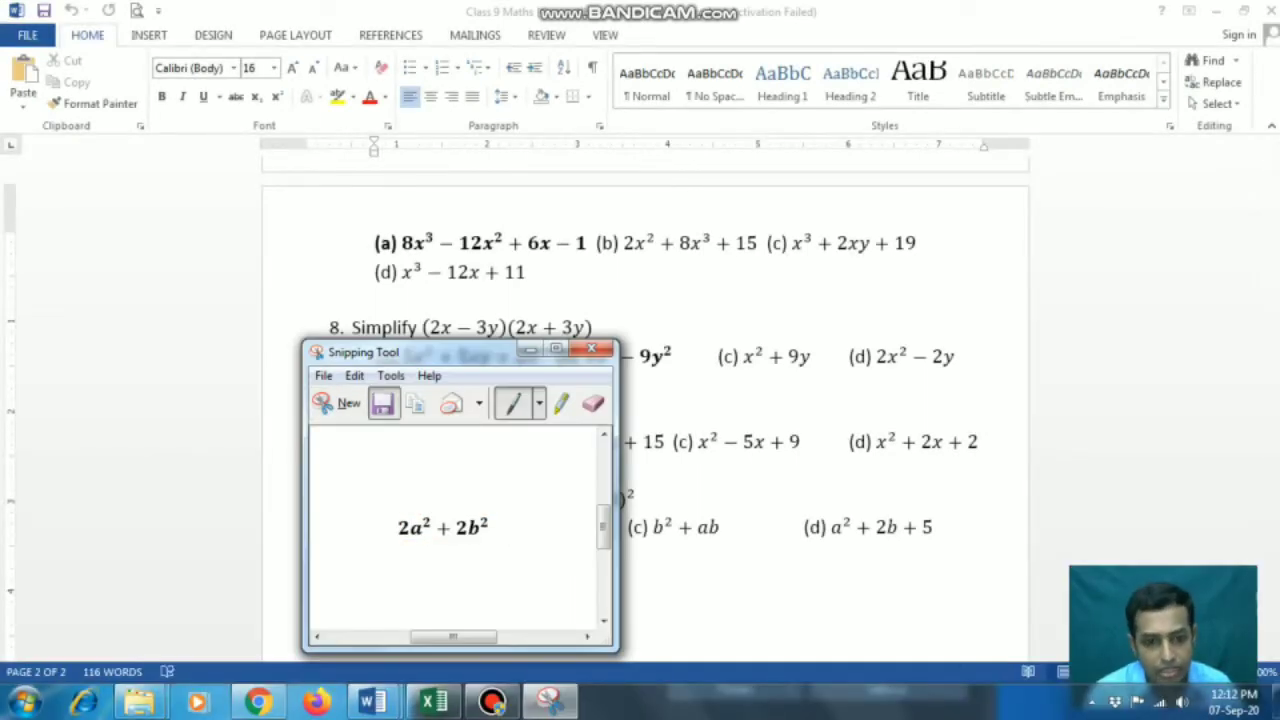
Save the snip as Capture, replacing the existing Capture.JPG
left_click(382, 403)
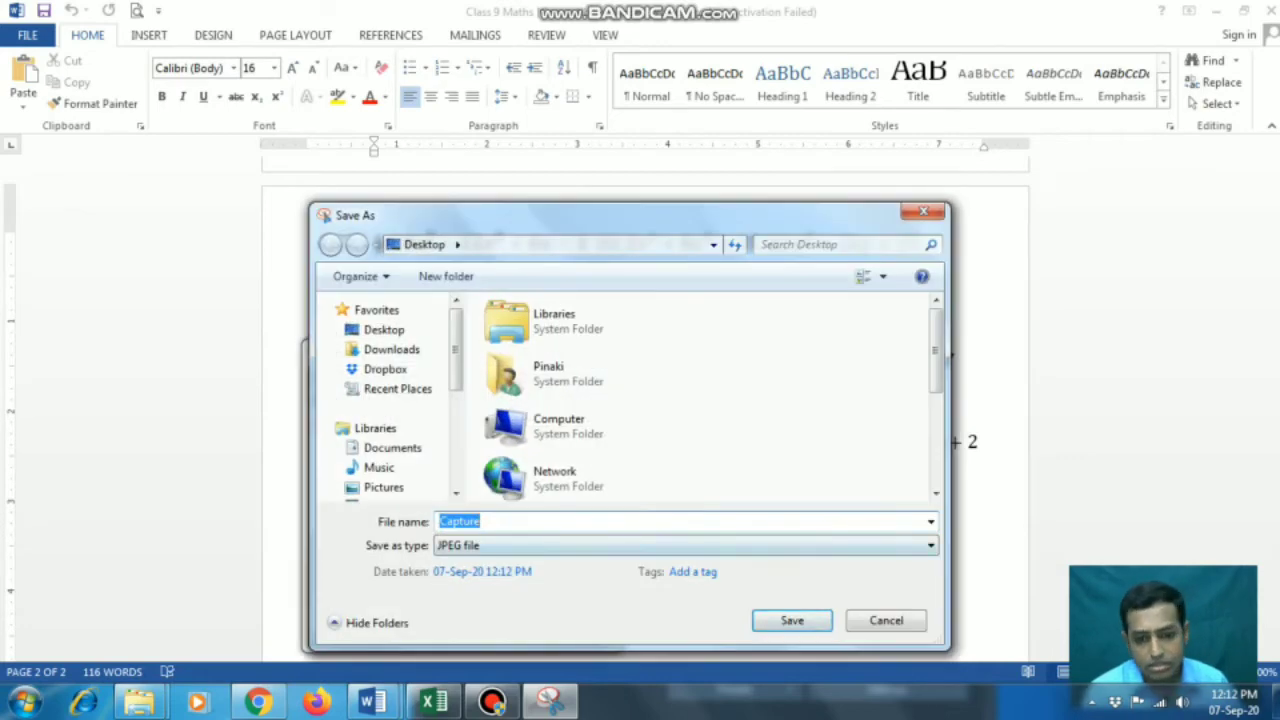
left_click(792, 620)
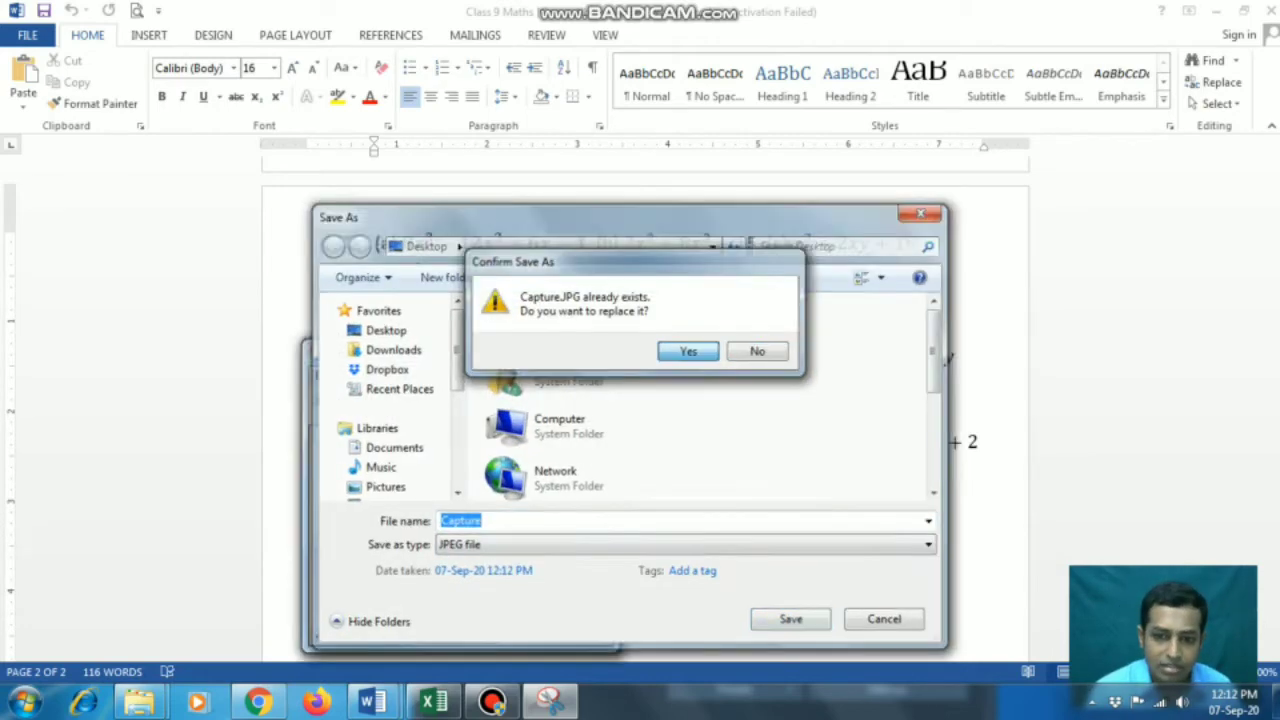
left_click(683, 349)
left_click(258, 702)
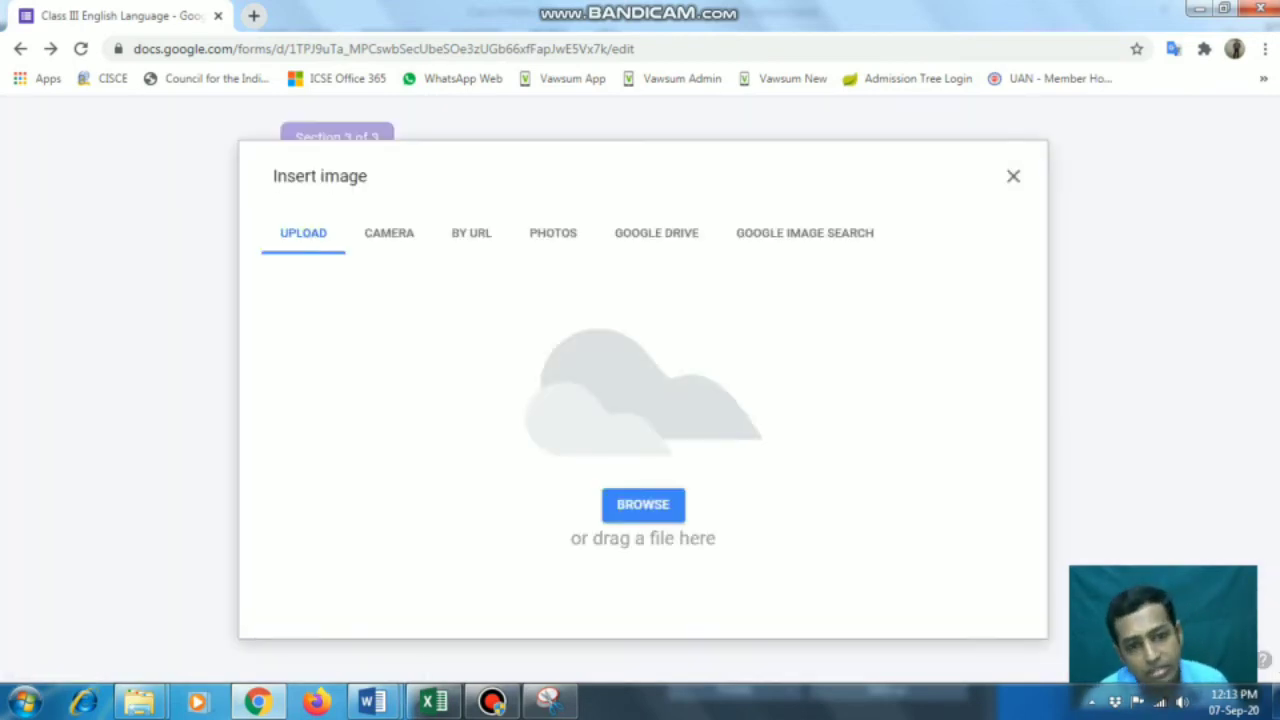
Upload Capture.JPG (2a² + 2b²) as Option 1's image and add Option 2
left_click(643, 504)
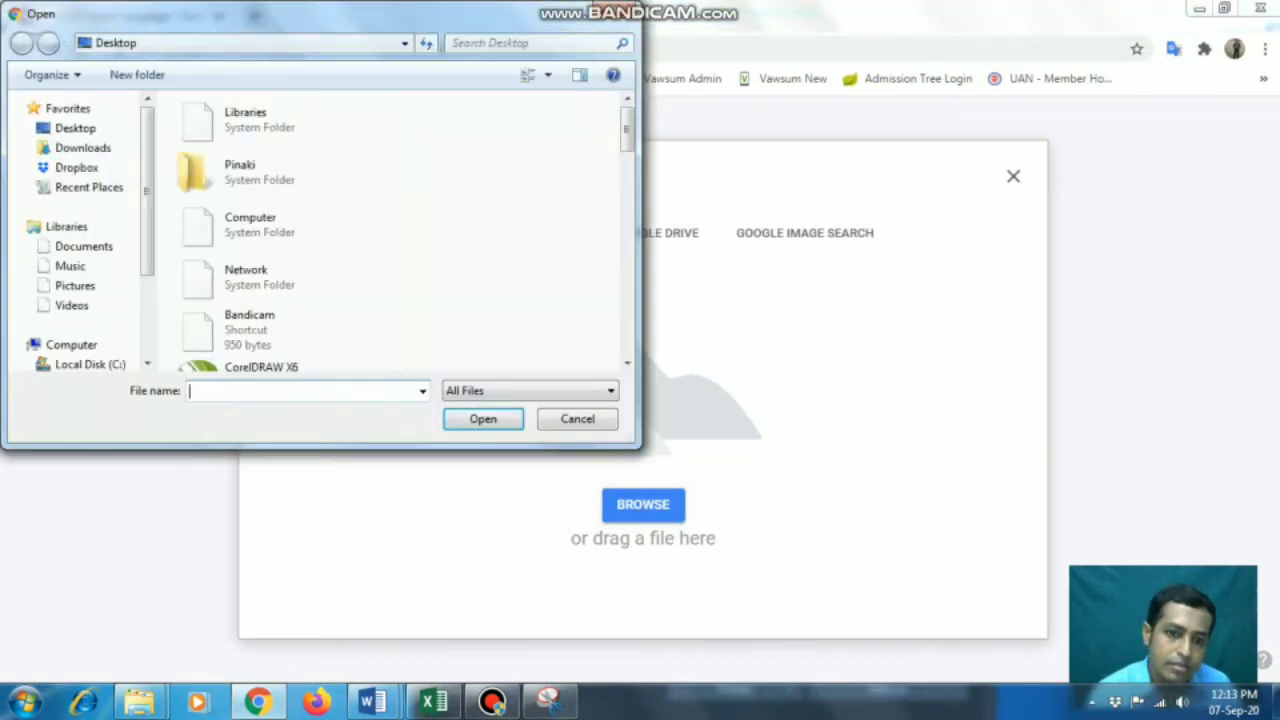
type("ca")
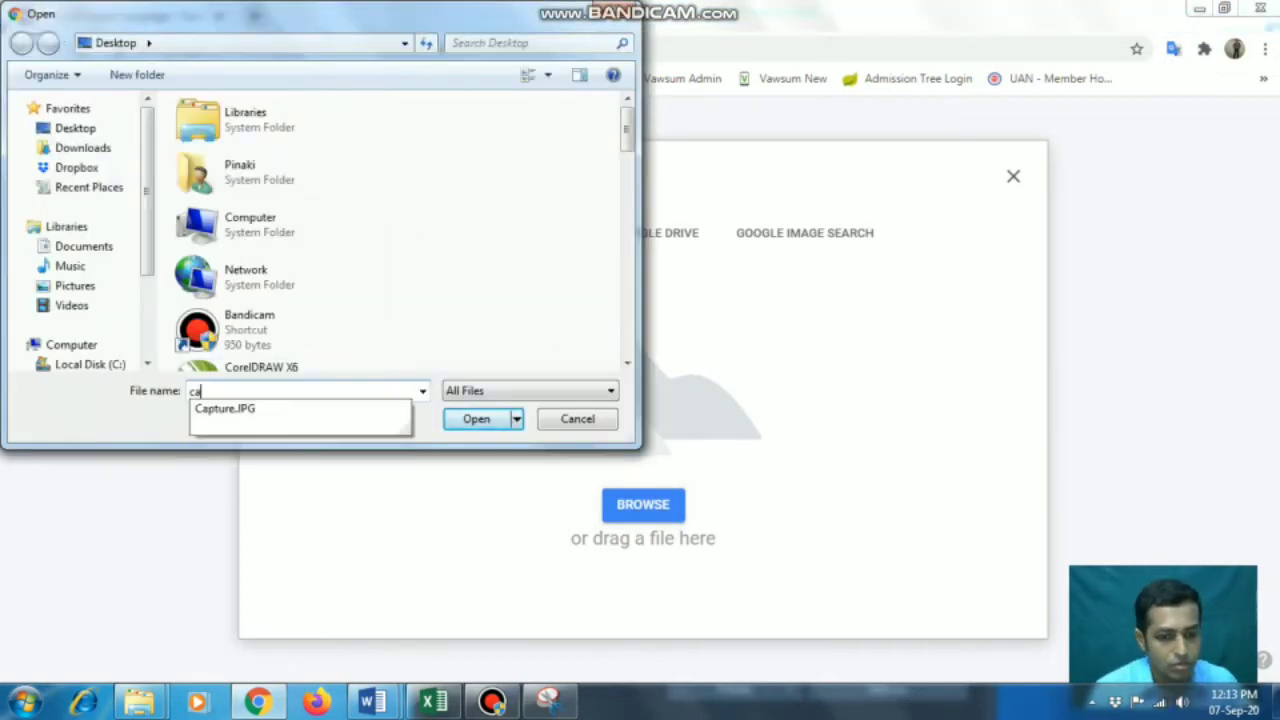
left_click(225, 408)
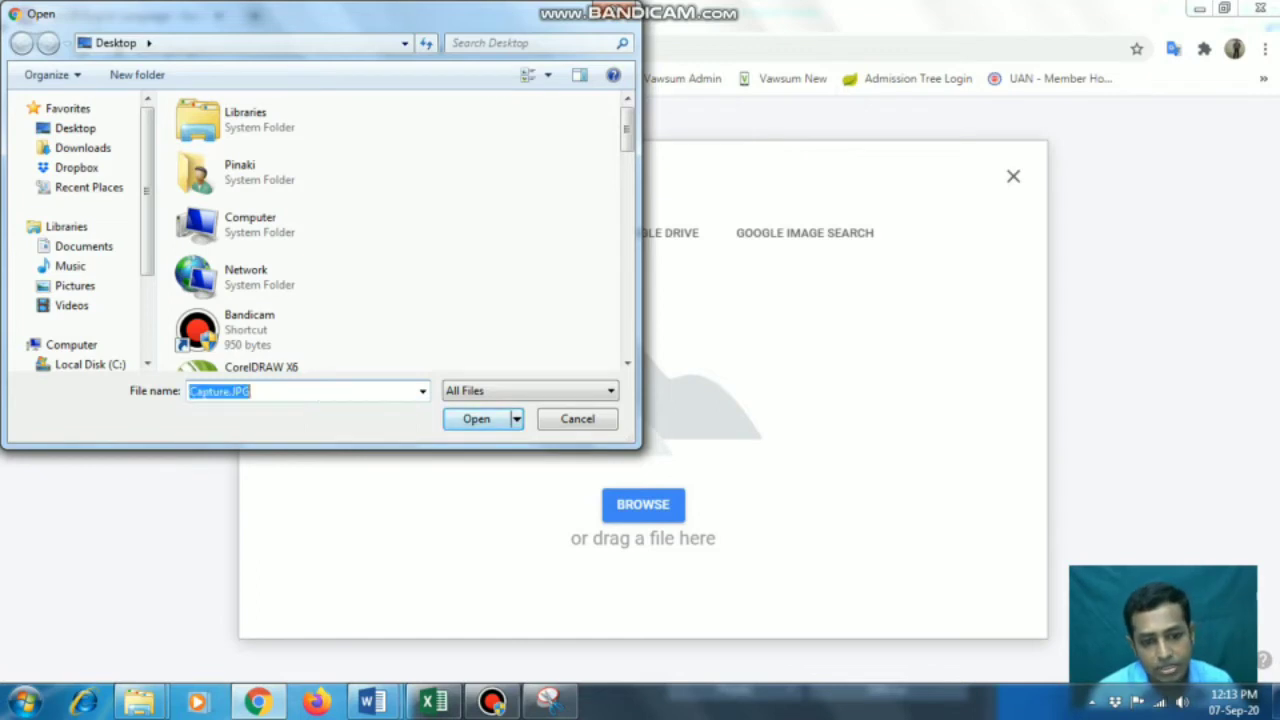
left_click(476, 419)
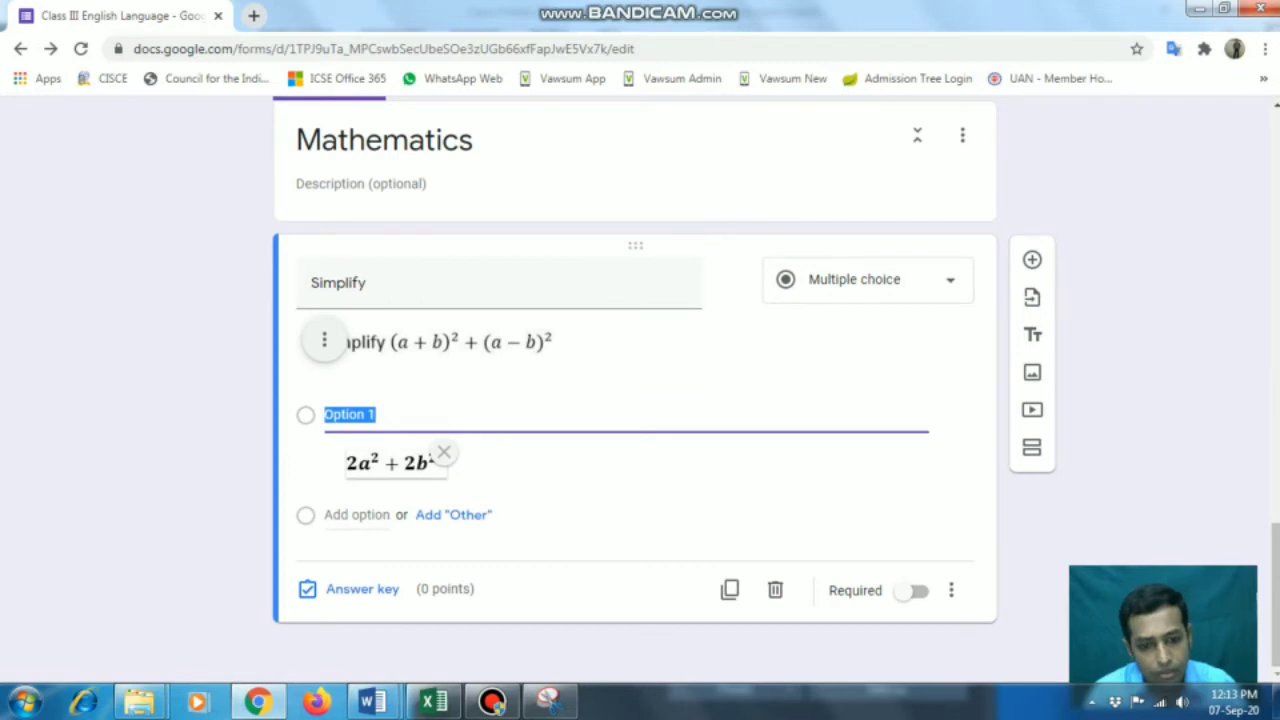
key("Return")
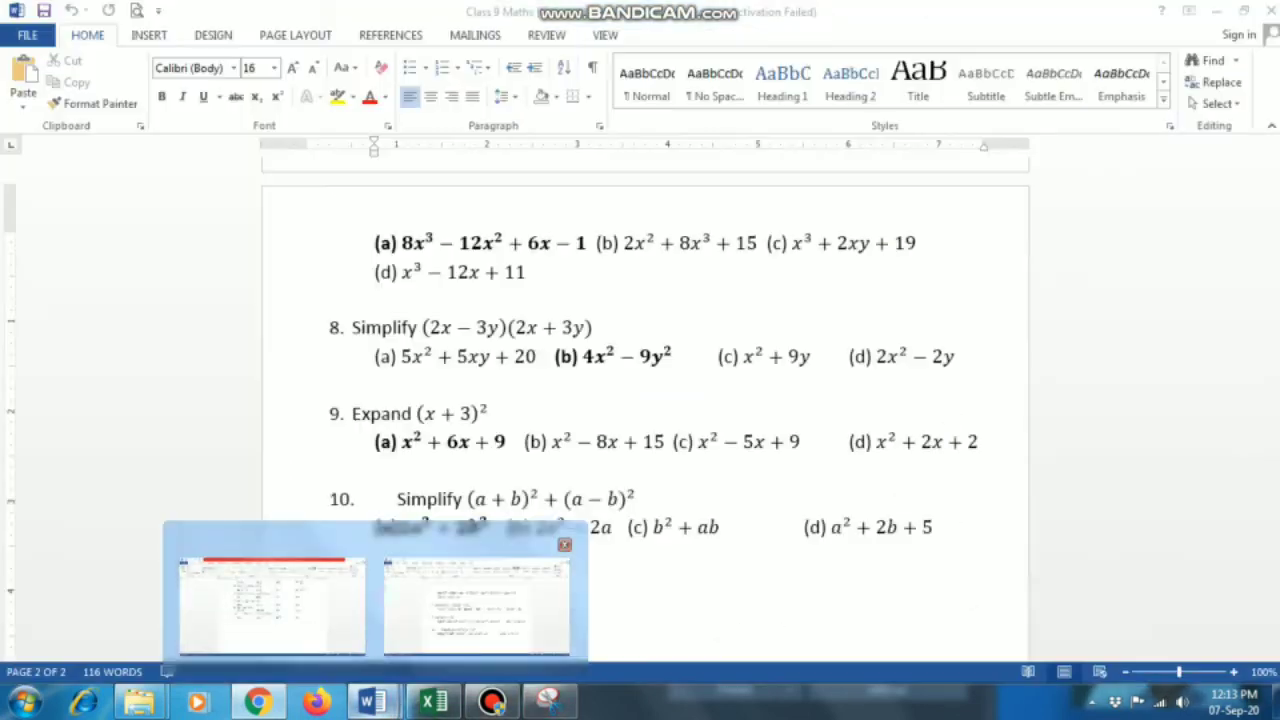
Snip the 2a² − 2a answer from question 10
left_click(480, 612)
left_click(548, 702)
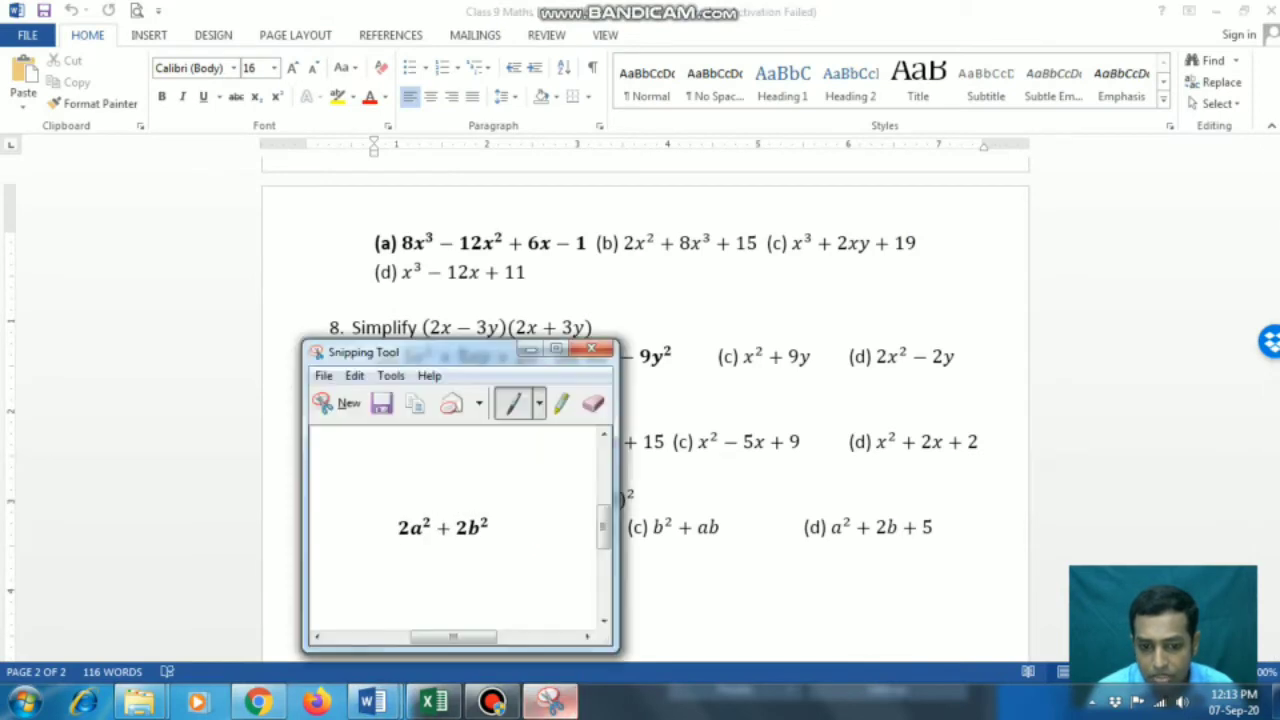
left_click(343, 403)
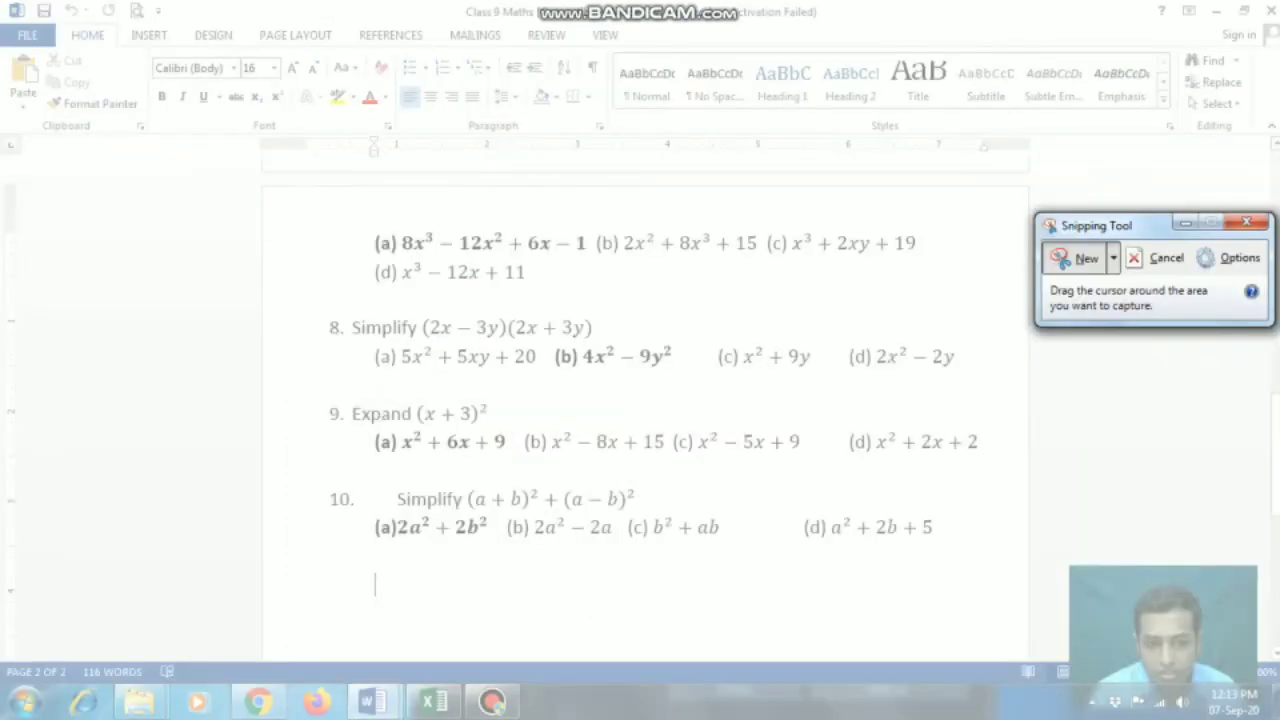
key("Escape")
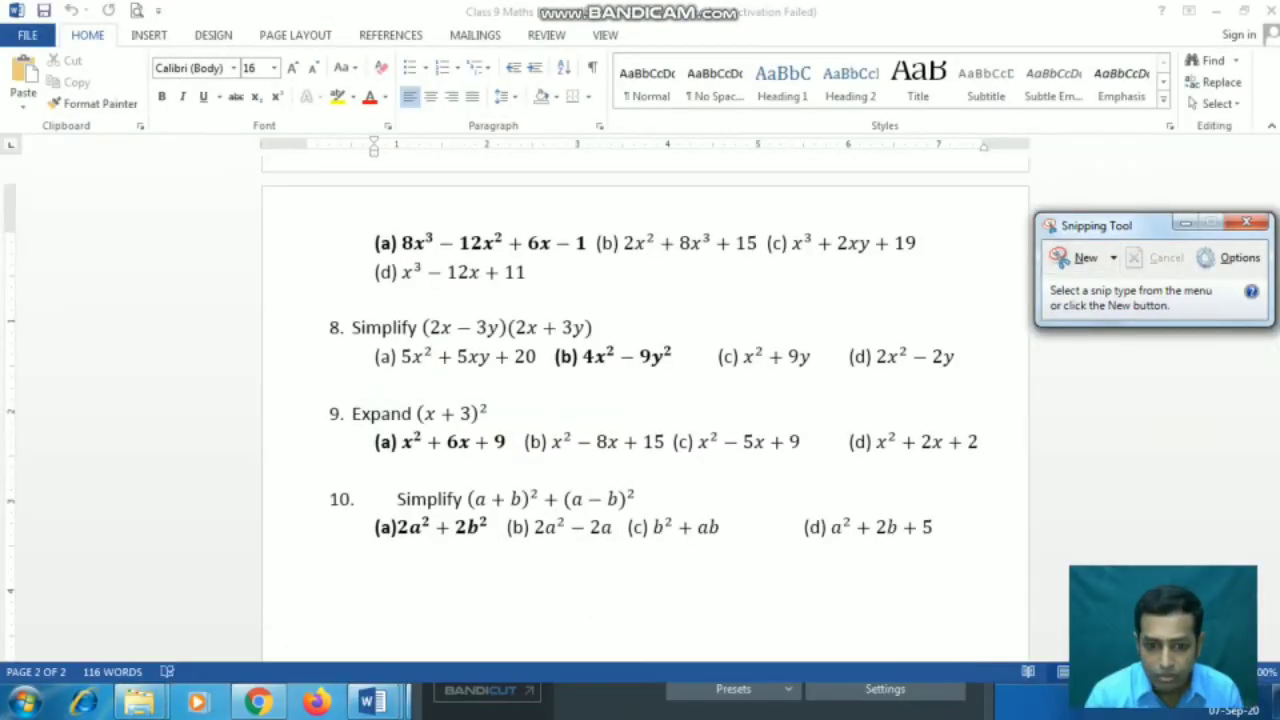
left_click(1085, 258)
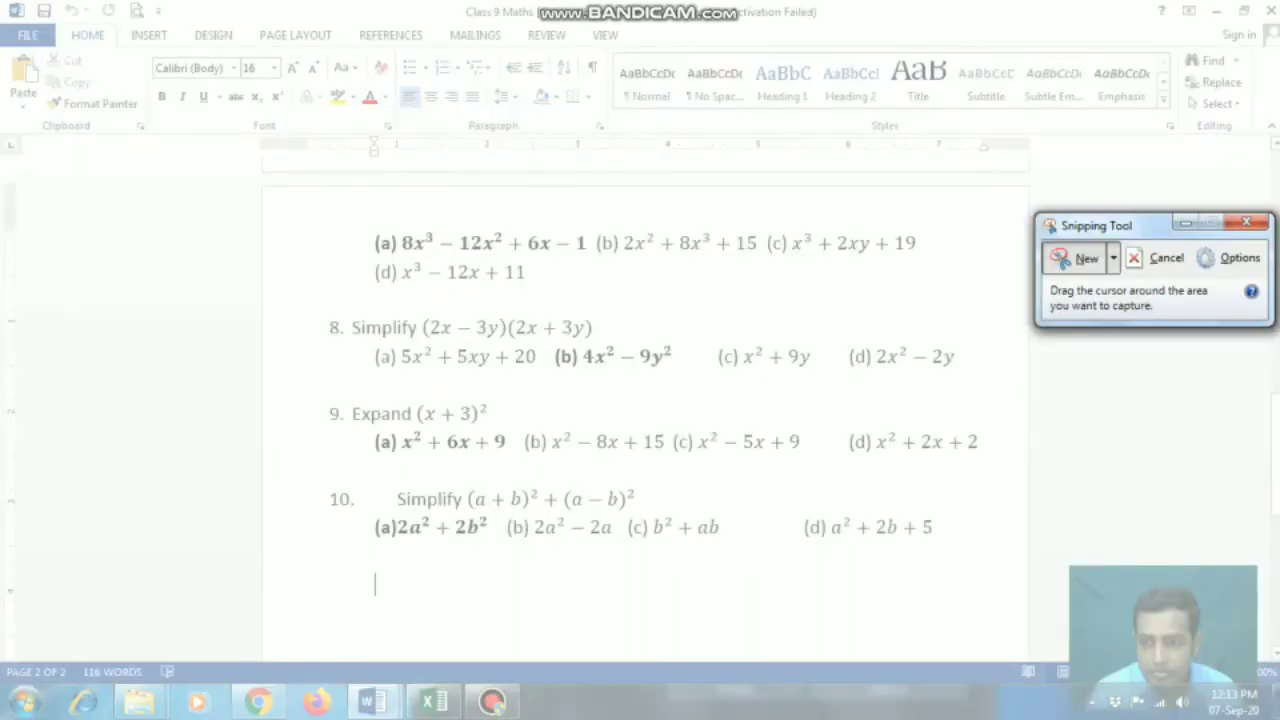
mouse_move(532, 513)
left_mouse_down()
mouse_move(640, 545)
mouse_move(622, 545)
left_mouse_up()
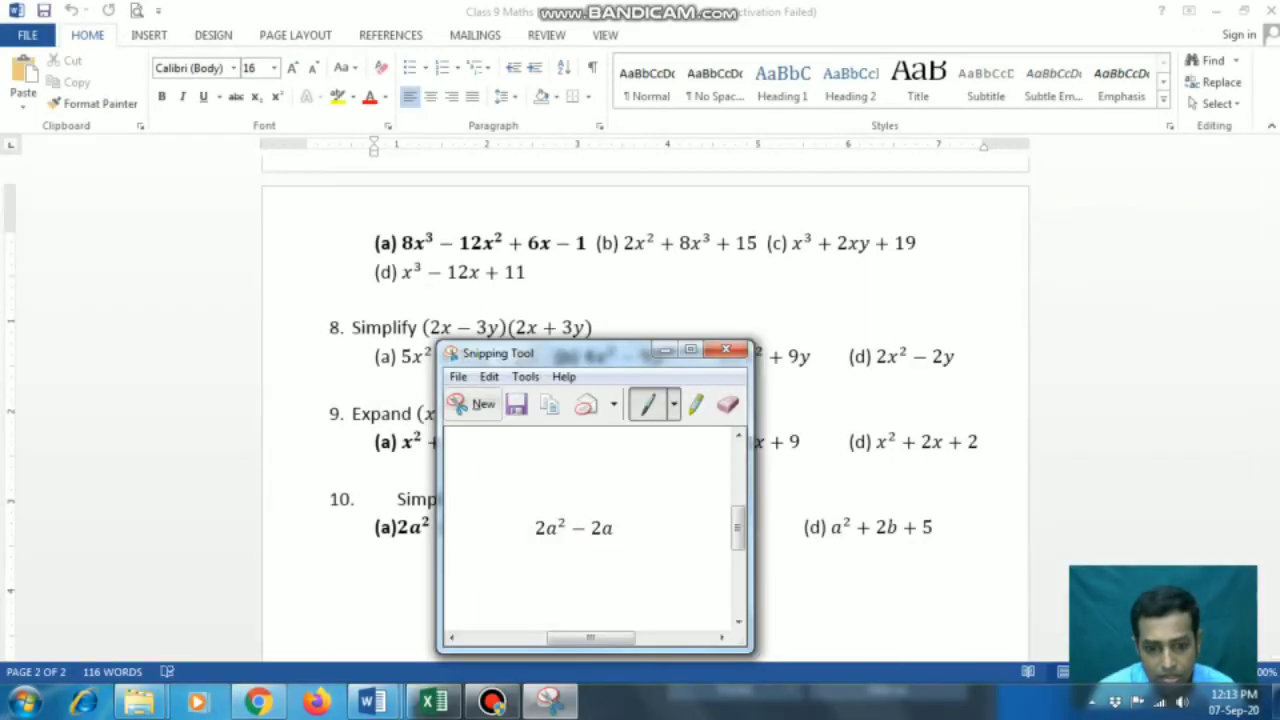
Save the snip as Capture, overwriting the existing Capture.JPG
left_click(516, 404)
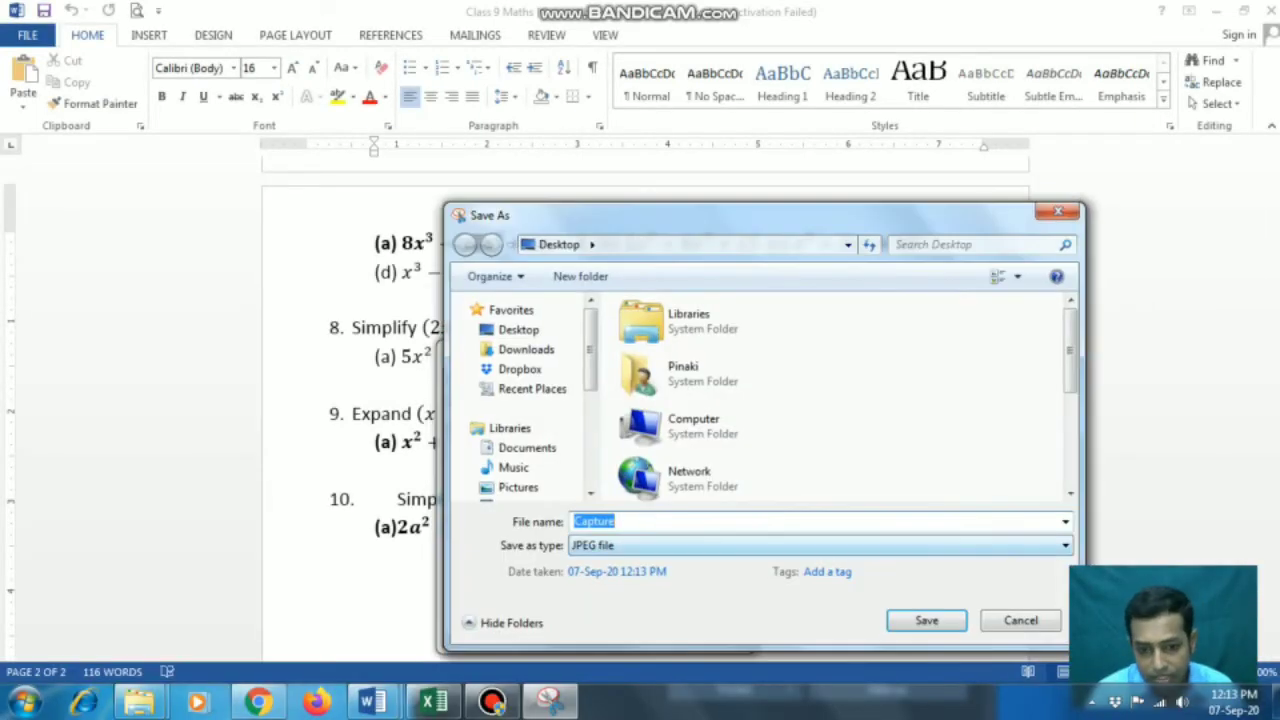
key("Return")
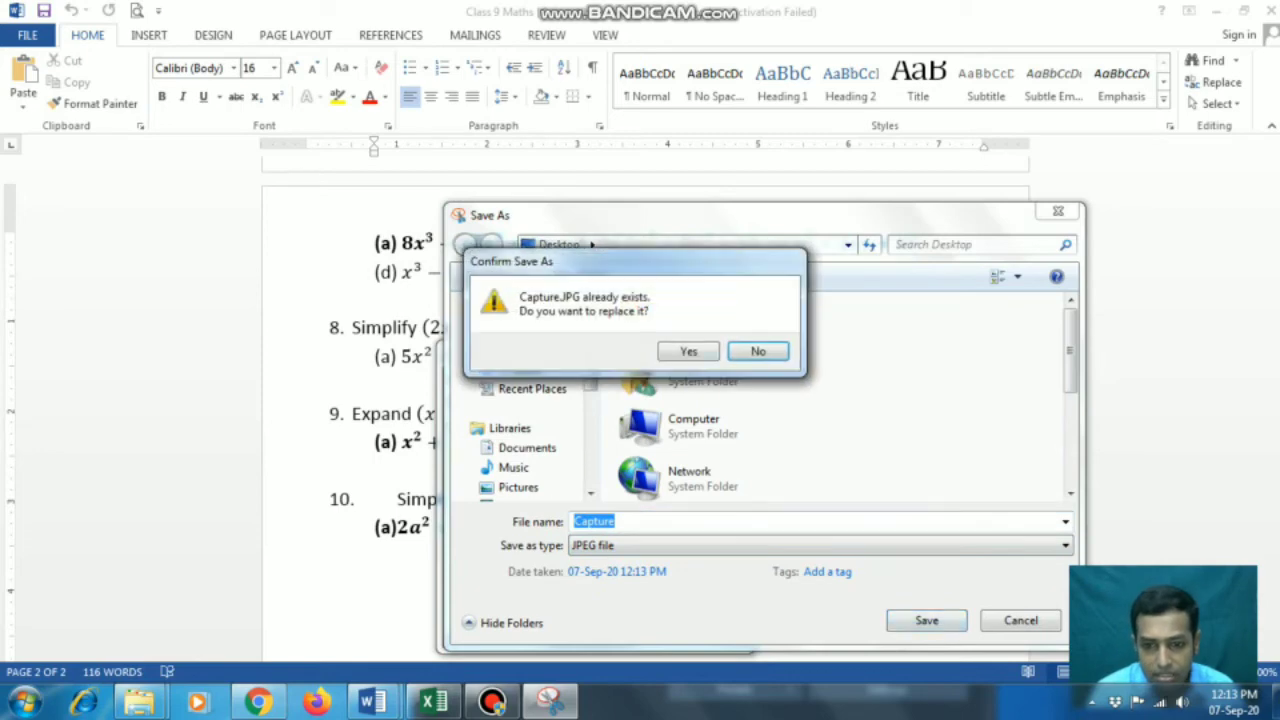
key("y")
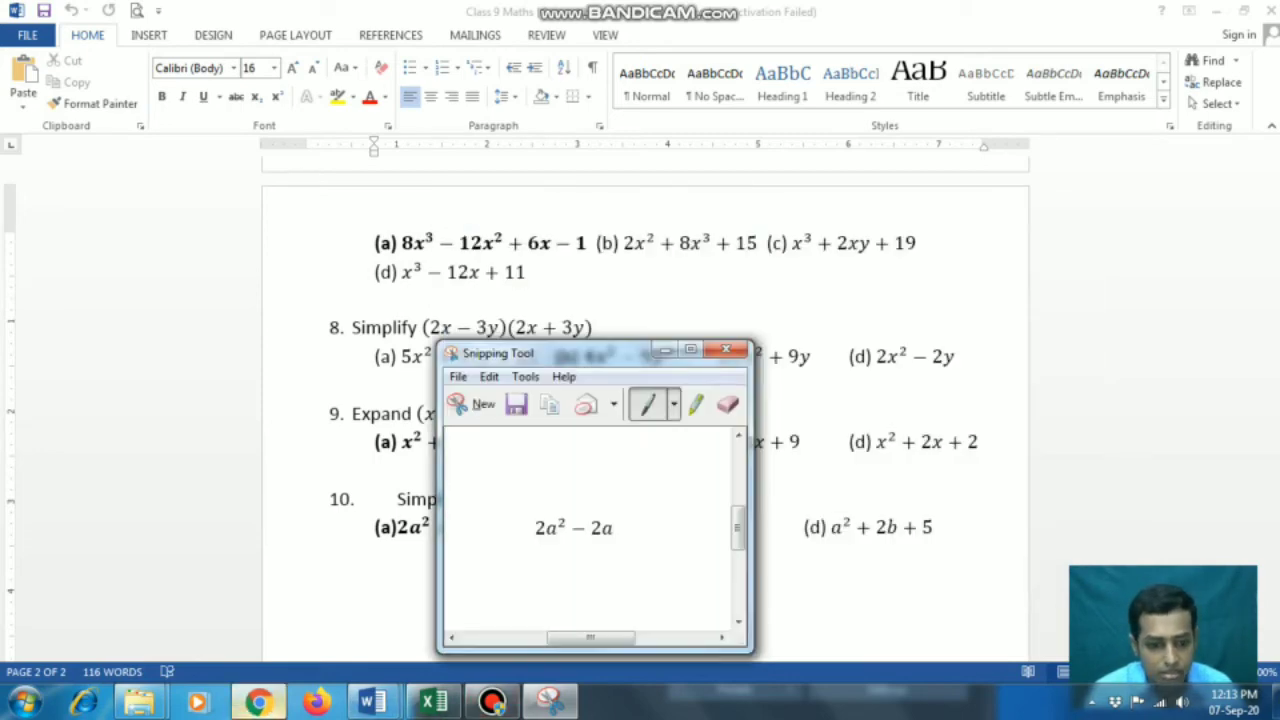
key("alt+Tab")
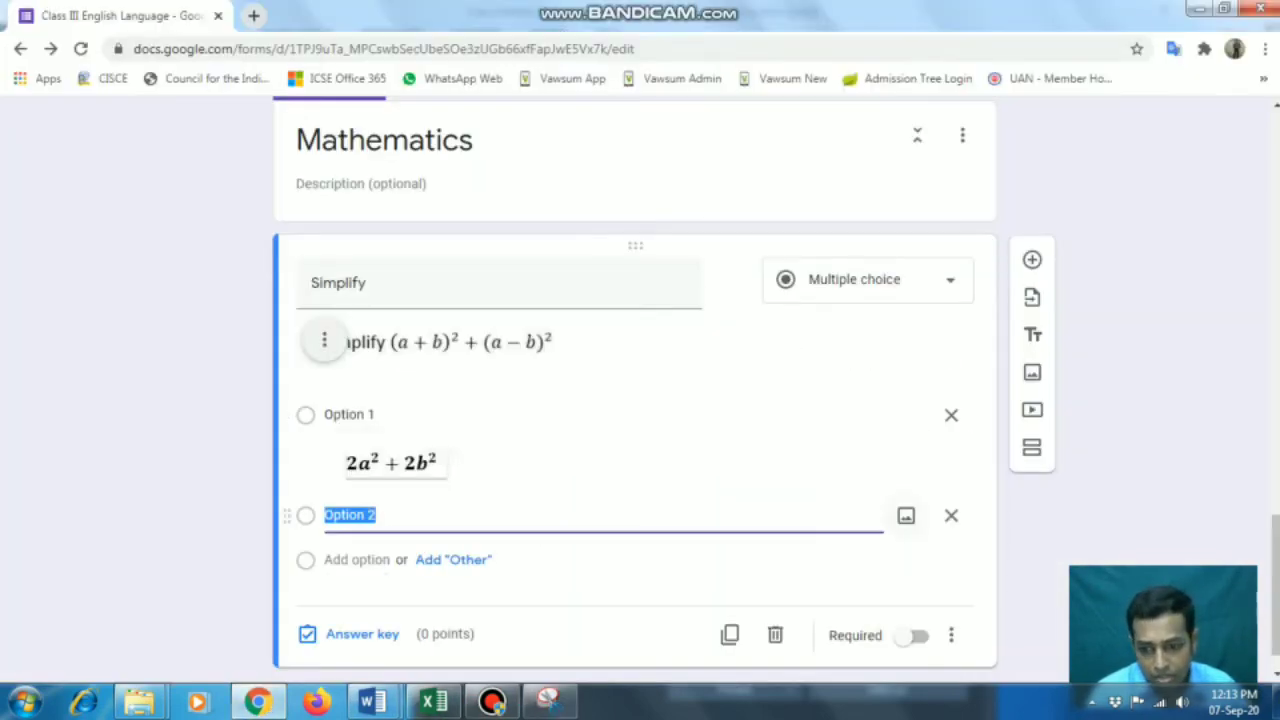
Insert Capture.JPG, the 2a² − 2a image, into Option 2 of the Simplify question
left_click(906, 515)
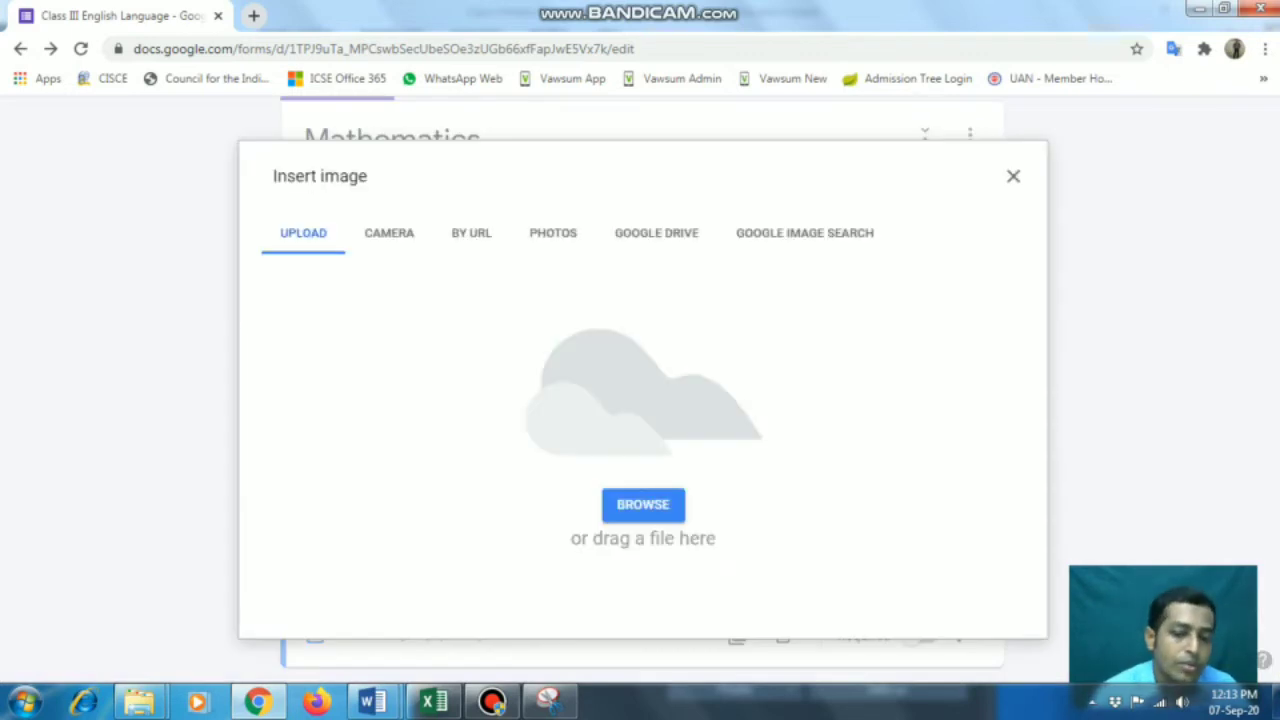
left_click(643, 504)
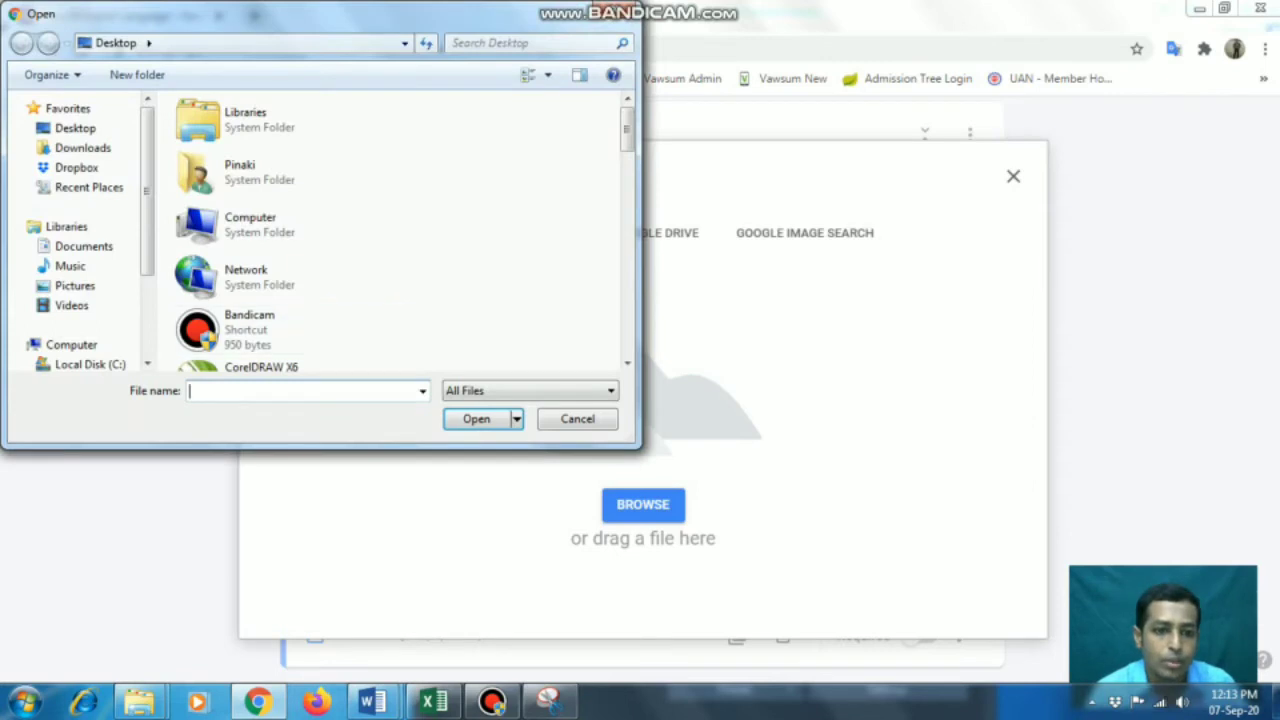
type("cap")
key("BackSpace")
key("BackSpace")
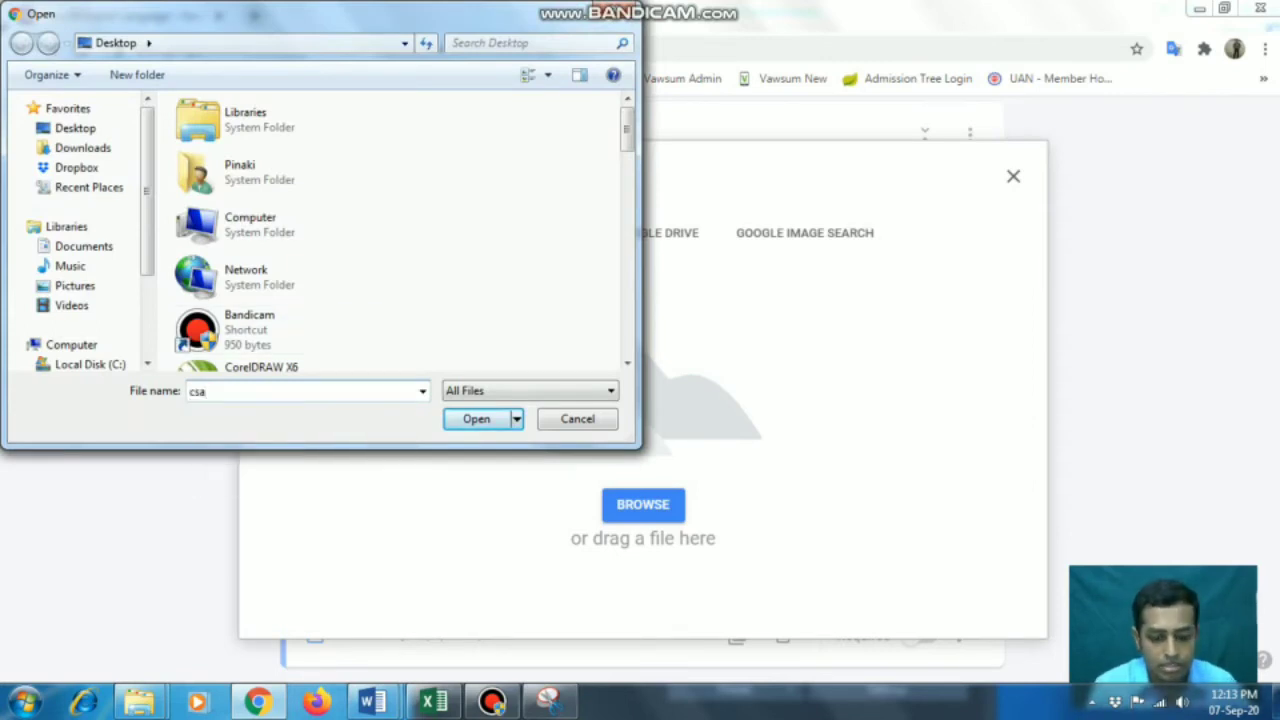
type("a")
key("Down")
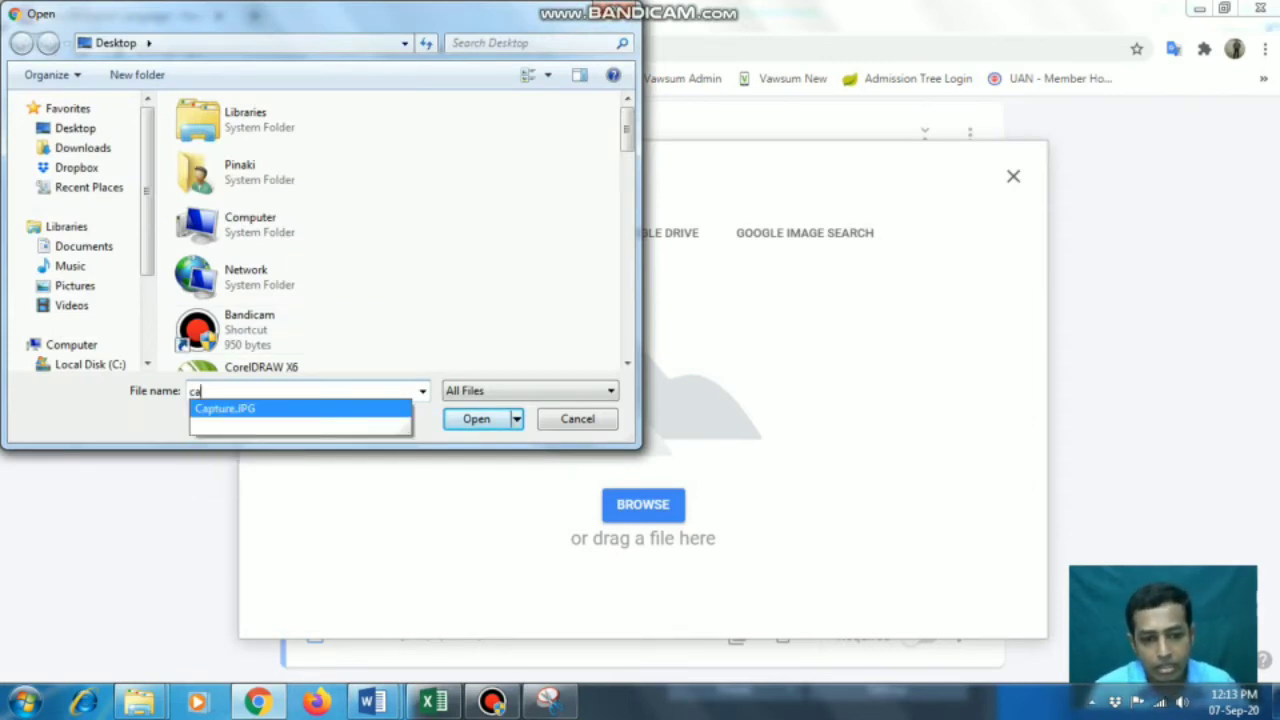
key("Return")
key("Return")
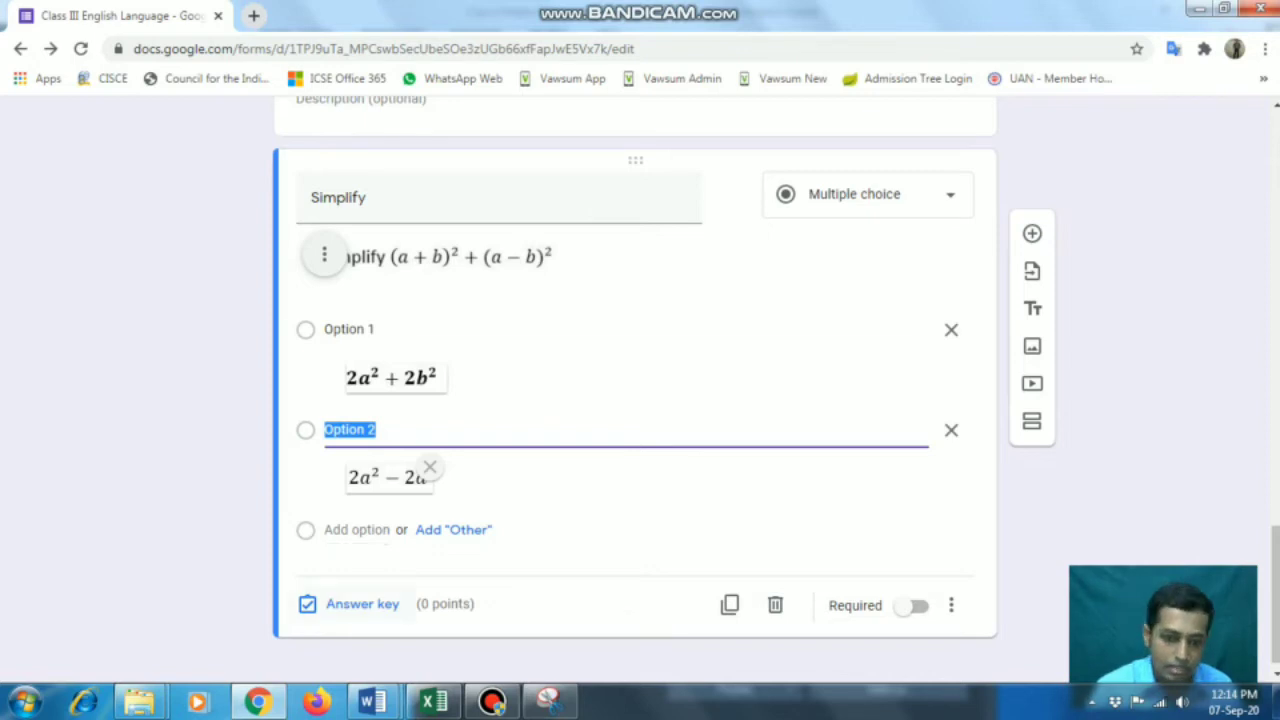
left_click(355, 604)
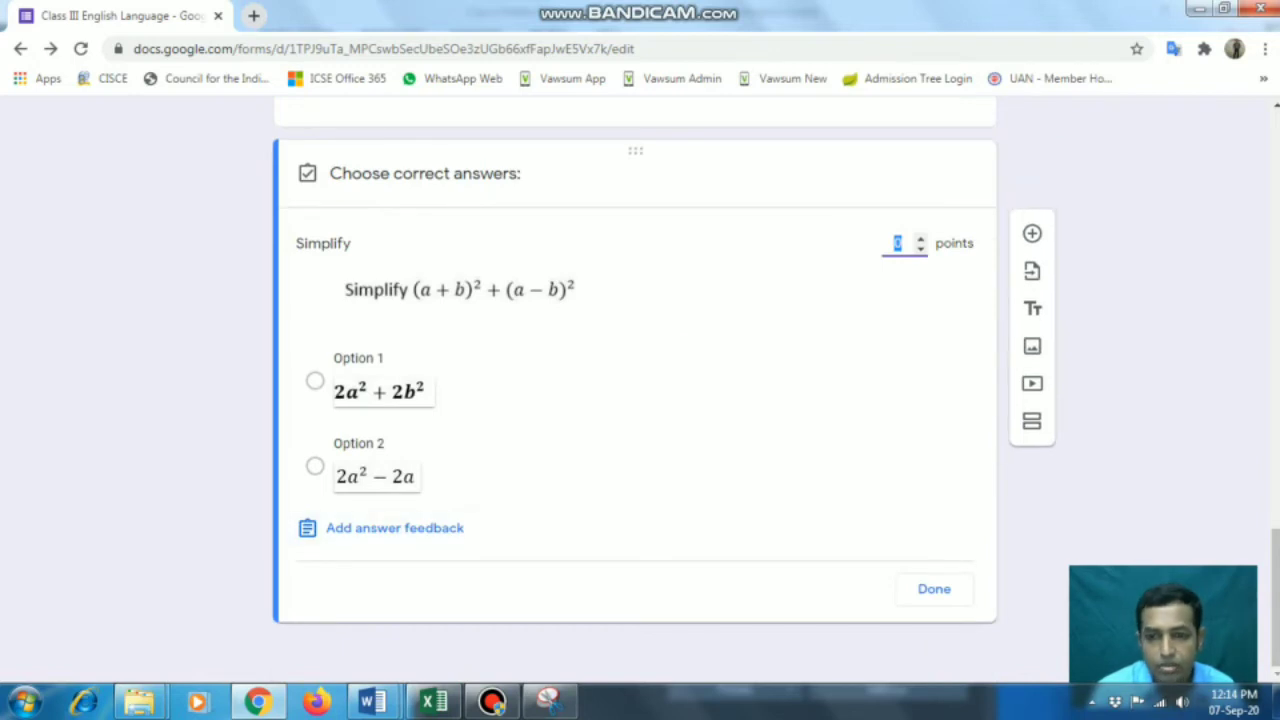
Leave the answer key, then remove Option 1 and the equation image under Option 2
key("Return")
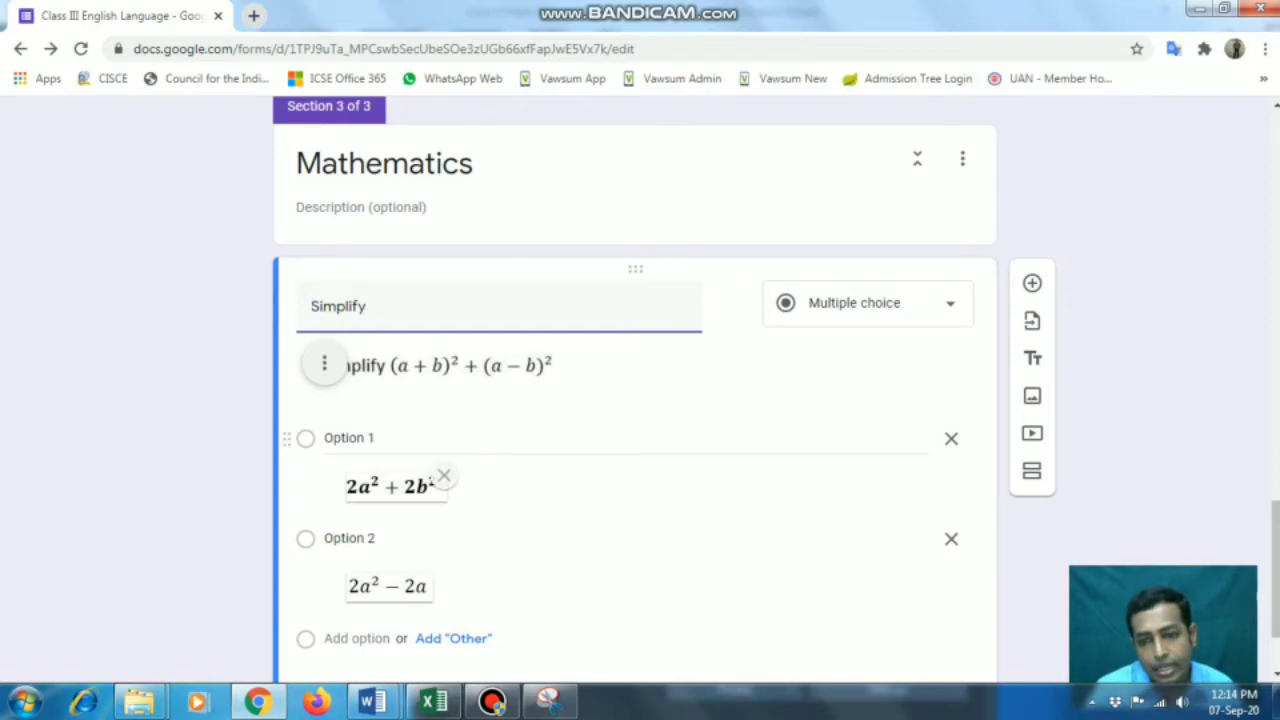
left_click(951, 438)
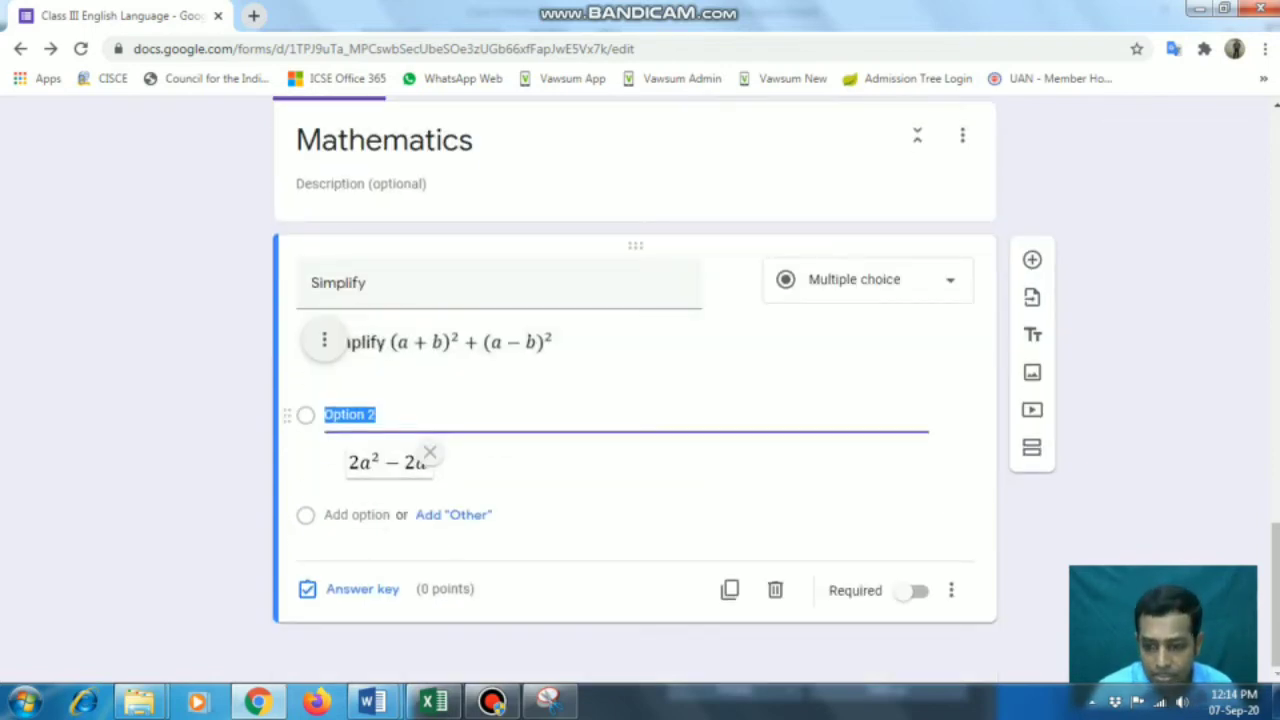
left_click(430, 454)
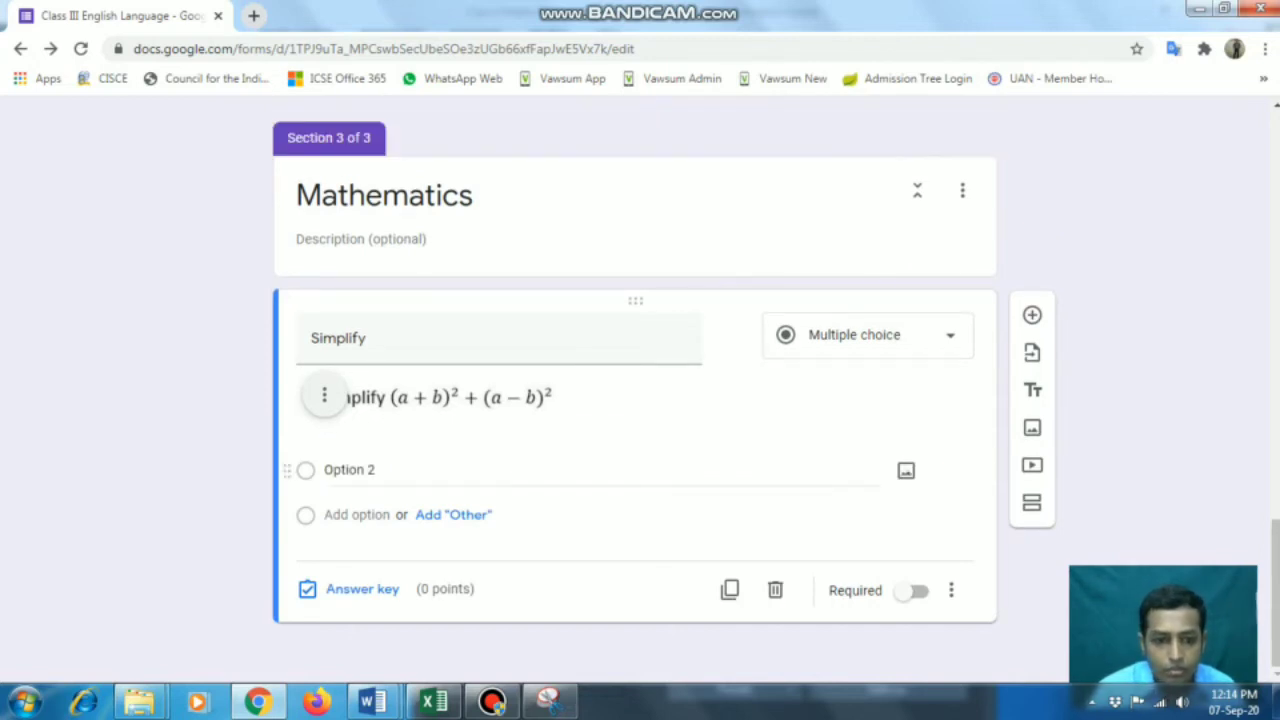
Change the Simplify question's type to File upload and accept the Drive upload notice
left_click(867, 335)
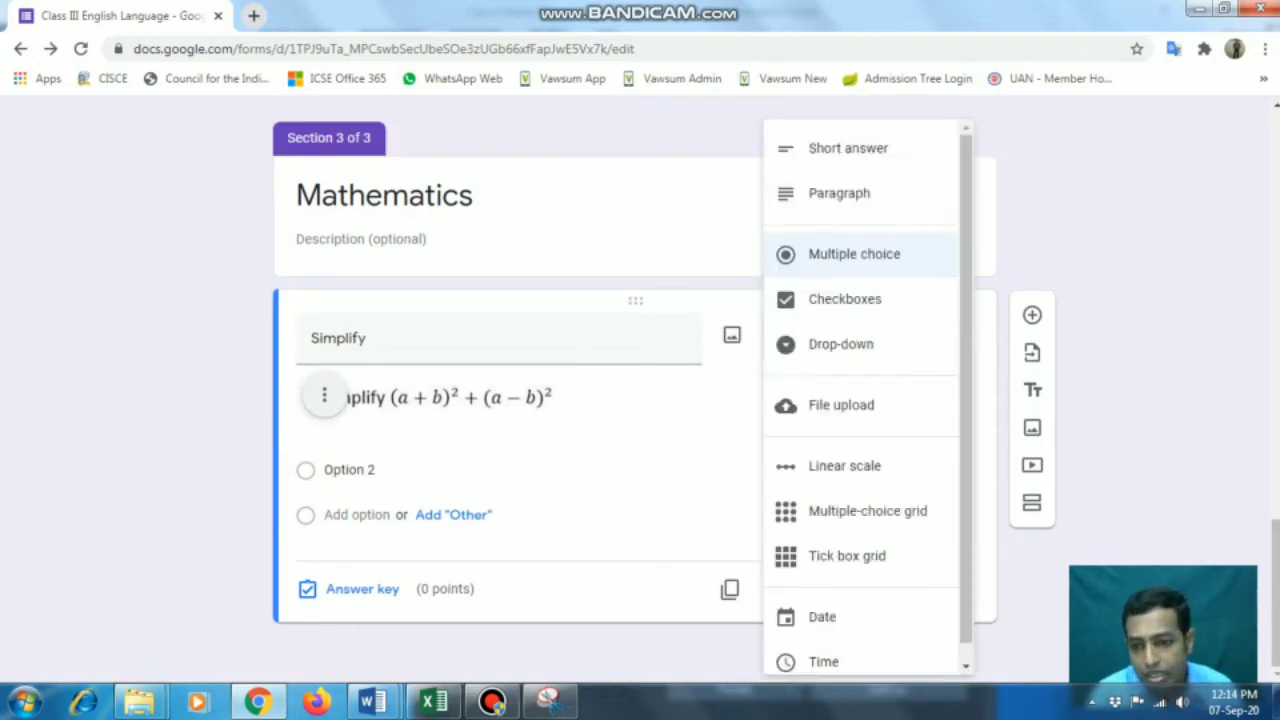
left_click(841, 405)
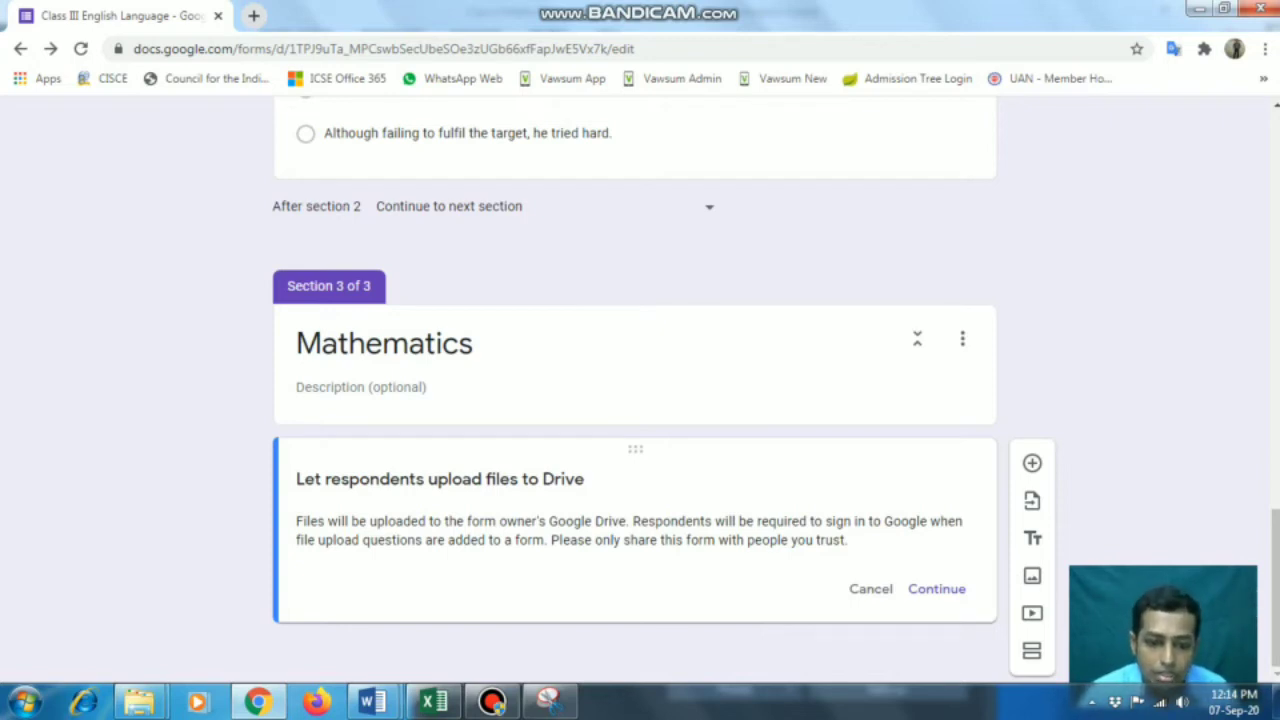
left_click_drag(296, 479, 585, 479)
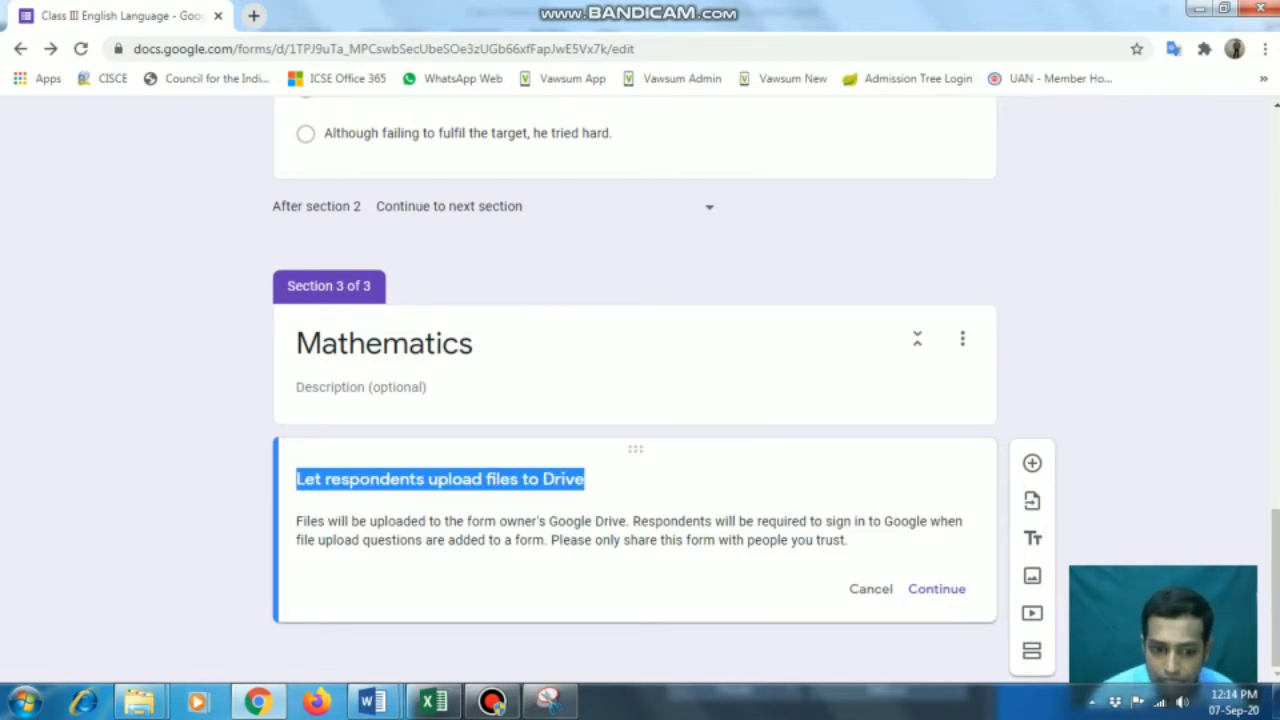
left_click_drag(296, 521, 627, 521)
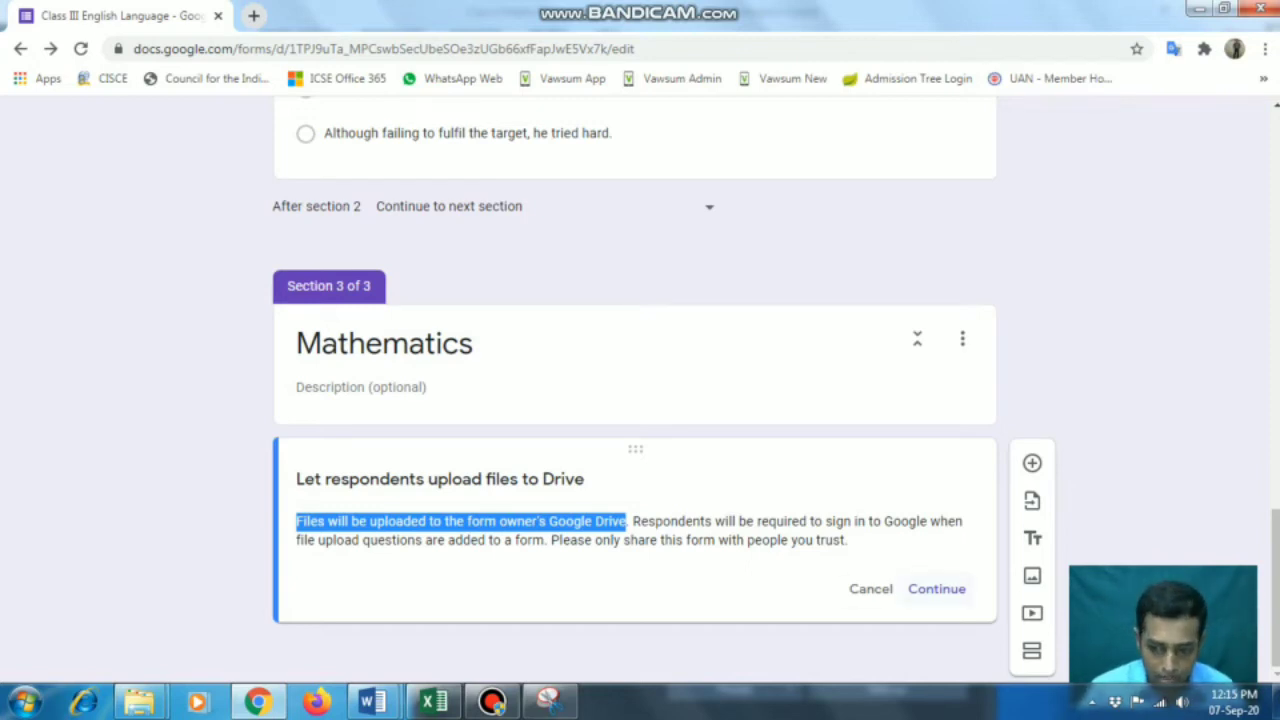
key("Return")
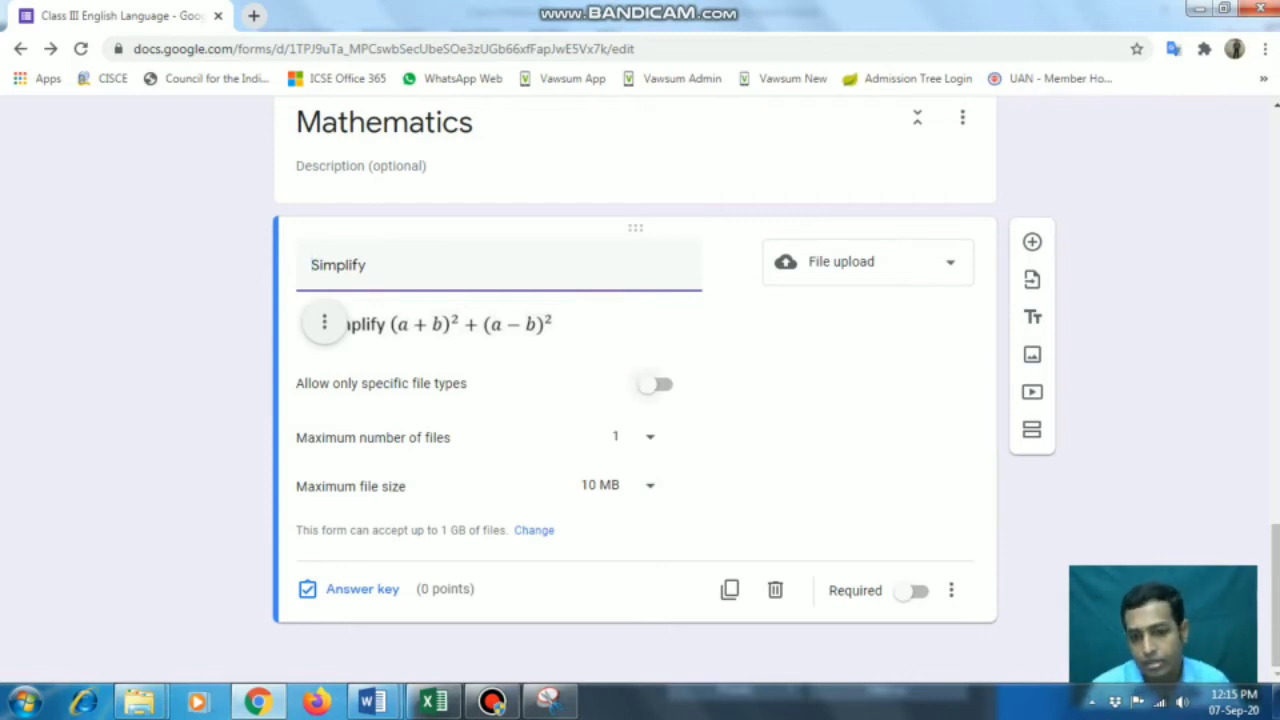
left_click(656, 384)
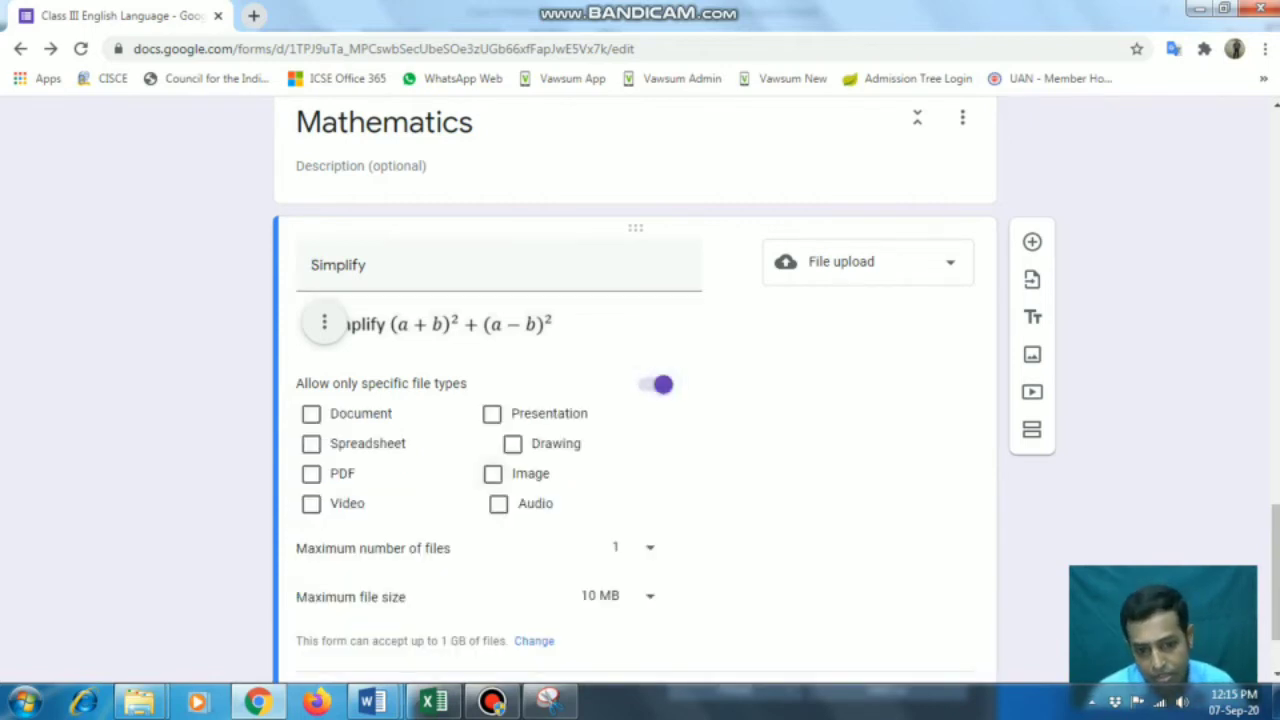
left_click(493, 473)
left_click(311, 473)
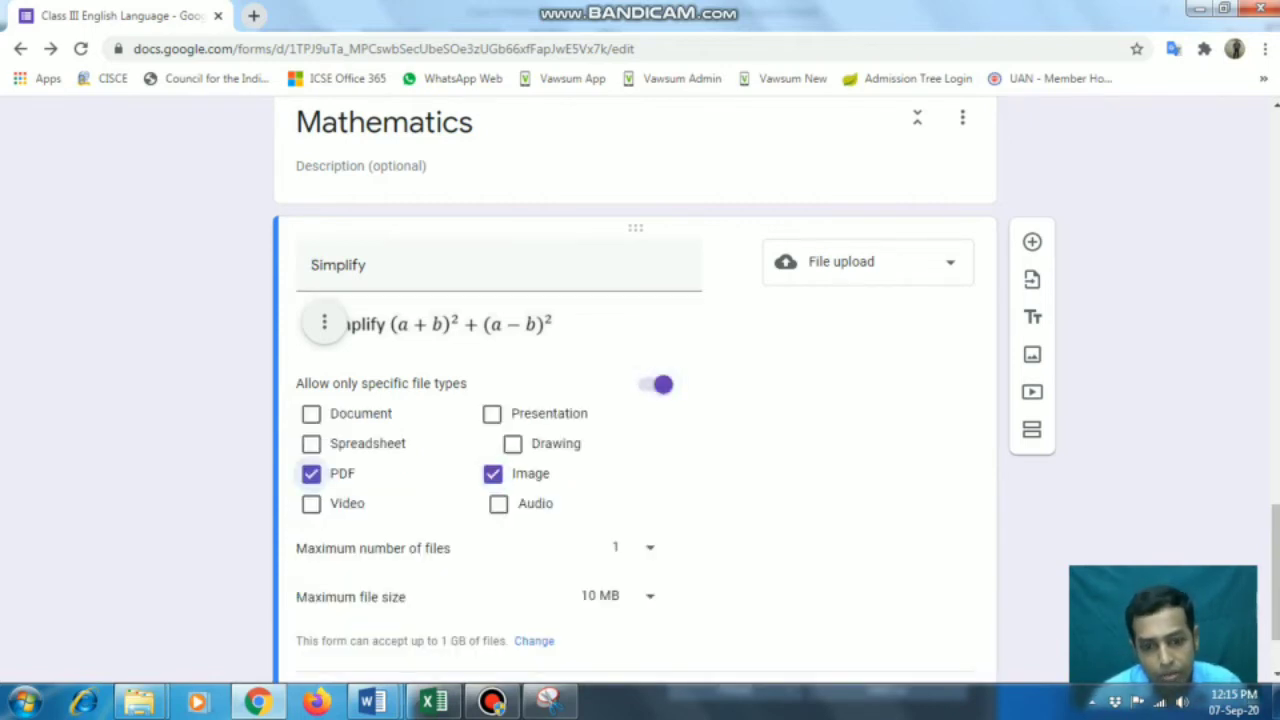
left_click(311, 413)
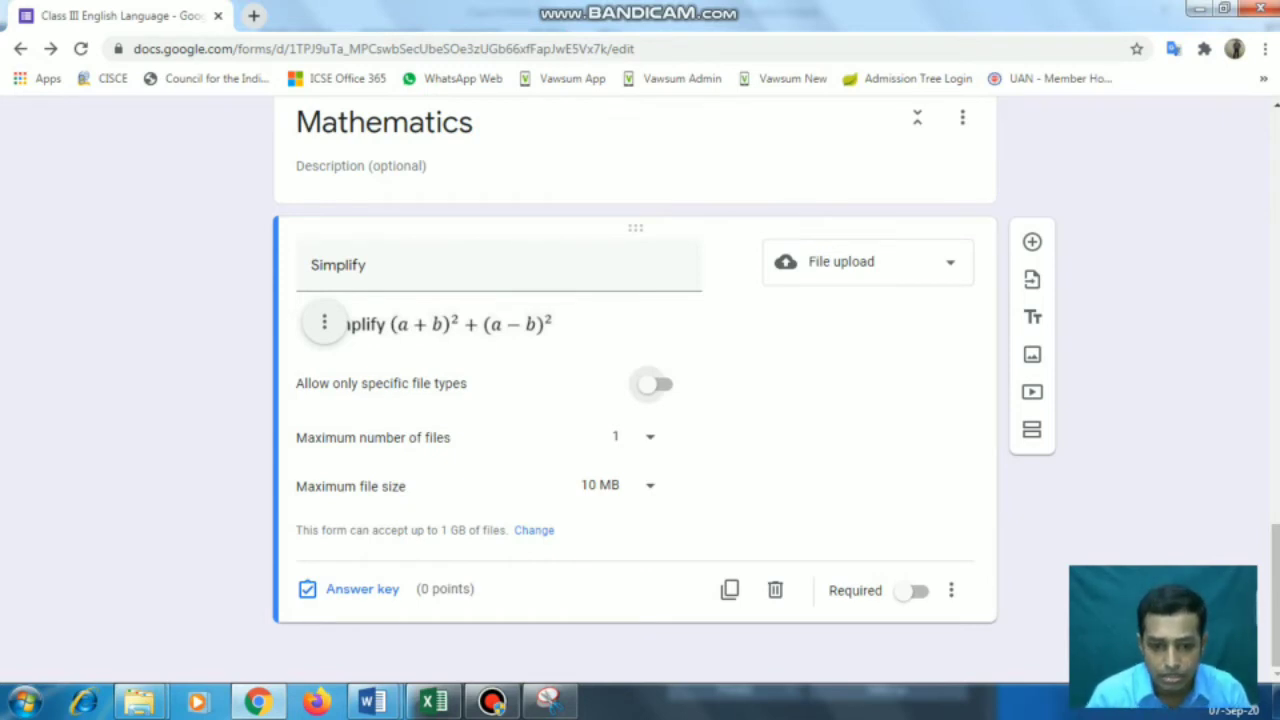
left_click(632, 436)
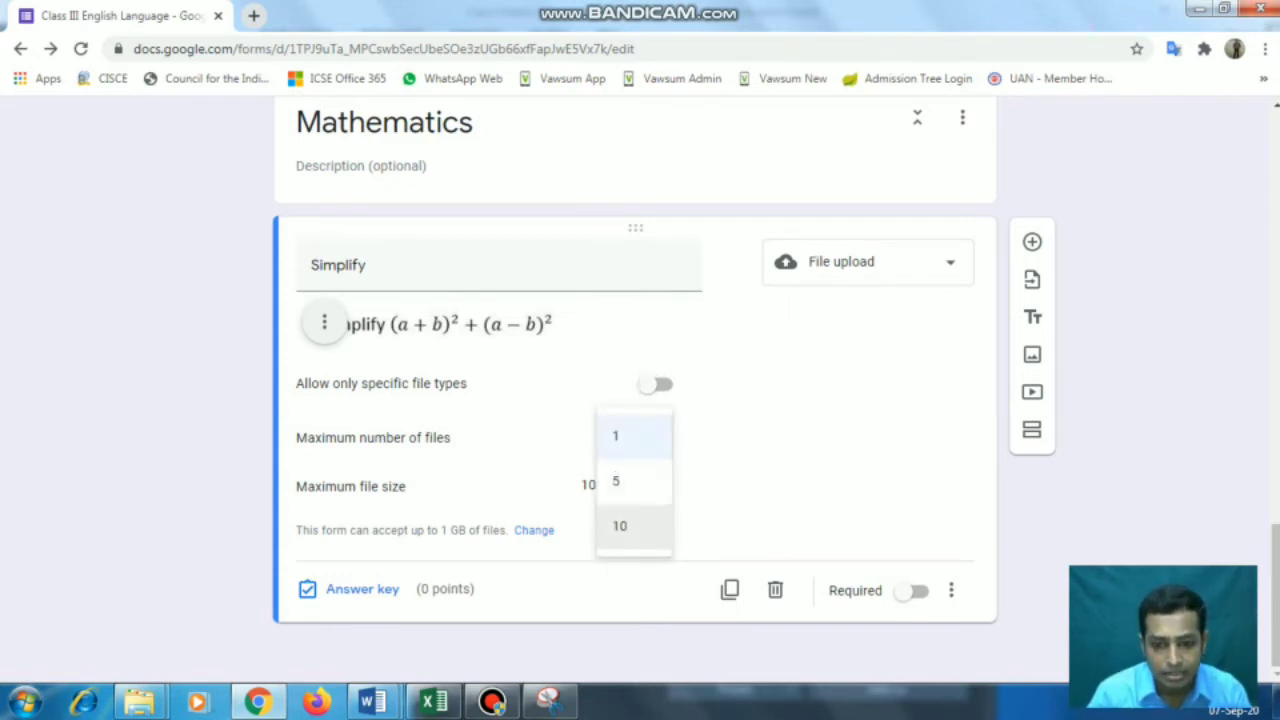
key("Escape")
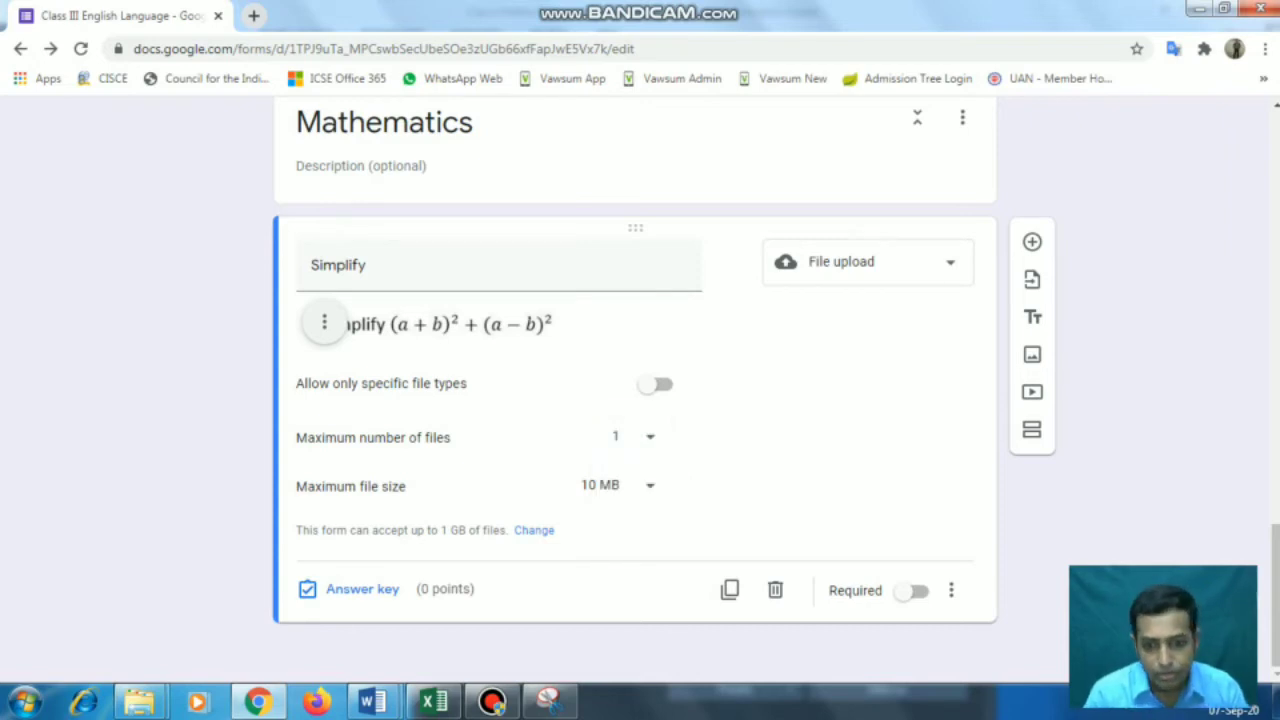
left_click(630, 485)
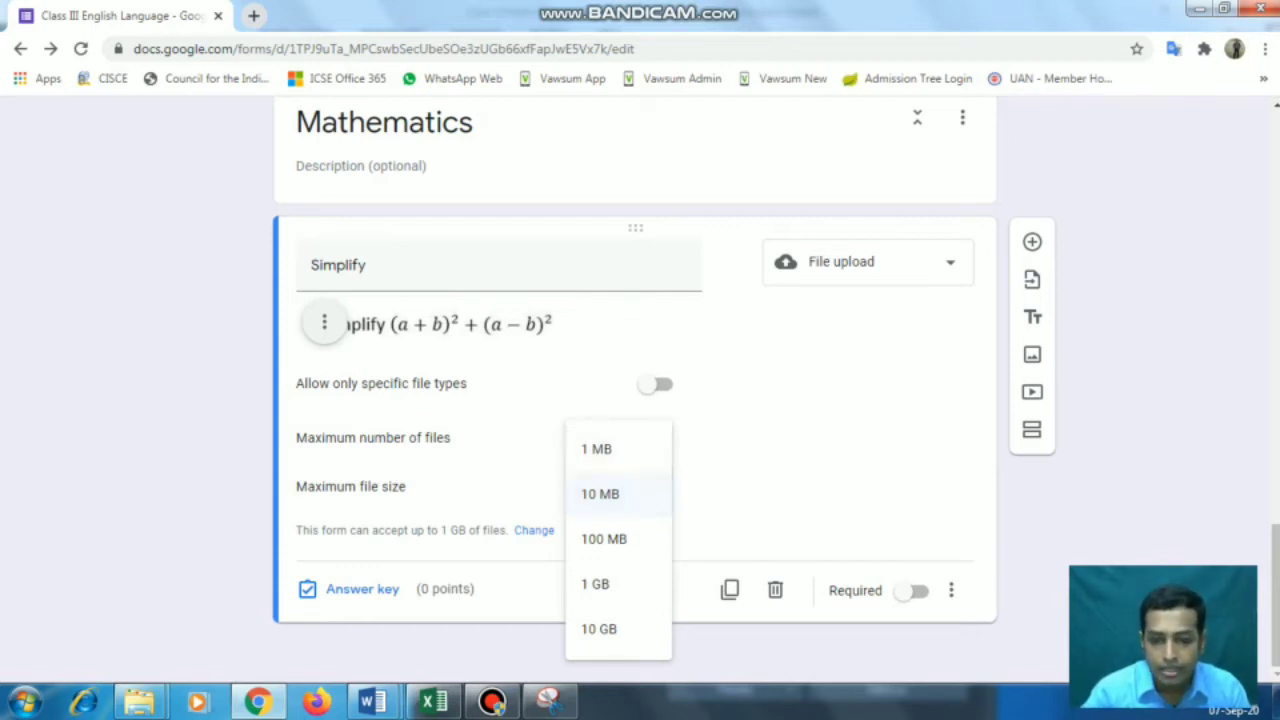
key("Escape")
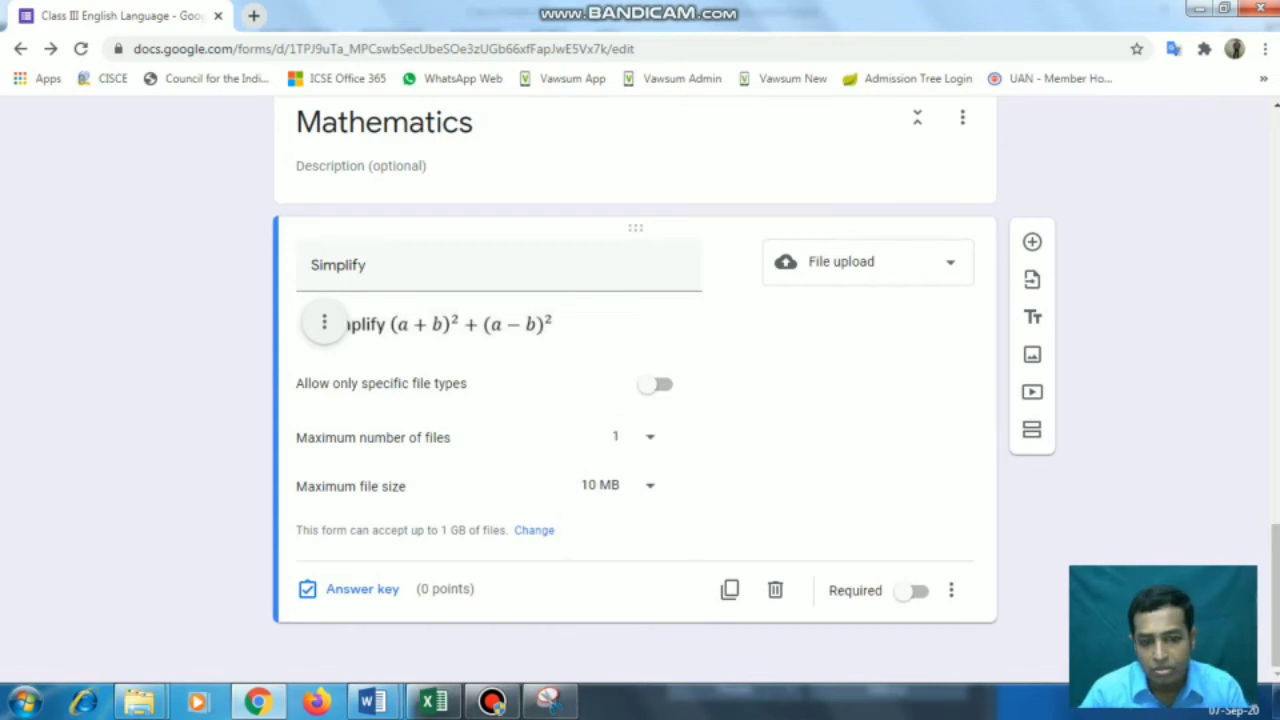
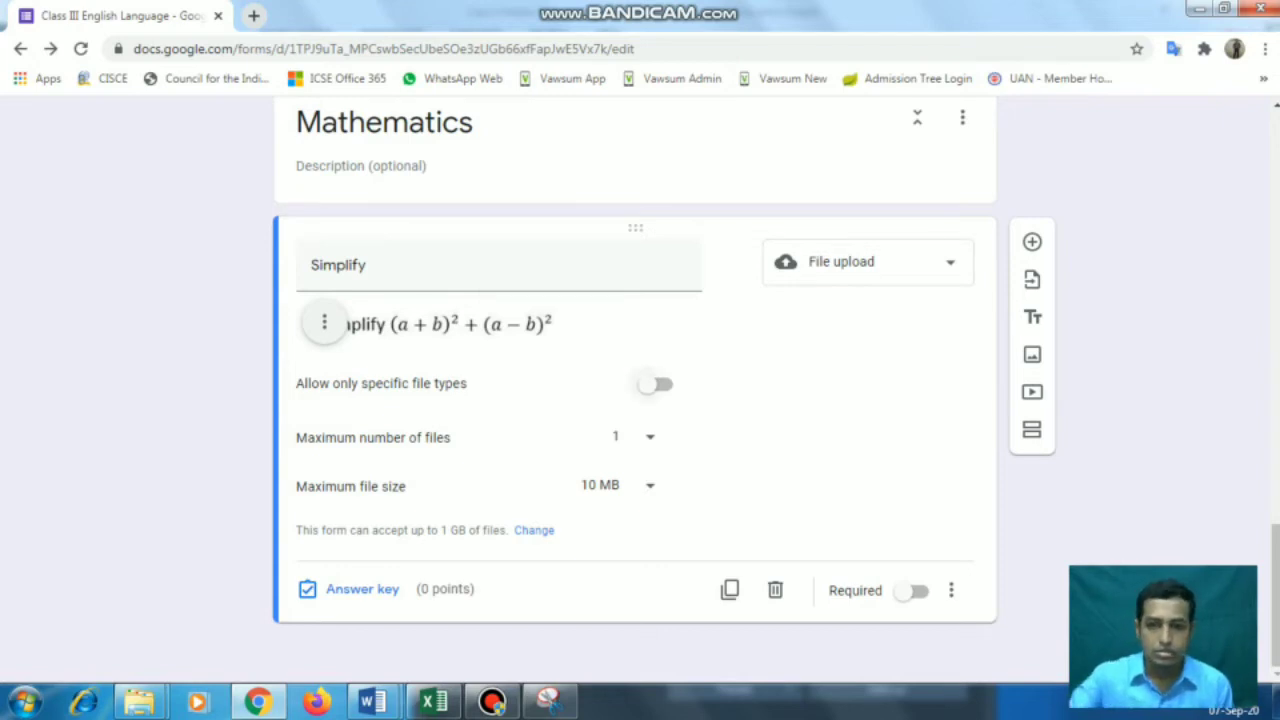
Make Simplify a multiple-choice question with the option 'Upload Image file of your answer in last page'
left_click(868, 261)
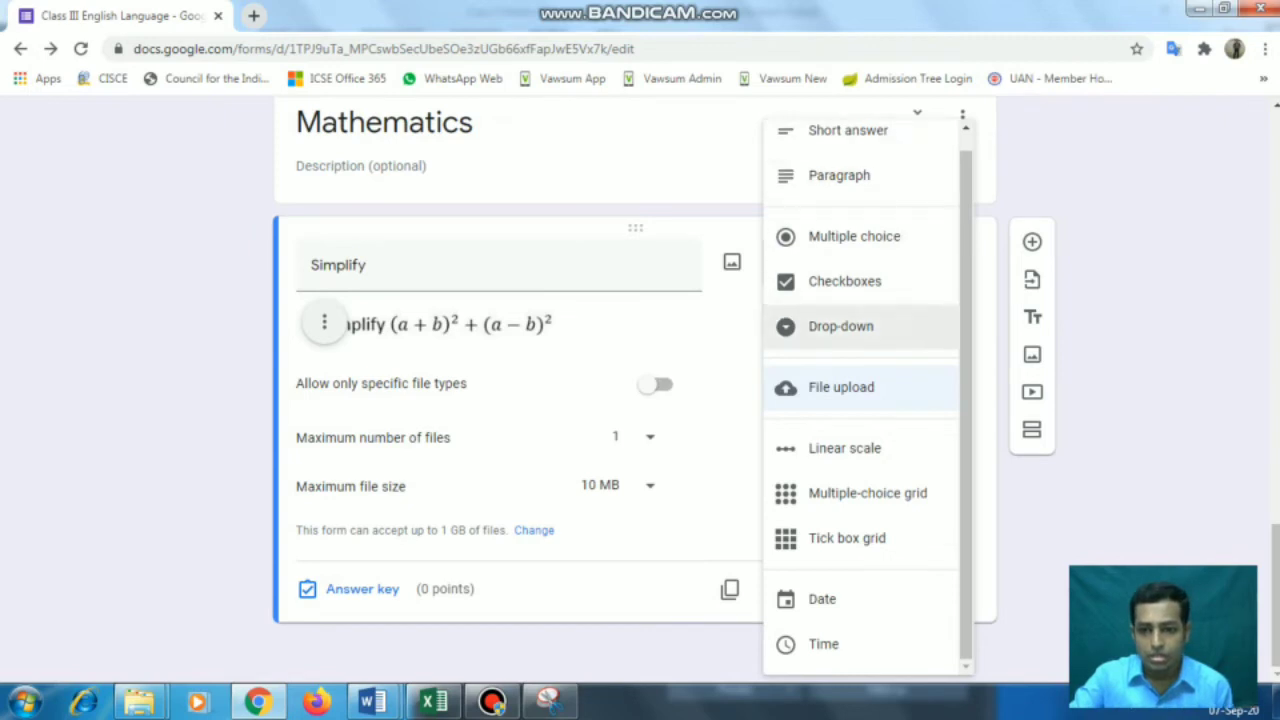
left_click(854, 236)
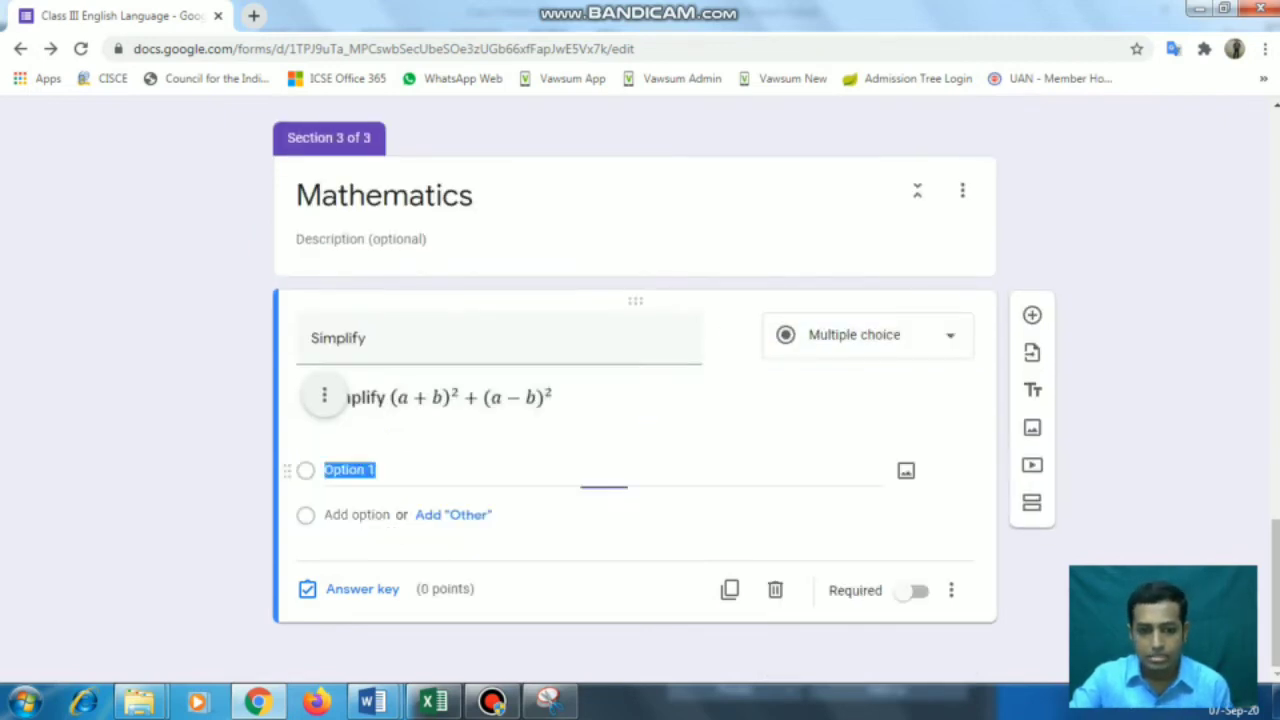
type("F")
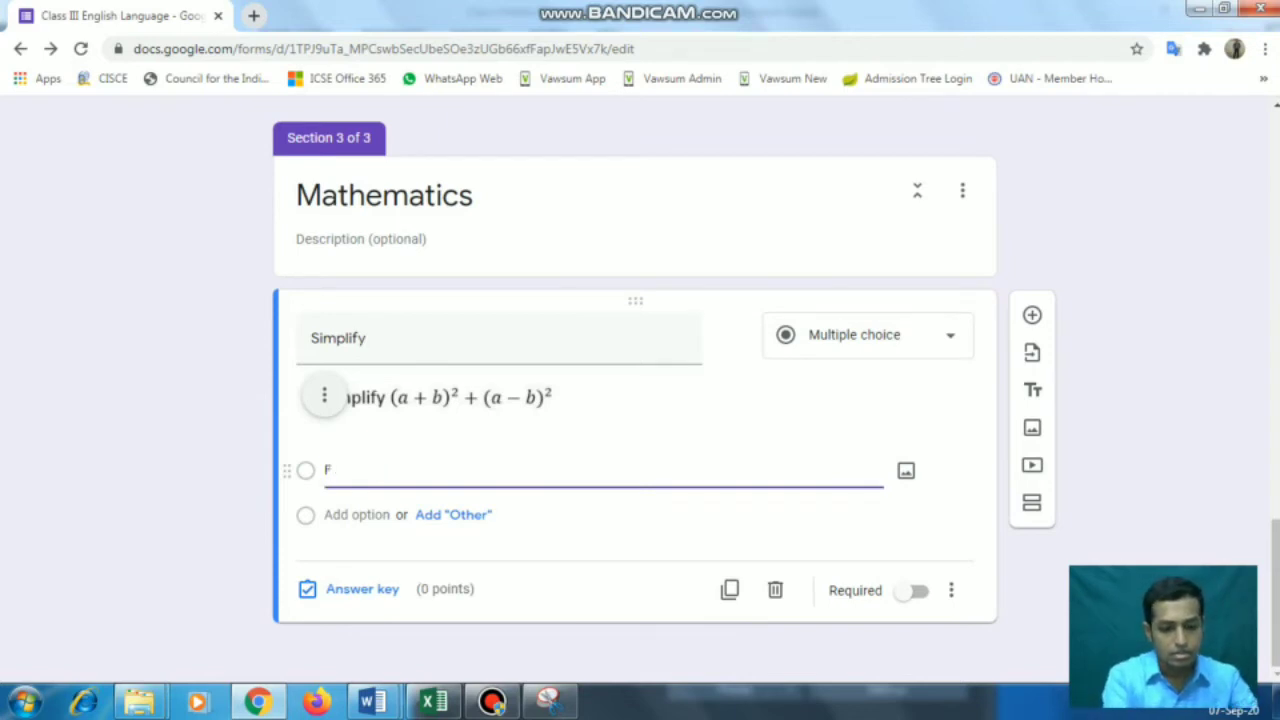
key("BackSpace")
type("Upload")
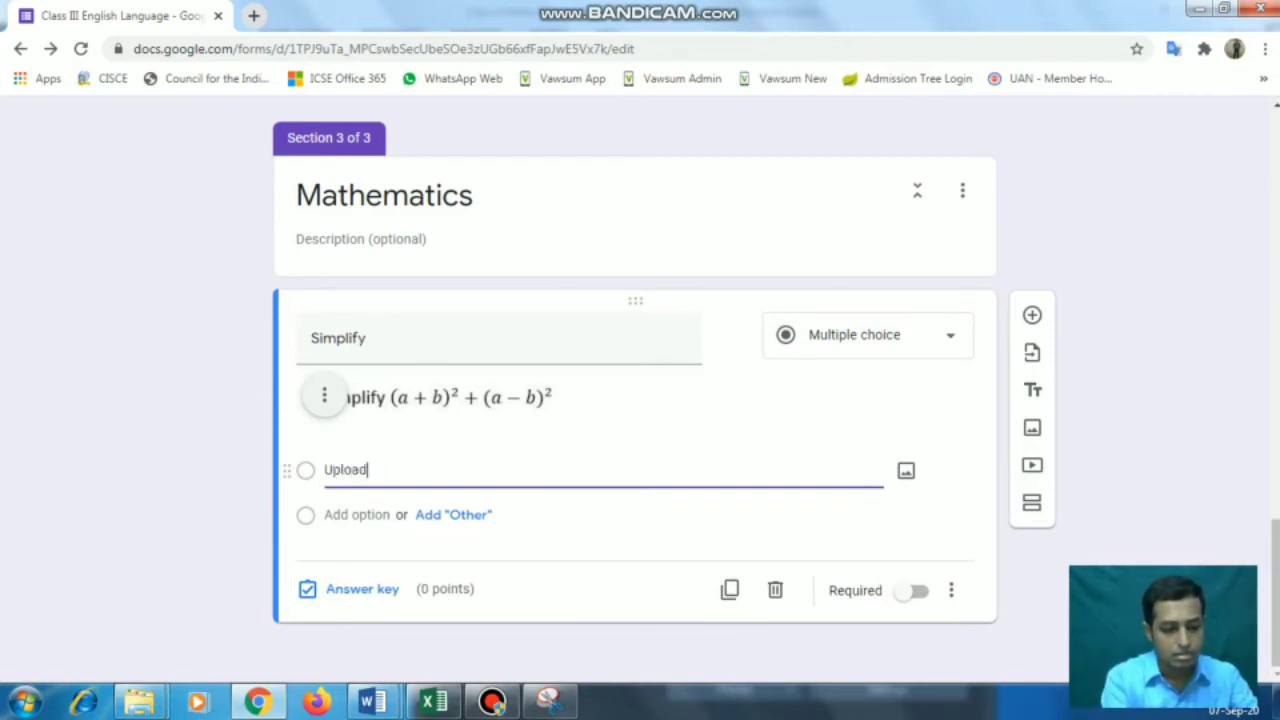
type(" Im")
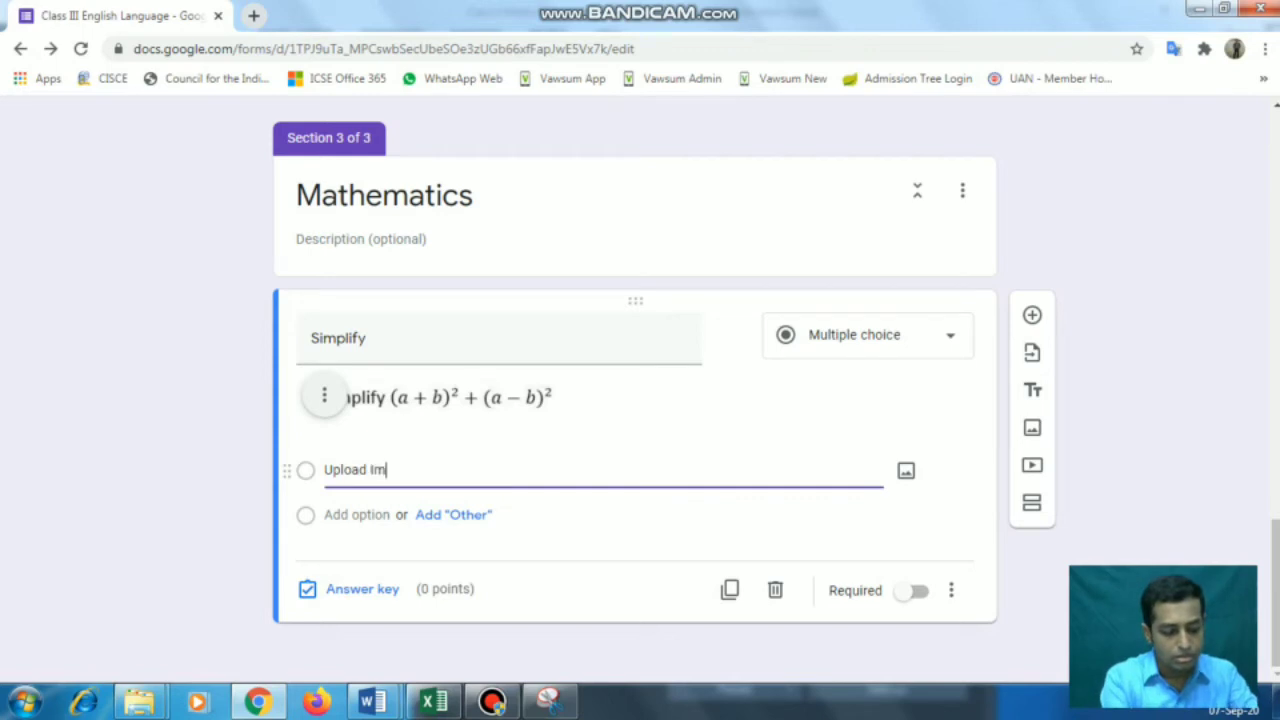
type("age file of the")
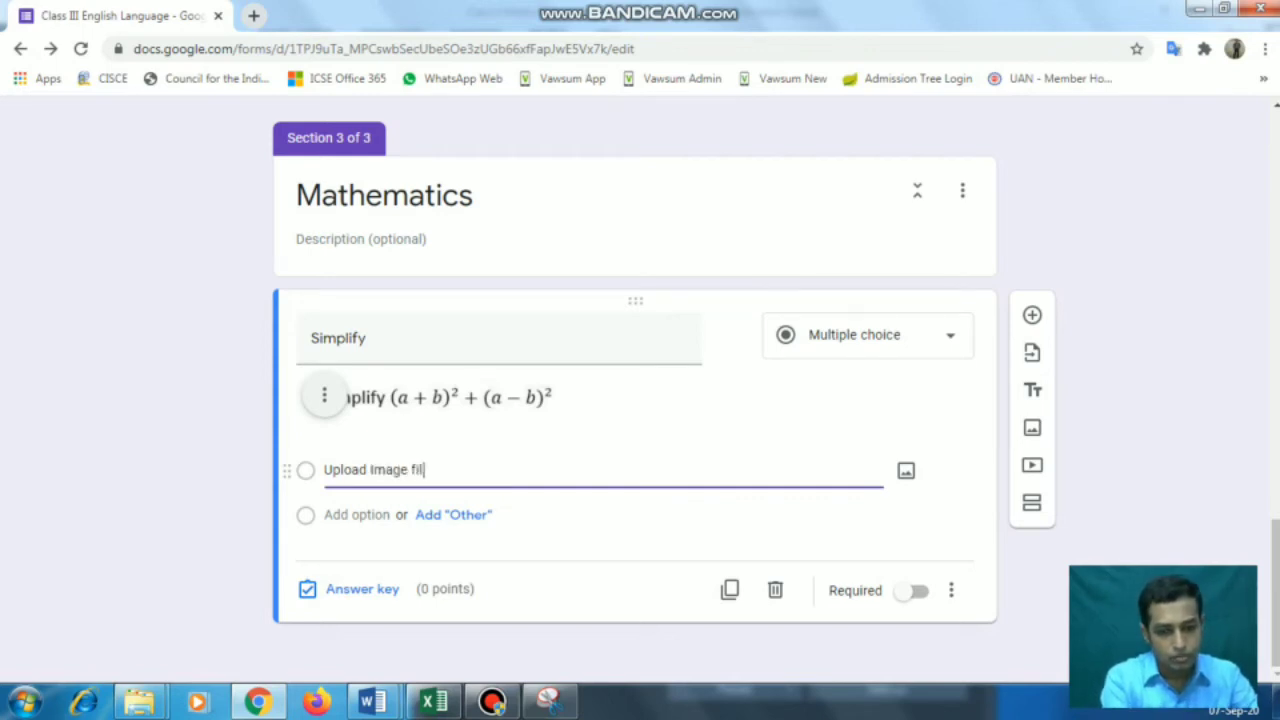
key("BackSpace")
key("BackSpace")
key("BackSpace")
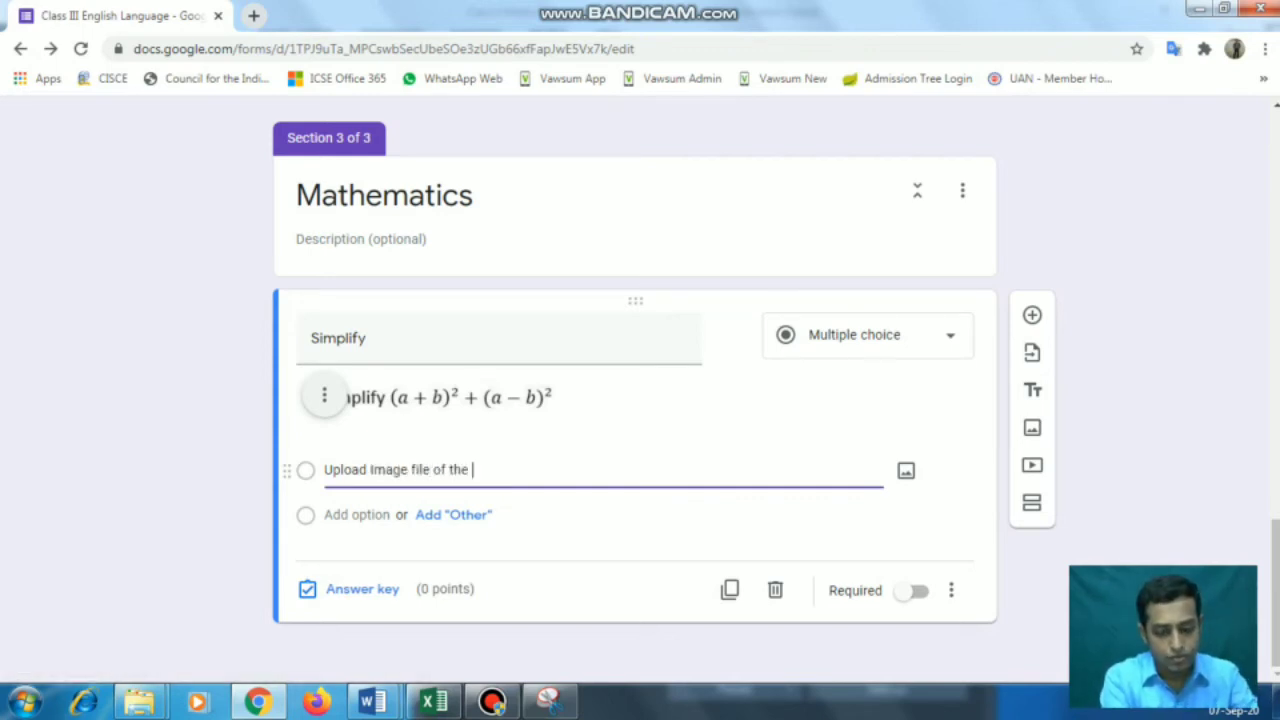
type("you")
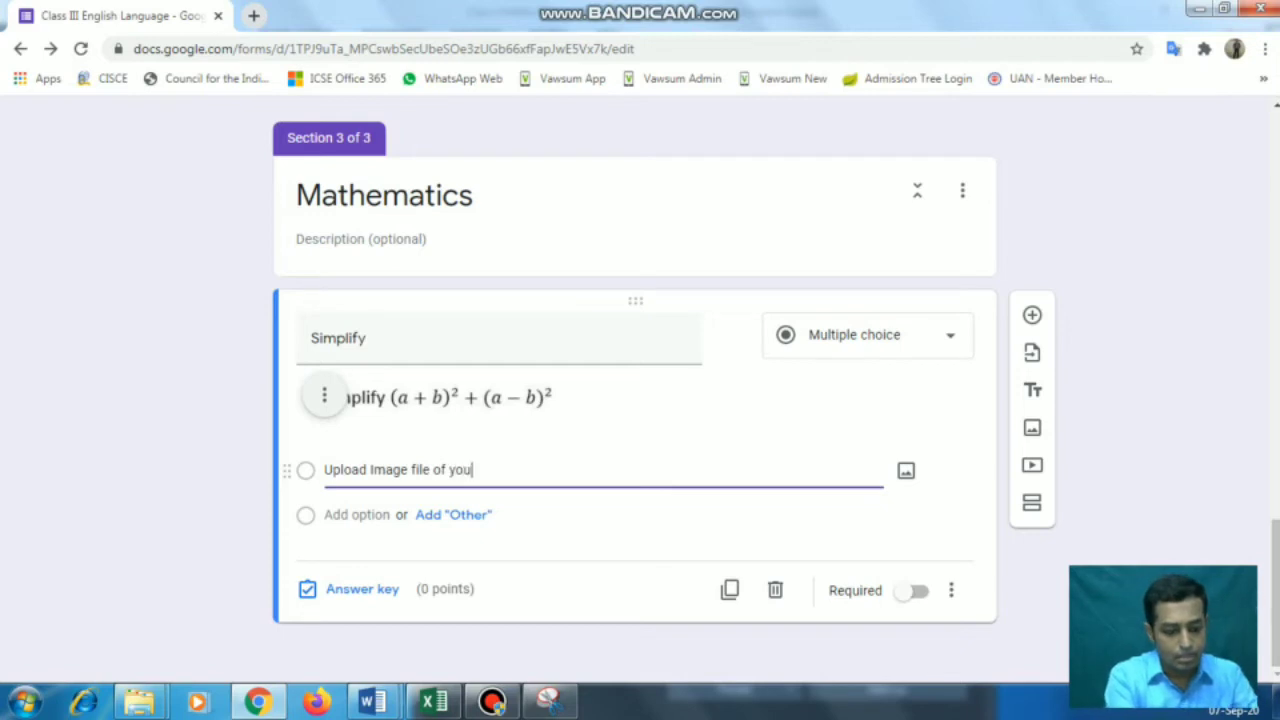
type("r answe")
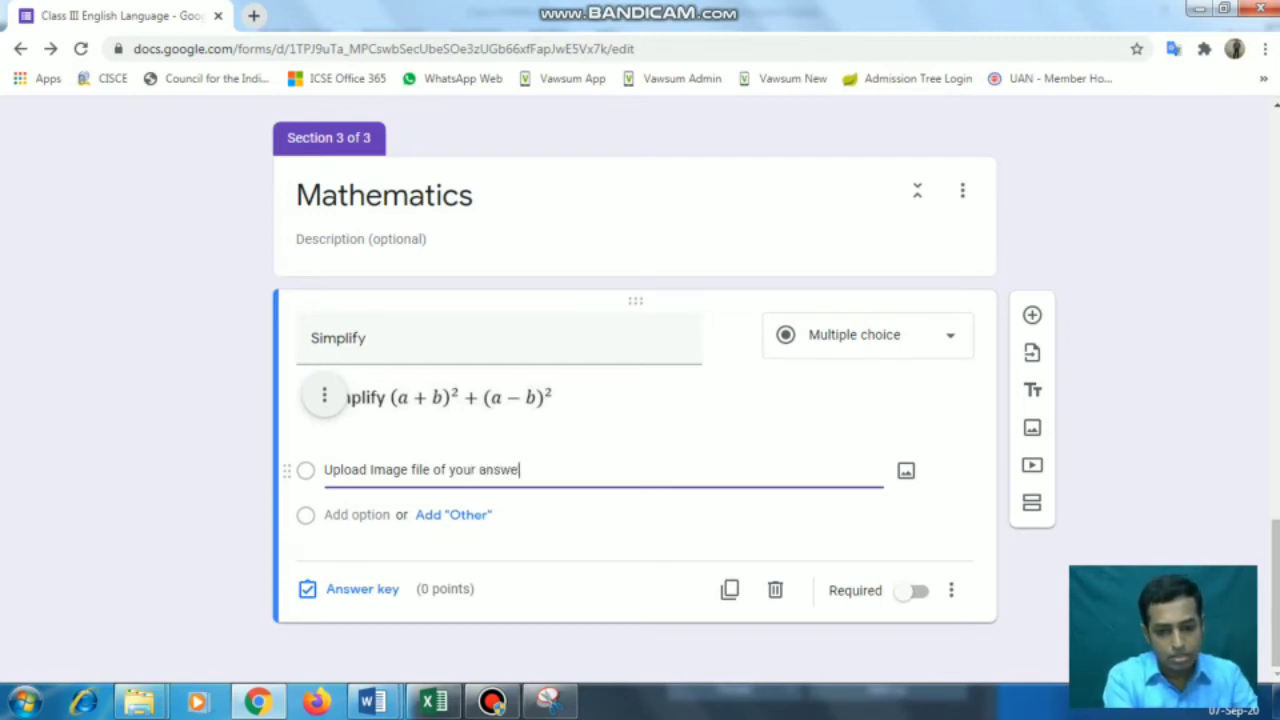
type("r in page")
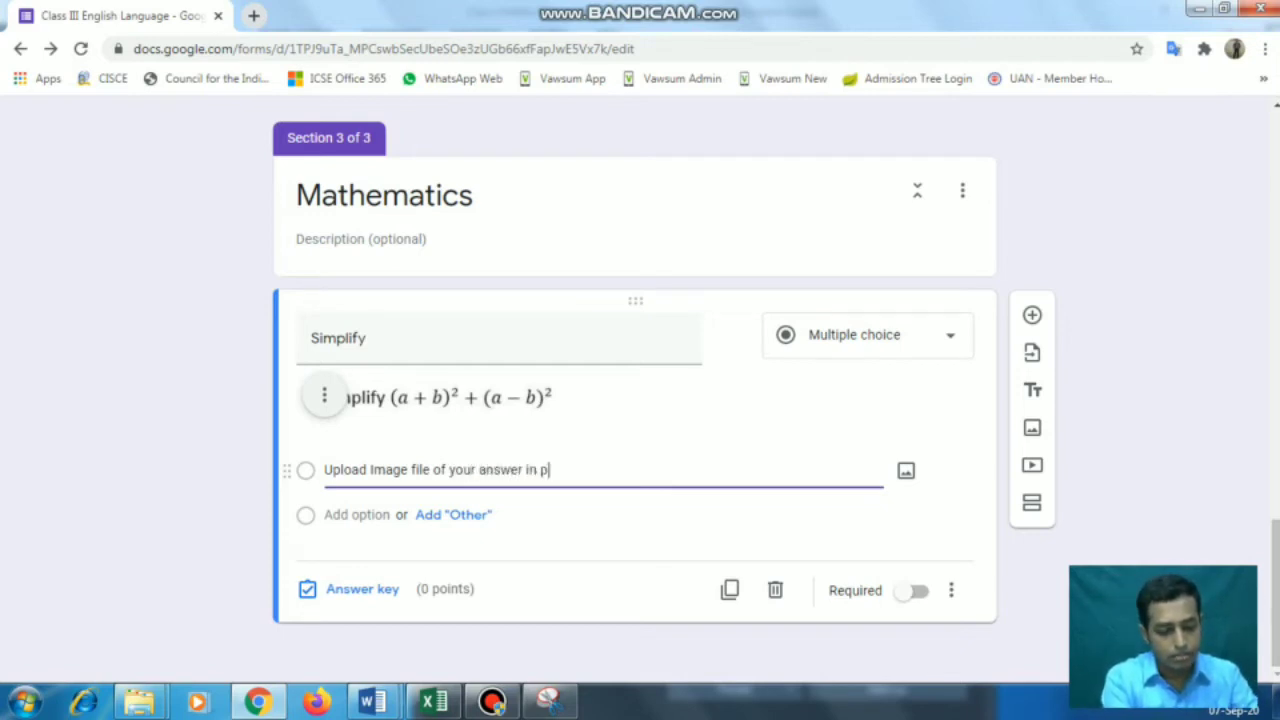
key("BackSpace")
key("BackSpace")
key("BackSpace")
key("BackSpace")
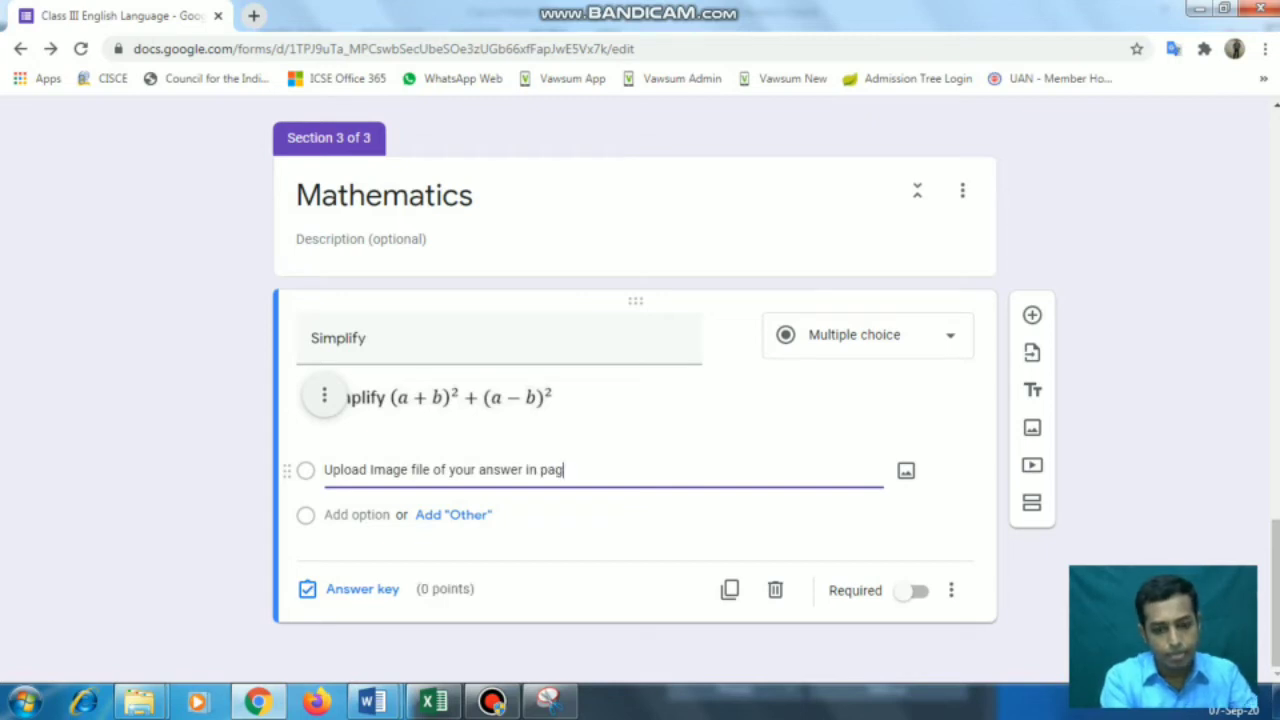
type("last ")
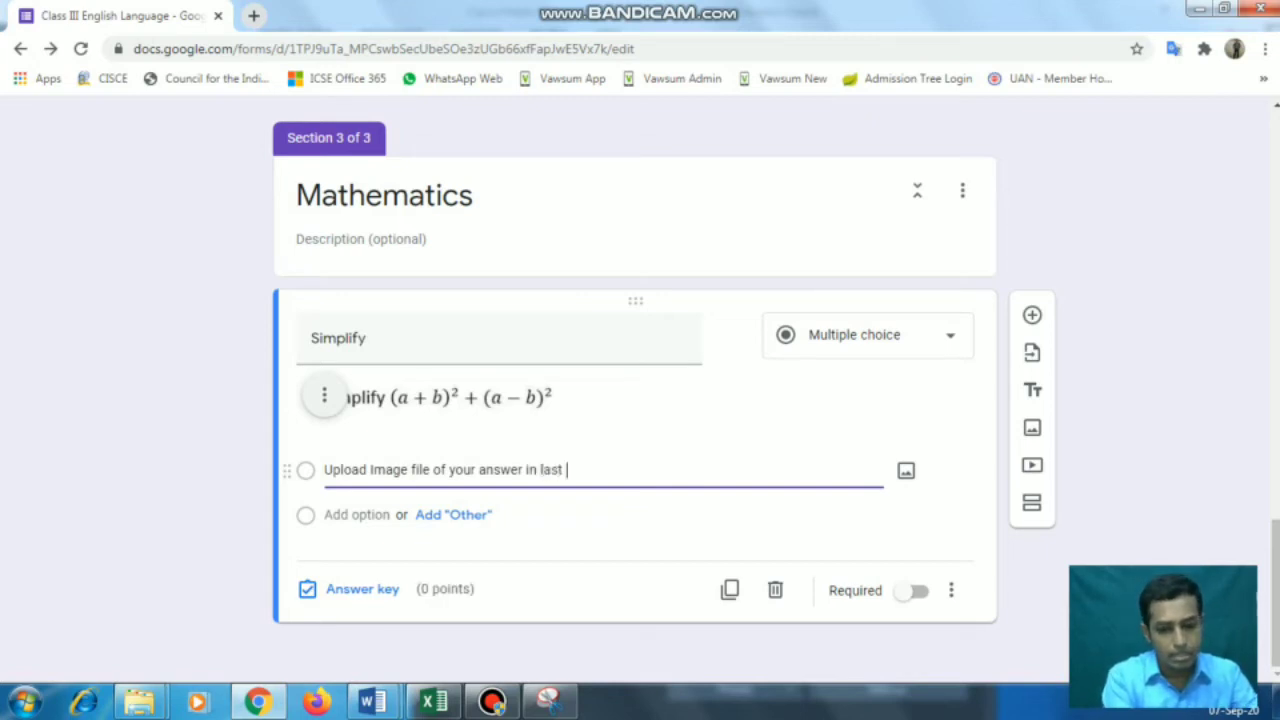
type("page")
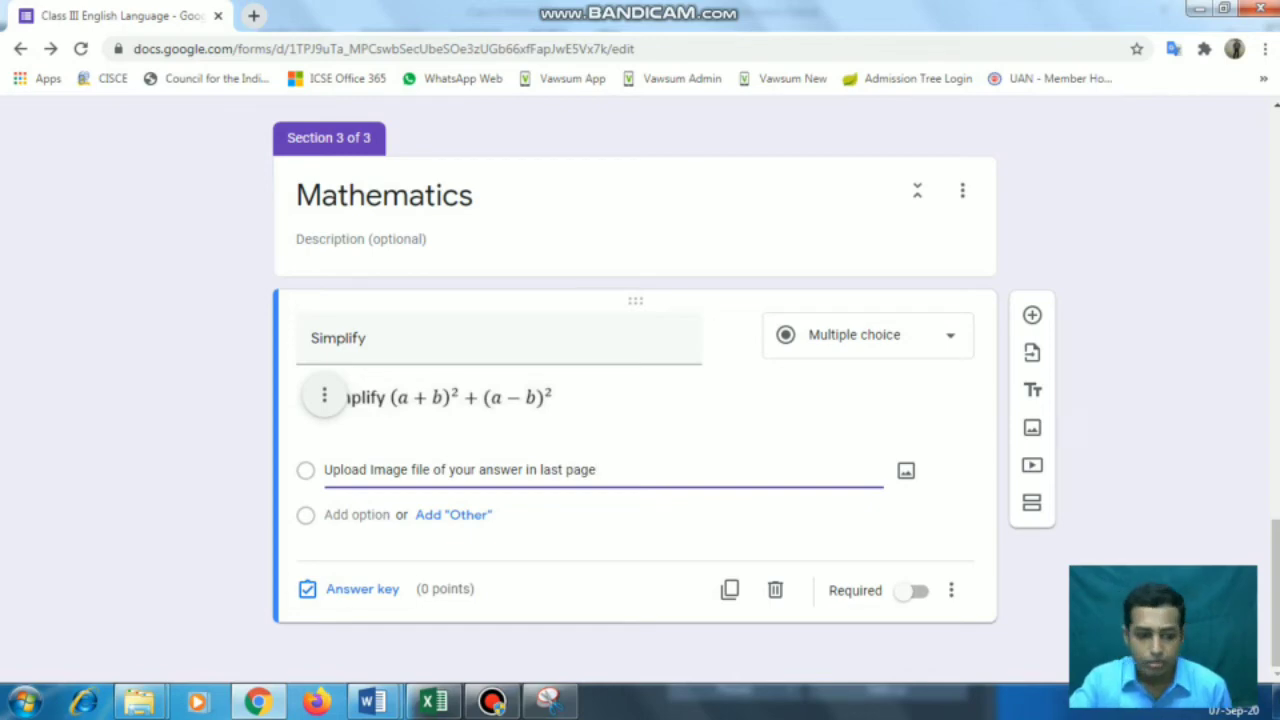
Open the Class III English Language (File responses) Drive folder in a new tab, then return to the form
left_click(257, 700)
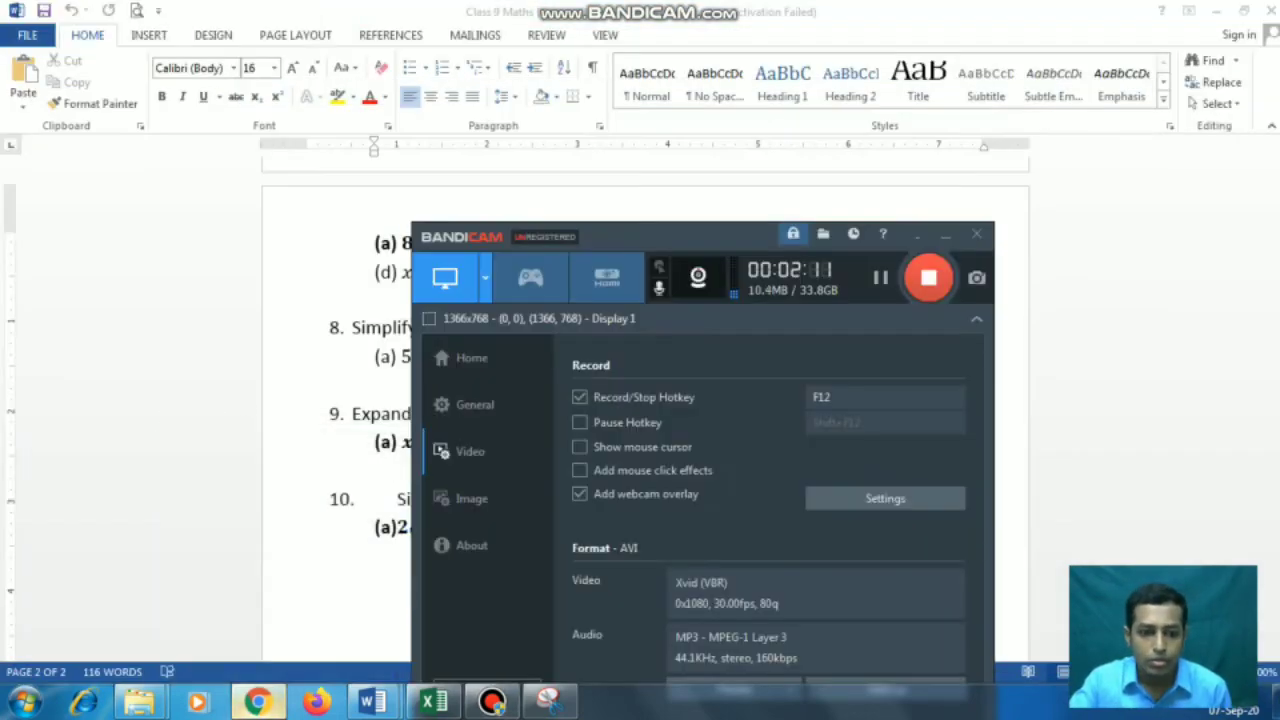
left_click(257, 700)
key("ctrl+t")
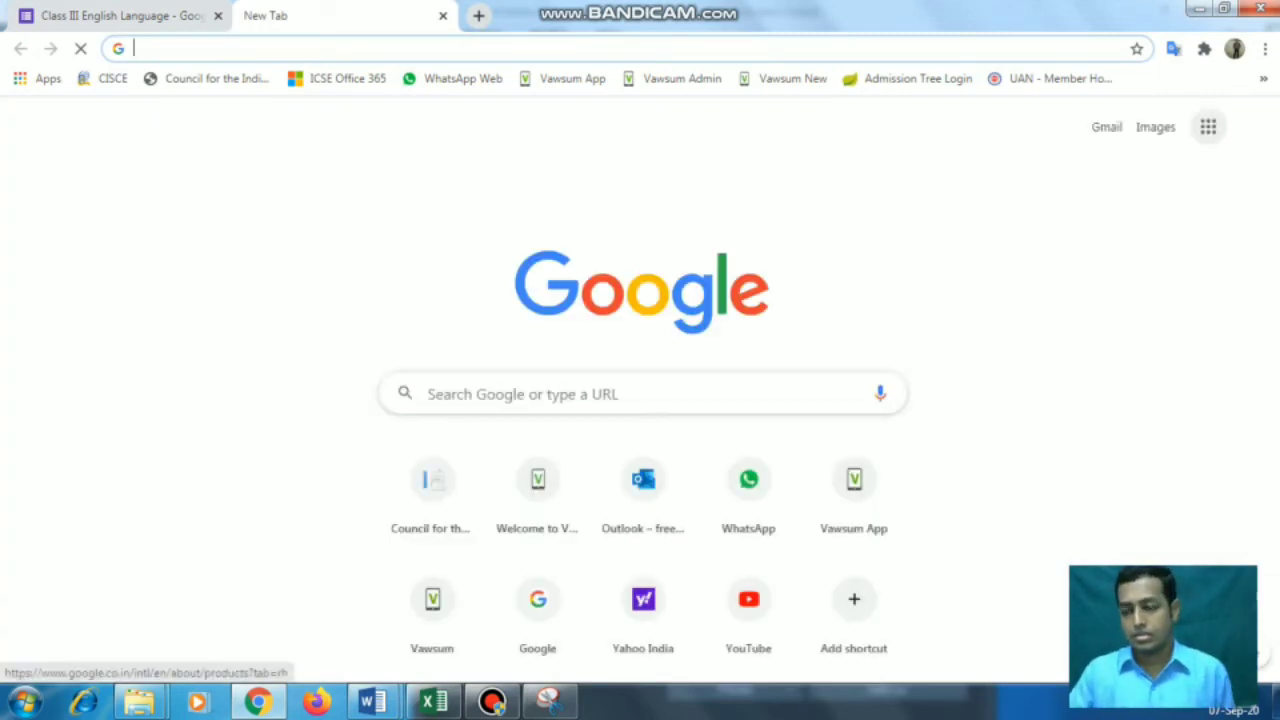
left_click(1208, 126)
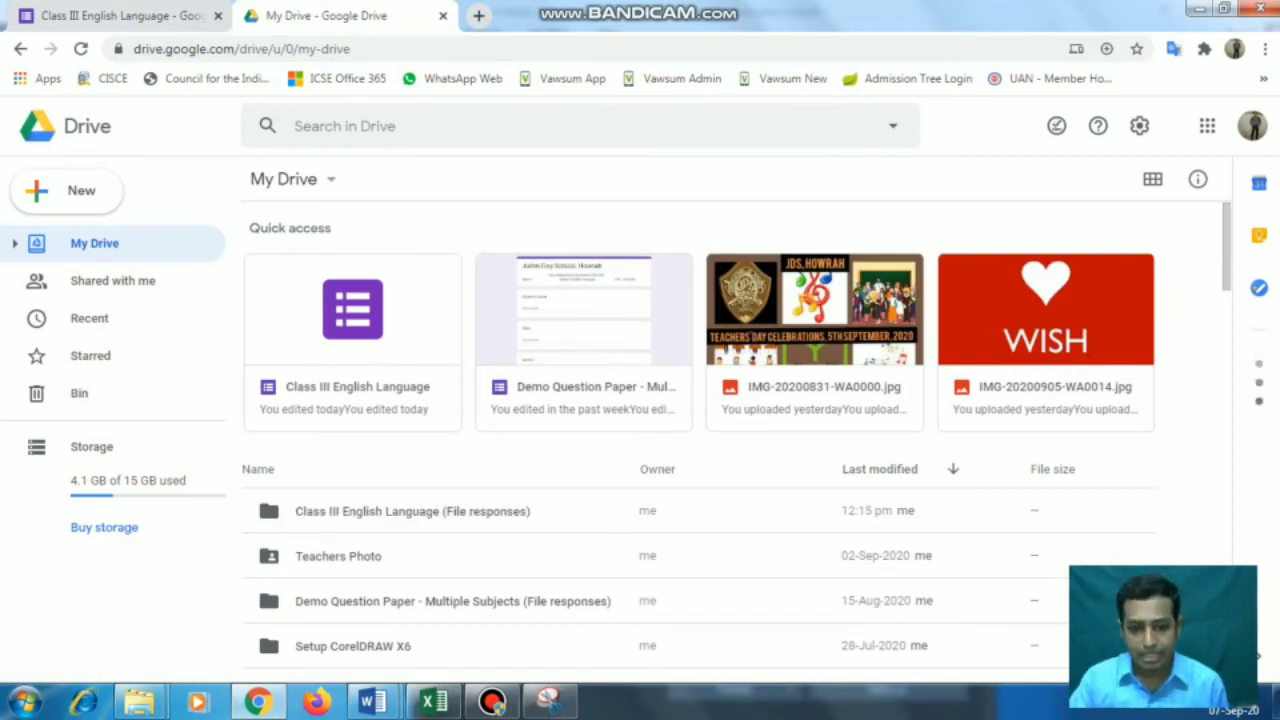
double_click(412, 511)
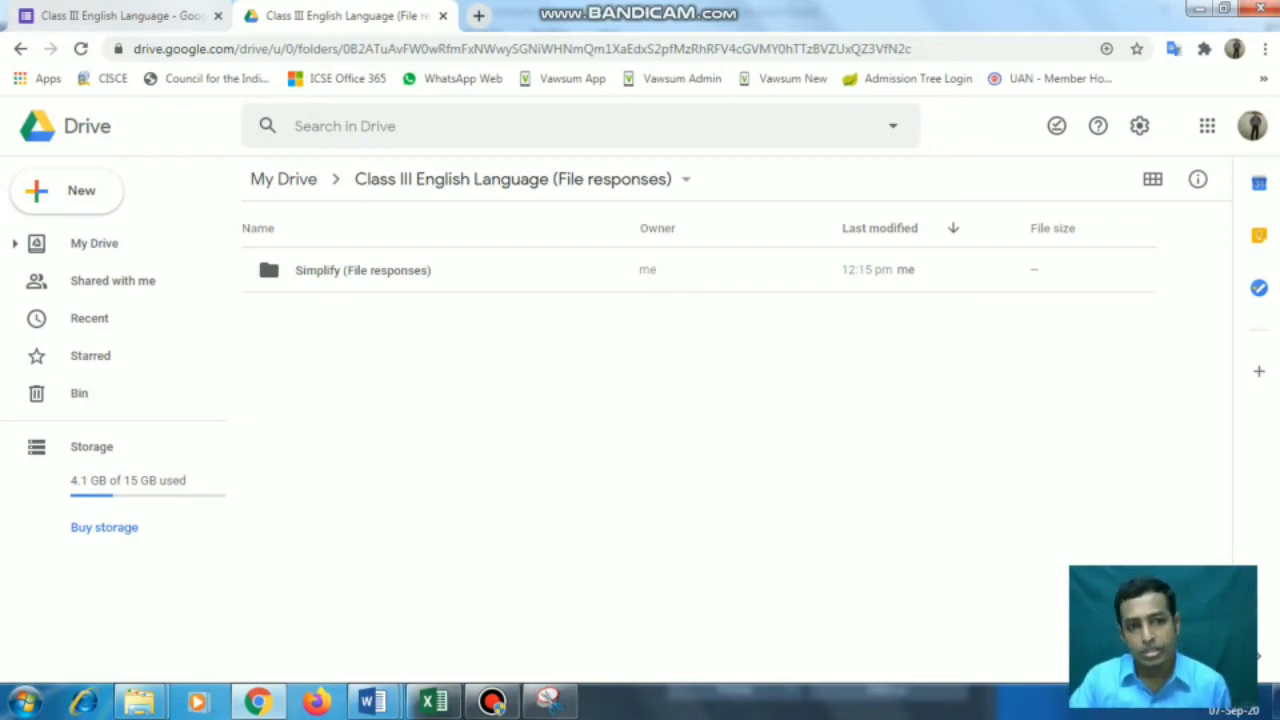
left_click(120, 15)
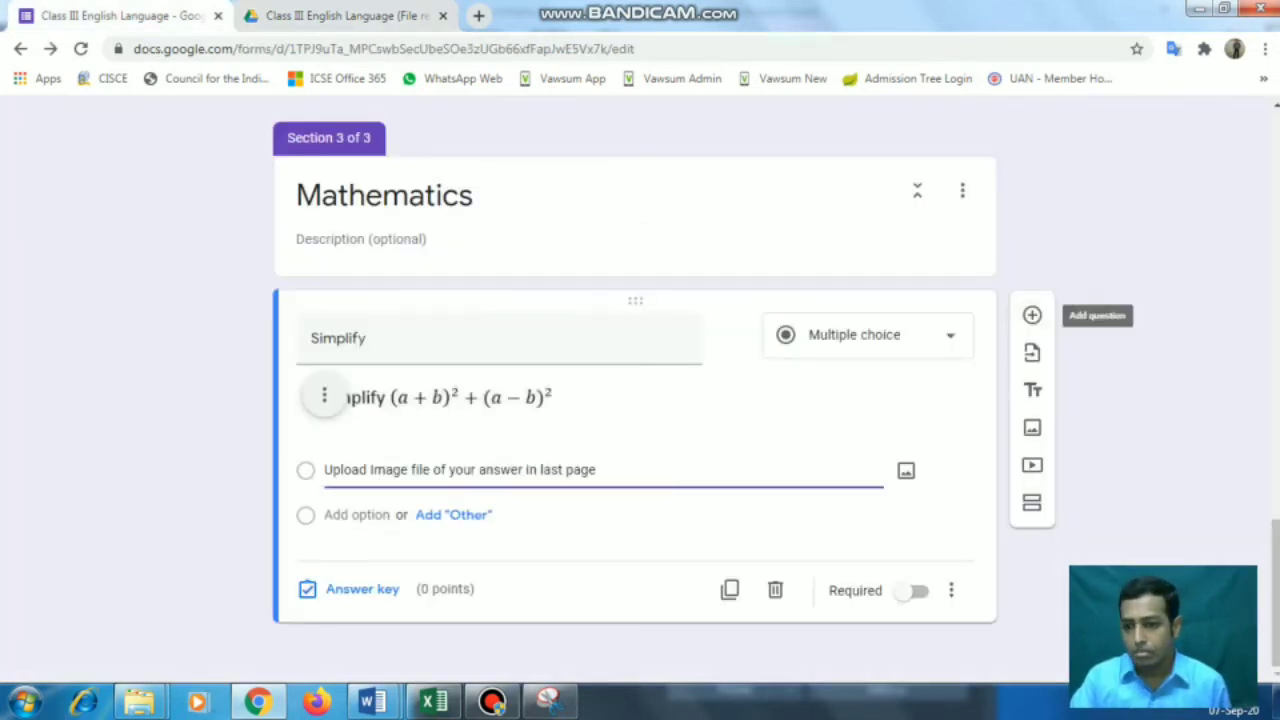
Add a blank question below Simplify and bring up question 1 in the Word maths paper
left_click(1032, 315)
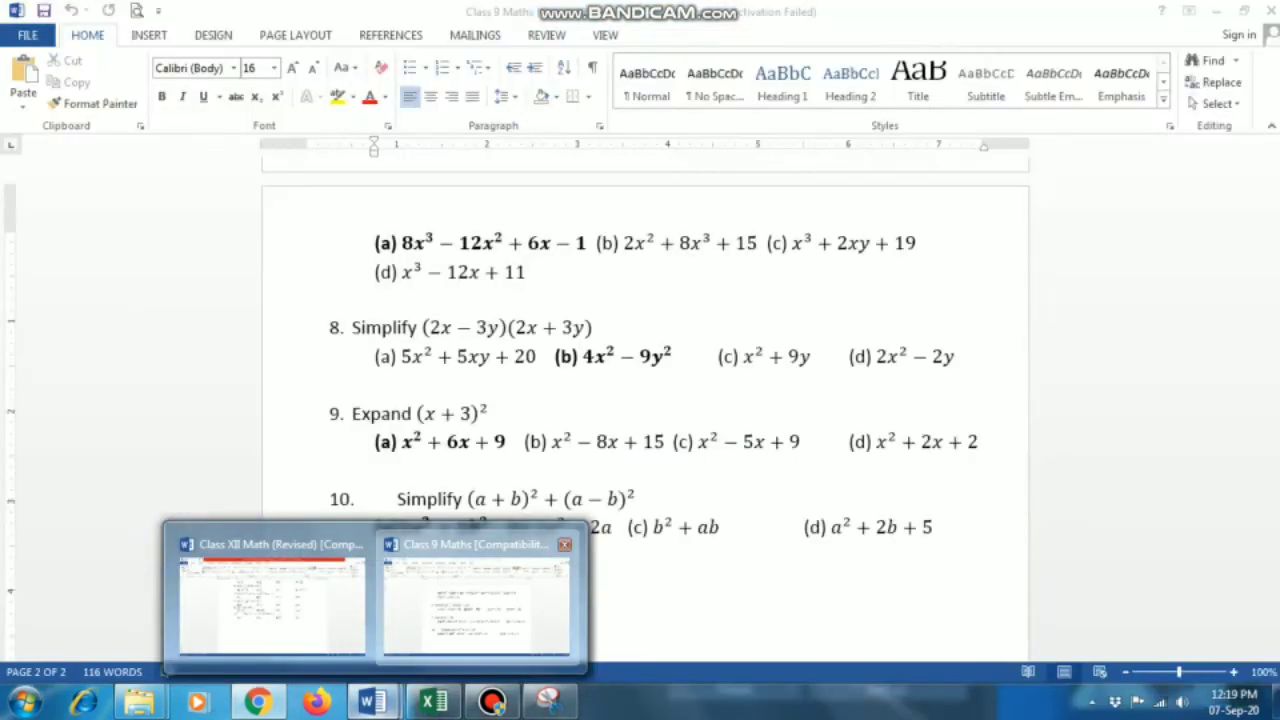
left_click(480, 604)
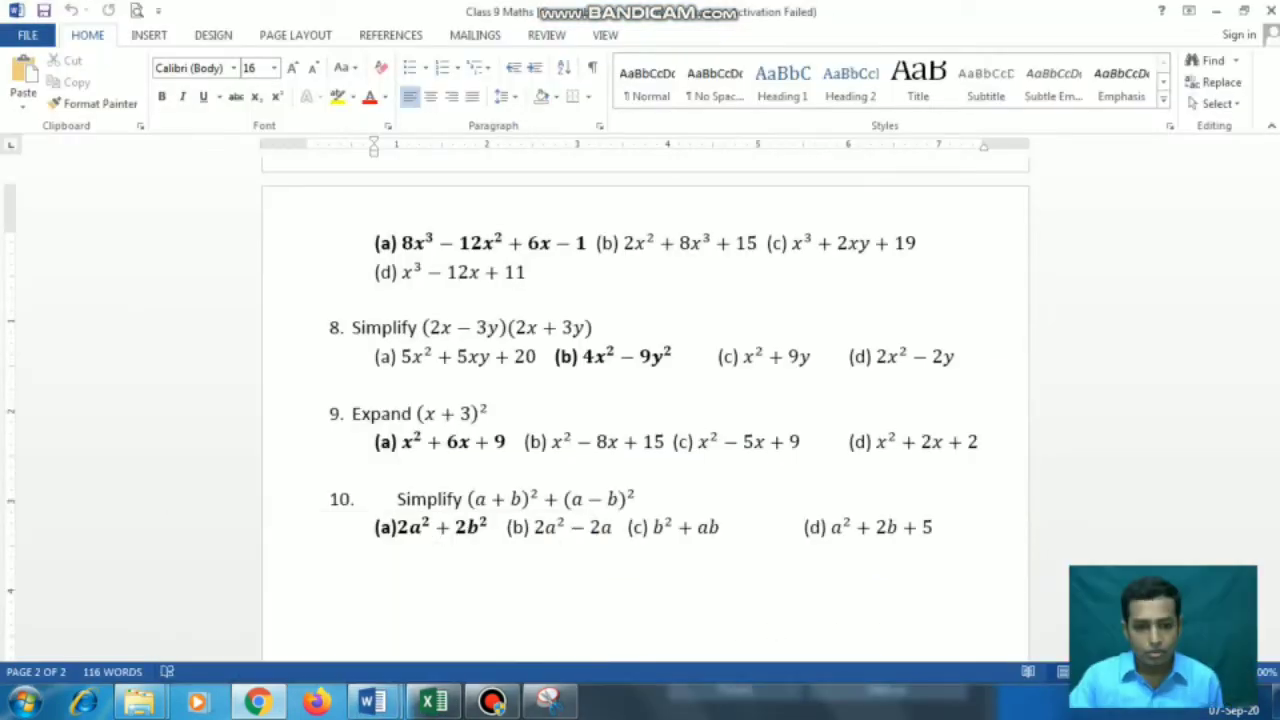
scroll(645, 400, "up", 5)
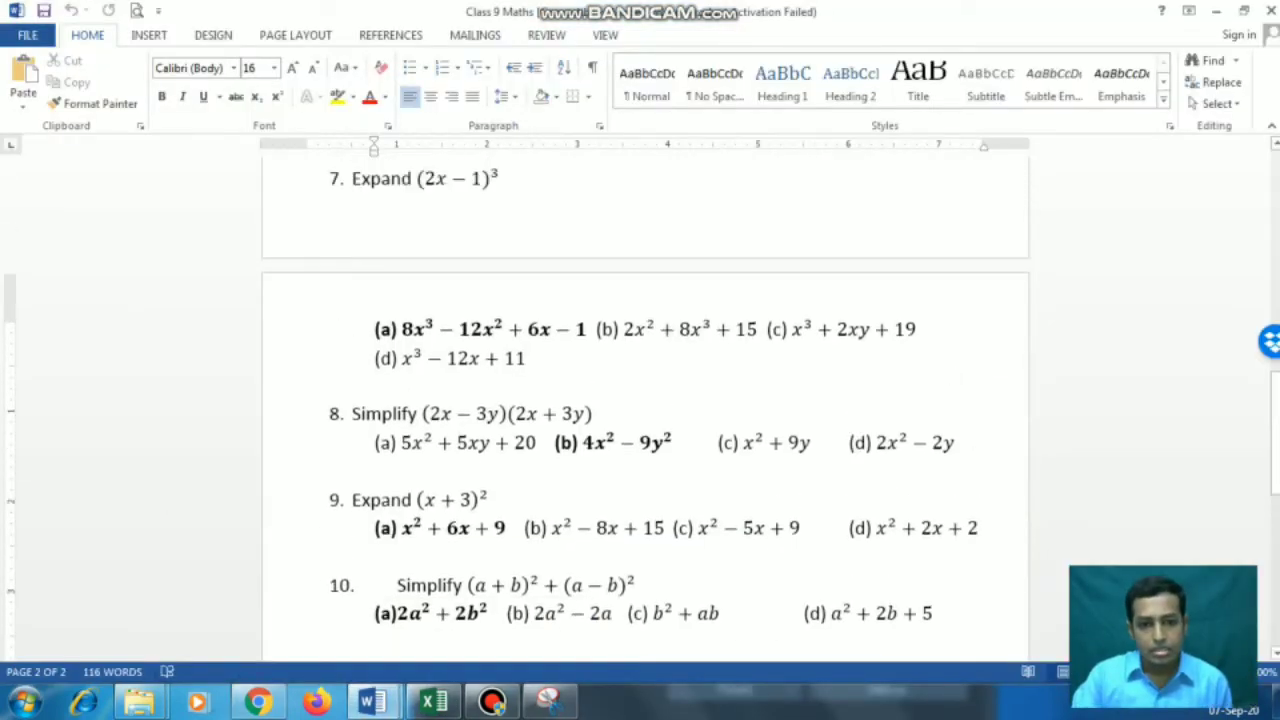
scroll(645, 400, "up", 10)
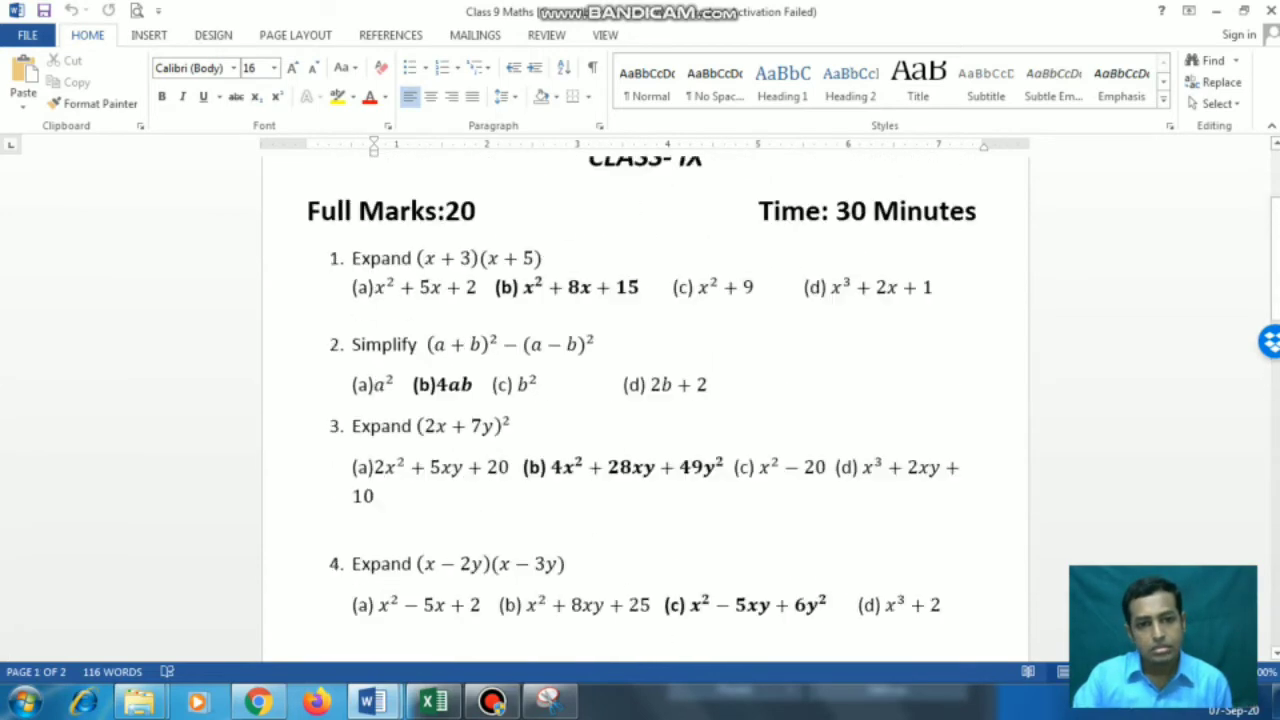
left_click(352, 358)
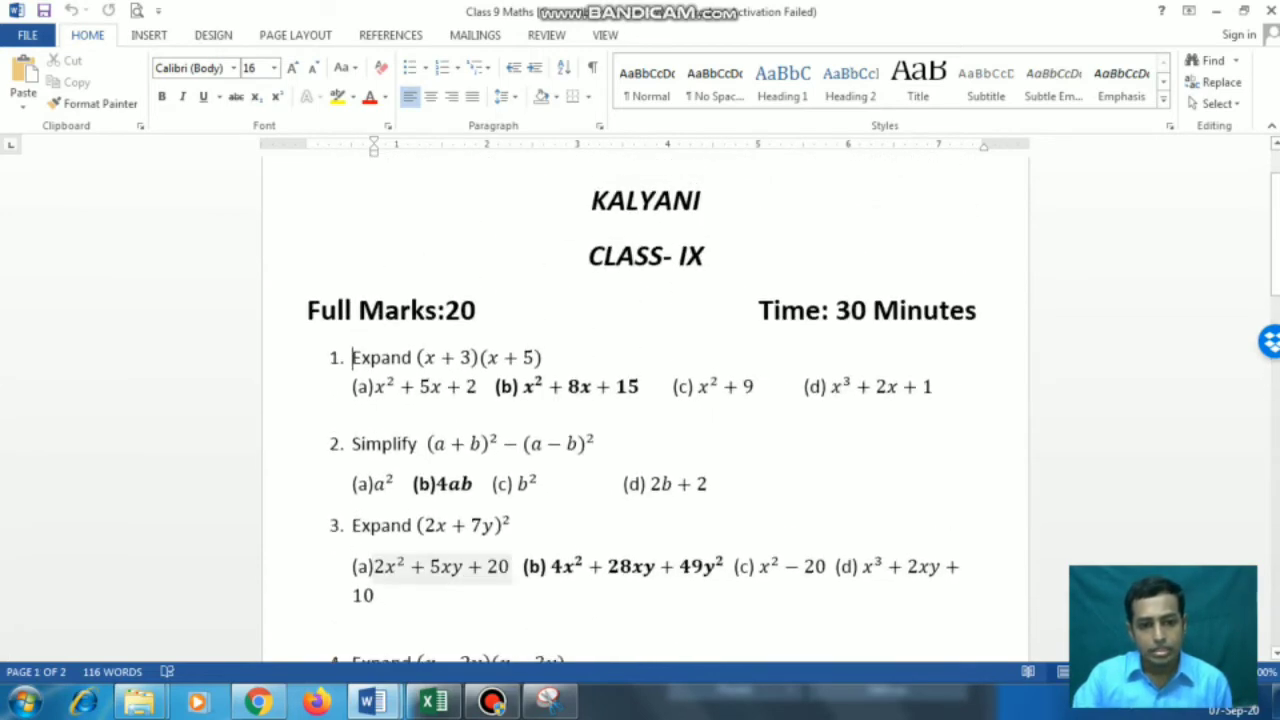
Snip 'Expand (x + 3)(x + 5)' from the paper and save it over Capture.JPG
key("alt+Tab")
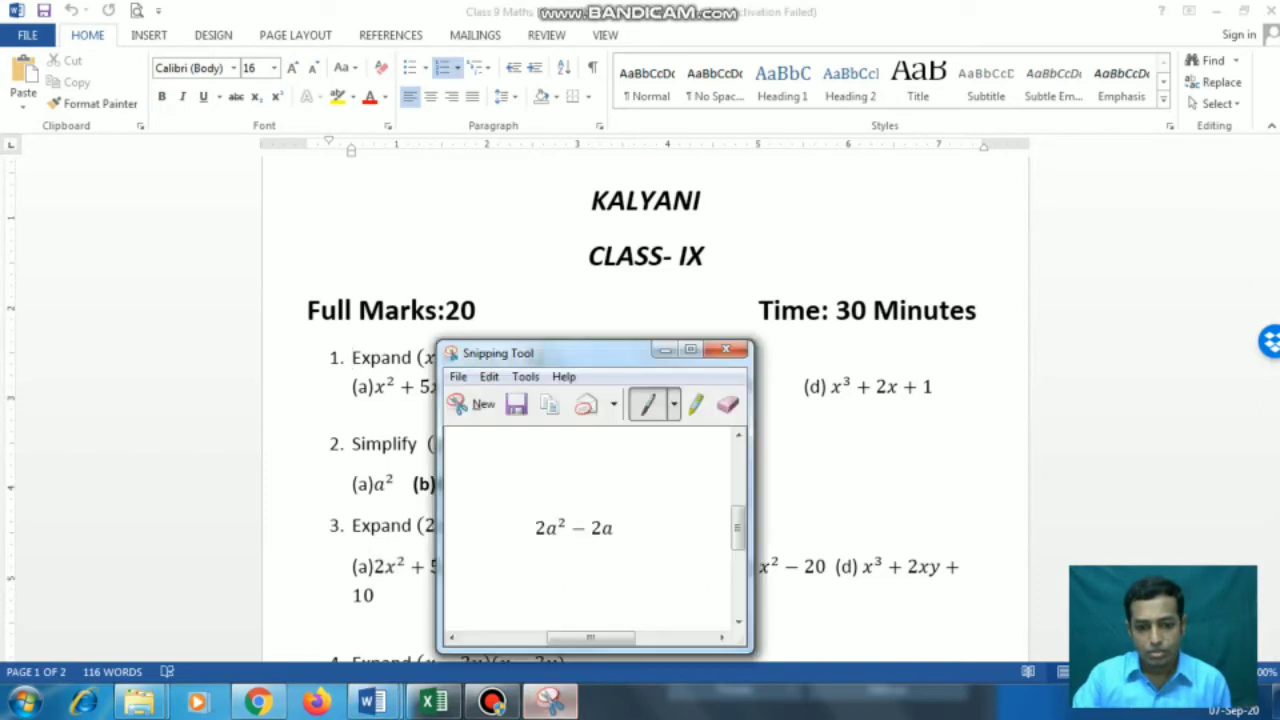
key("alt+F4")
key("ctrl+alt+s")
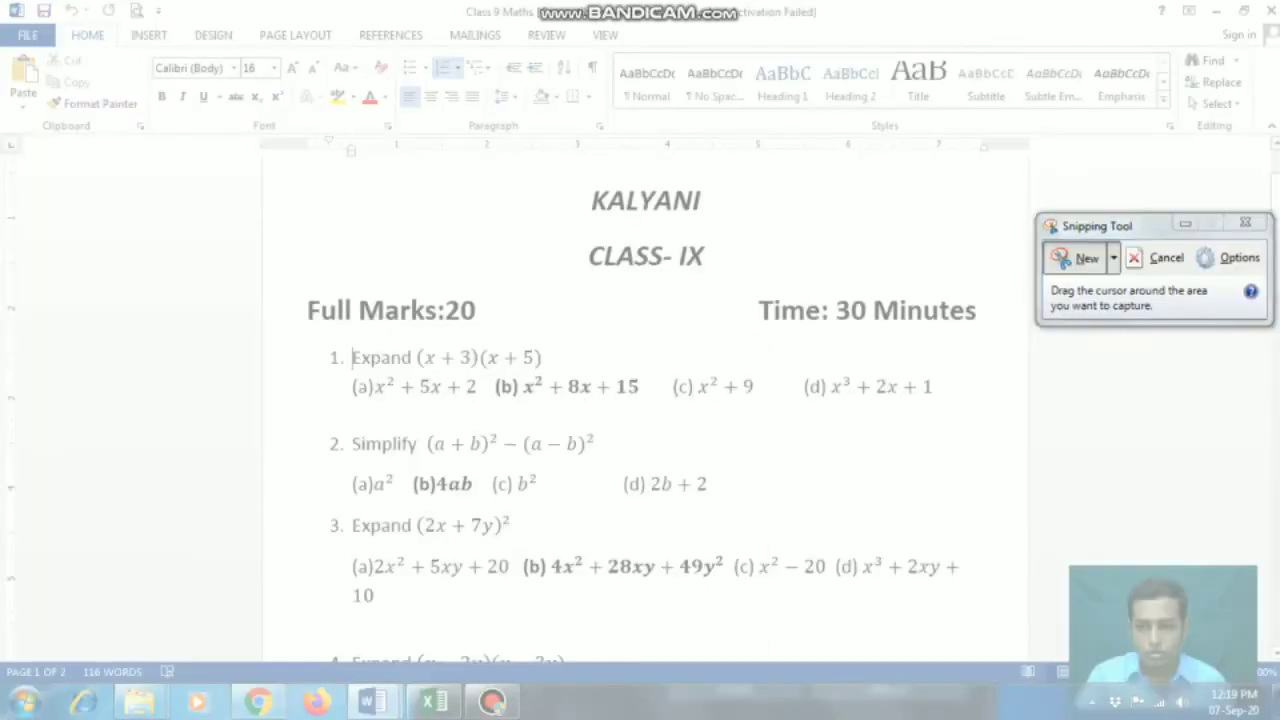
left_click_drag(349, 346, 551, 369)
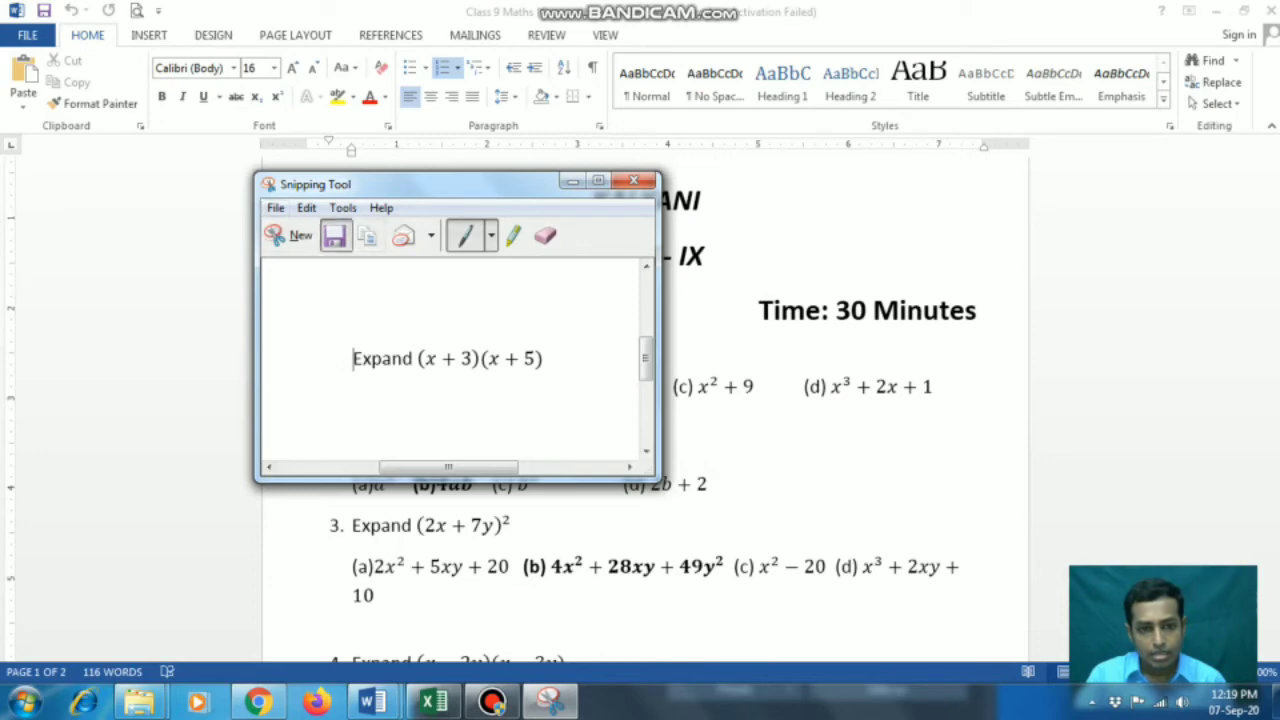
left_click(333, 235)
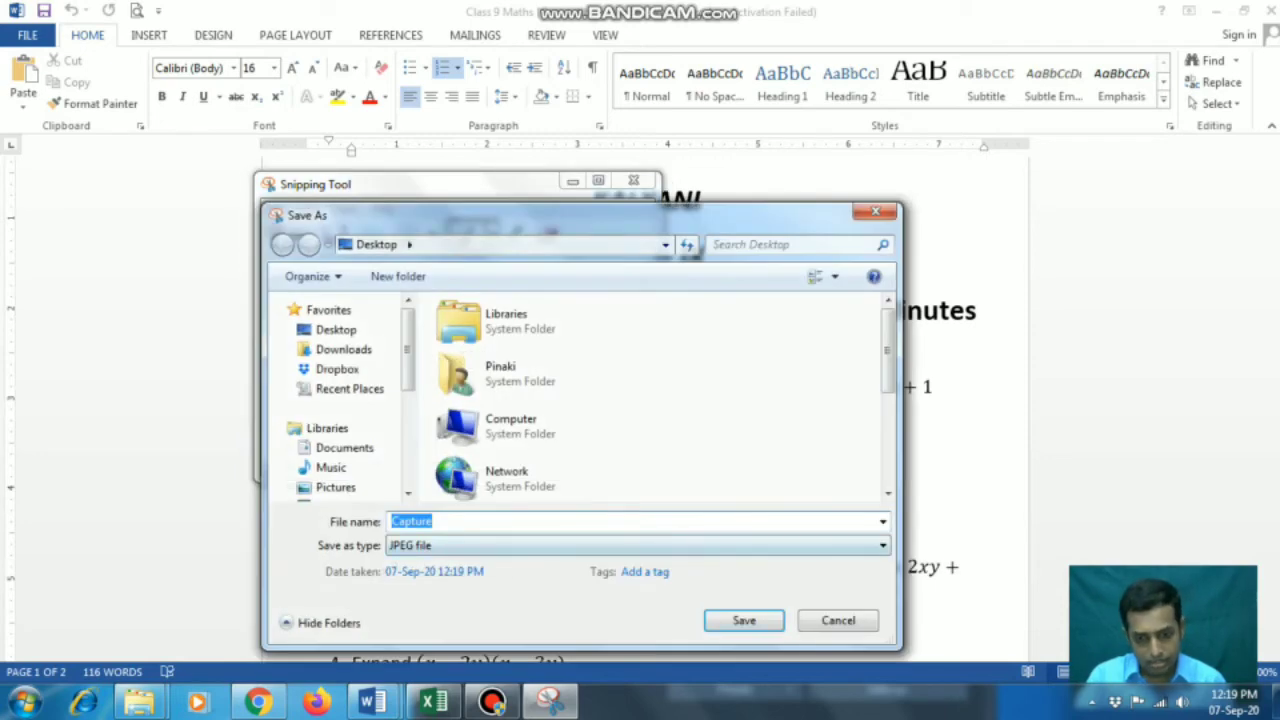
left_click(744, 620)
left_click(688, 350)
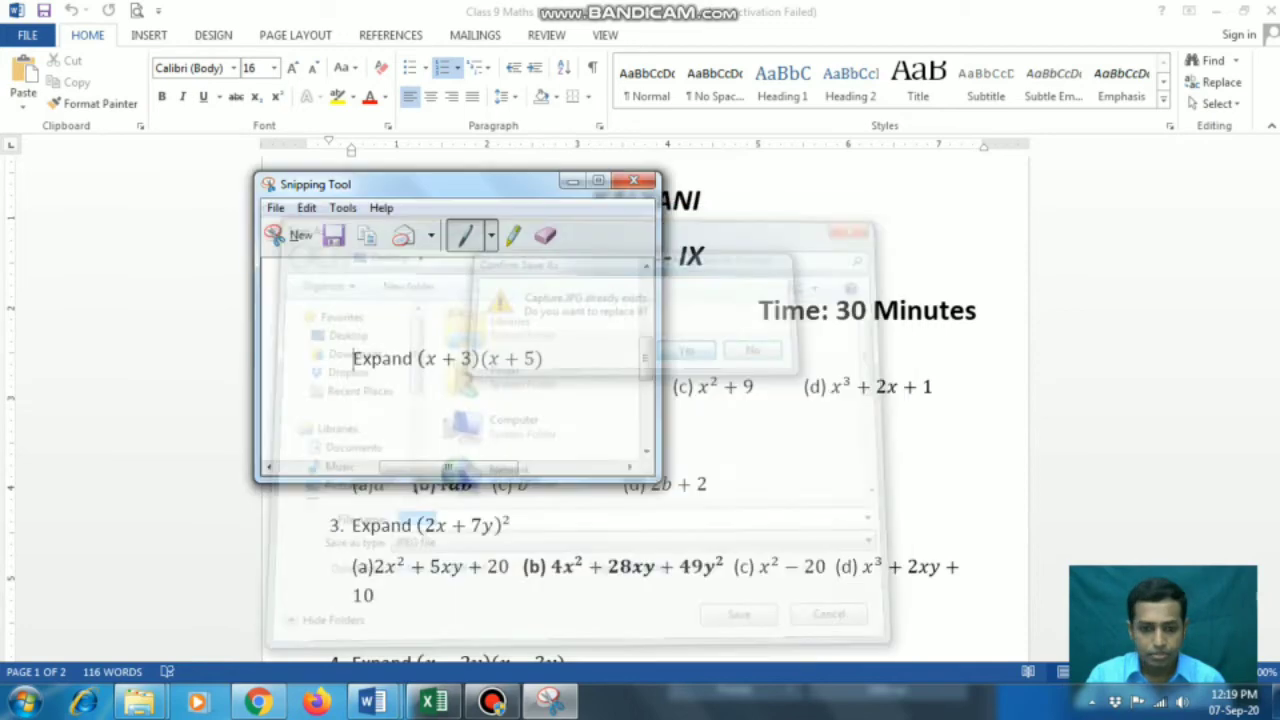
left_click(258, 703)
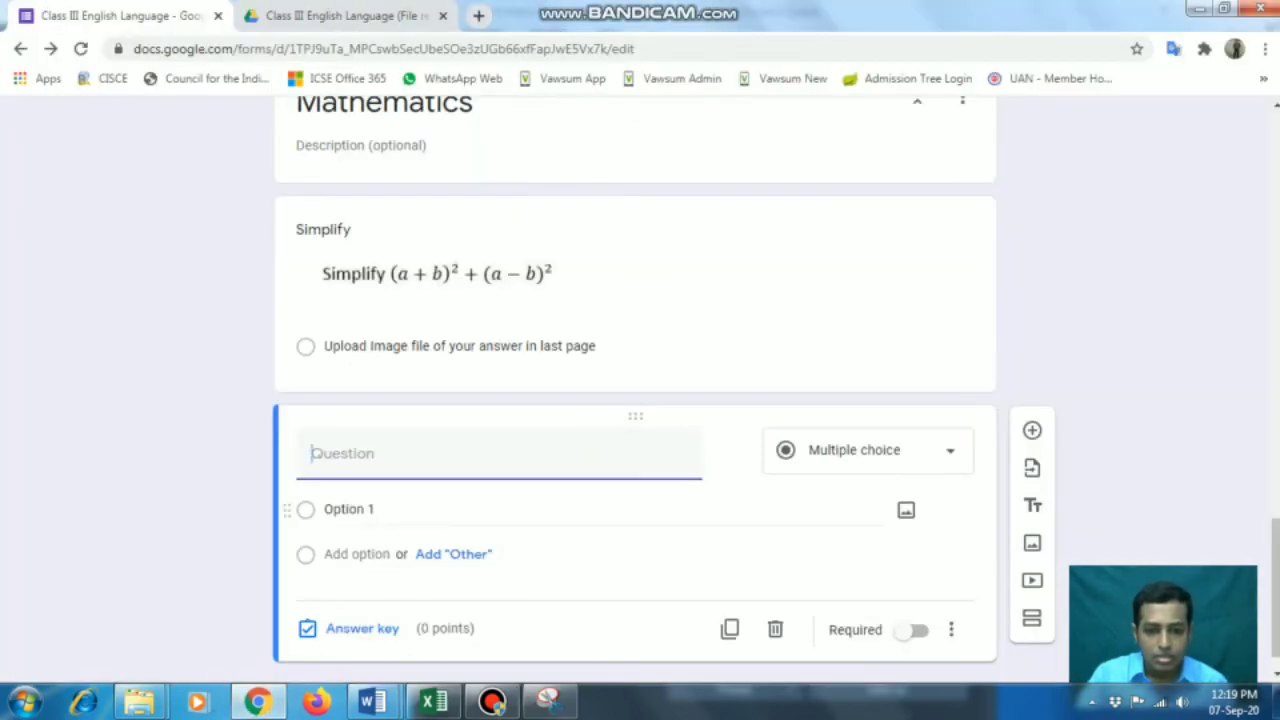
Insert the Capture.JPG image into the new question
left_click(732, 450)
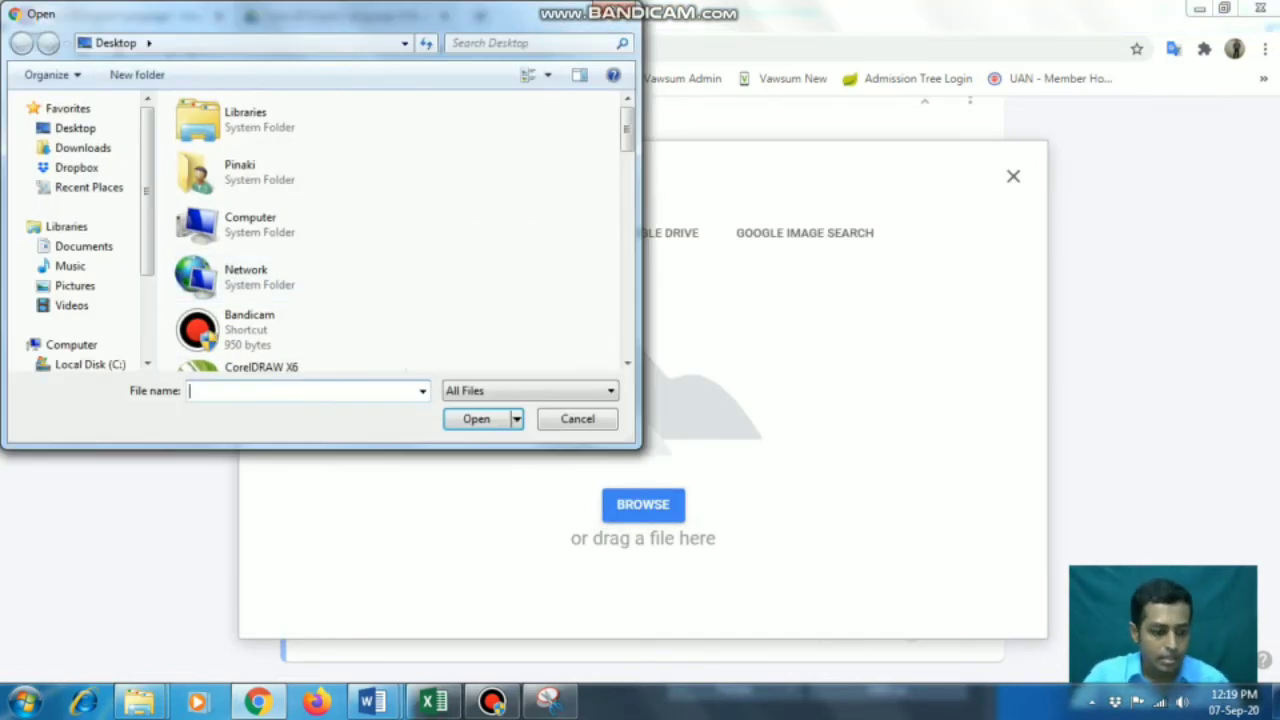
type("ca")
key("Down")
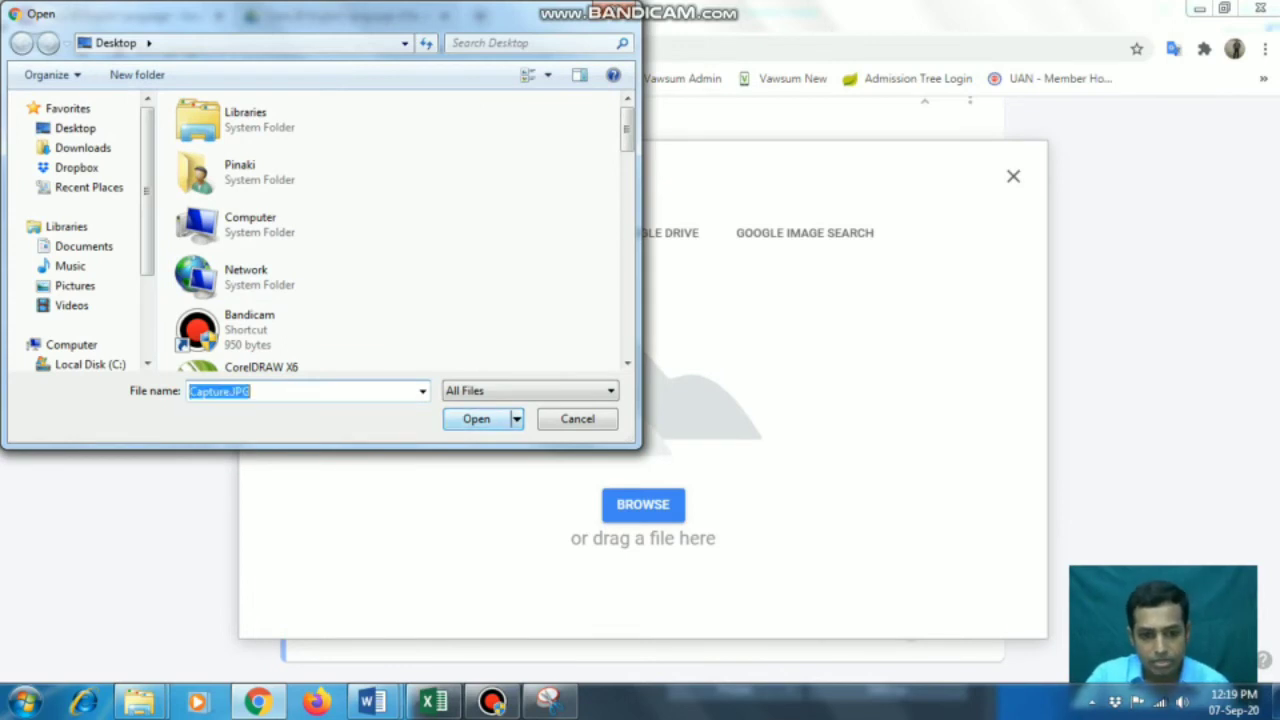
key("Return")
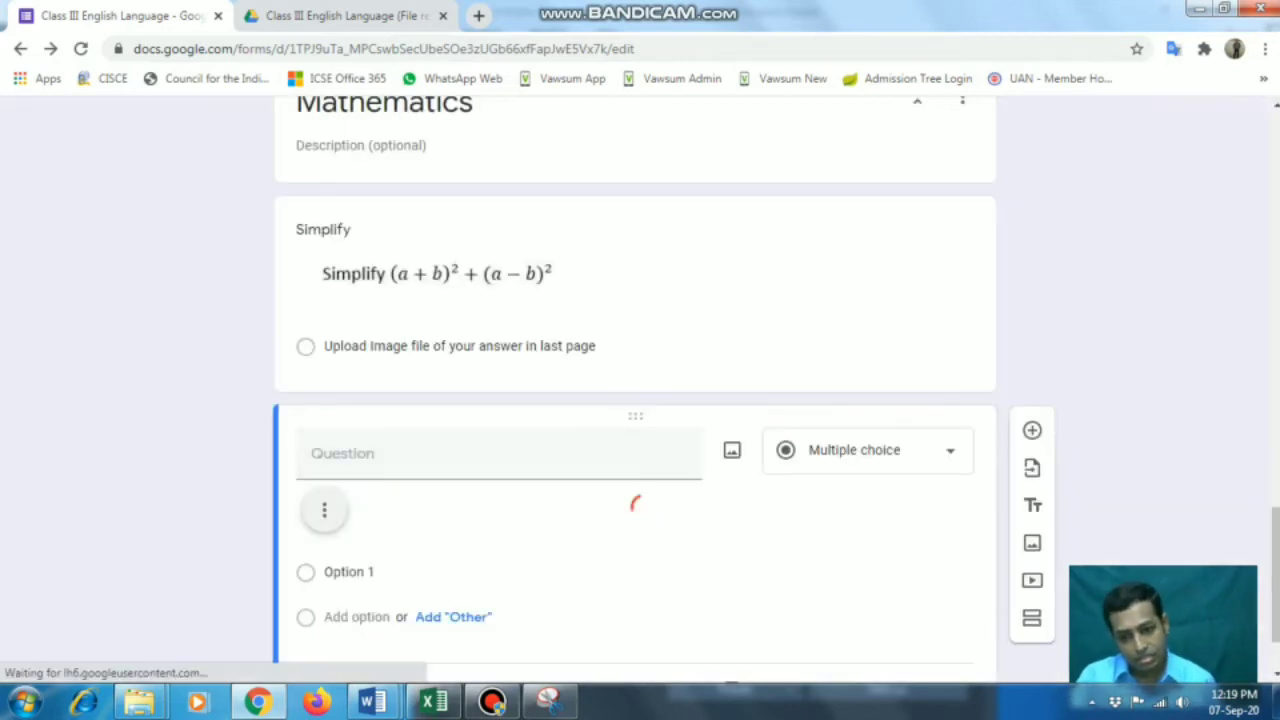
Change the new question's type to File upload and switch to the Drive responses tab
left_click(867, 450)
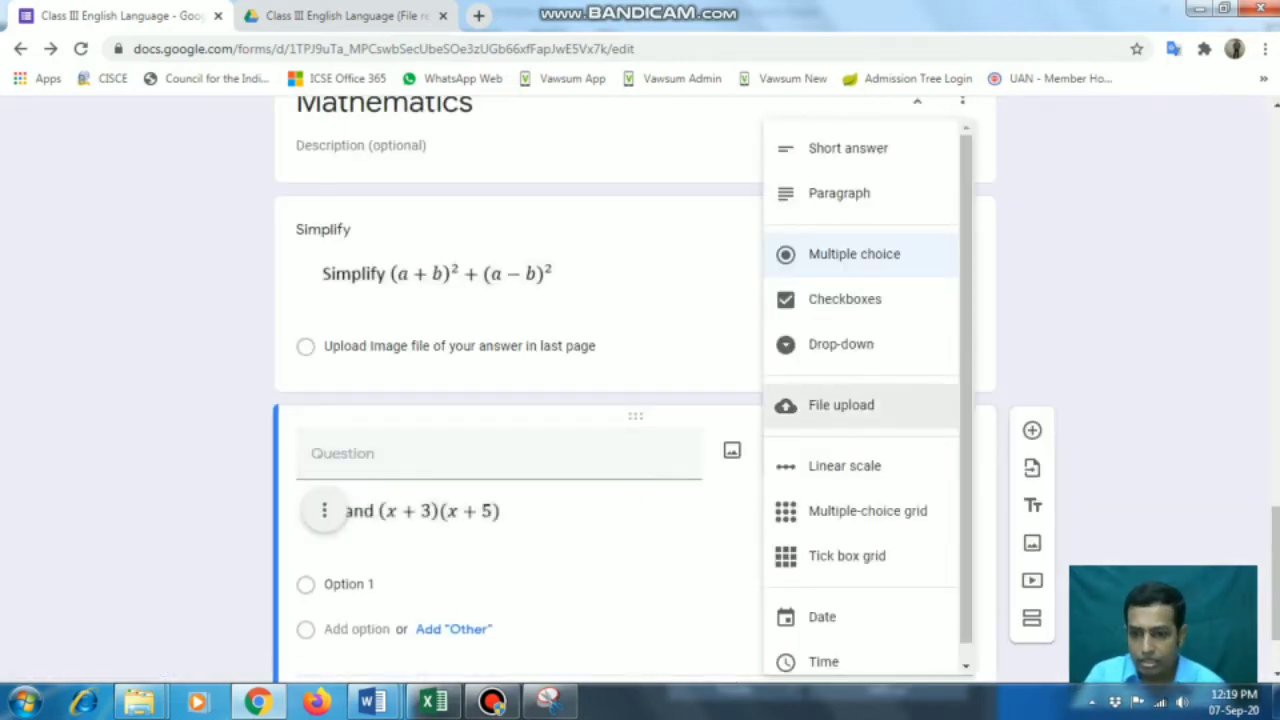
left_click(857, 406)
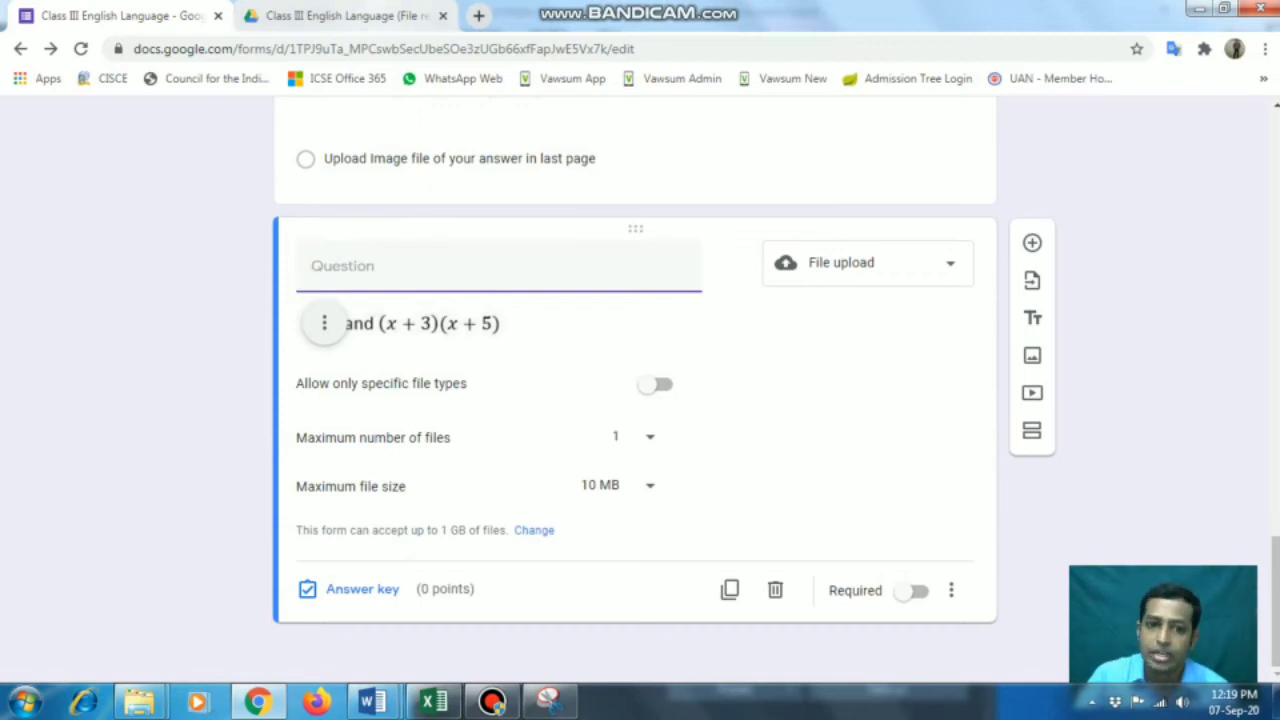
left_click(345, 15)
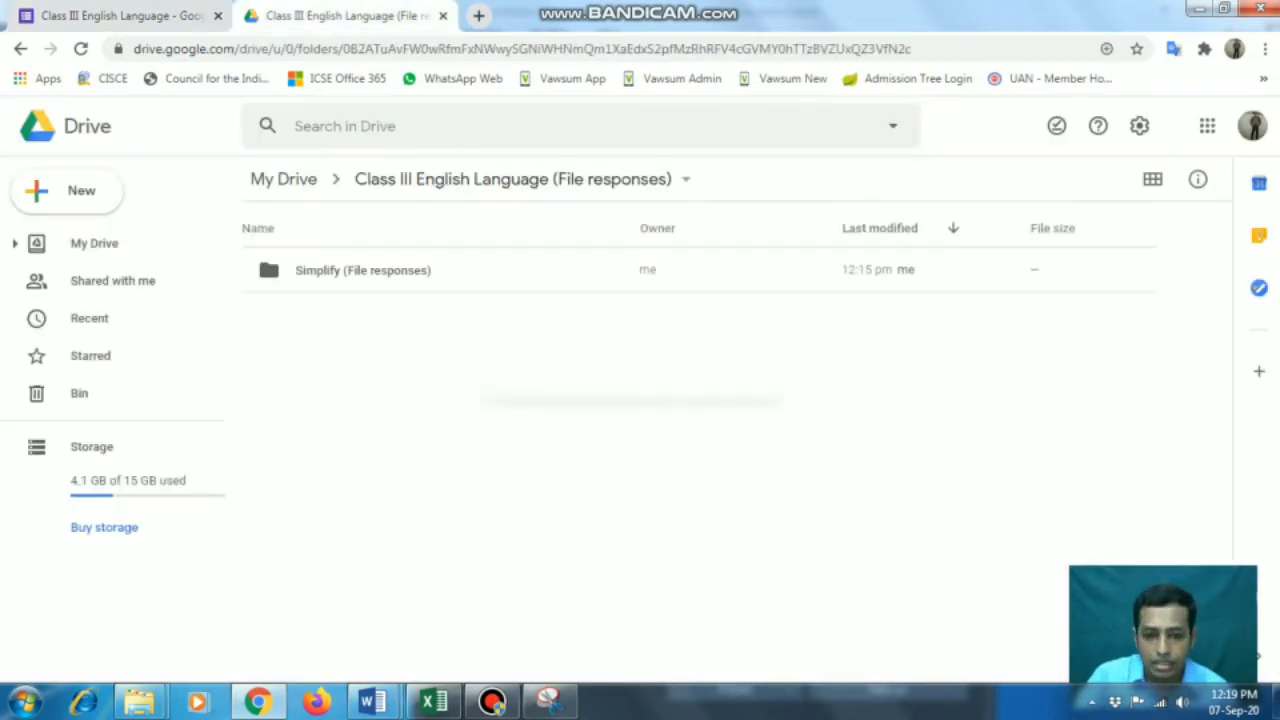
Select the new (File responses) folder in Drive and return to the form editor
right_click(482, 406)
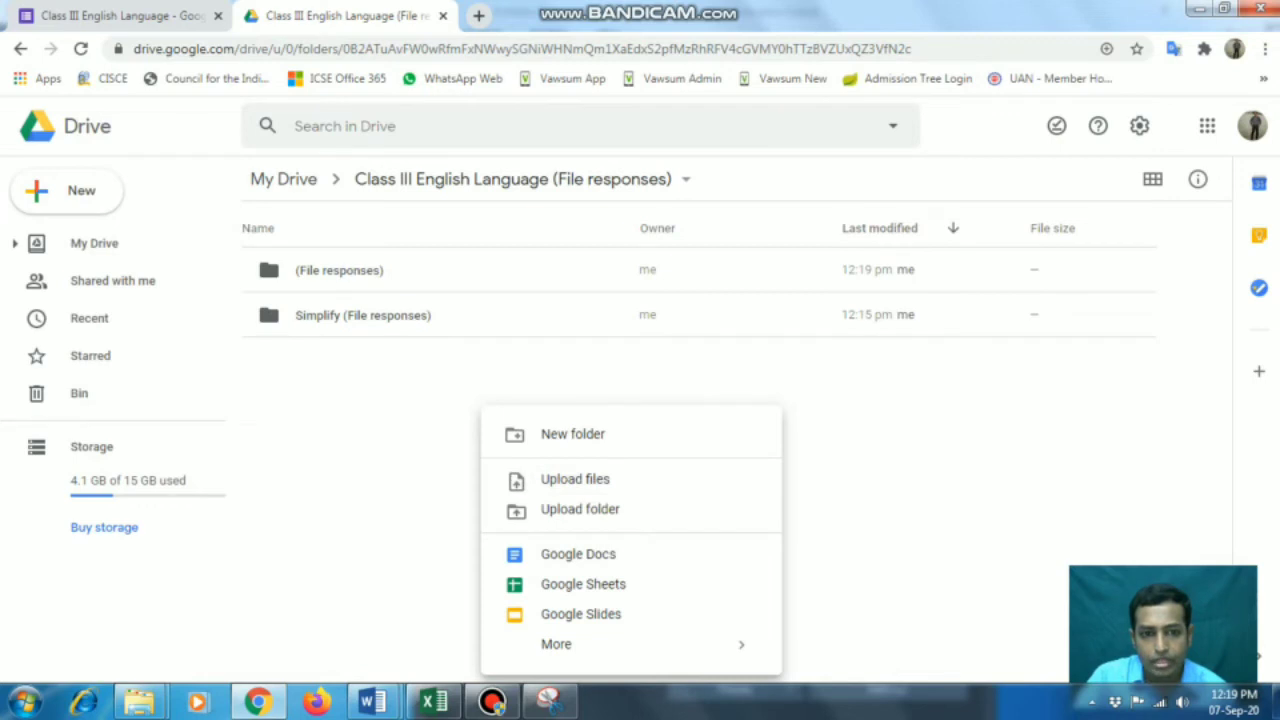
left_click(339, 270)
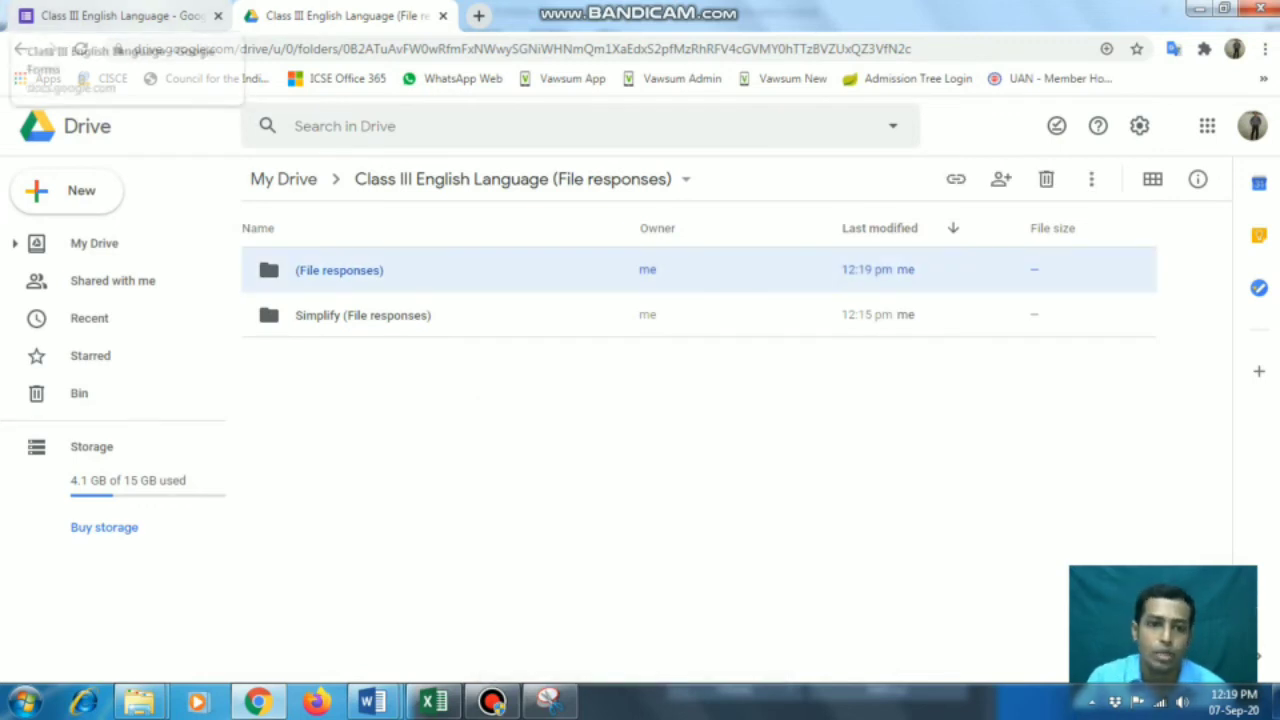
left_click(120, 15)
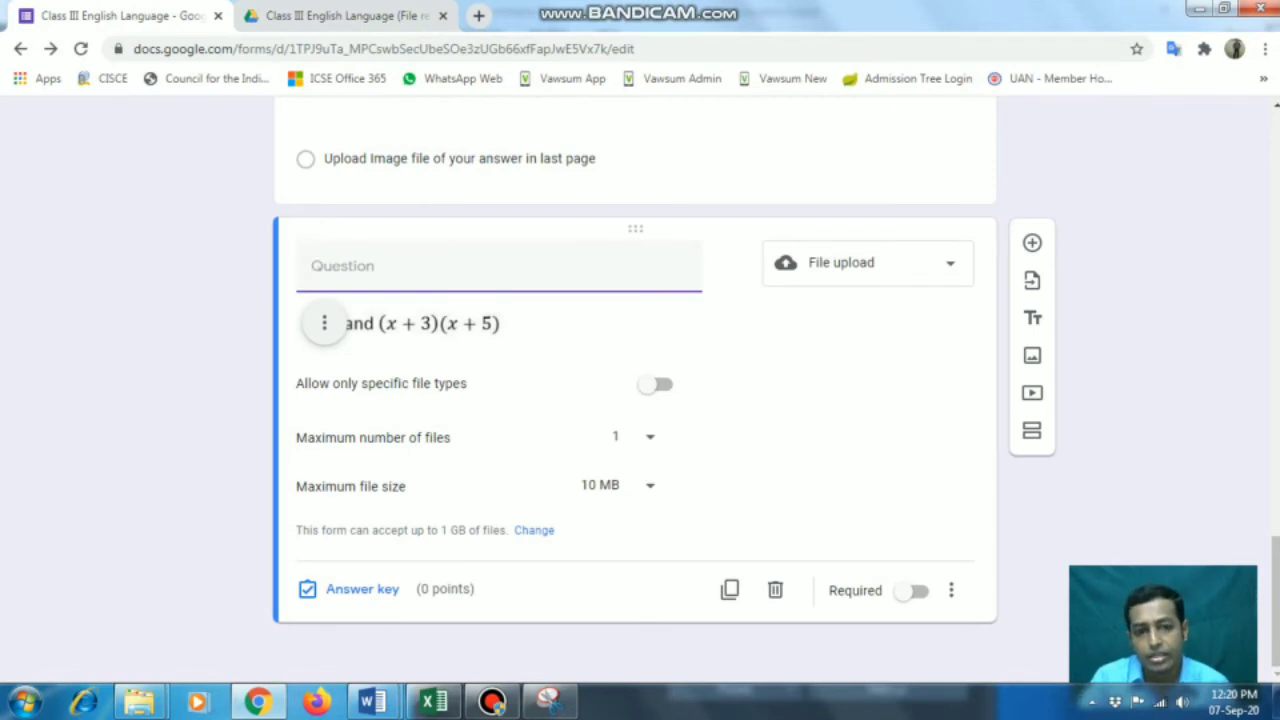
scroll(324, 322, "up", 4)
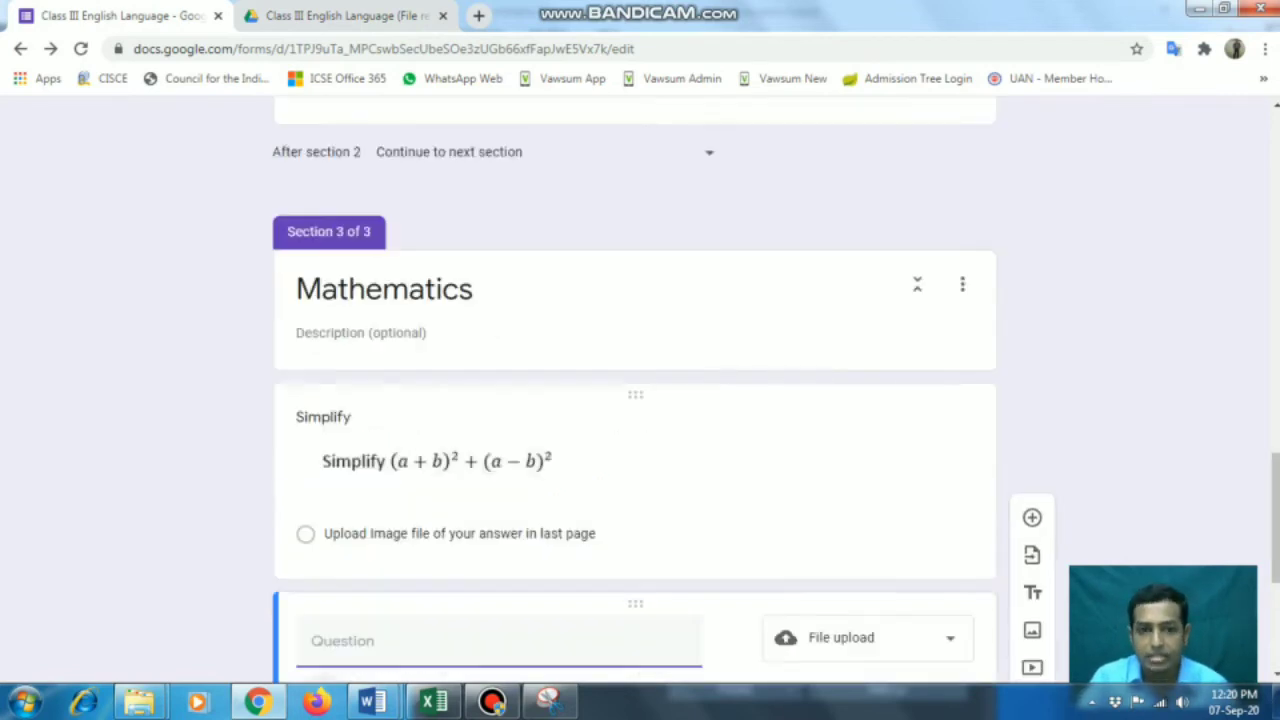
key("ctrl+Tab")
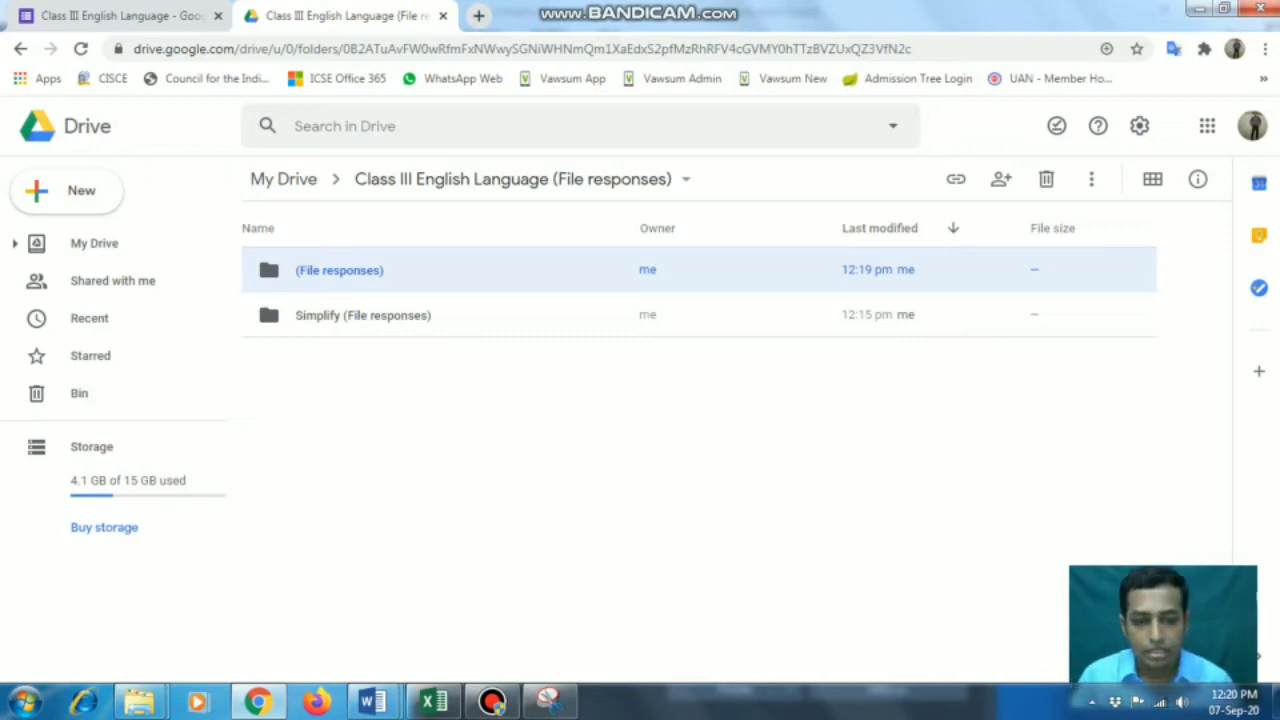
key("ctrl+Page_Up")
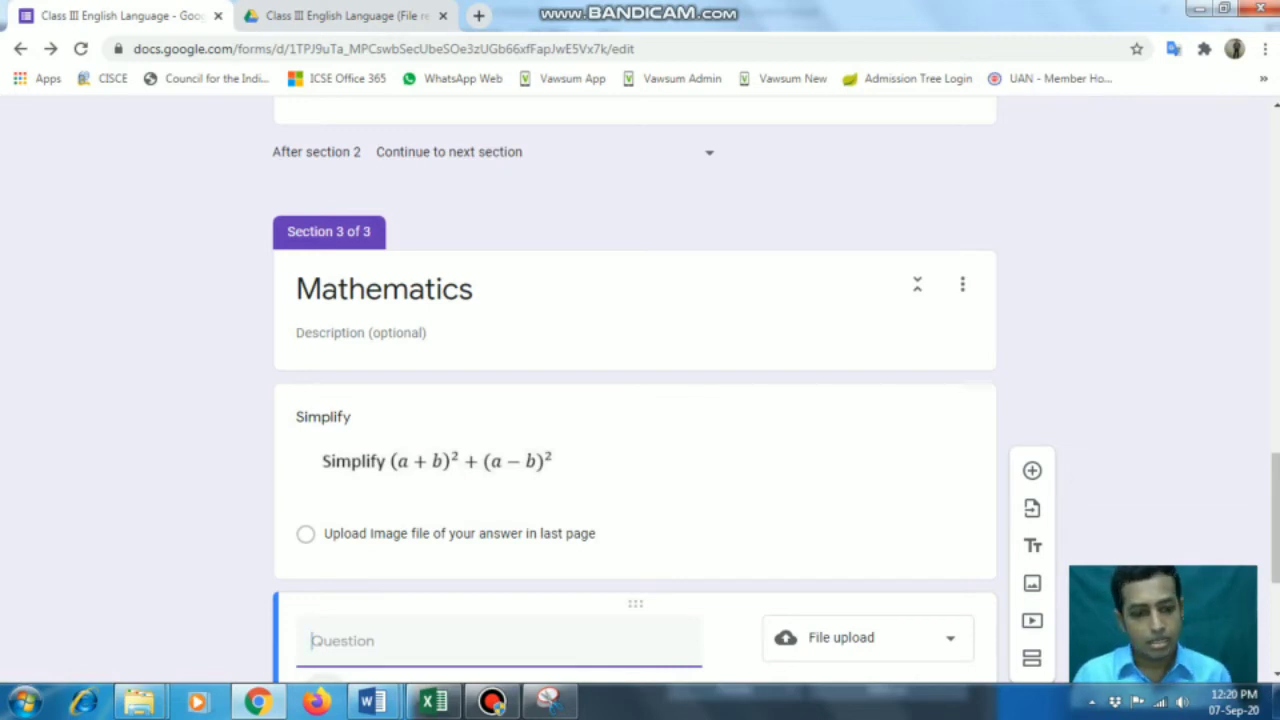
scroll(635, 390, "down", 2)
scroll(635, 390, "down", 2)
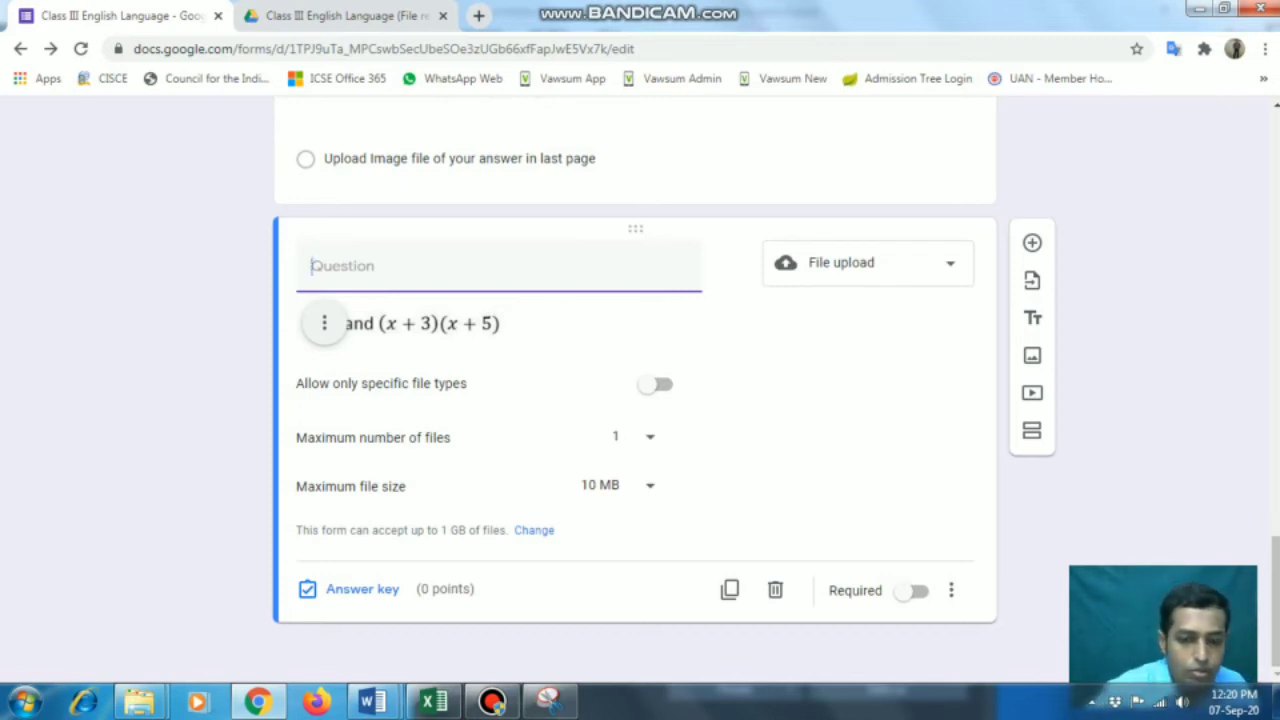
Recheck the Drive responses folder, then scroll through the saved form showing 2 total points
key("ctrl+Tab")
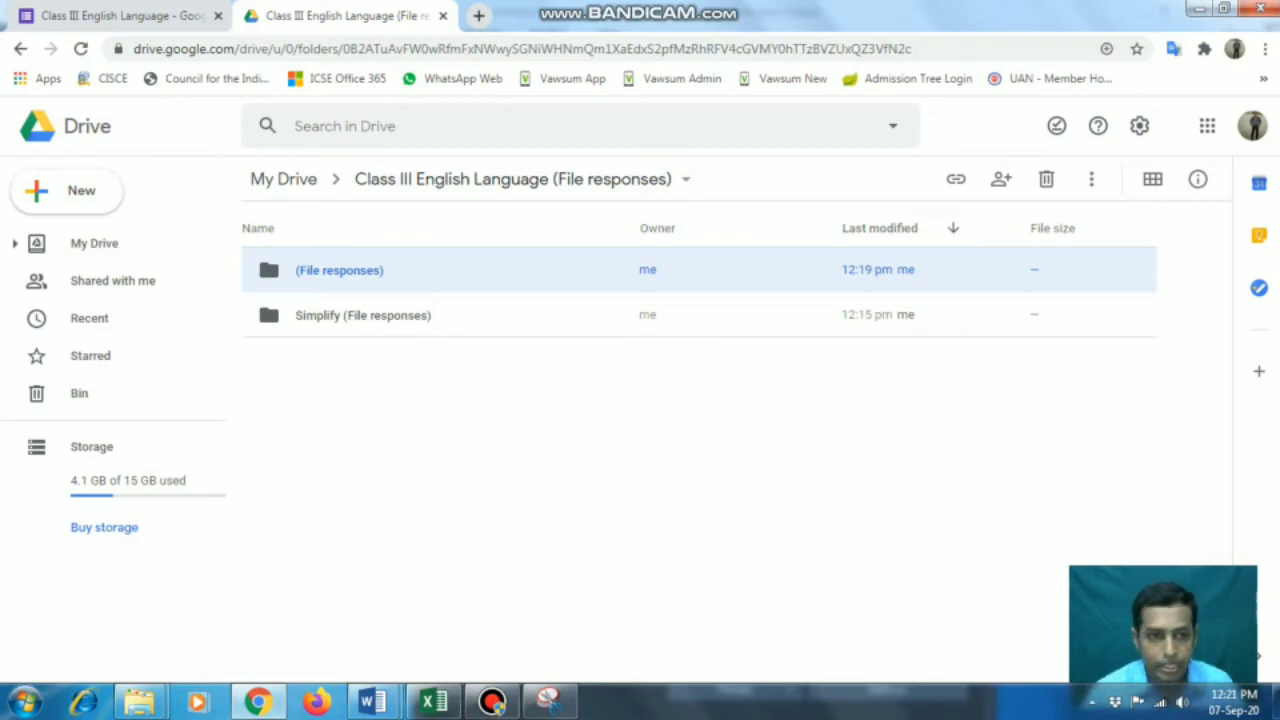
left_click(120, 15)
scroll(635, 390, "up", 10)
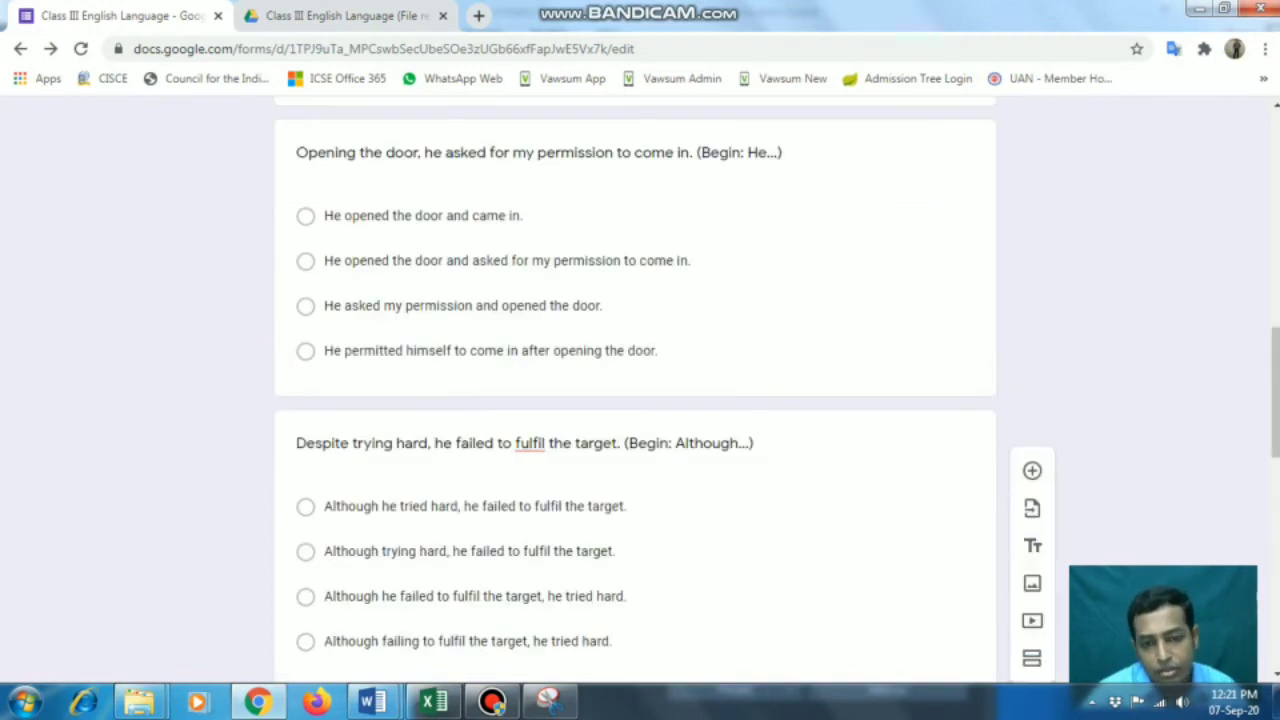
scroll(635, 400, "up", 2)
scroll(635, 400, "up", 2)
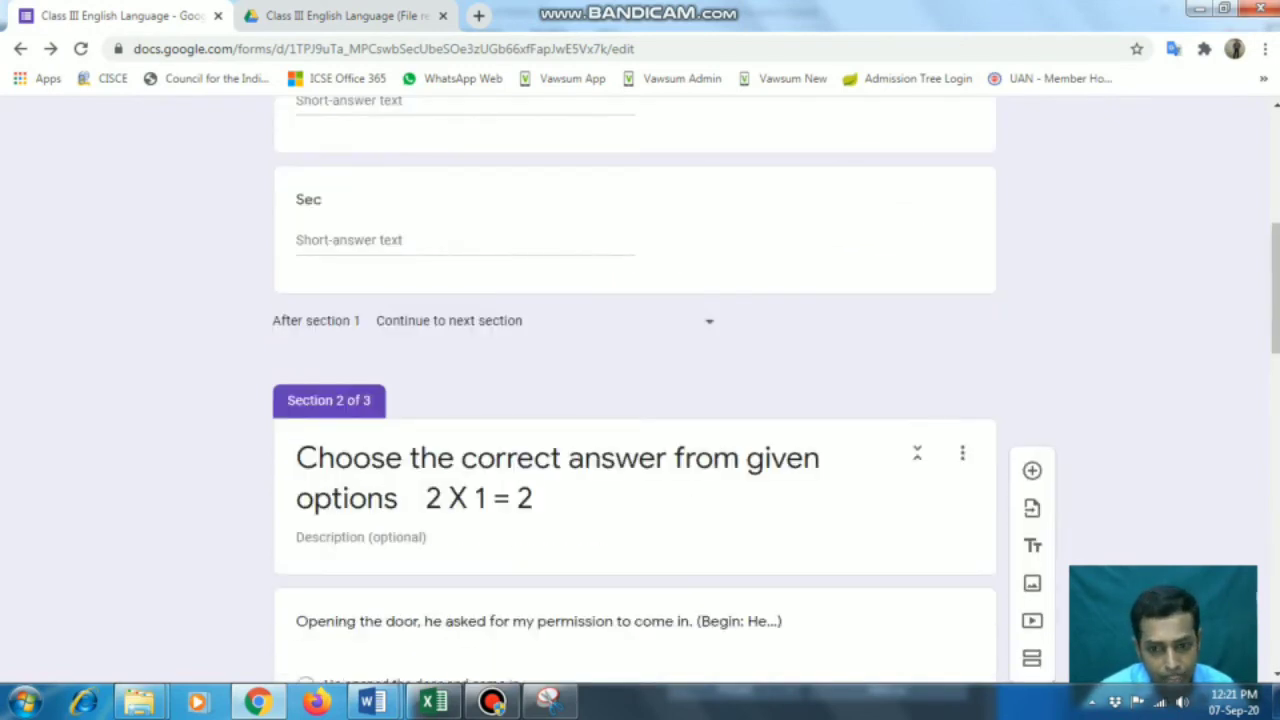
scroll(635, 400, "down", 6)
scroll(635, 400, "down", 3)
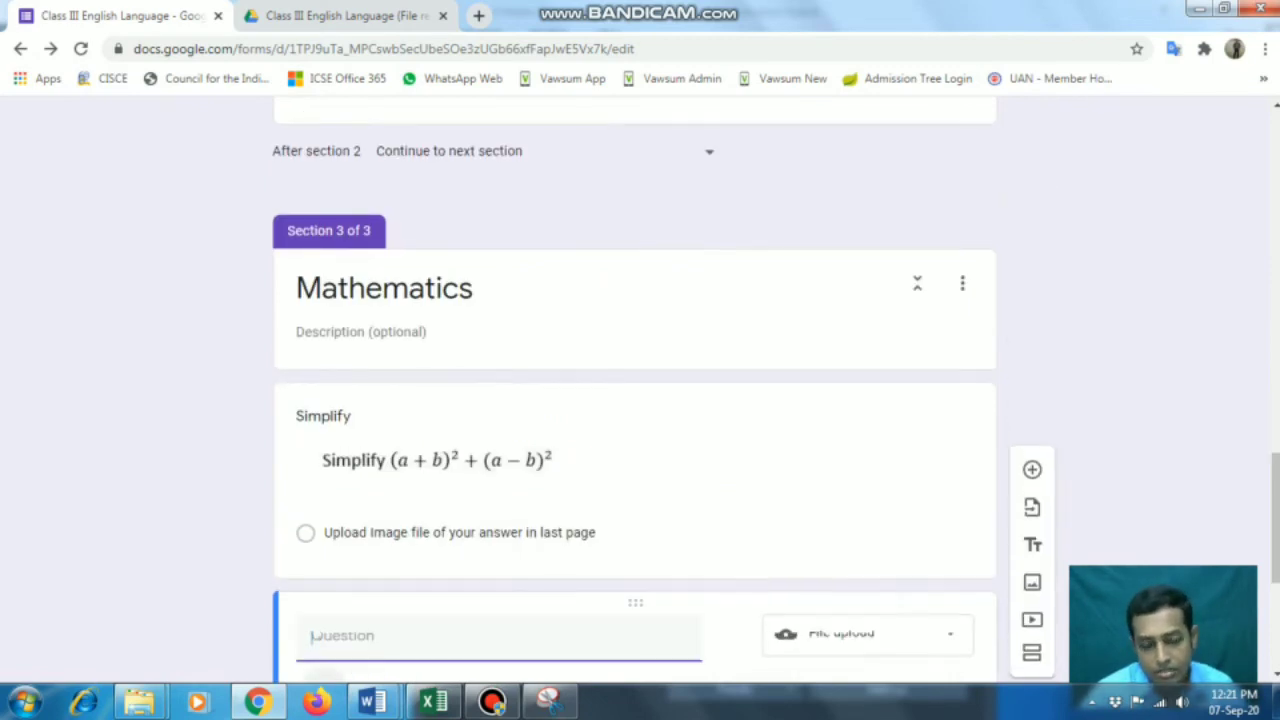
scroll(635, 400, "down", 2)
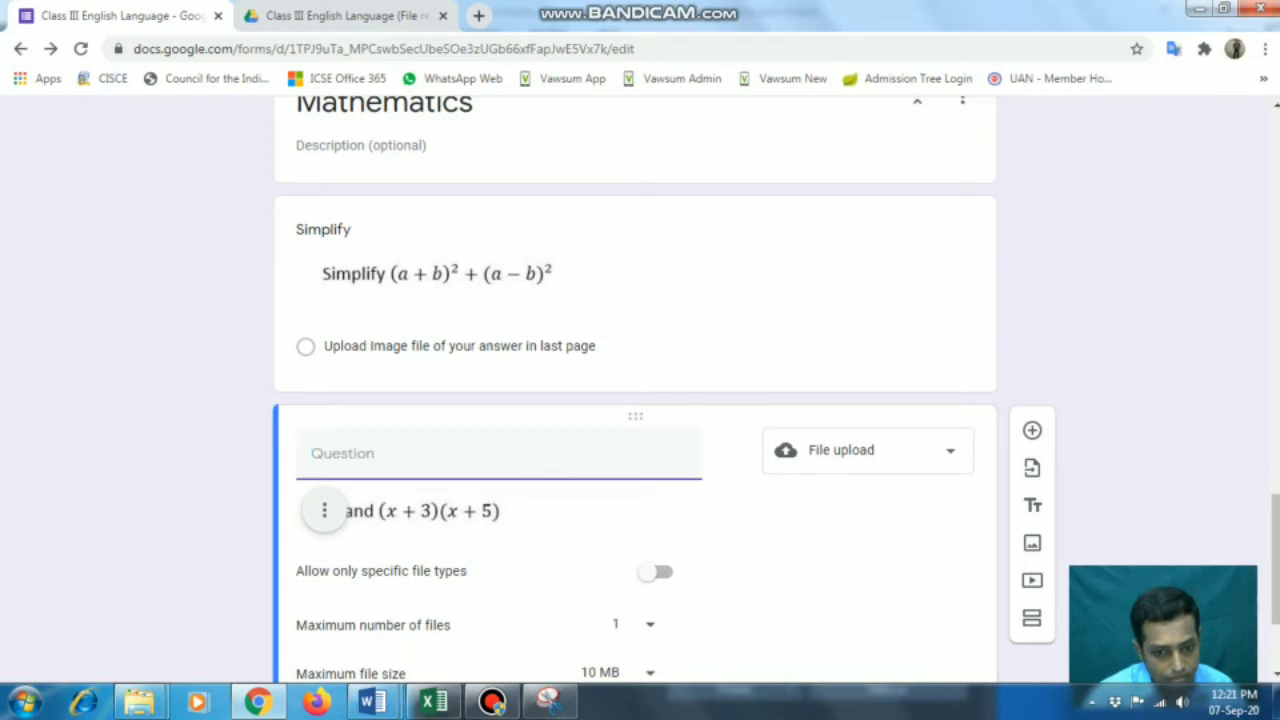
scroll(635, 390, "down", 2)
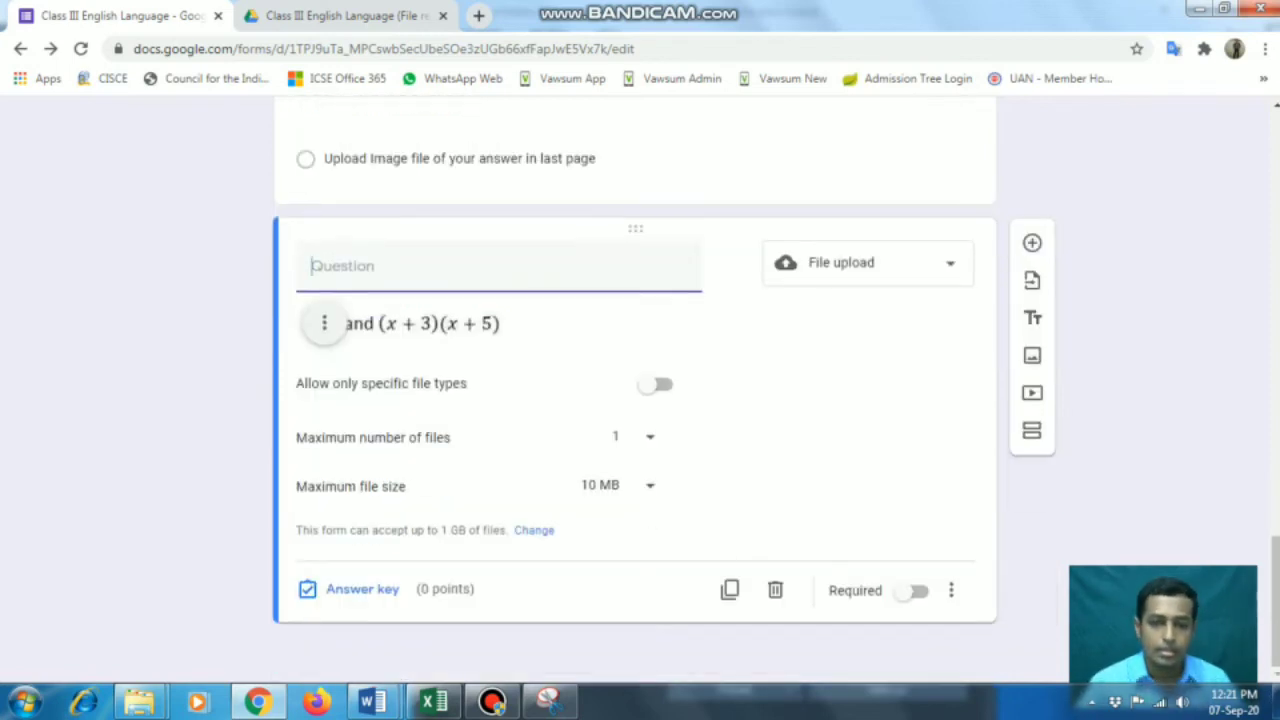
scroll(635, 390, "up", 1)
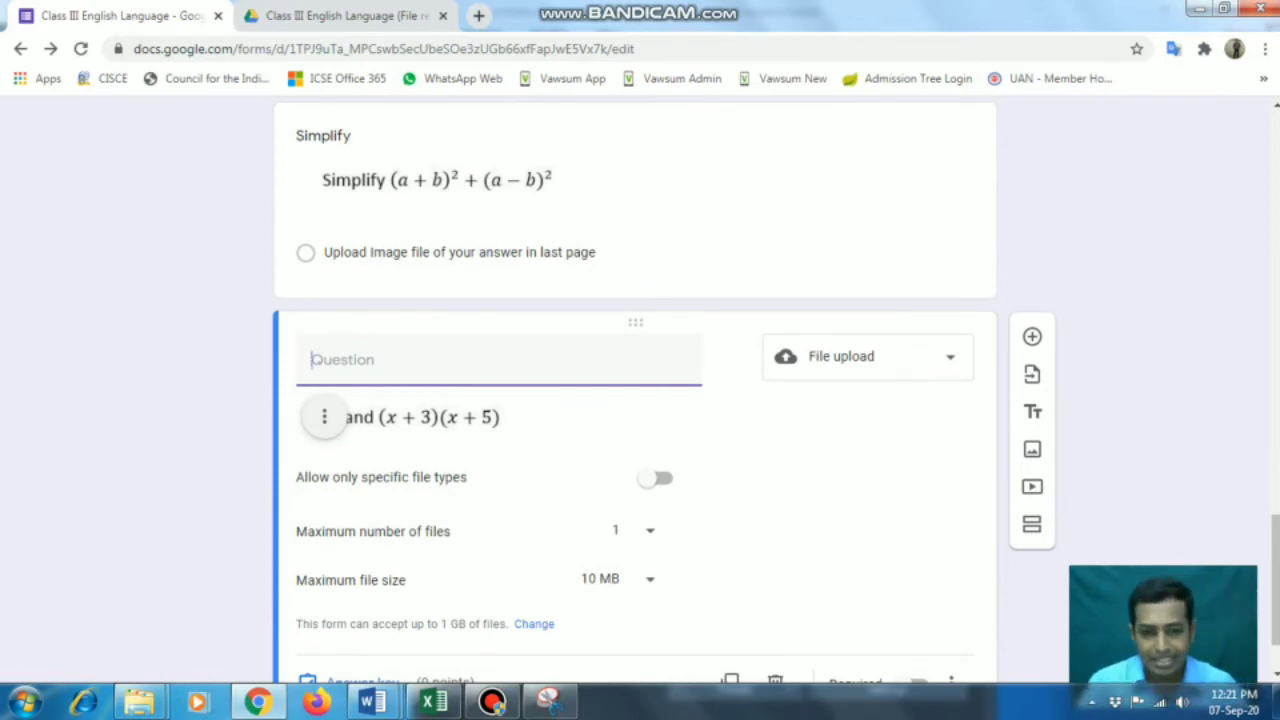
scroll(635, 390, "up", 5)
scroll(635, 390, "up", 10)
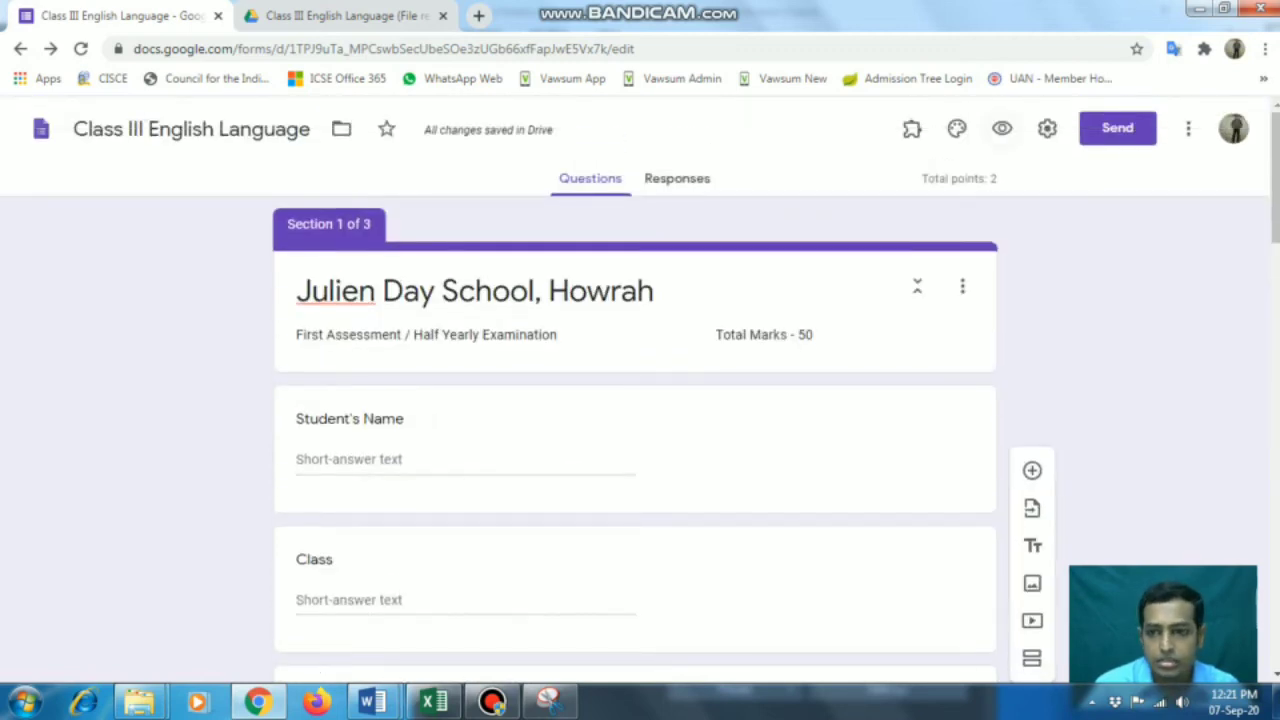
Preview the form and advance through the multiple-choice section to the Mathematics page
left_click(1002, 128)
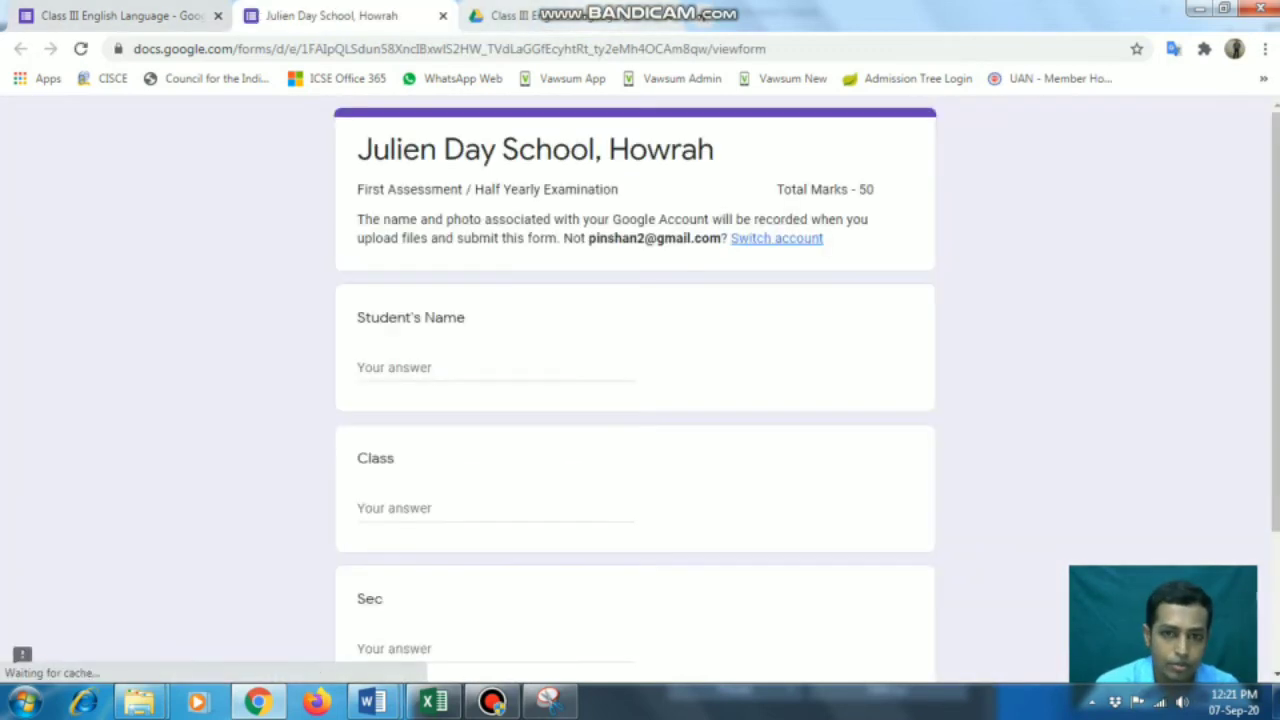
scroll(635, 390, "down", 2)
scroll(635, 390, "up", 2)
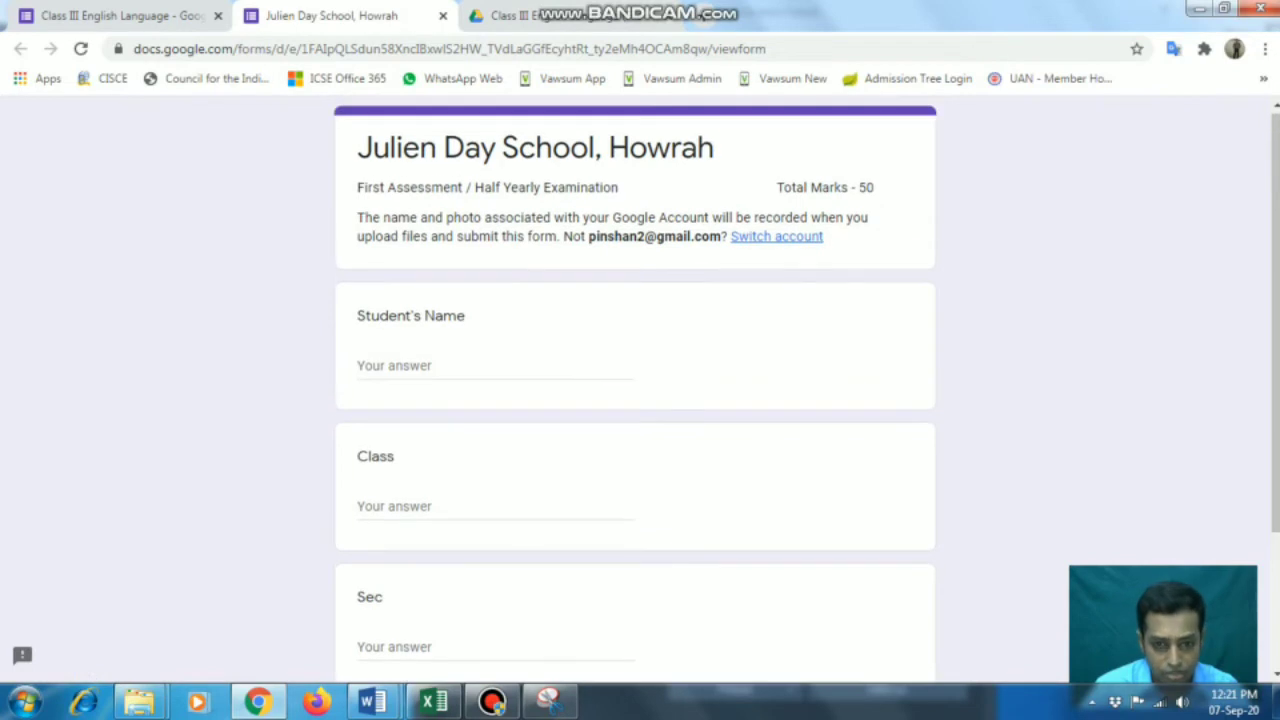
scroll(635, 390, "down", 2)
left_click(370, 531)
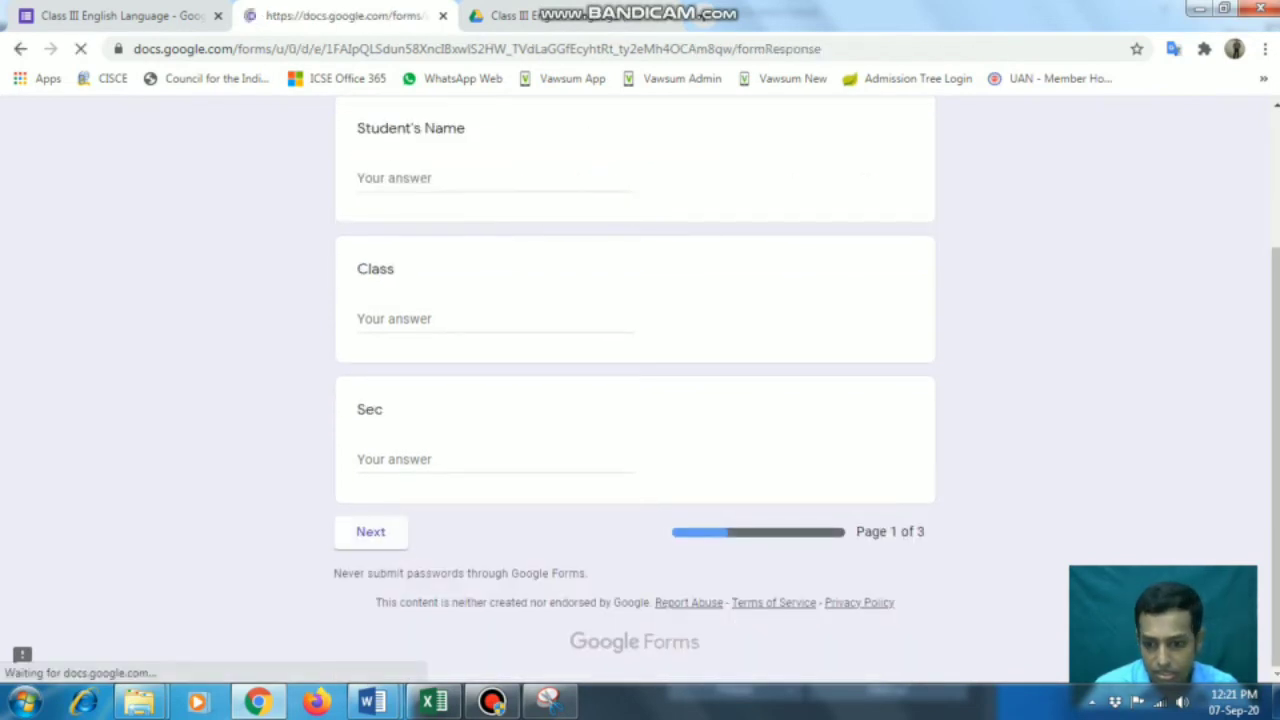
scroll(635, 390, "down", 2)
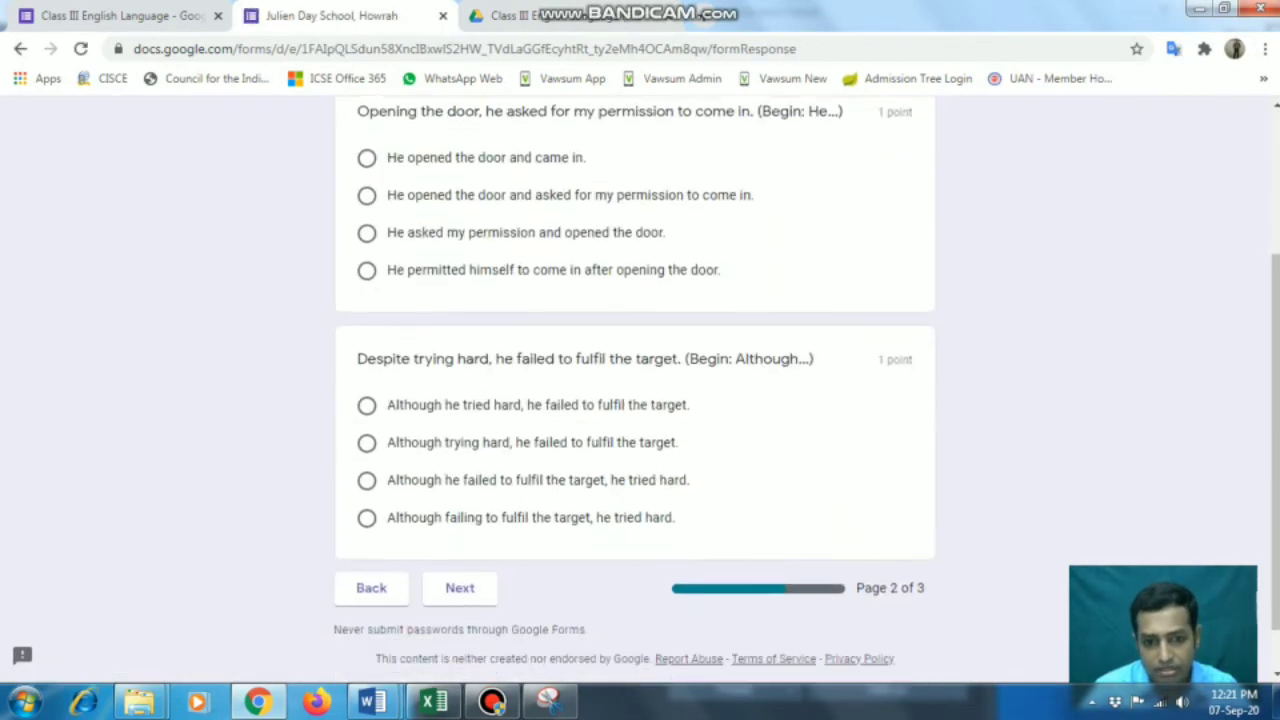
scroll(635, 390, "up", 2)
scroll(635, 390, "down", 3)
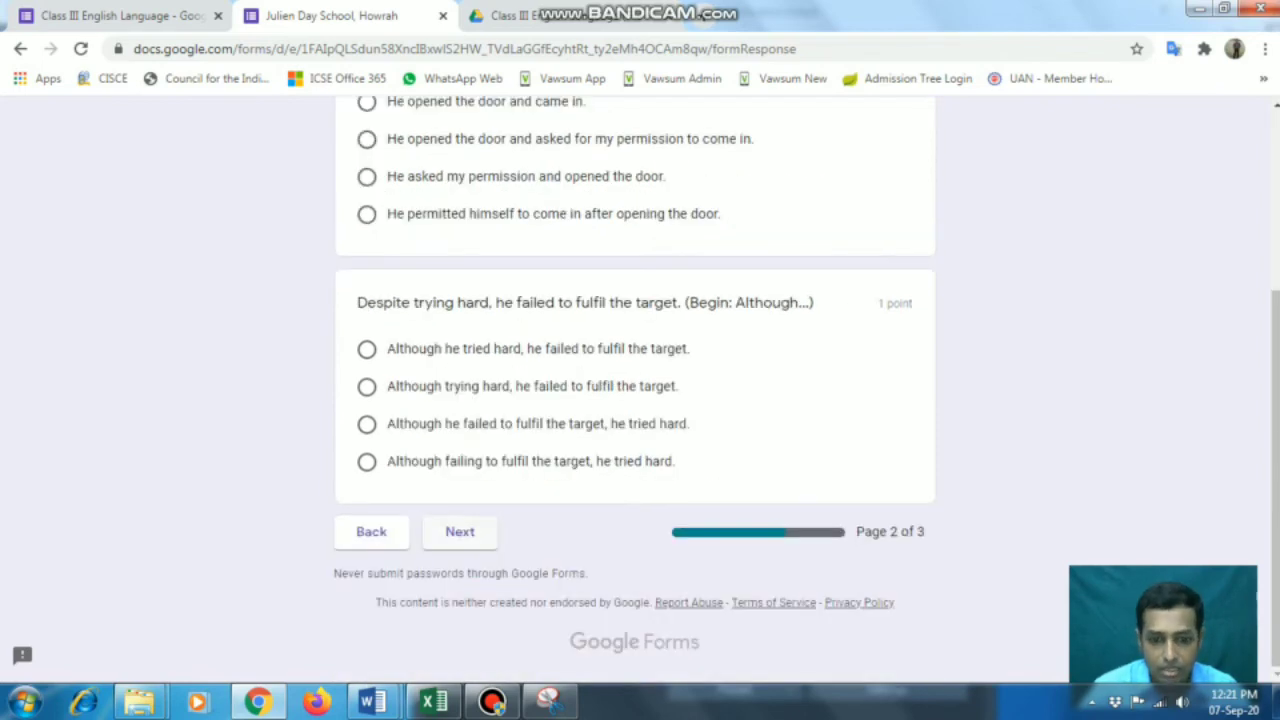
left_click(460, 531)
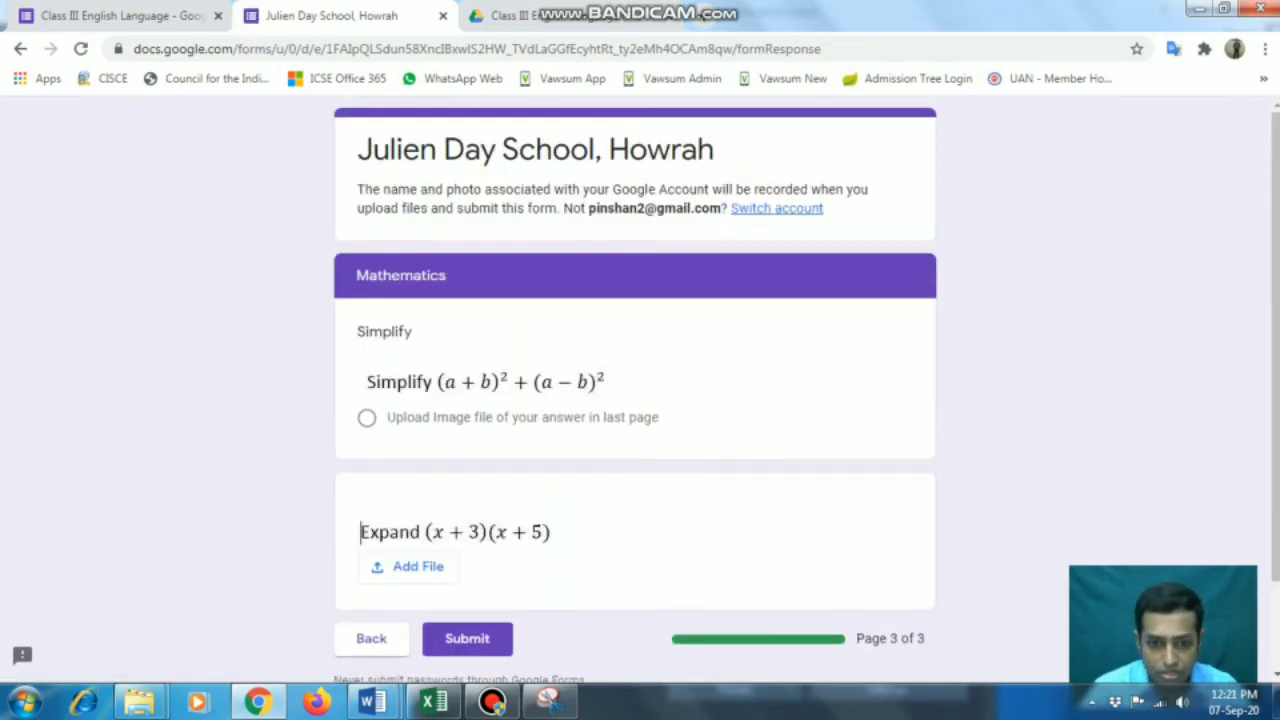
Mark Simplify's upload-image option and open the file picker for the Expand question
scroll(361, 425, "down", 3)
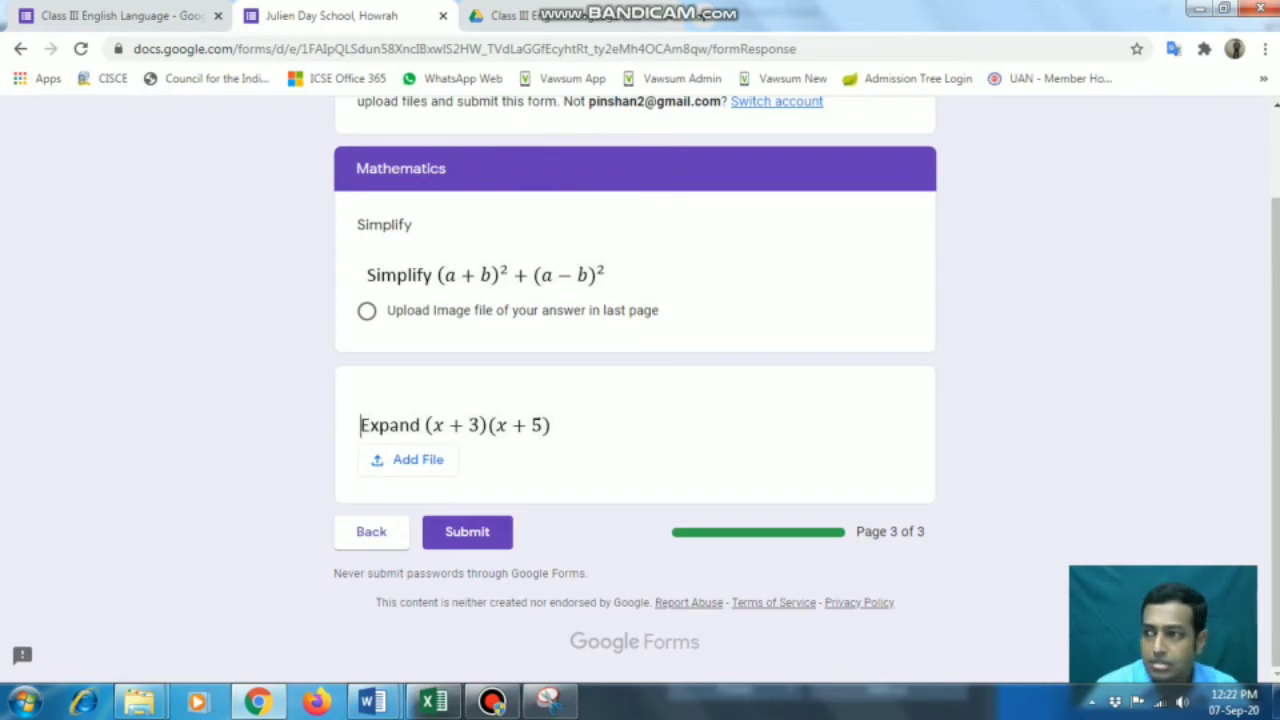
left_click(492, 700)
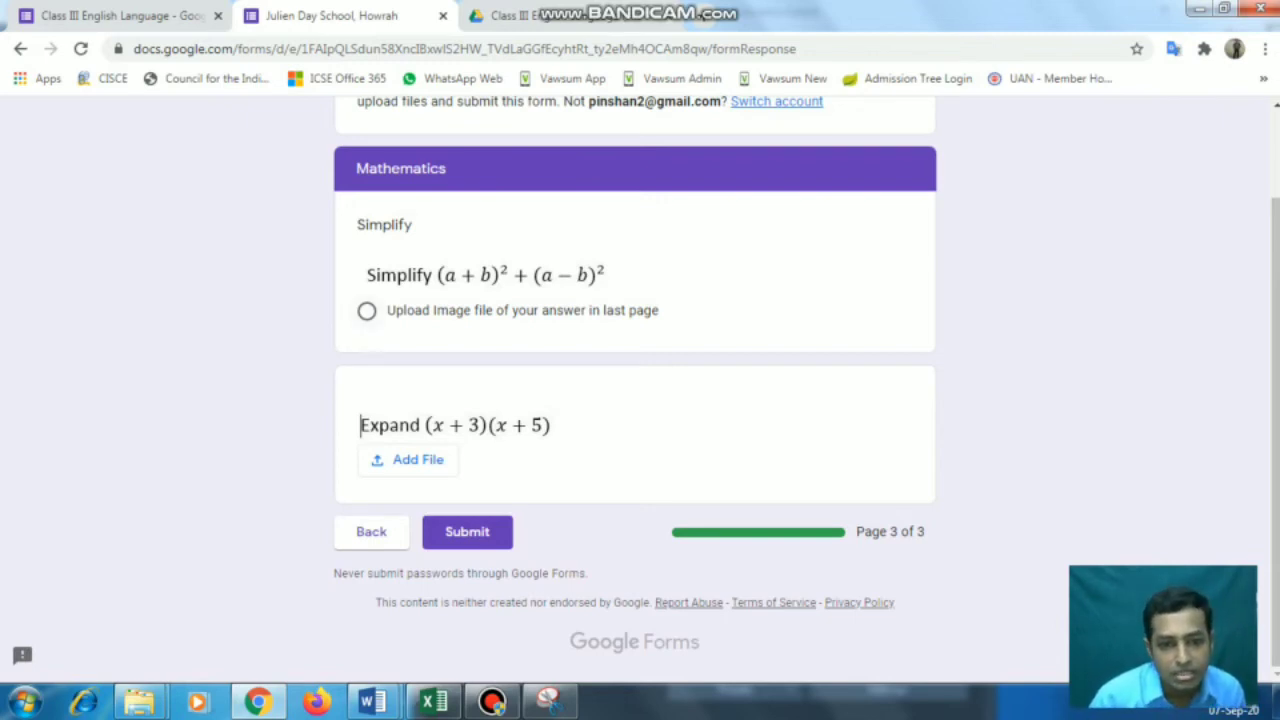
left_click(367, 311)
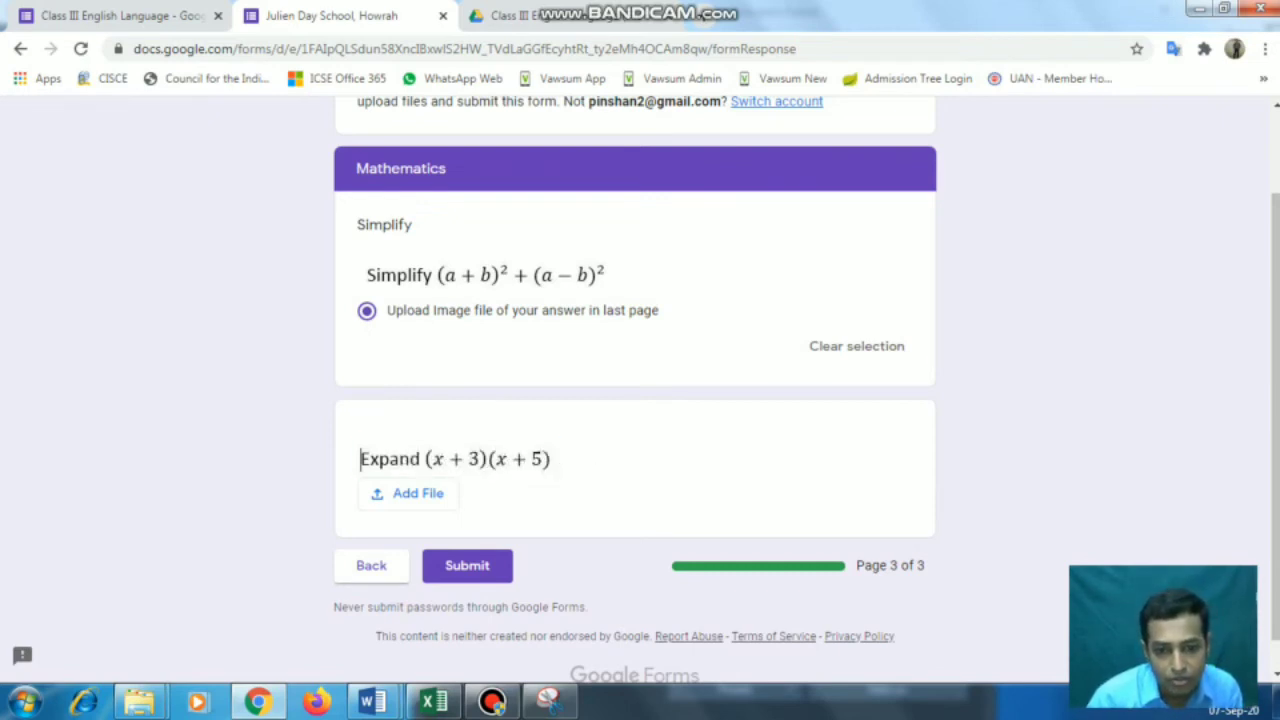
left_click_drag(360, 458, 558, 460)
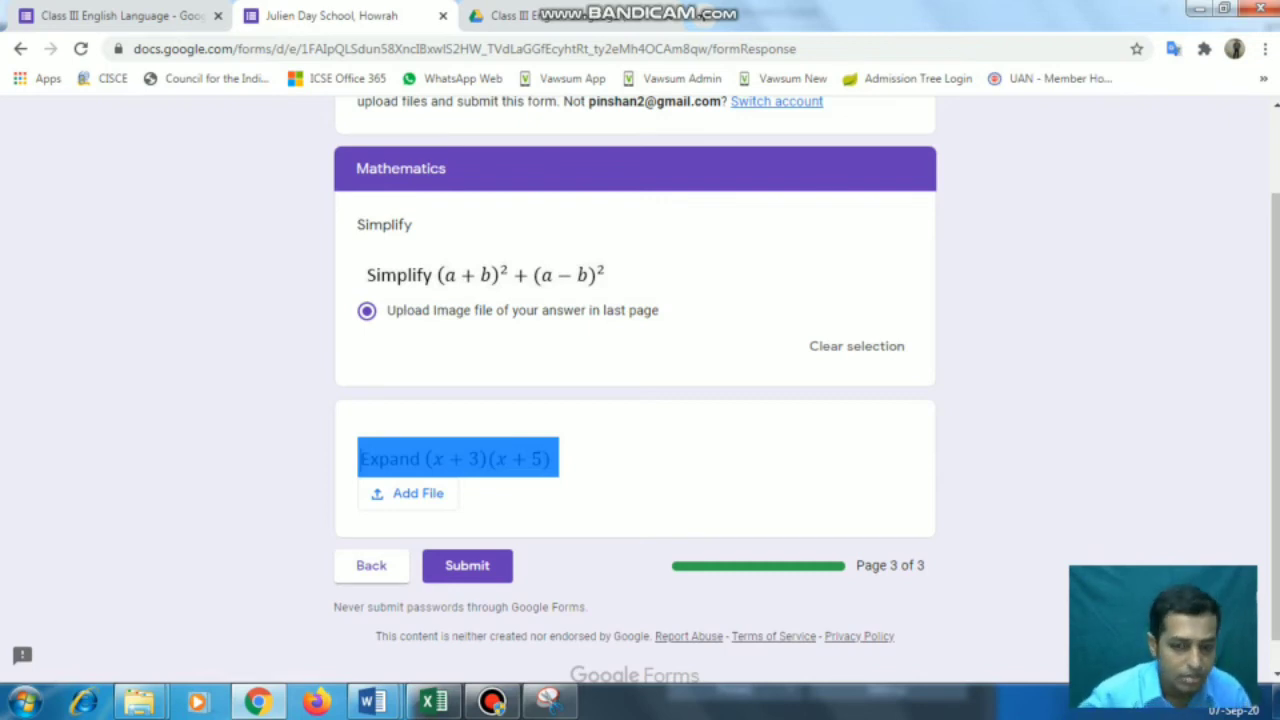
left_click(418, 493)
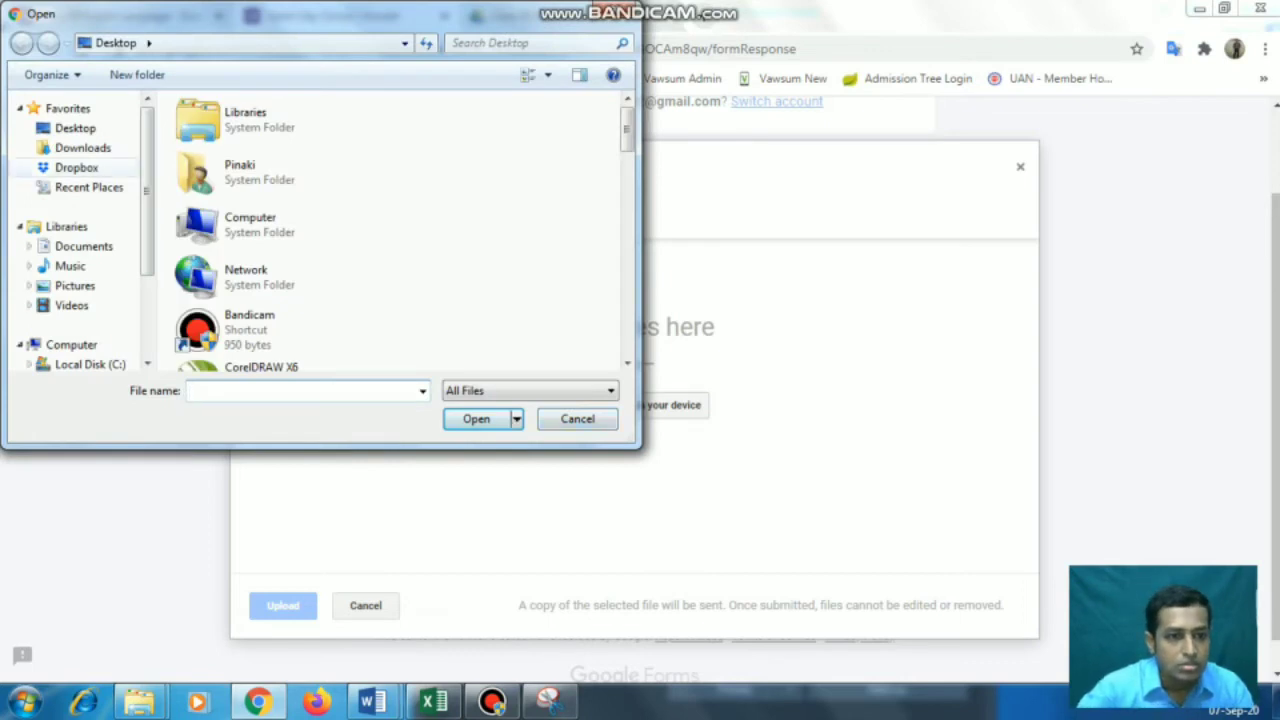
Attach the Q2 image from the Desktop folder of equation images
left_click(76, 167)
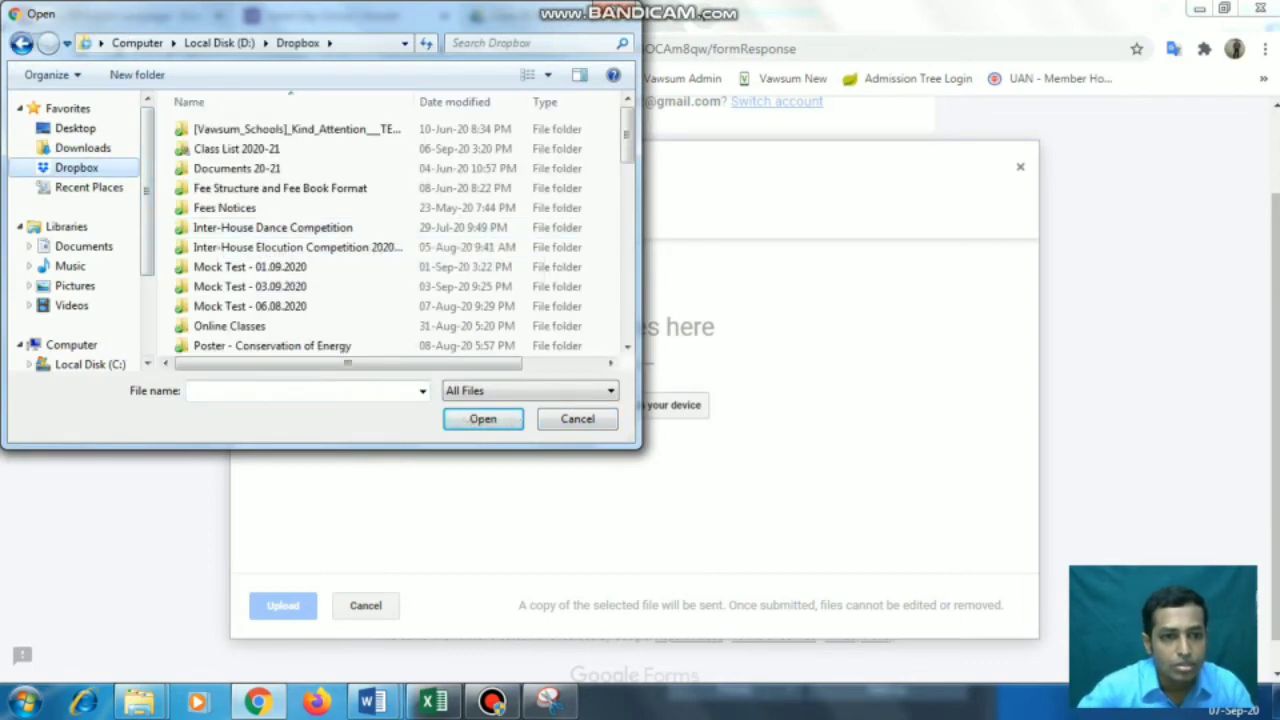
left_click(75, 128)
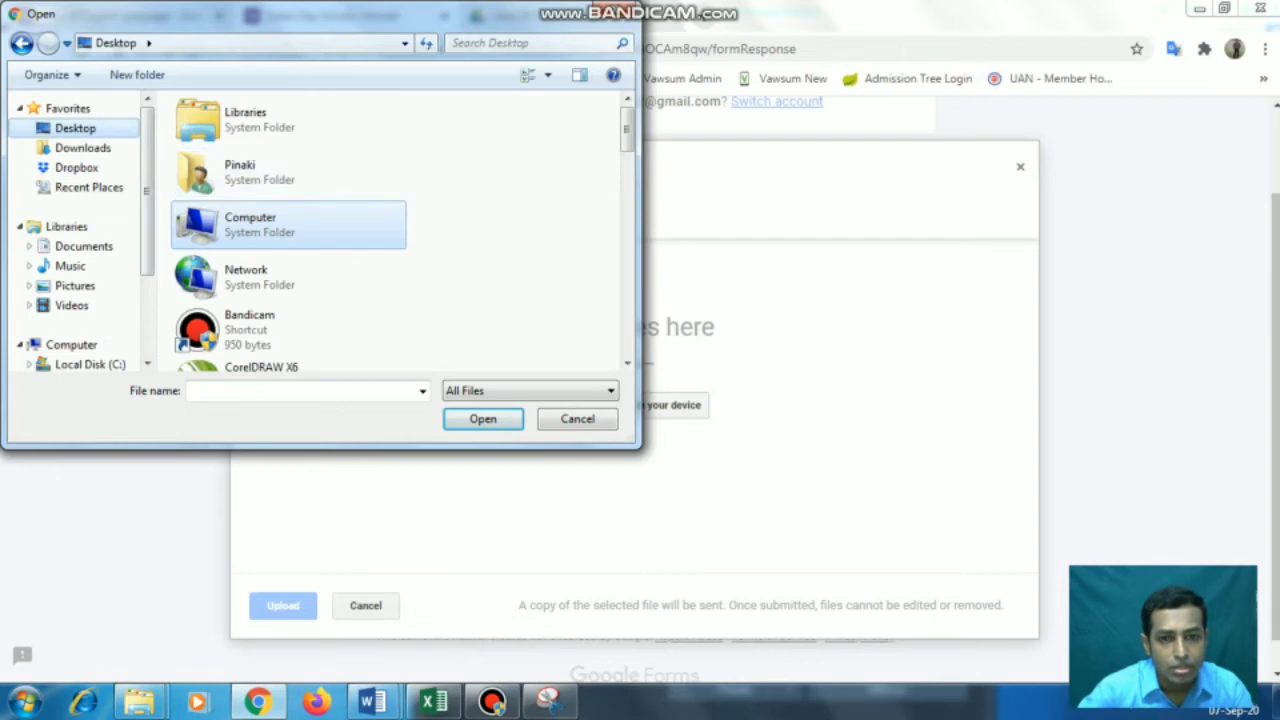
scroll(428, 112, "down", 5)
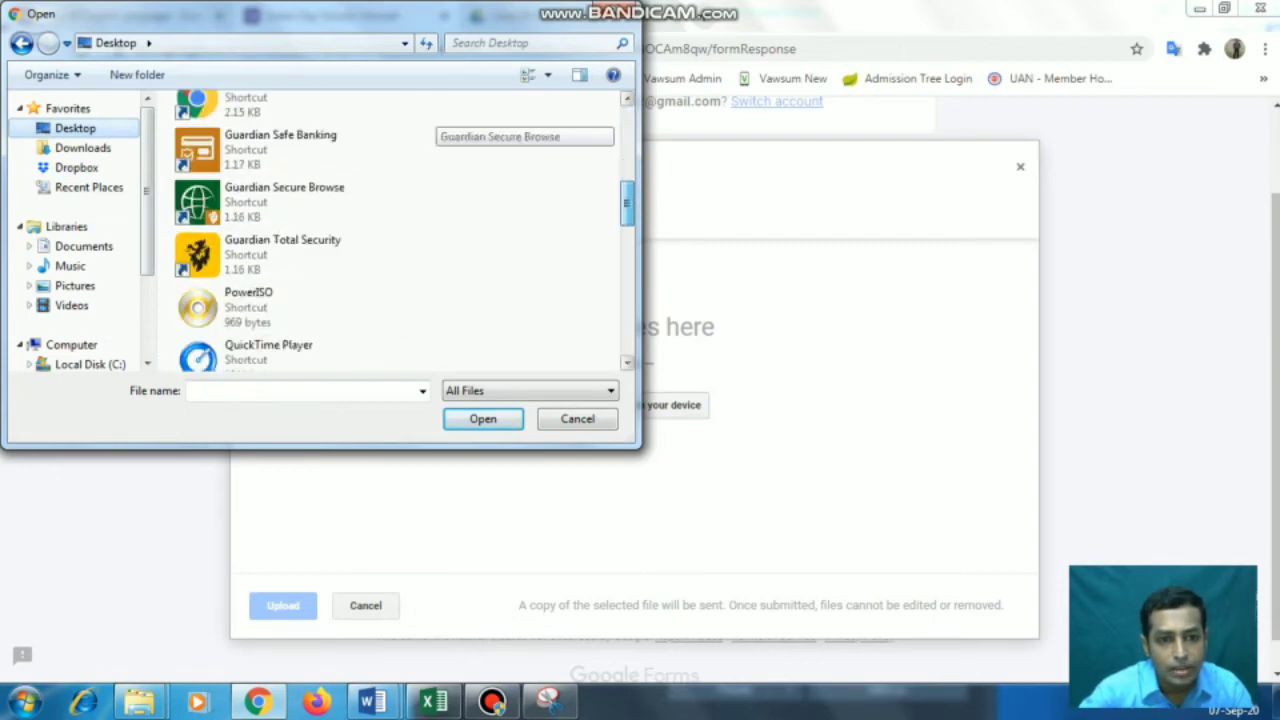
scroll(400, 230, "down", 5)
left_click(260, 292)
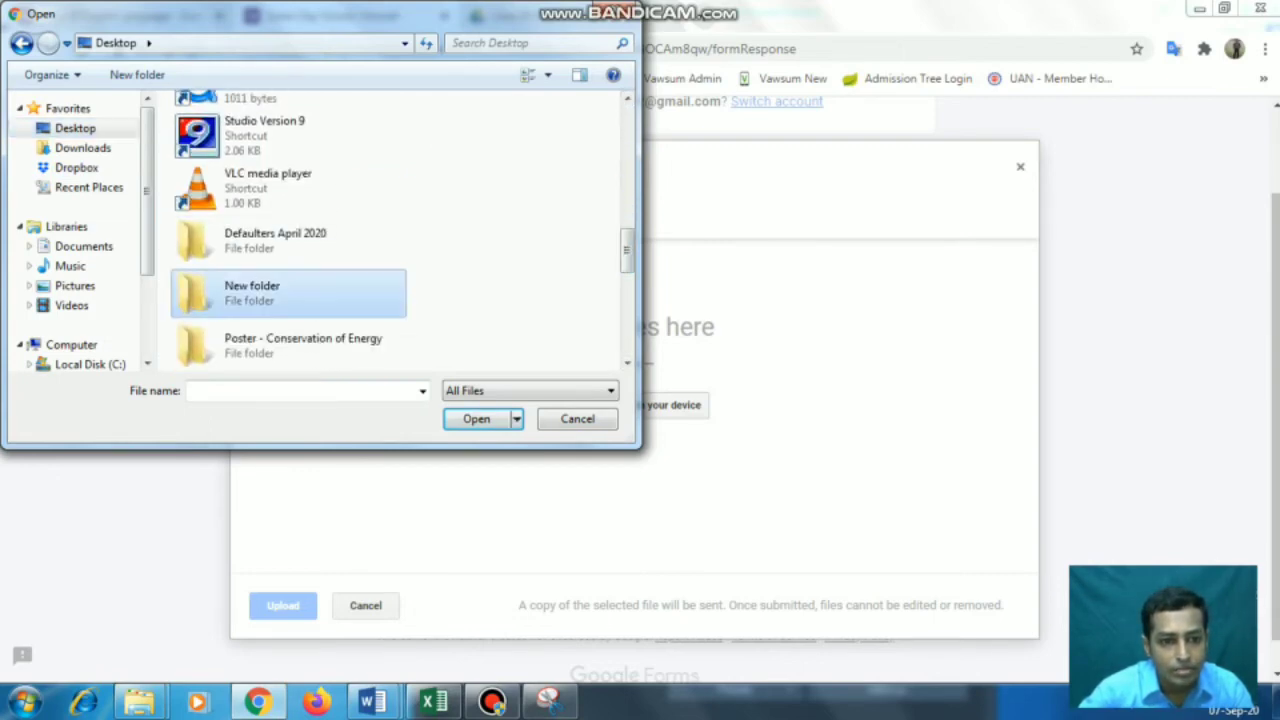
key("Return")
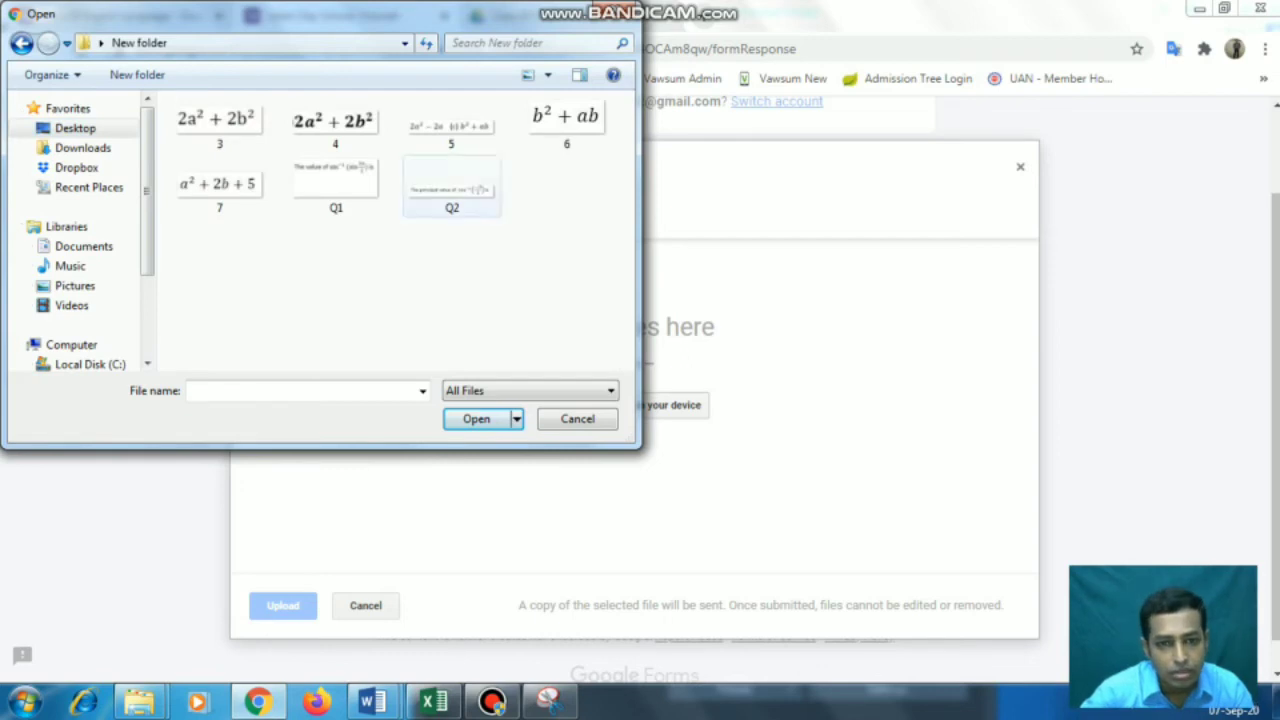
left_click(220, 124)
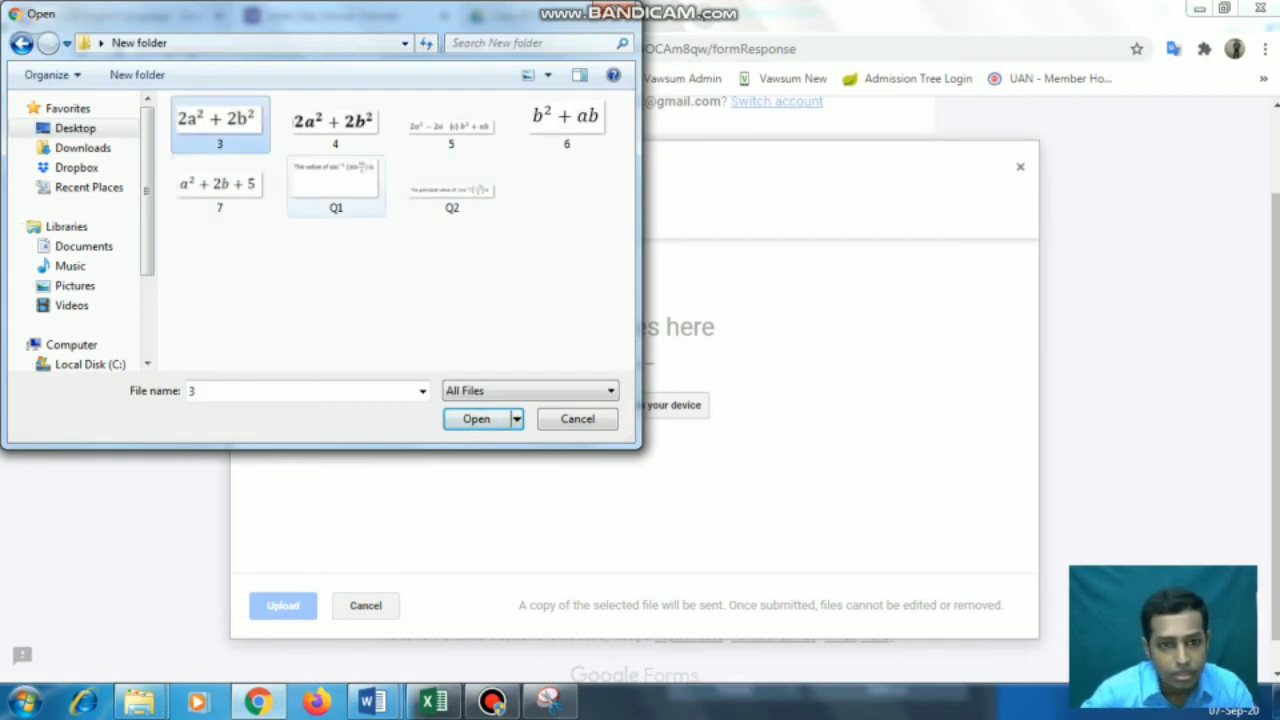
left_click(452, 188)
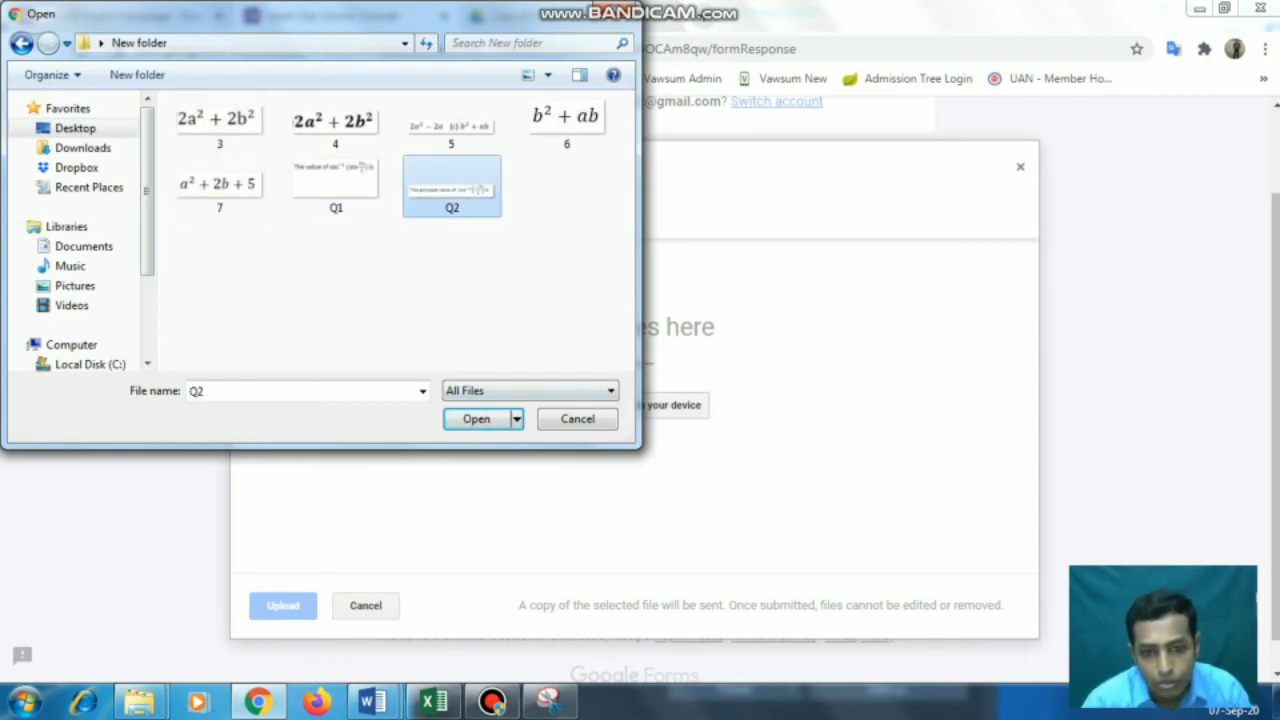
key("Return")
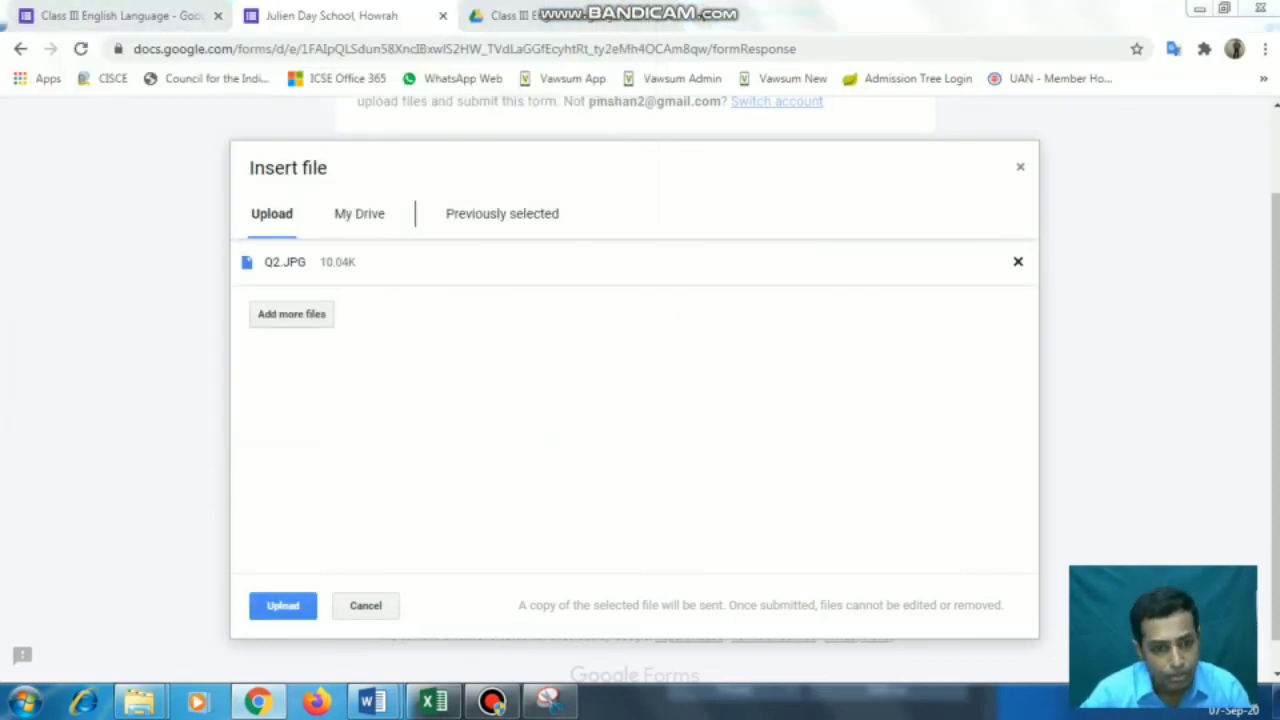
Try adding Q1 as a second file, then remove Q2.JPG and return to the editor's upload question
left_click(291, 313)
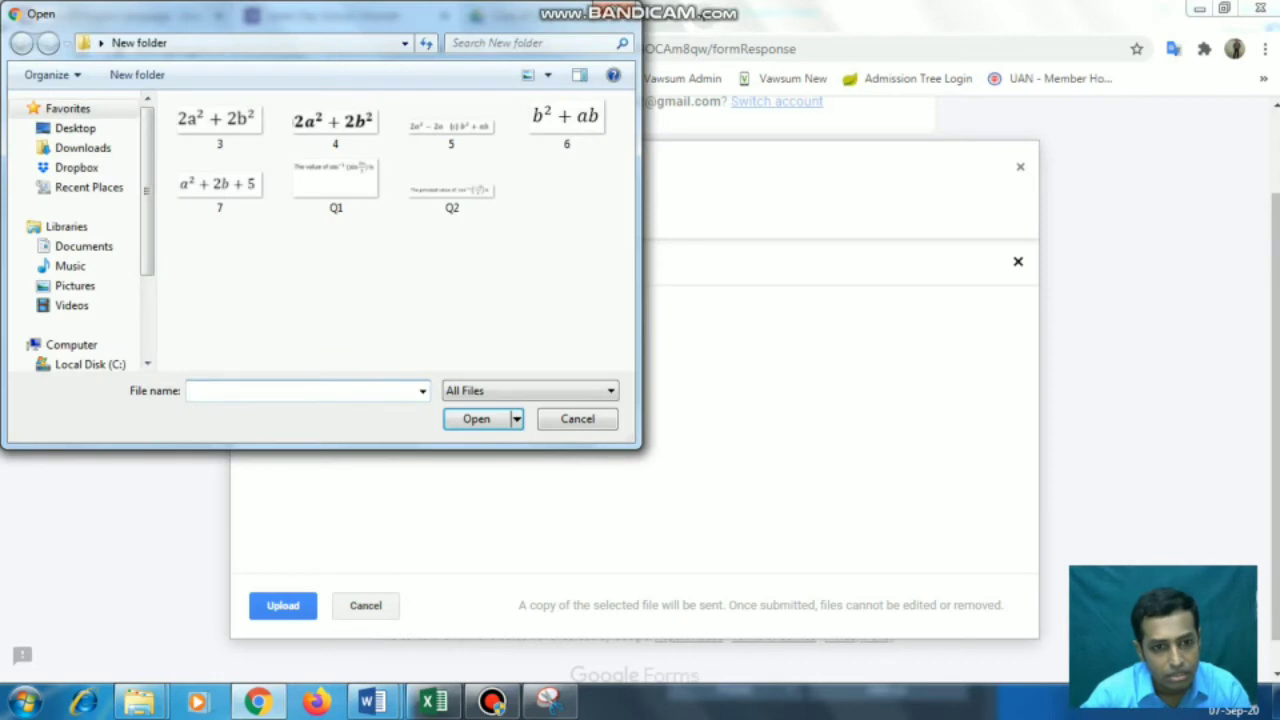
left_click(336, 185)
key("Return")
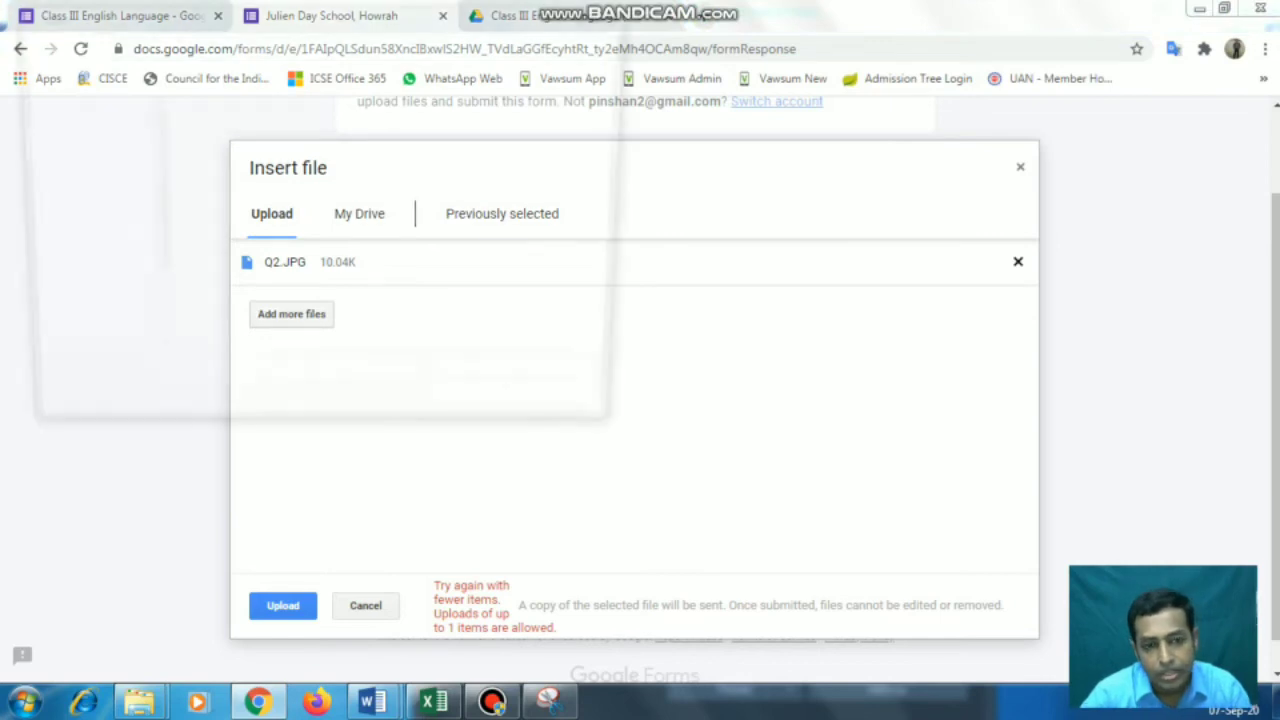
left_click(452, 187)
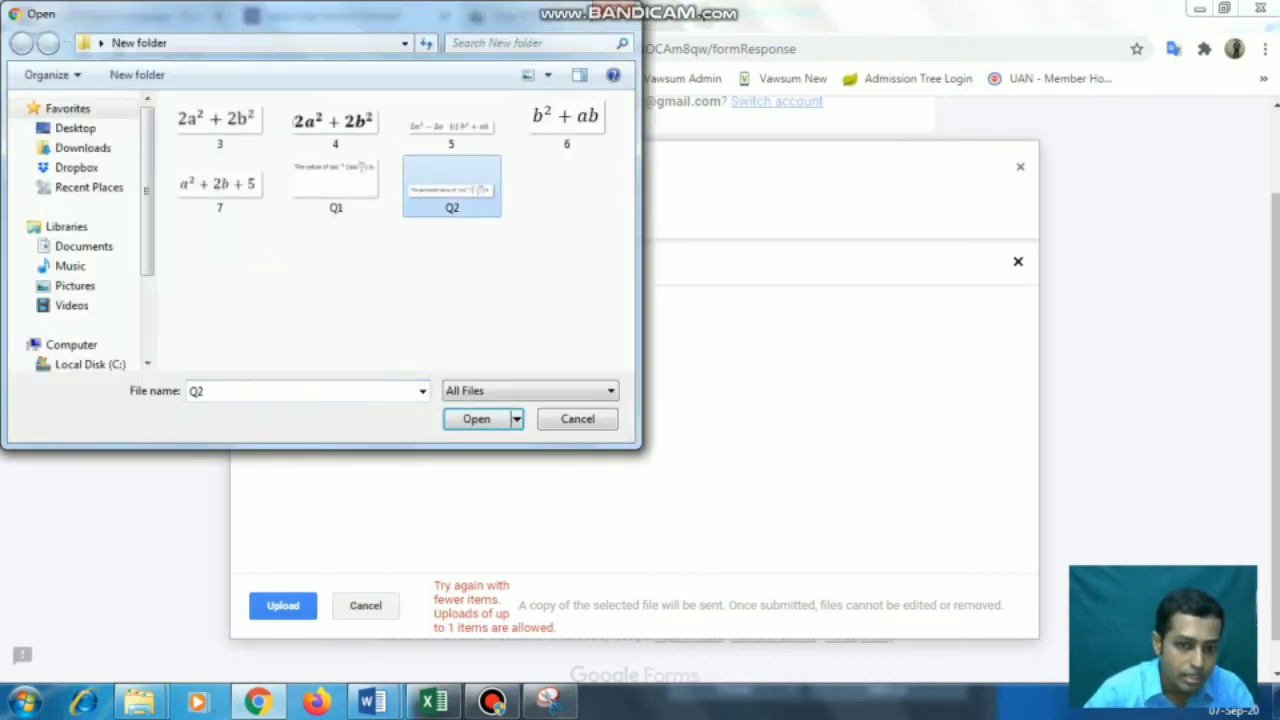
left_click(476, 418)
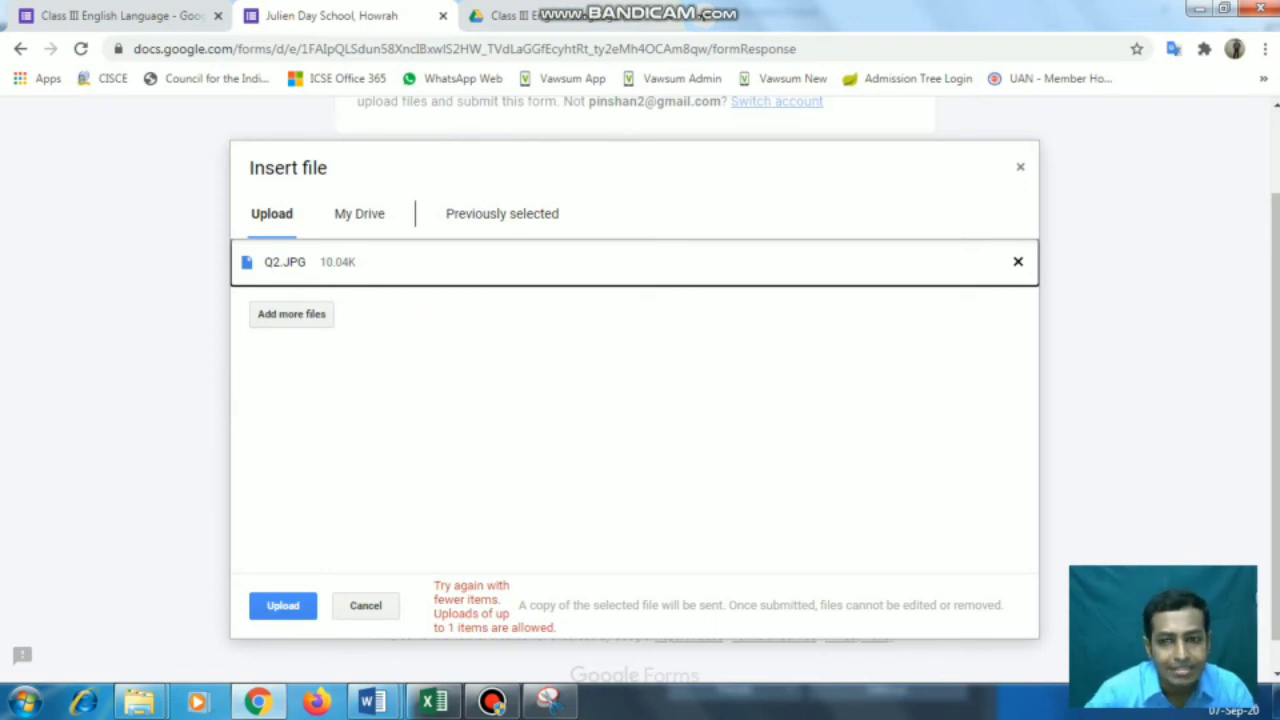
left_click(1018, 261)
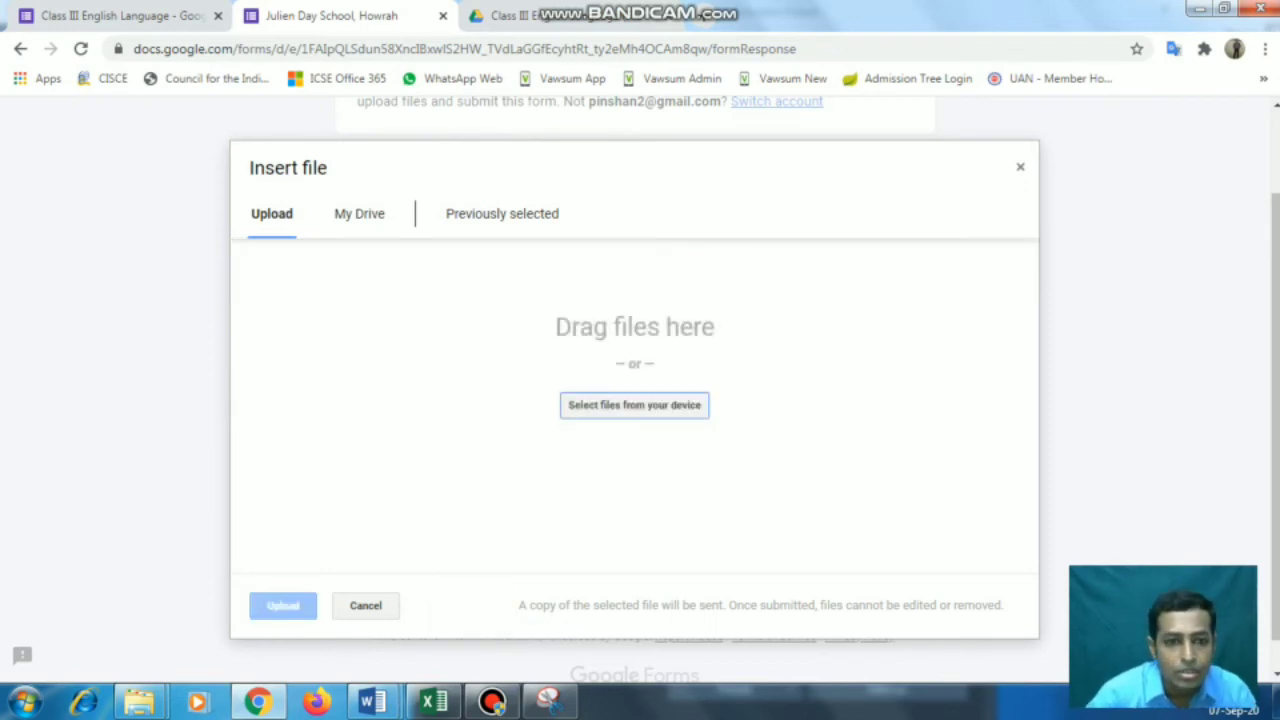
left_click(120, 15)
scroll(324, 323, "down", 15)
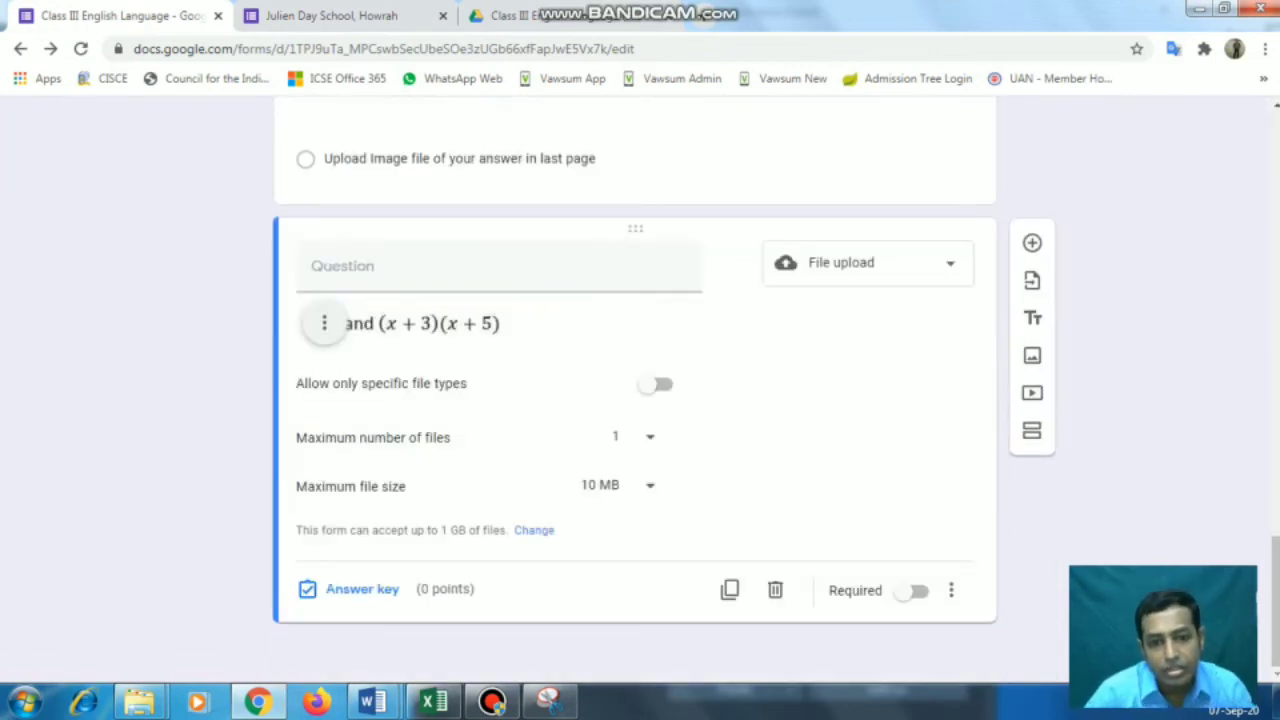
Set the Expand upload question's maximum files to 5, then 10, and return to the preview
left_click(630, 436)
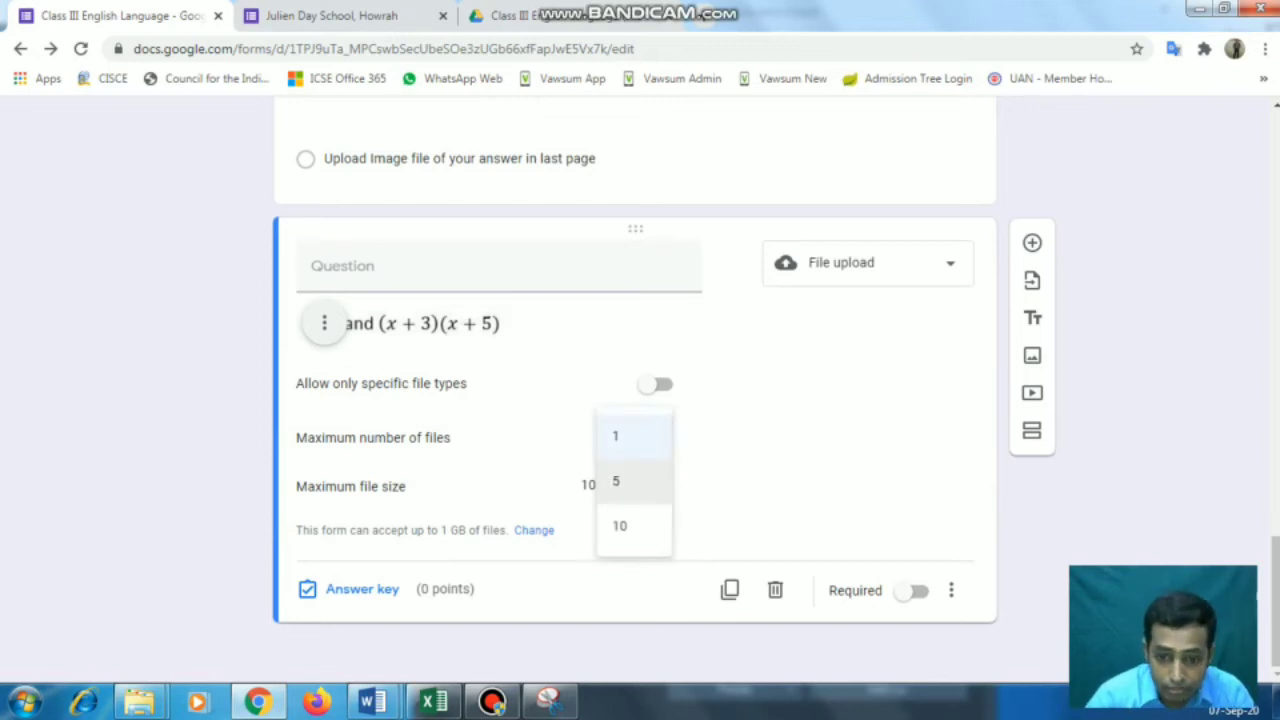
left_click(630, 481)
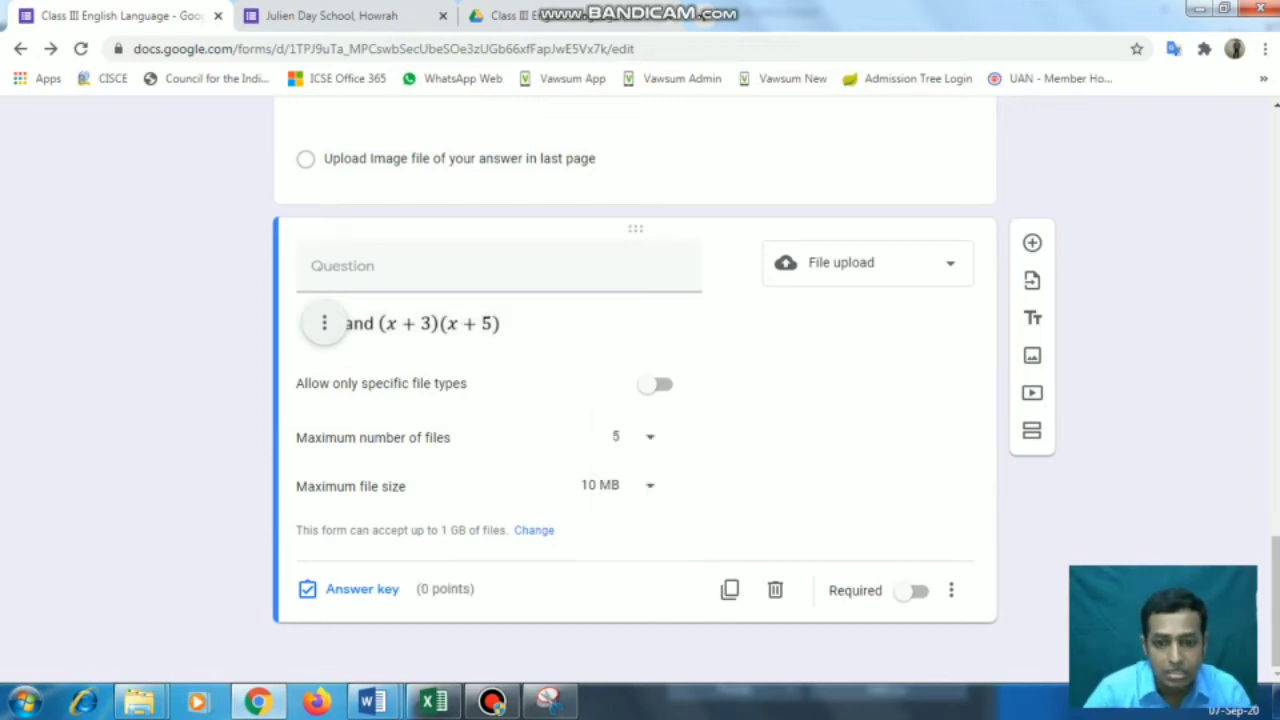
left_click(630, 436)
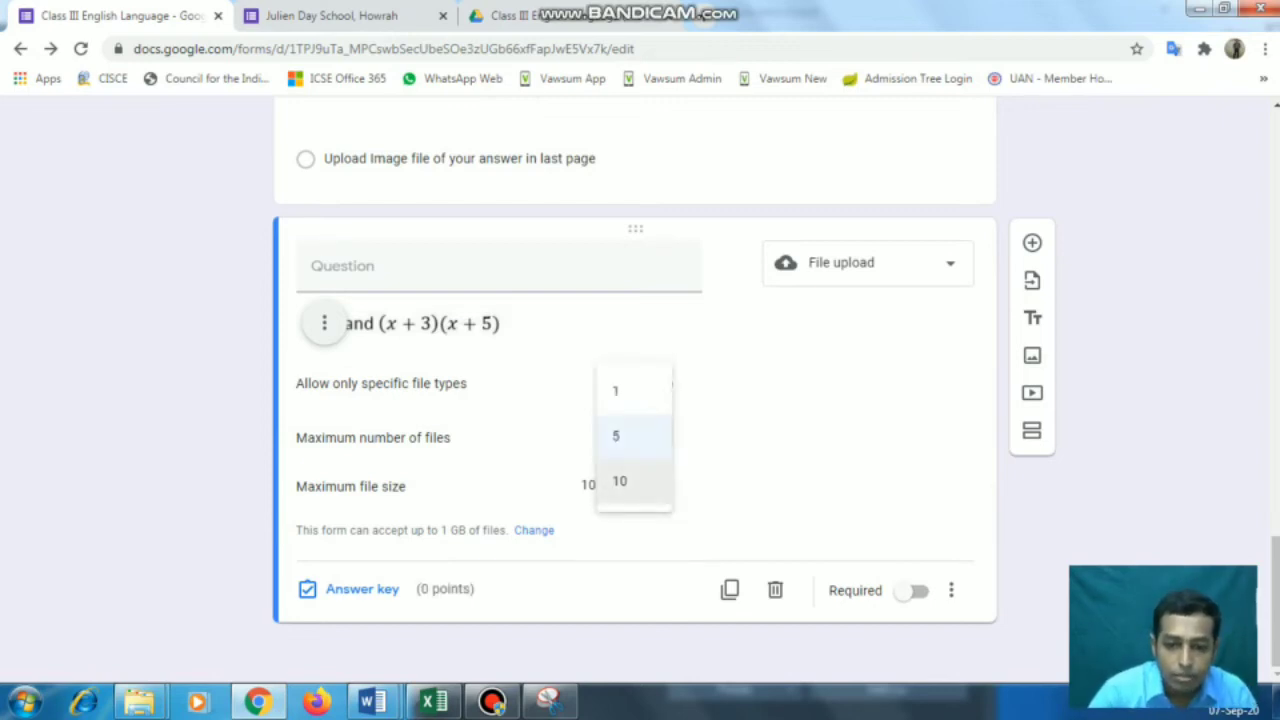
left_click(620, 481)
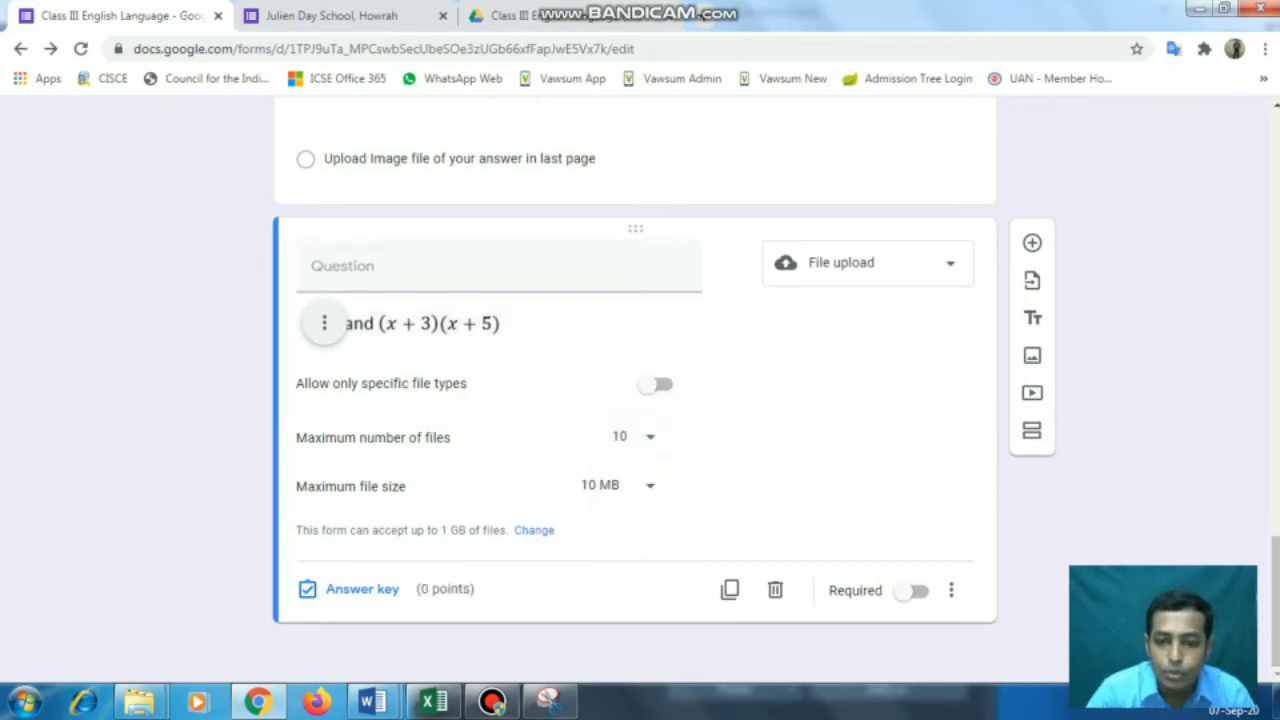
key("ctrl+Tab")
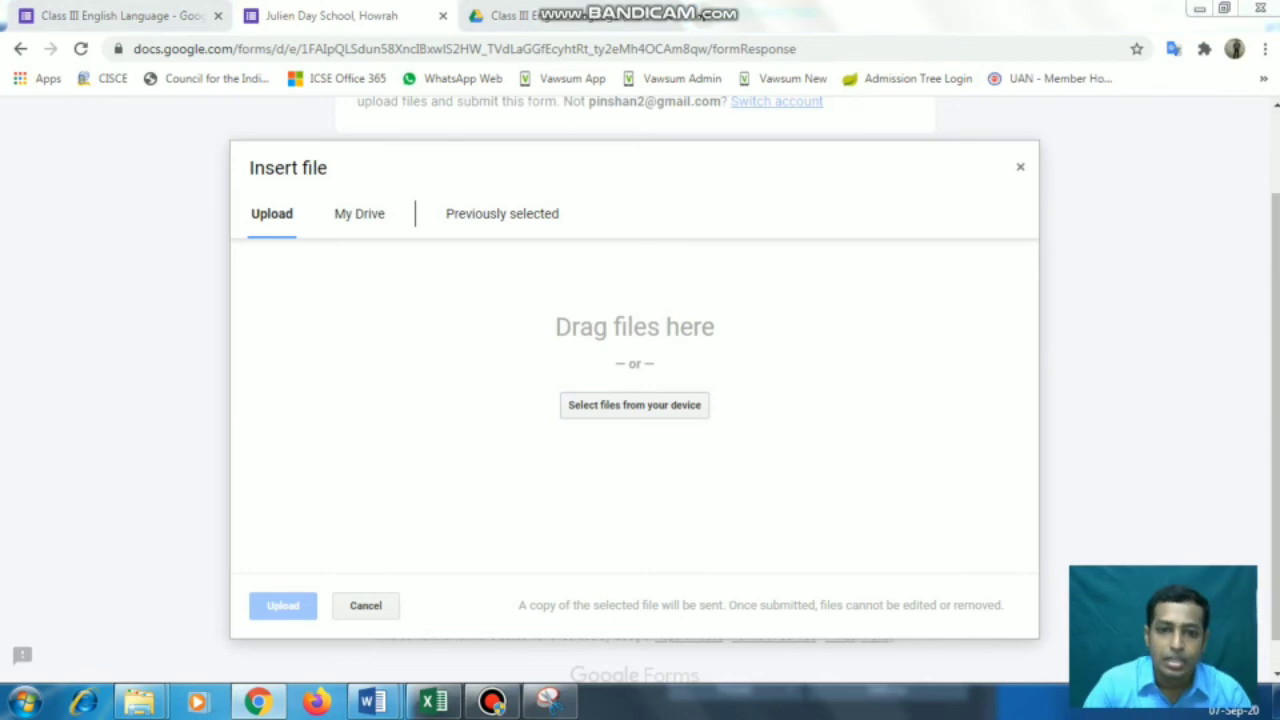
Select all seven equation images for upload and get the one-item limit error
left_click(634, 405)
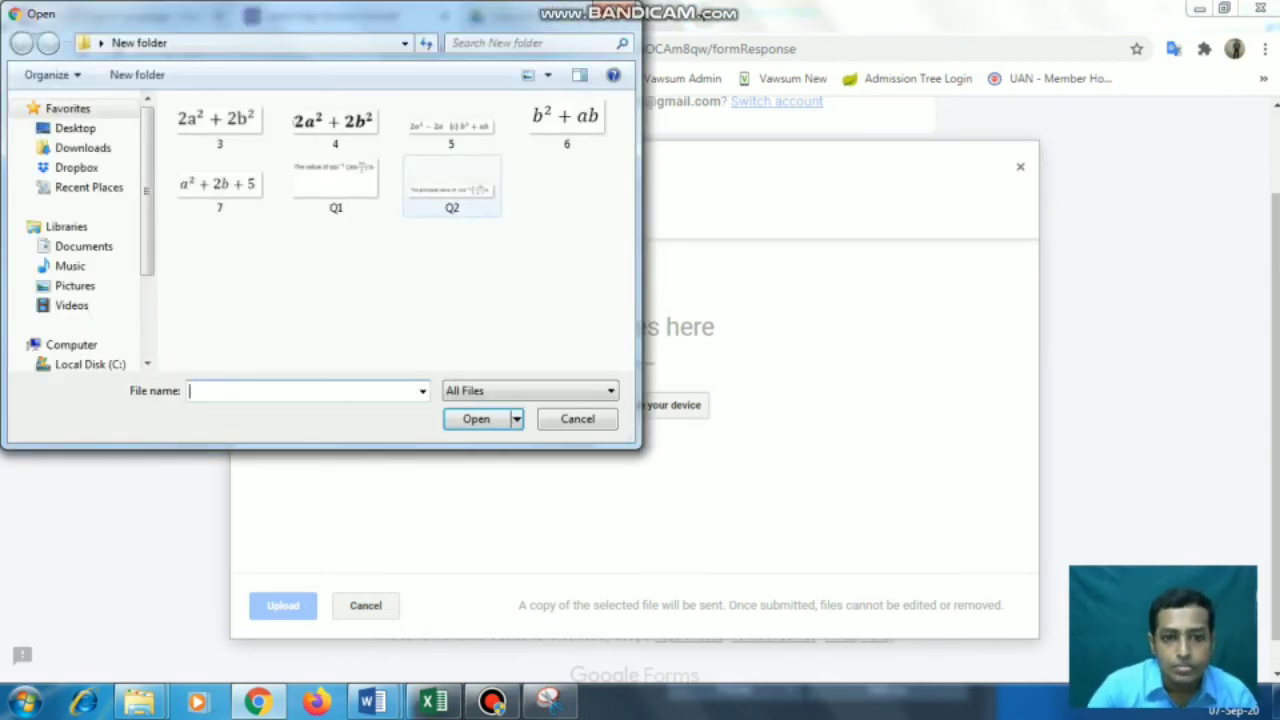
left_click_drag(550, 238, 165, 100)
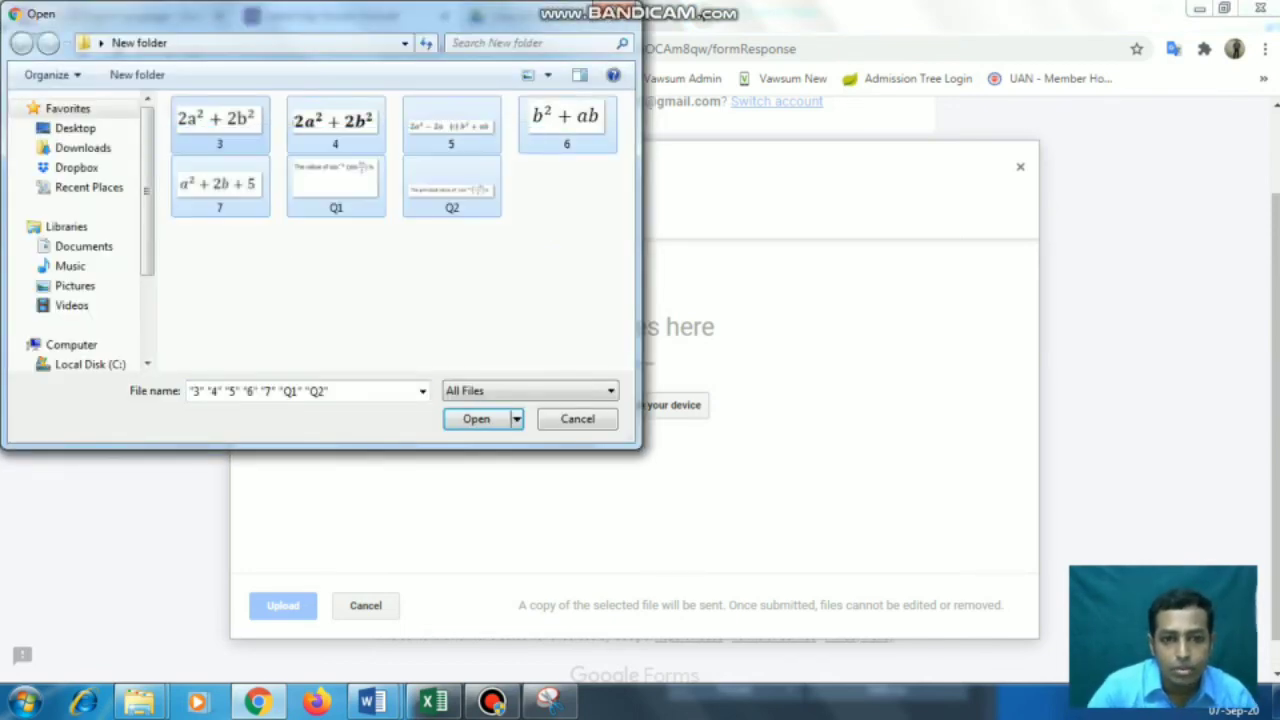
key("Return")
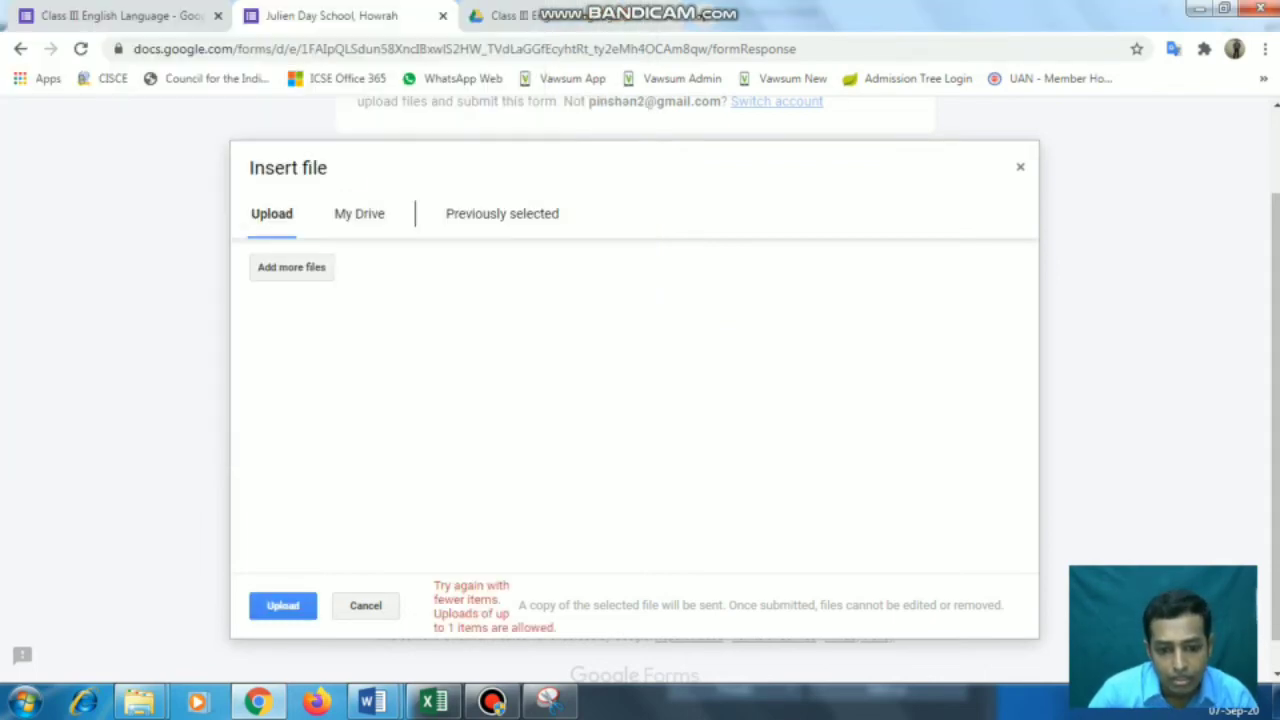
scroll(634, 380, "down", 1)
Close the file panel and reload the preview form, confirming the reload
scroll(640, 400, "up", 2)
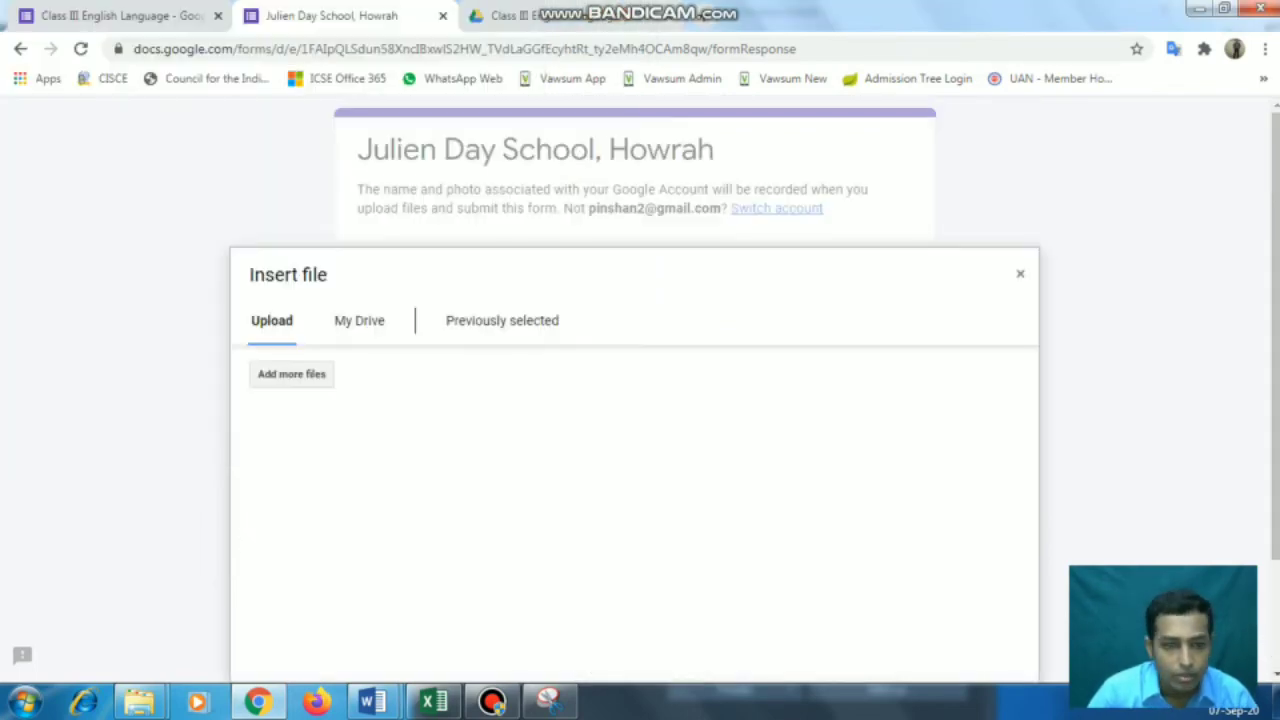
key("Escape")
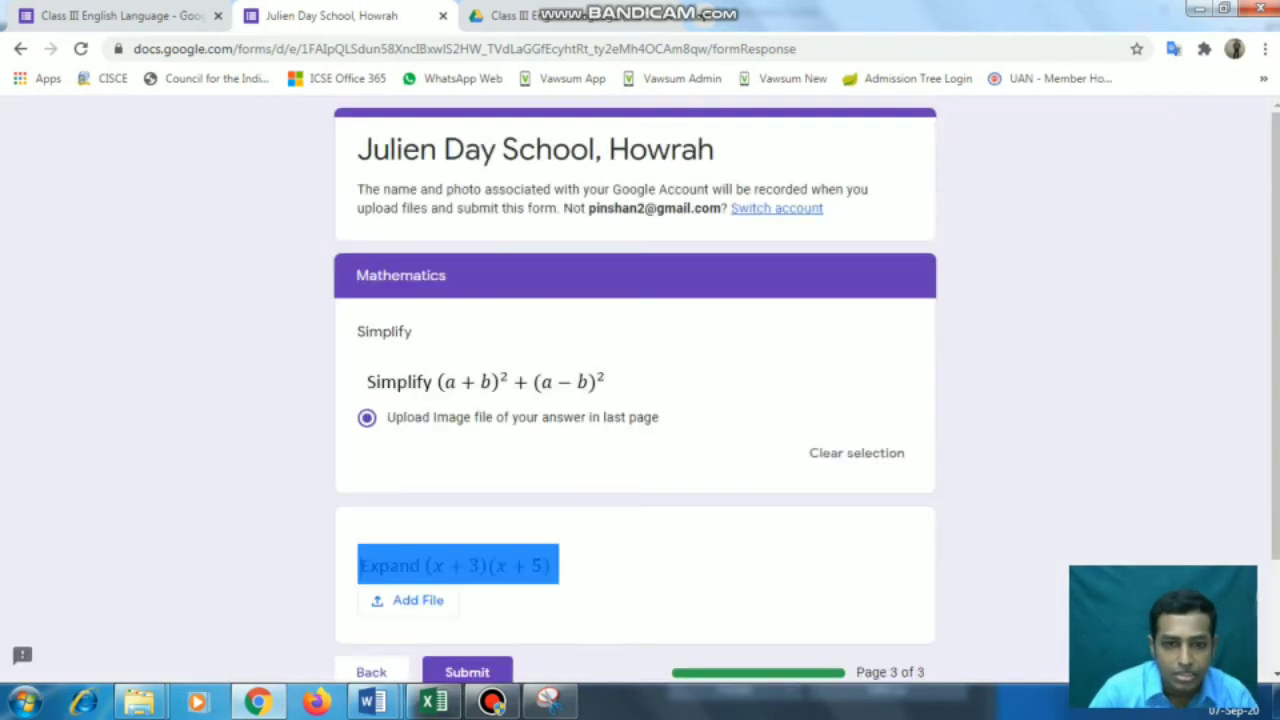
key("F5")
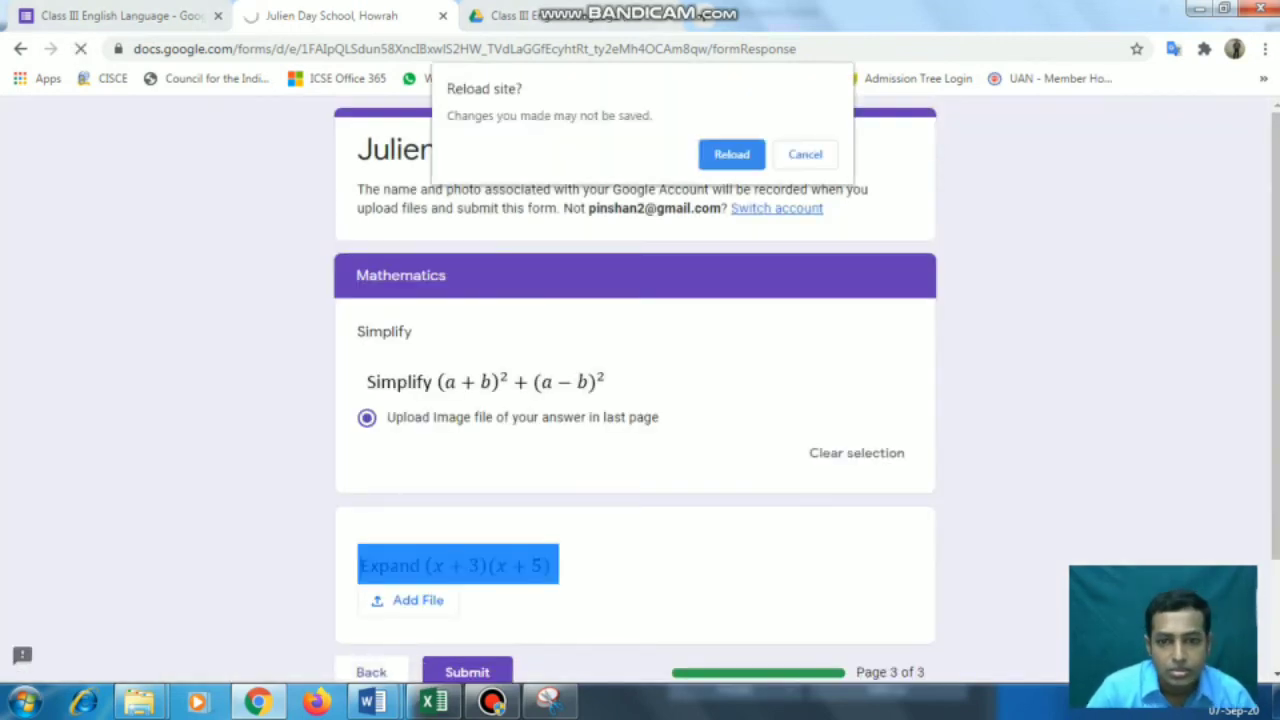
key("Return")
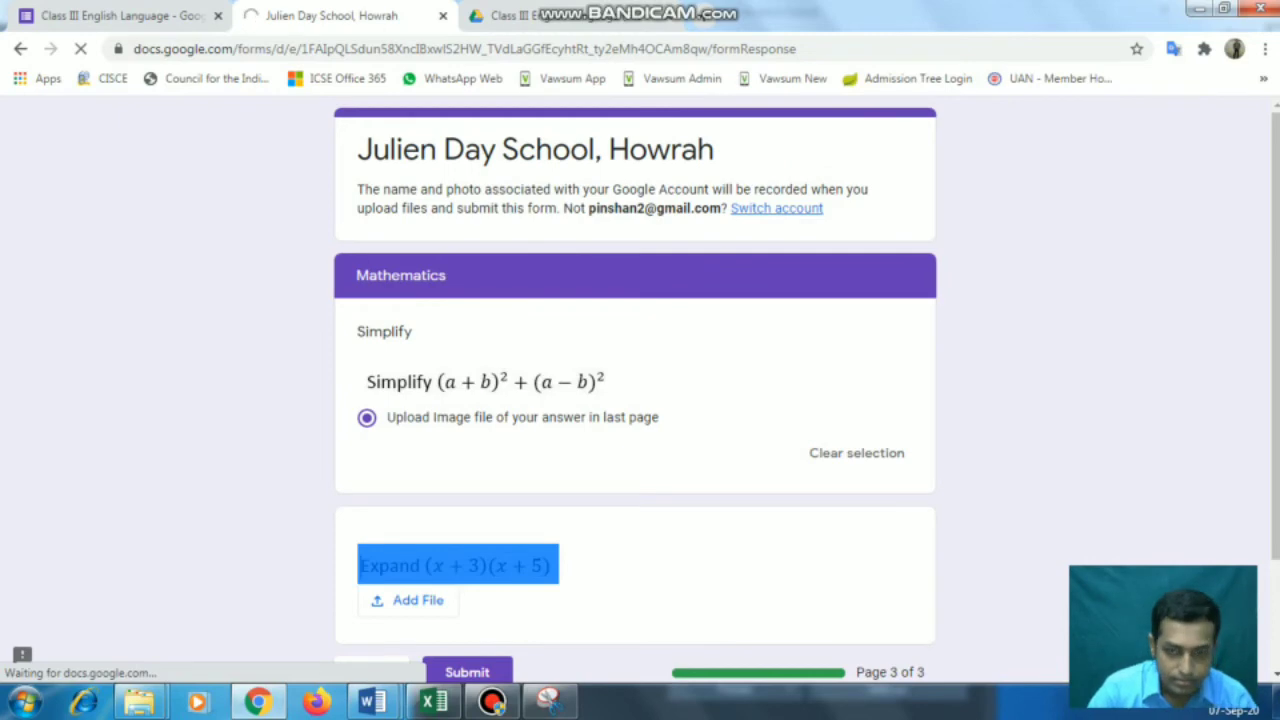
Pick the first answers for the door and target questions, then Simplify's upload-image option
scroll(635, 400, "down", 2)
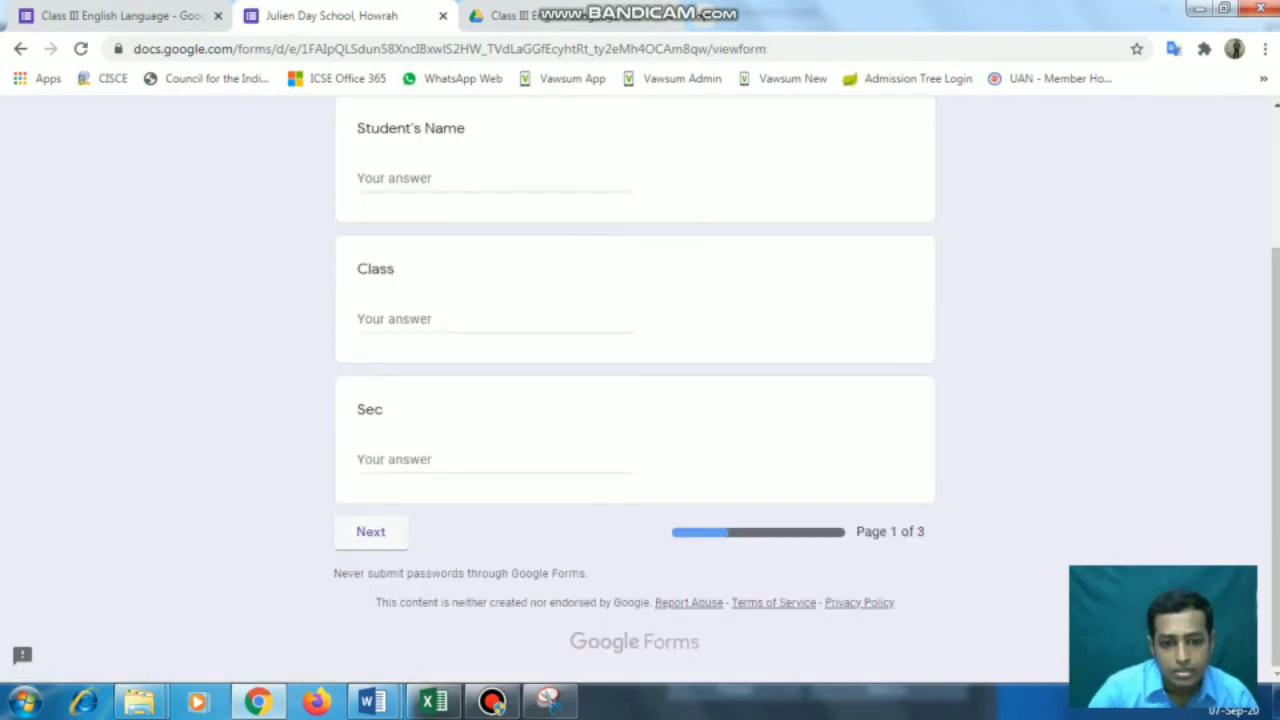
left_click(370, 531)
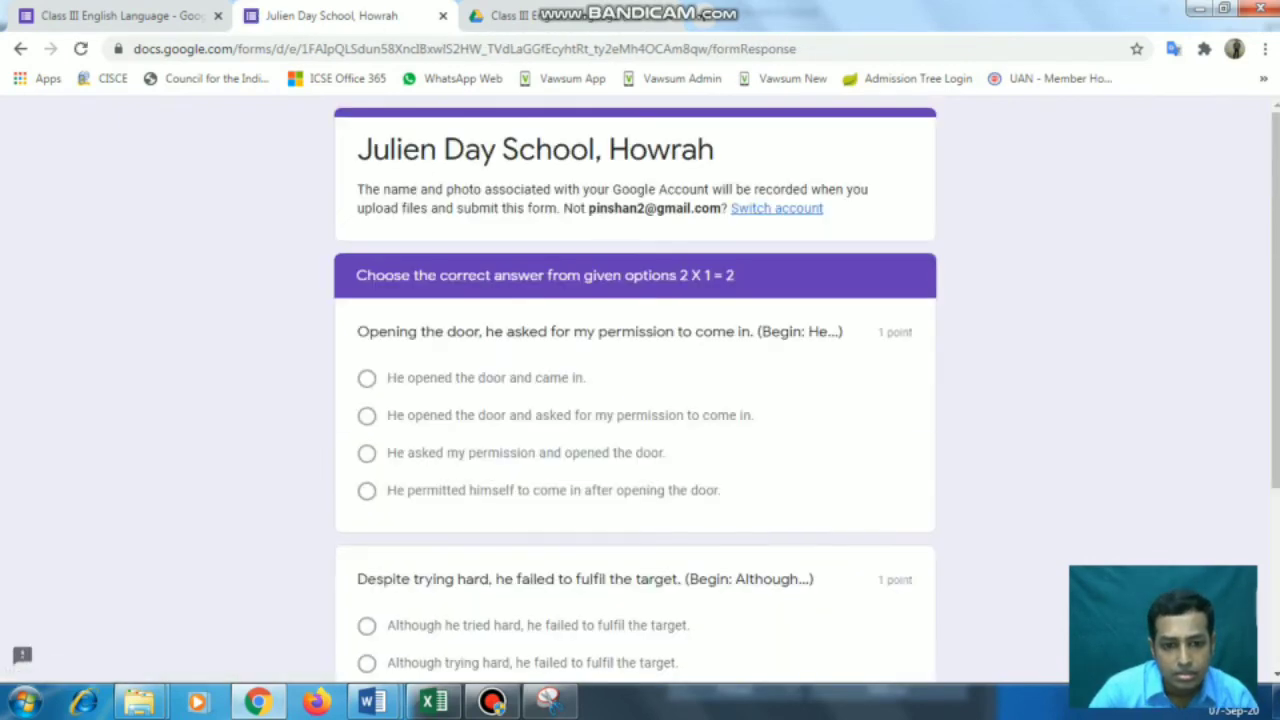
left_click(367, 378)
left_click(366, 658)
scroll(366, 600, "down", 3)
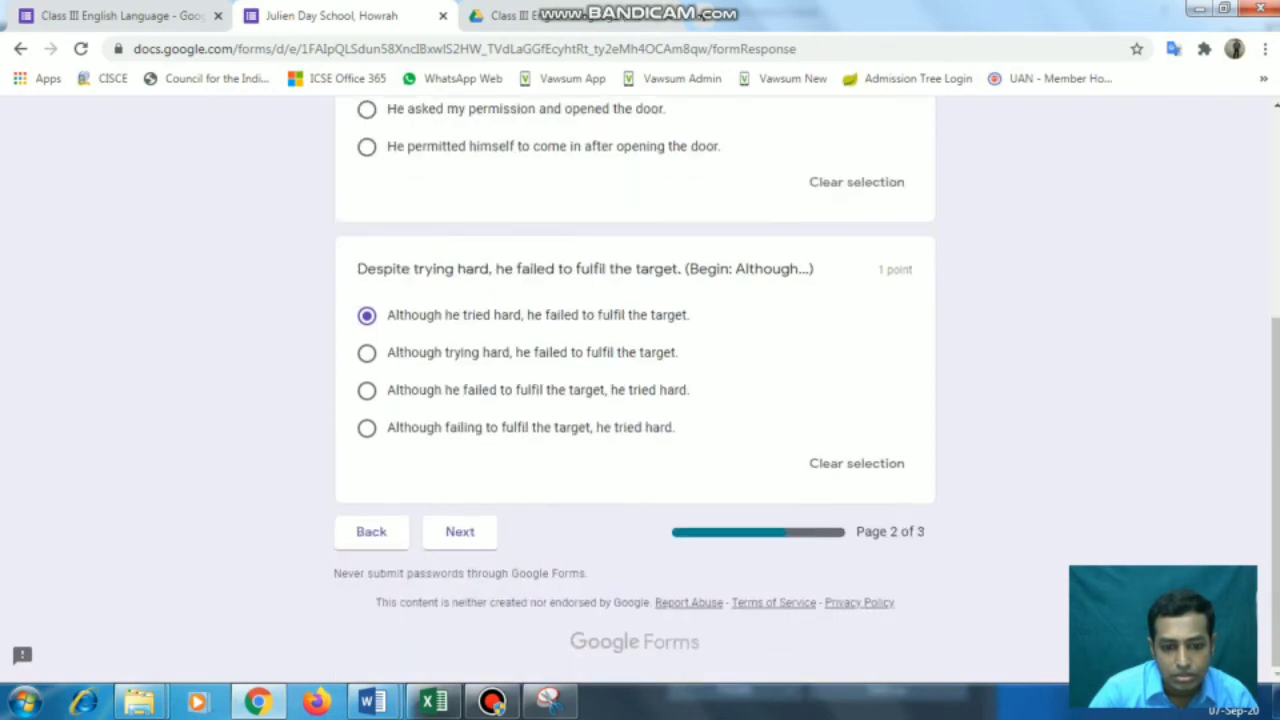
left_click(460, 531)
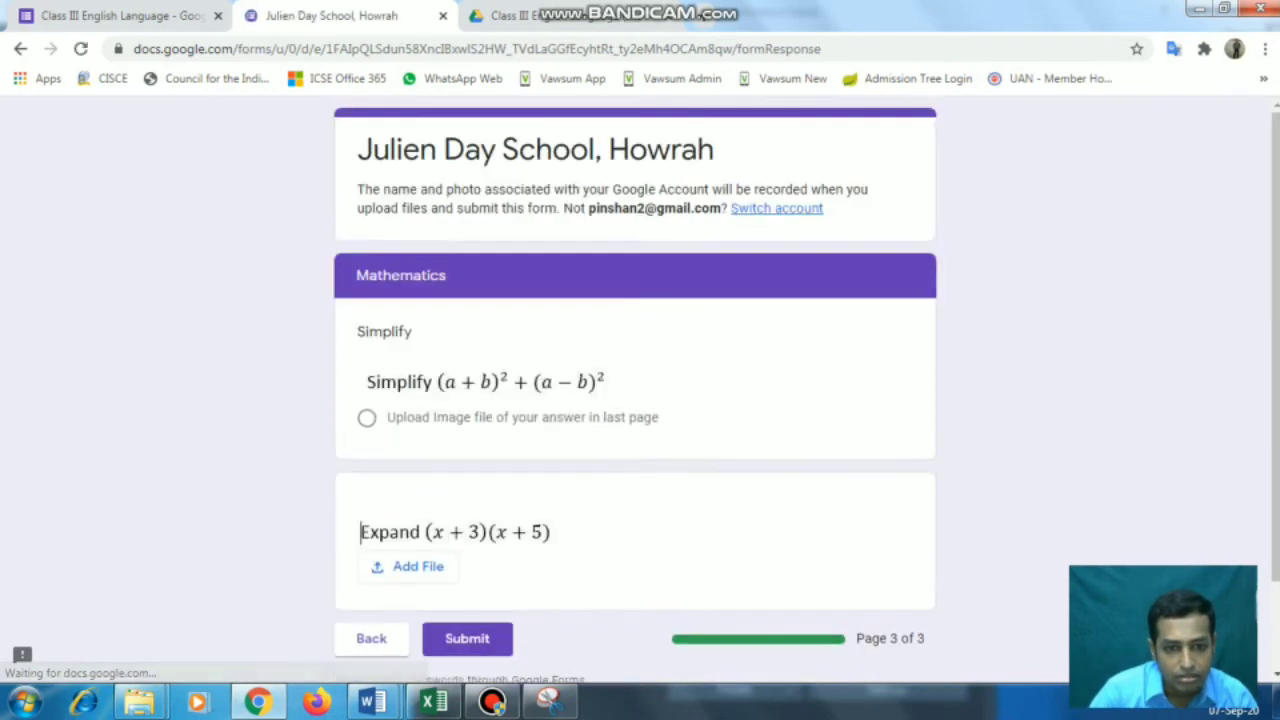
left_click(367, 417)
scroll(361, 558, "down", 2)
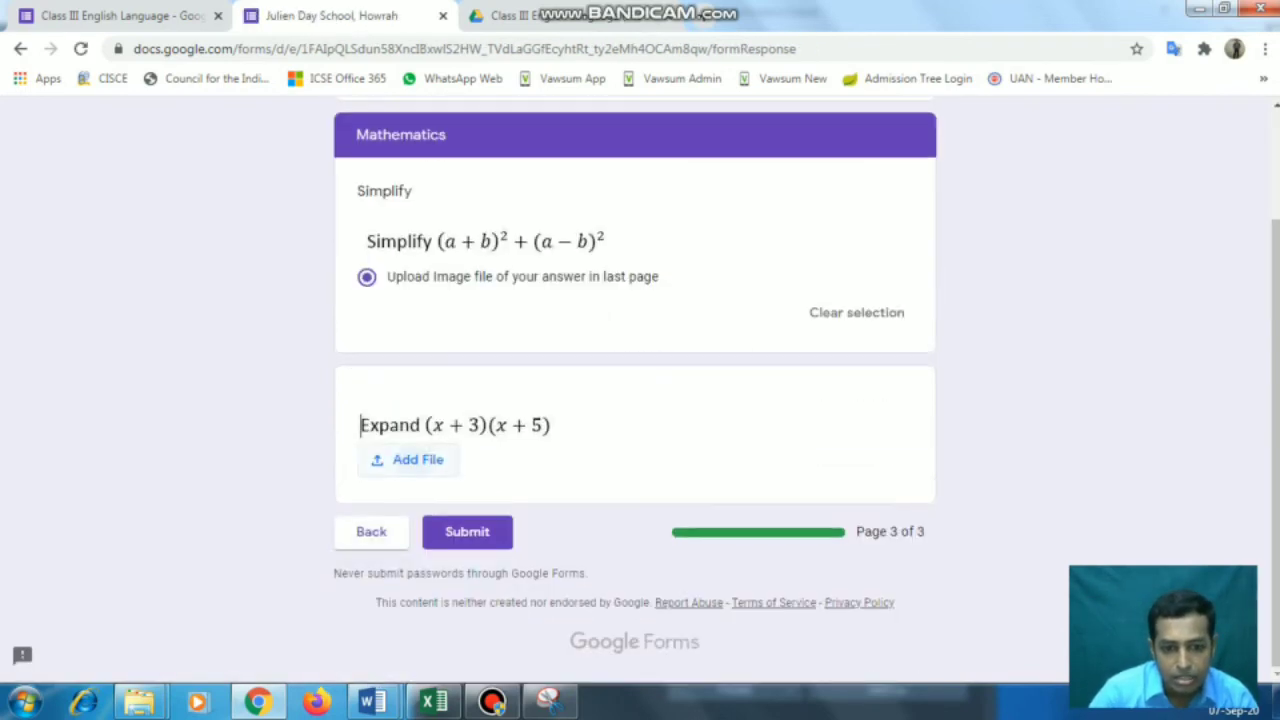
Upload all seven equation images to the Expand question and submit the test response
left_click(415, 457)
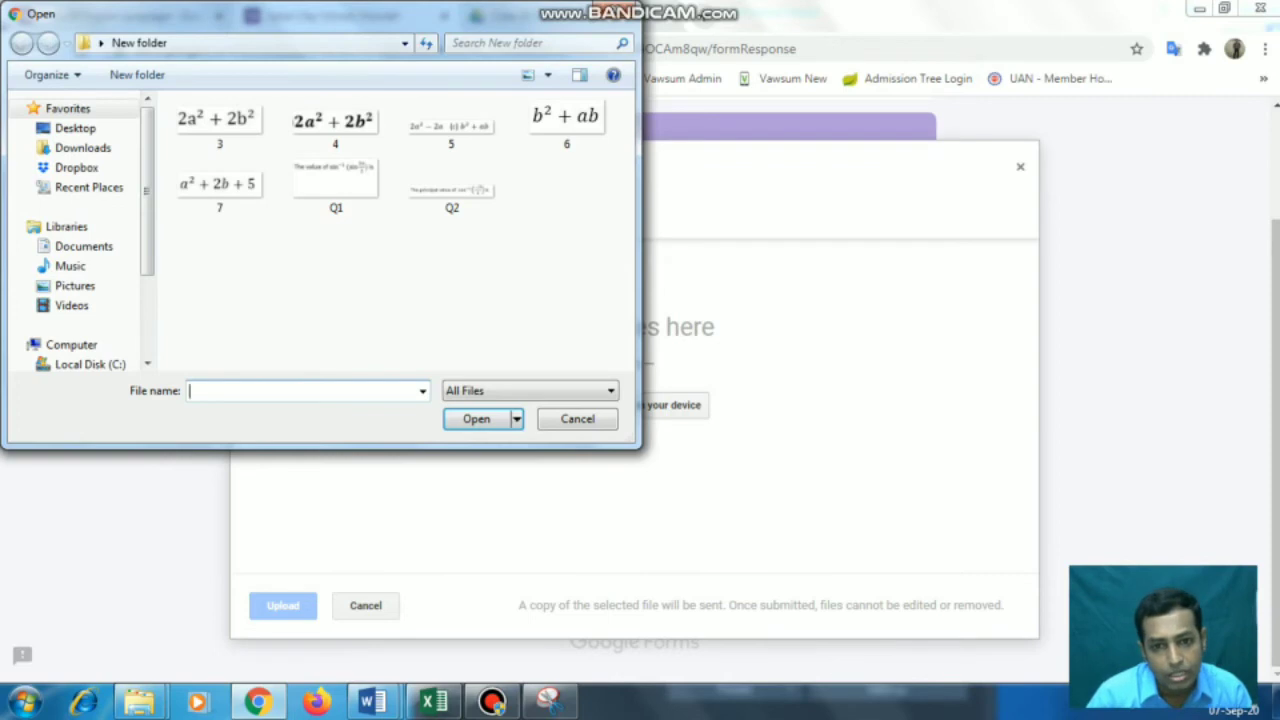
left_click_drag(624, 296, 192, 88)
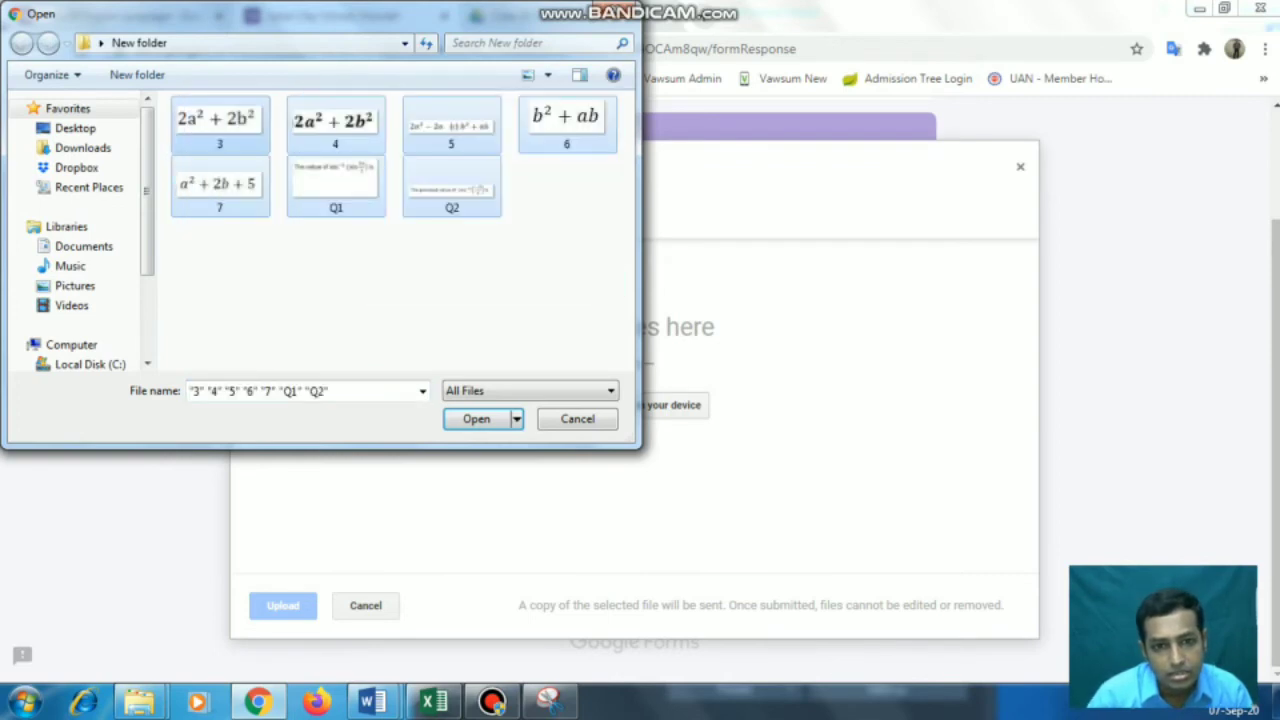
key("Return")
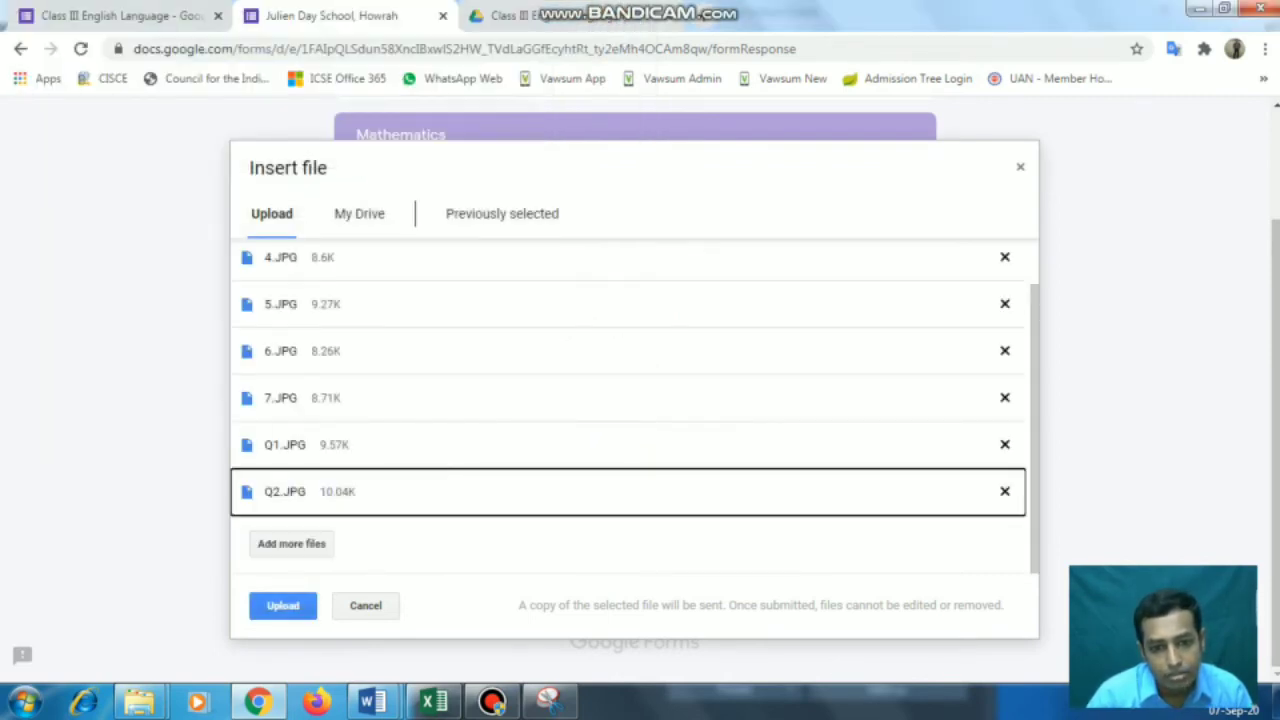
left_click(283, 605)
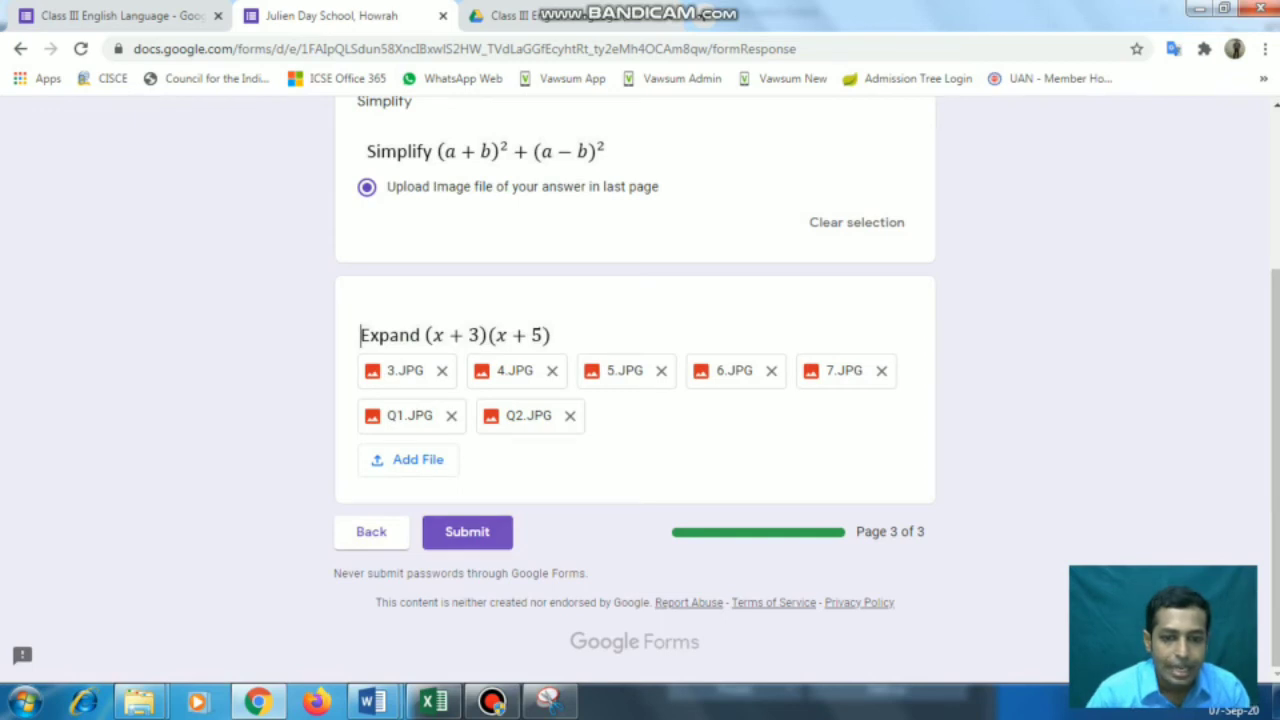
left_click(467, 531)
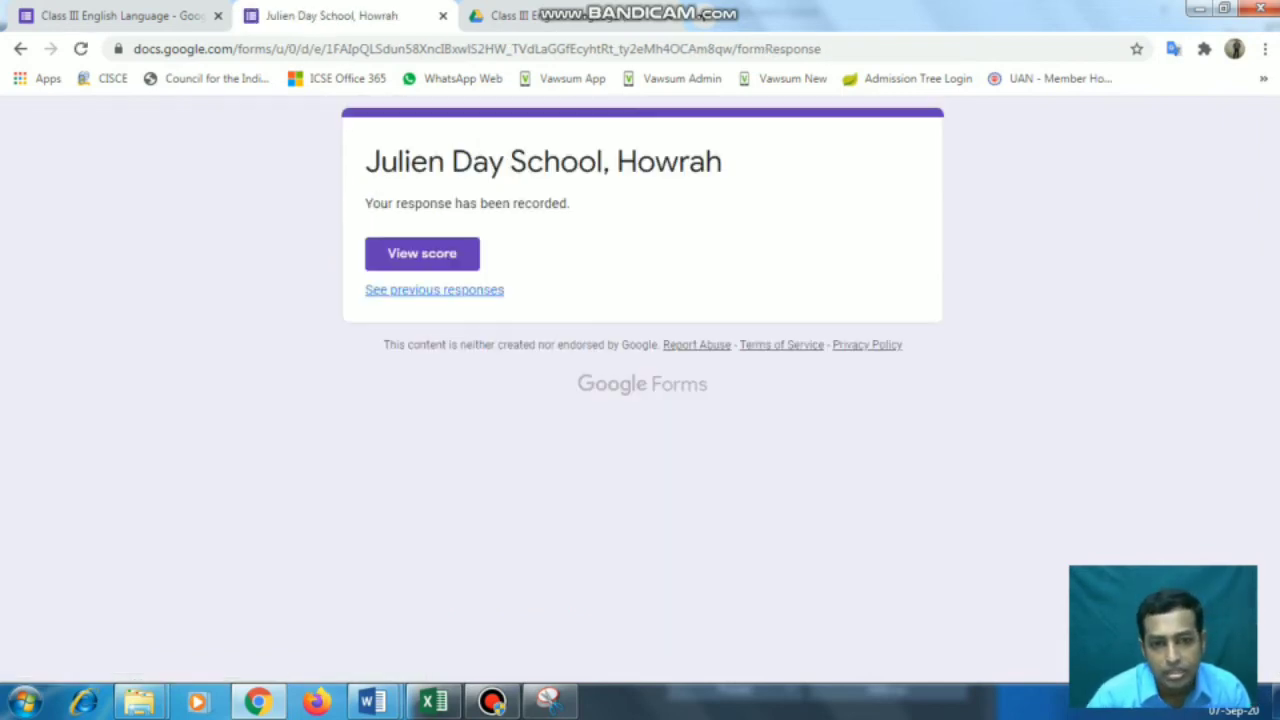
In Drive, open the '(File responses)' subfolder to show the seven uploaded equation JPGs
left_click(510, 15)
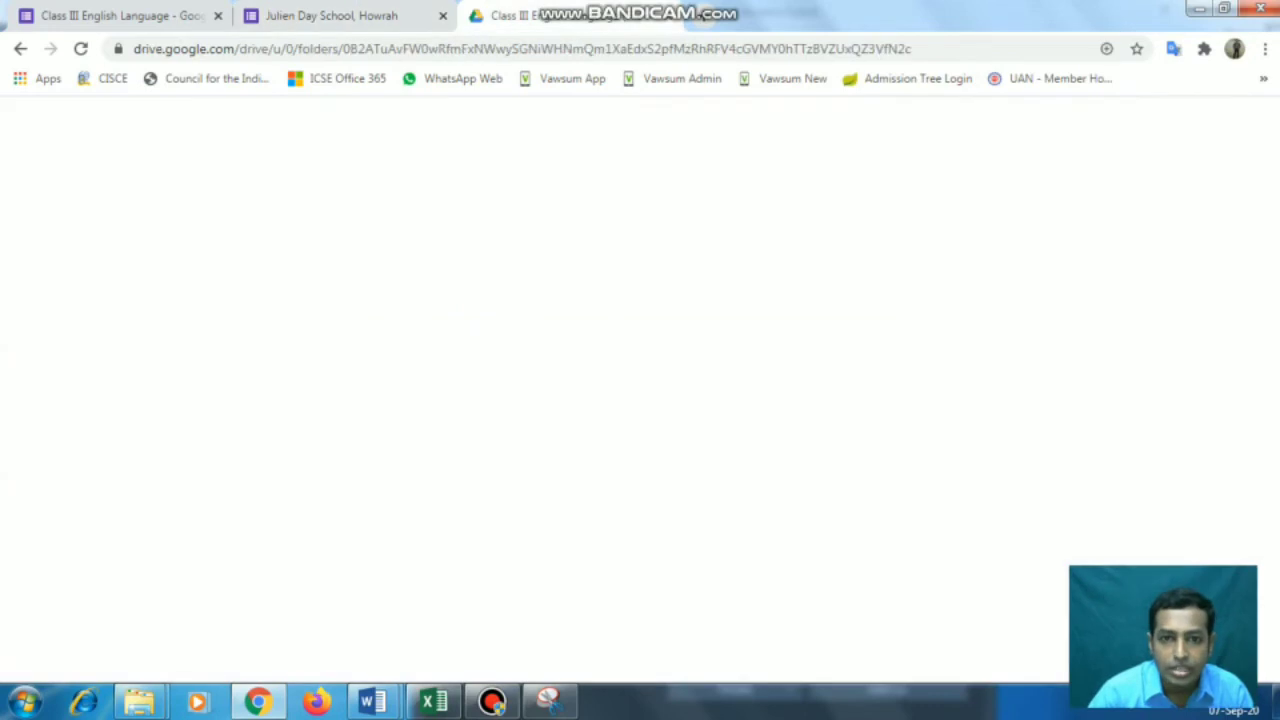
key("Escape")
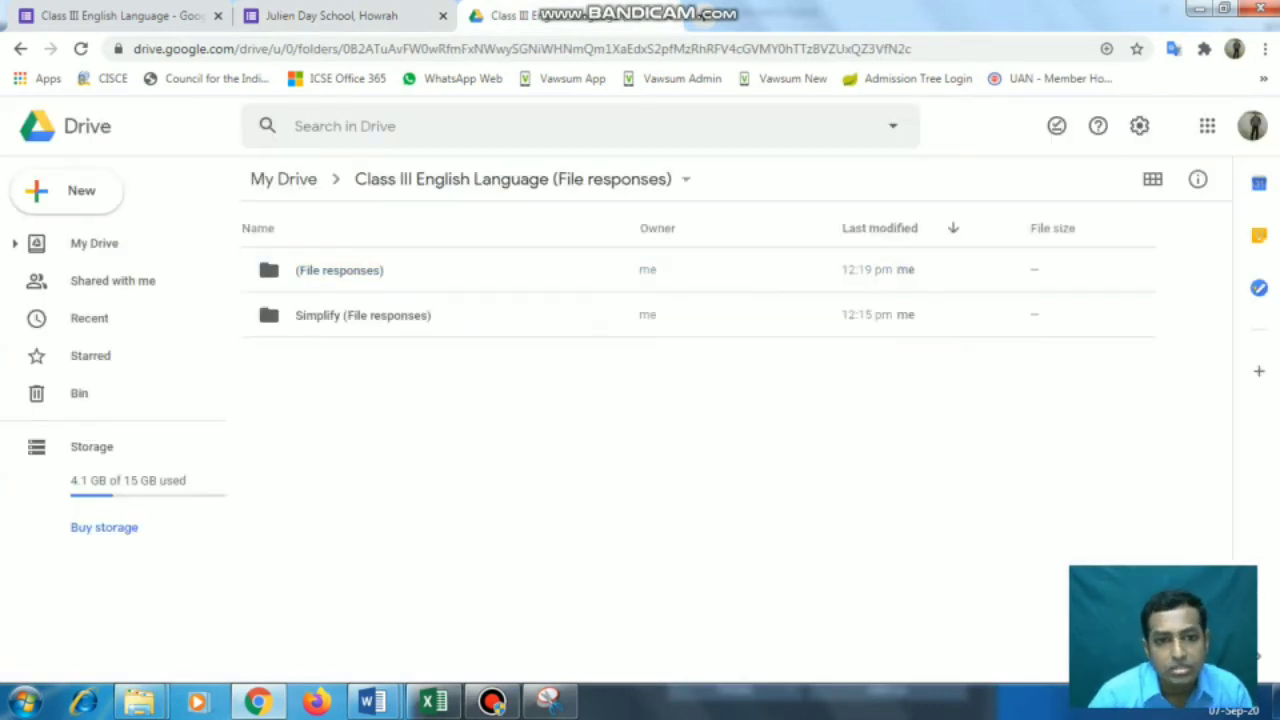
left_click(339, 270)
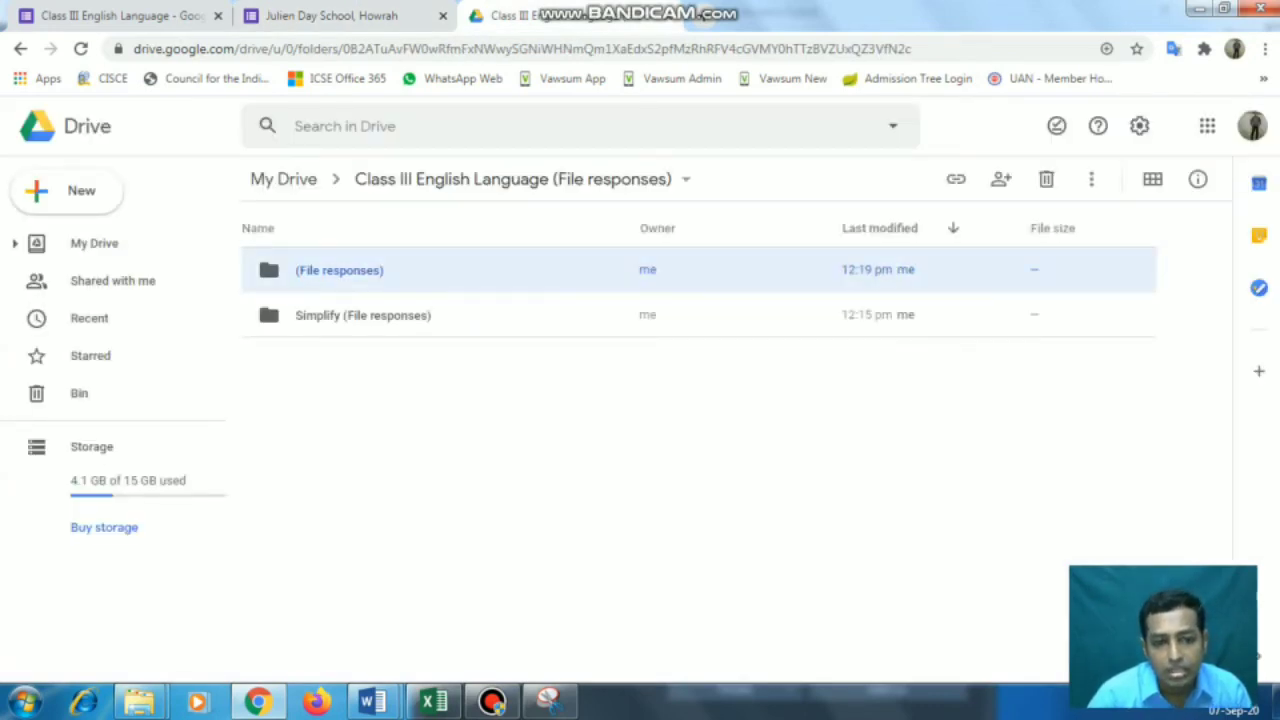
key("Escape")
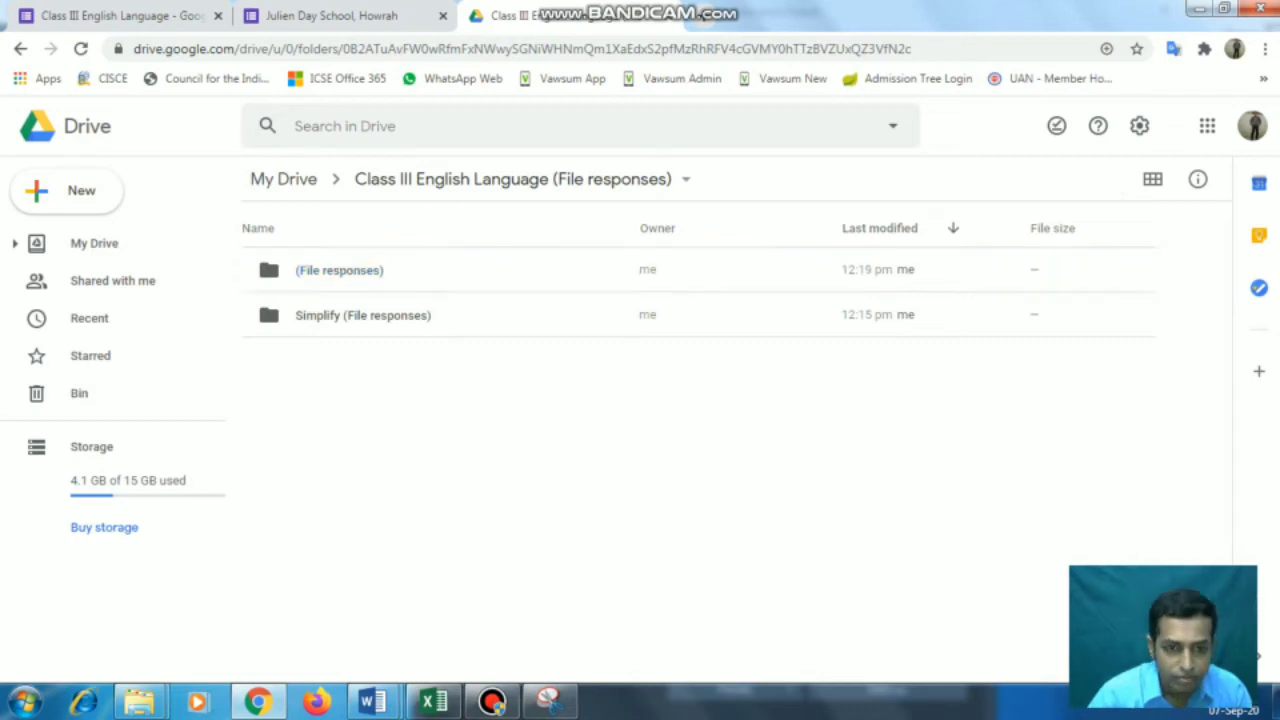
double_click(339, 270)
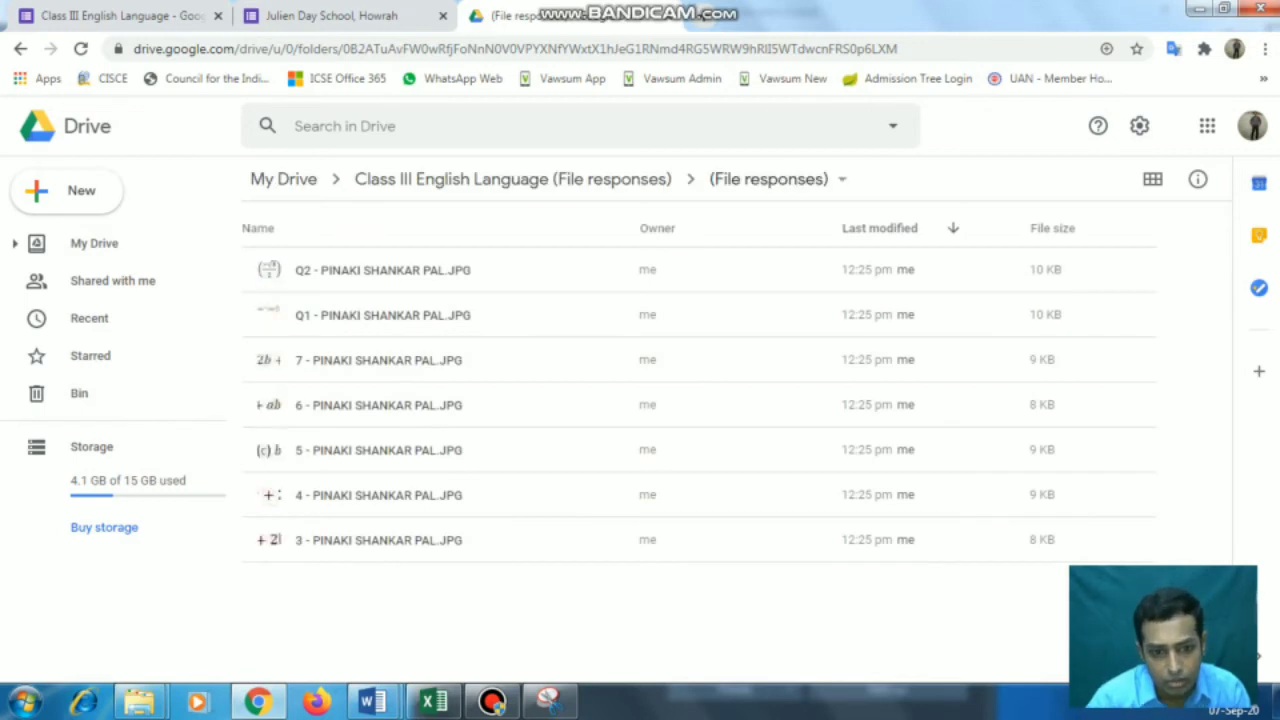
left_click(379, 540)
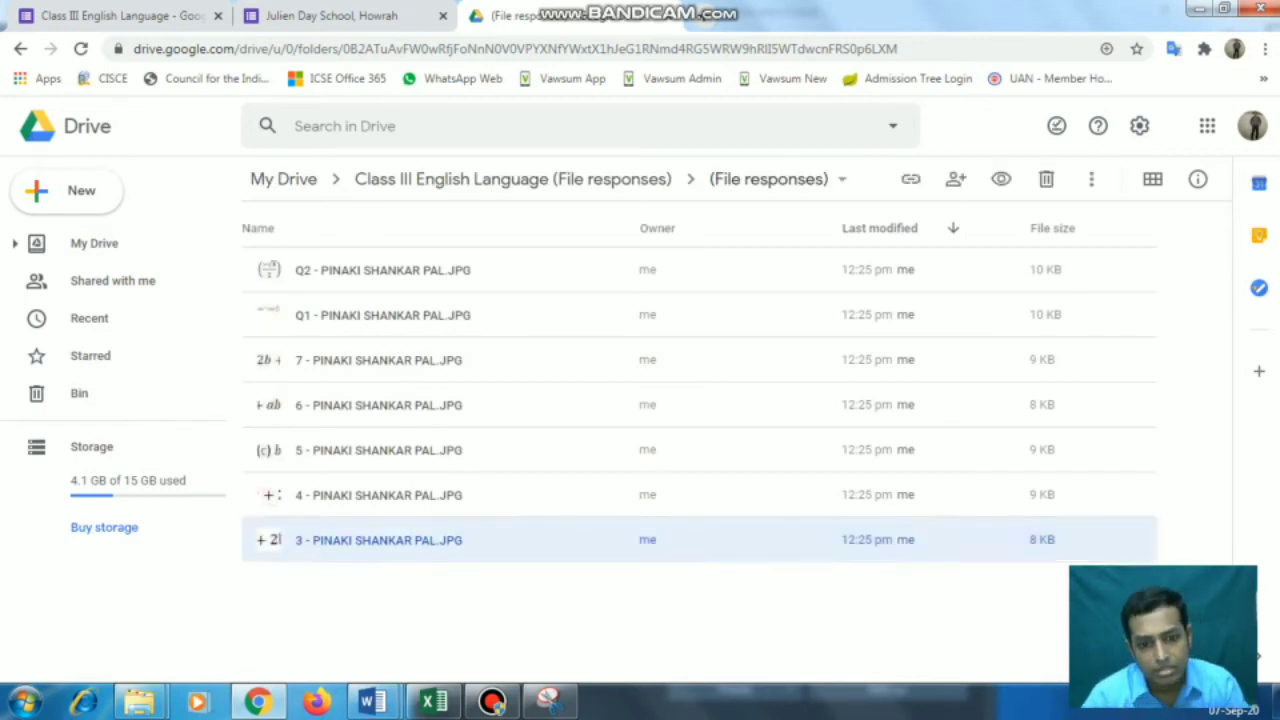
key("Escape")
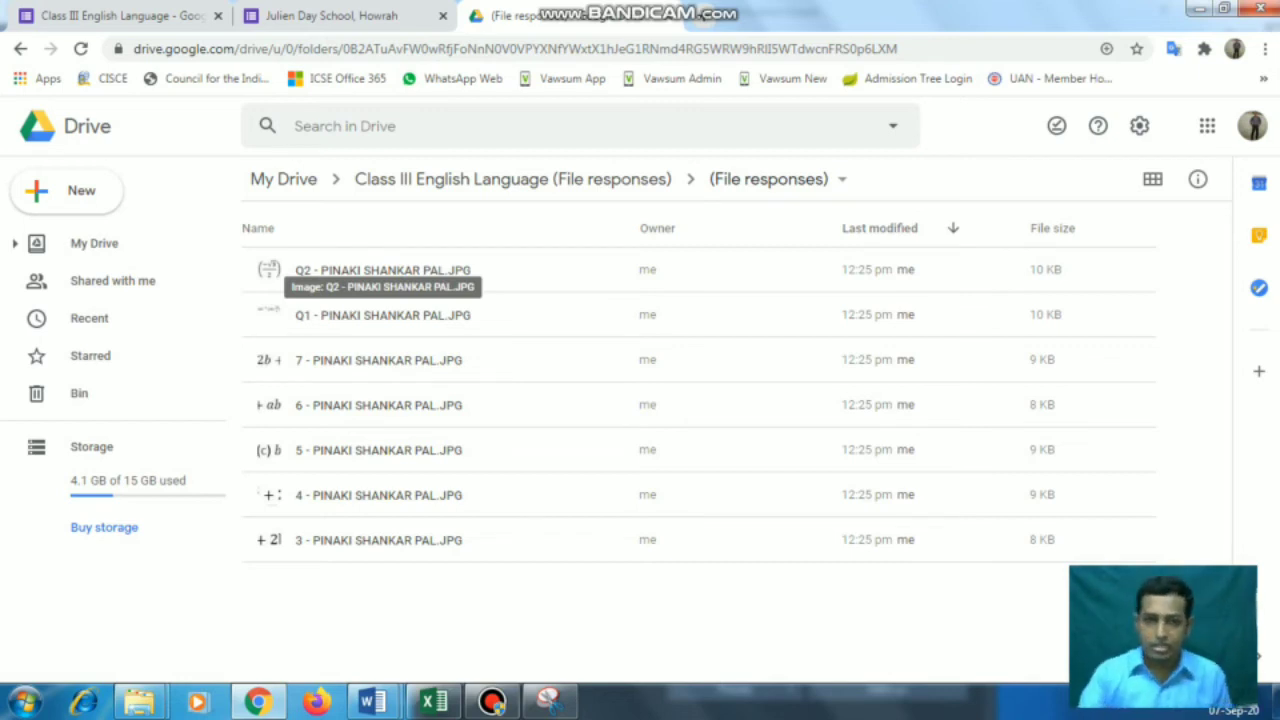
View the submitted response's score and review its graded answers totalling 1/2 points
left_click(331, 15)
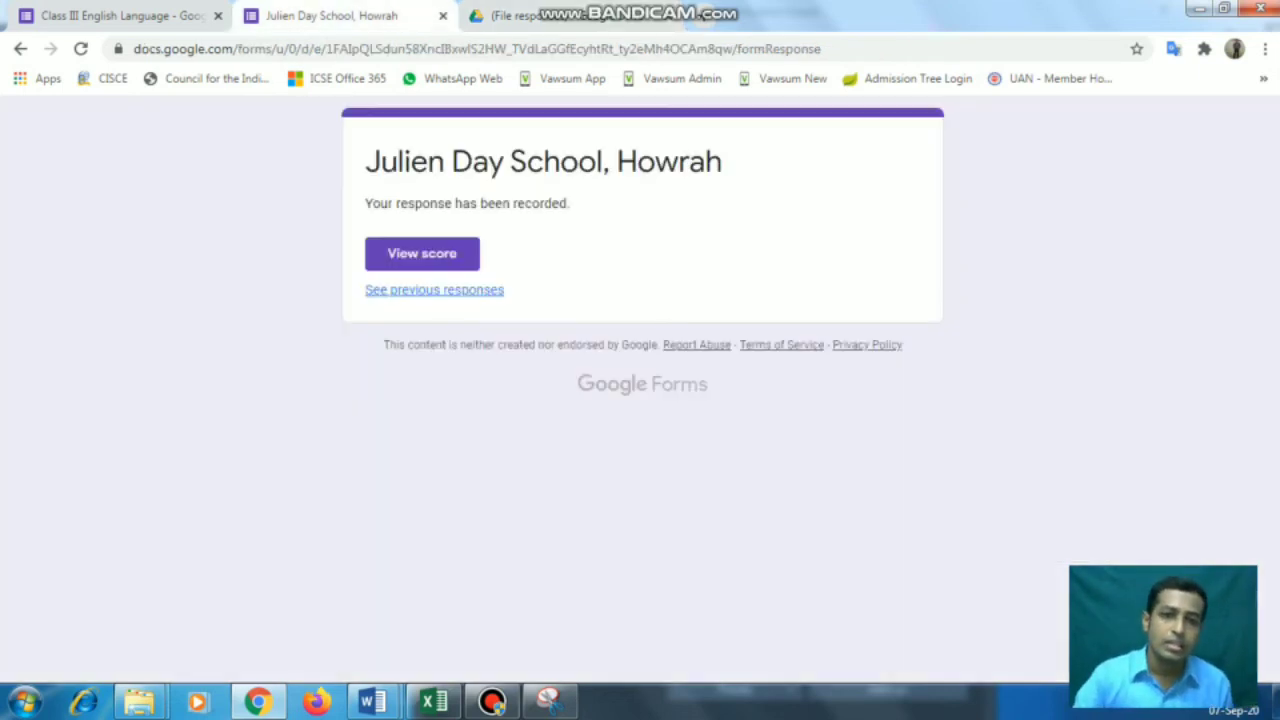
left_click(422, 253)
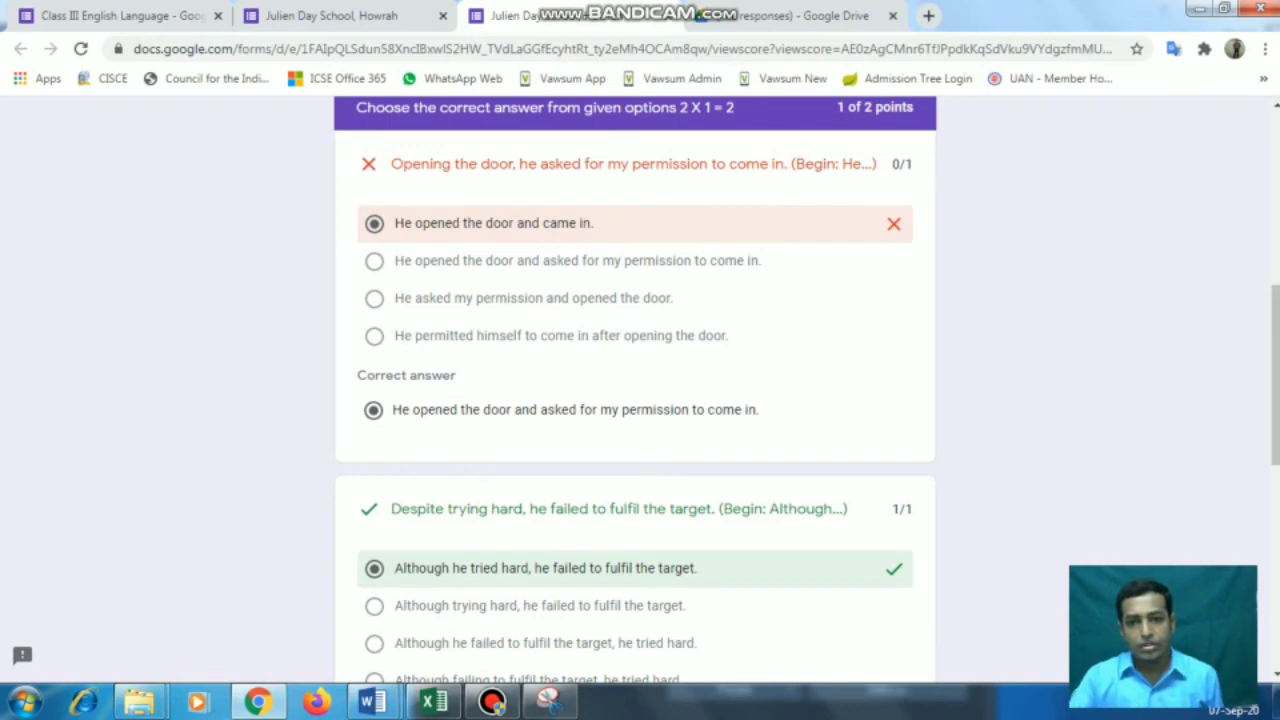
scroll(635, 390, "up", 5)
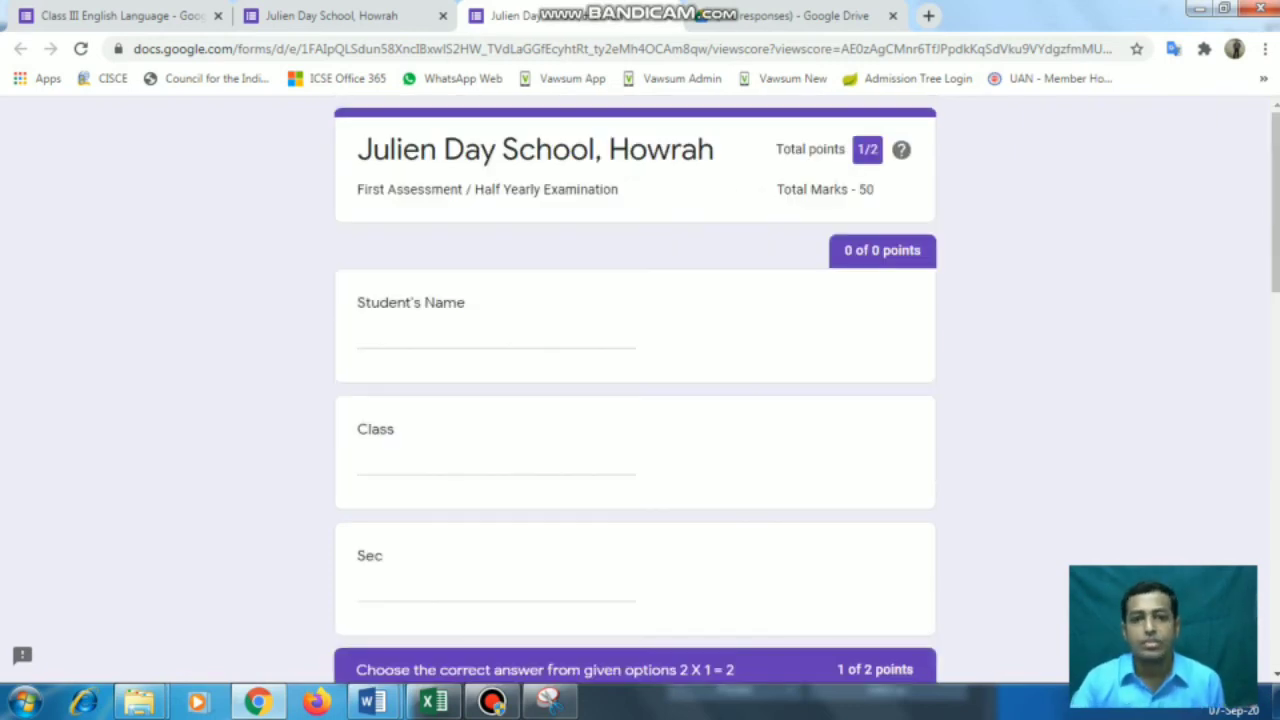
scroll(635, 390, "down", 1)
scroll(635, 390, "up", 1)
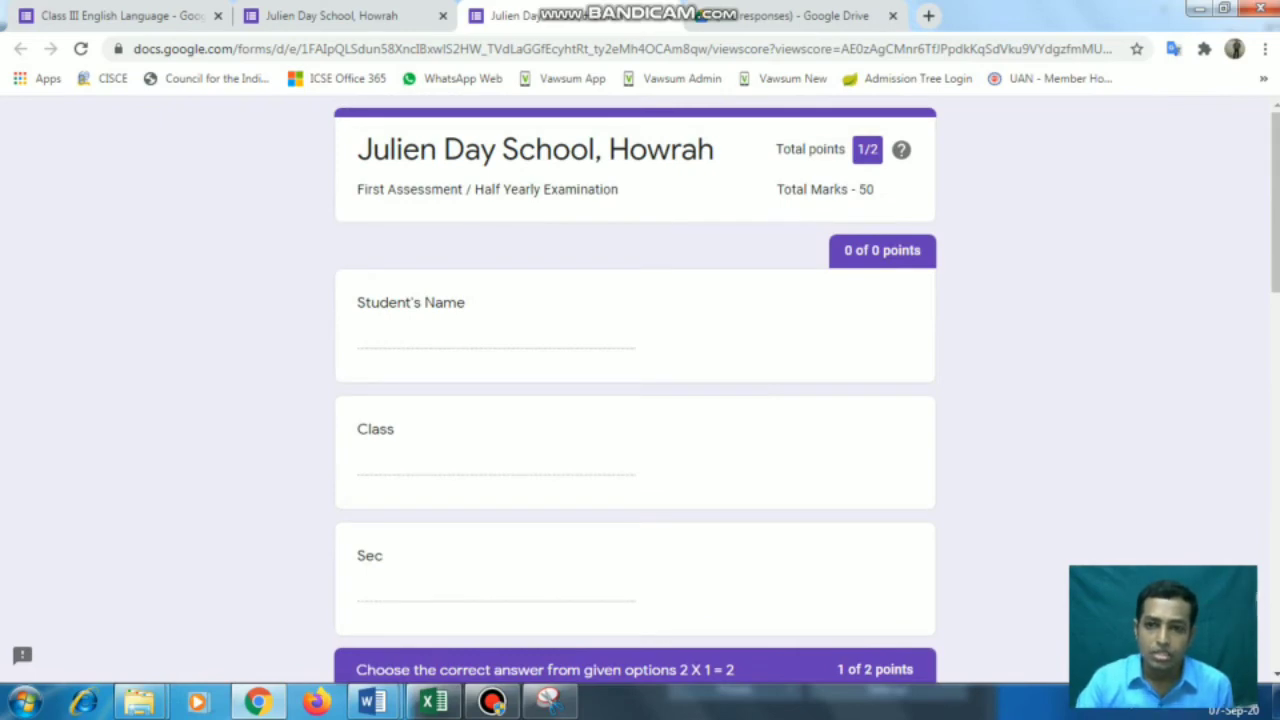
scroll(635, 390, "down", 5)
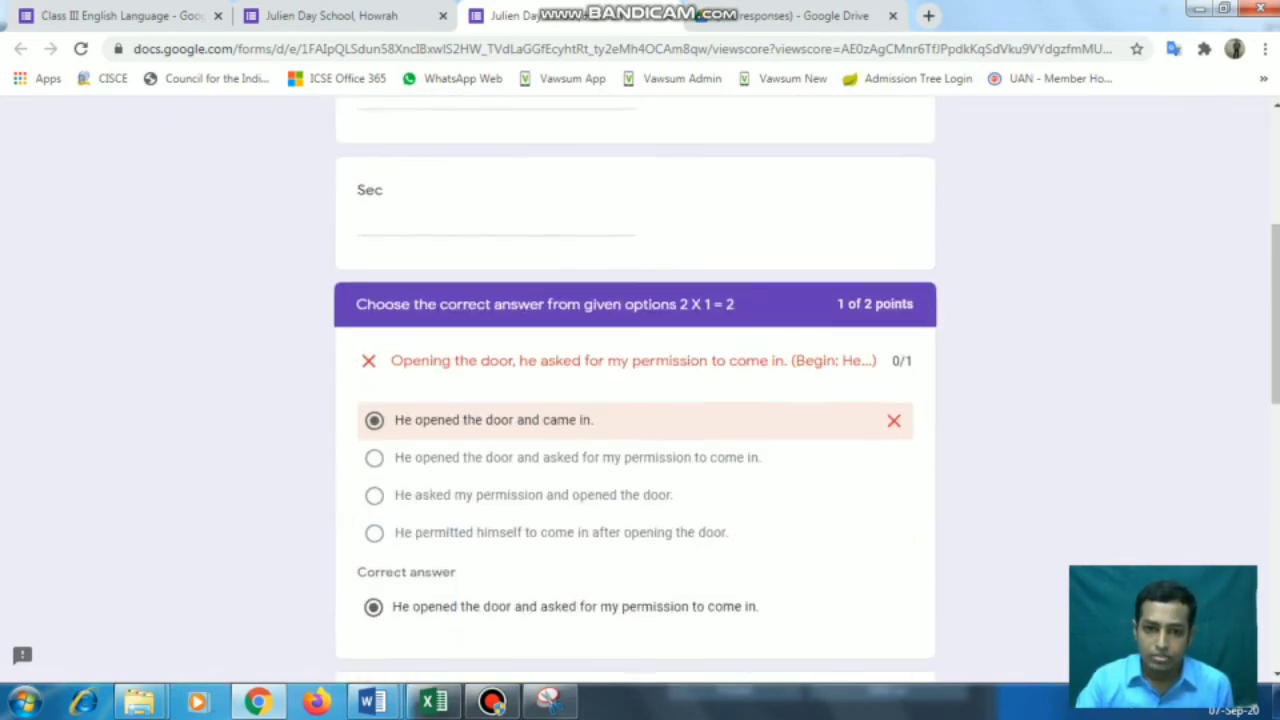
scroll(635, 390, "down", 3)
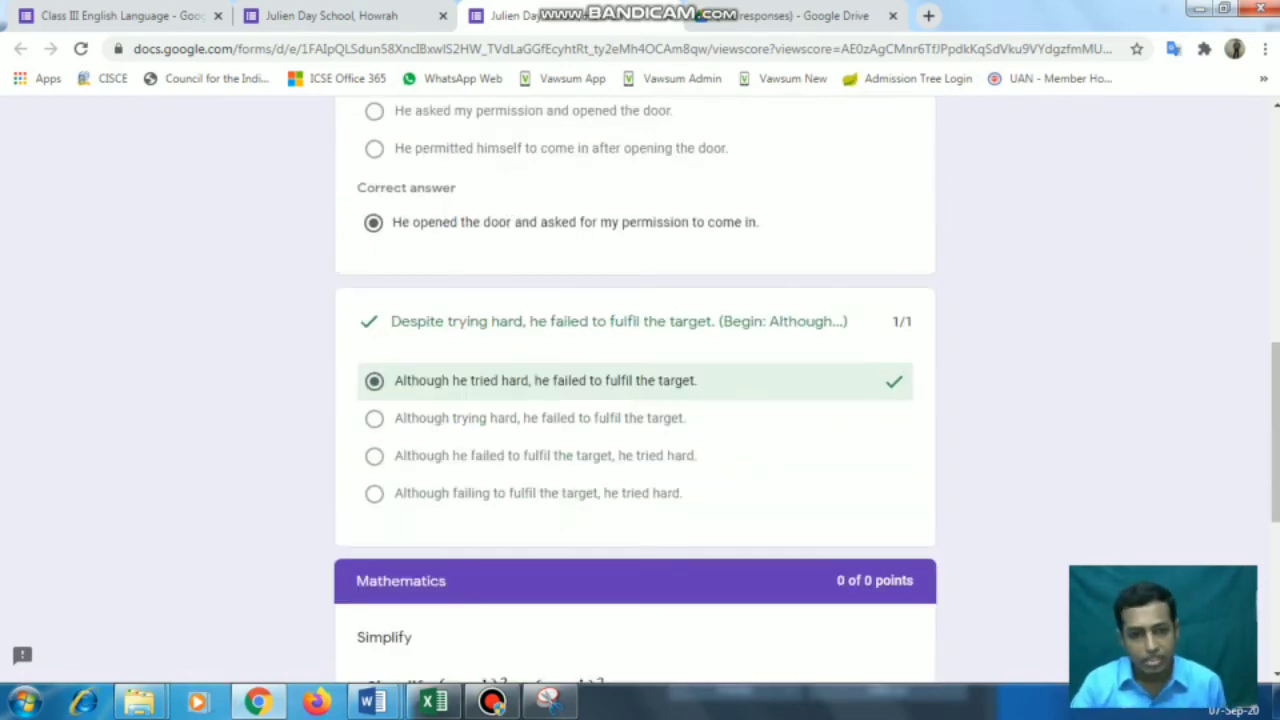
scroll(635, 390, "up", 2)
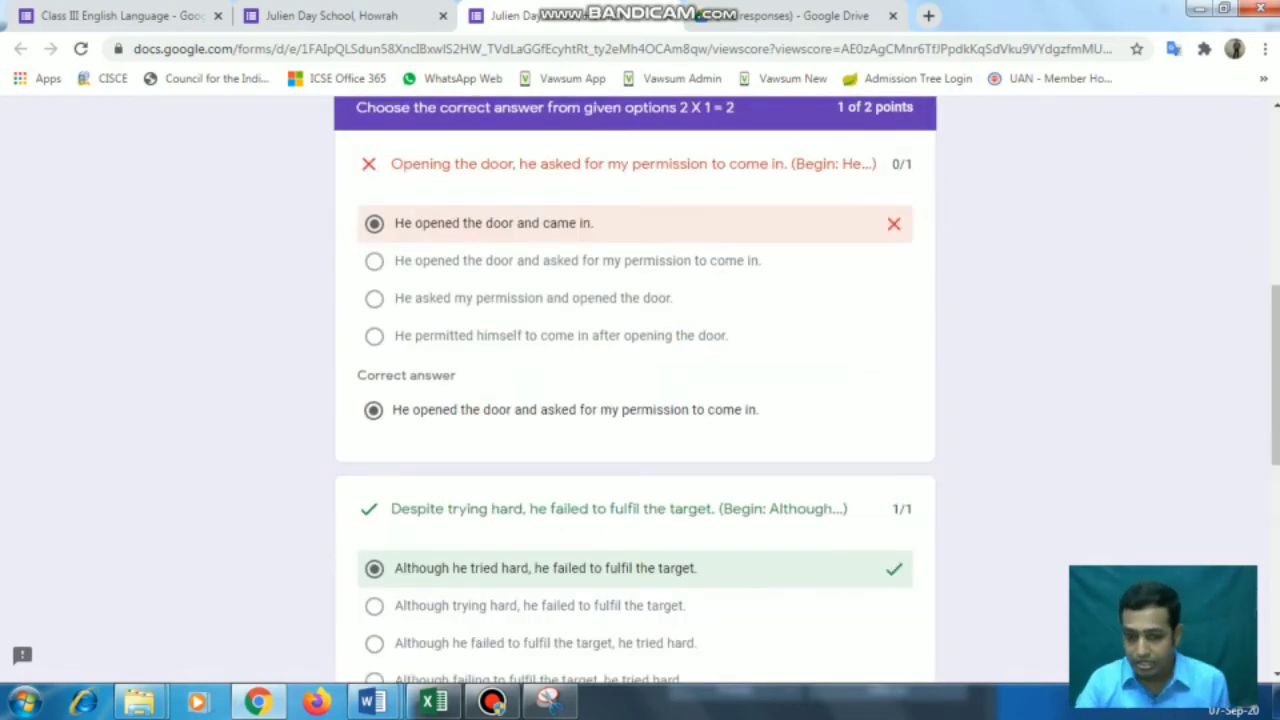
scroll(361, 485, "down", 6)
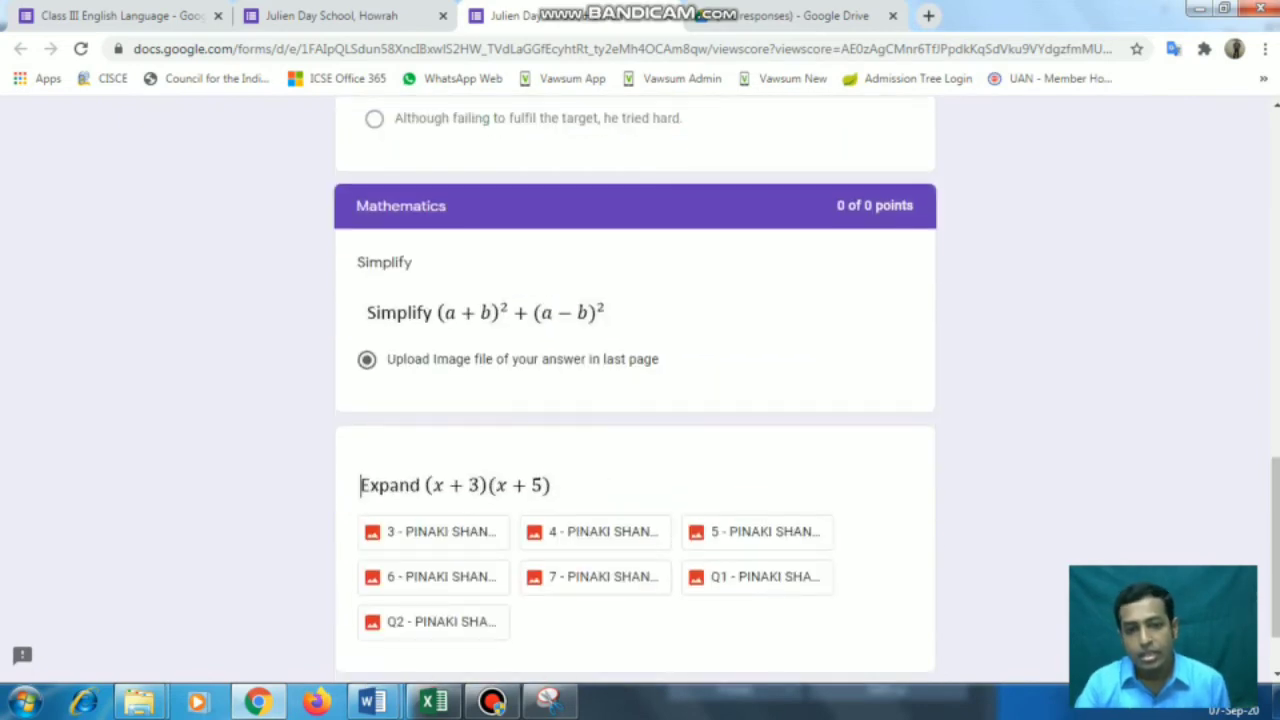
scroll(635, 390, "down", 2)
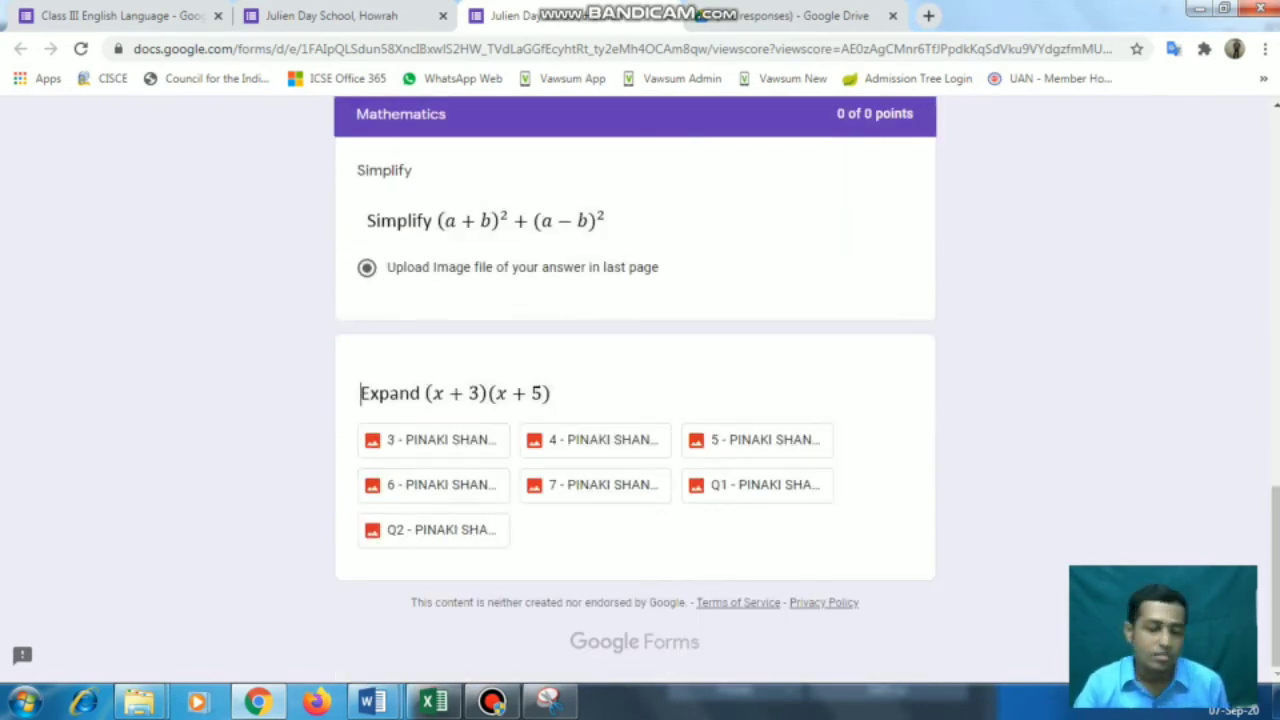
scroll(361, 393, "up", 1)
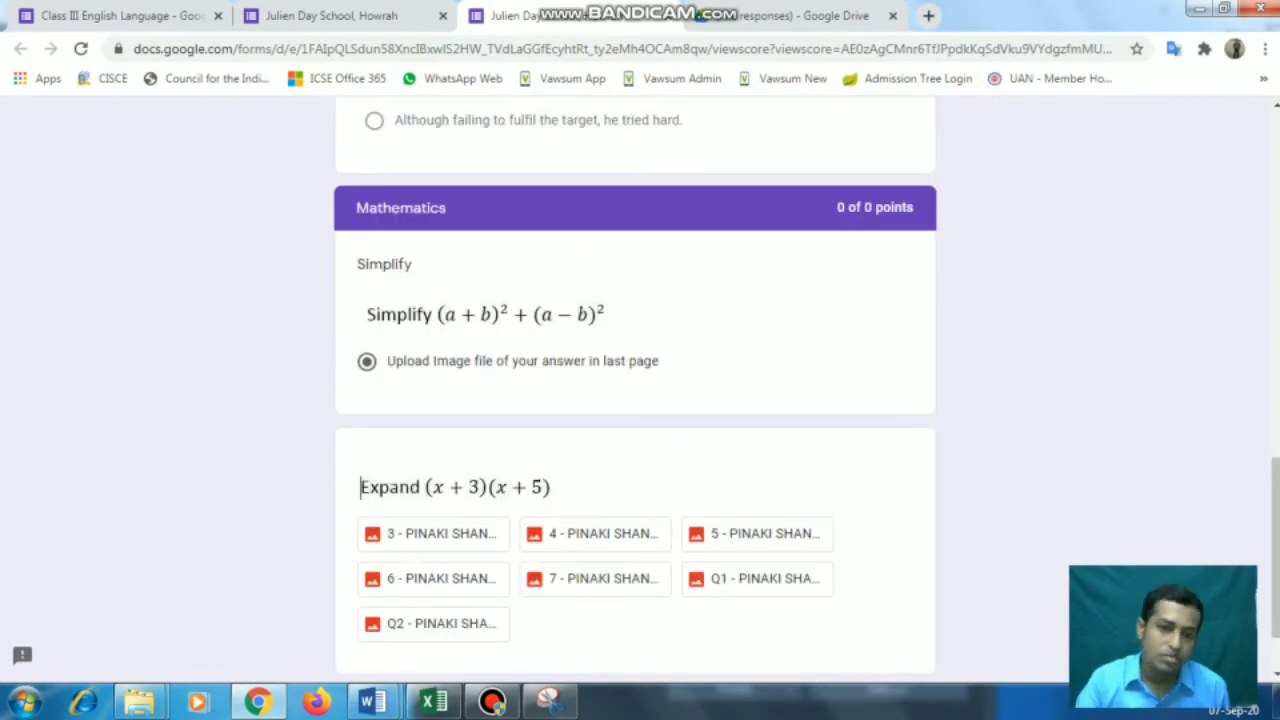
scroll(361, 487, "up", 20)
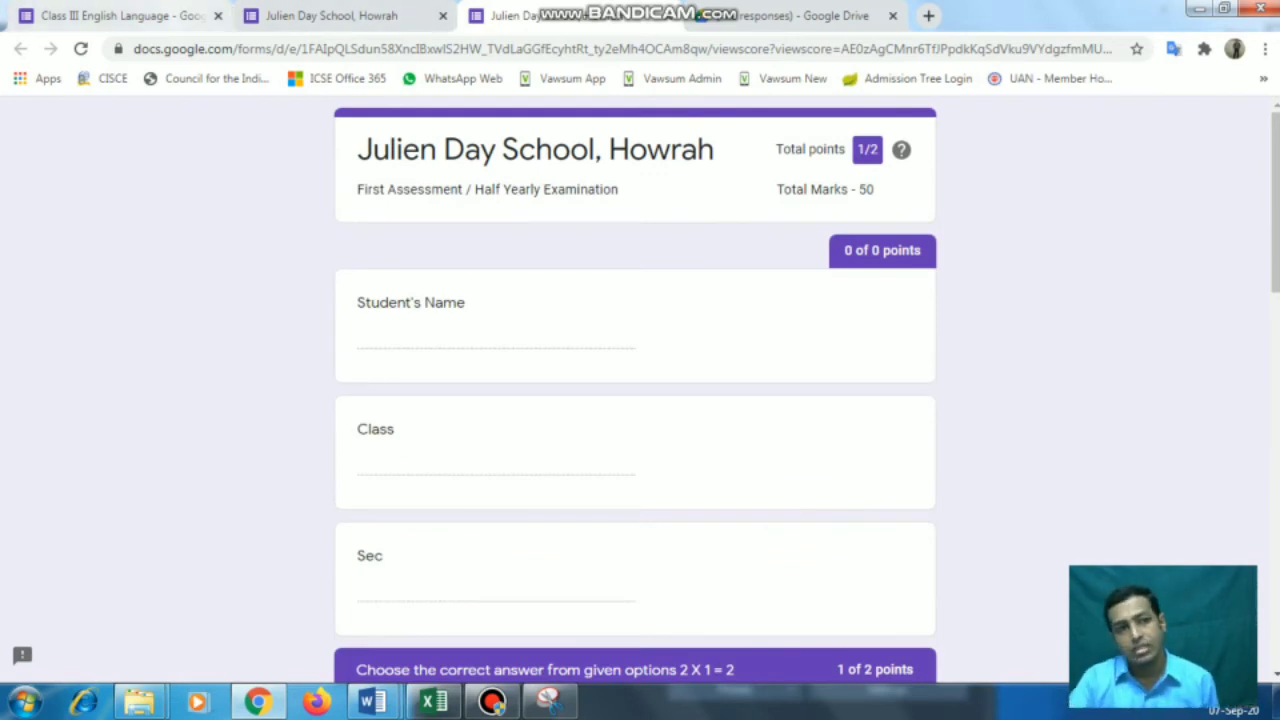
Set the quiz's Release mark to 'Later, after manual review' and save the settings
left_click(120, 15)
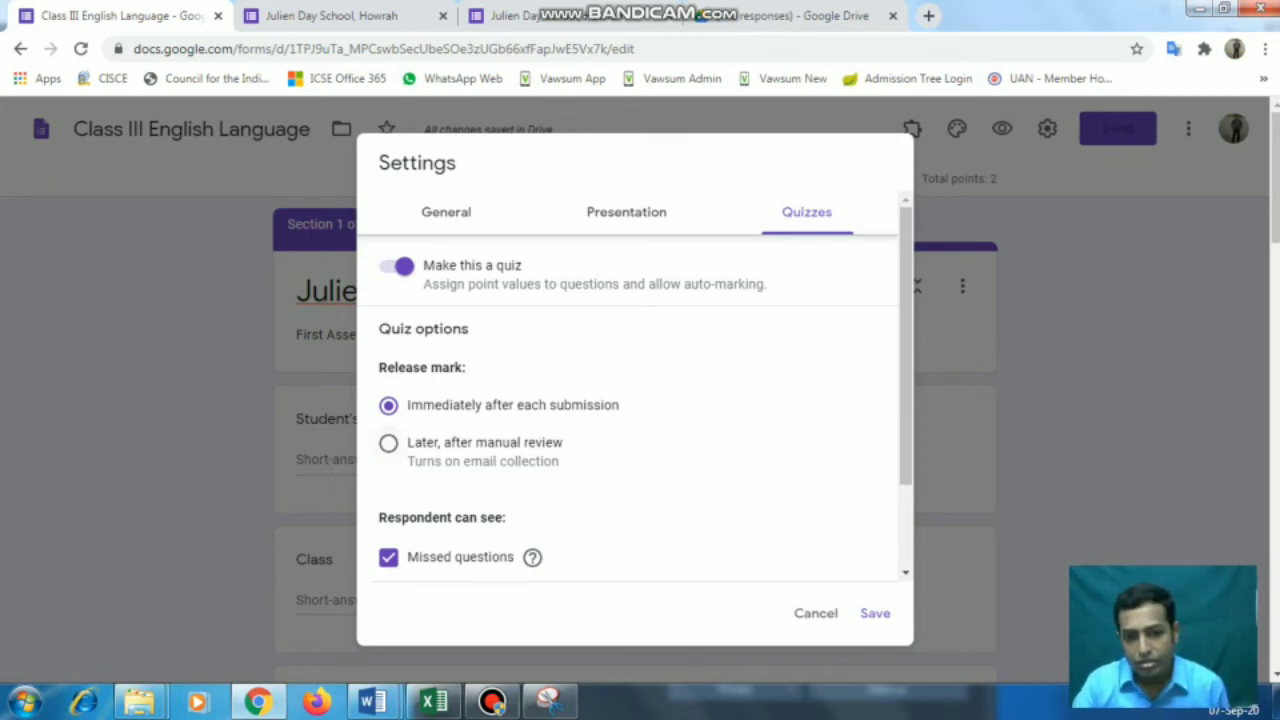
left_click(388, 442)
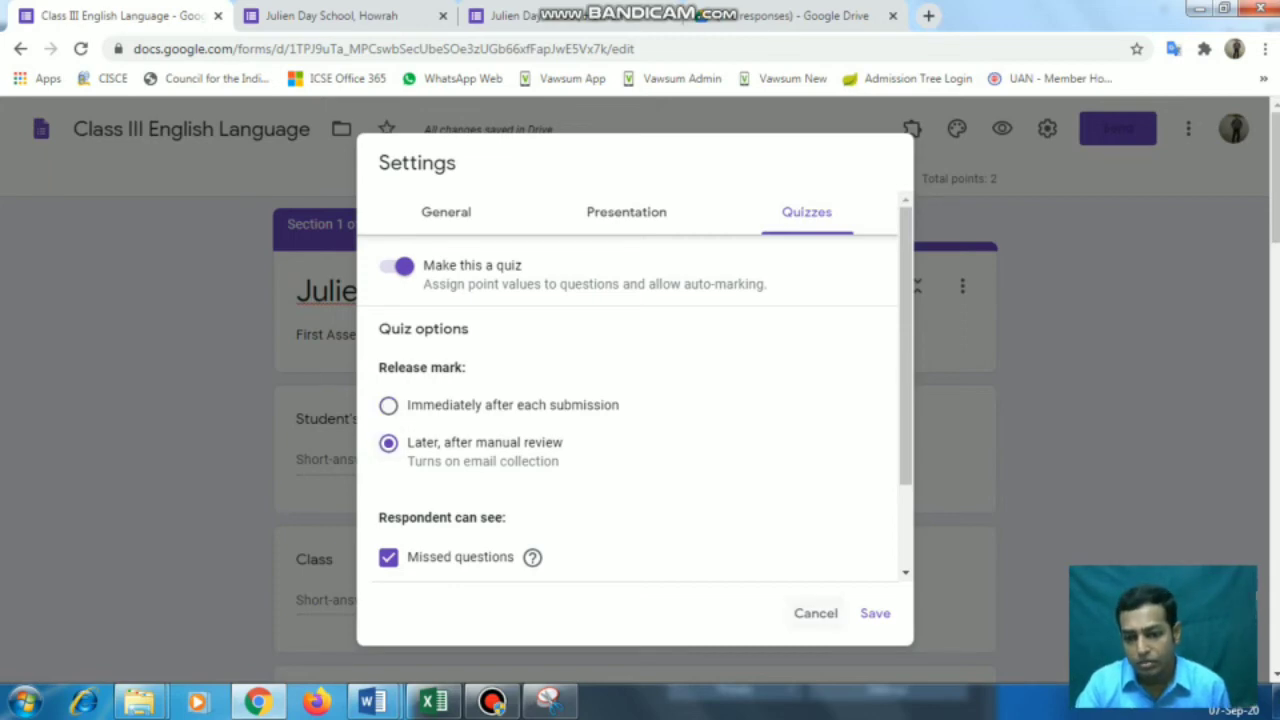
left_click(875, 613)
left_click(600, 15)
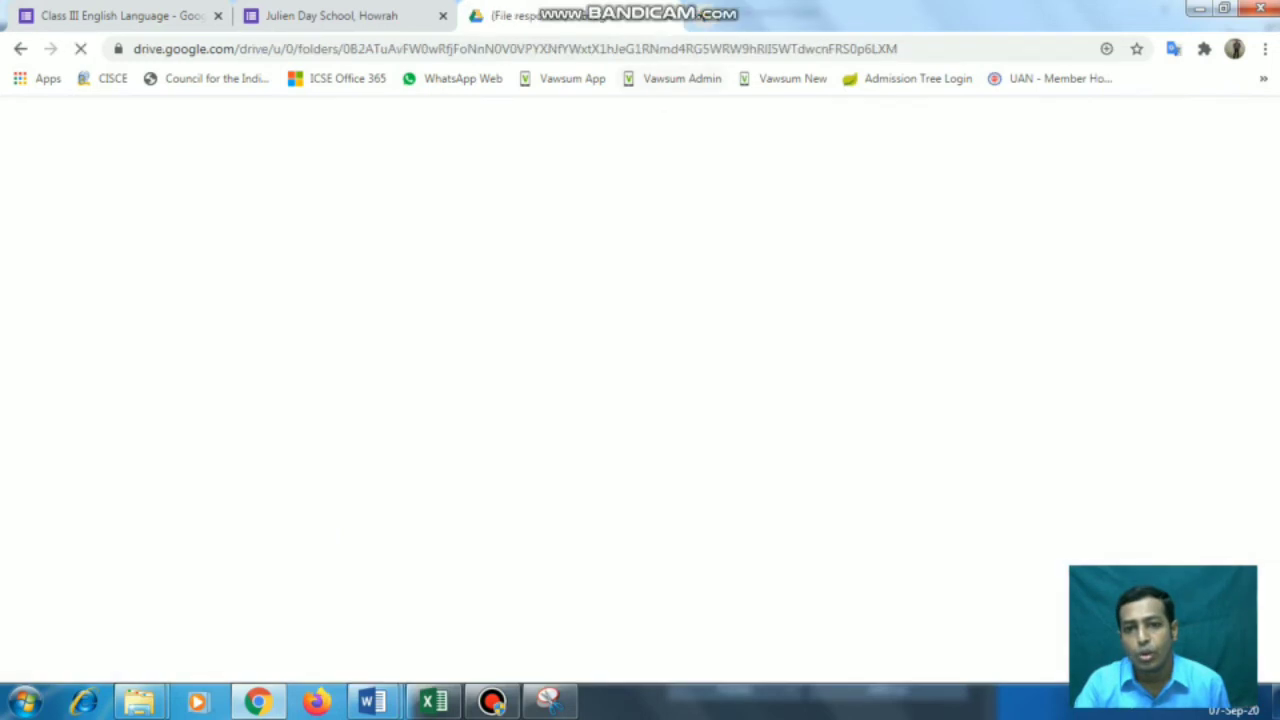
Reopen the response's score view and scroll through the graded answers
left_click(330, 15)
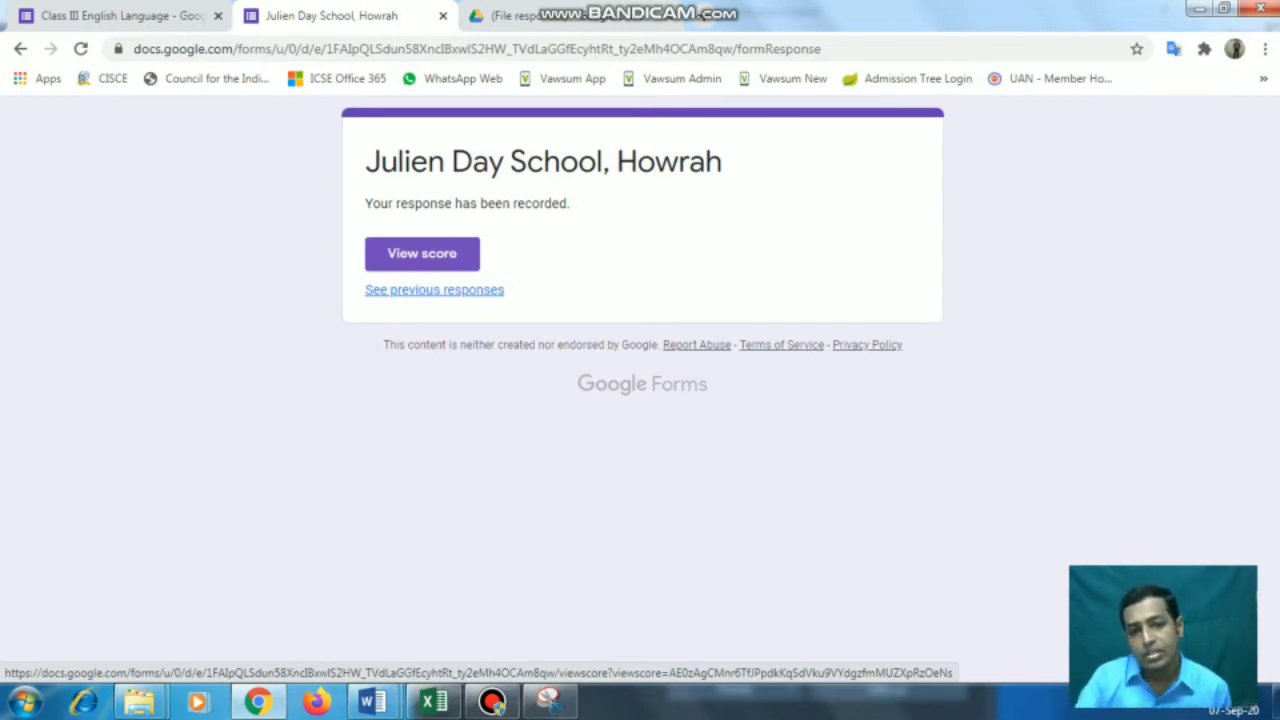
left_click(422, 253)
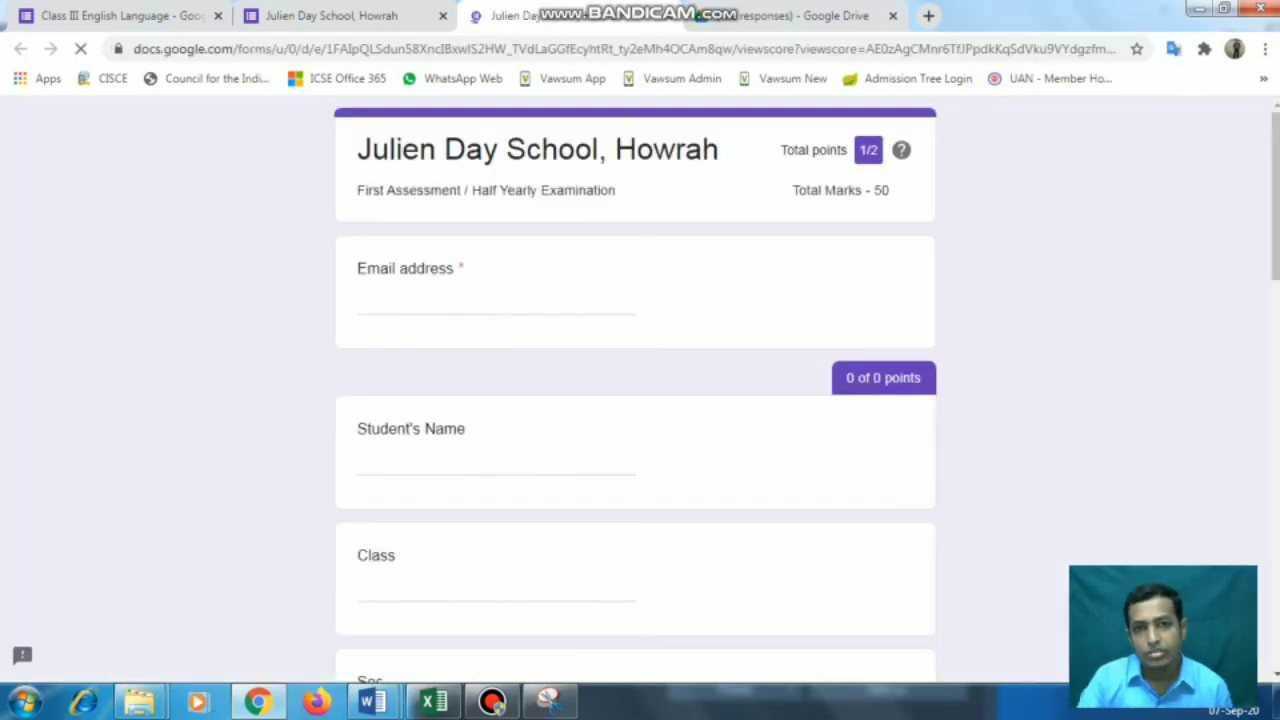
scroll(635, 400, "down", 9)
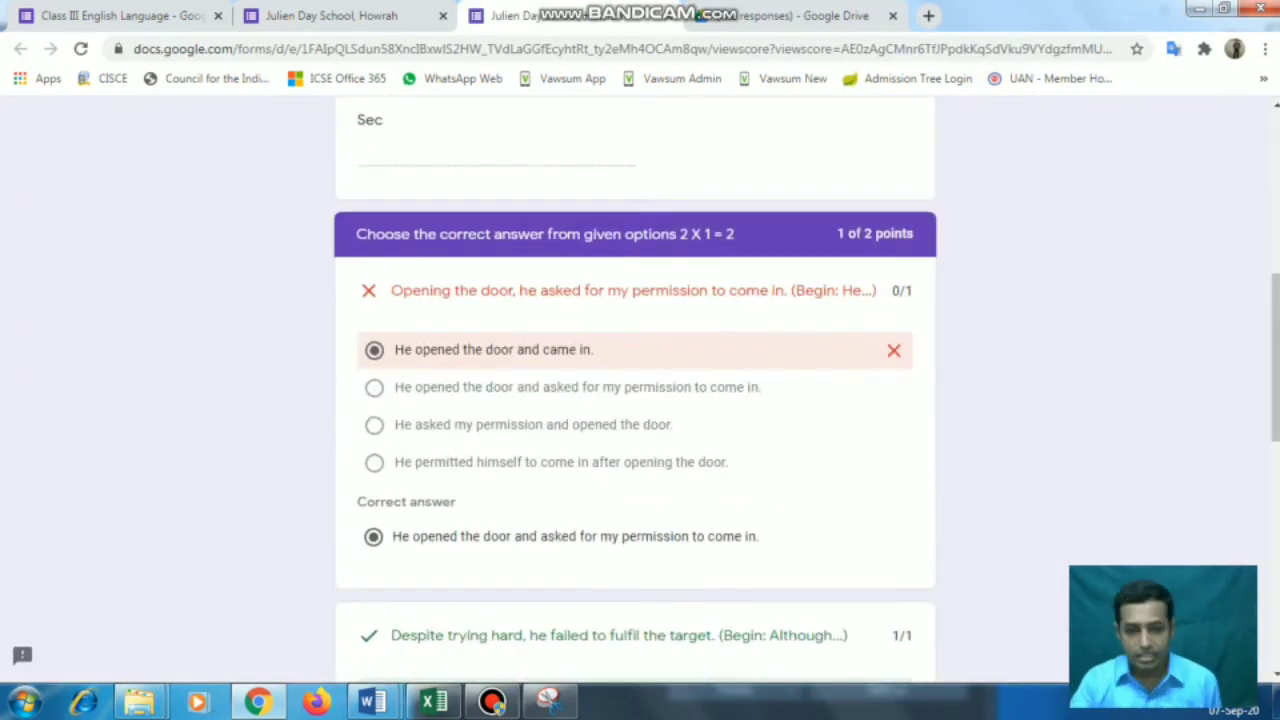
scroll(361, 611, "down", 3)
scroll(360, 611, "down", 2)
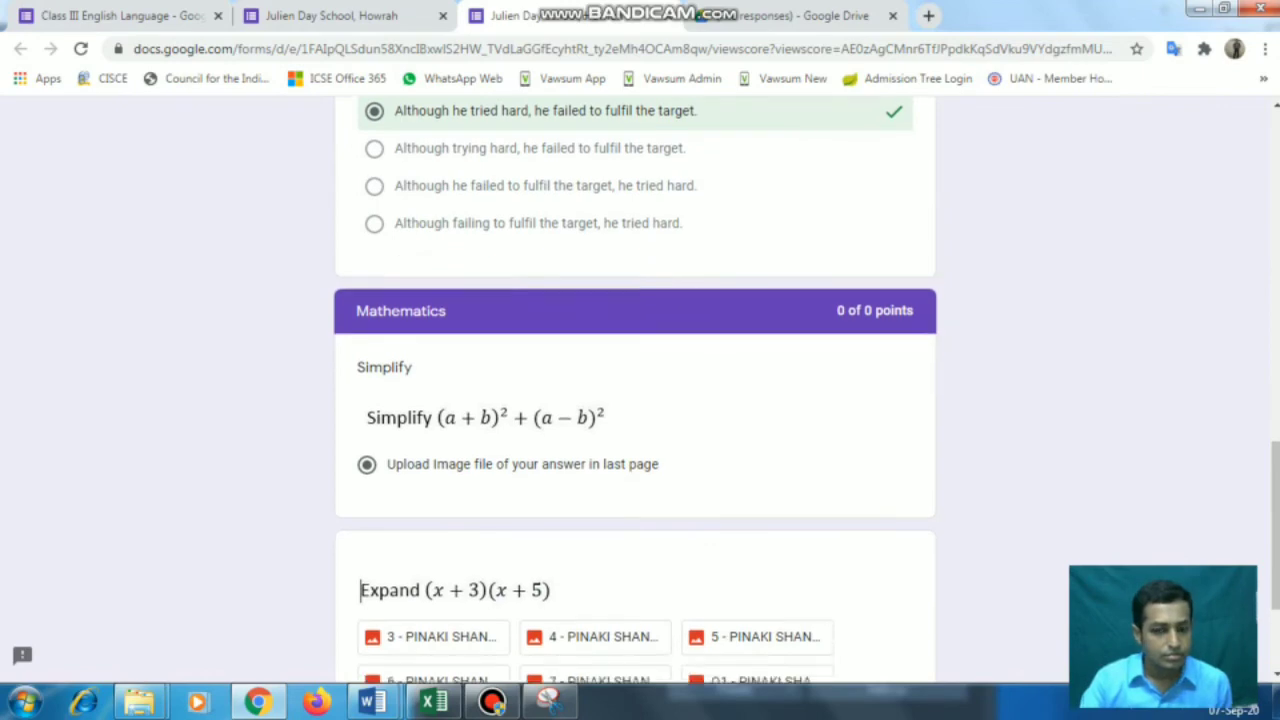
scroll(360, 611, "up", 8)
scroll(635, 400, "down", 3)
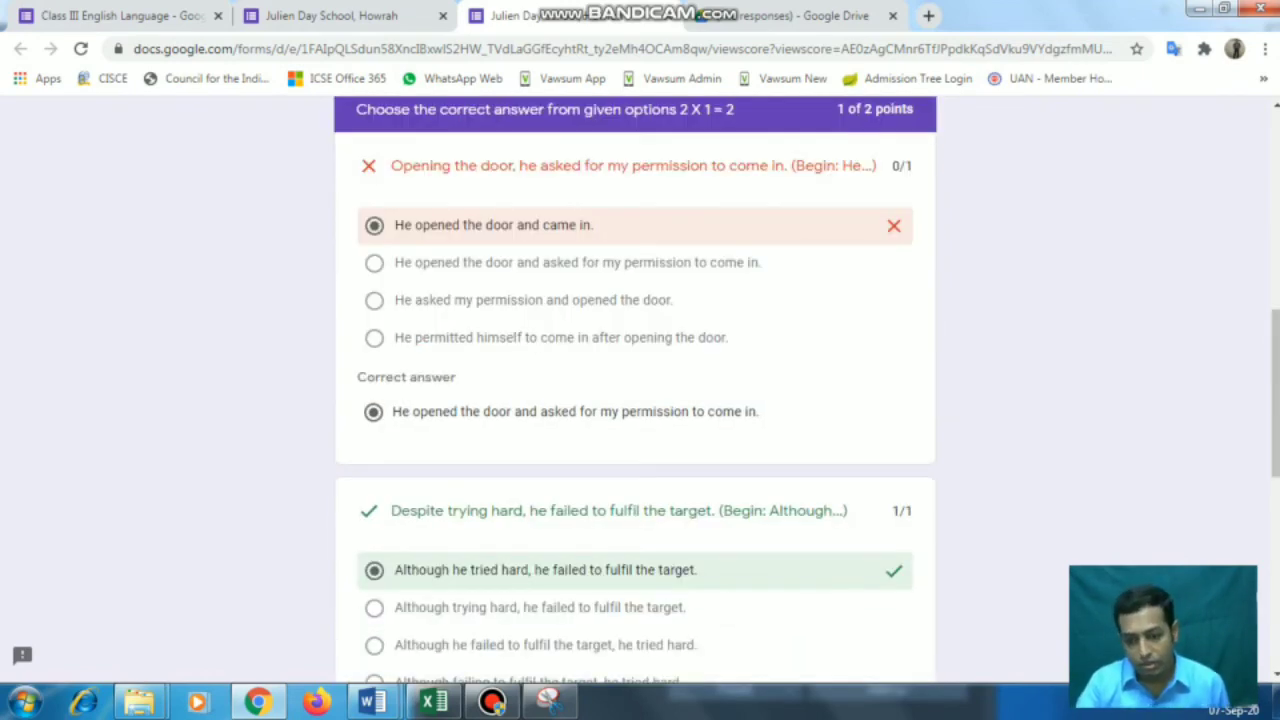
scroll(361, 487, "down", 6)
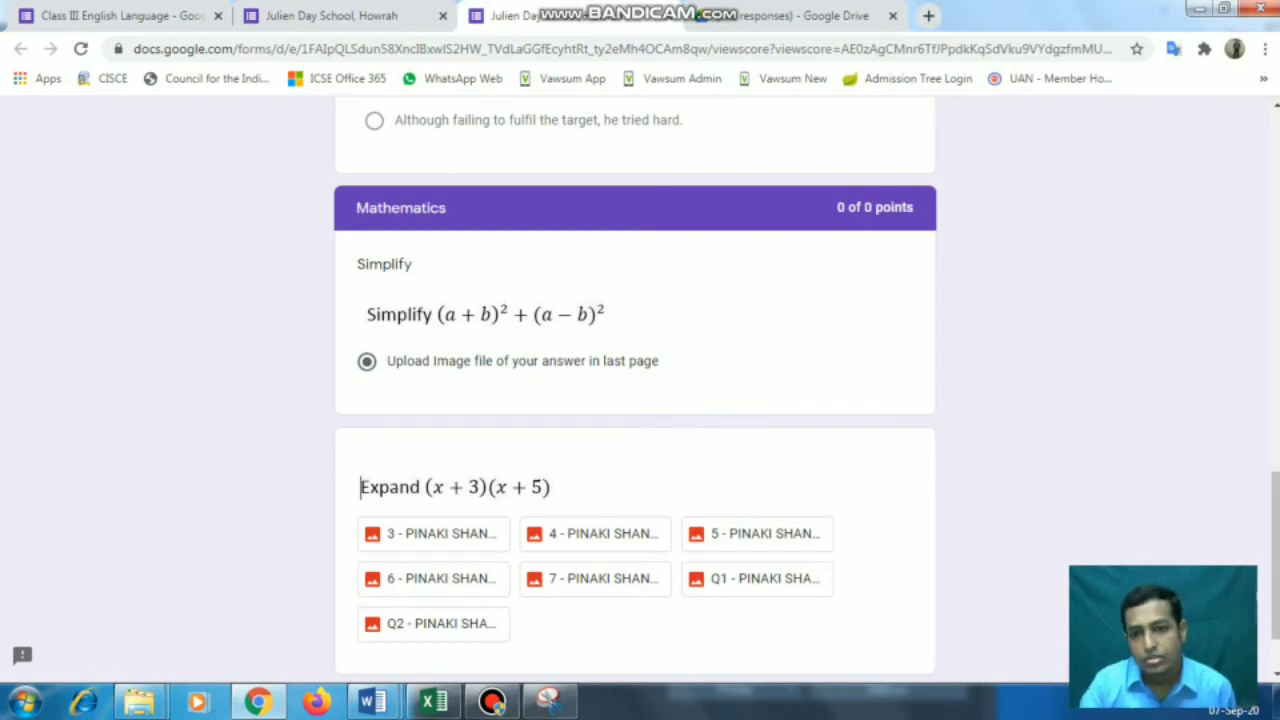
scroll(361, 487, "up", 3)
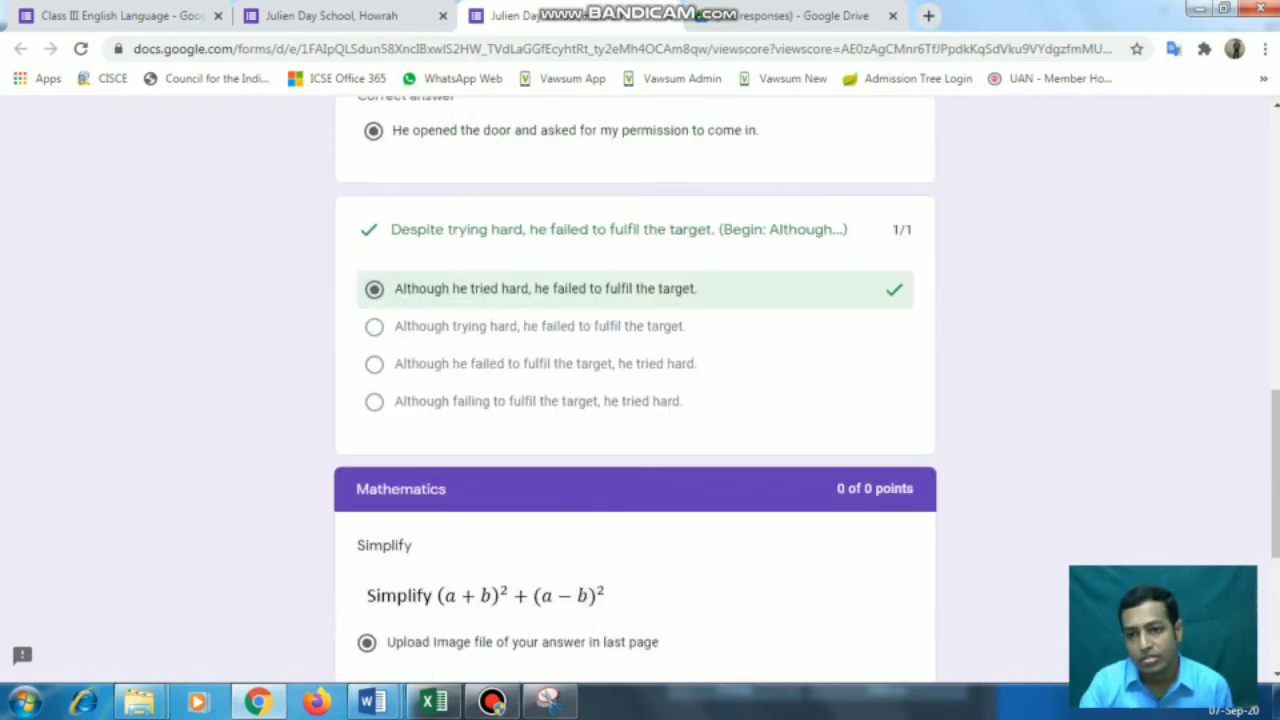
Highlight the target question's 1/1 mark, then return to the Total points 1/2 header
left_click_drag(913, 229, 899, 229)
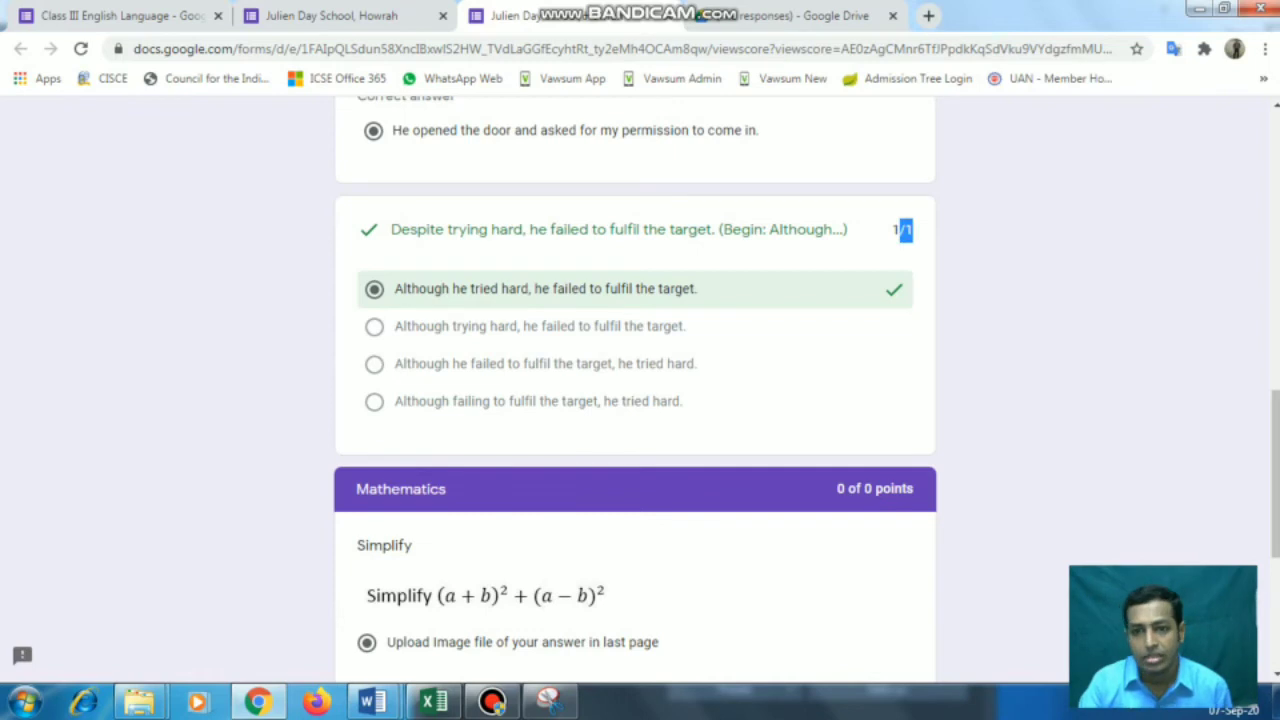
scroll(361, 580, "down", 2)
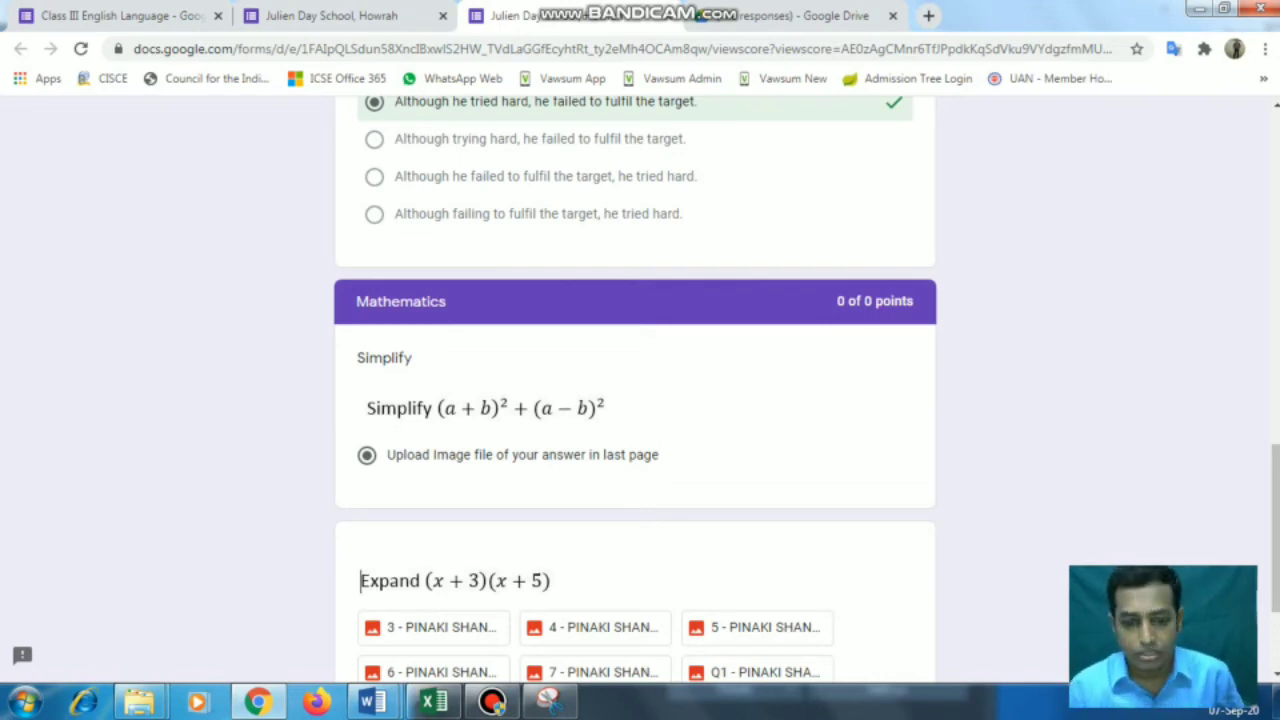
scroll(636, 400, "down", 2)
scroll(636, 400, "up", 2)
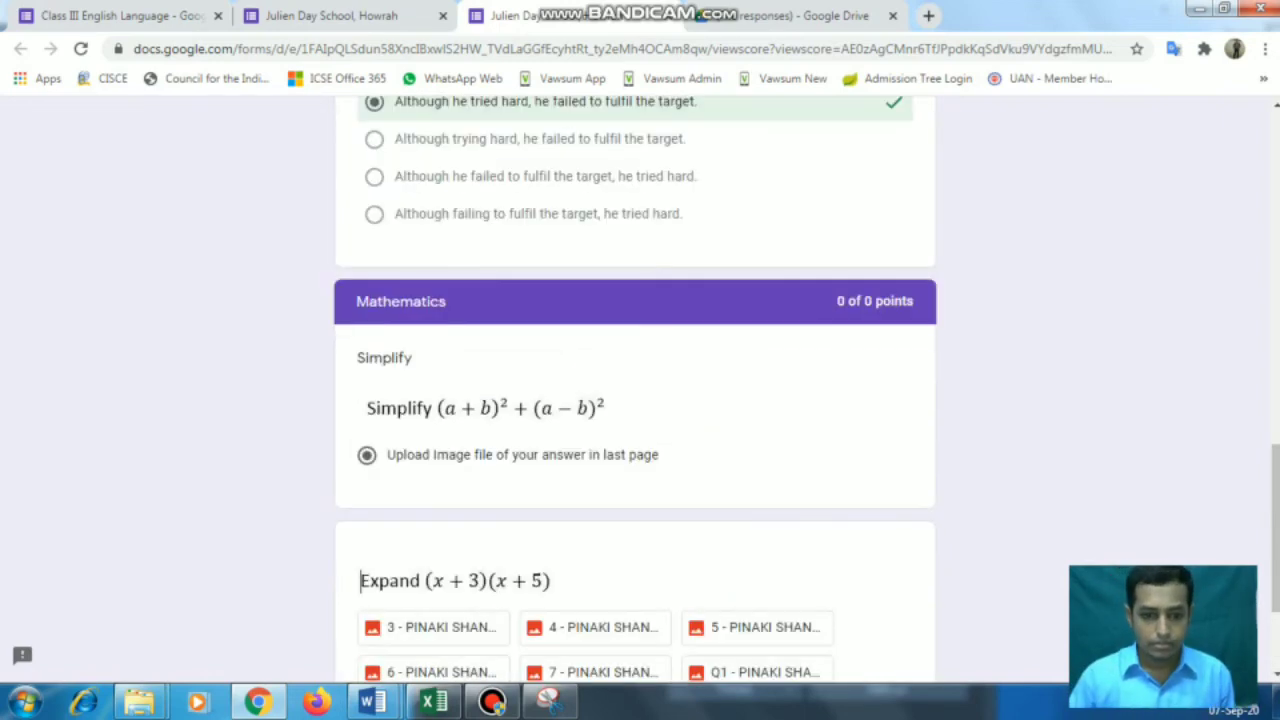
scroll(360, 580, "up", 6)
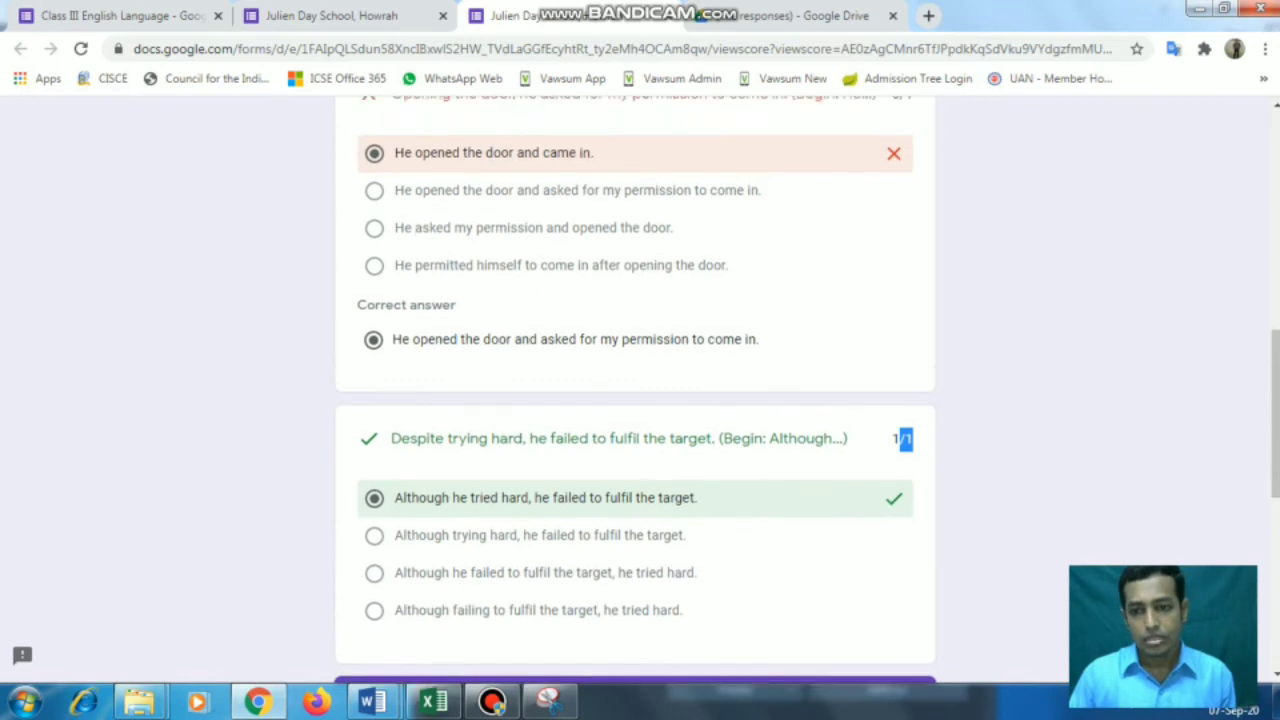
scroll(636, 400, "up", 1)
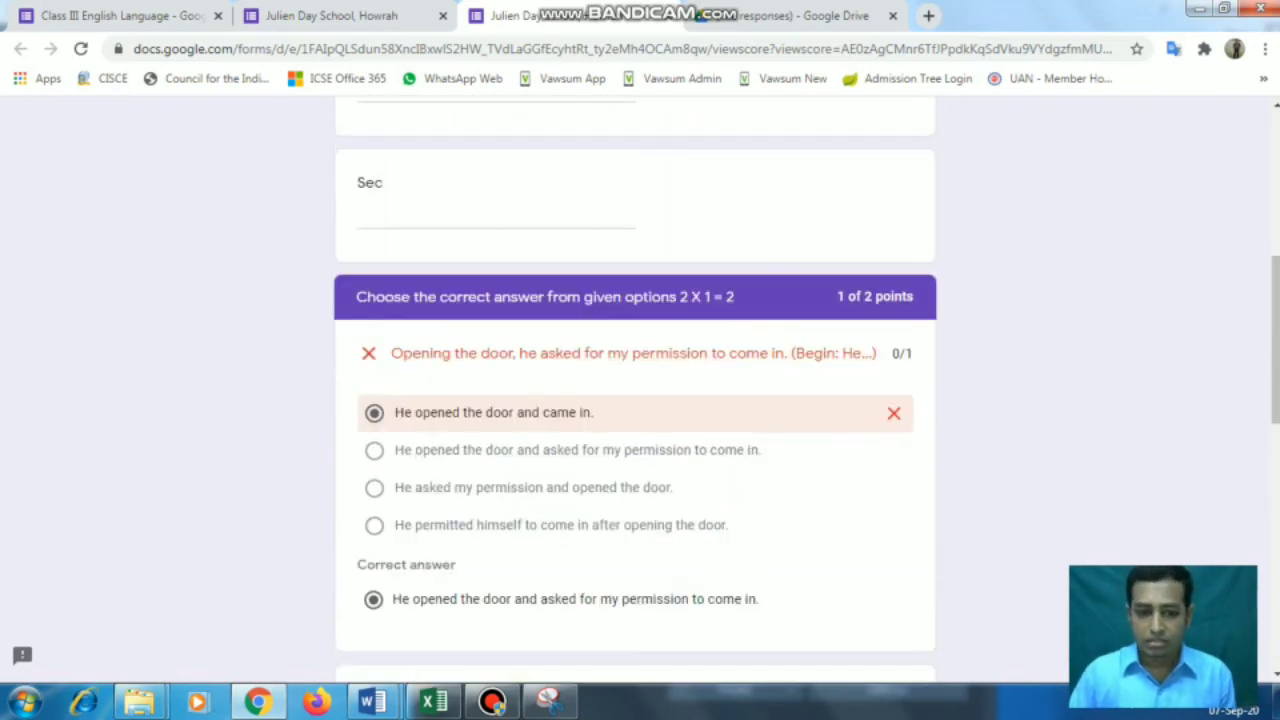
scroll(636, 400, "down", 5)
scroll(636, 400, "up", 4)
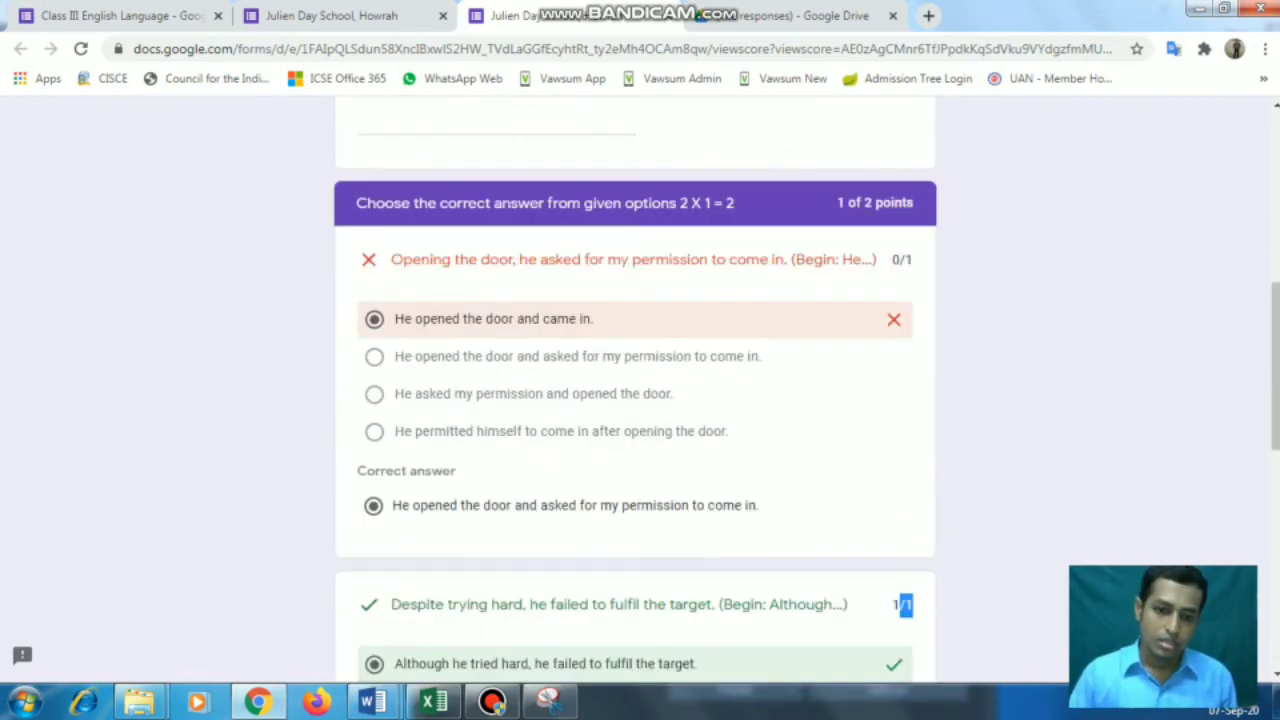
scroll(636, 400, "up", 6)
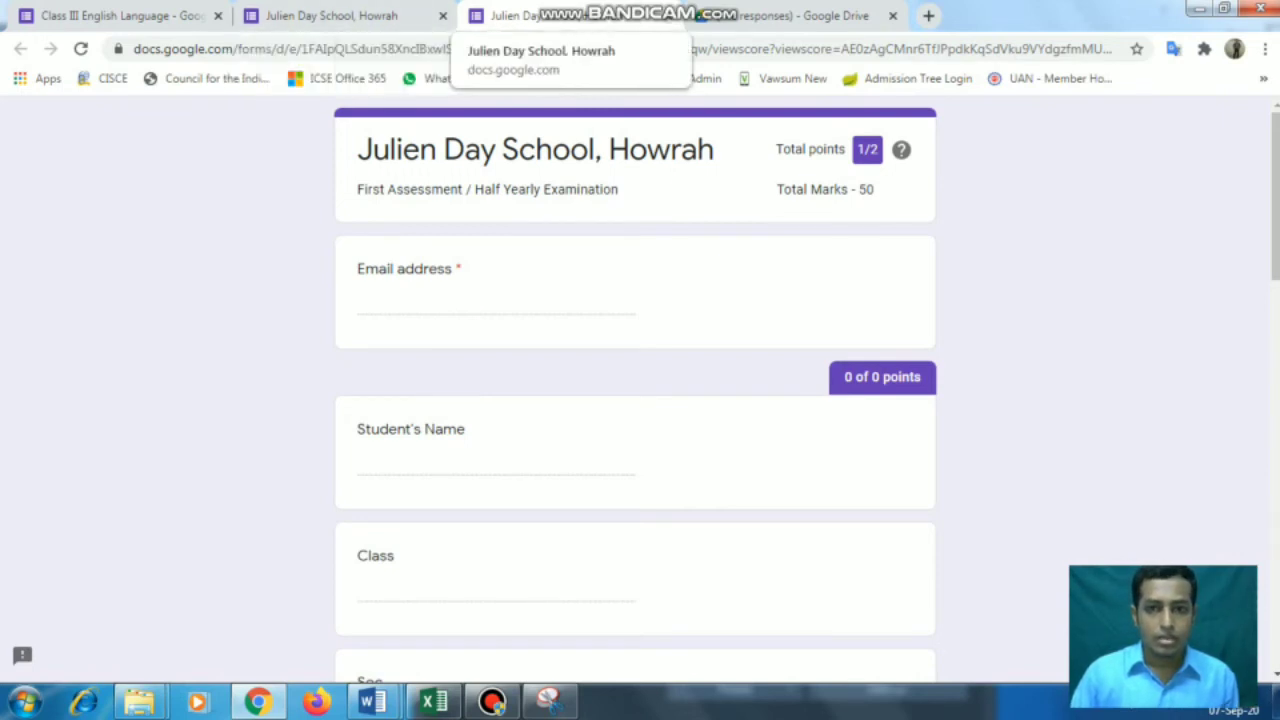
Close the score and confirmation tabs and return to the form editor's maths questions
left_click(668, 15)
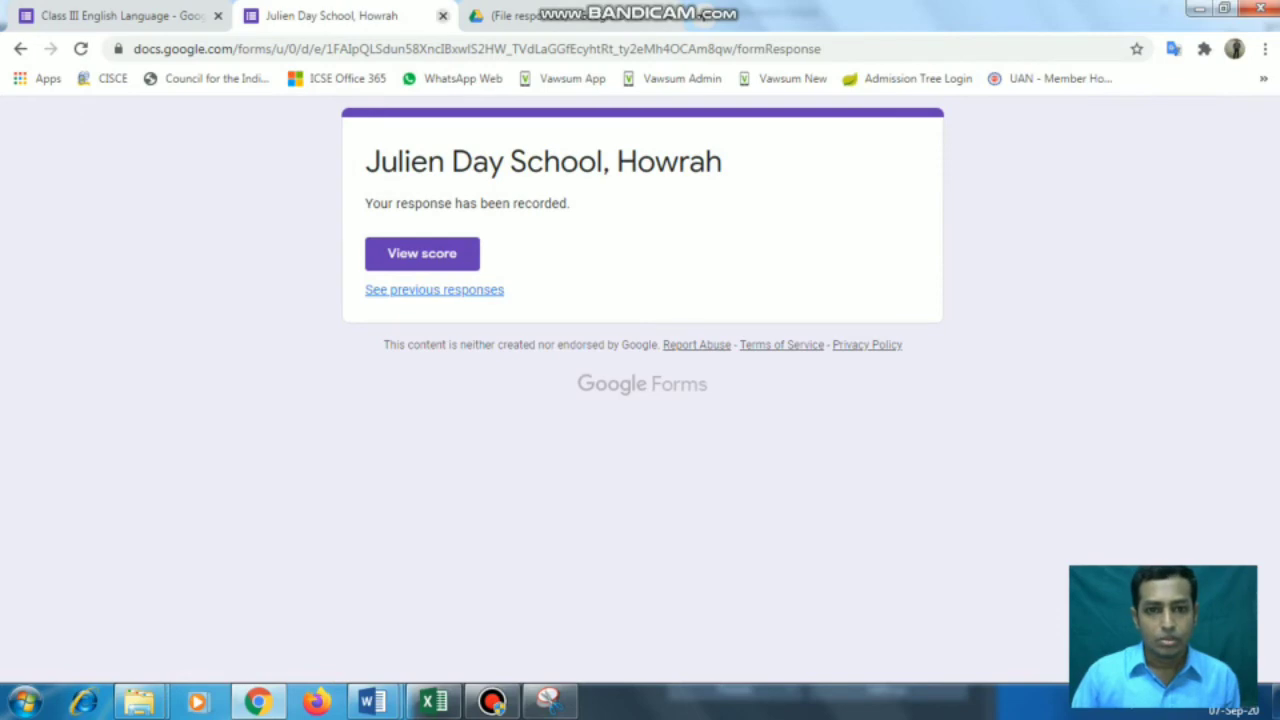
left_click(443, 15)
left_click(120, 15)
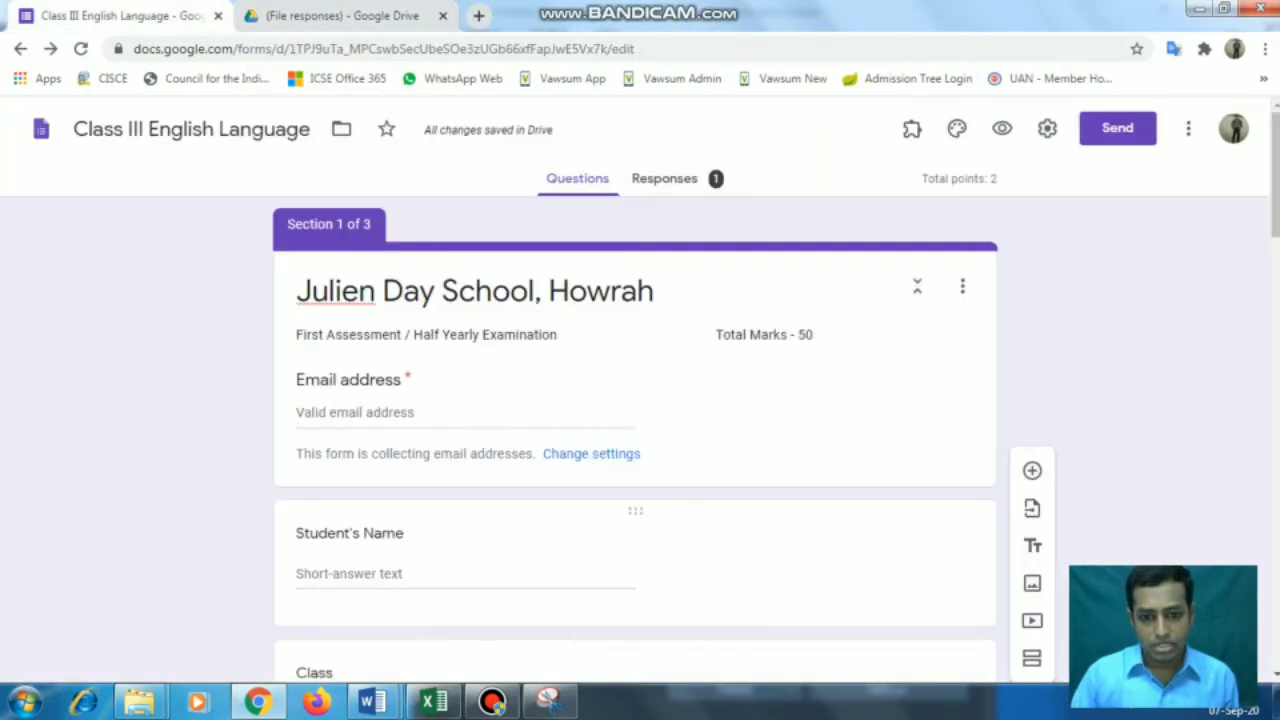
scroll(635, 400, "down", 10)
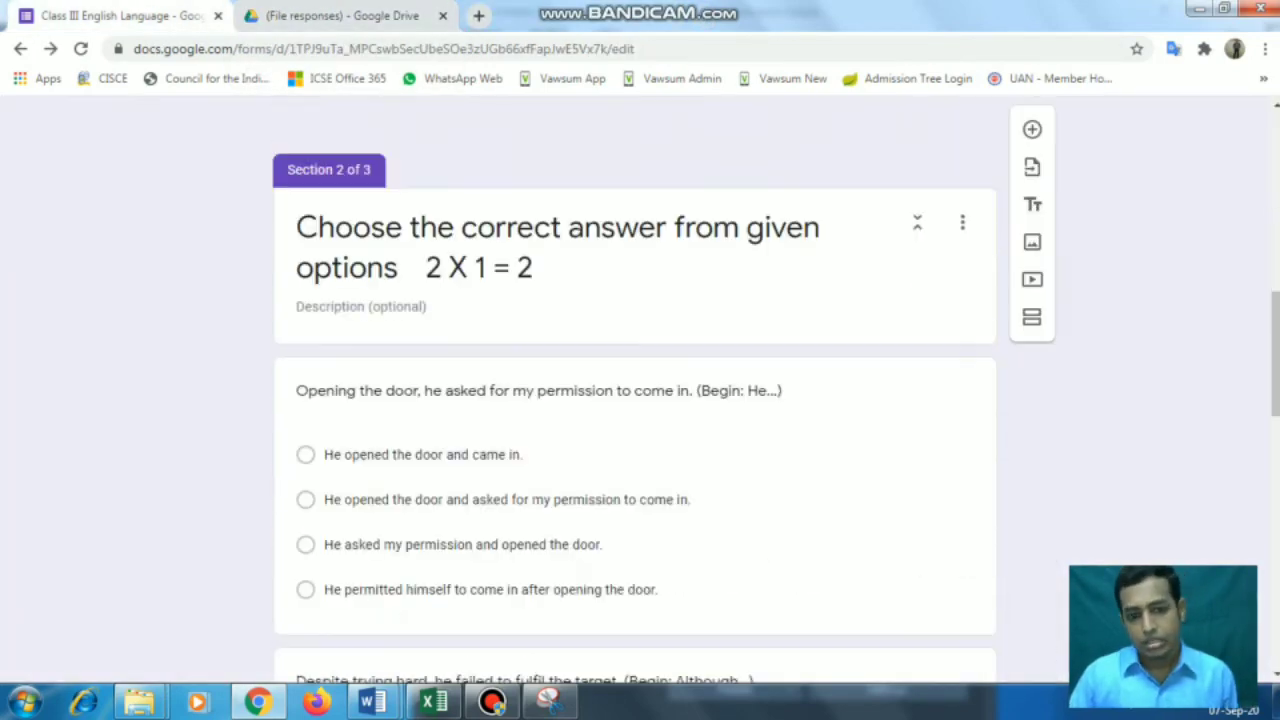
scroll(635, 400, "down", 4)
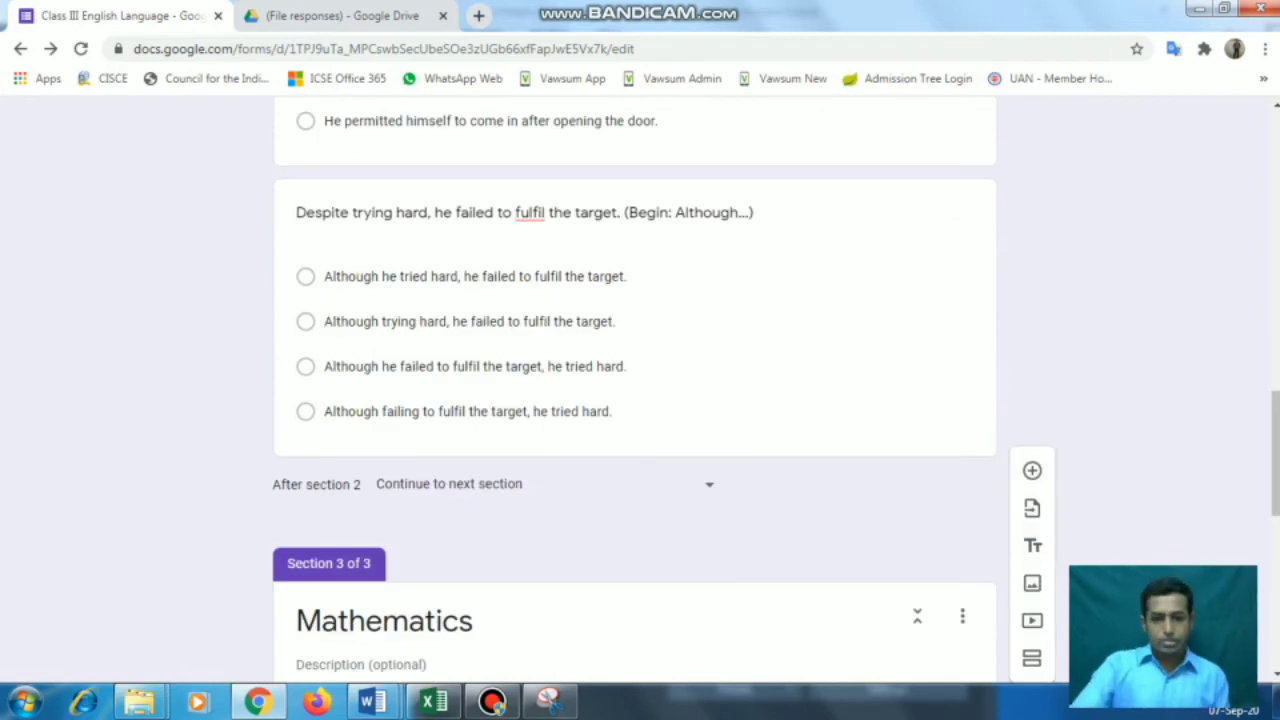
scroll(635, 400, "down", 1)
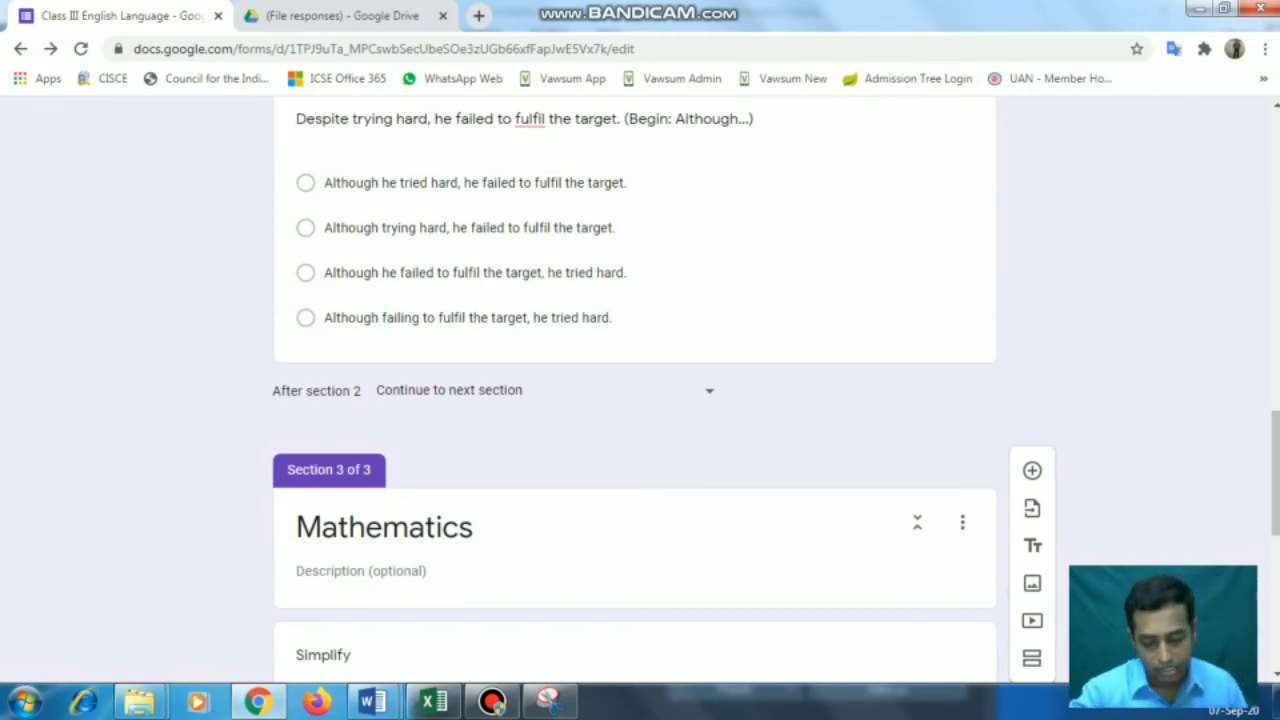
scroll(635, 400, "up", 3)
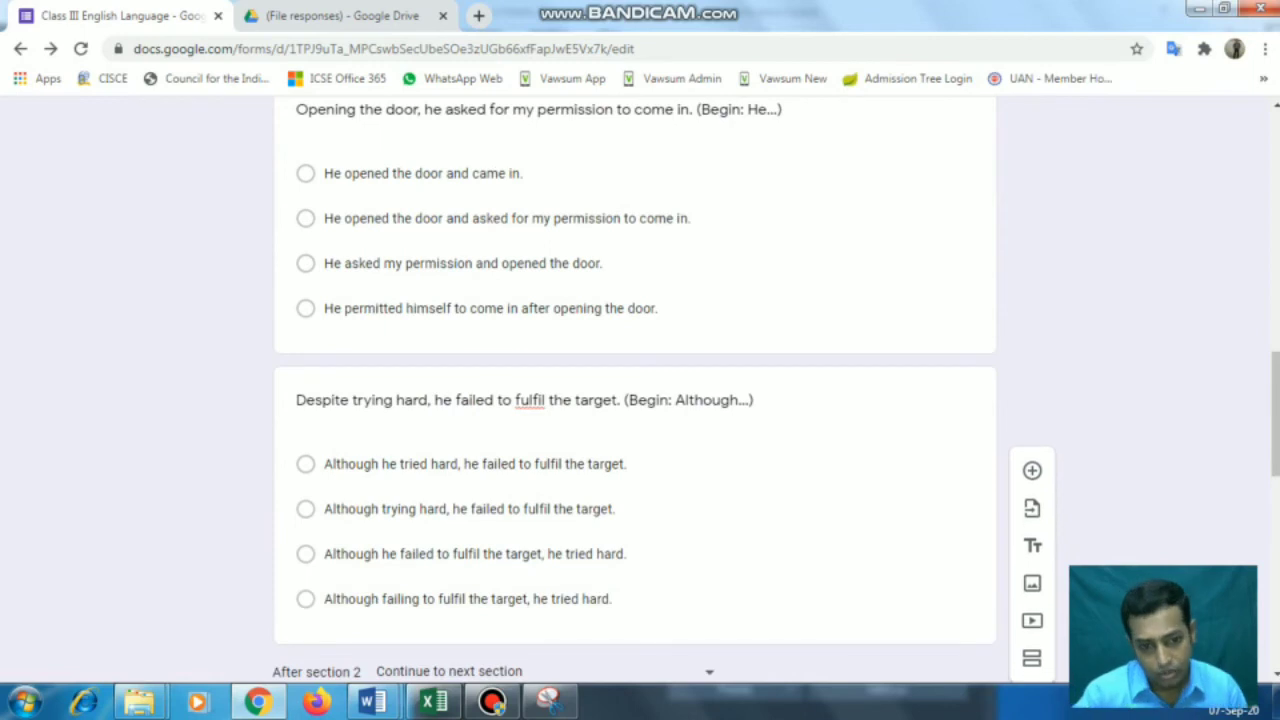
scroll(635, 400, "down", 6)
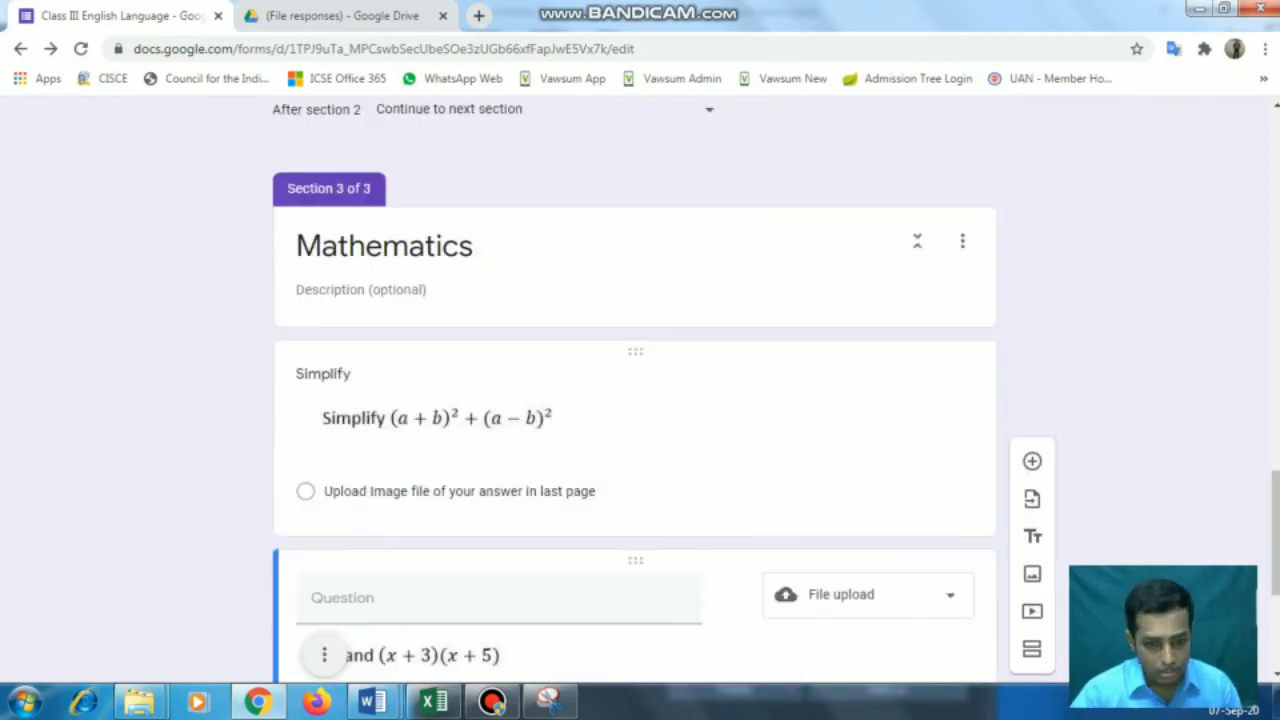
Give the Simplify question 5 points in its answer key
left_click(459, 491)
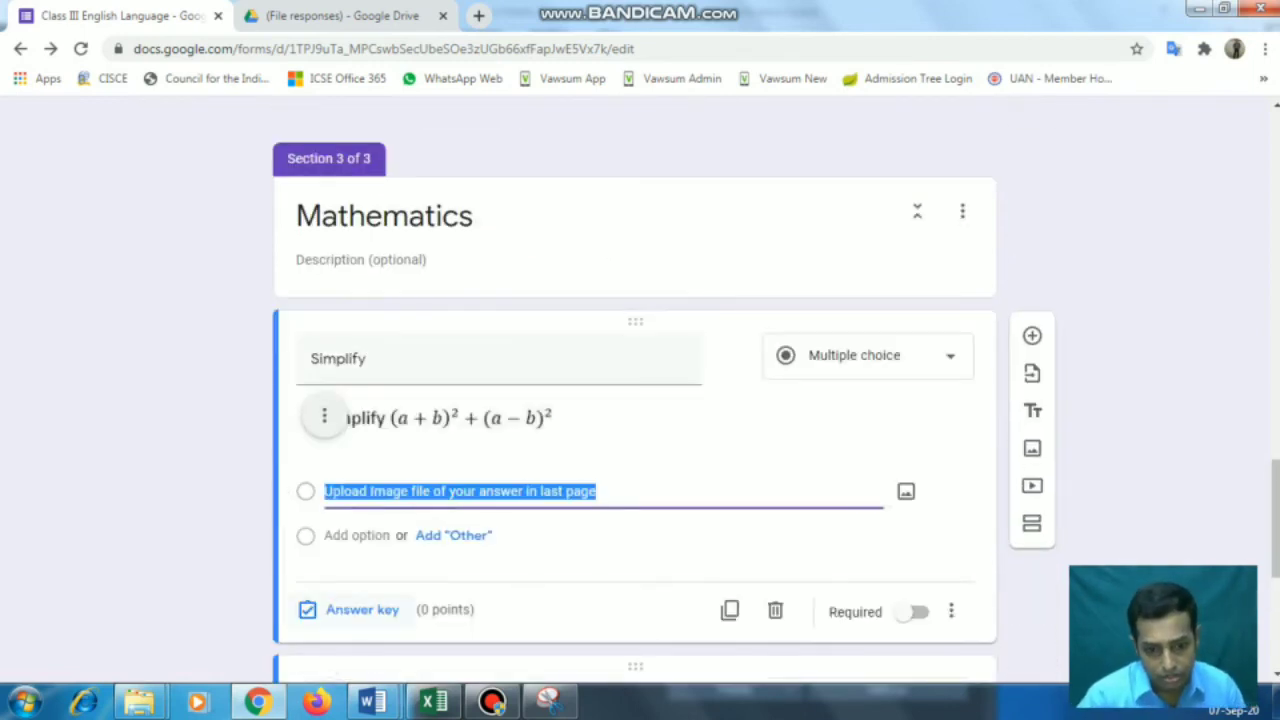
left_click(360, 610)
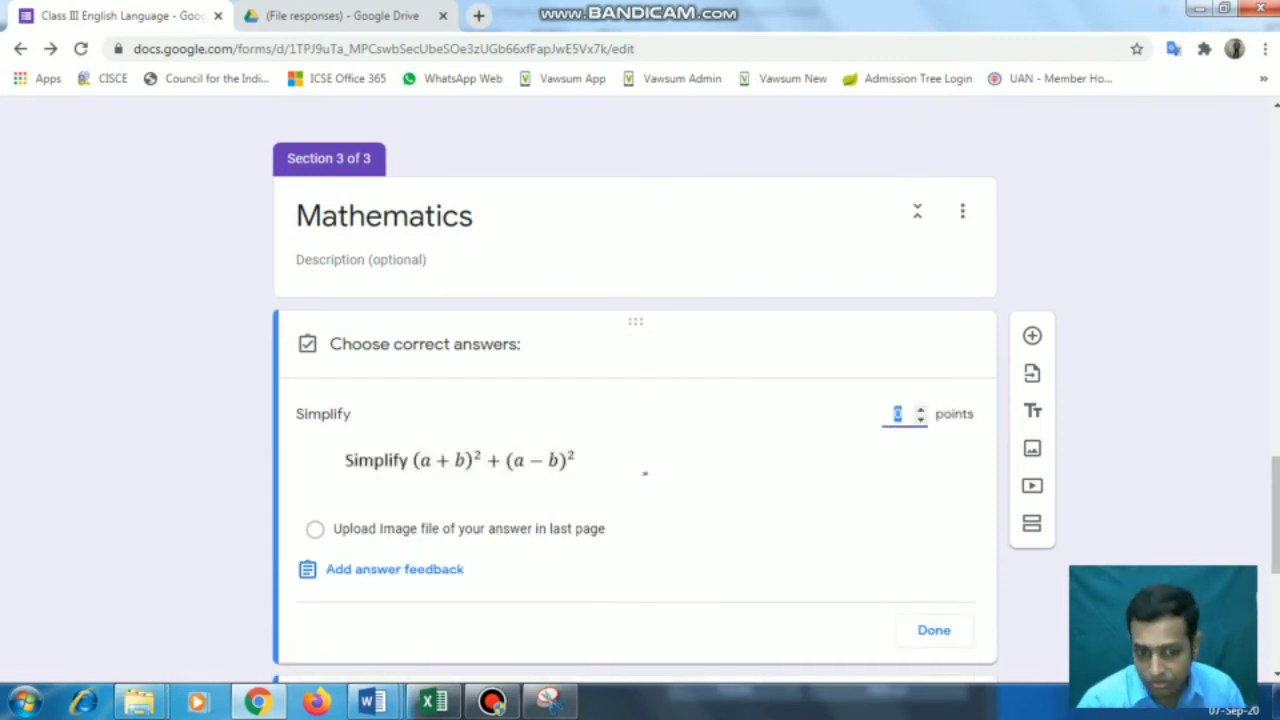
type("5")
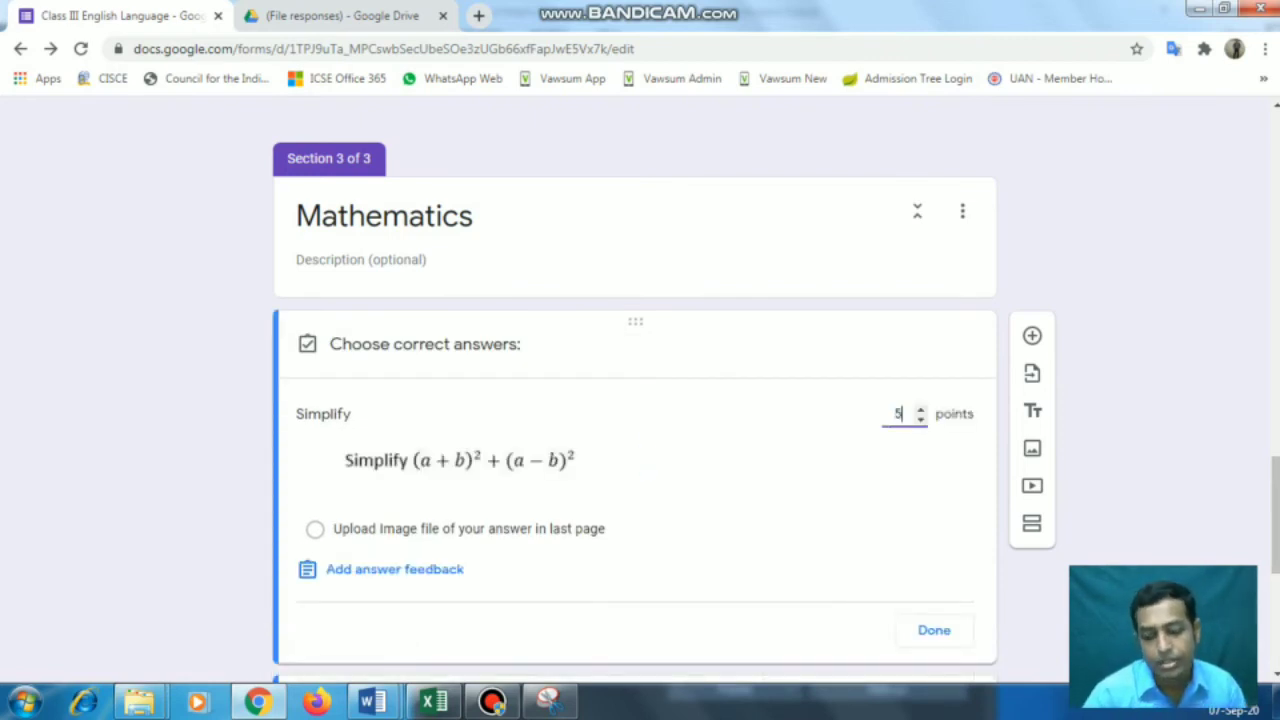
left_click(934, 630)
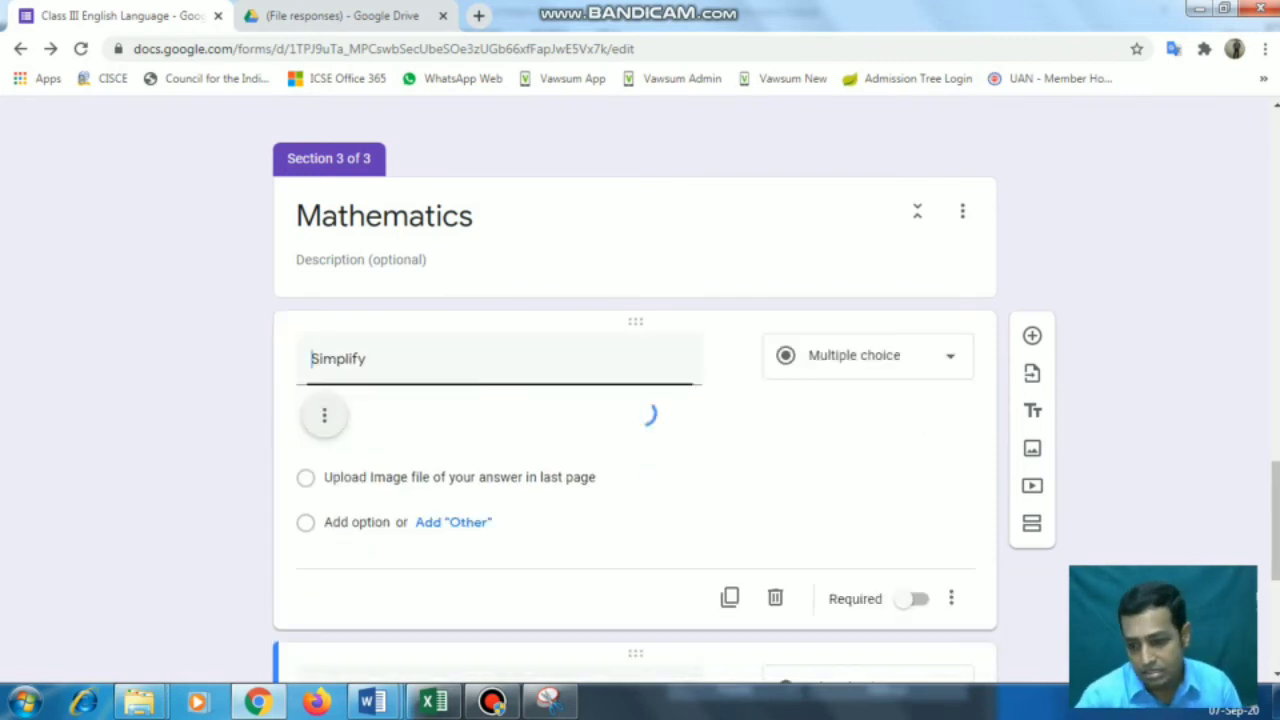
Give the Expand question 5 points, bringing the quiz total to 12
scroll(635, 400, "down", 3)
scroll(350, 595, "down", 2)
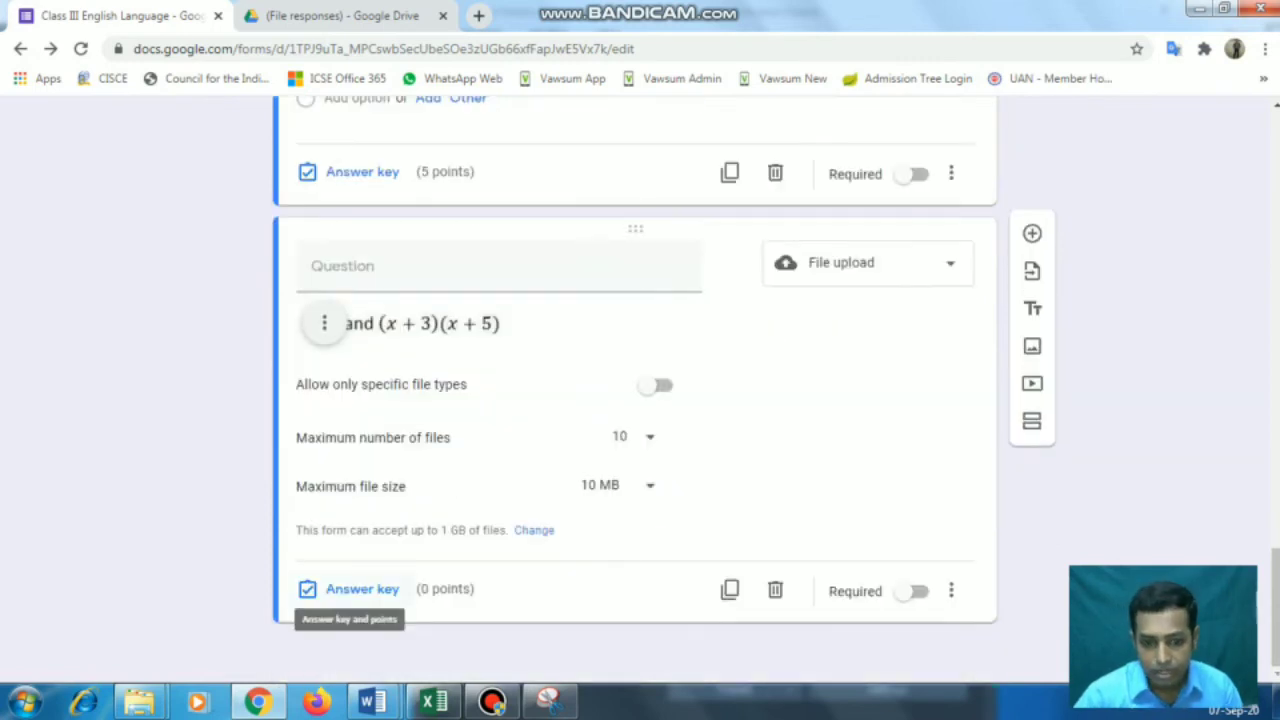
left_click(355, 589)
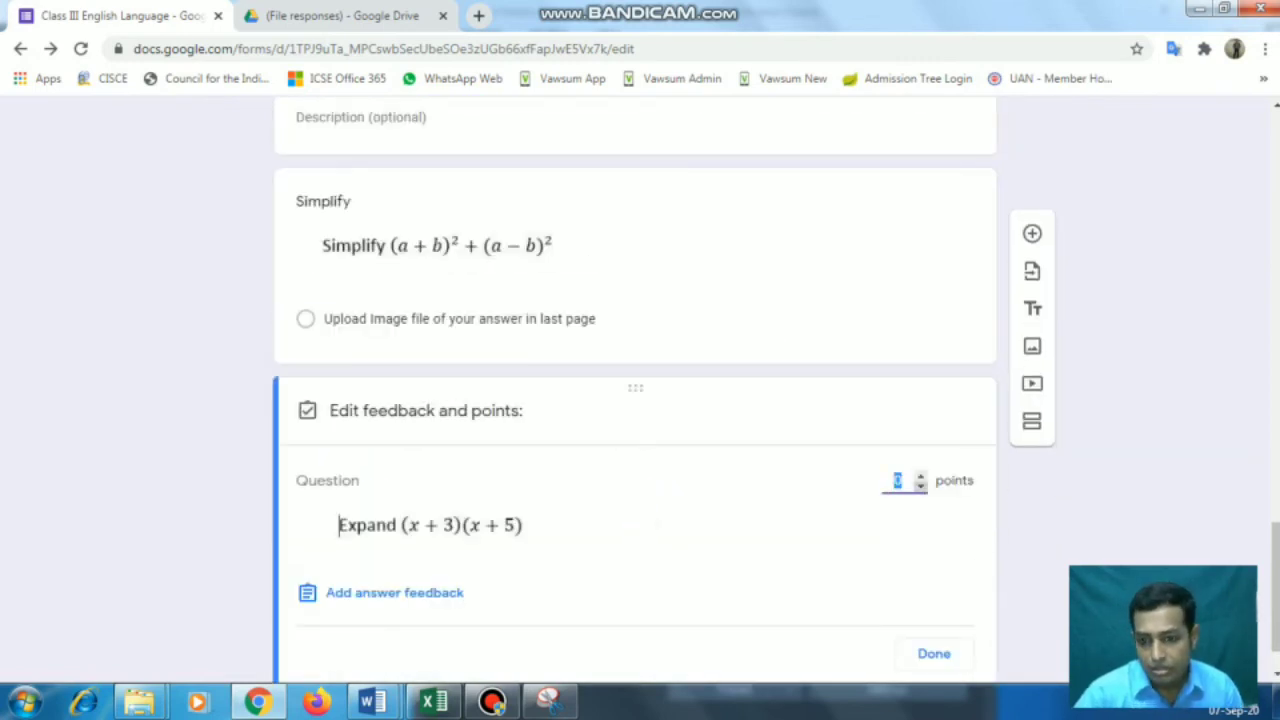
type("5")
left_click(934, 653)
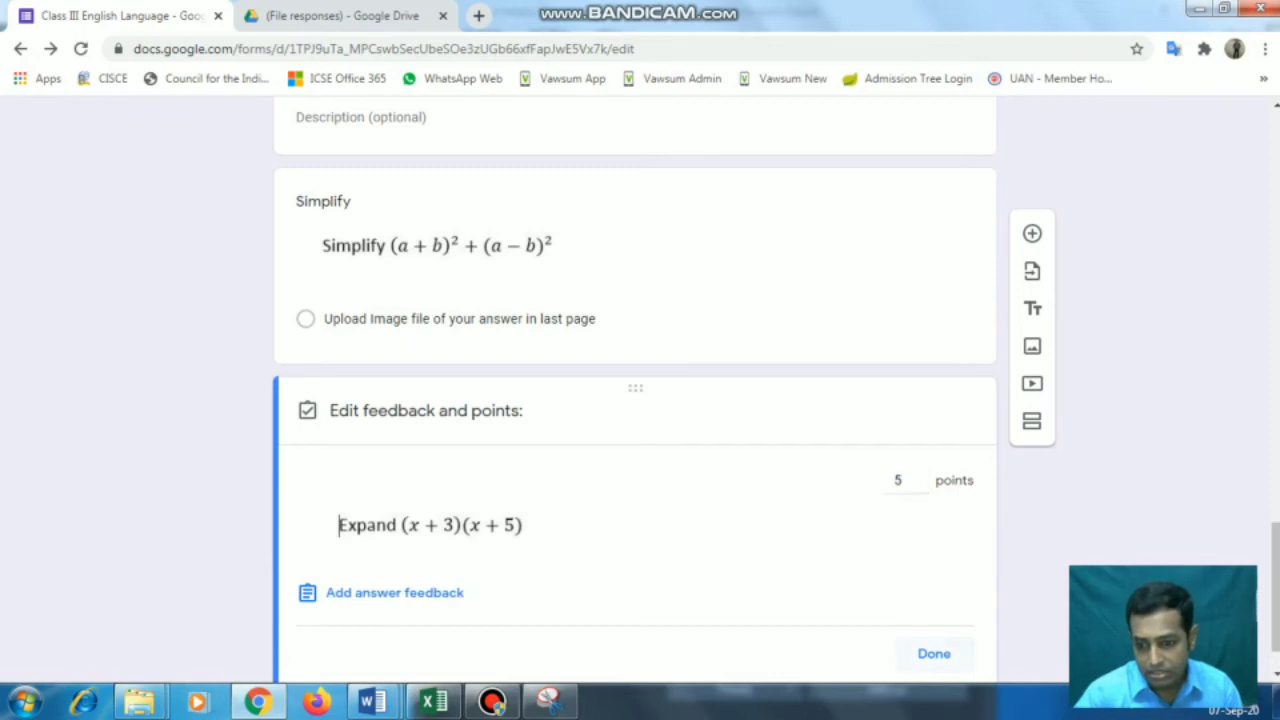
scroll(635, 400, "up", 10)
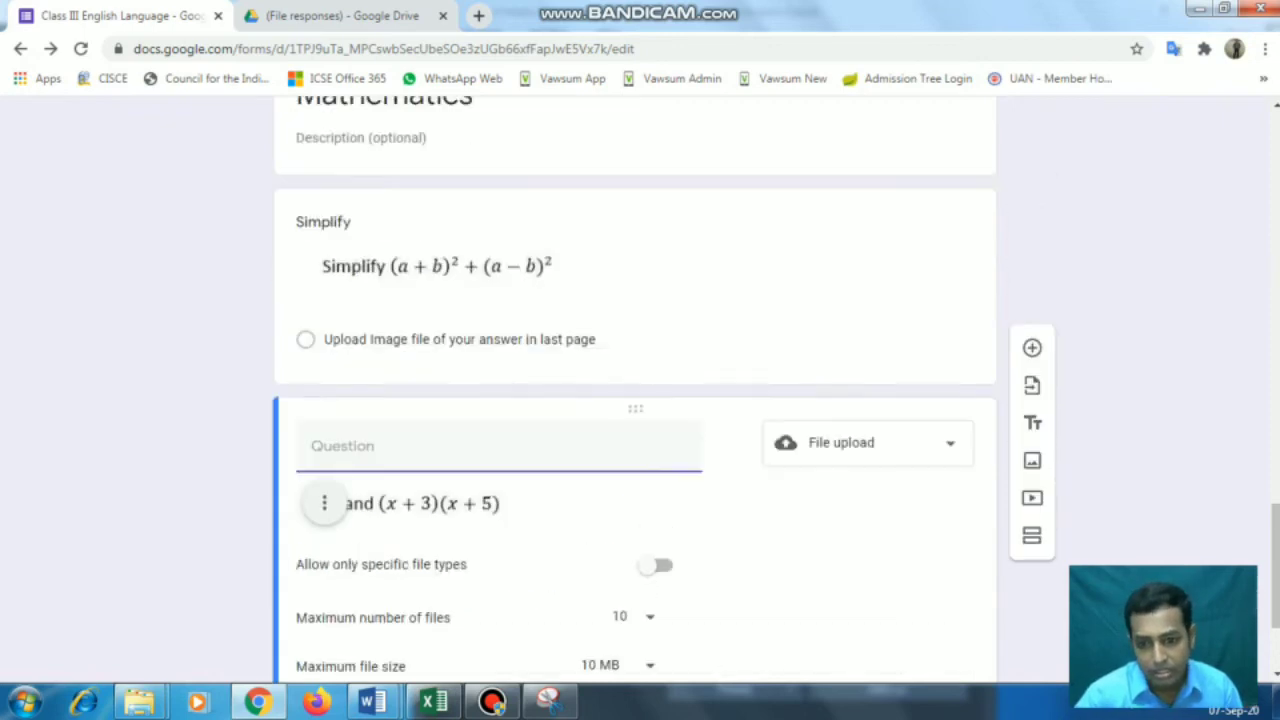
scroll(635, 550, "up", 15)
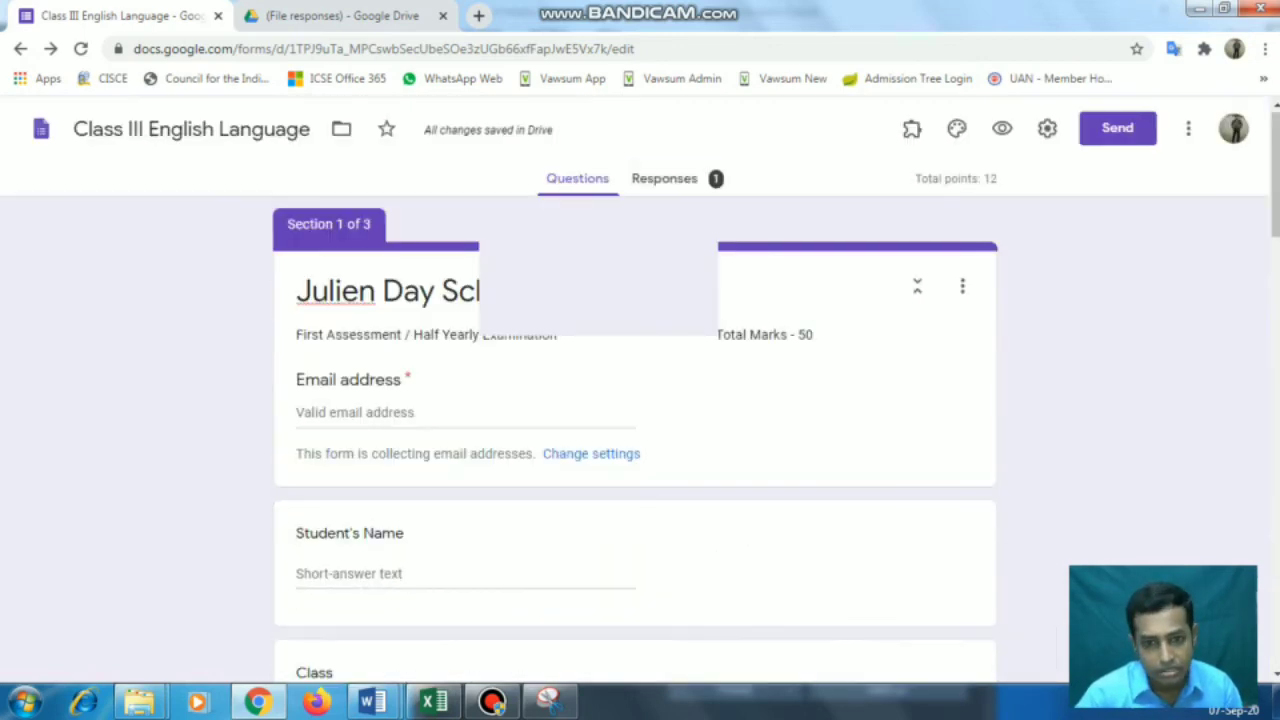
Delete the single test response from the Individual view, leaving 0 responses, and return to Questions
left_click(664, 178)
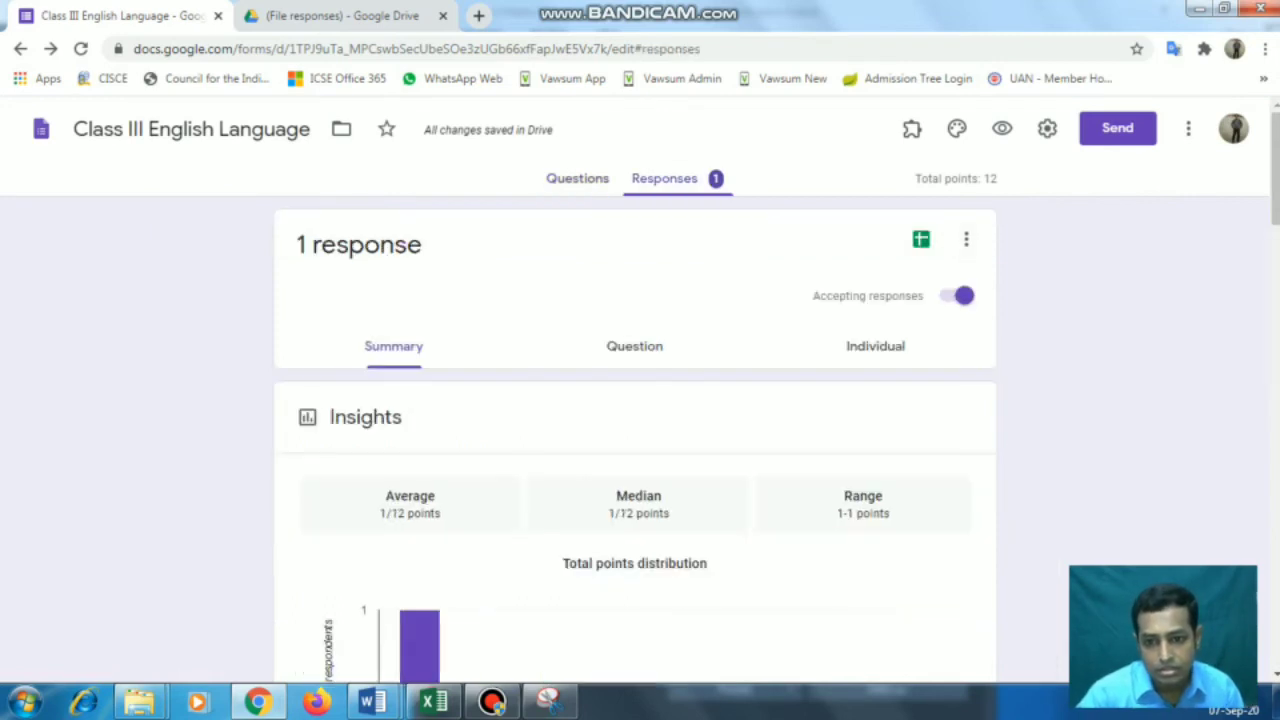
left_click(875, 346)
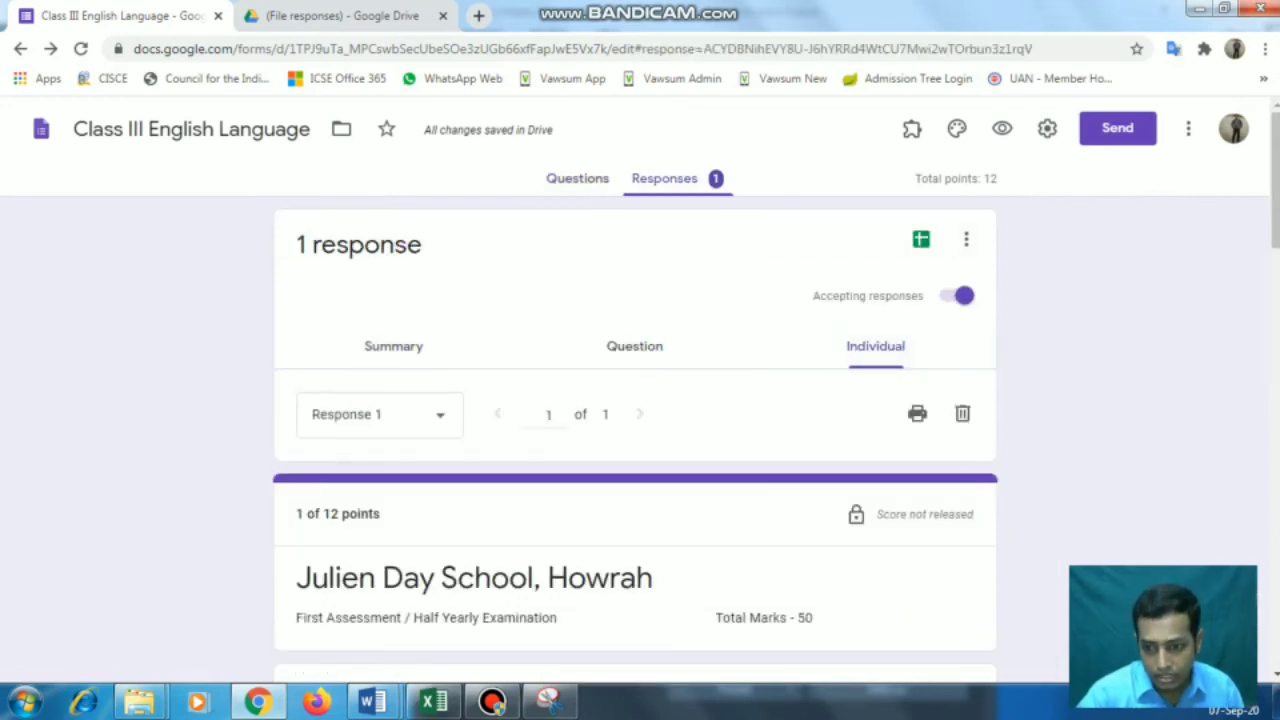
left_click(962, 413)
left_click(762, 443)
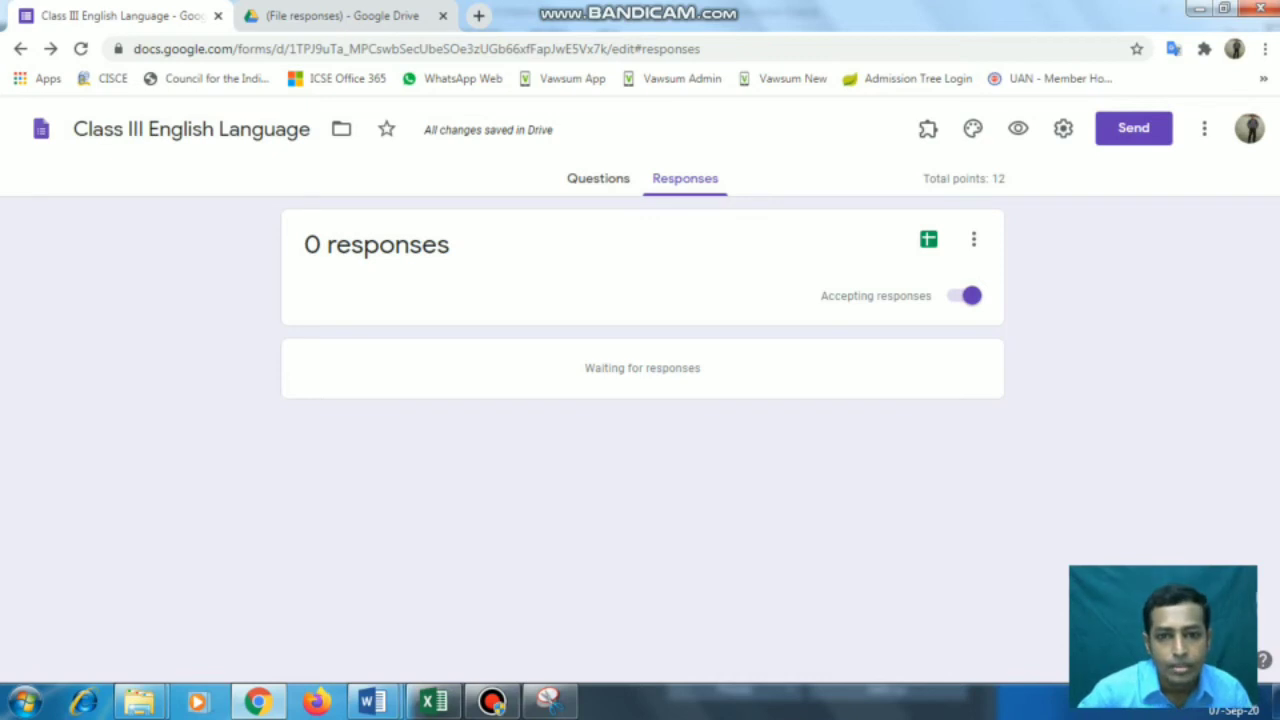
left_click(598, 178)
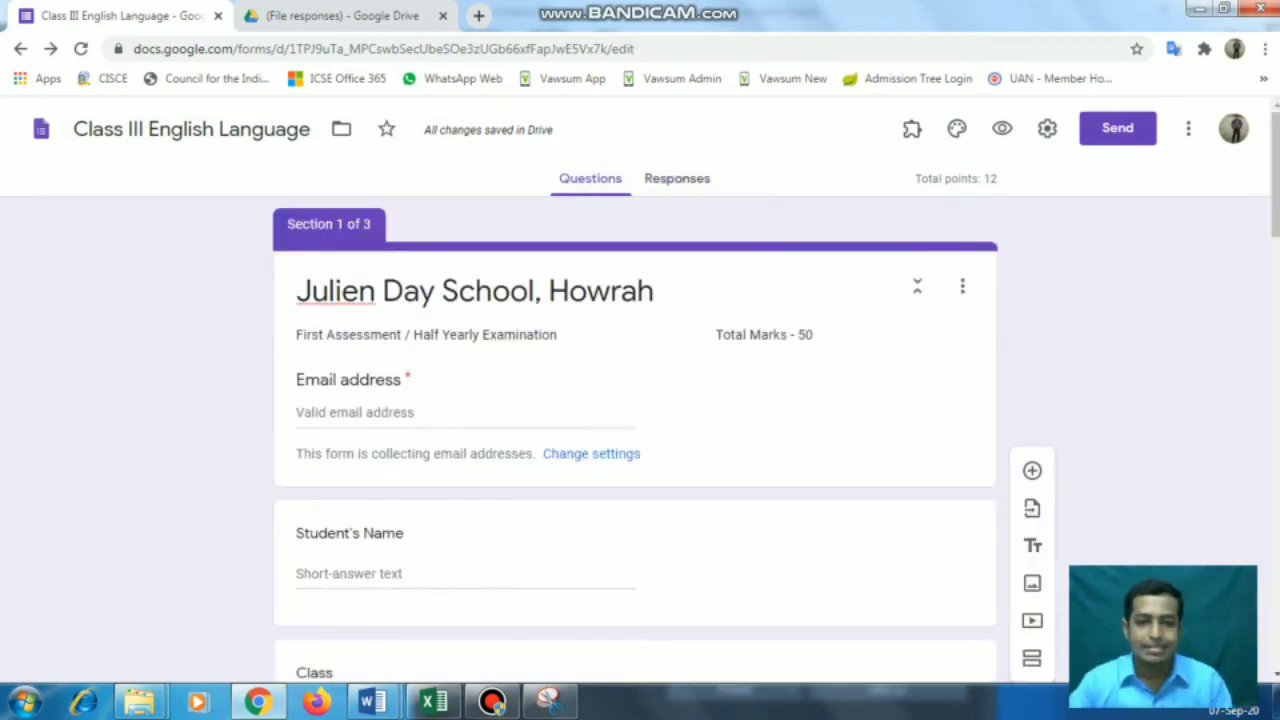
Show the installed add-ons: Control Accepting Responses, Form Presenter+Timer, formLimiter and Timer + Proctor
scroll(635, 400, "down", 15)
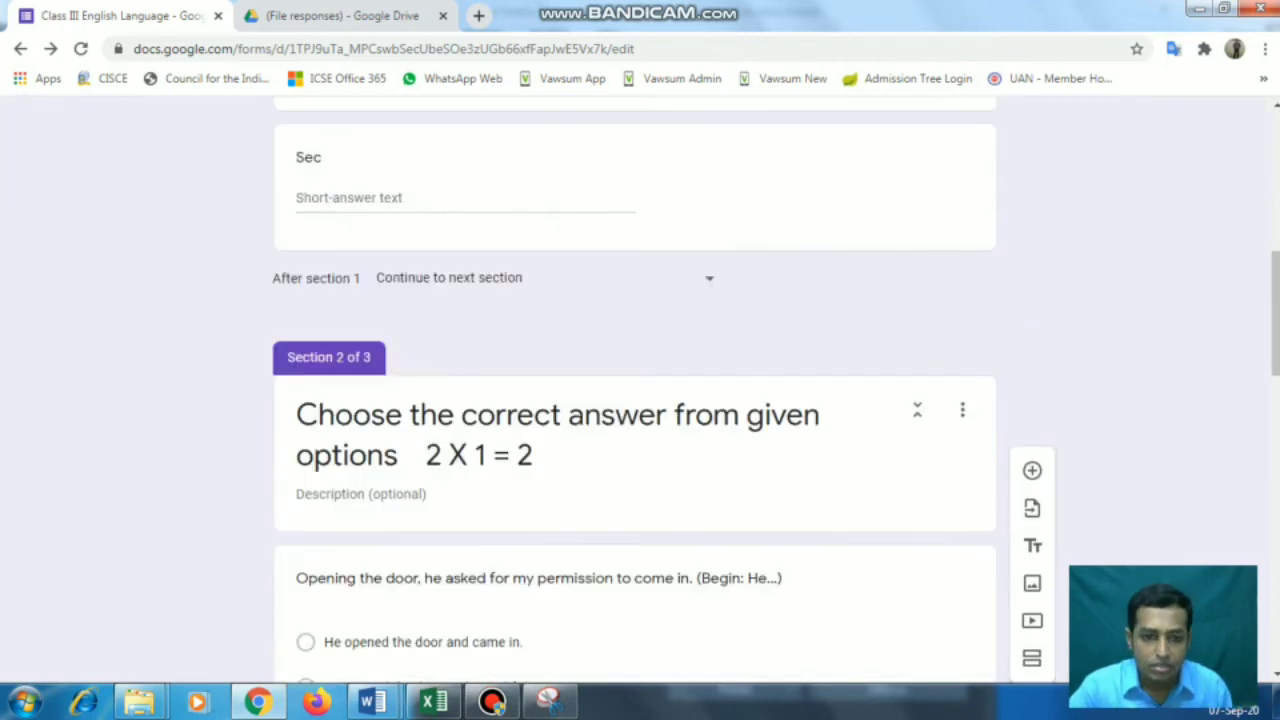
scroll(635, 400, "down", 6)
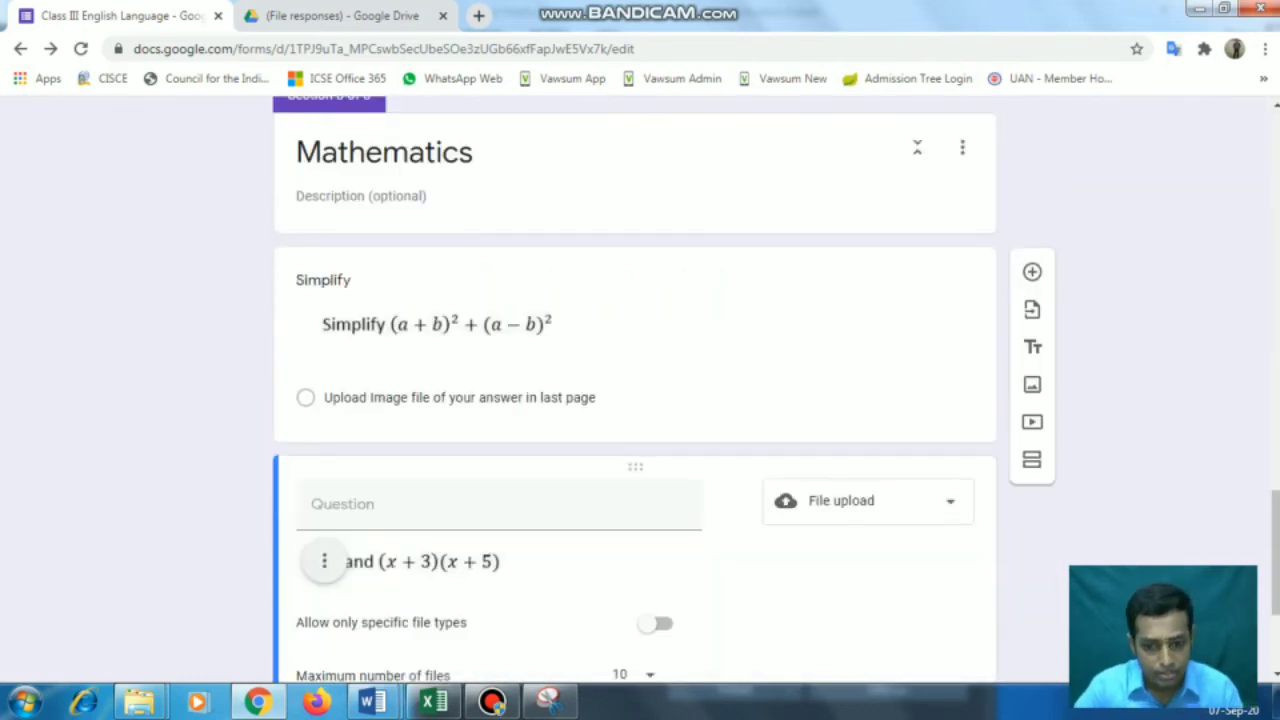
scroll(635, 400, "up", 20)
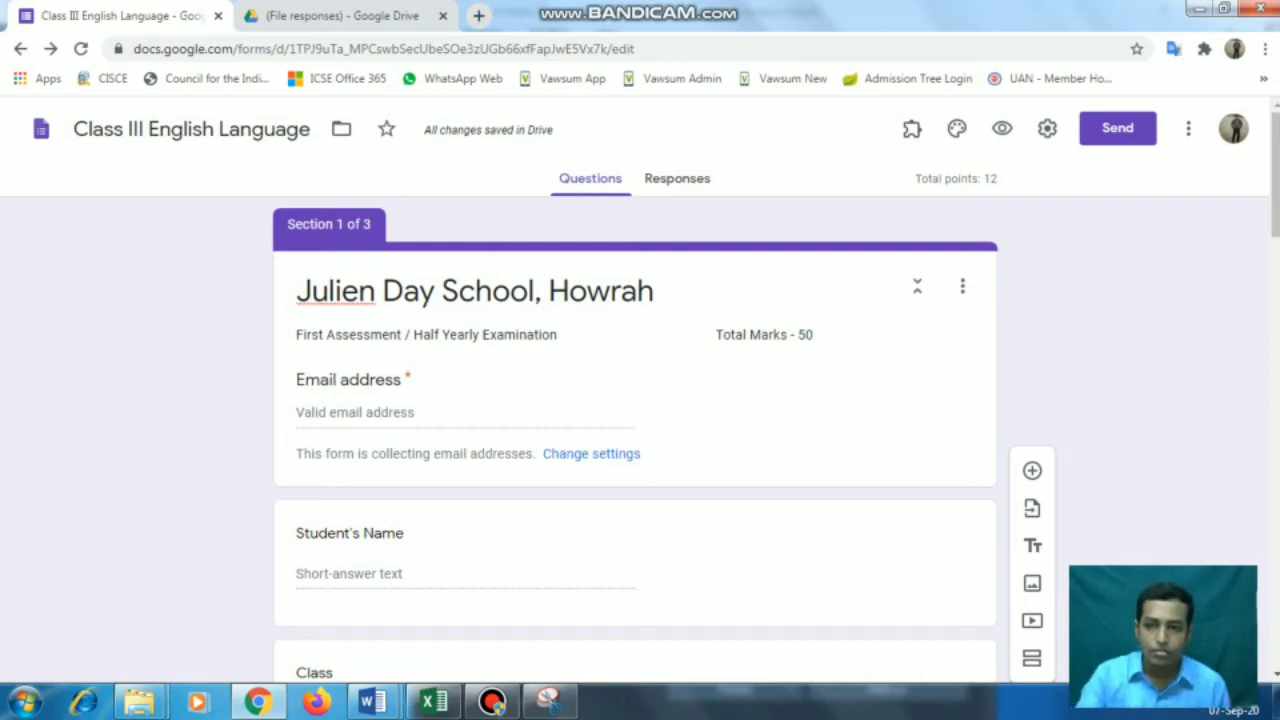
left_click(911, 128)
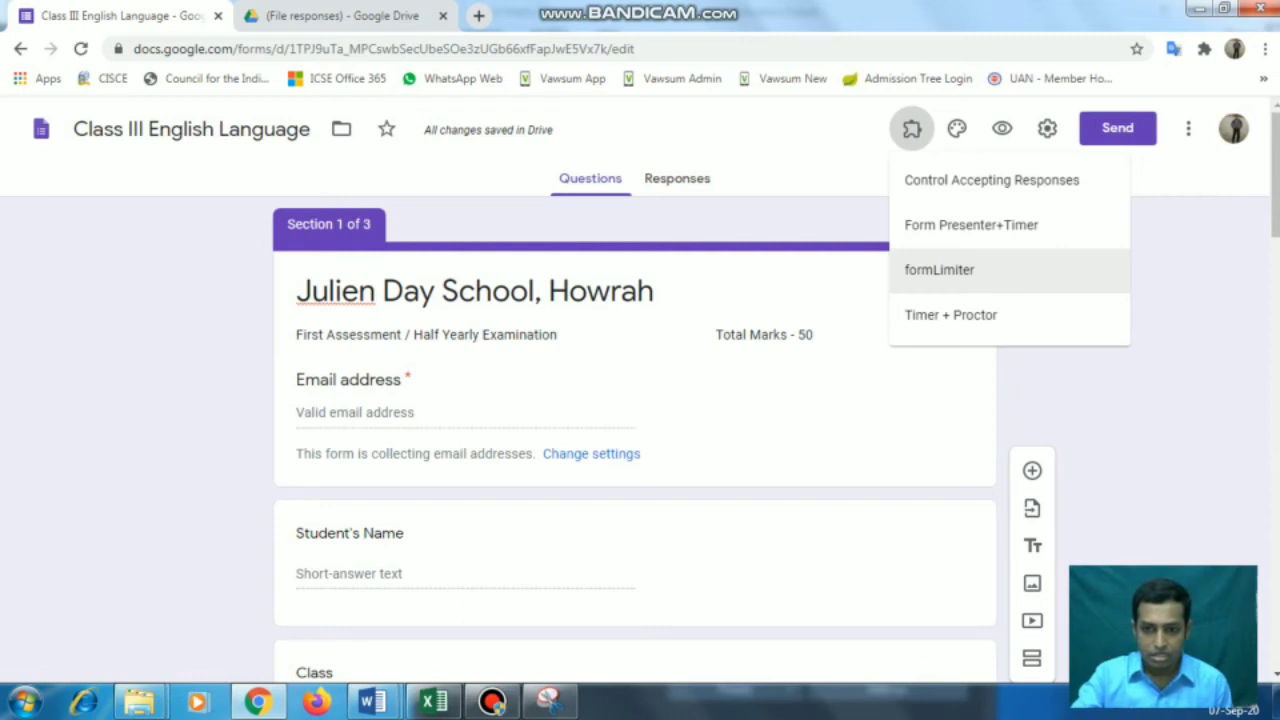
Open Add-ons from the More menu to browse the G Suite Marketplace for Forms
key("Escape")
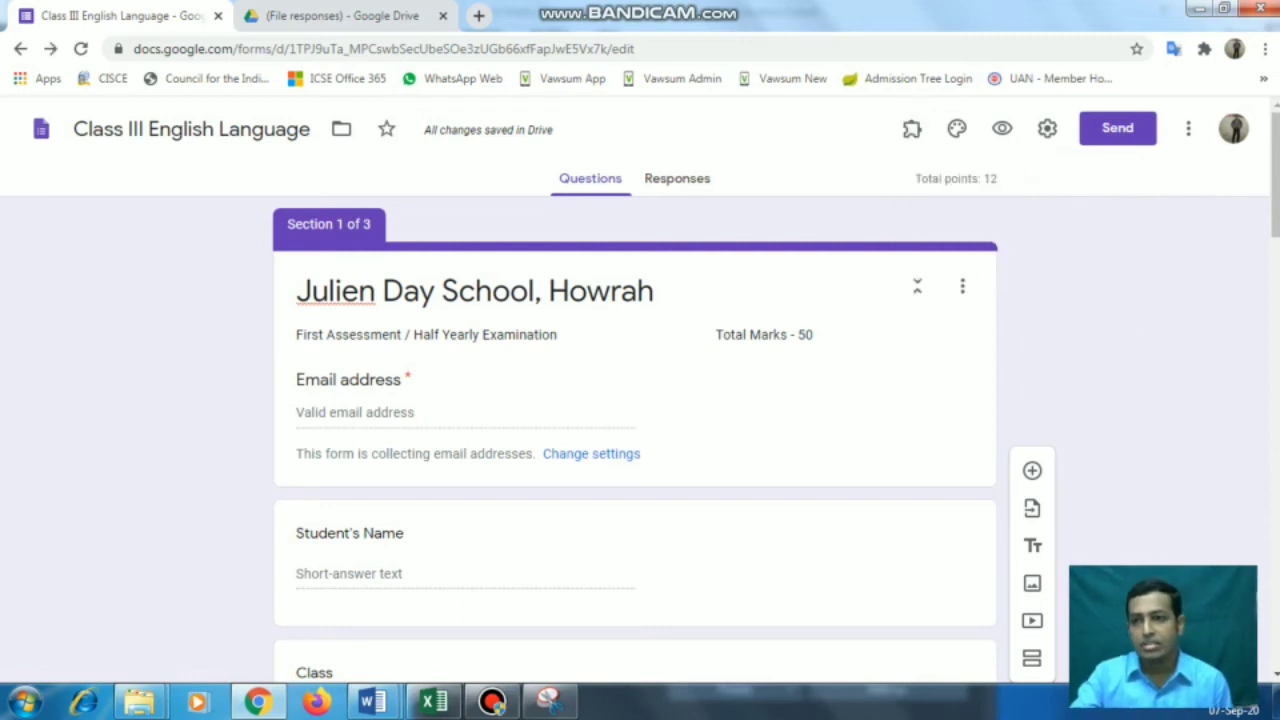
left_click(1188, 128)
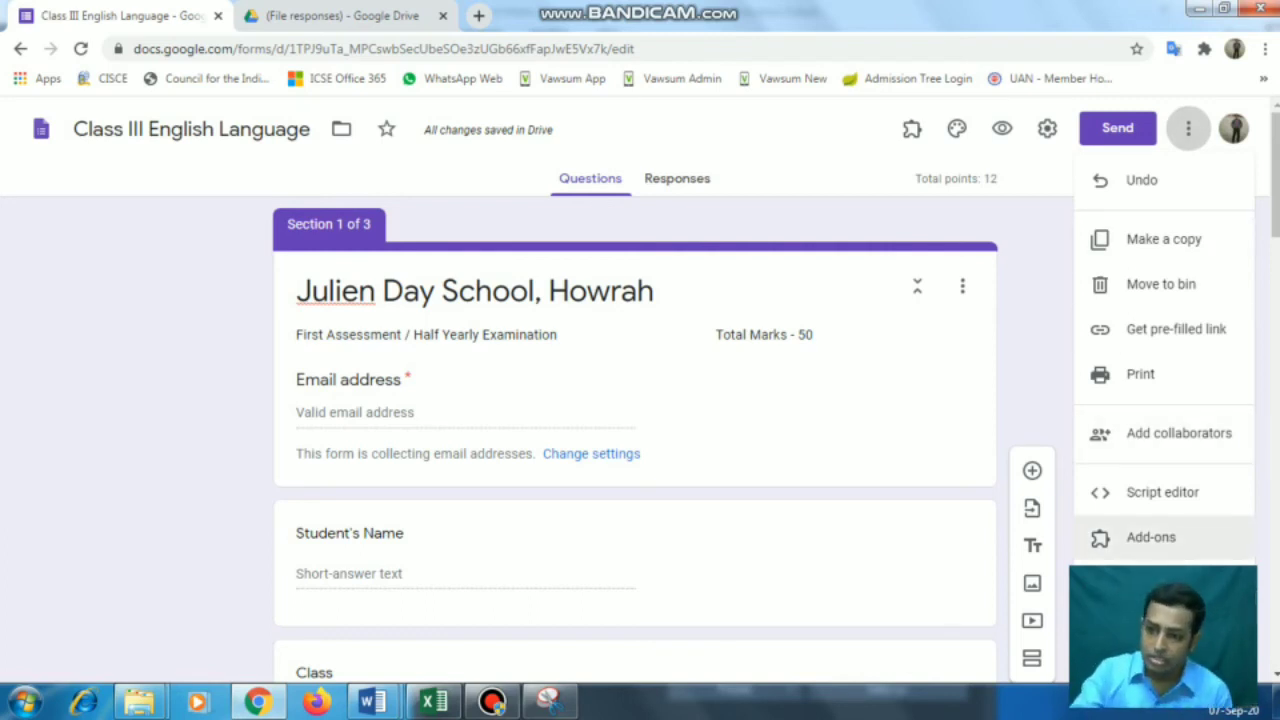
left_click(1150, 537)
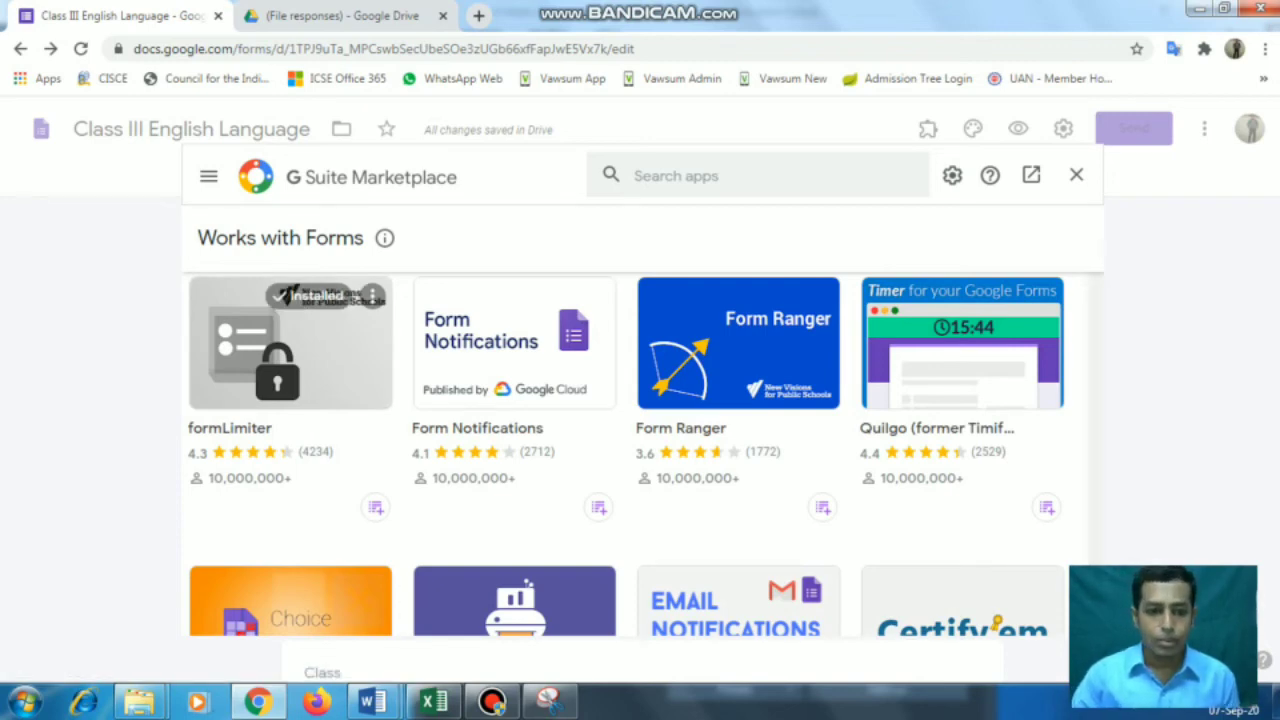
Search the marketplace for 'formLimiter' and open its details page
left_click(634, 175)
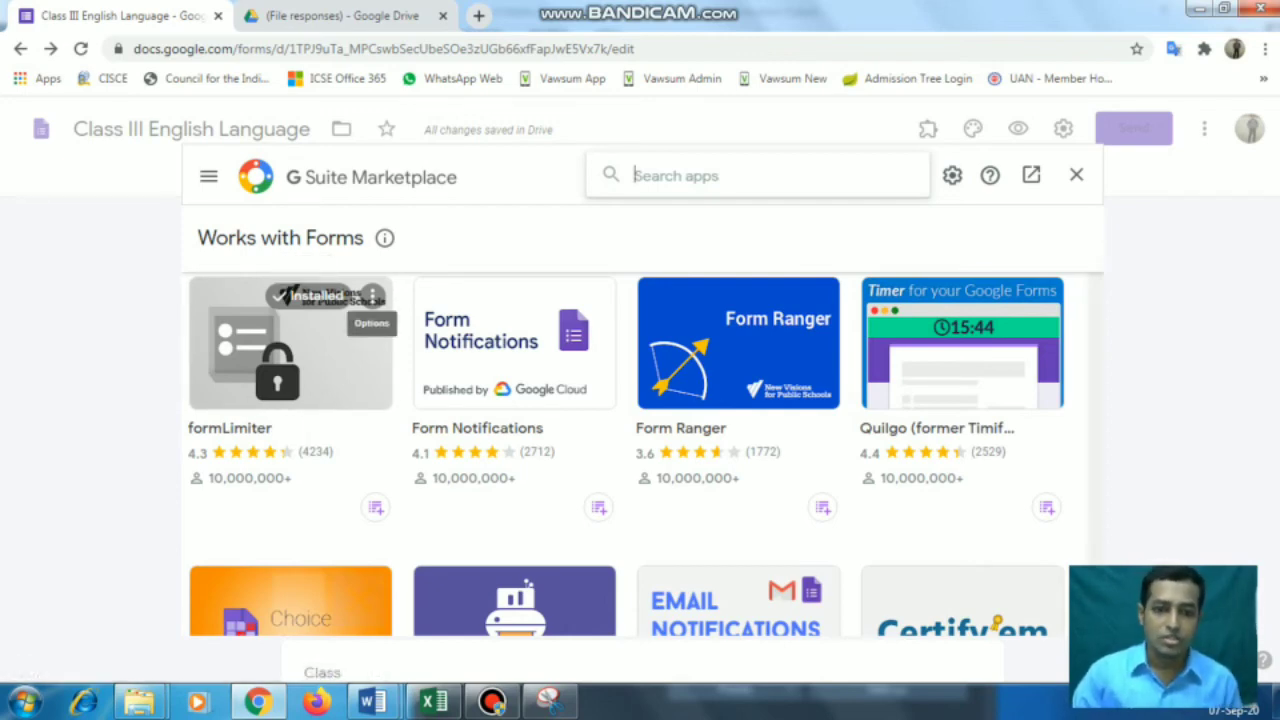
type("fo")
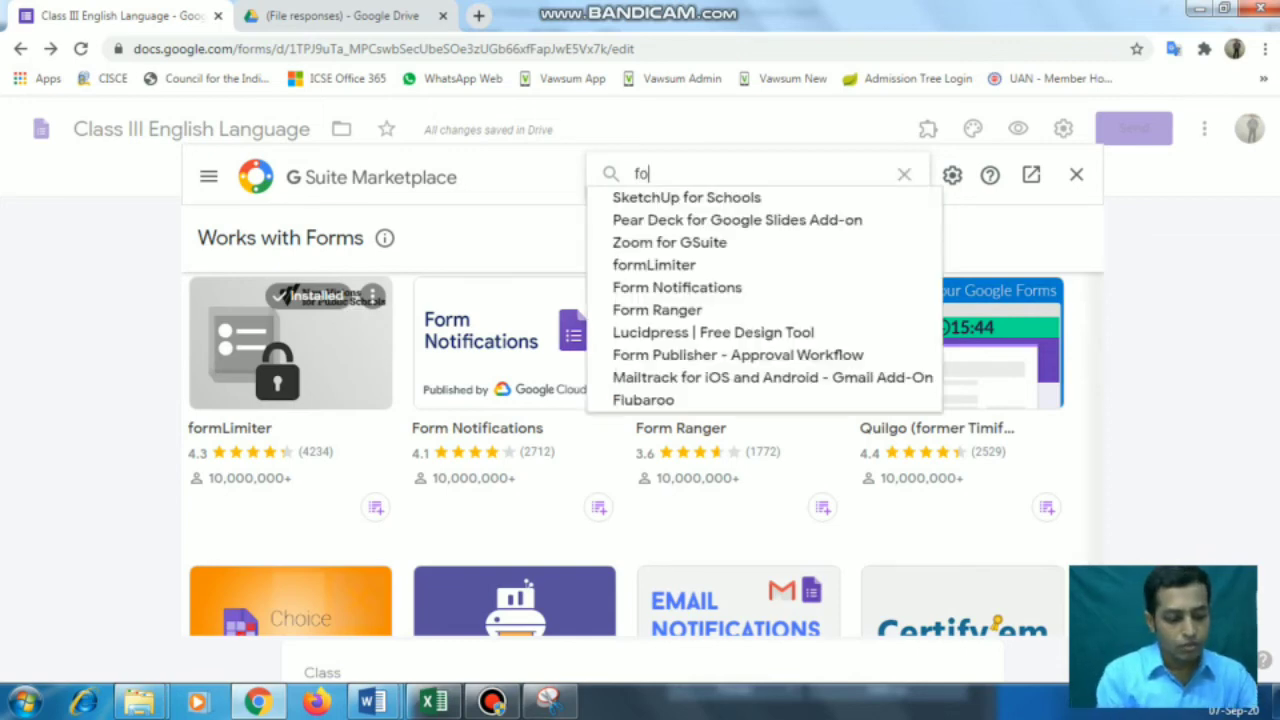
type("rm")
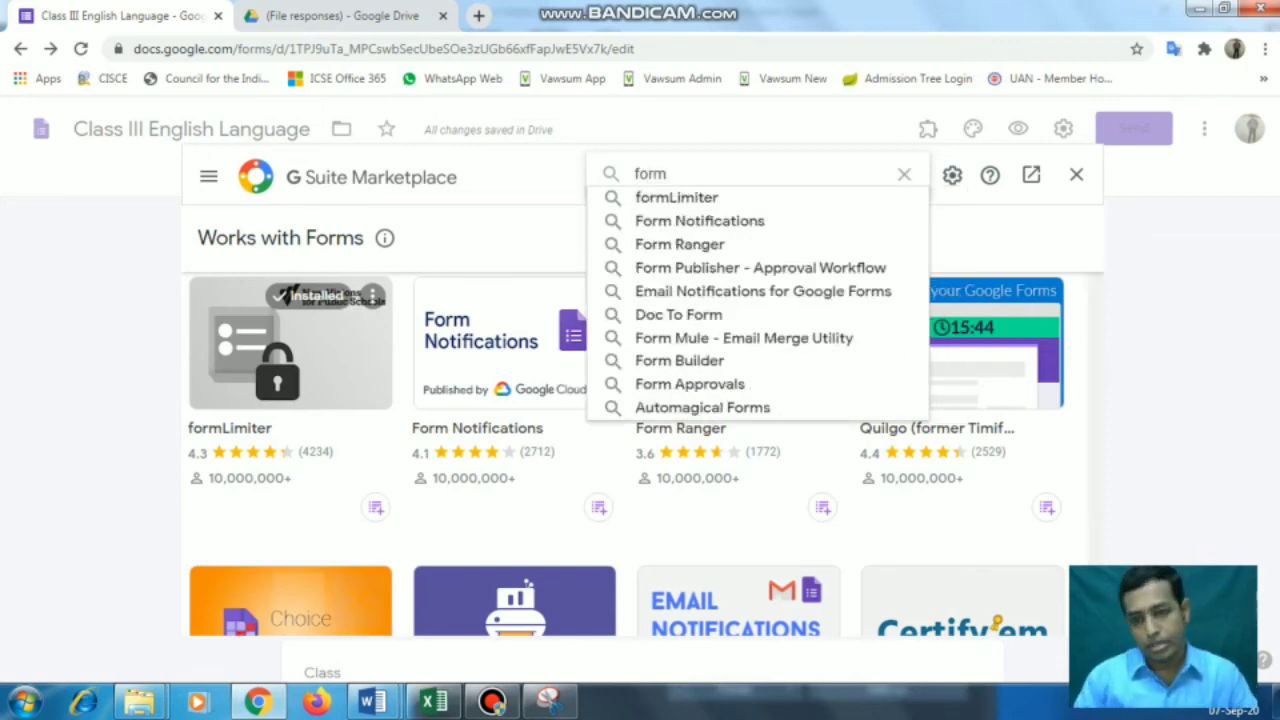
key("Down")
key("Return")
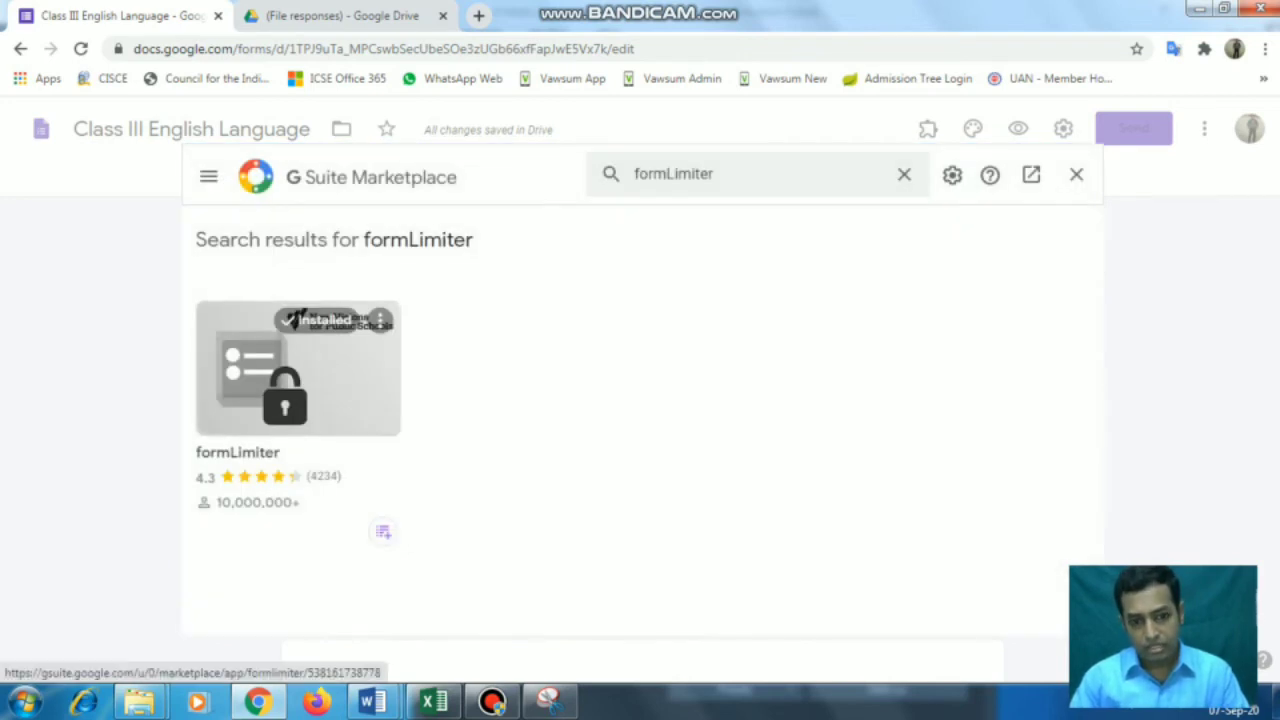
left_click(298, 380)
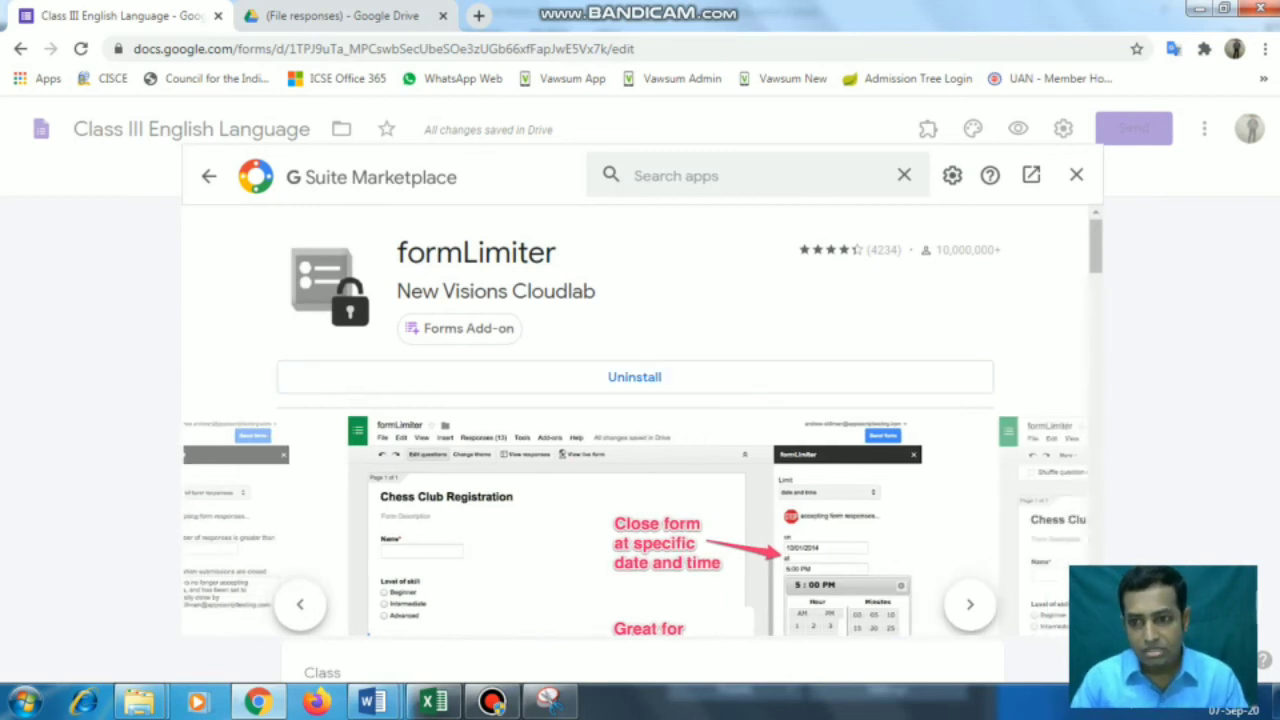
Close the marketplace and the installed add-ons list to return to the form editor
left_click(1076, 175)
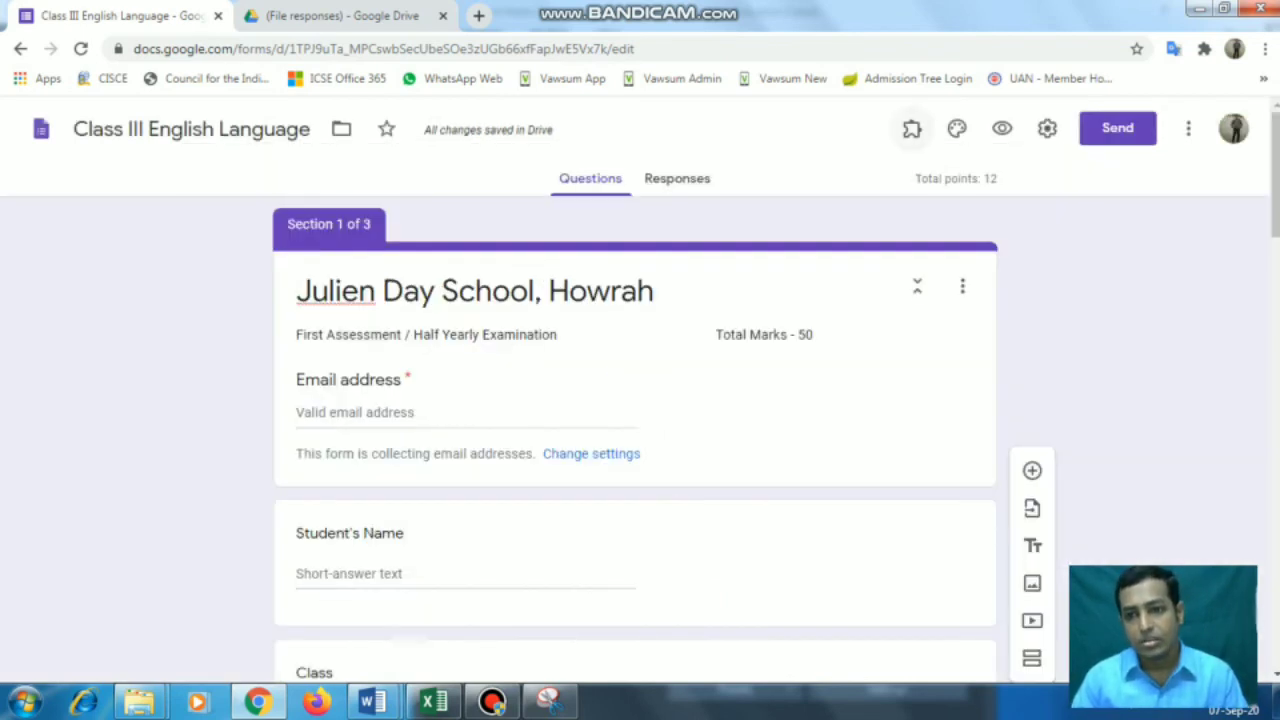
left_click(911, 128)
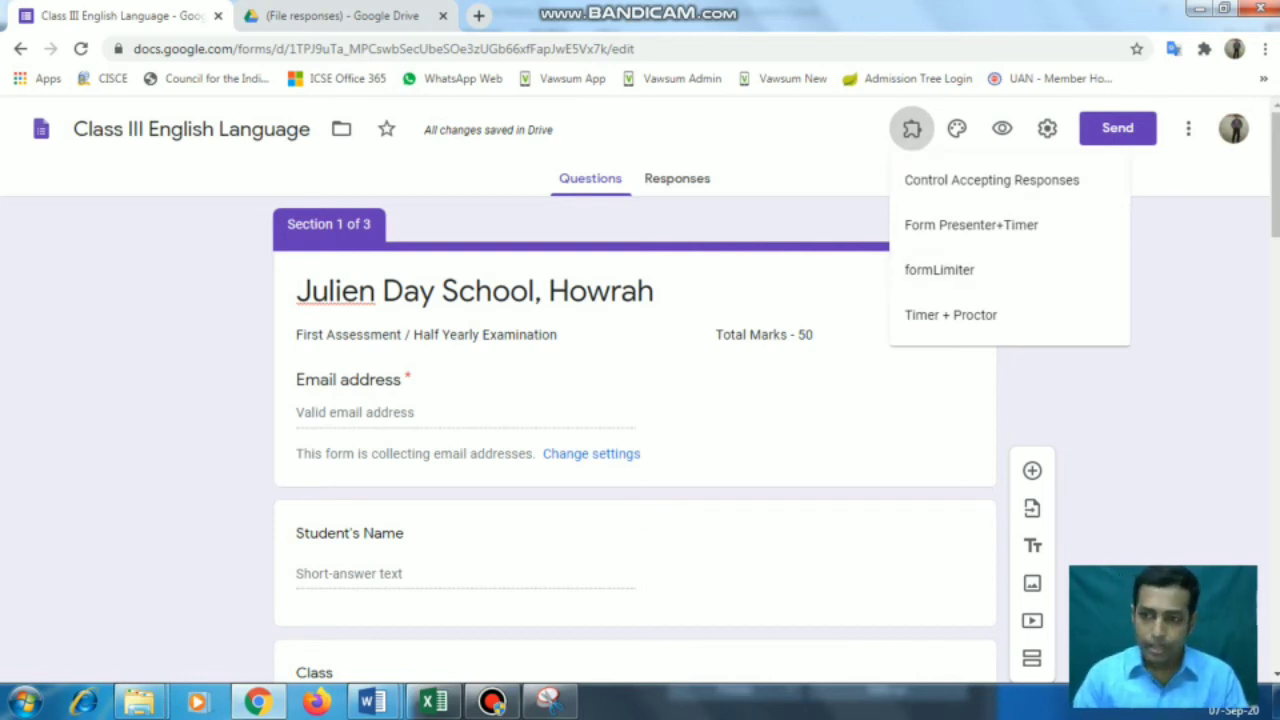
left_click(1190, 128)
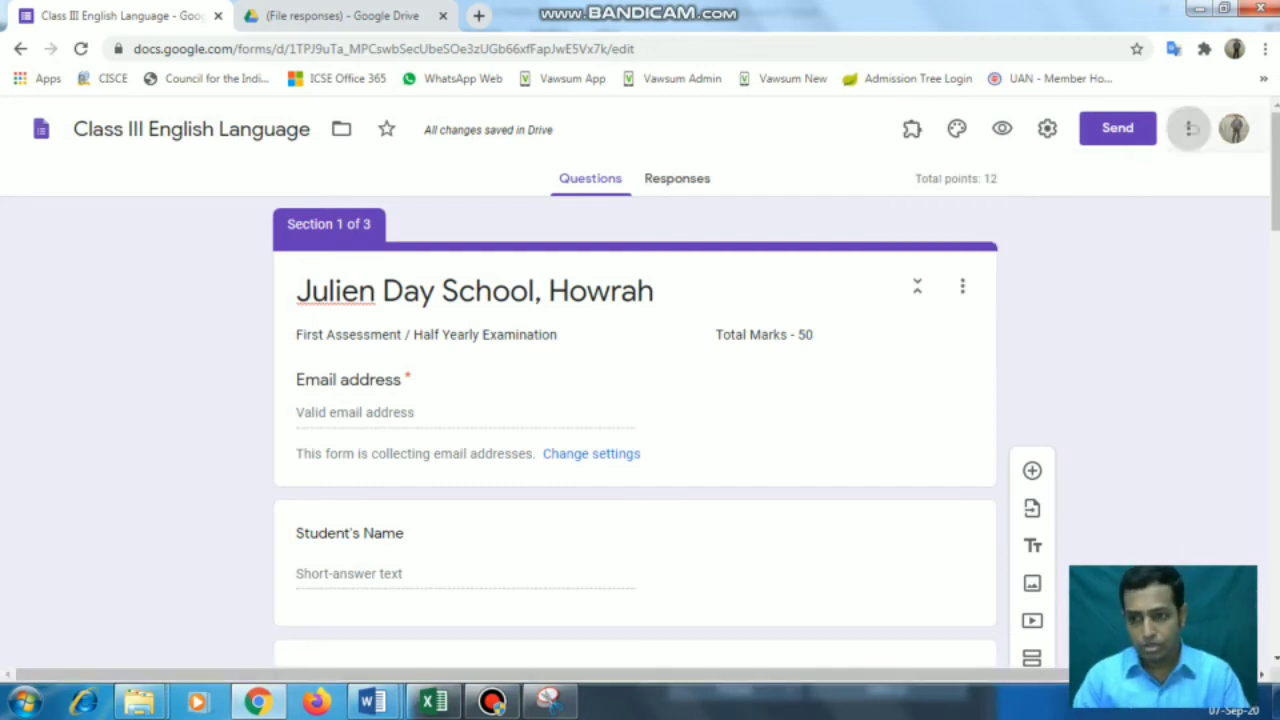
left_click(1190, 128)
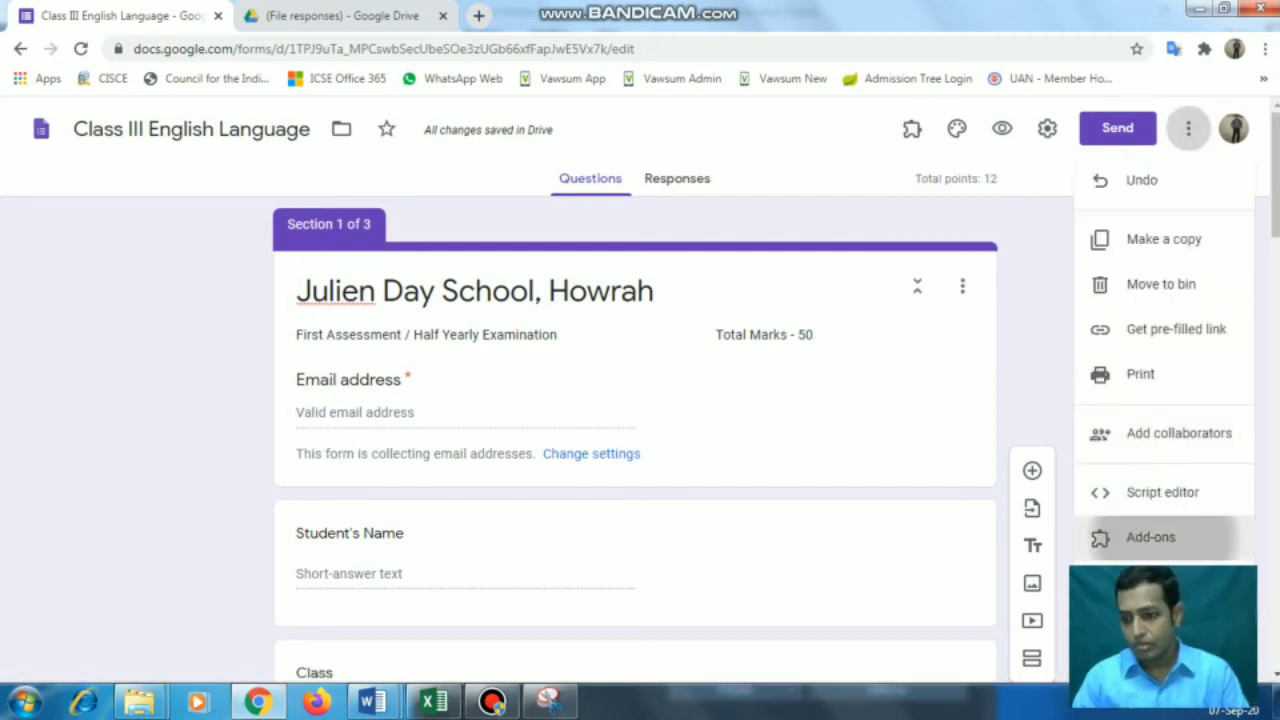
left_click(1150, 537)
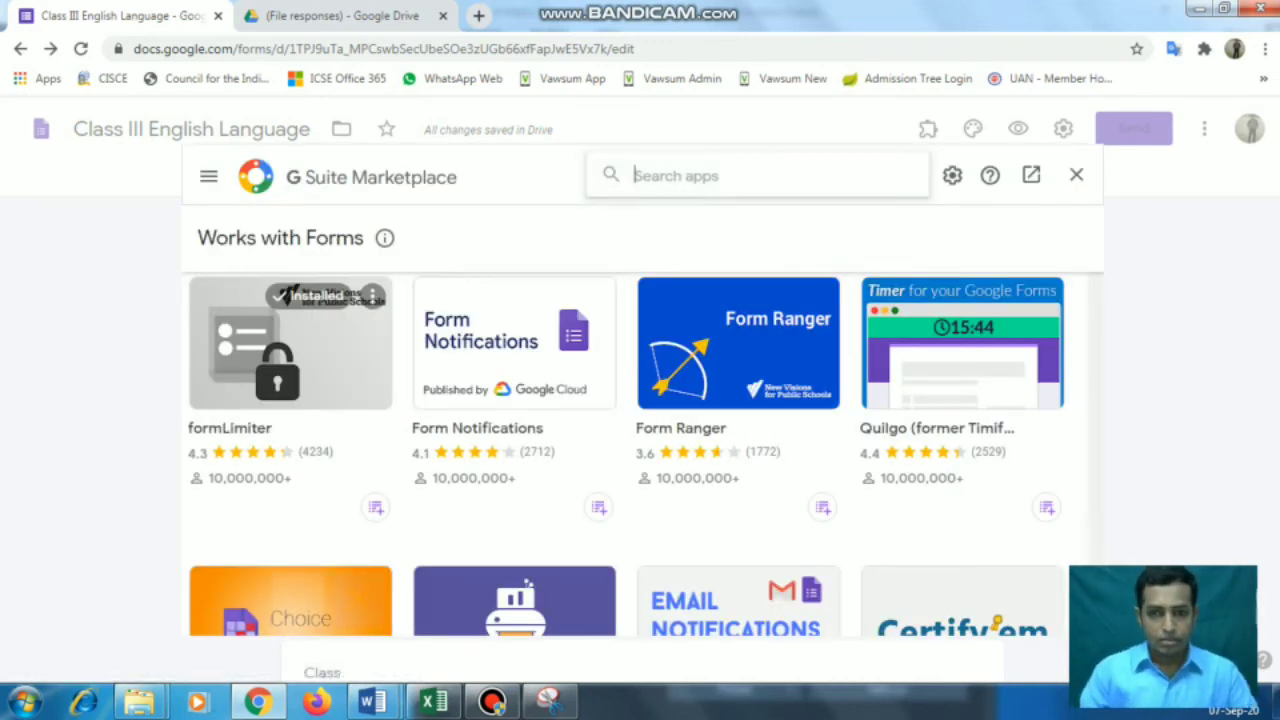
type("Con")
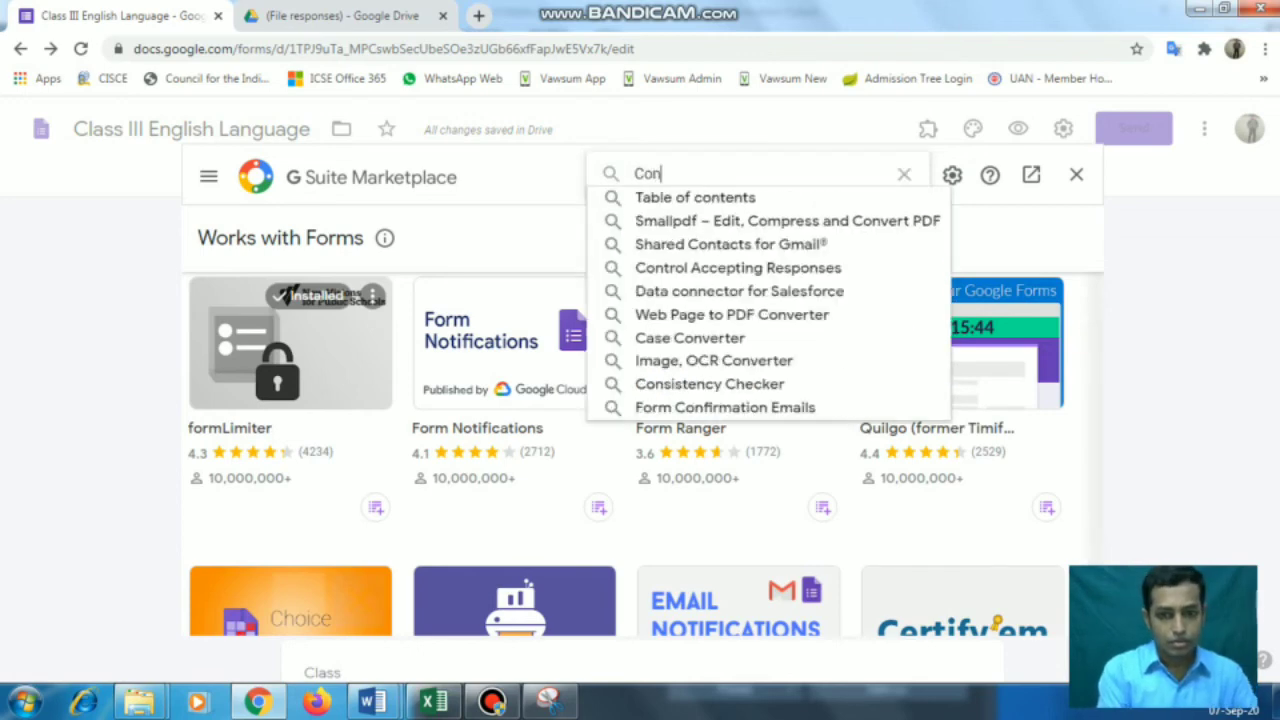
type("trol")
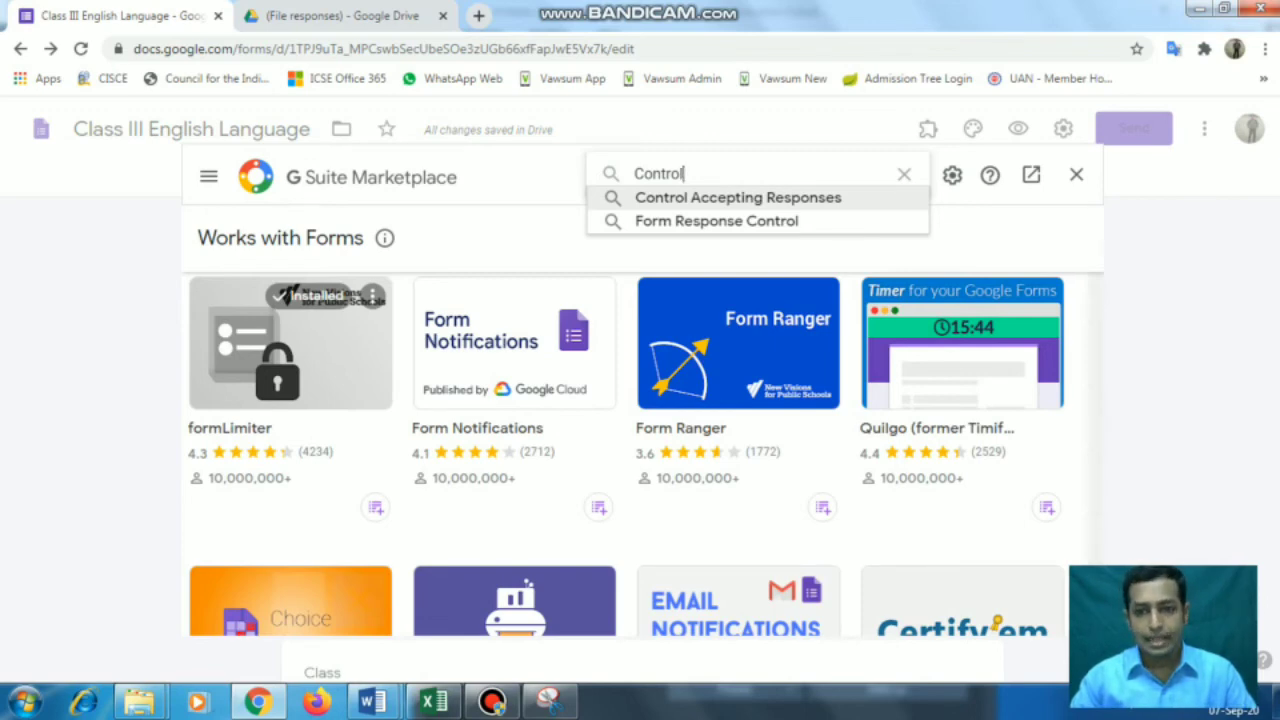
key("Down")
key("Return")
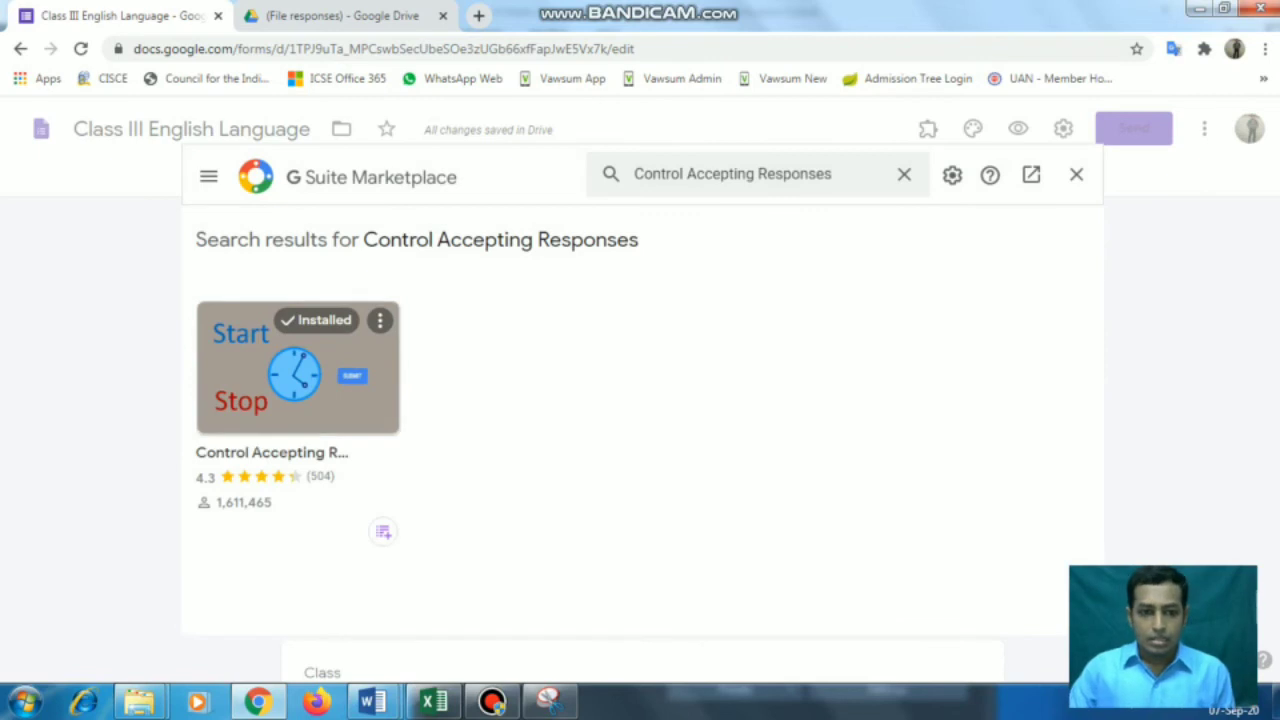
left_click(297, 370)
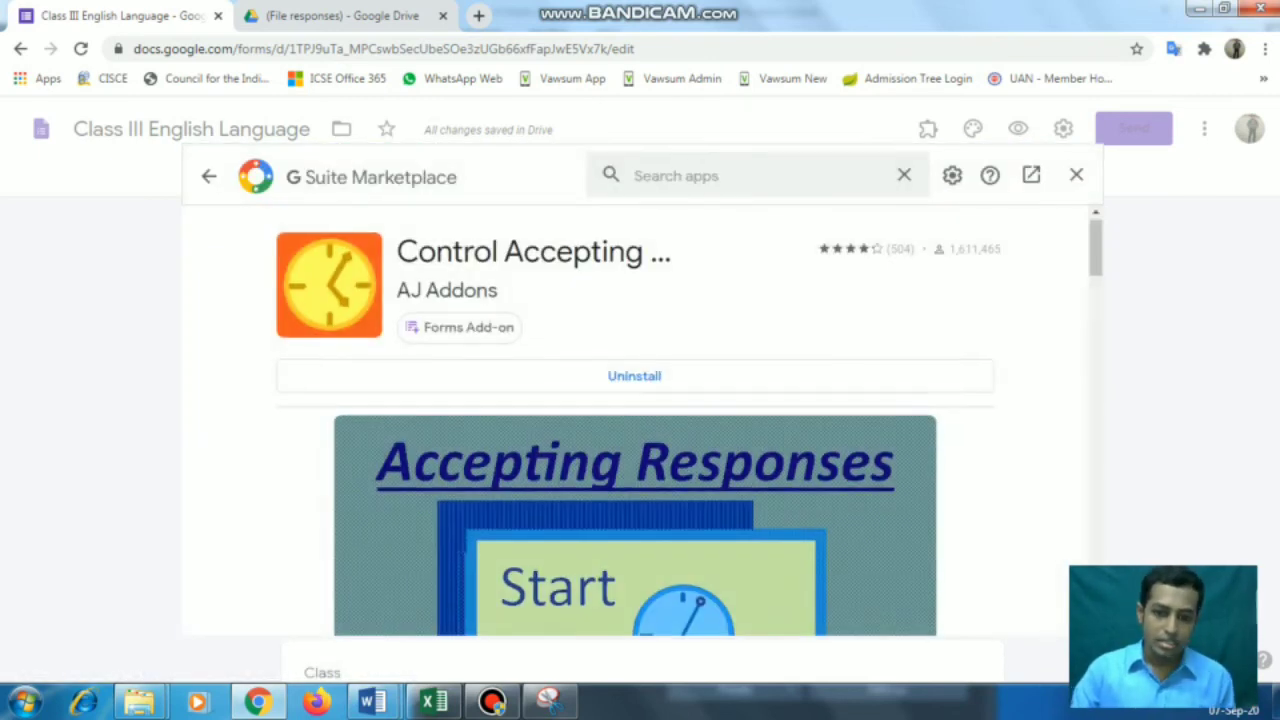
scroll(635, 420, "down", 2)
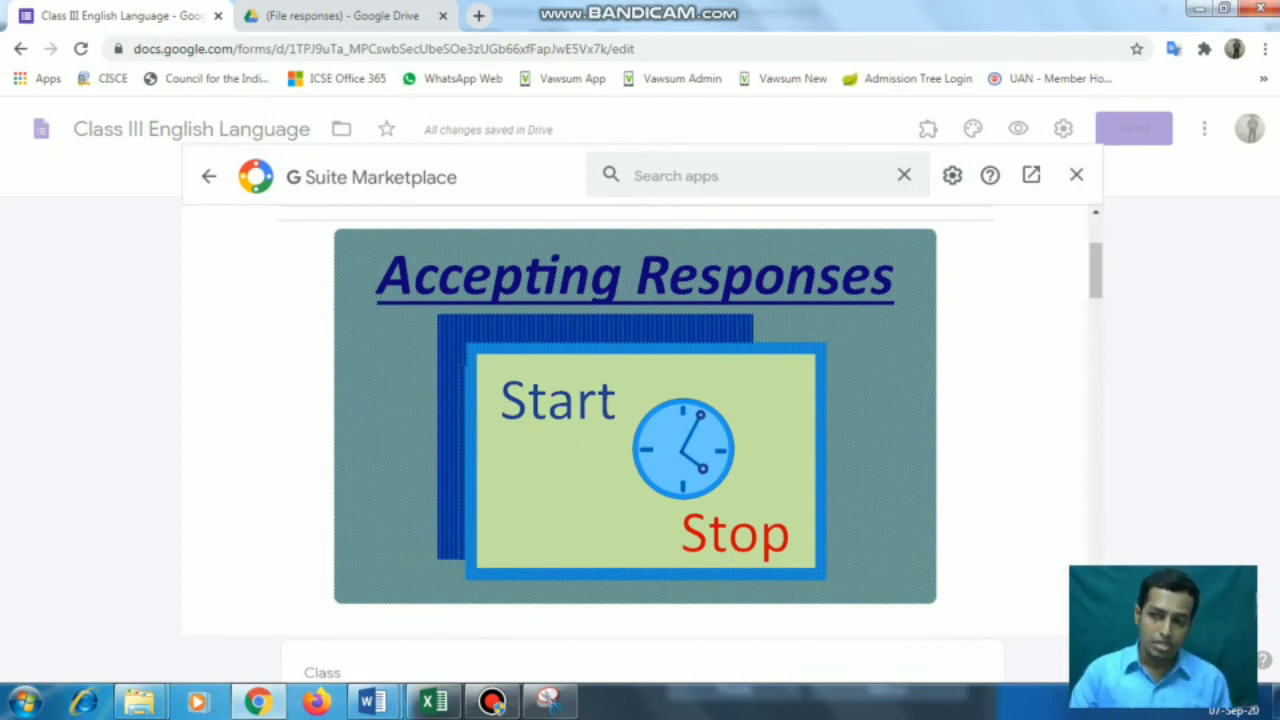
left_click(1076, 174)
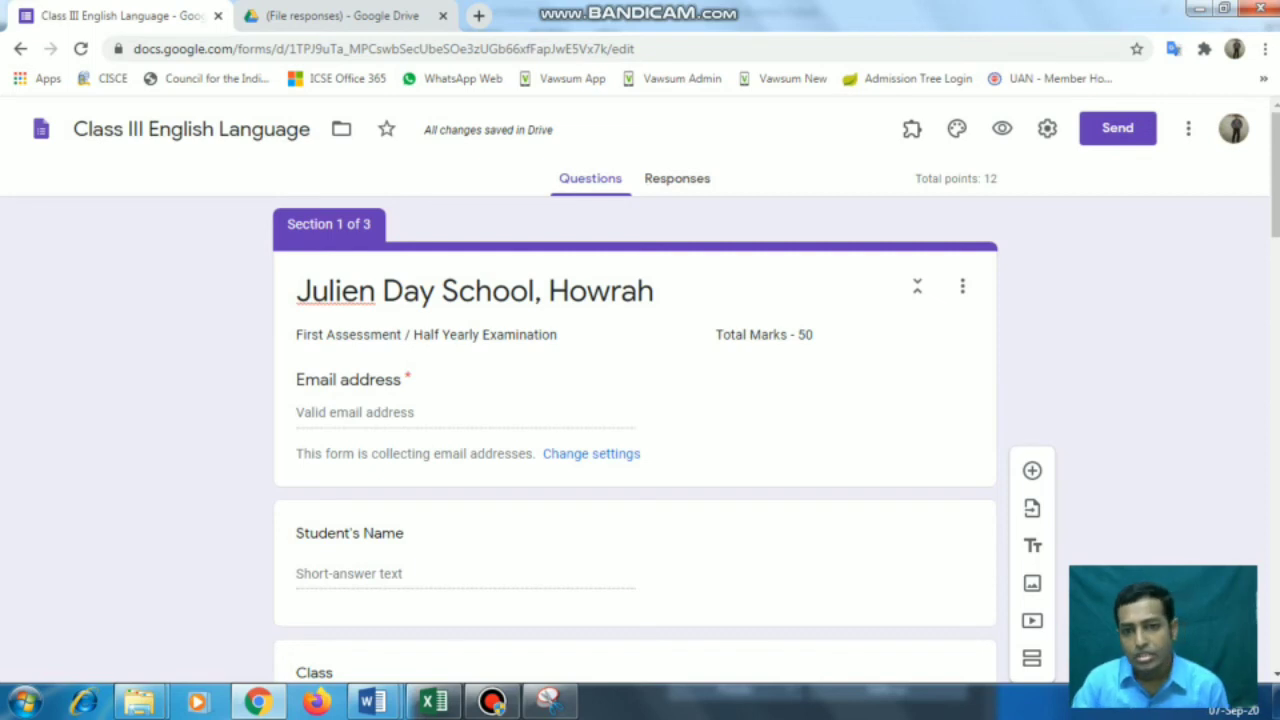
Check the Responses summary (0 responses, accepting), then preview the live form and close it
left_click(677, 178)
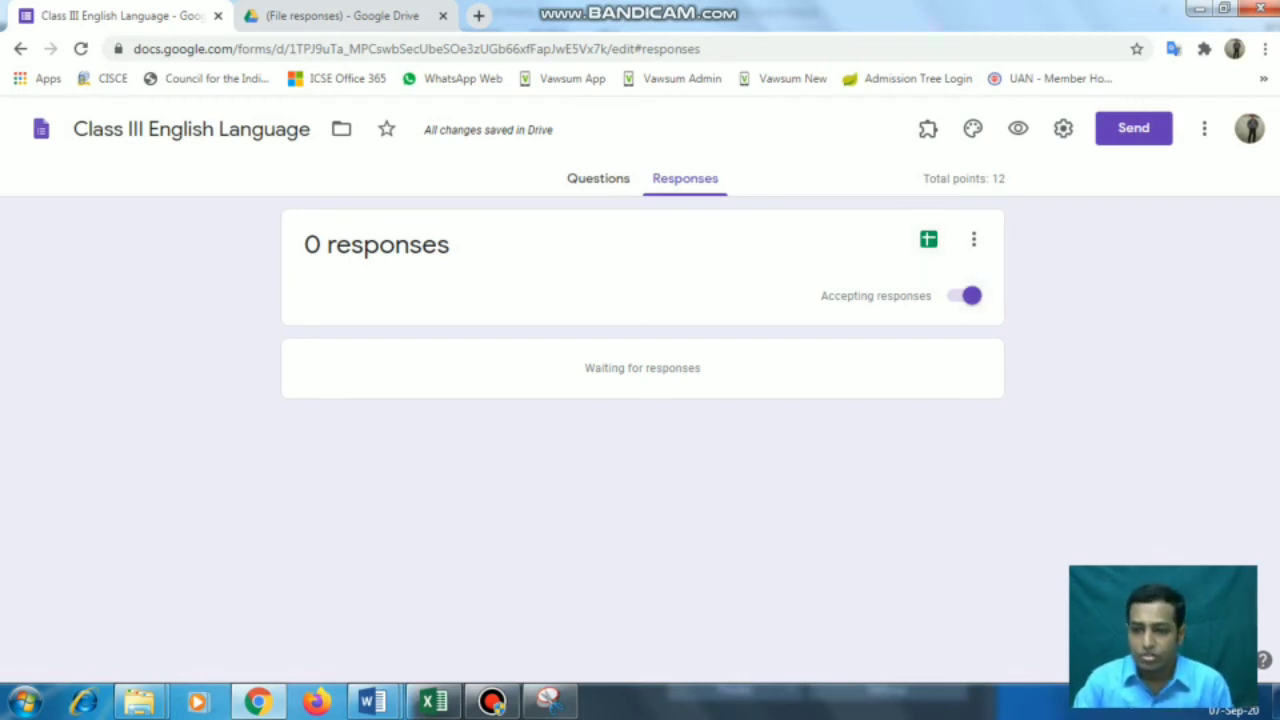
left_click(1018, 128)
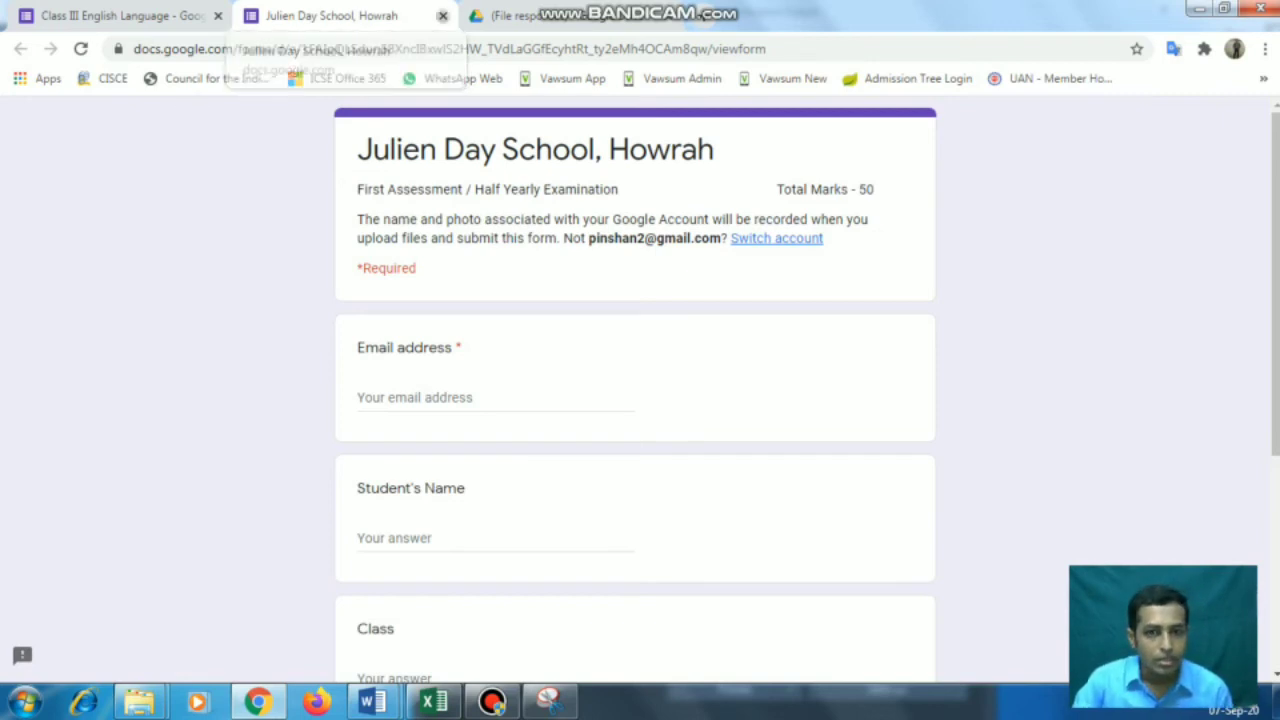
left_click(443, 15)
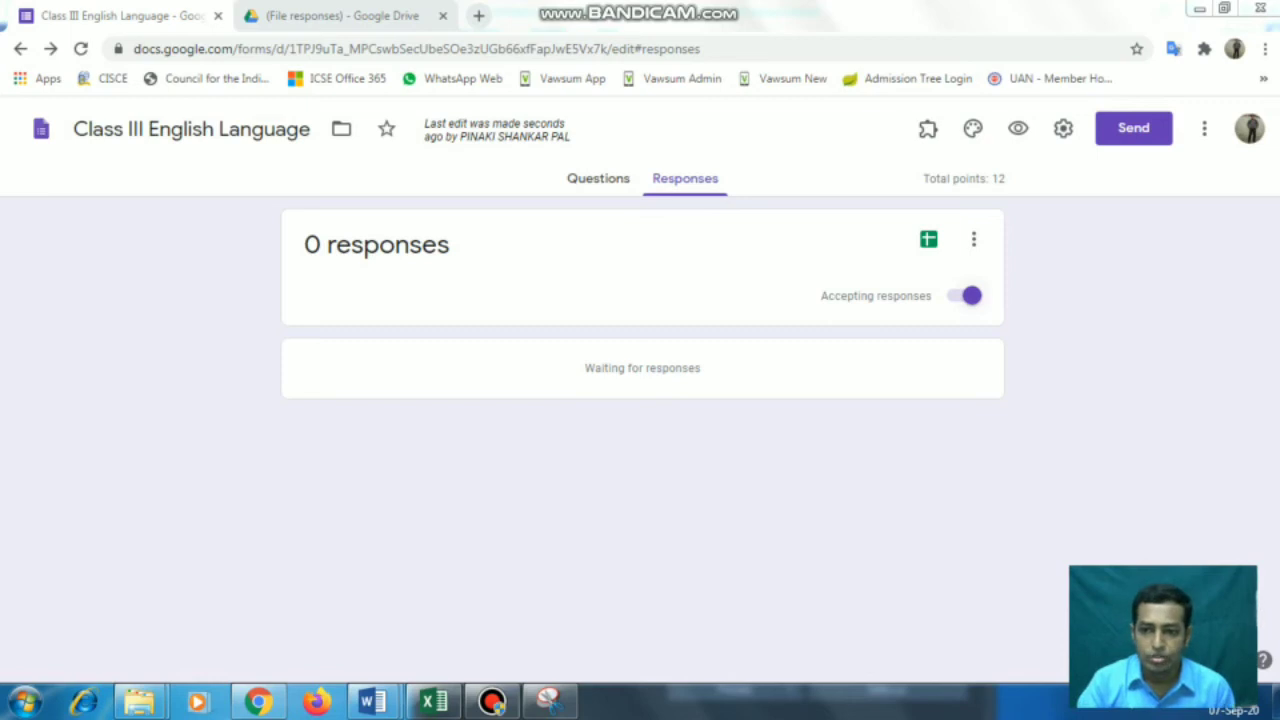
In Control Accepting Responses, schedule the form to open at minute 40 and close at minute 41, on 07-Sep-2020
left_click(598, 178)
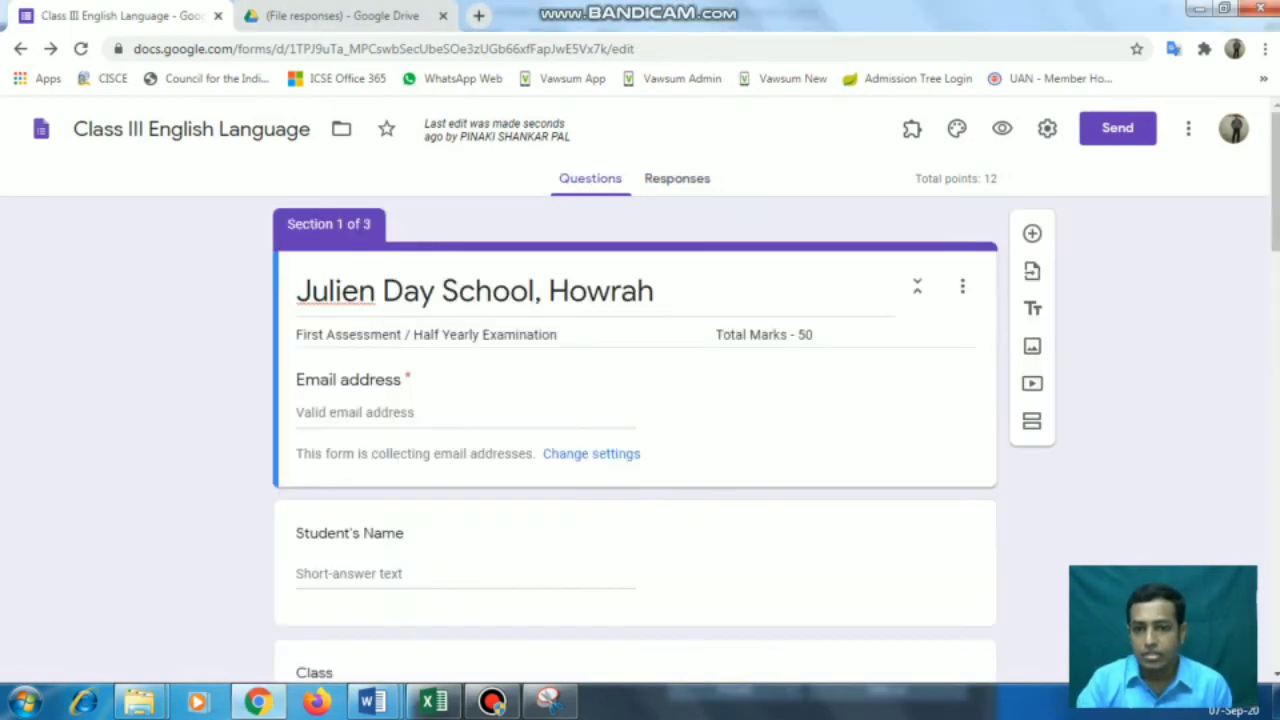
left_click(911, 128)
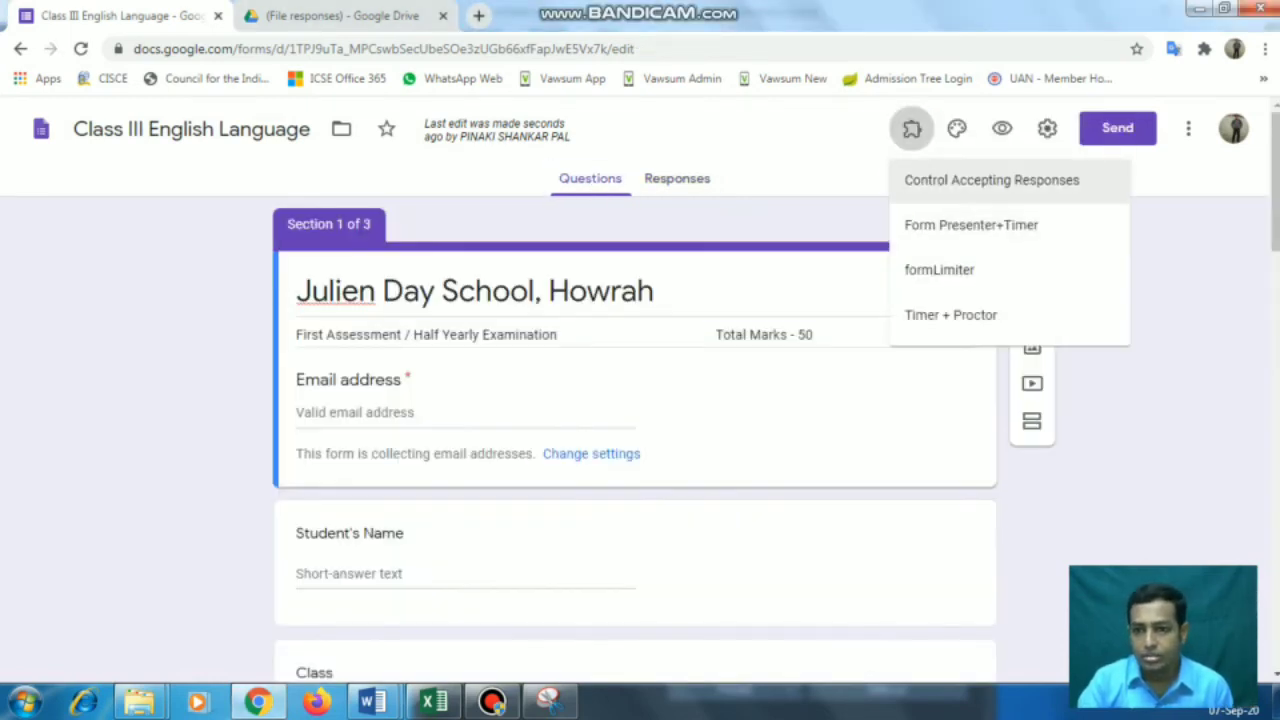
left_click(991, 180)
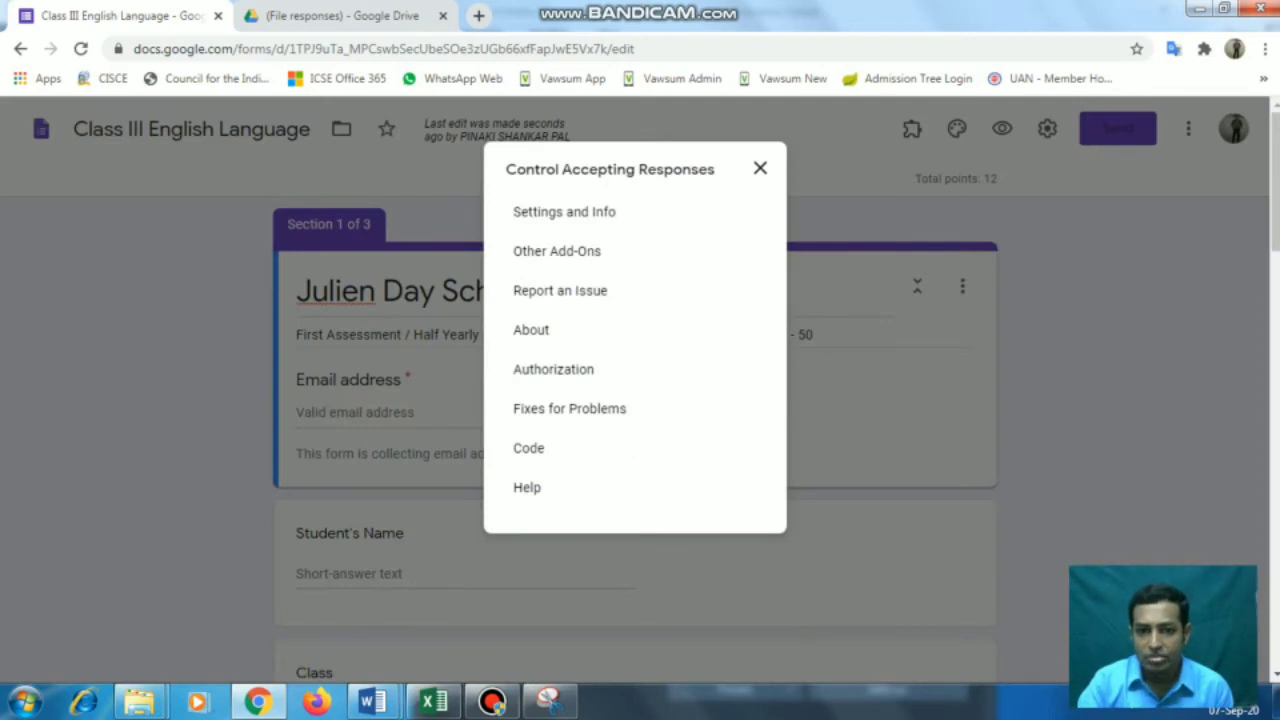
left_click(564, 212)
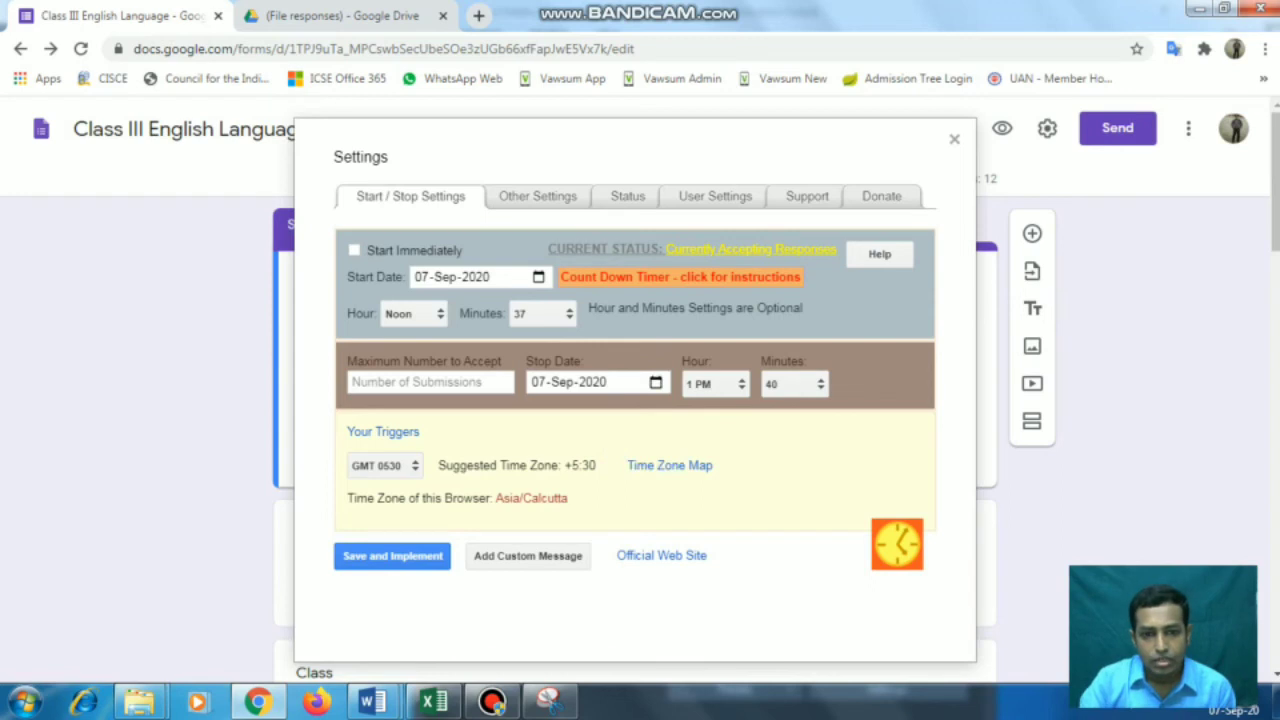
left_click(543, 313)
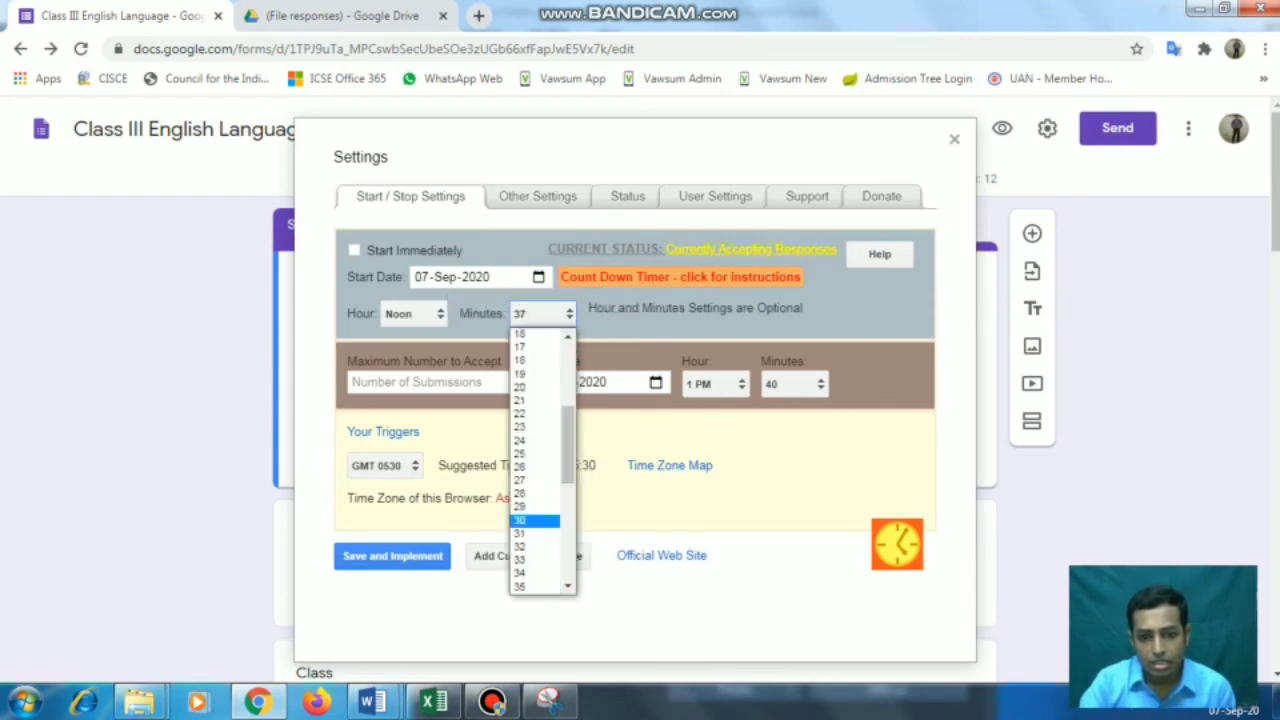
scroll(535, 520, "down", 3)
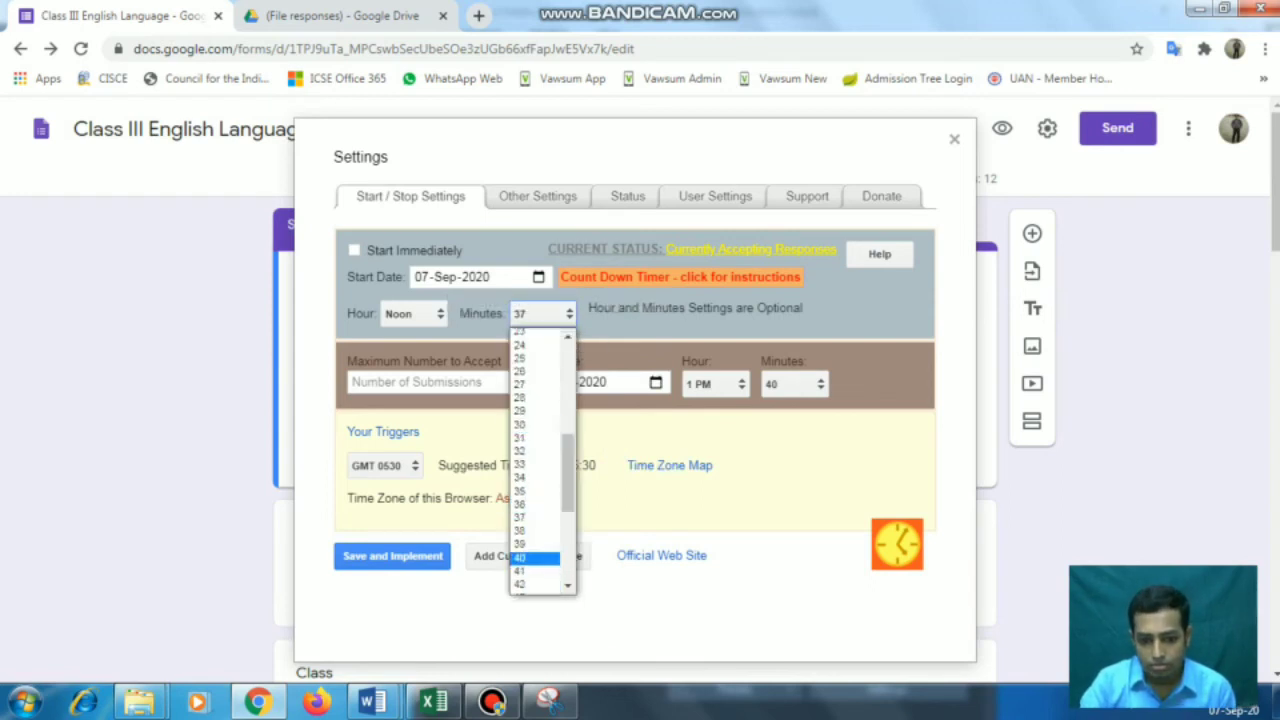
left_click(534, 557)
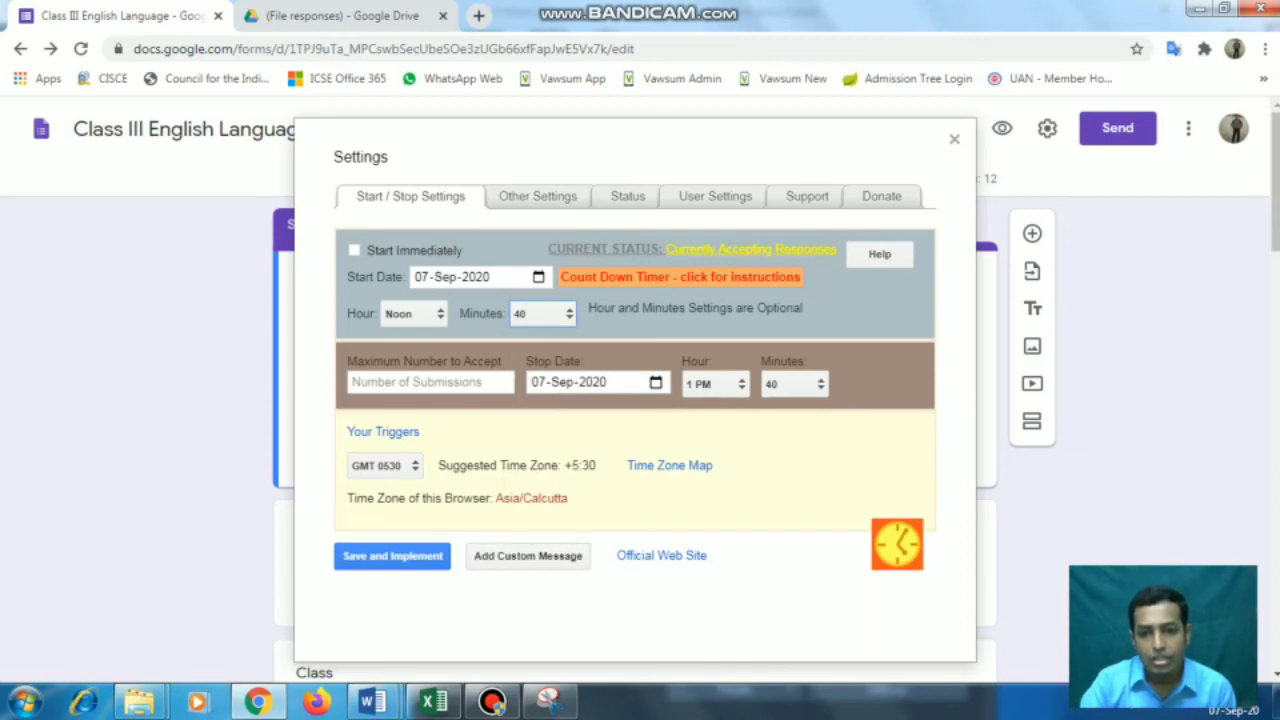
left_click(794, 384)
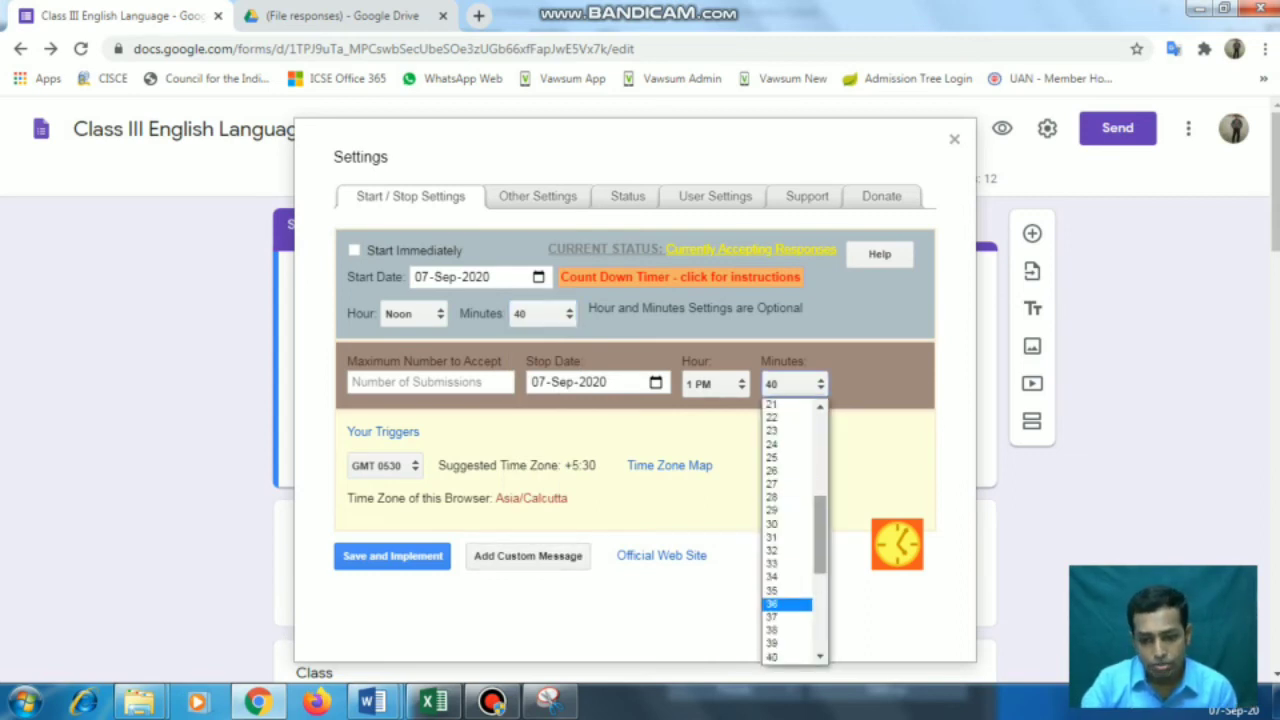
left_click(786, 632)
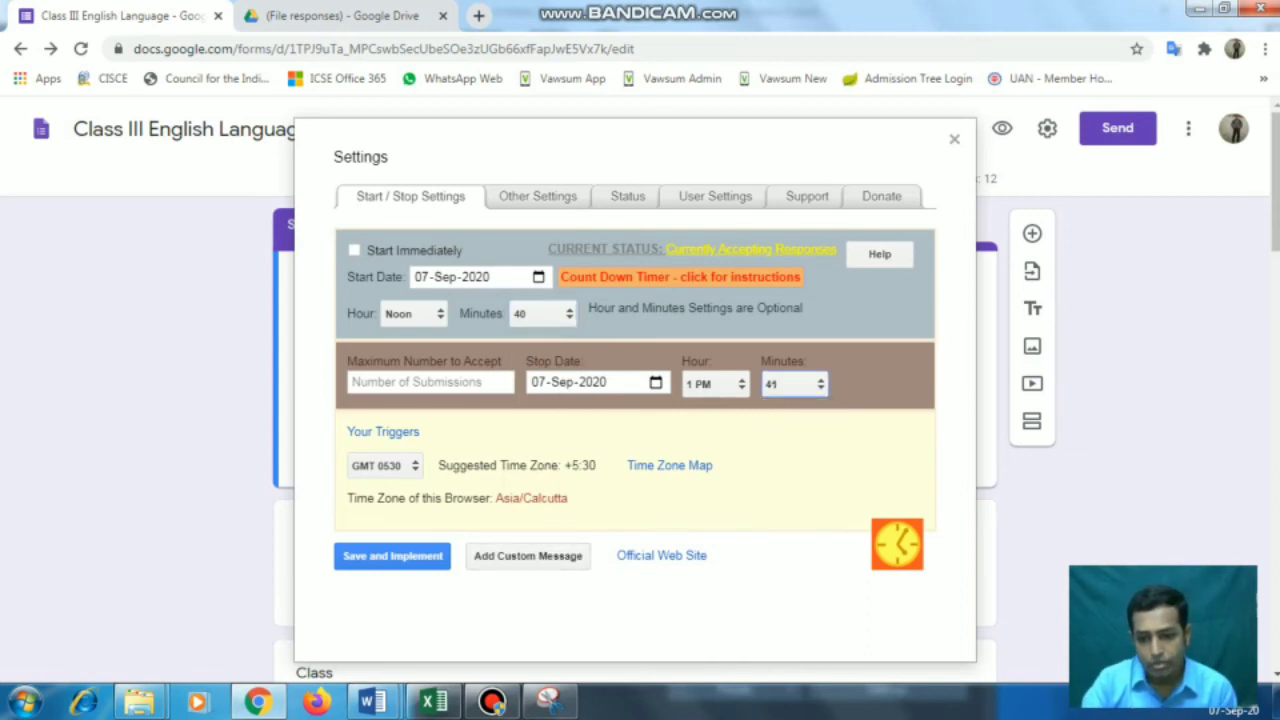
left_click(392, 556)
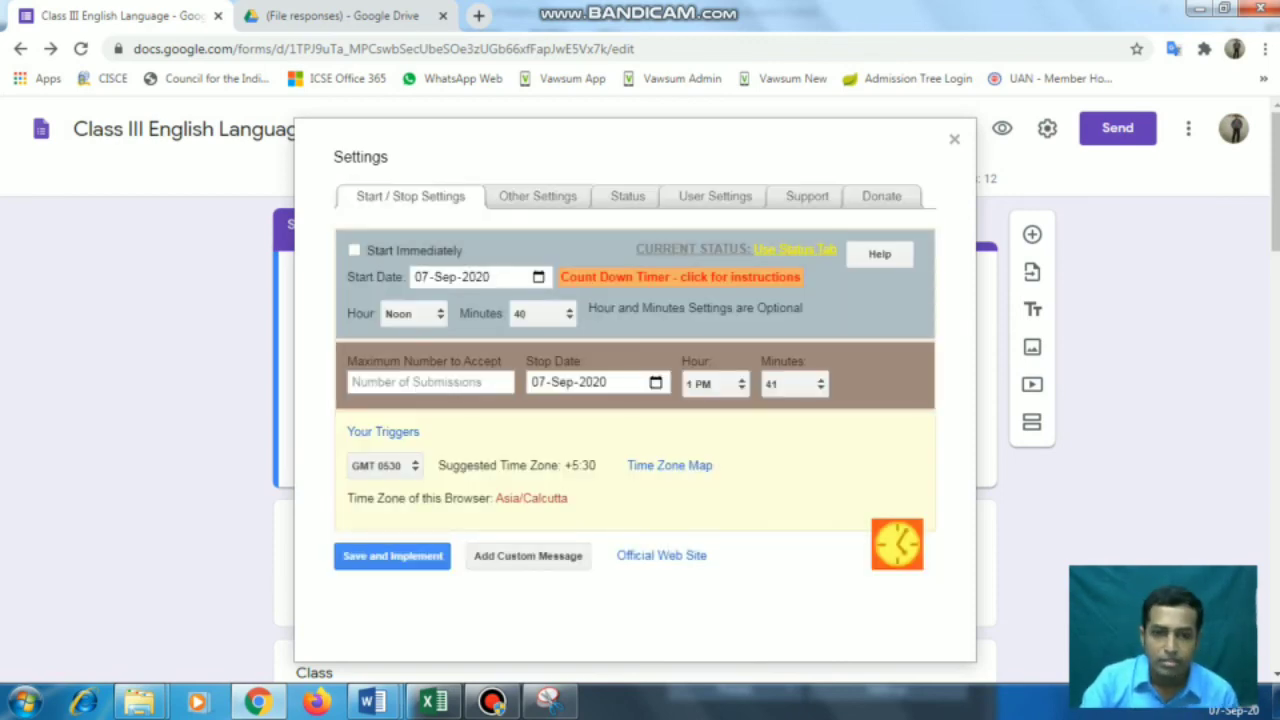
Save the add-on's pre-opening message showing 12:40 PM, 09/07/2020
left_click(538, 196)
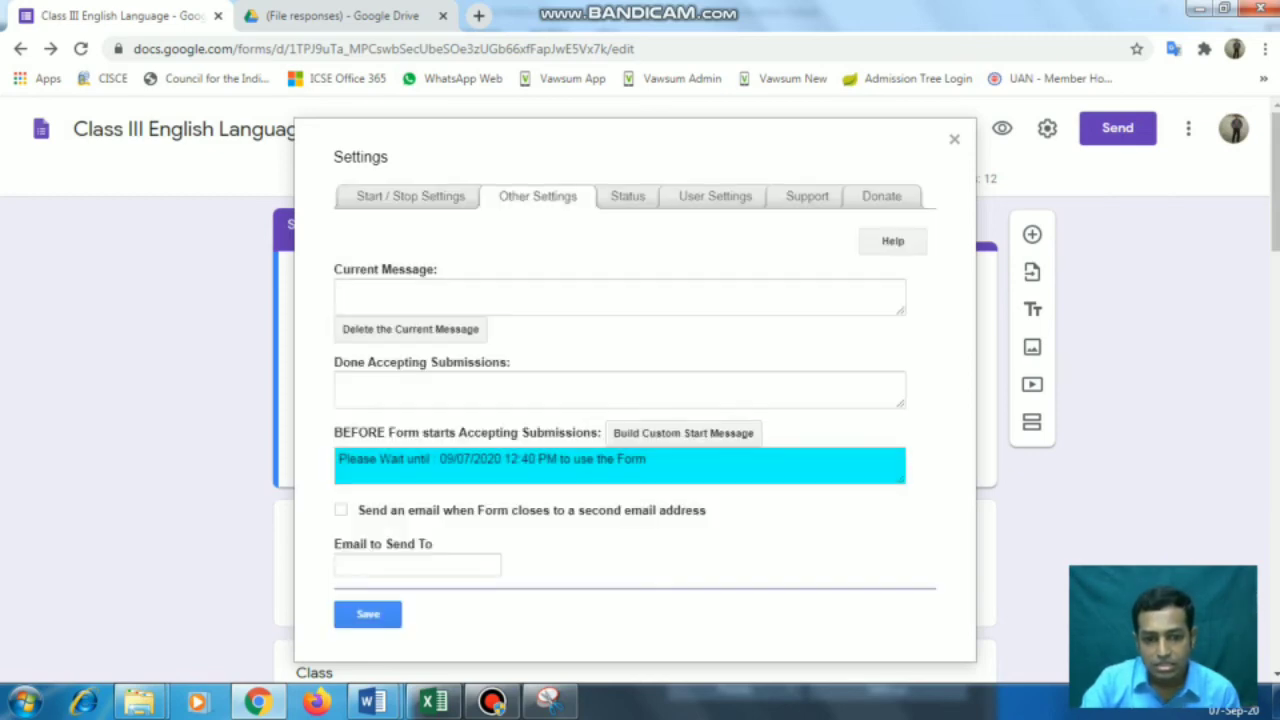
left_click_drag(338, 458, 646, 458)
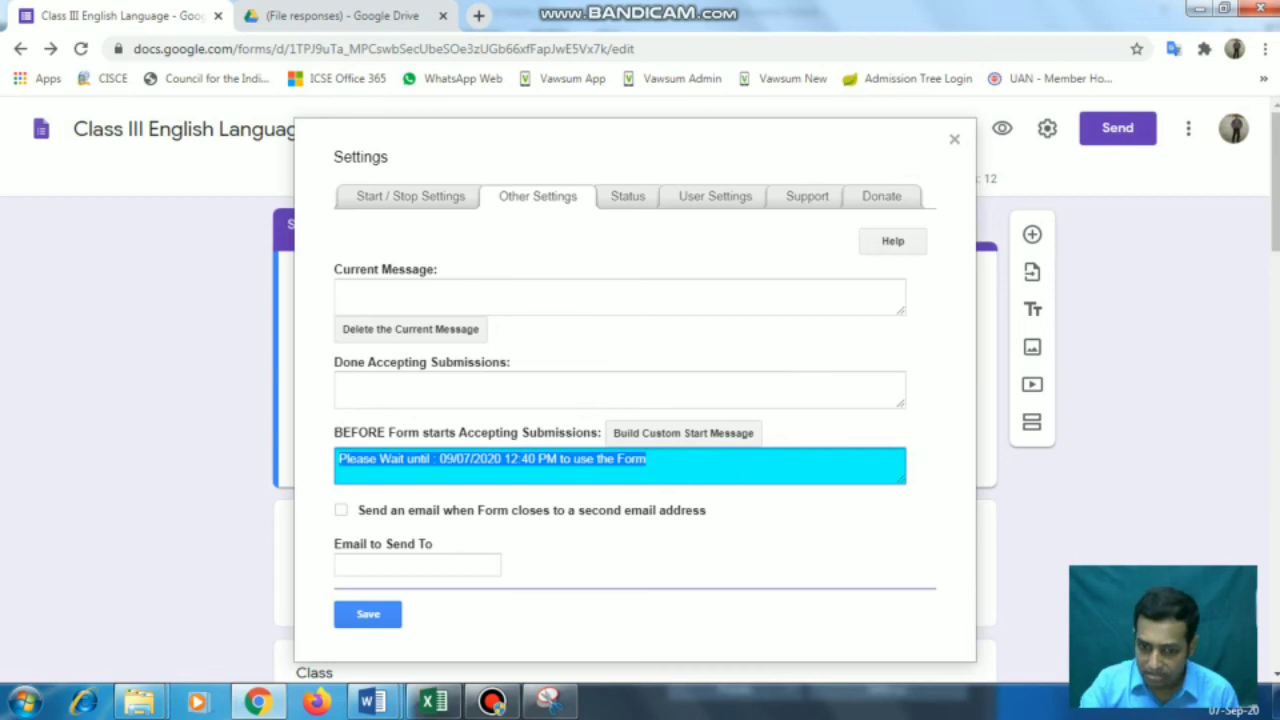
left_click(368, 614)
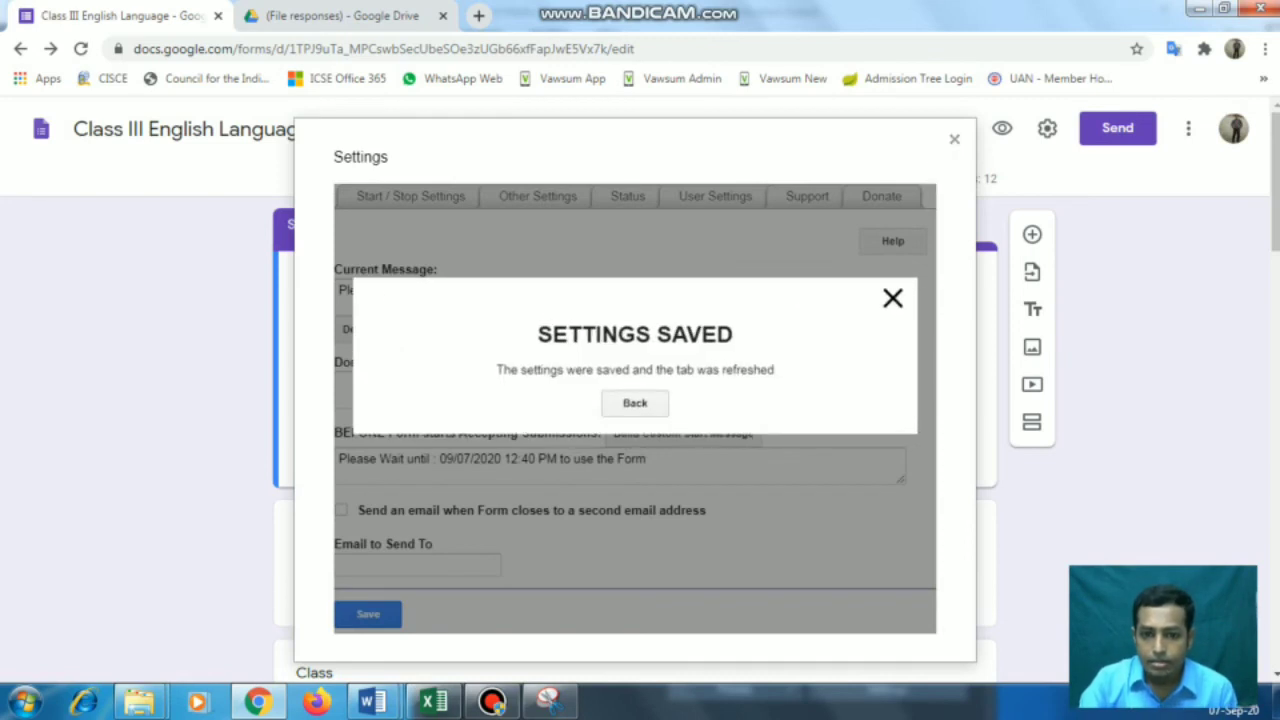
Close the add-on and preview the live form, which shows the wait message to respondents
left_click(954, 139)
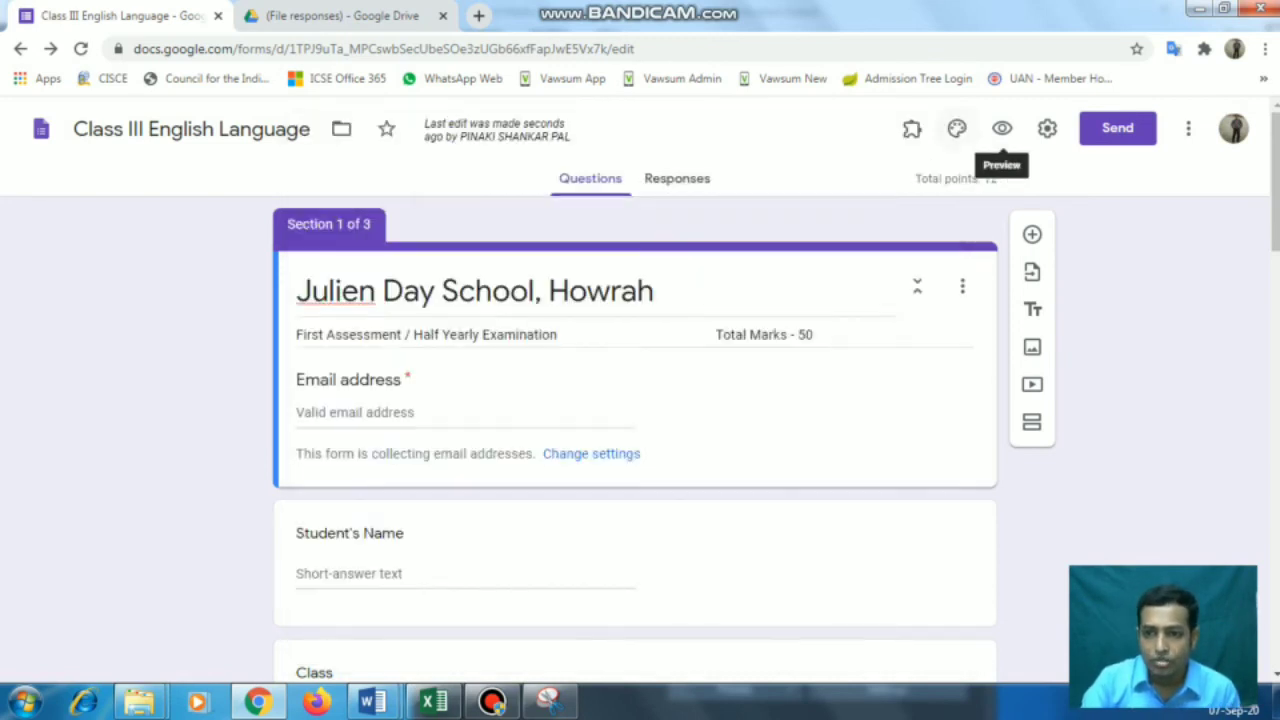
left_click(677, 178)
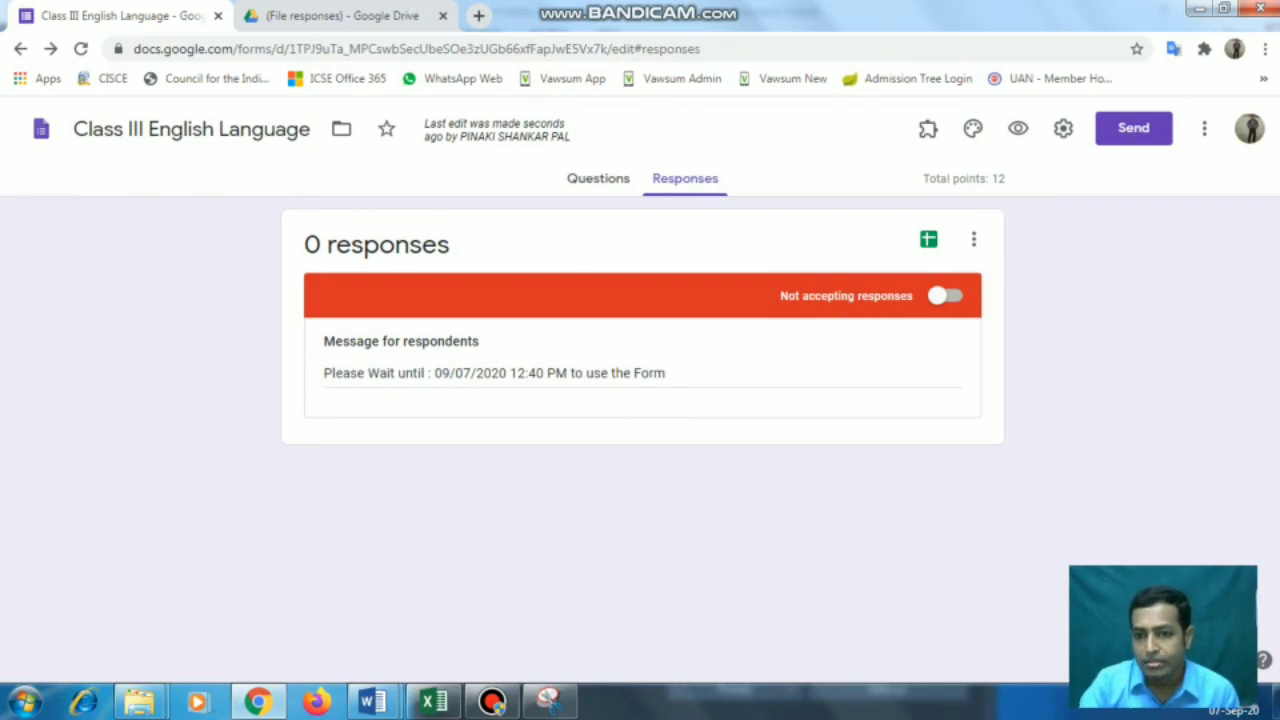
left_click(1018, 128)
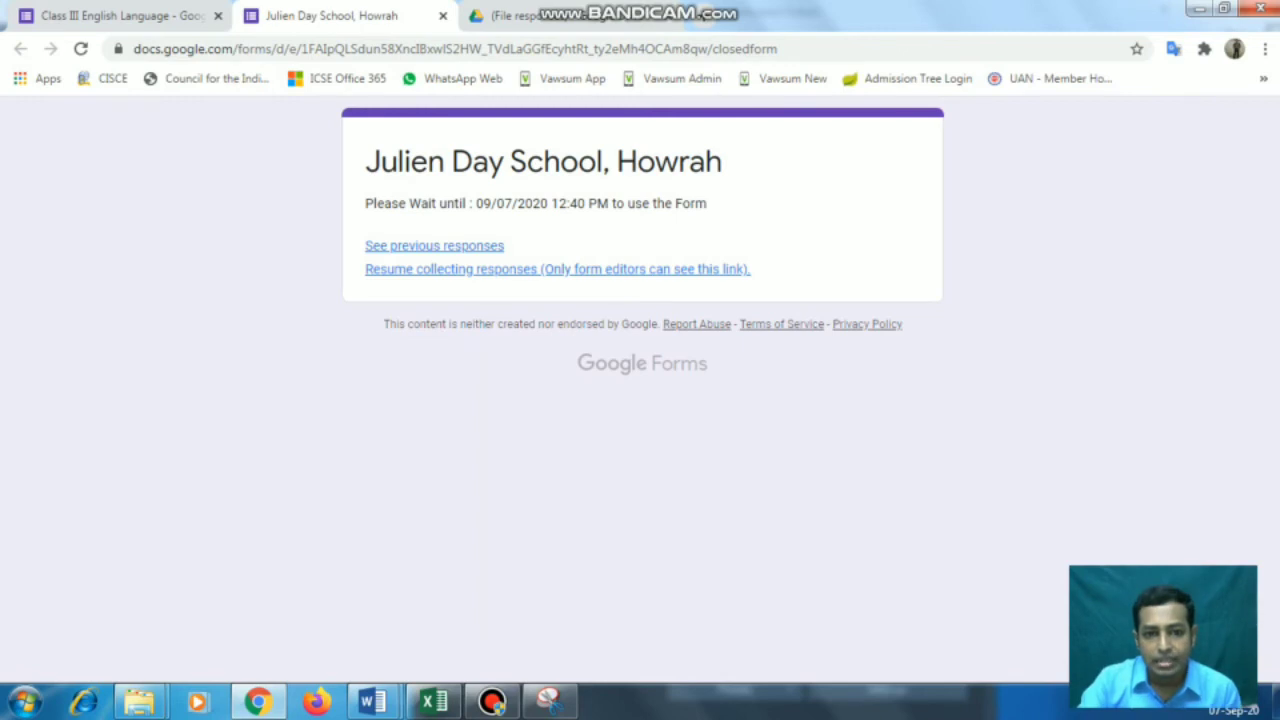
left_click_drag(365, 203, 750, 245)
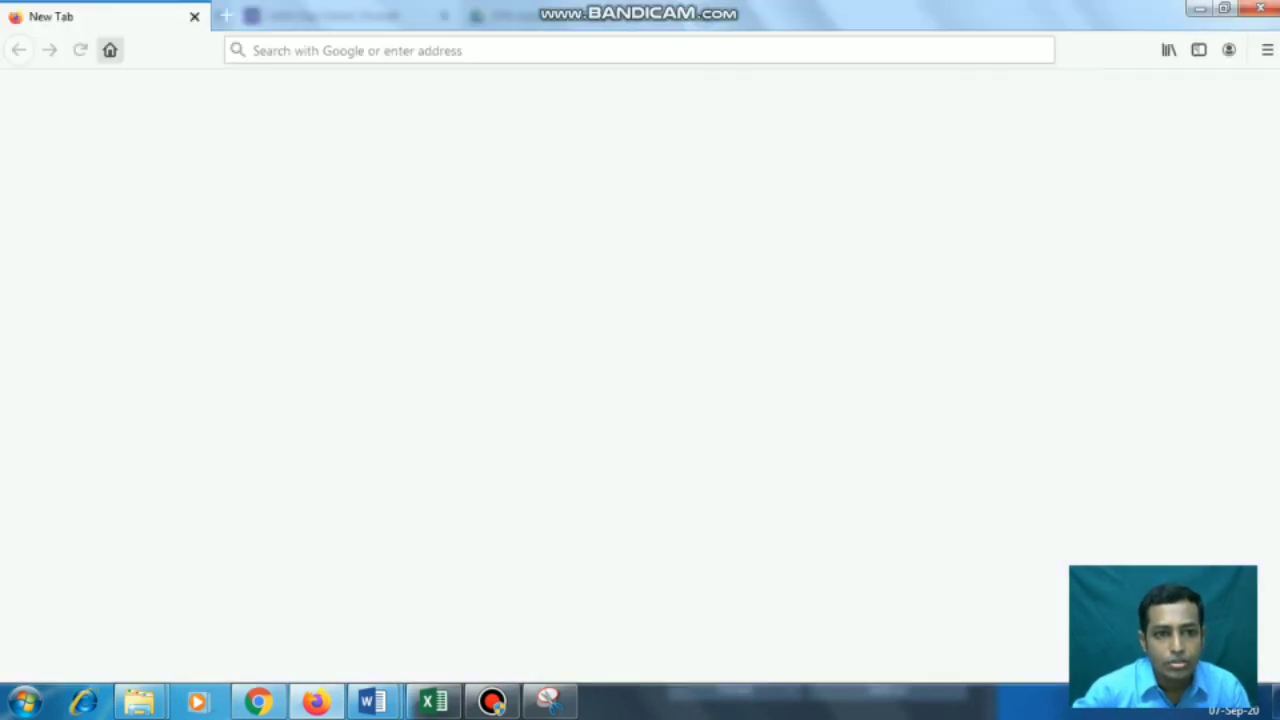
Resume collecting responses, reload the live form to see its questions, and return to the editor
left_click(258, 701)
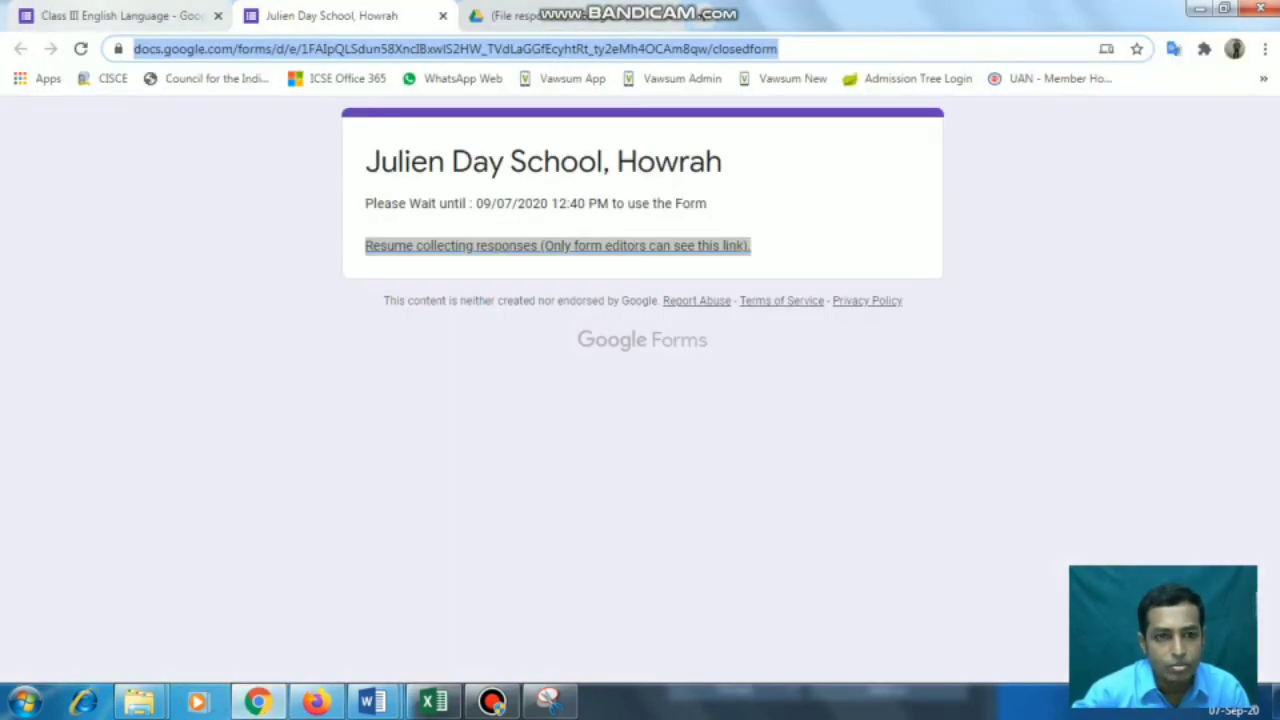
left_click(120, 15)
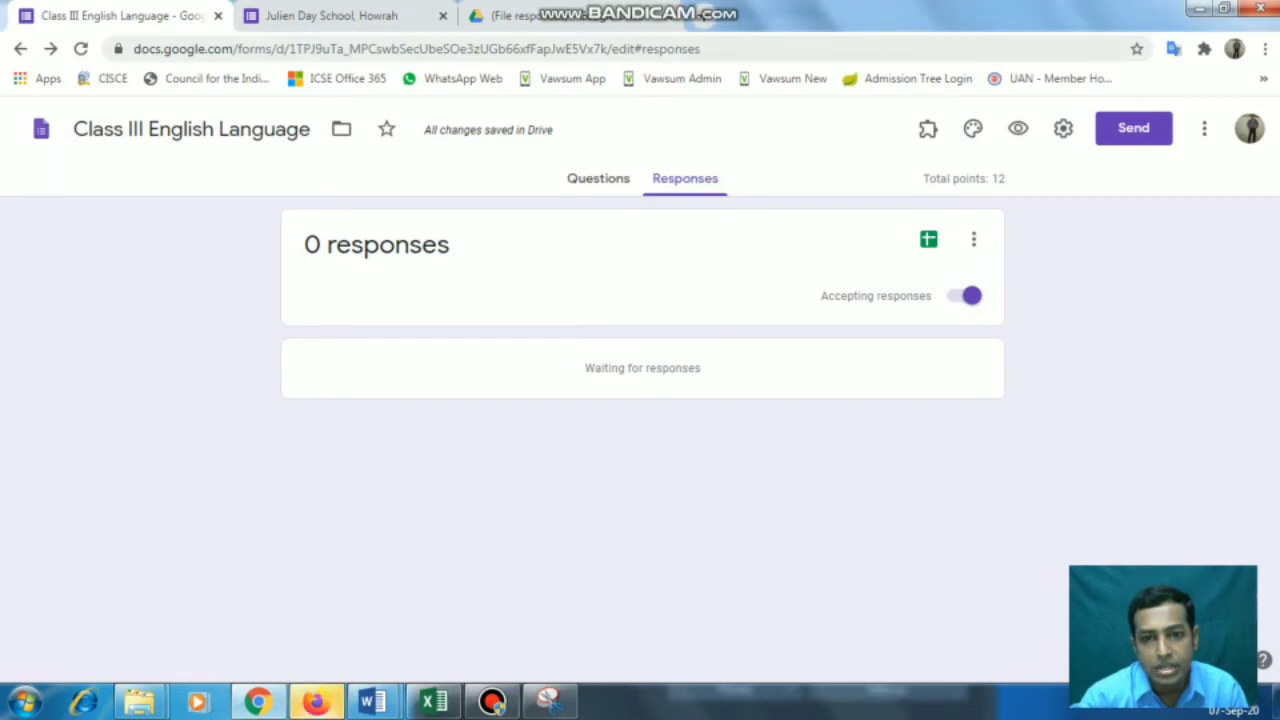
key("ctrl+Tab")
key("Return")
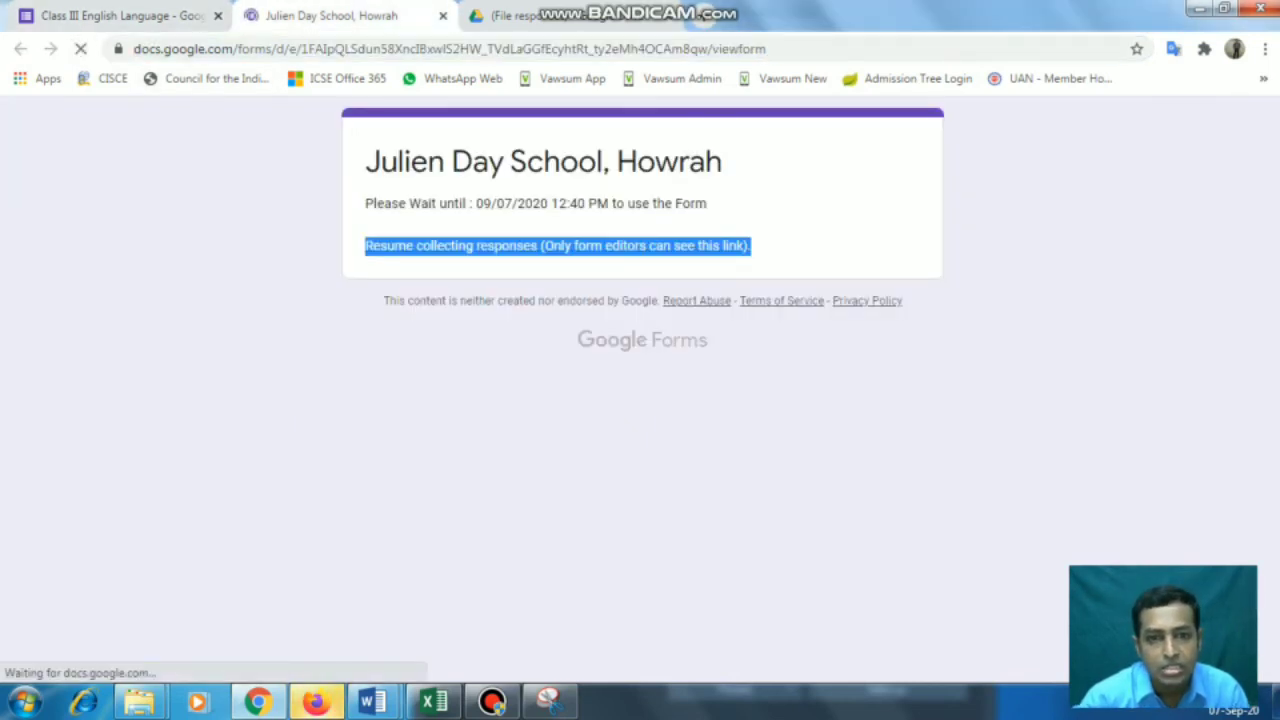
scroll(640, 400, "down", 5)
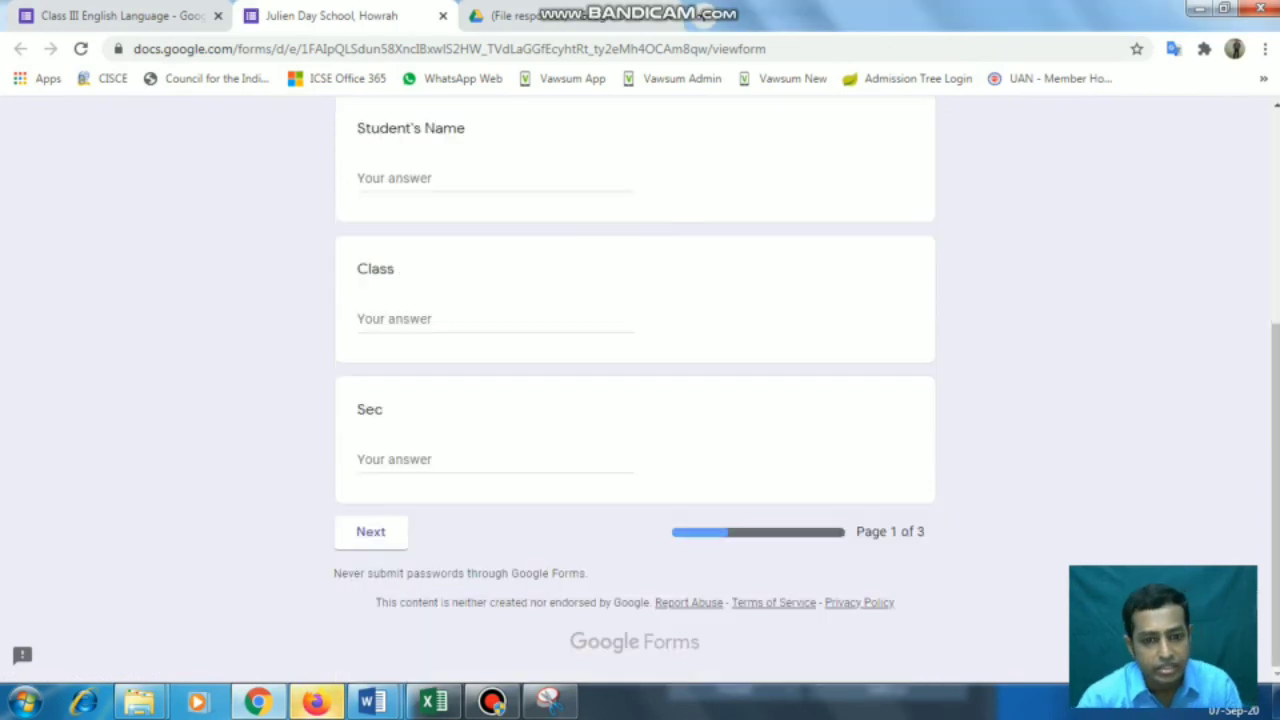
scroll(640, 400, "up", 4)
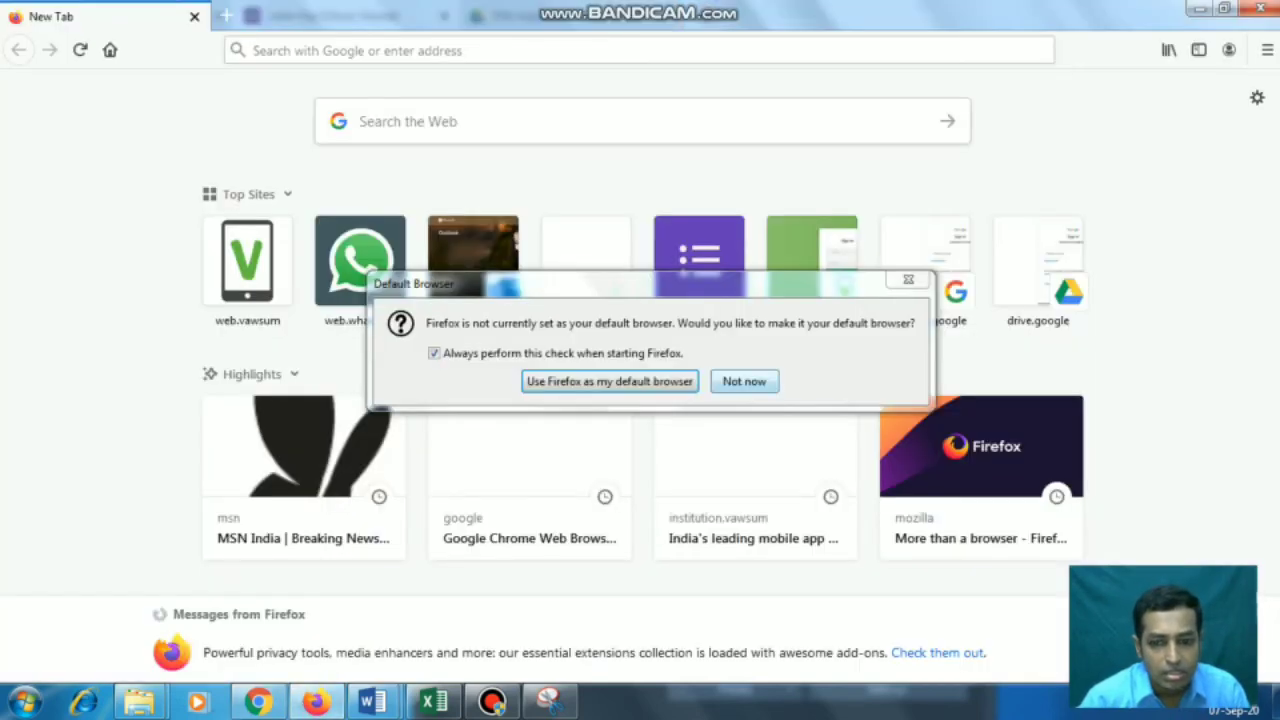
key("Escape")
left_click(1260, 8)
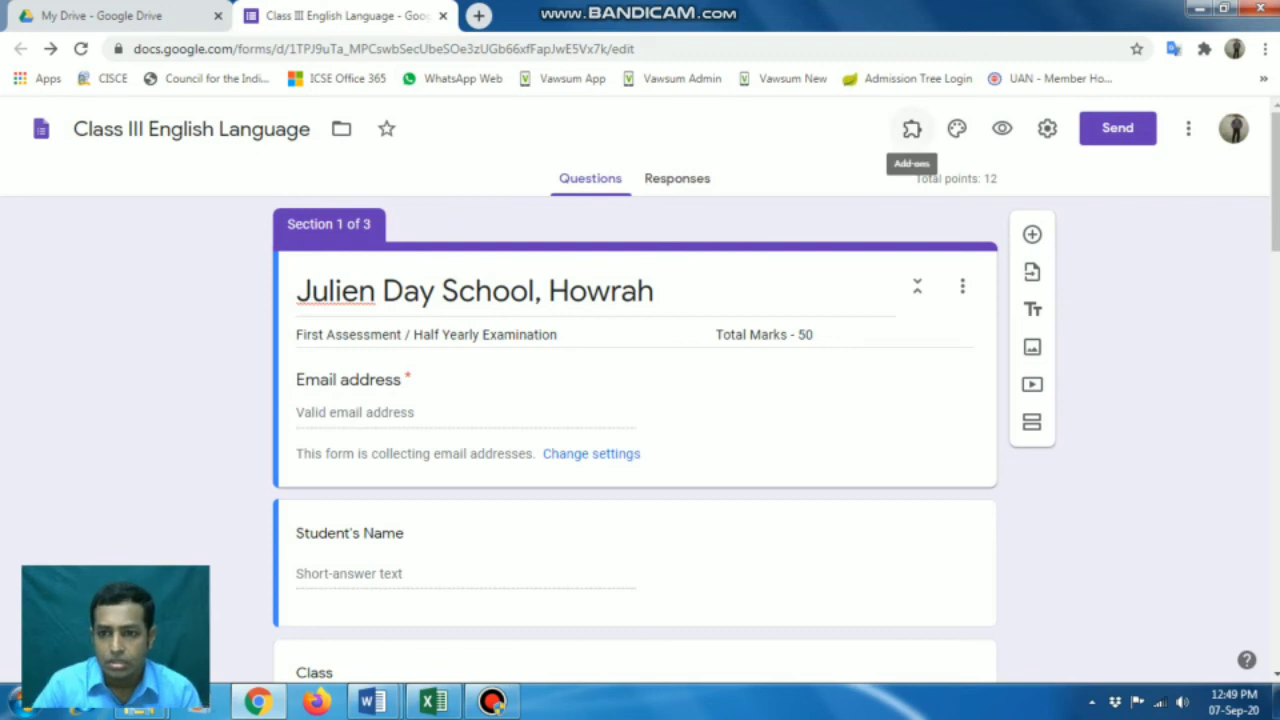
Start a formLimiter response limit of type 'date and time'
left_click(911, 128)
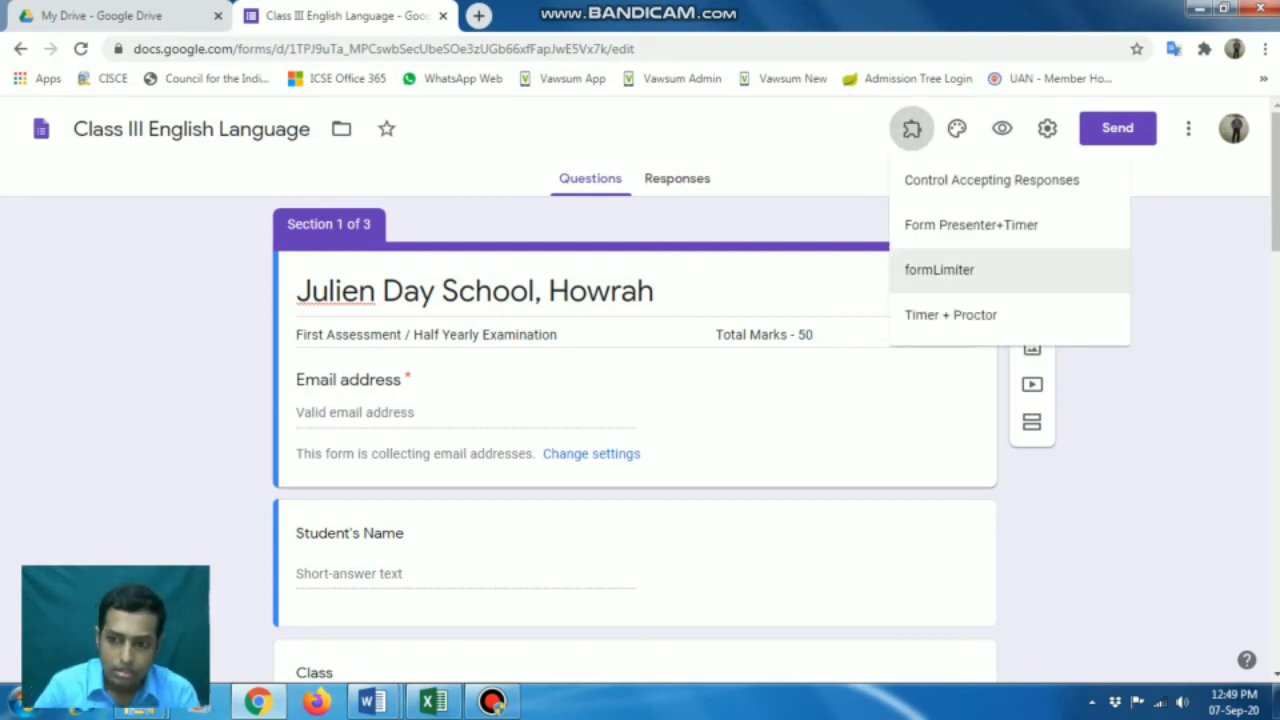
left_click(939, 269)
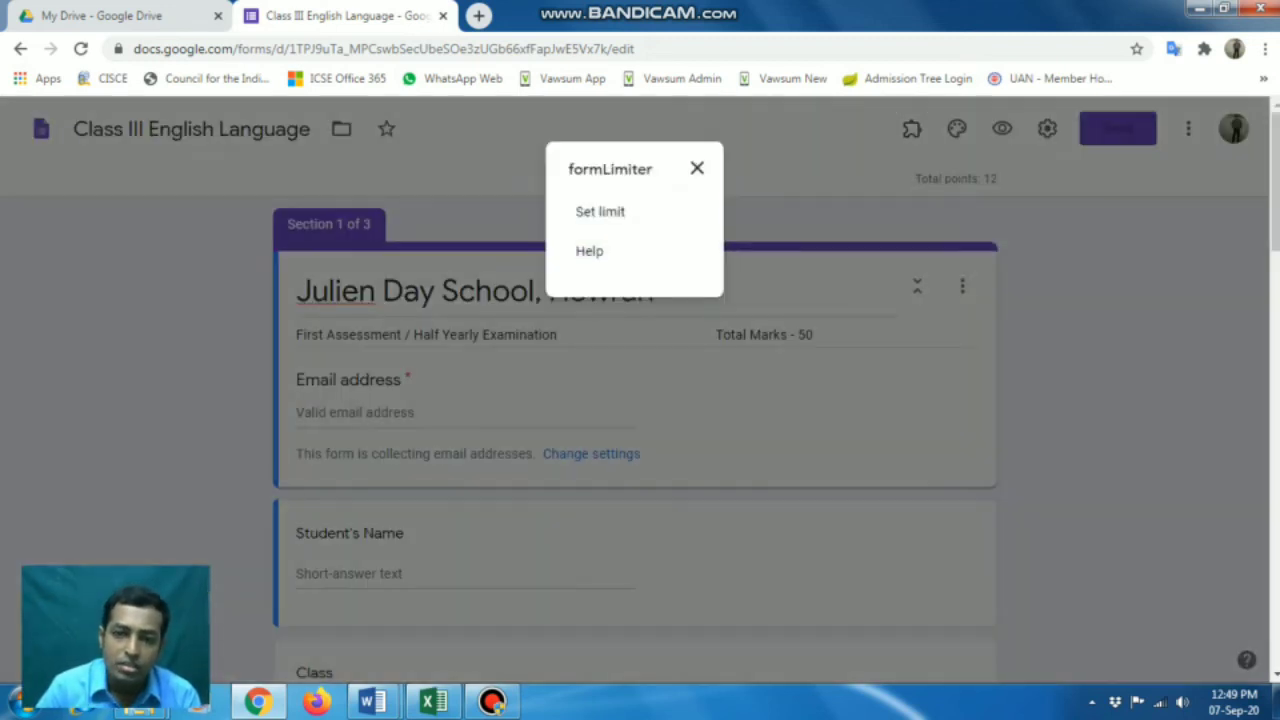
left_click(600, 211)
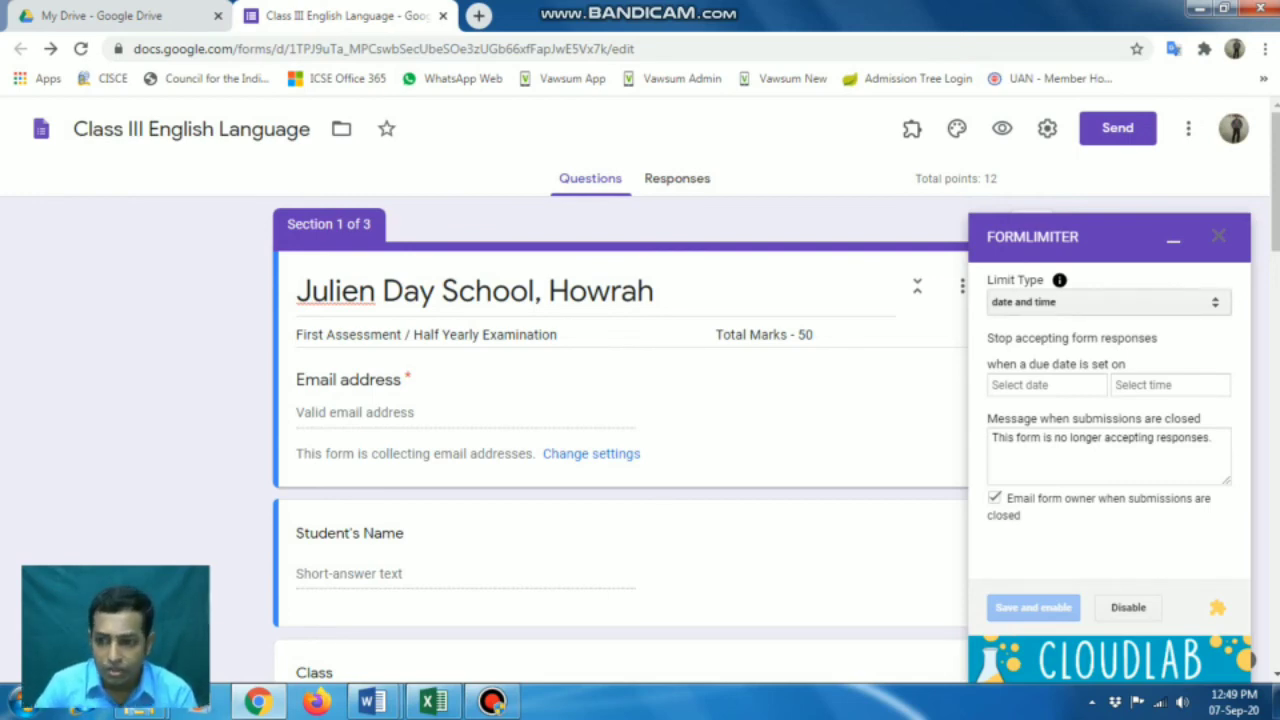
left_click(1108, 302)
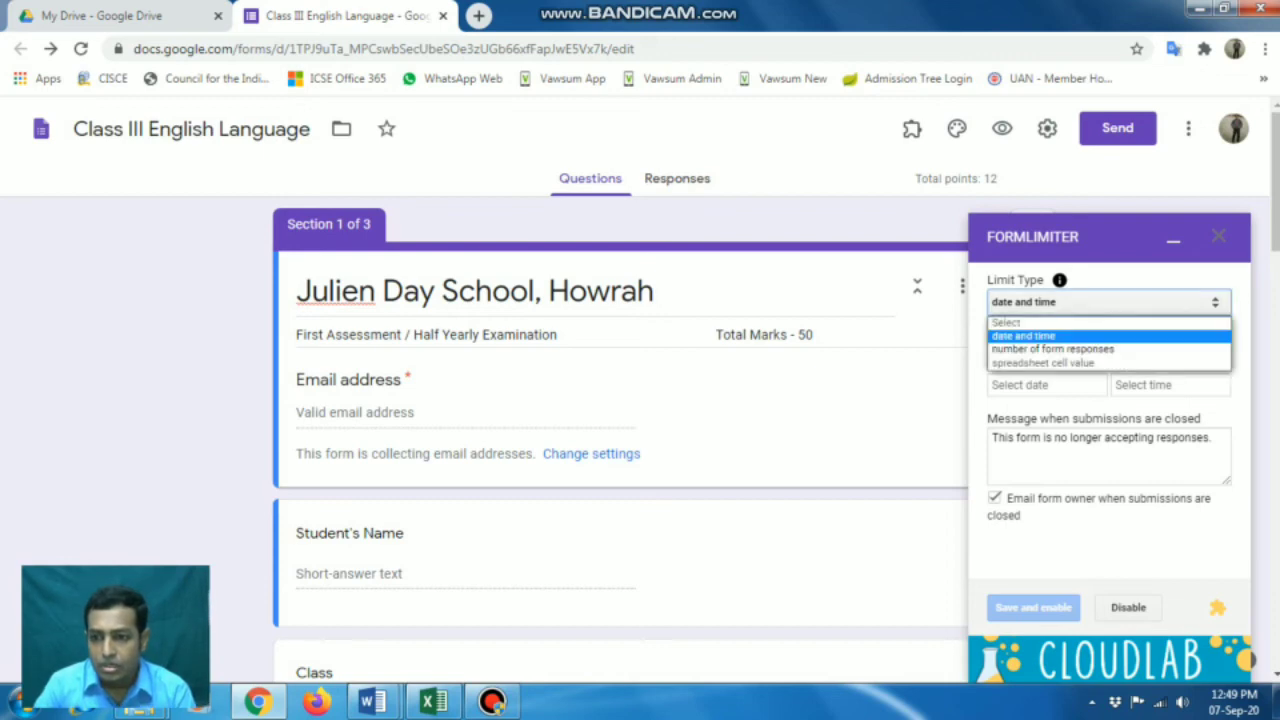
key("Return")
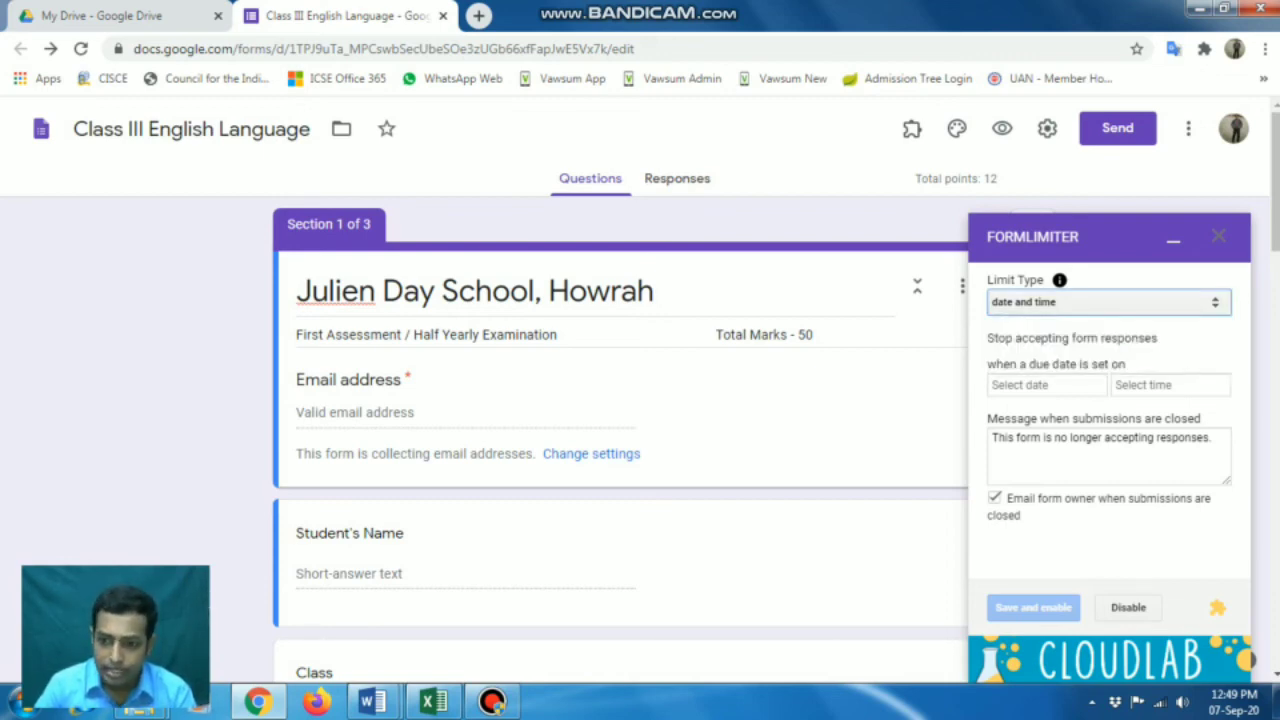
Set the formLimiter cutoff to 7 September 2020 at 12:55 PM
left_click(1047, 385)
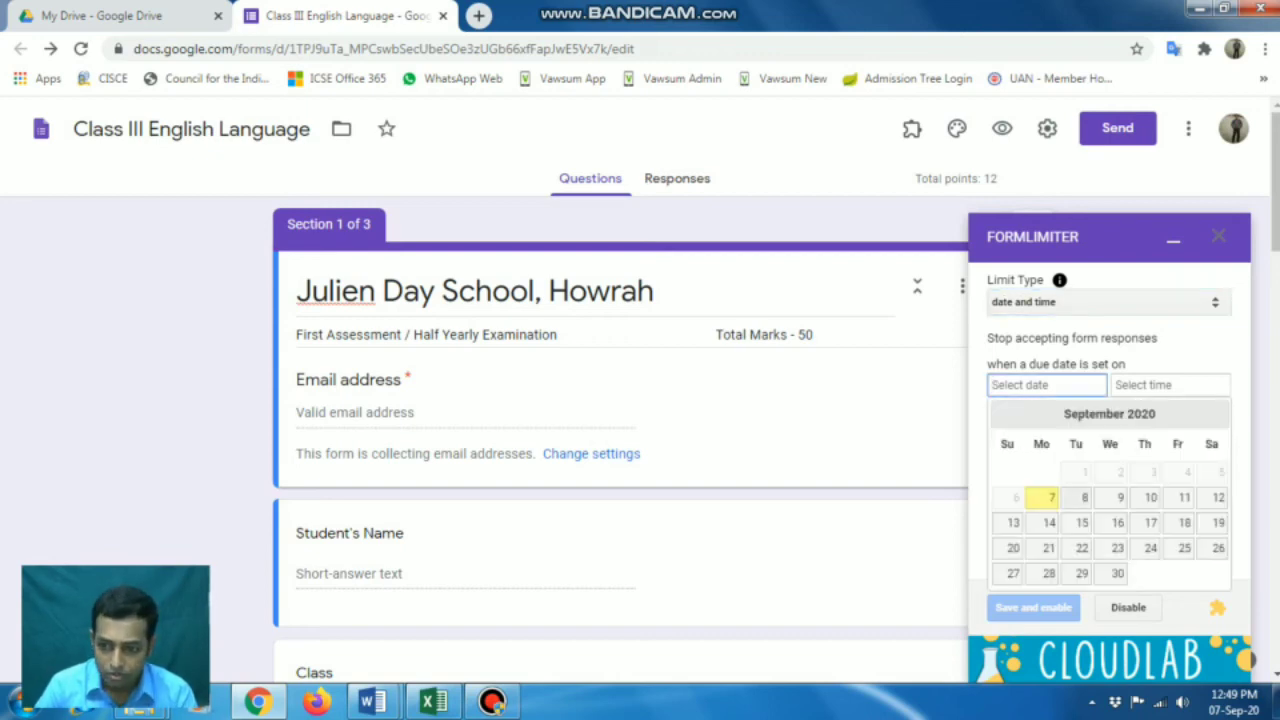
left_click(1049, 497)
left_click(1170, 385)
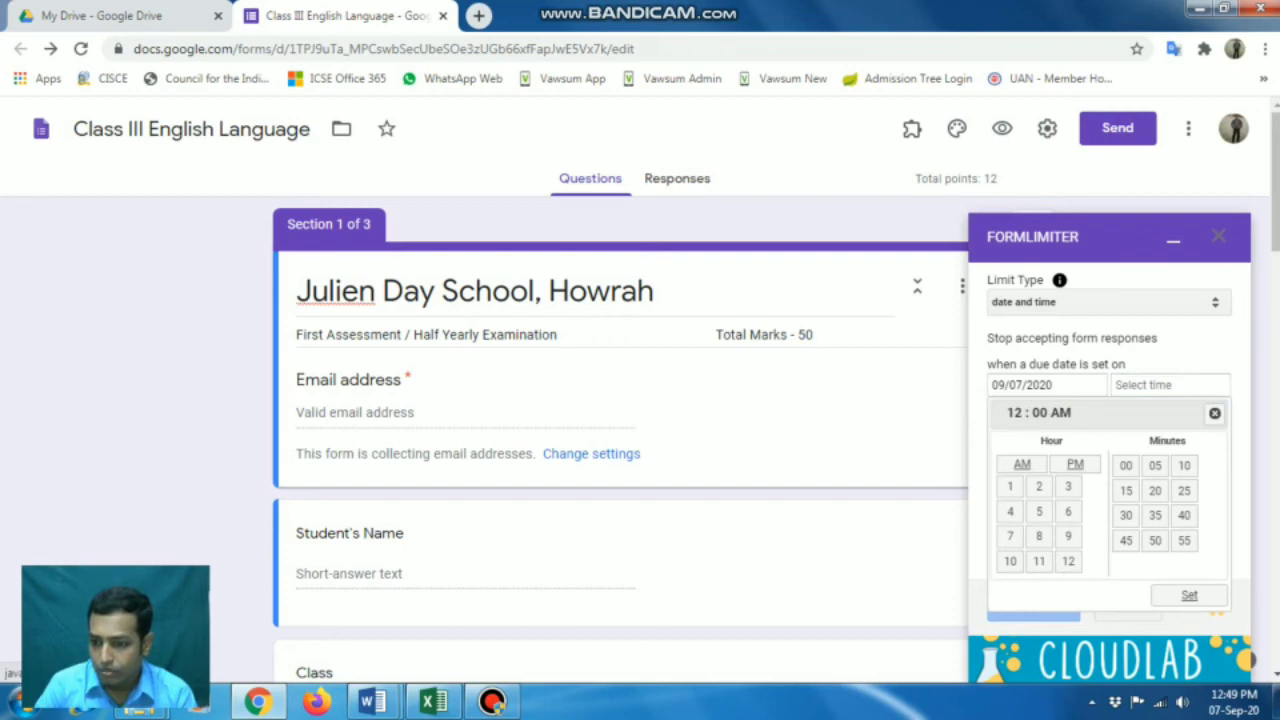
left_click(1075, 464)
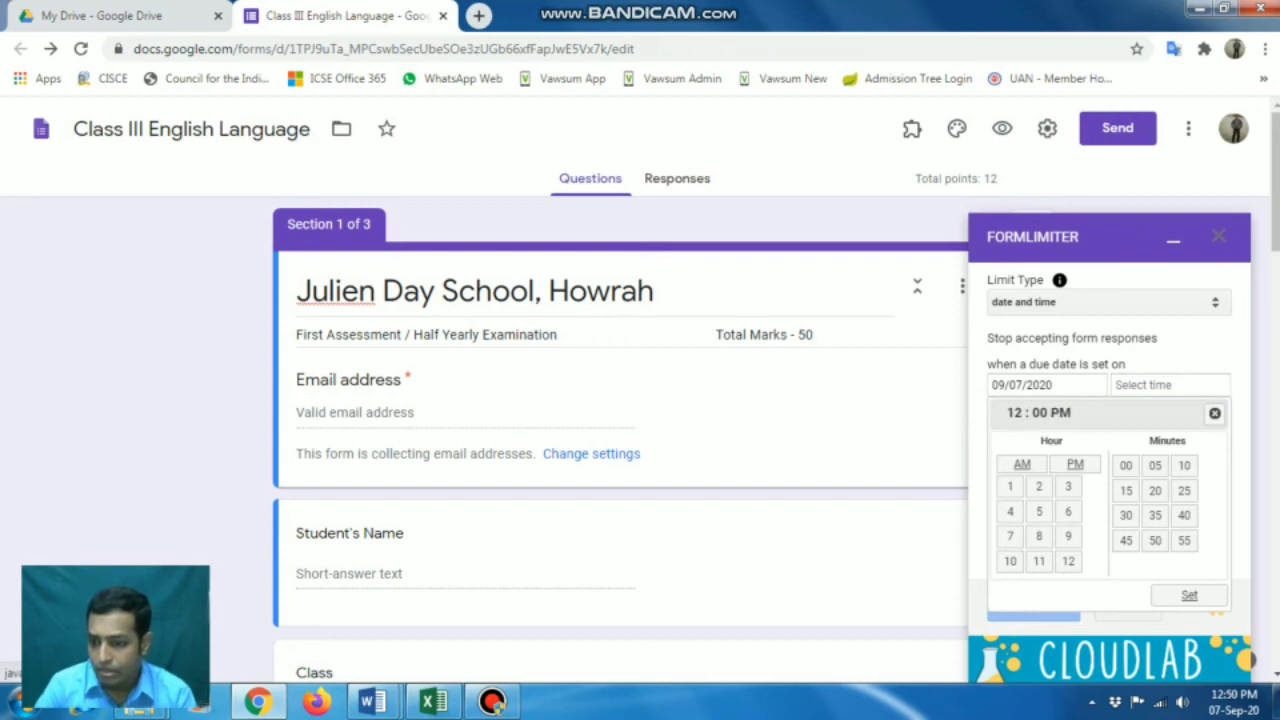
left_click(1184, 540)
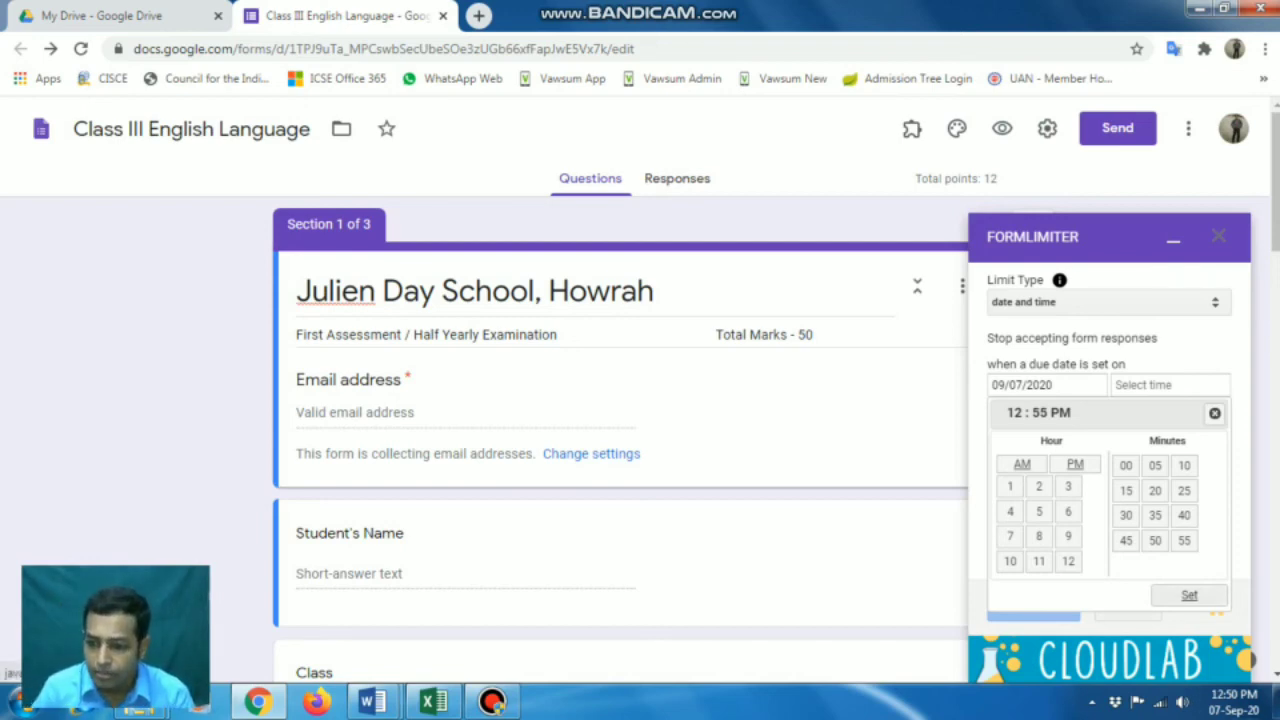
scroll(620, 400, "down", 5)
scroll(620, 400, "up", 5)
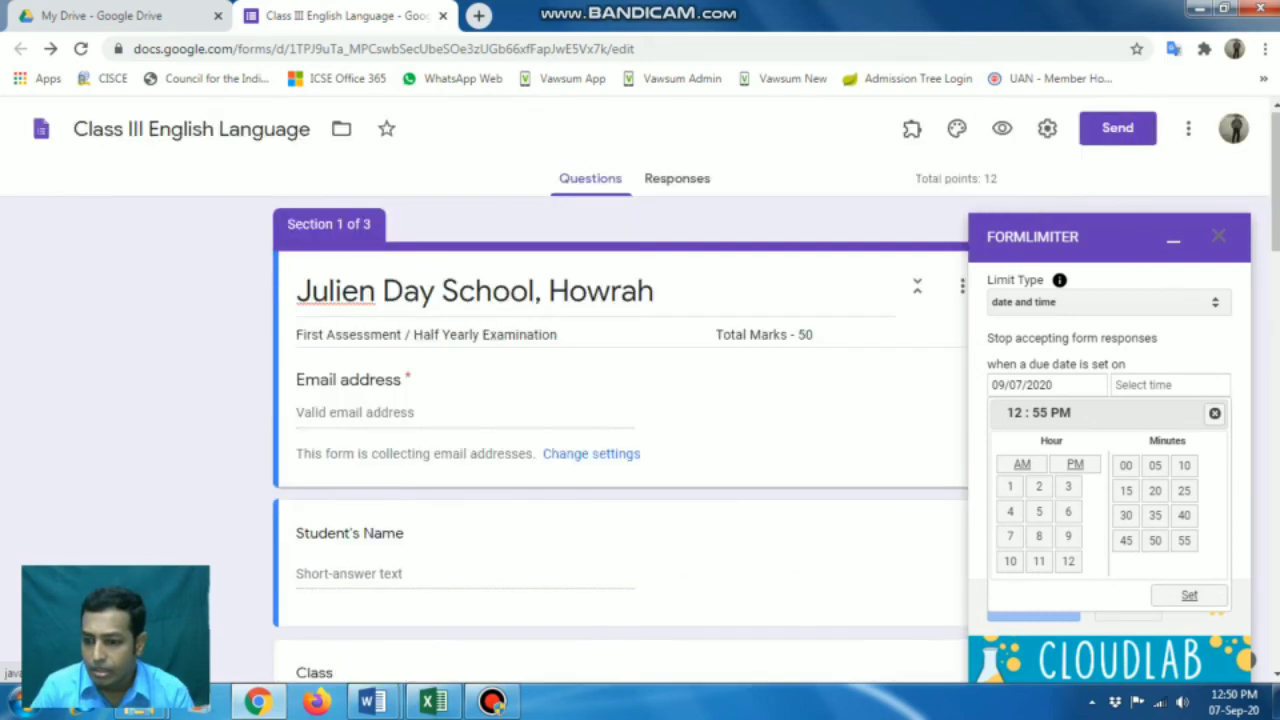
left_click(1189, 595)
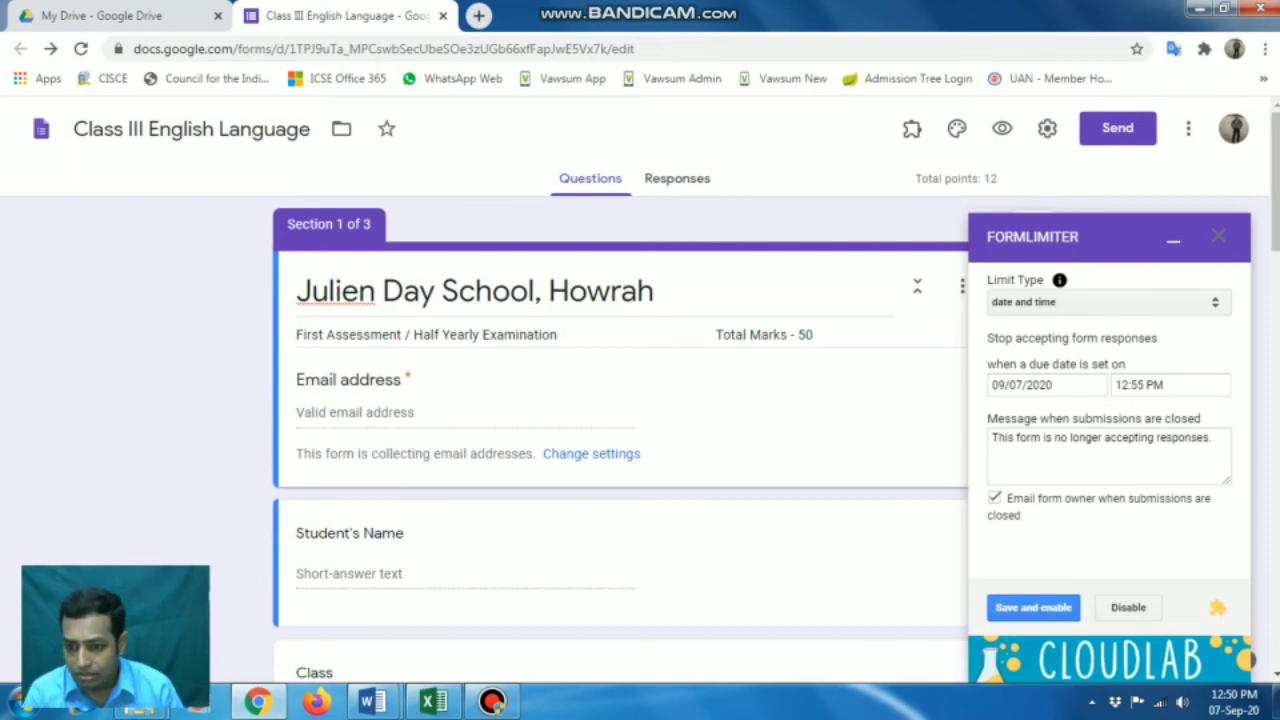
left_click_drag(992, 437, 1212, 437)
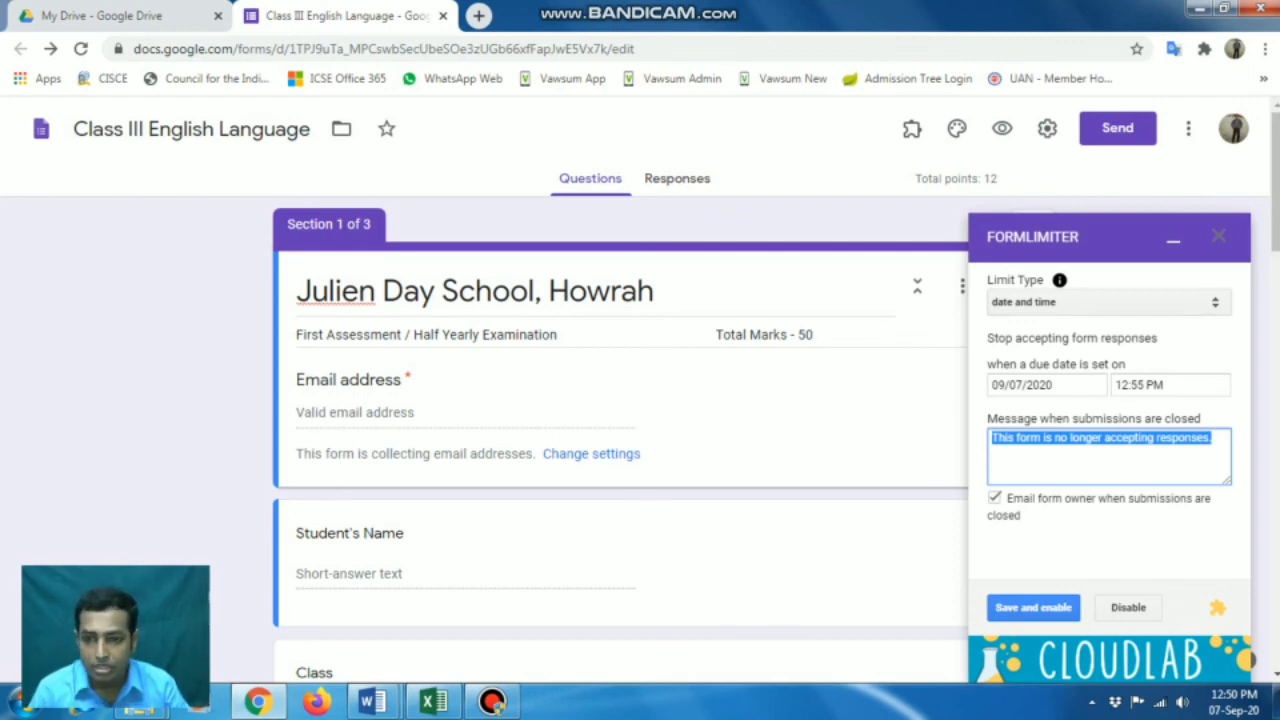
left_click(677, 178)
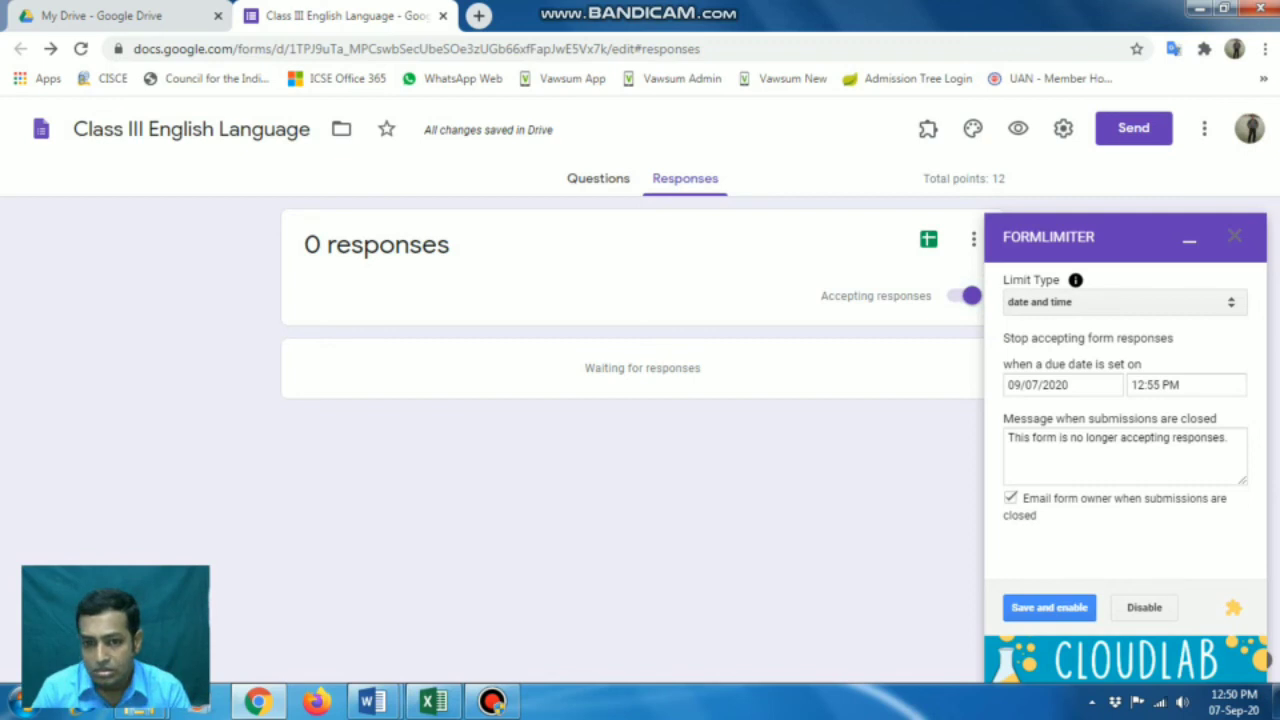
Save and enable the formLimiter rule with the 12:55 PM, 09/07/2020 cutoff
left_click(598, 178)
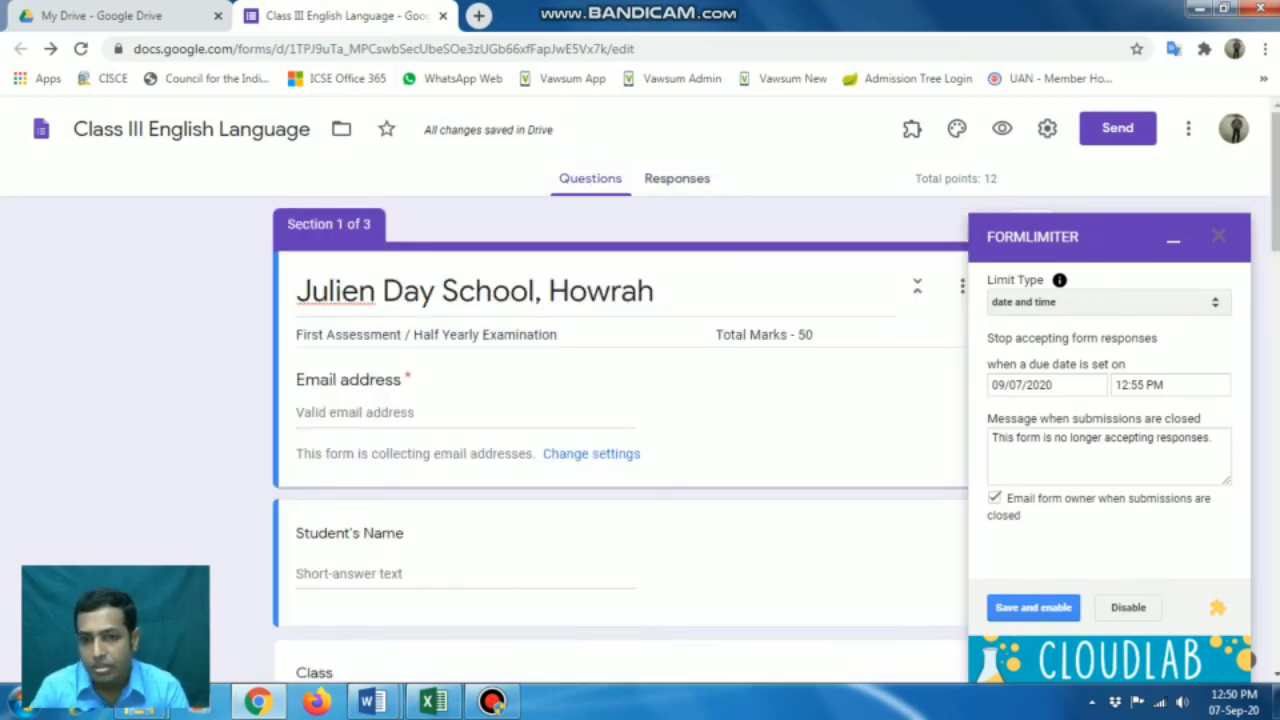
left_click(677, 178)
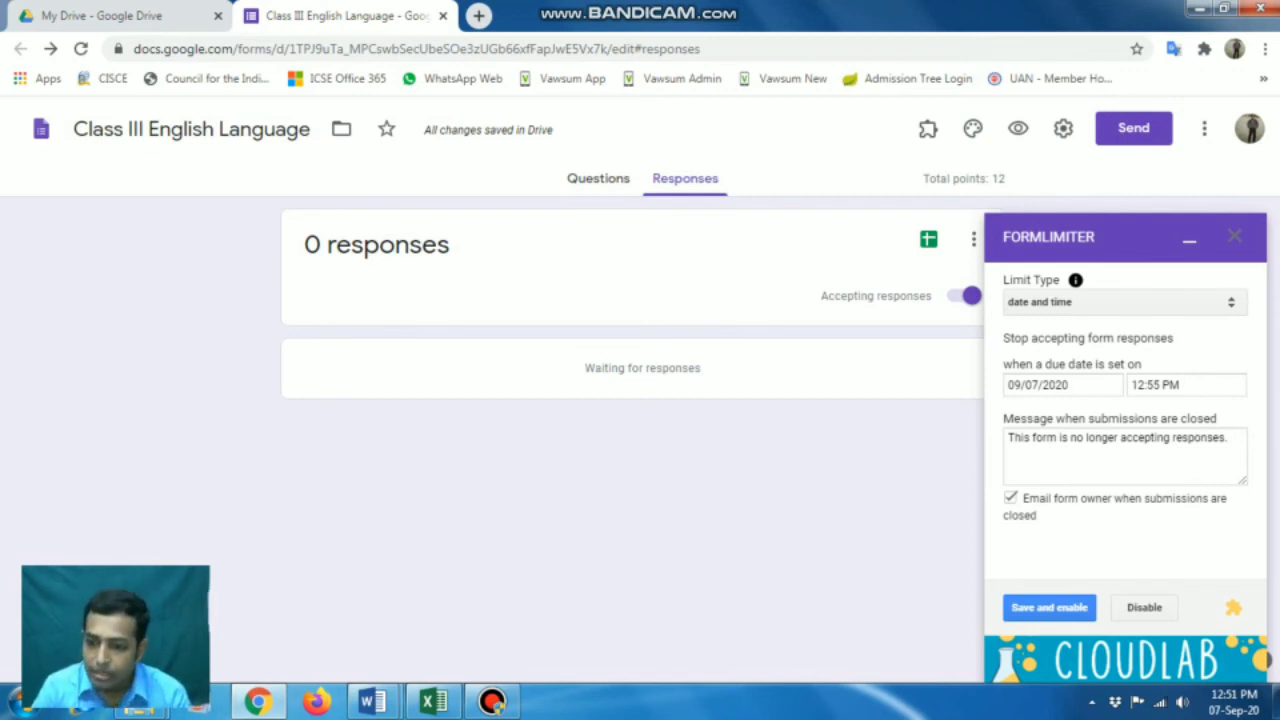
left_click(1049, 607)
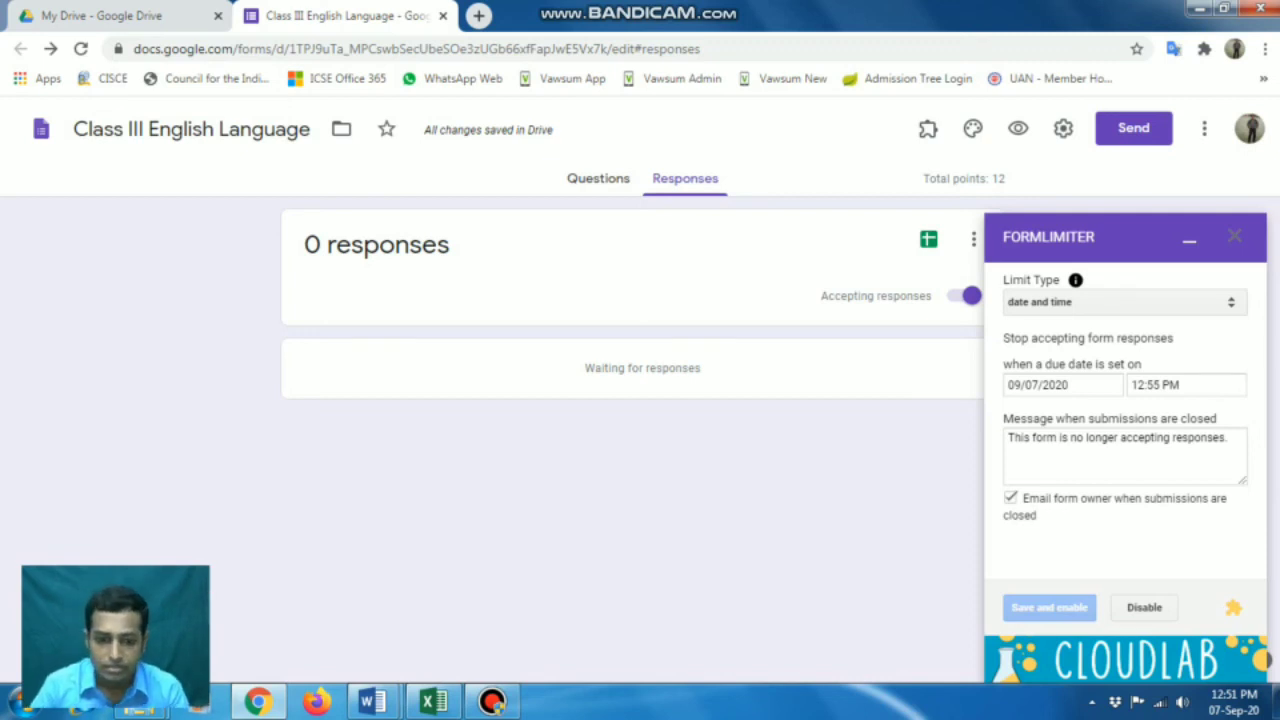
left_click(491, 701)
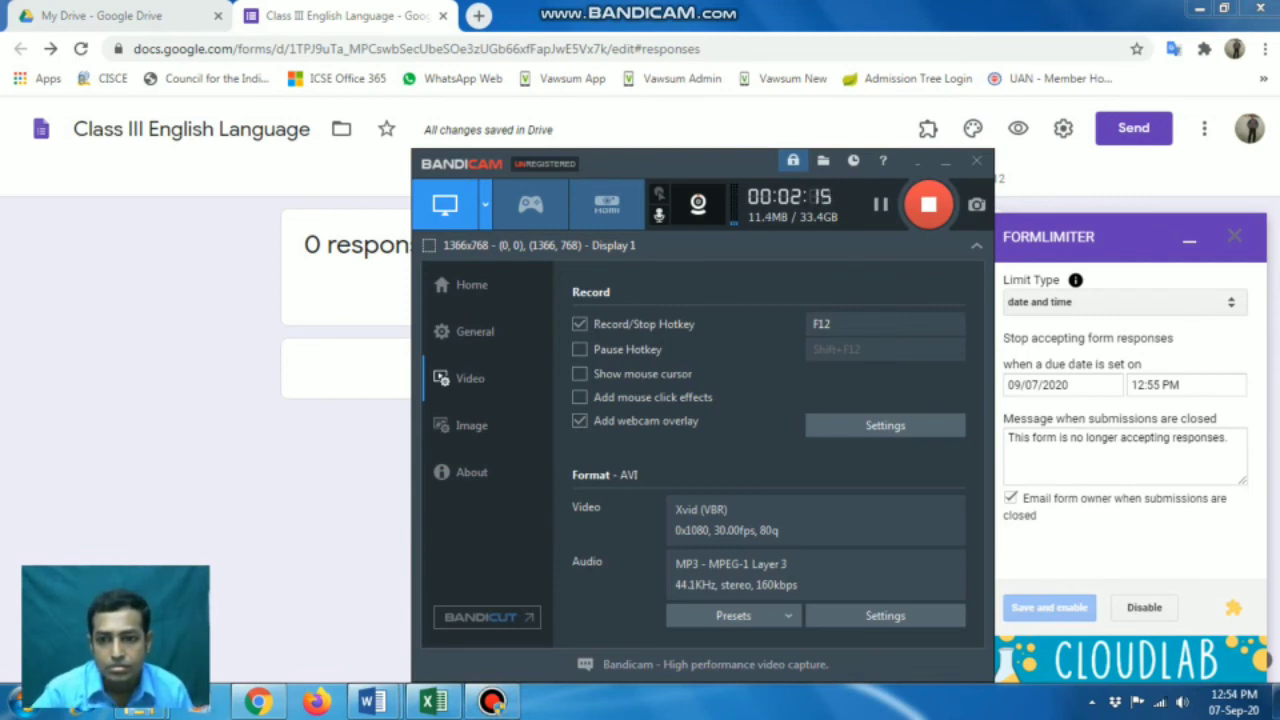
Hide the recorder and reload the Responses page with F5, still showing 0 responses and accepting
key("alt+Tab")
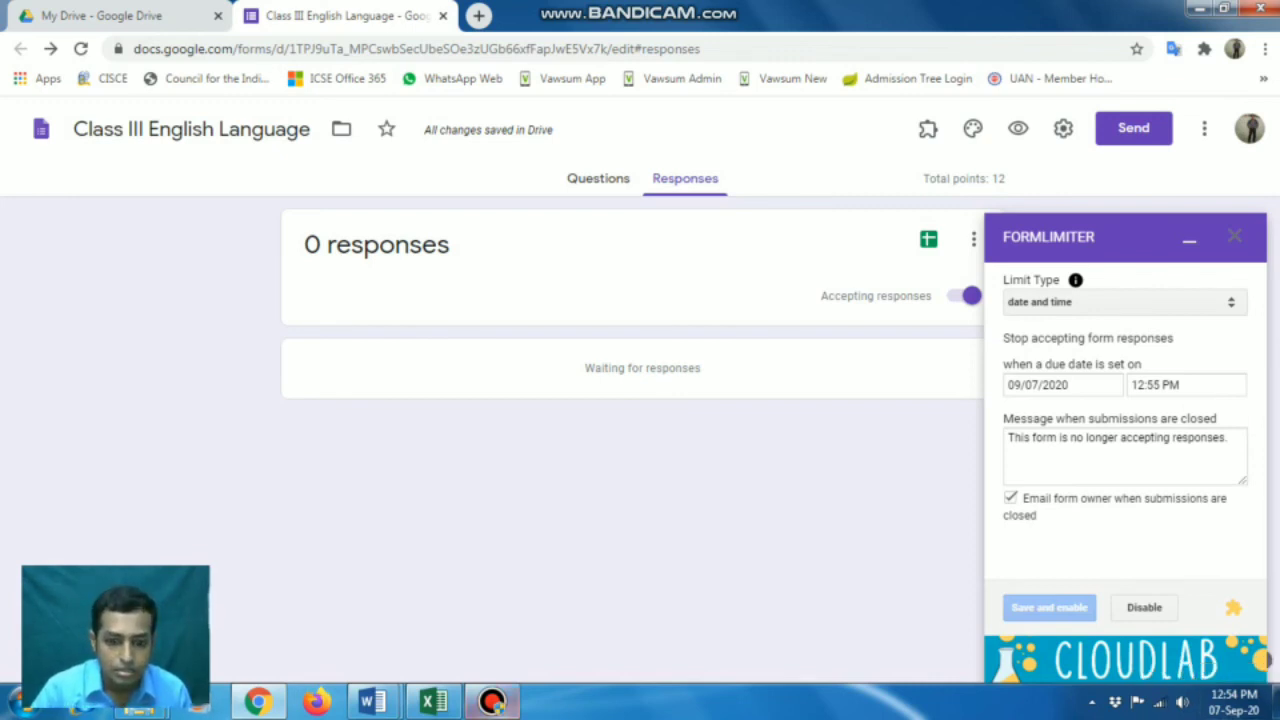
mouse_move(491, 701)
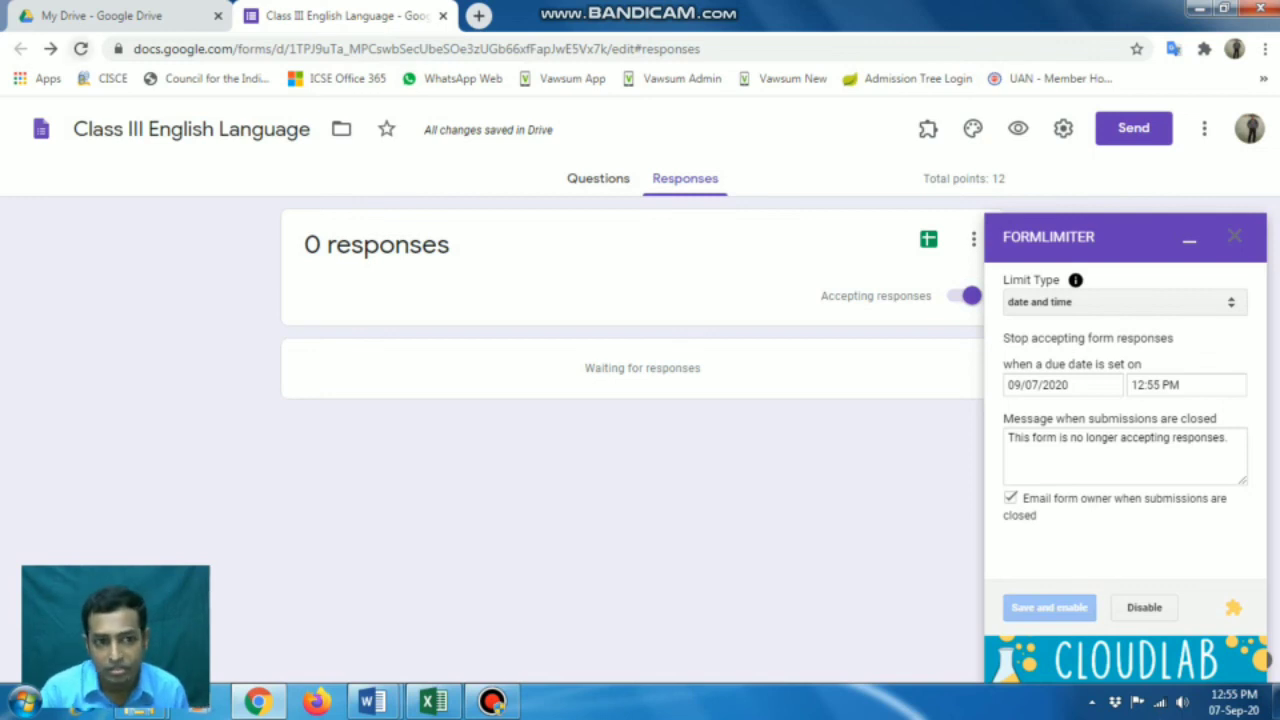
key("F5")
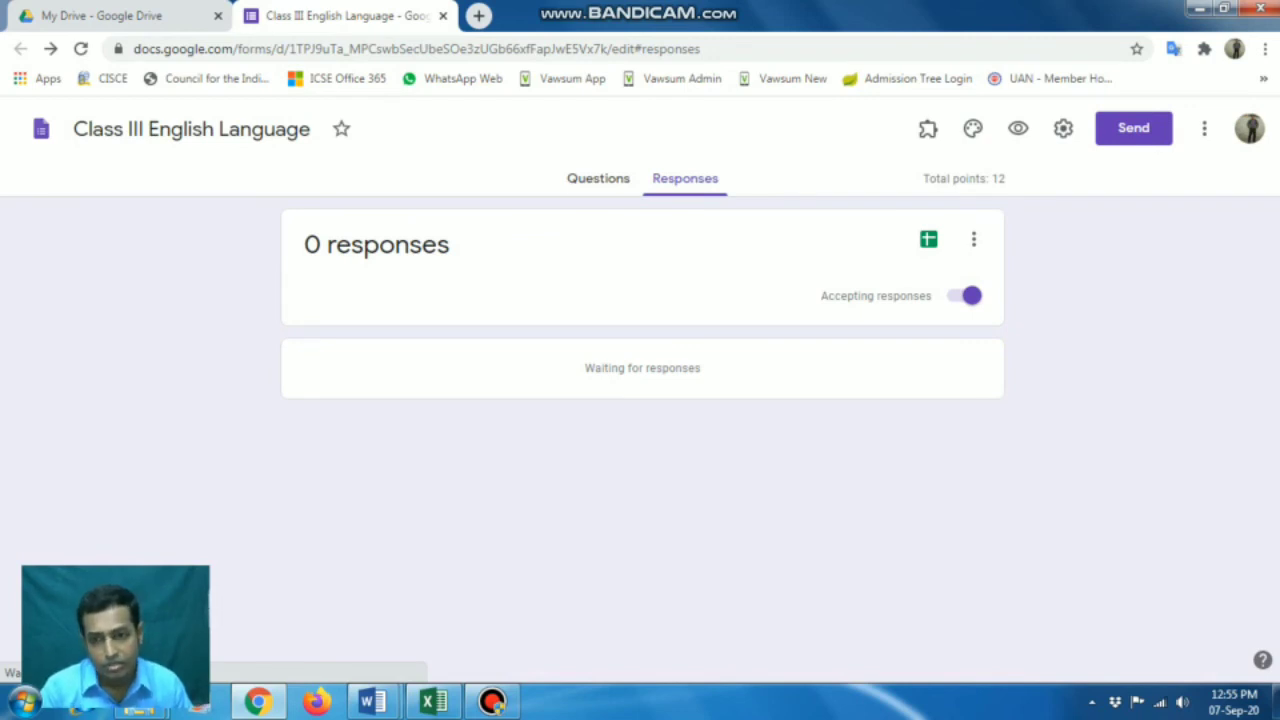
Move the Bandicam window aside and hide it, back to the form's Responses page
left_click(491, 700)
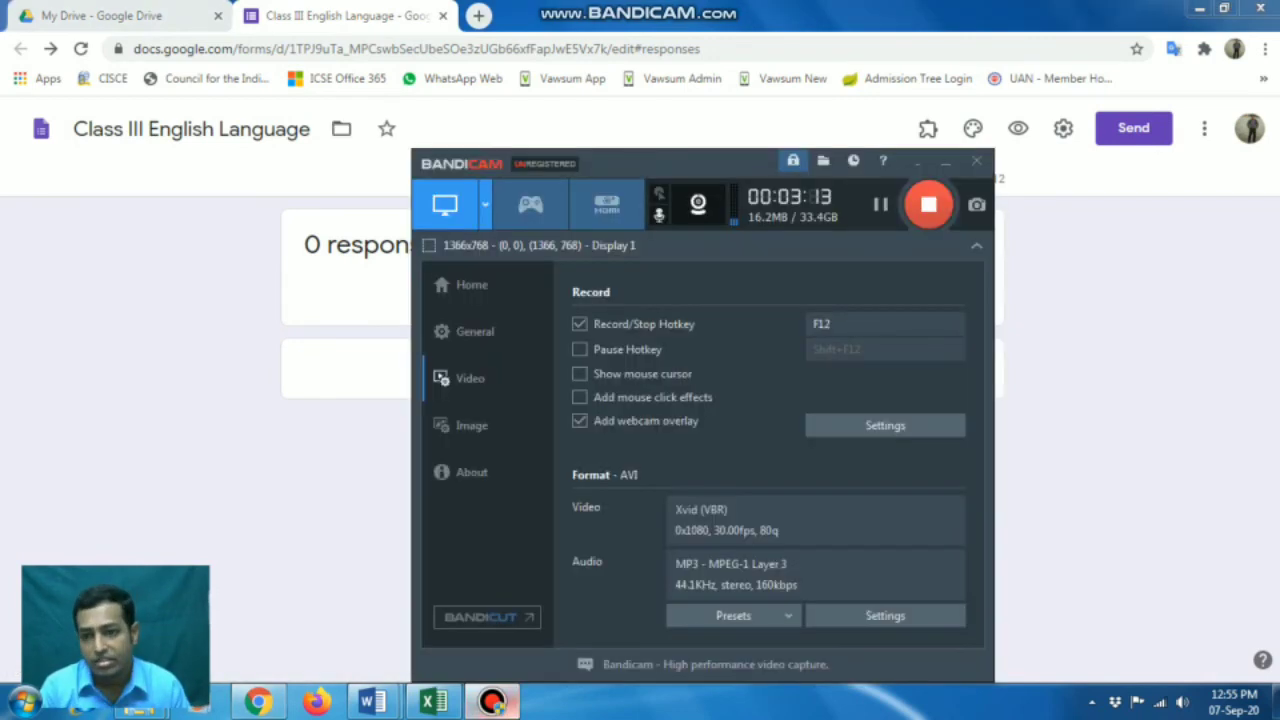
left_click_drag(620, 162, 443, 63)
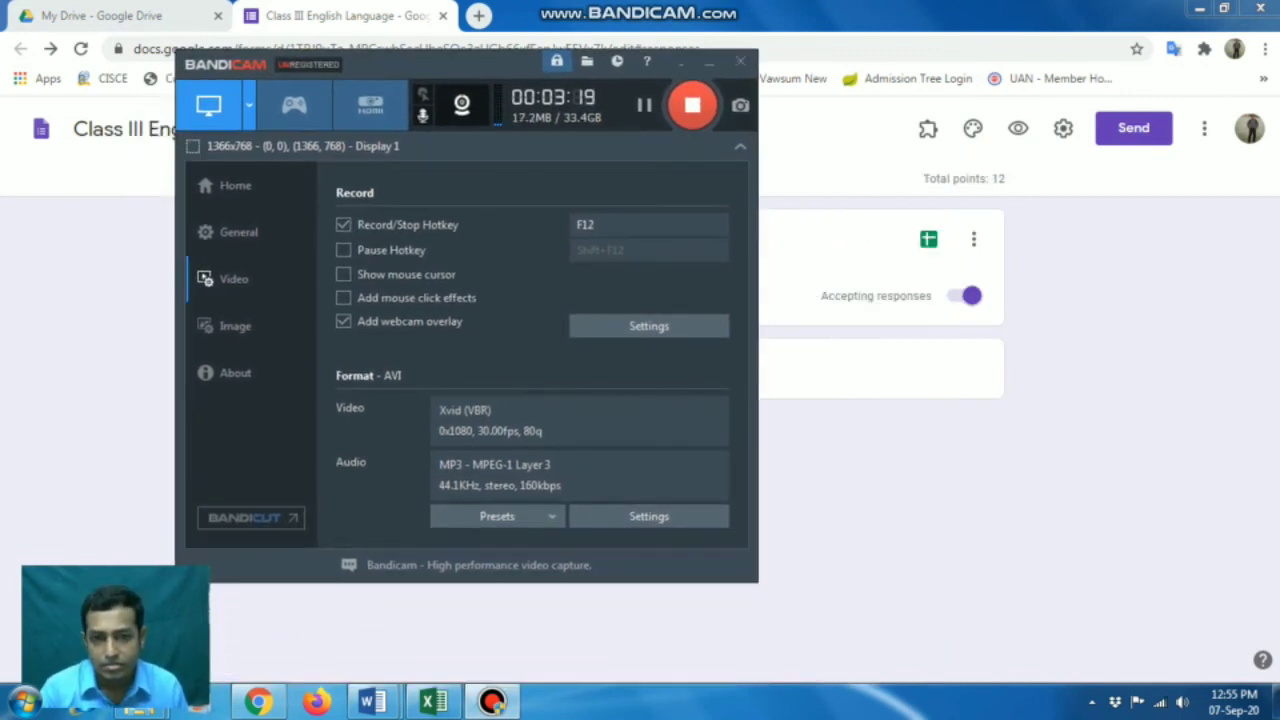
key("alt+Tab")
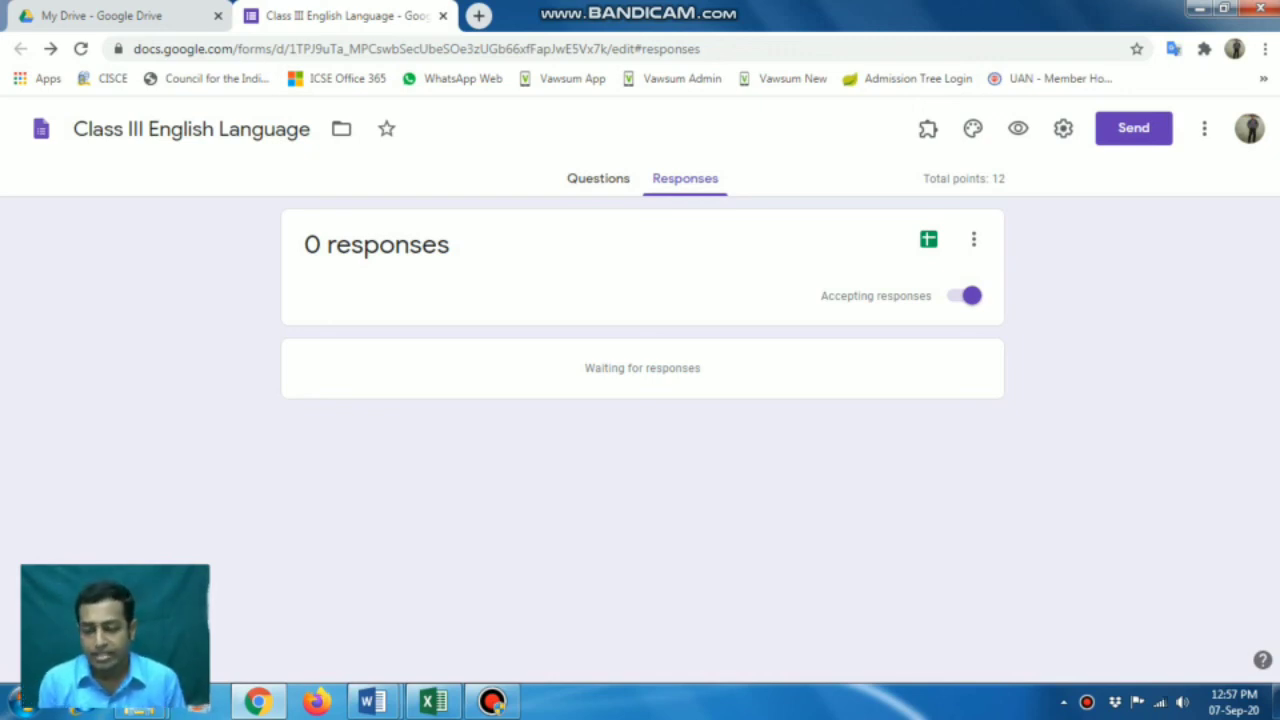
Switch off Accepting responses and preview the closed form as a respondent would see it
left_click(966, 295)
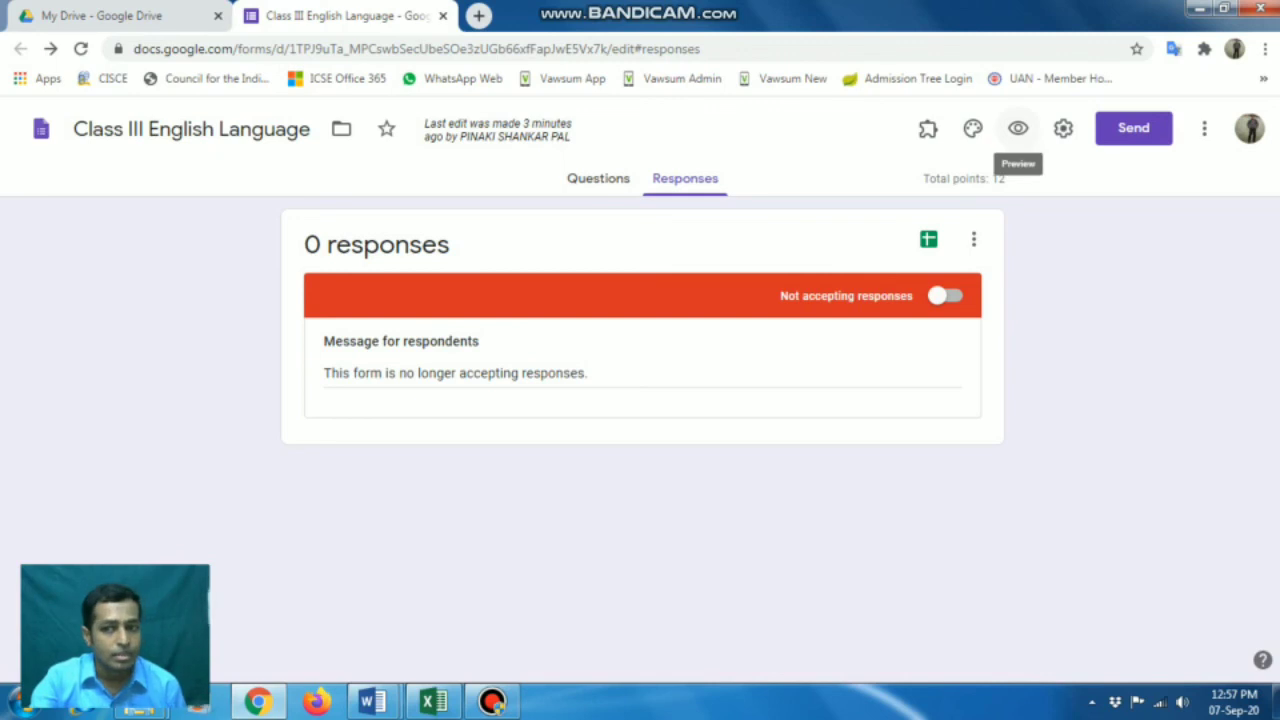
left_click(1018, 128)
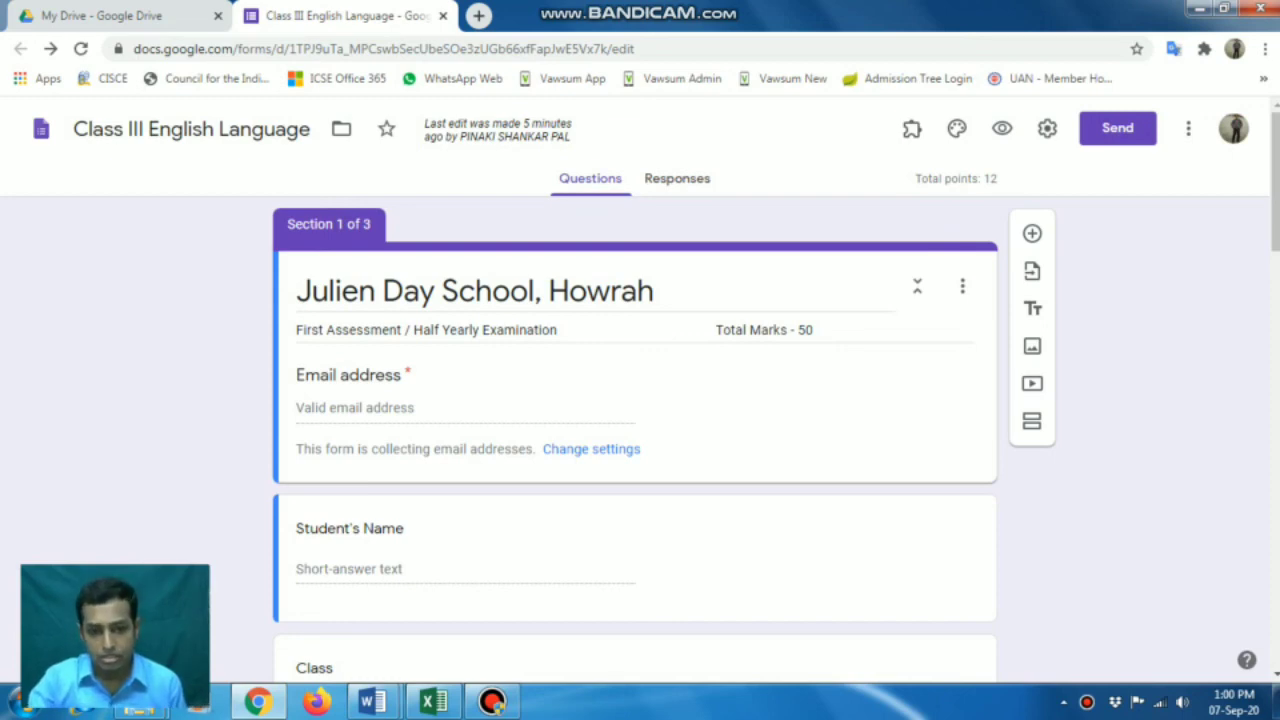
scroll(1047, 128, "down", 1)
scroll(1047, 128, "up", 1)
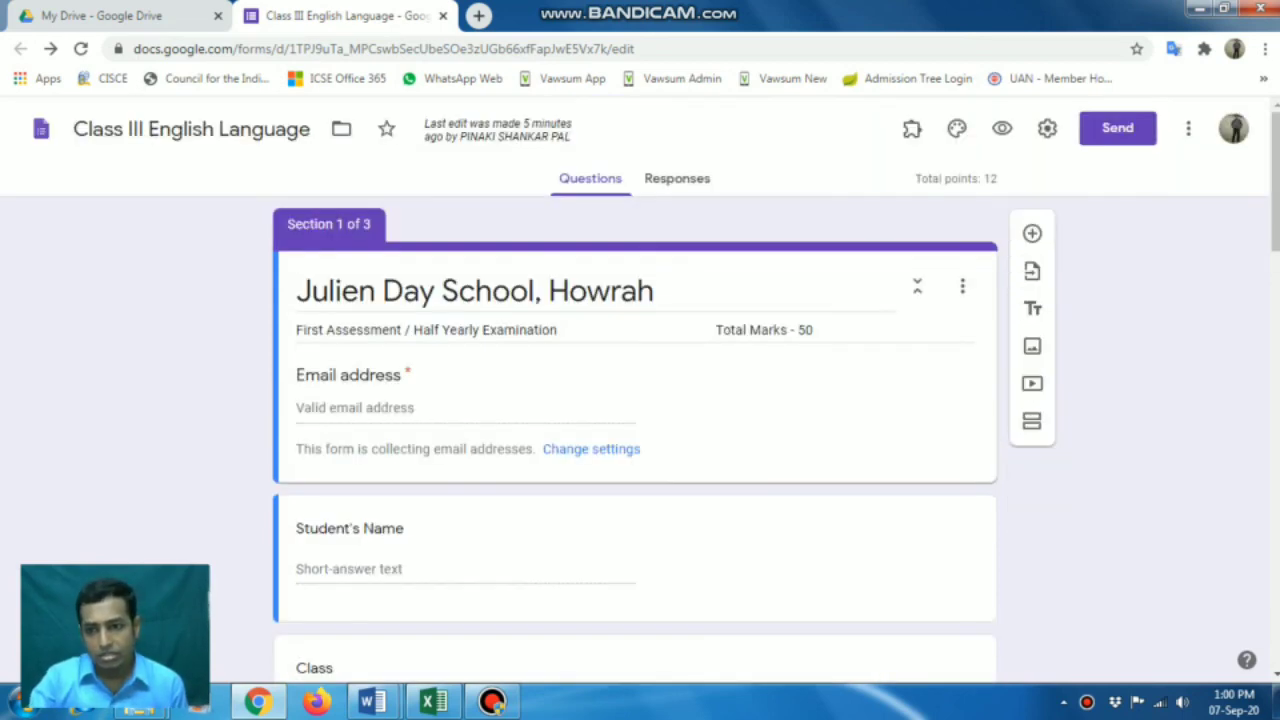
Look through the Quizzes, General and Presentation settings, ending on Presentation with Show progress bar ticked
left_click(1047, 128)
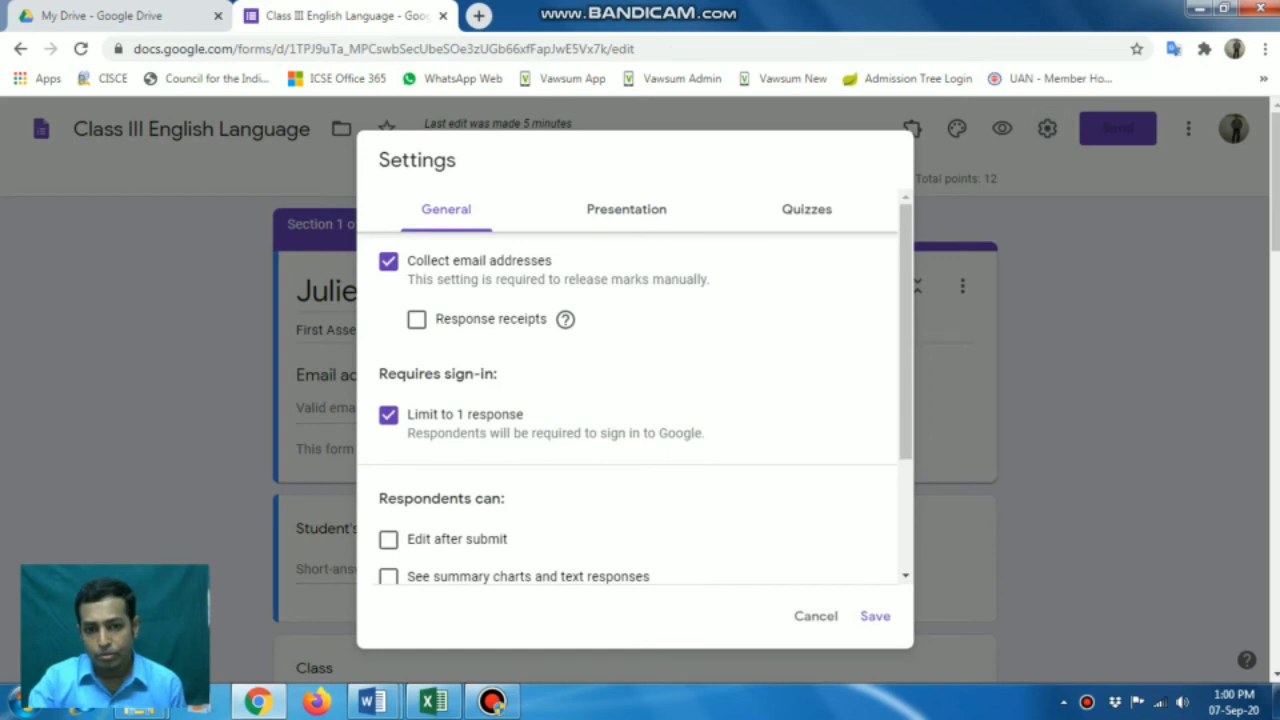
left_click(806, 209)
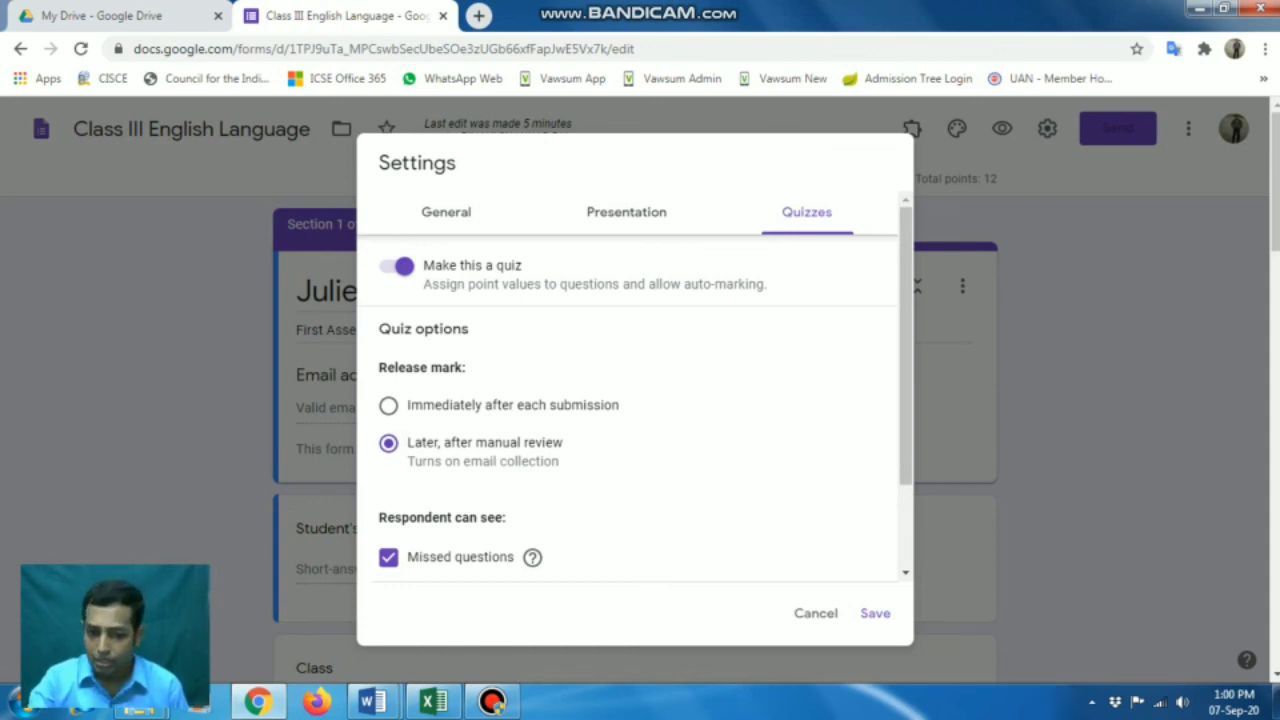
scroll(634, 382, "down", 1)
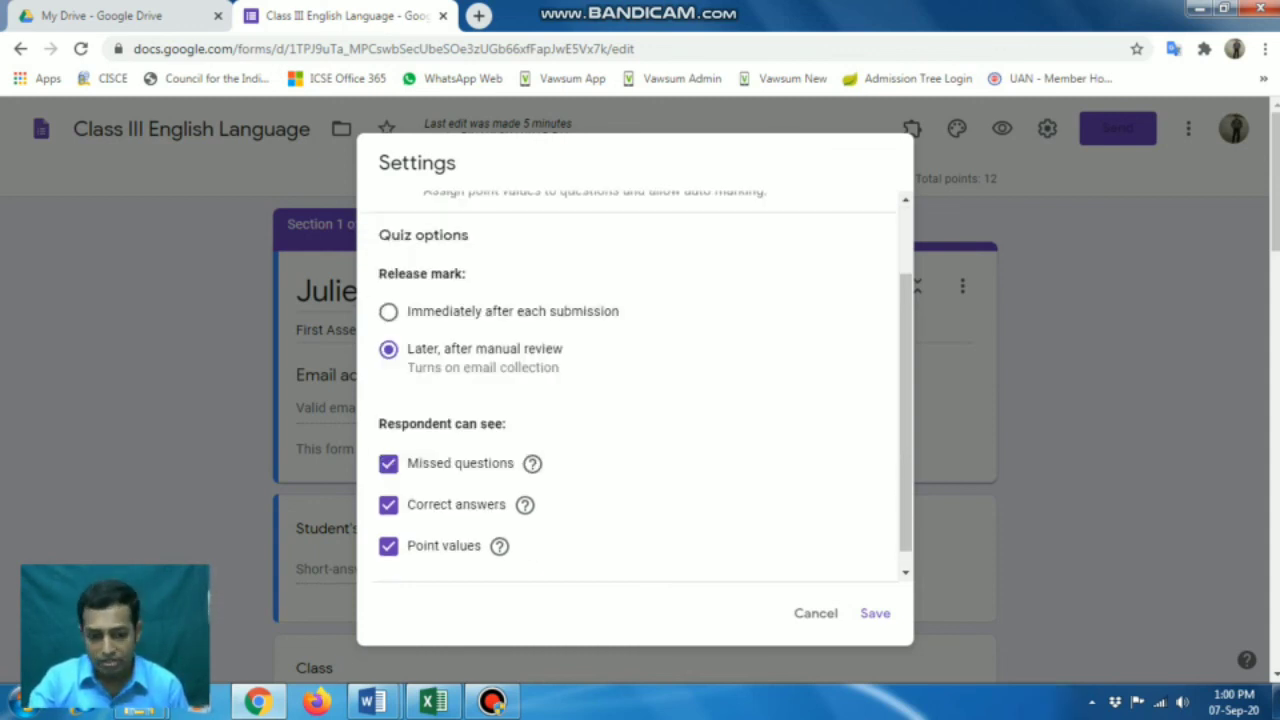
scroll(634, 382, "down", 2)
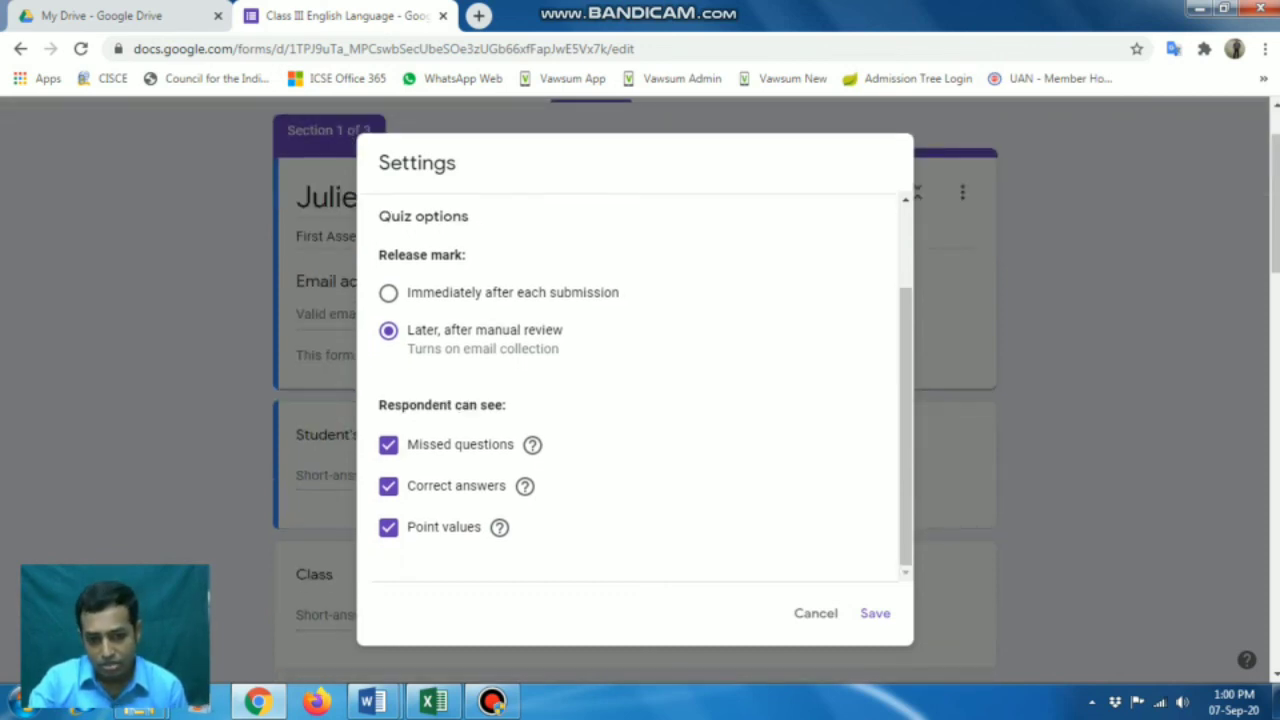
scroll(634, 382, "up", 2)
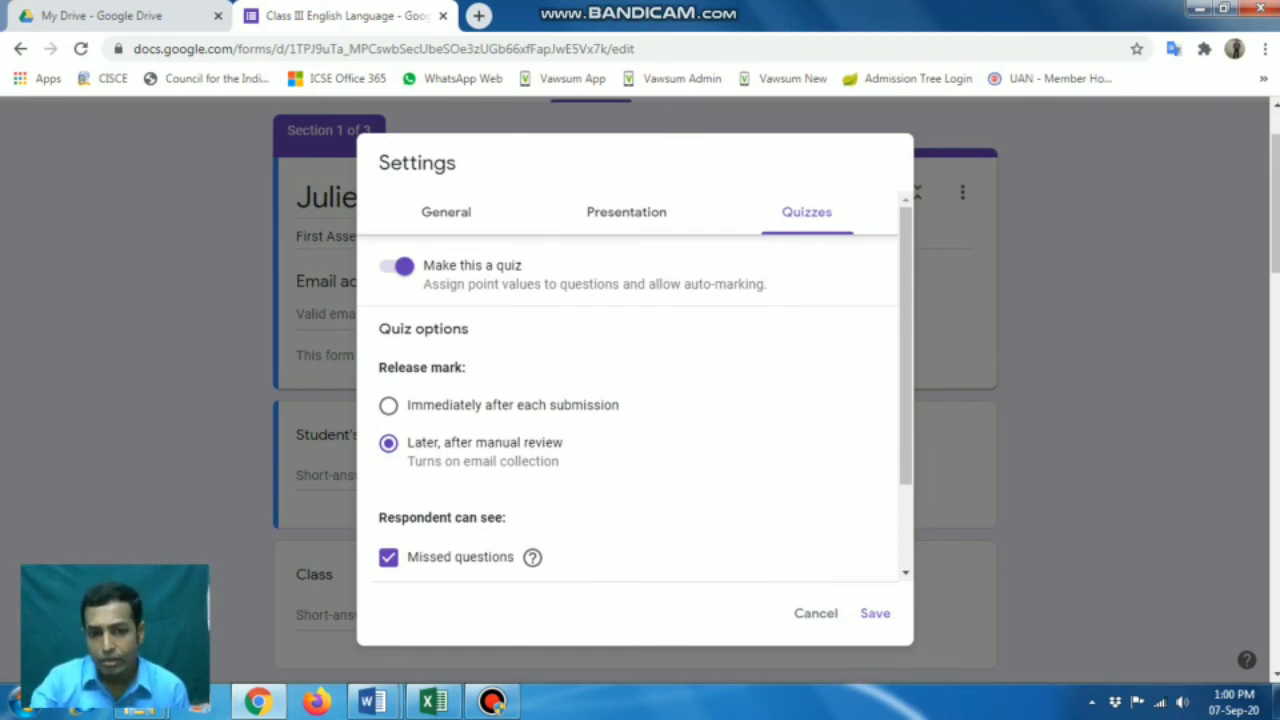
left_click(446, 212)
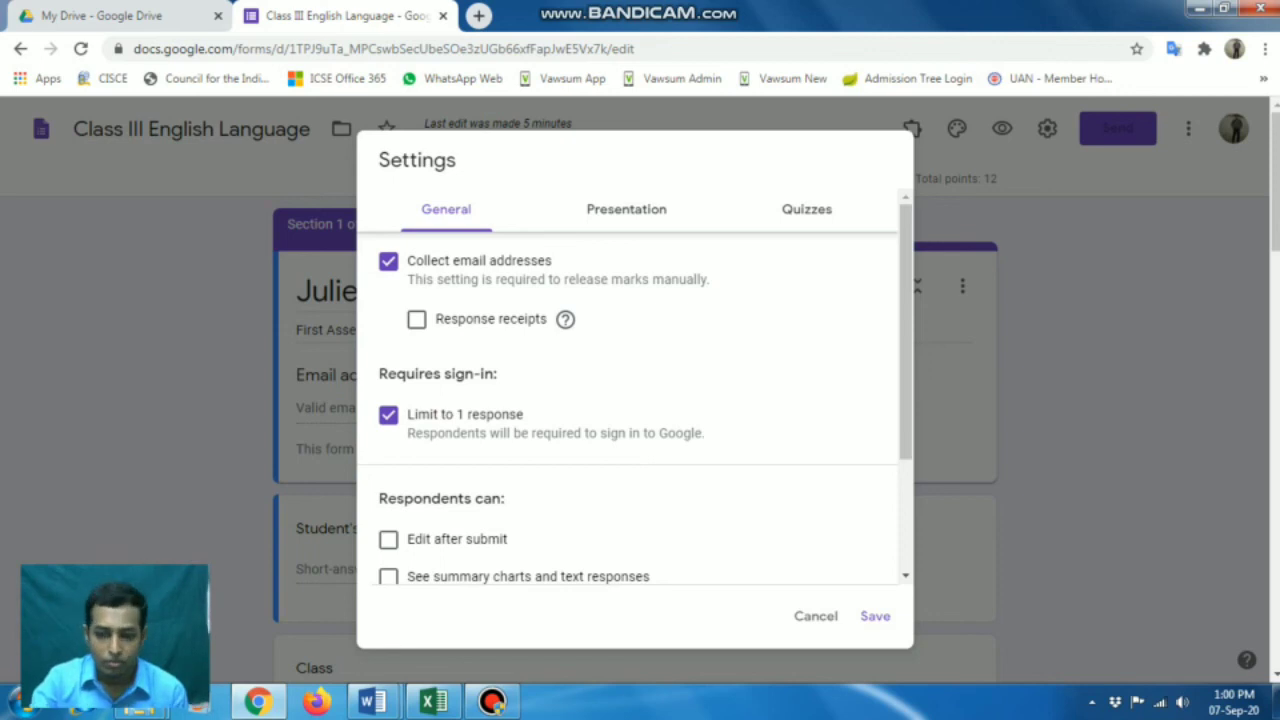
scroll(634, 400, "down", 3)
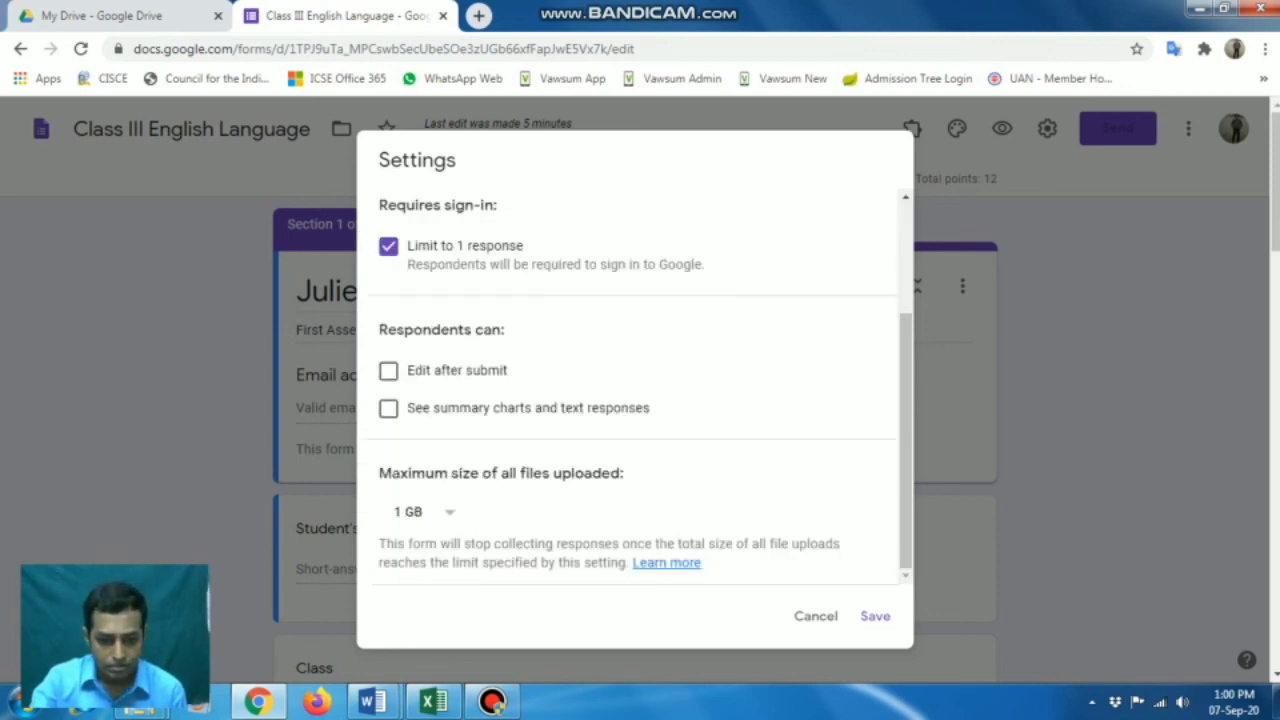
scroll(634, 390, "up", 1)
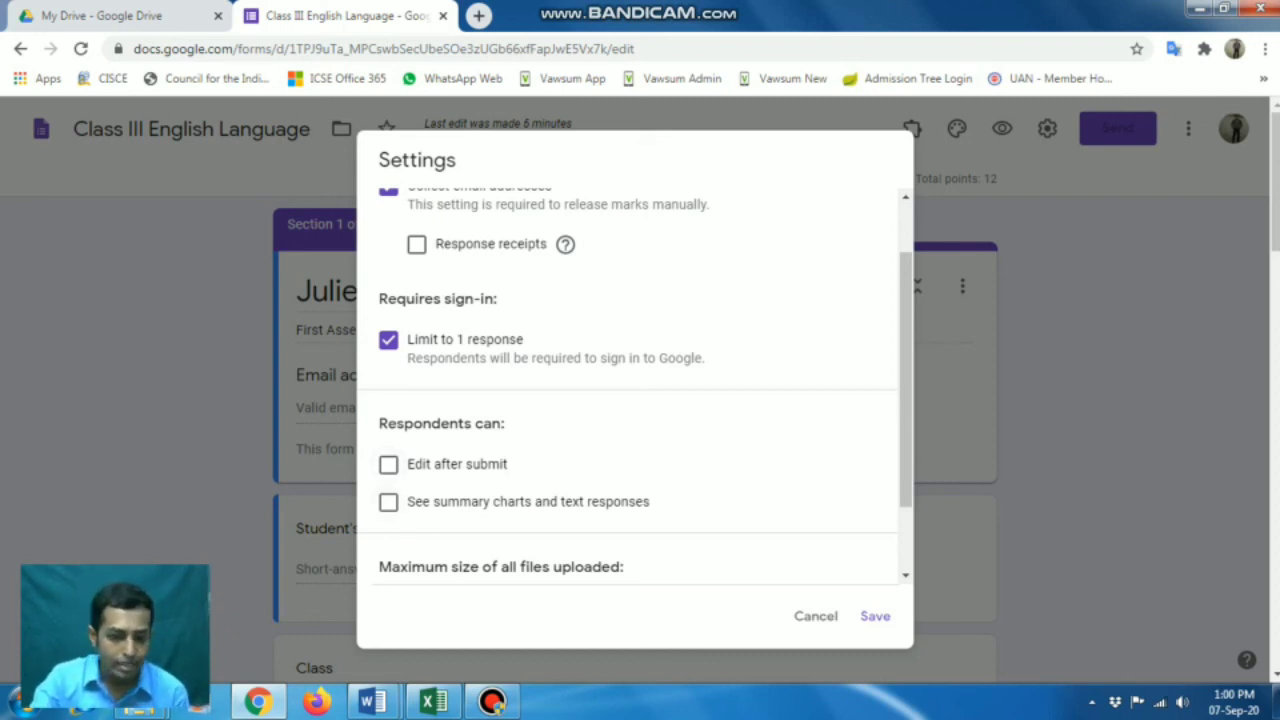
scroll(634, 390, "up", 2)
left_click(634, 220)
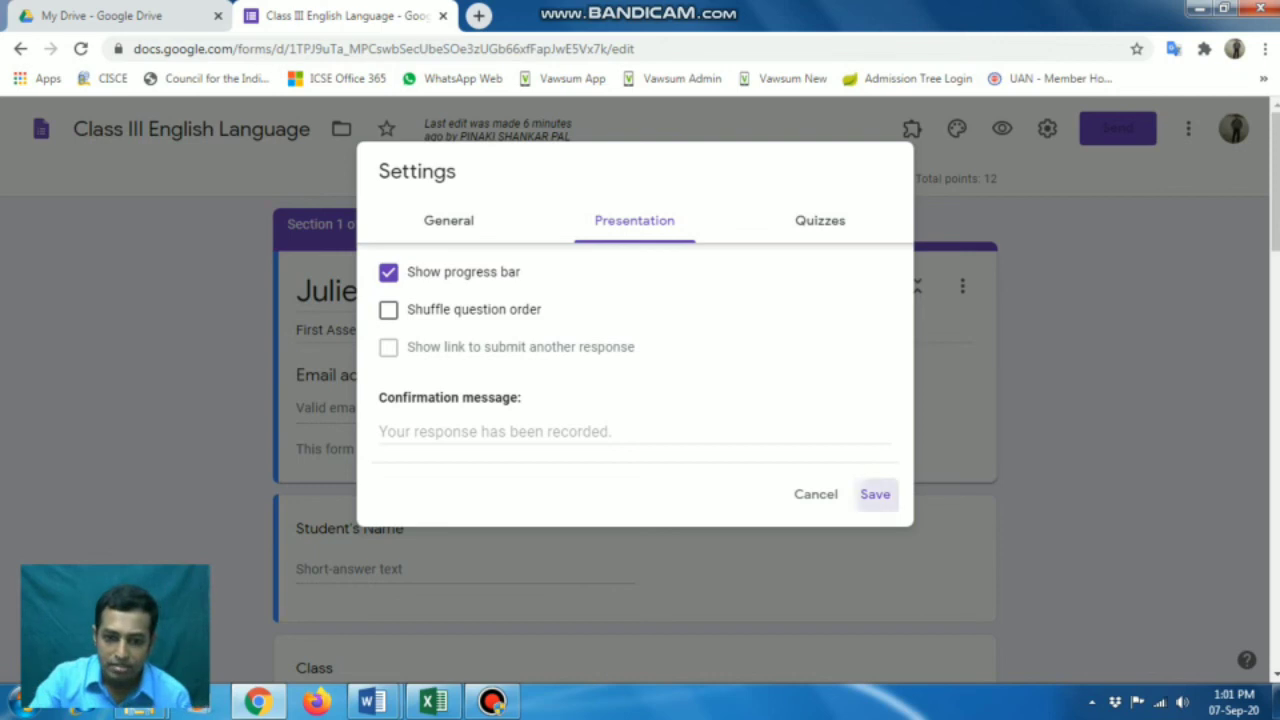
Save the form settings and scroll down to the student details questions
left_click(875, 494)
scroll(636, 318, "down", 2)
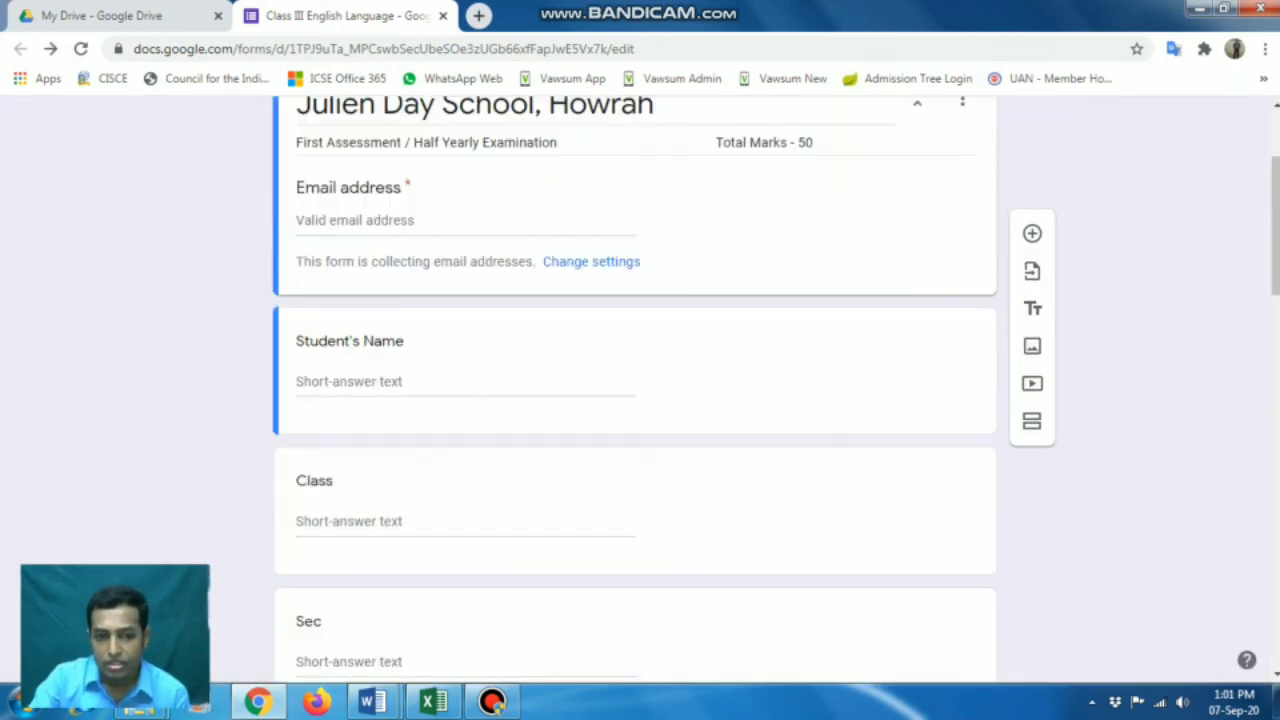
scroll(636, 318, "up", 2)
scroll(636, 318, "down", 1)
scroll(636, 318, "down", 1)
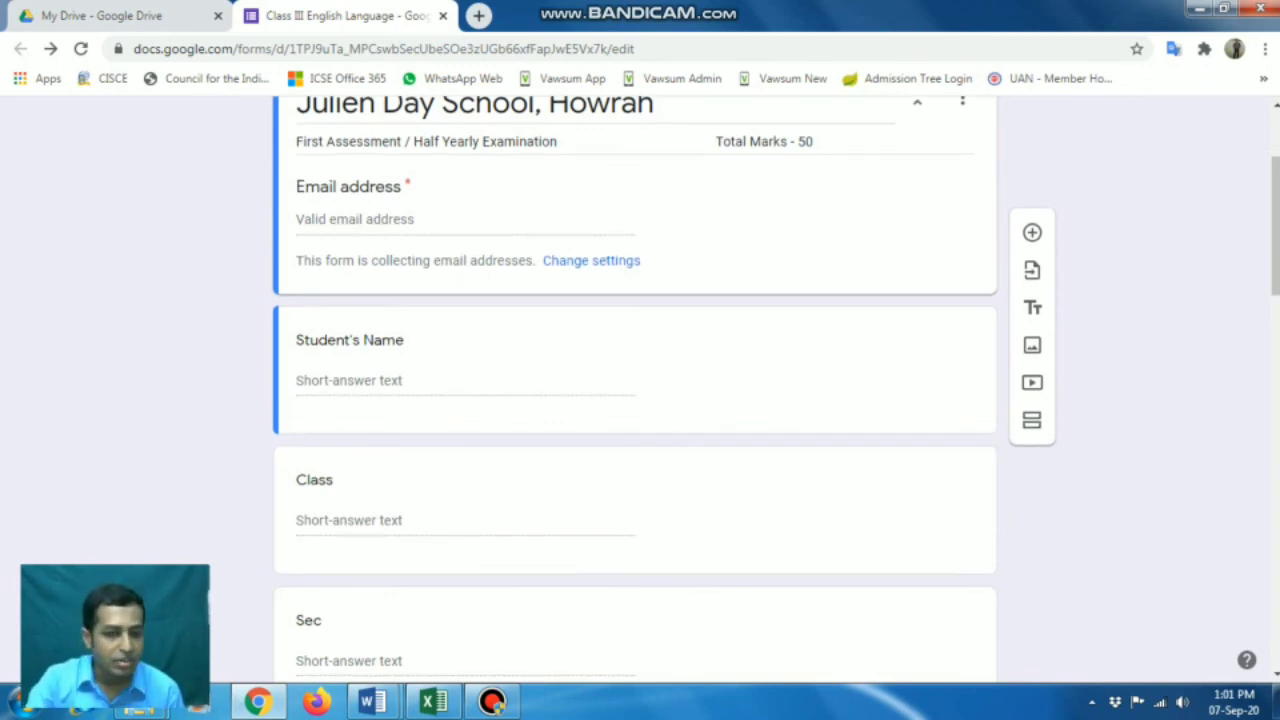
scroll(636, 318, "down", 1)
Make Student's Name, Class and Sec required questions, reloading the page after it crashes
left_click(300, 247)
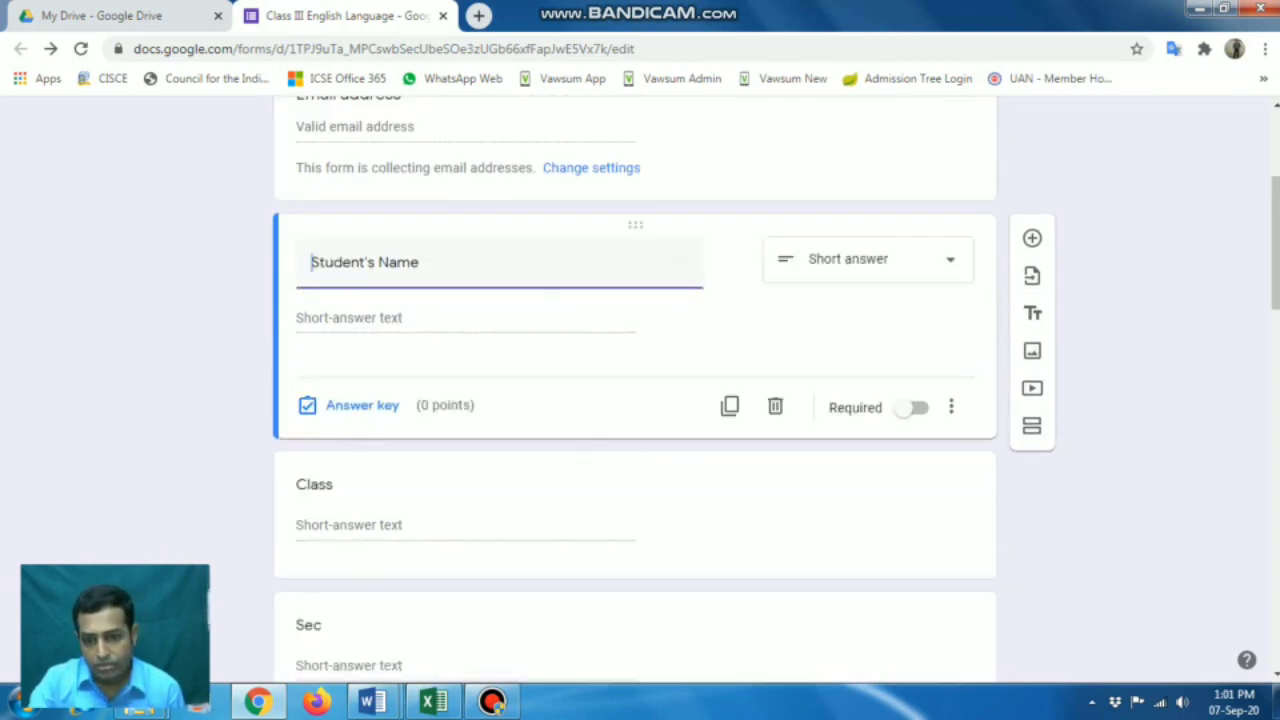
left_click(908, 407)
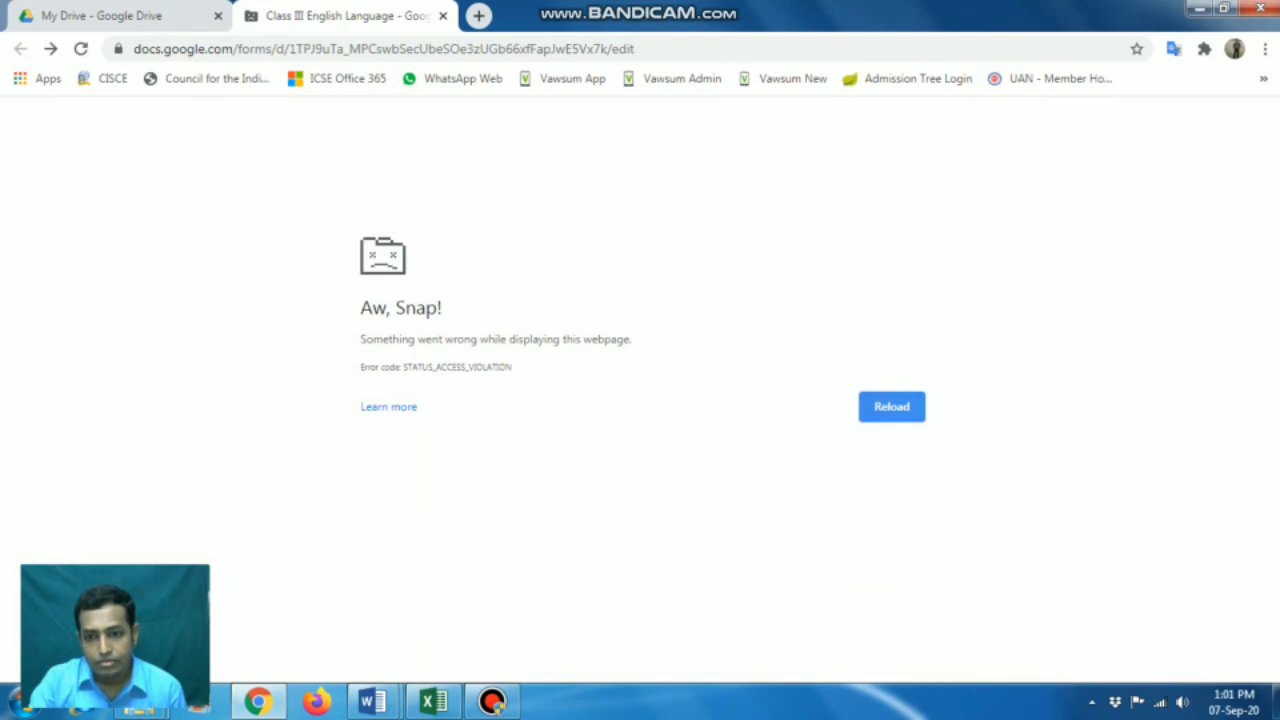
left_click(491, 701)
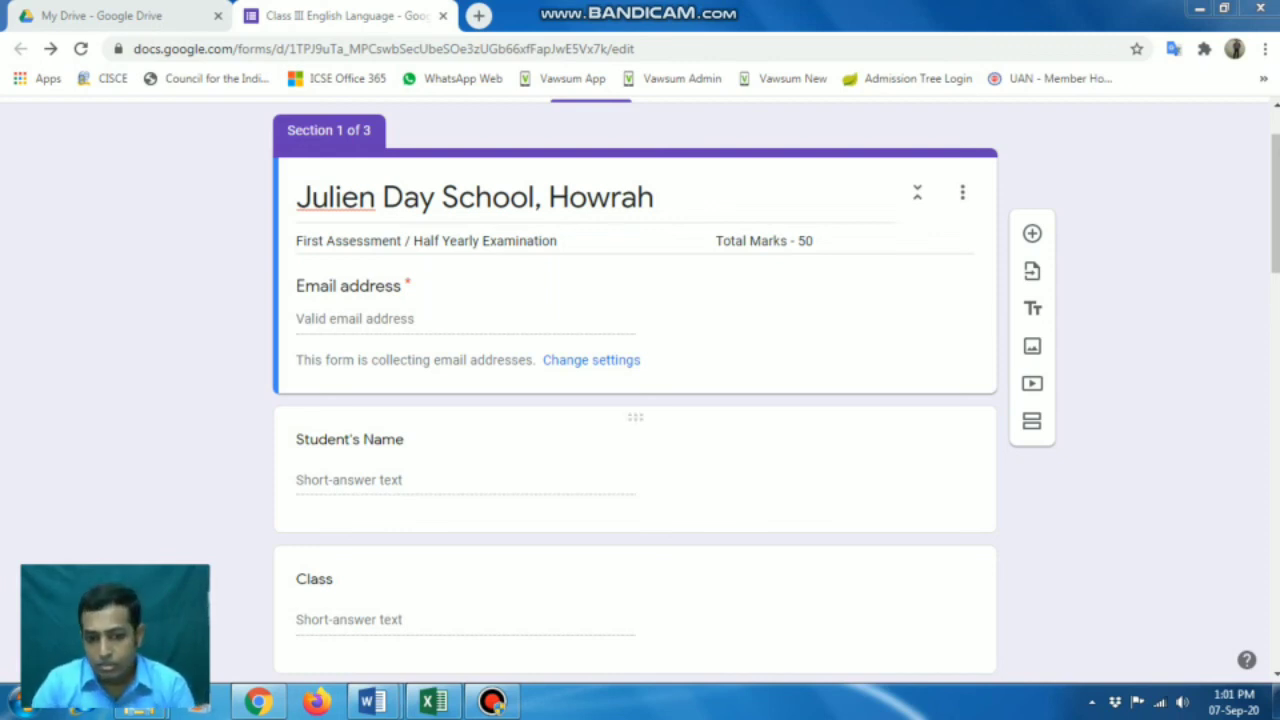
left_click(350, 439)
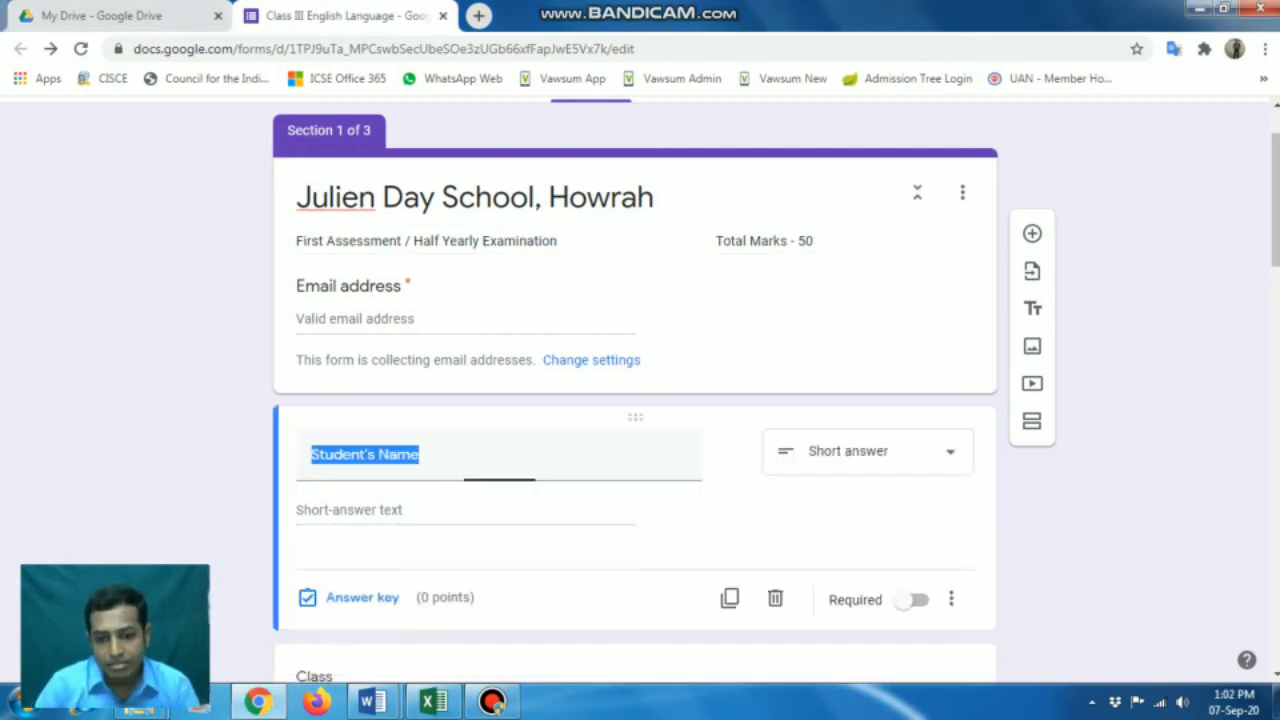
left_click(912, 599)
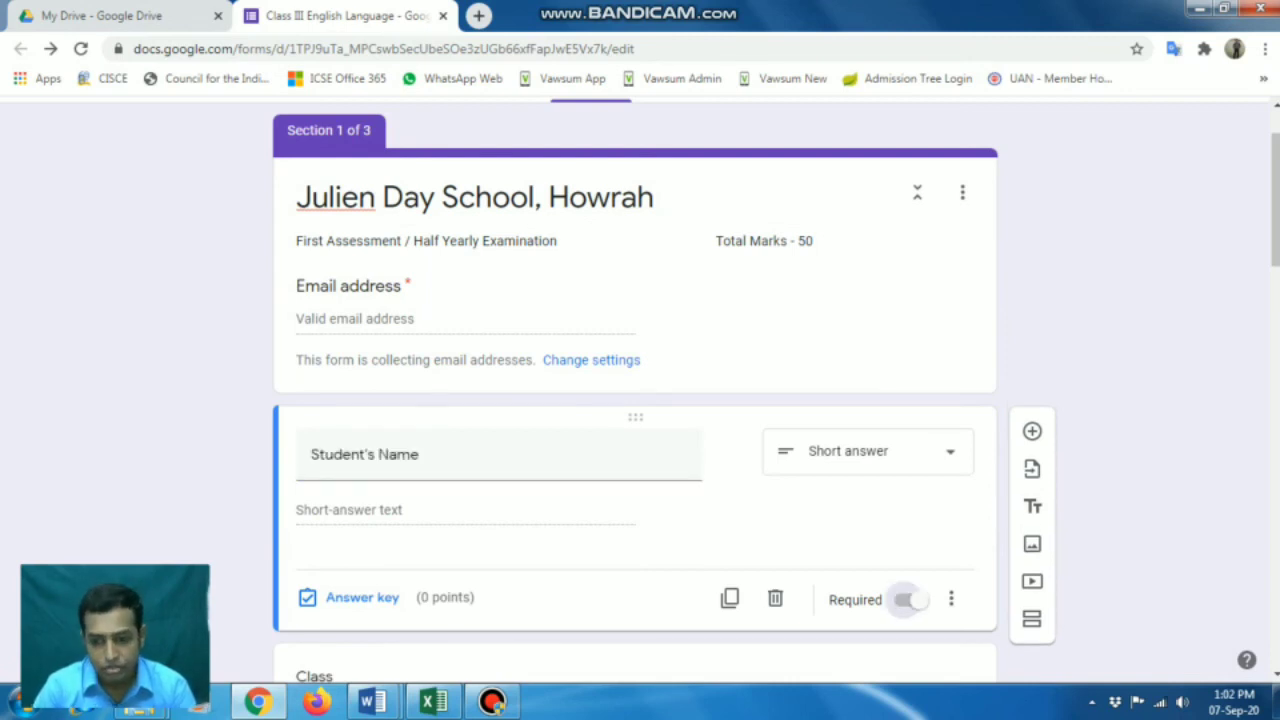
scroll(912, 599, "down", 3)
left_click(880, 440)
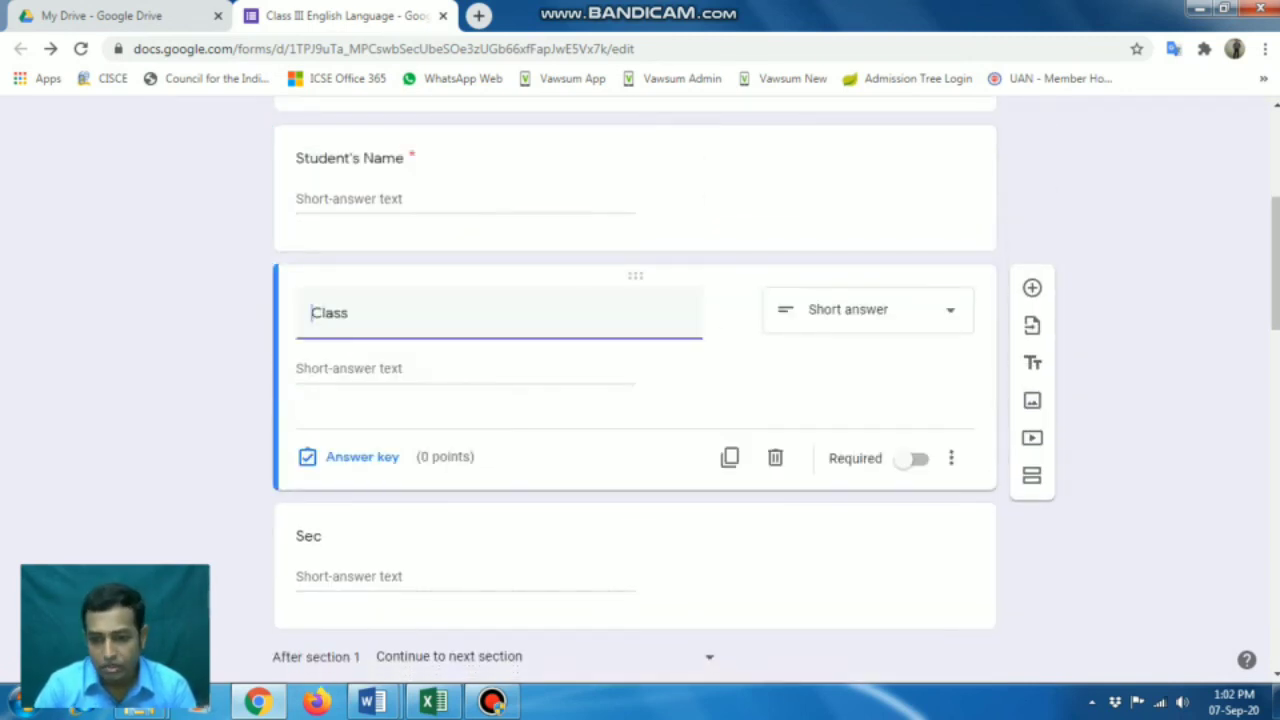
left_click(915, 458)
scroll(919, 458, "down", 2)
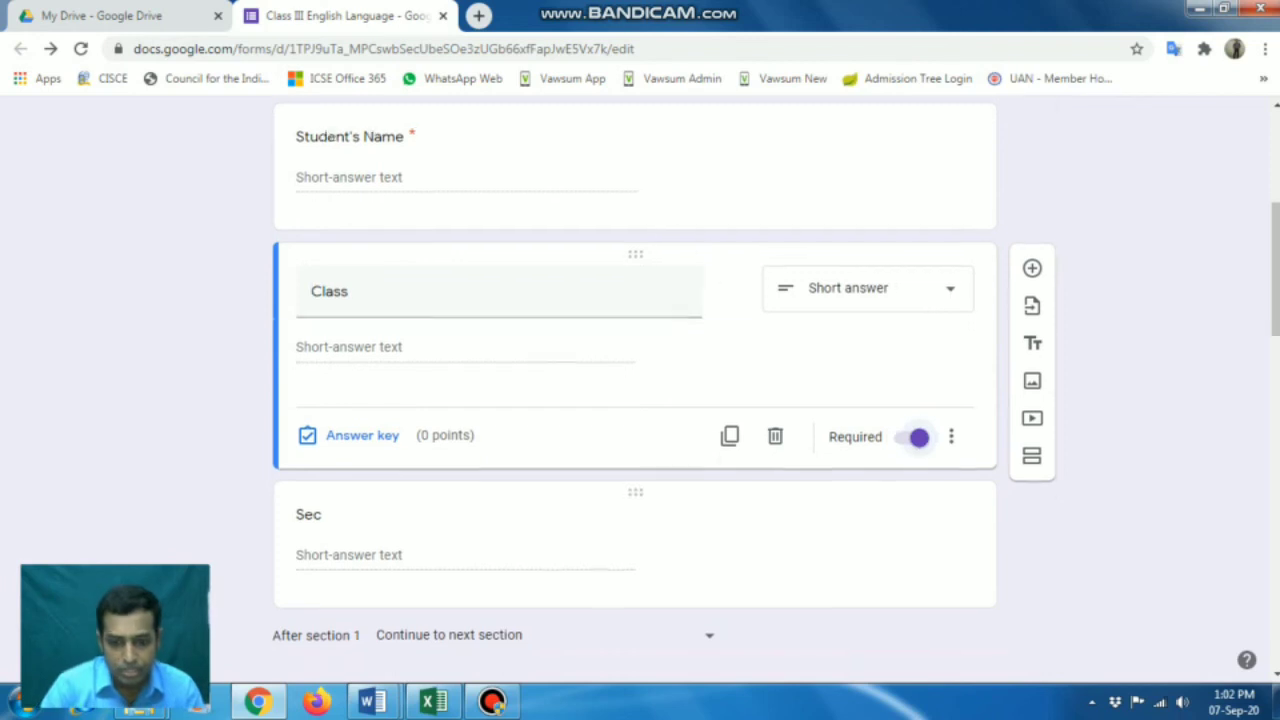
left_click(499, 346)
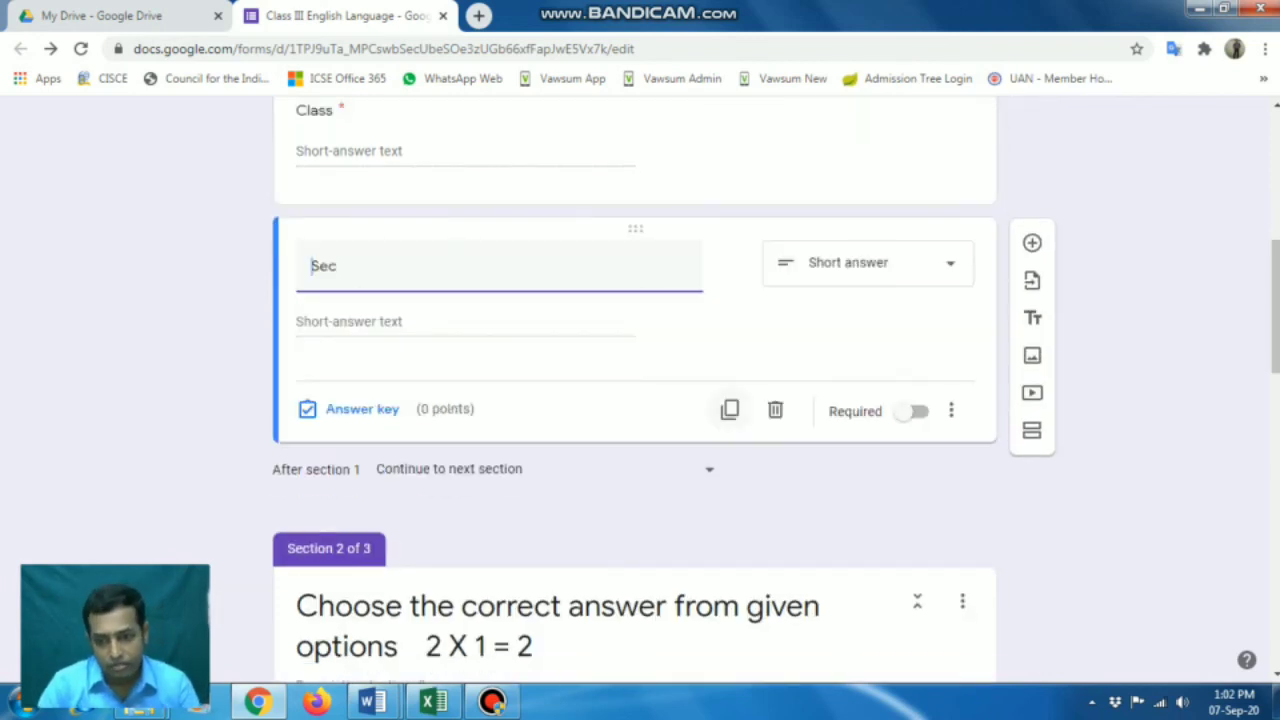
left_click(915, 411)
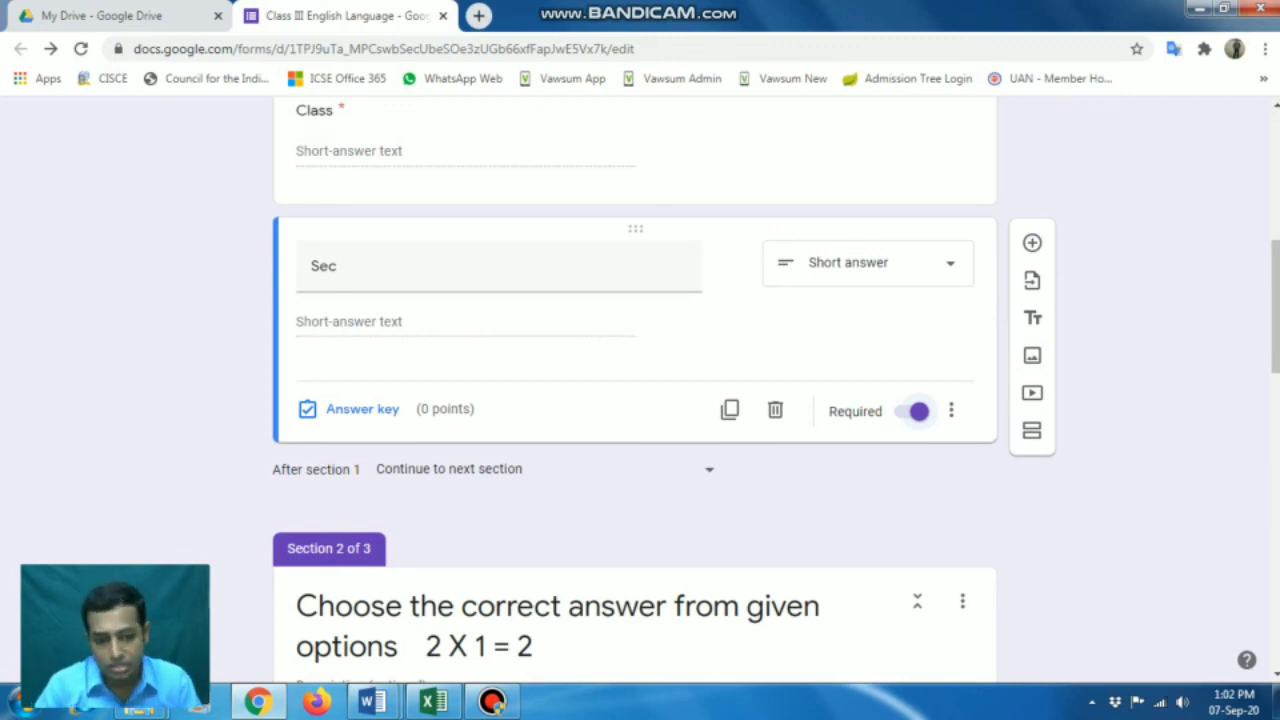
Scroll through the form's sections, then switch to My Drive in Google Drive
scroll(664, 390, "down", 3)
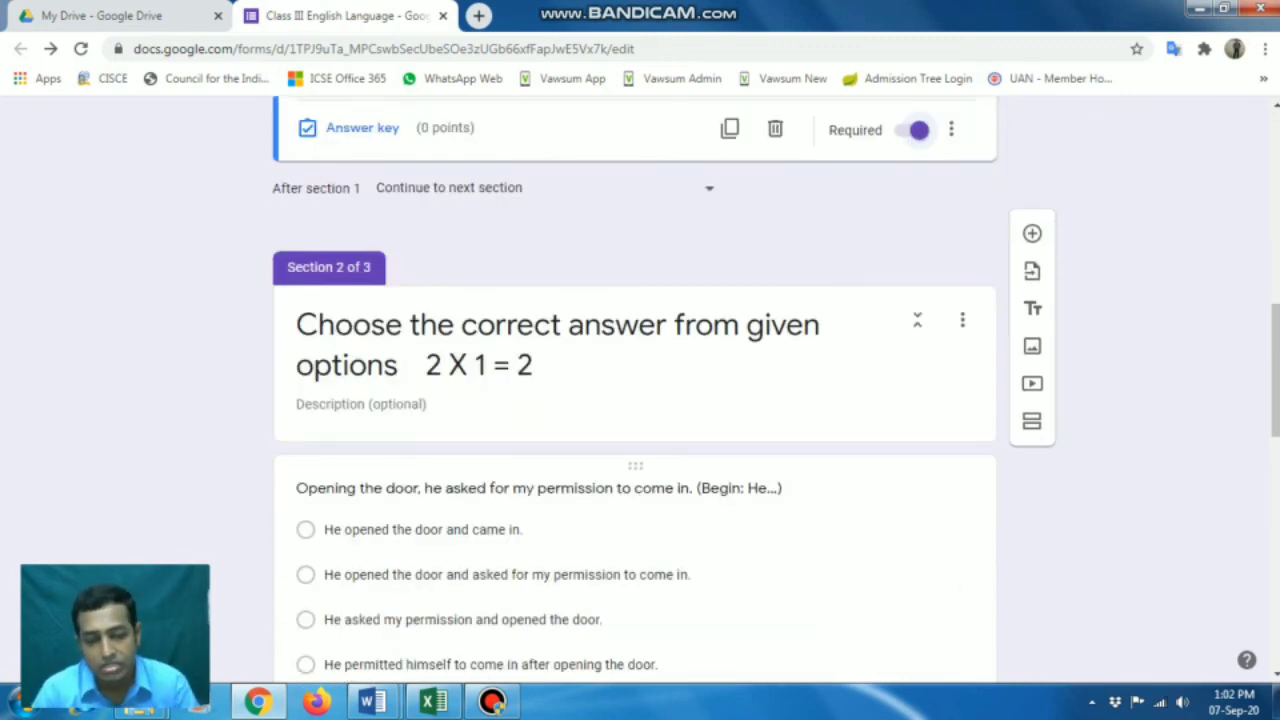
scroll(635, 390, "up", 5)
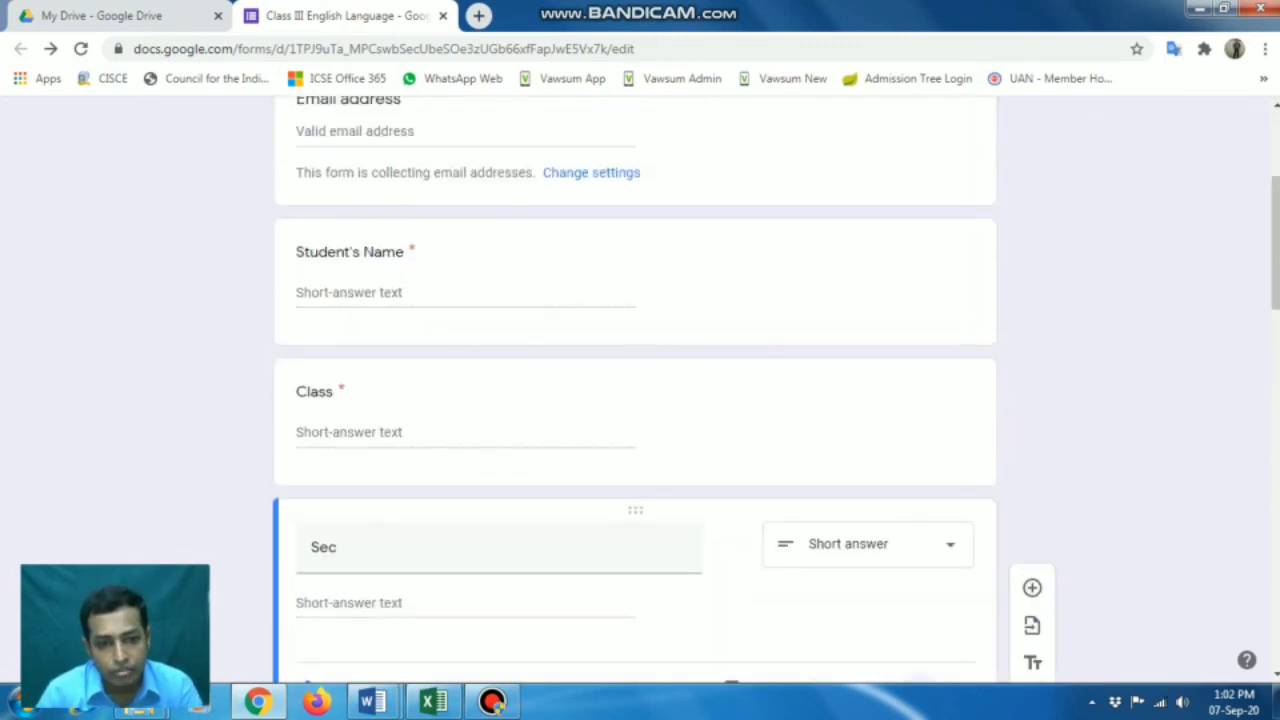
scroll(635, 390, "down", 6)
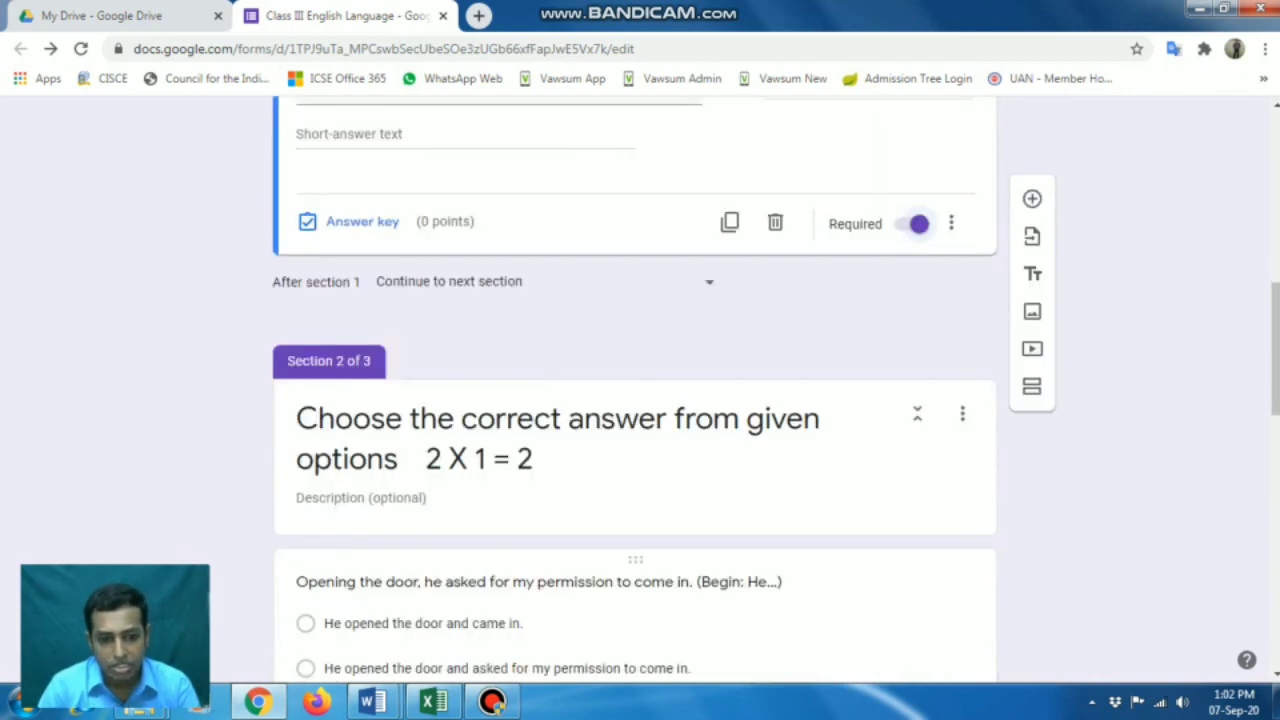
scroll(635, 390, "down", 1)
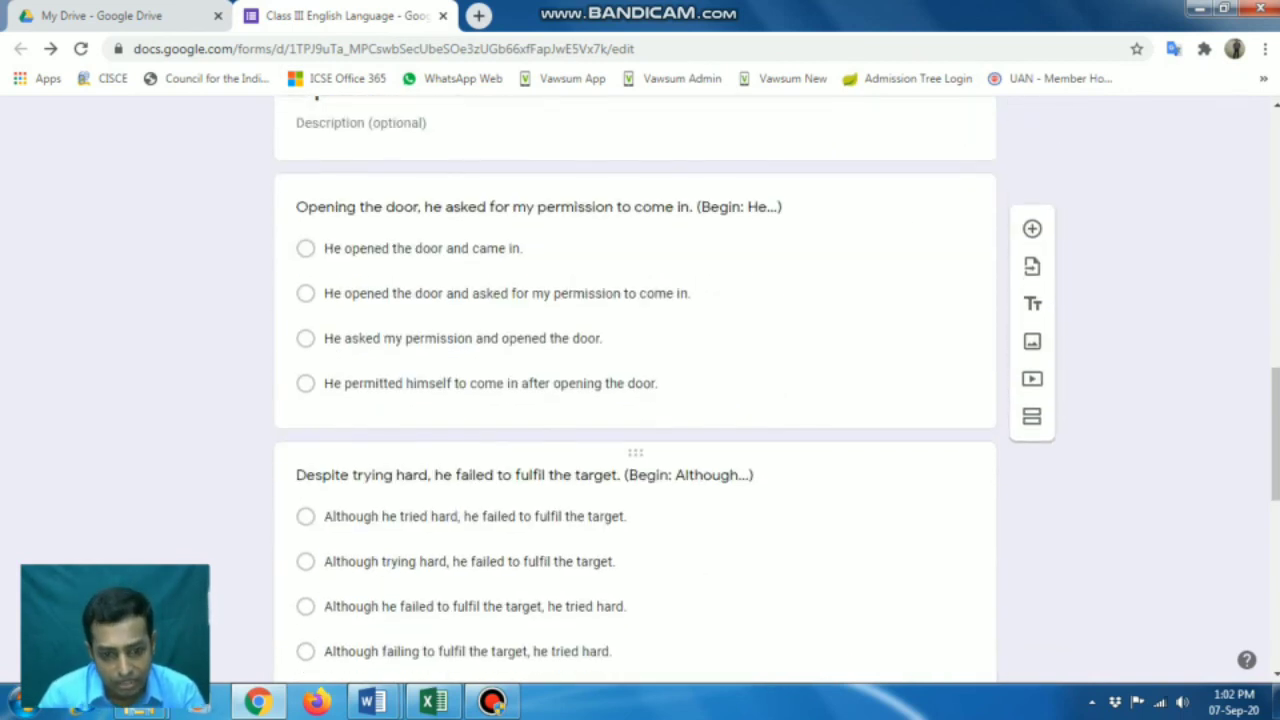
scroll(635, 390, "down", 5)
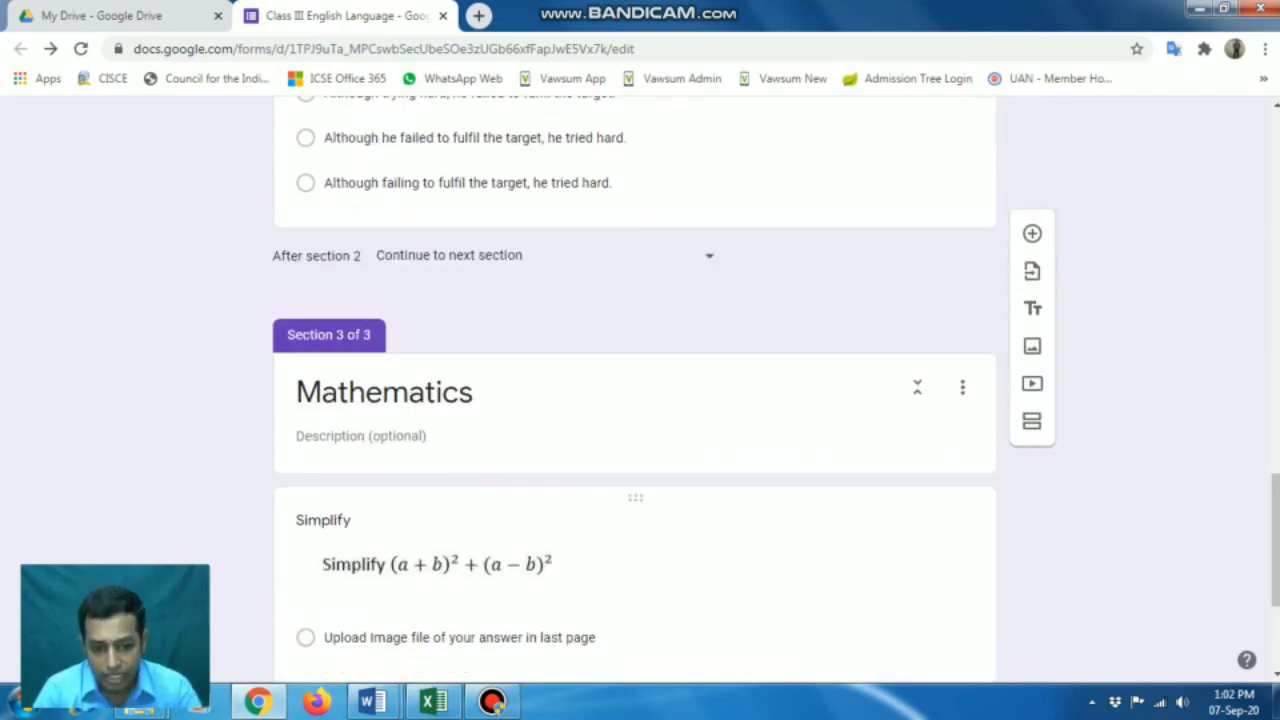
scroll(635, 390, "down", 2)
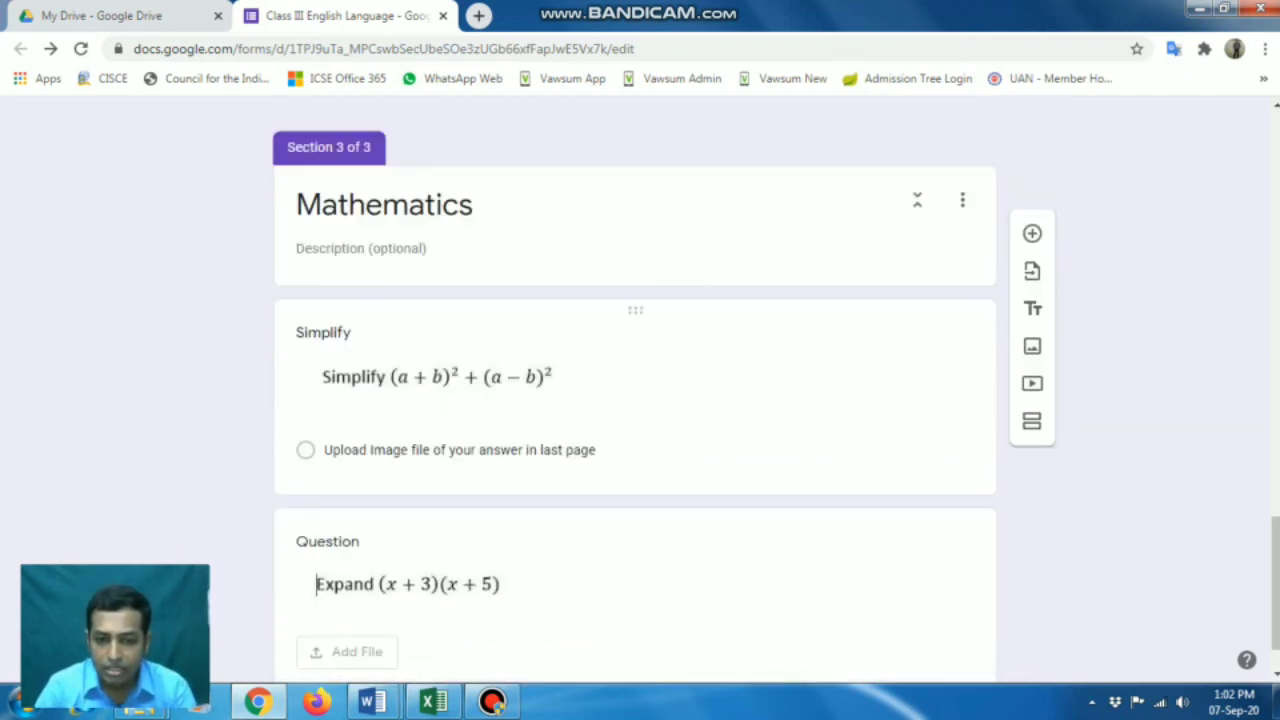
scroll(635, 400, "down", 1)
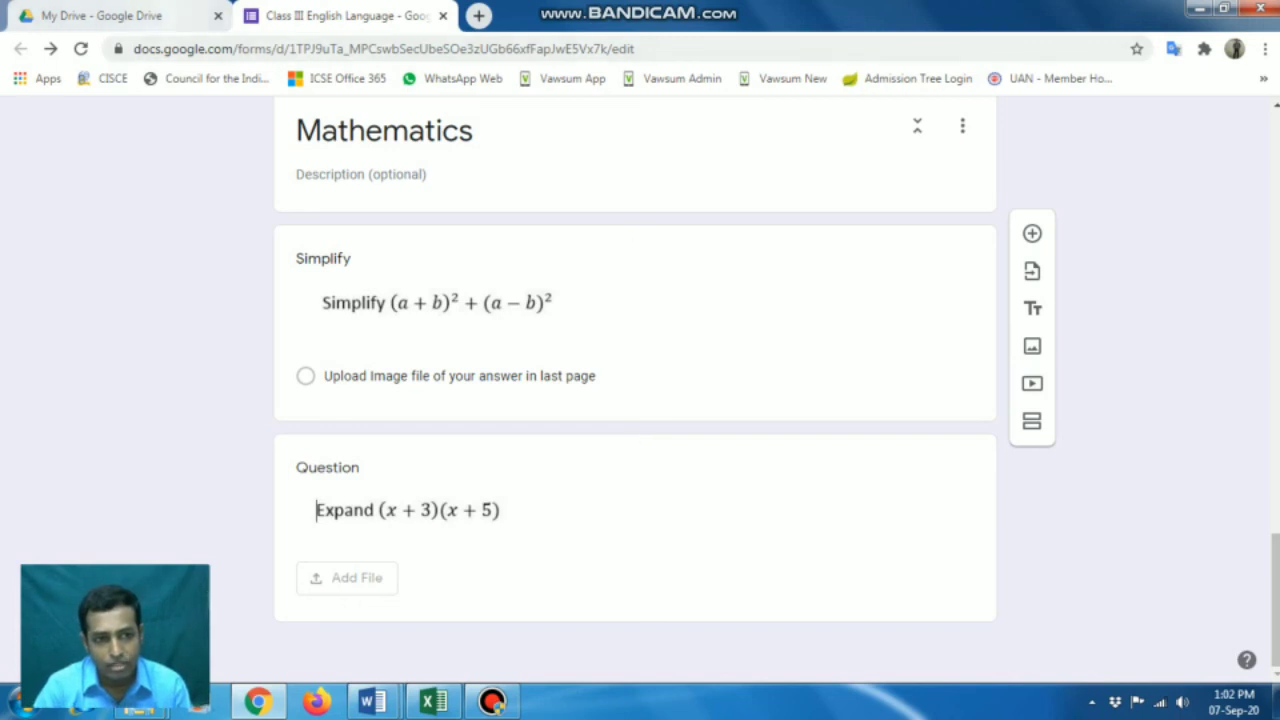
left_click(101, 15)
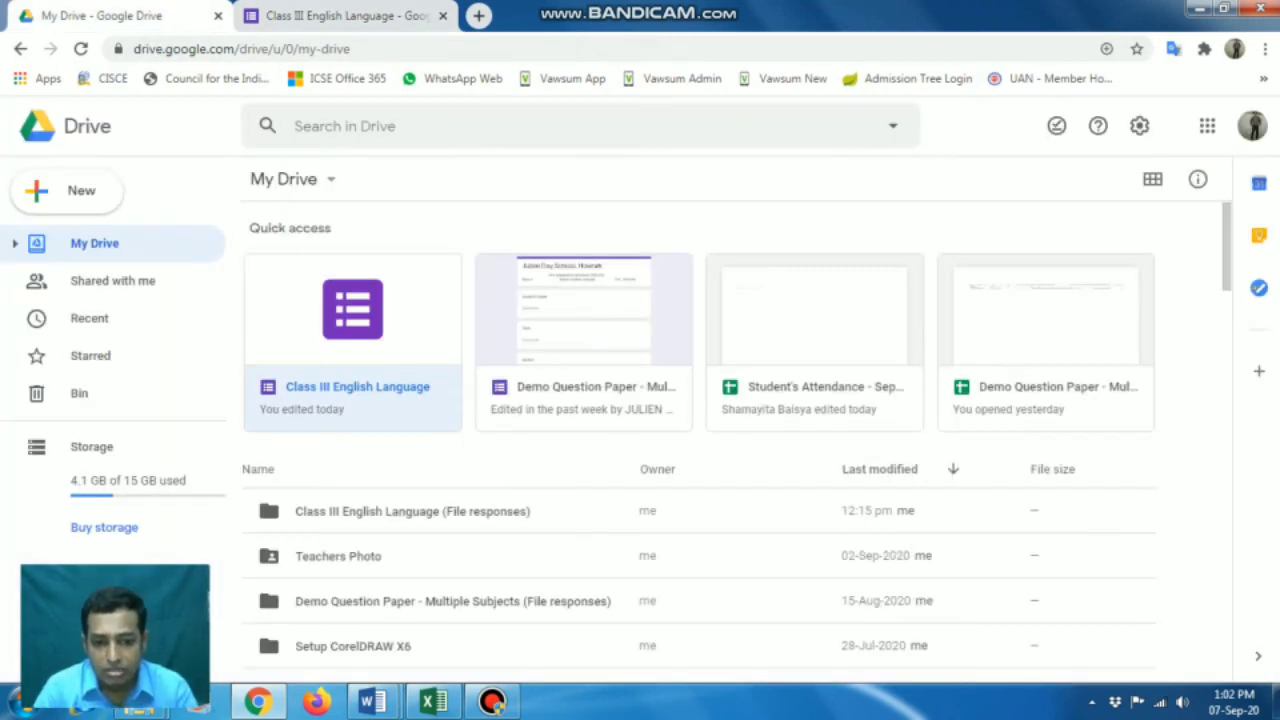
Open the Demo Question Paper - Multiple Subjects form from My Drive's Quick access in Google Forms
left_click(412, 511)
left_click(352, 340)
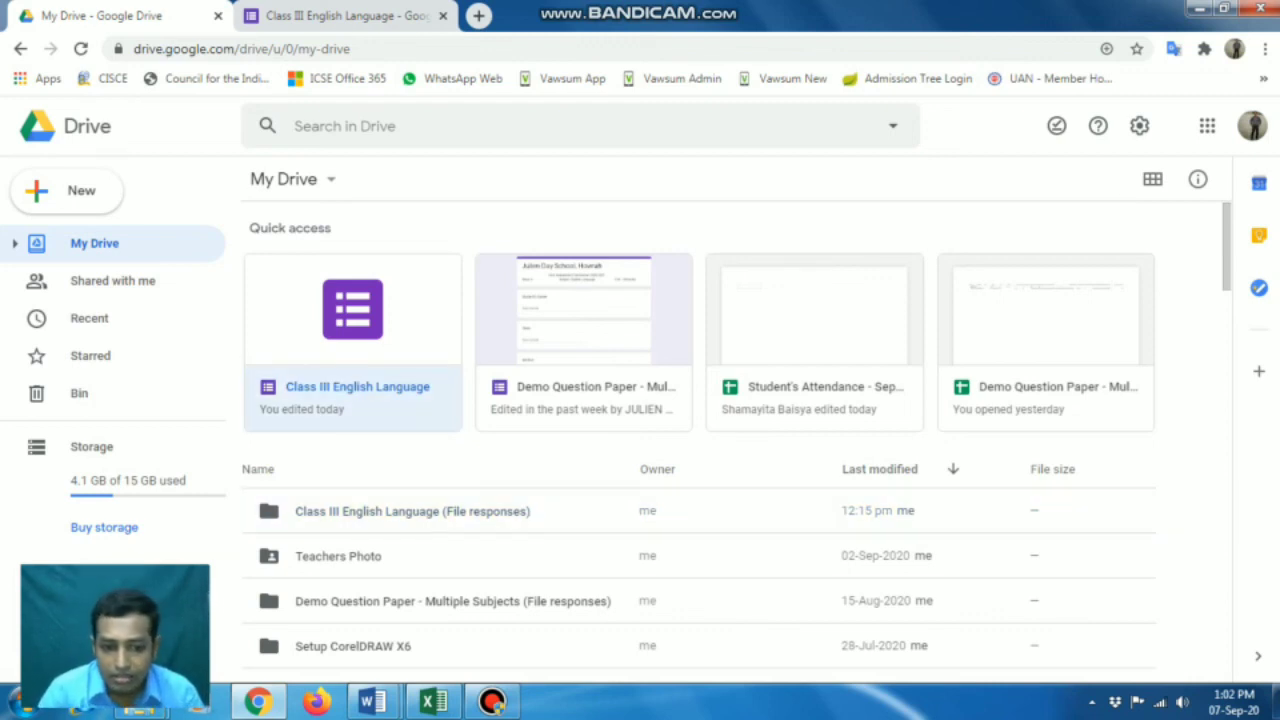
left_click(412, 511)
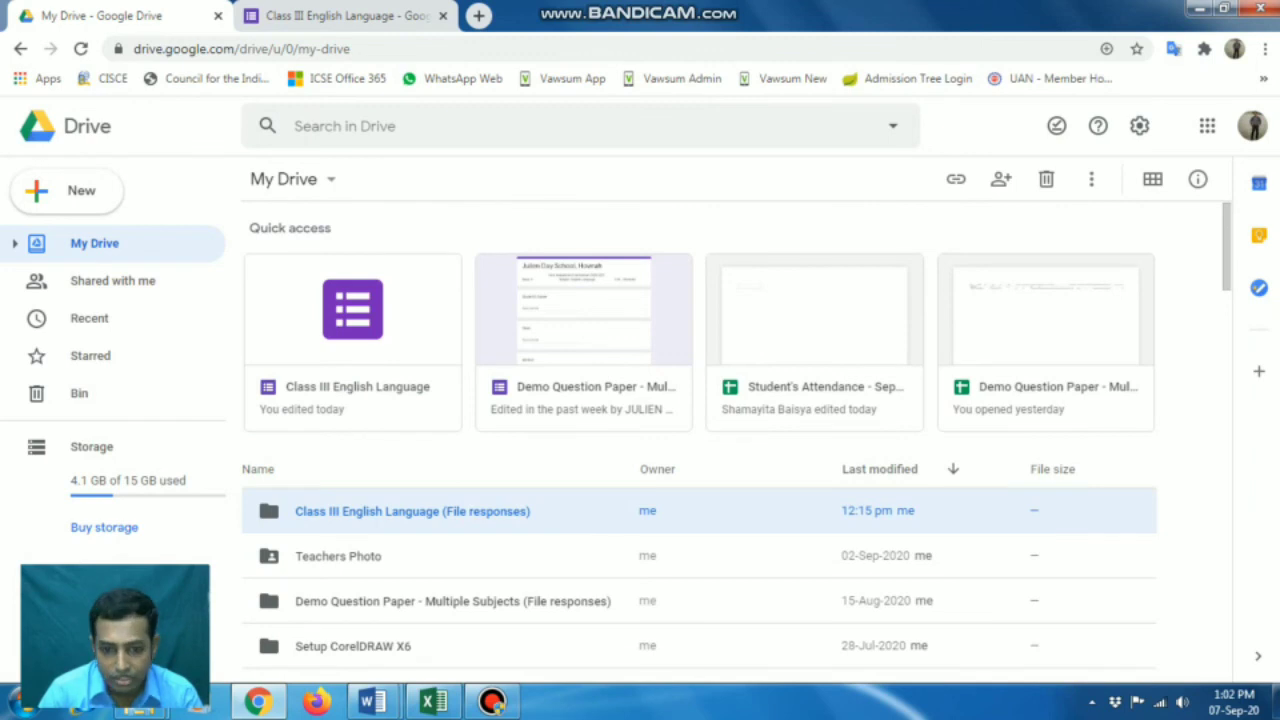
left_click(583, 340)
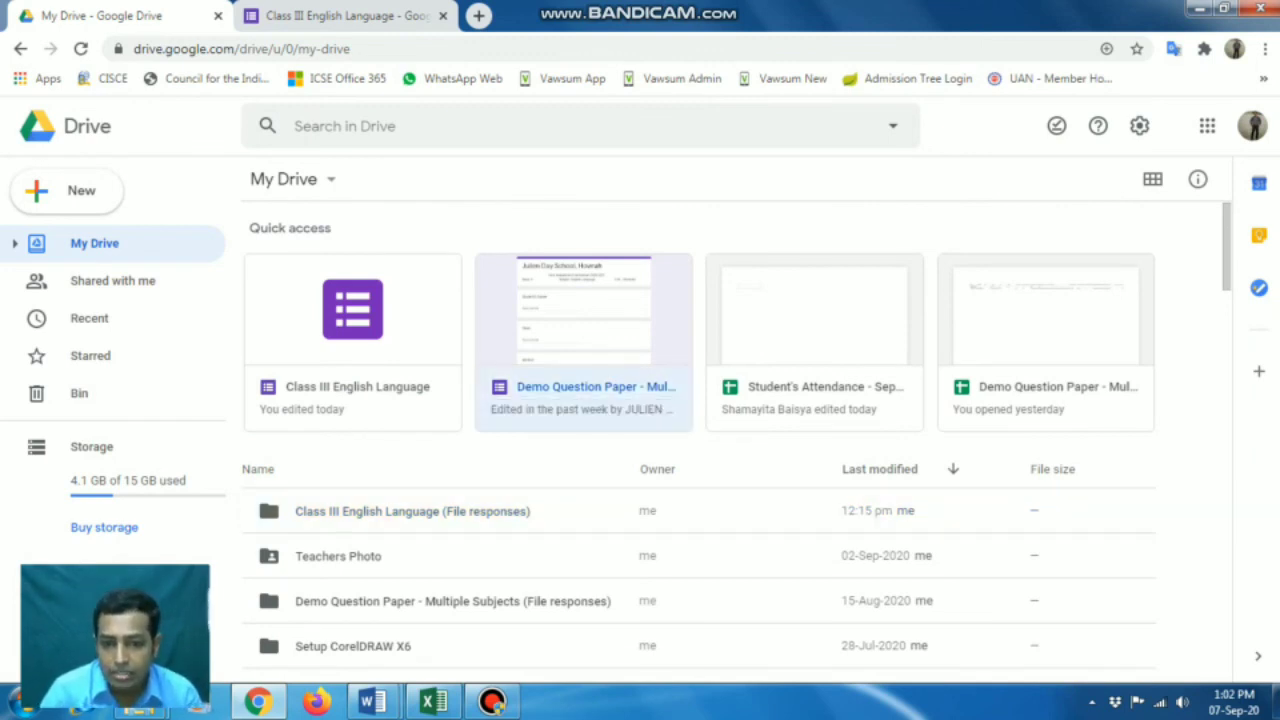
double_click(583, 320)
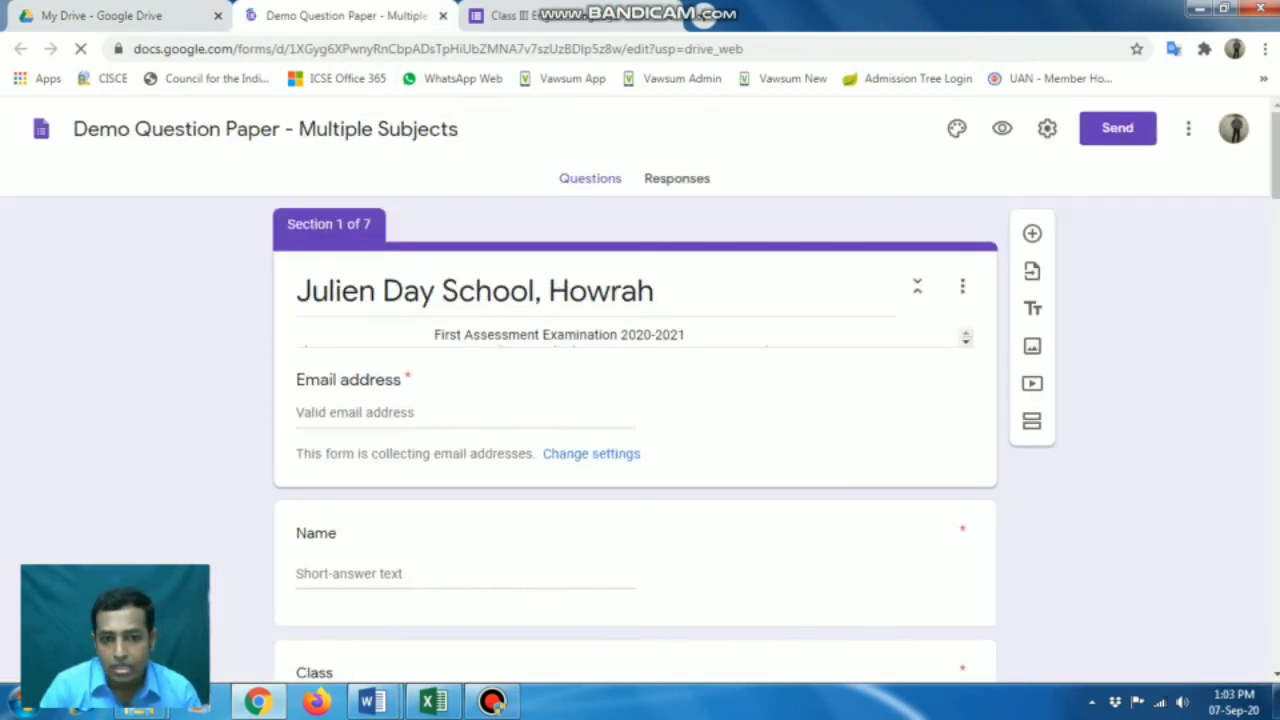
scroll(640, 400, "down", 2)
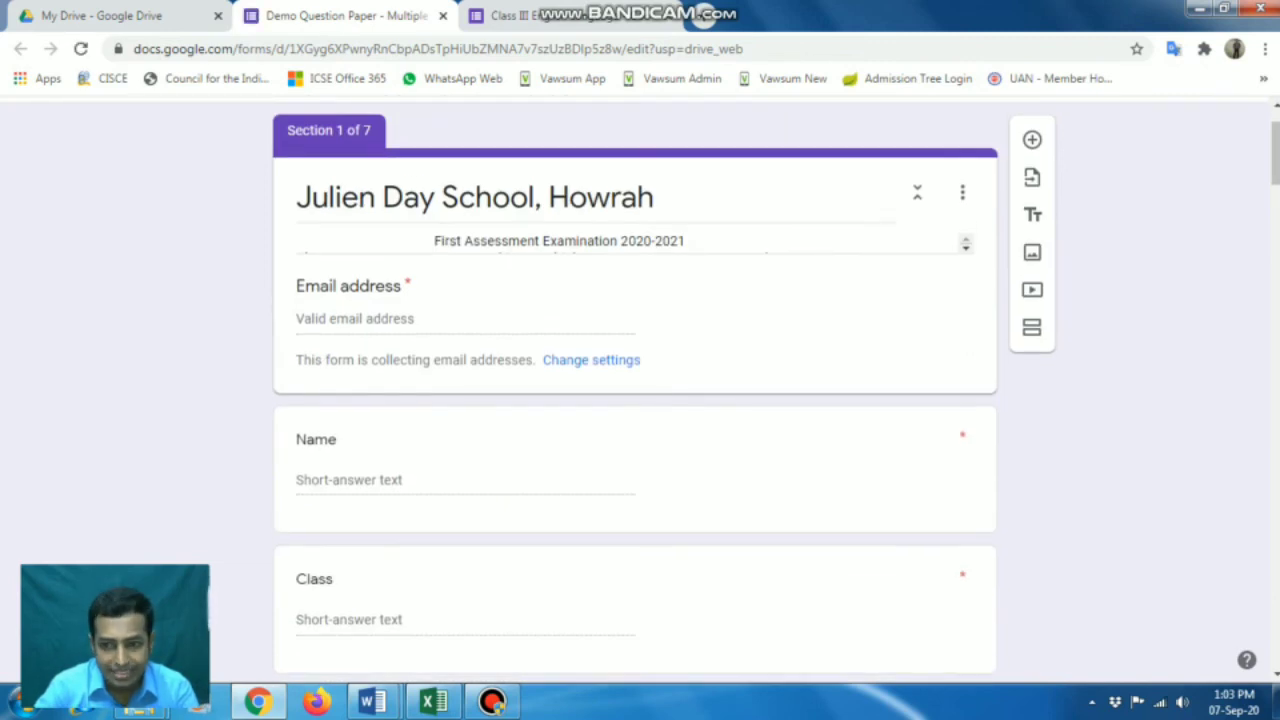
scroll(640, 400, "down", 1)
scroll(635, 400, "down", 1)
scroll(640, 400, "down", 4)
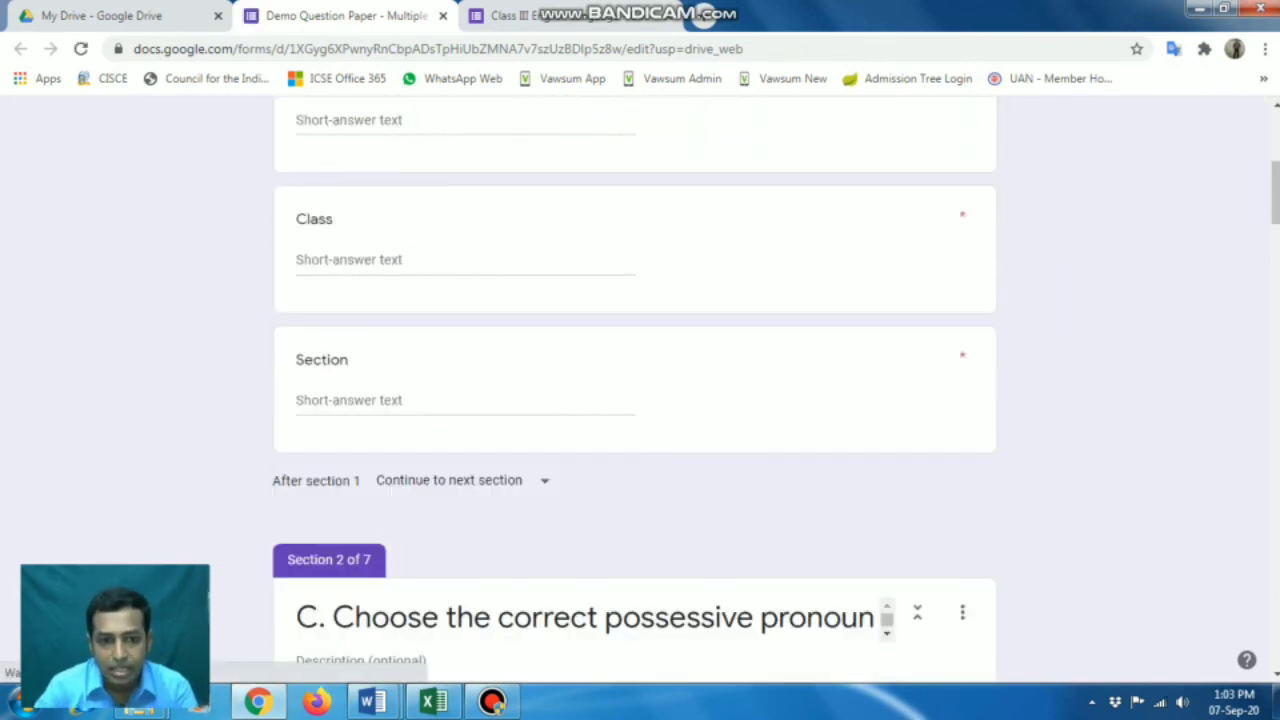
scroll(640, 400, "down", 5)
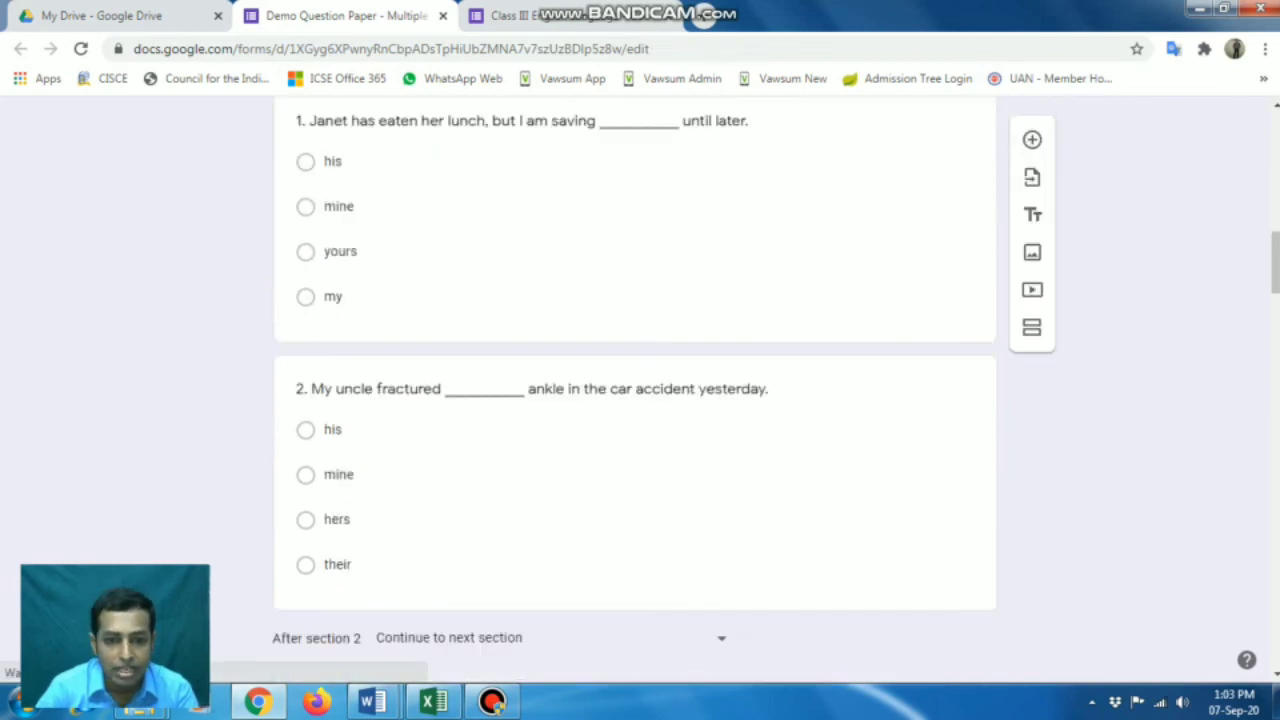
scroll(635, 390, "down", 4)
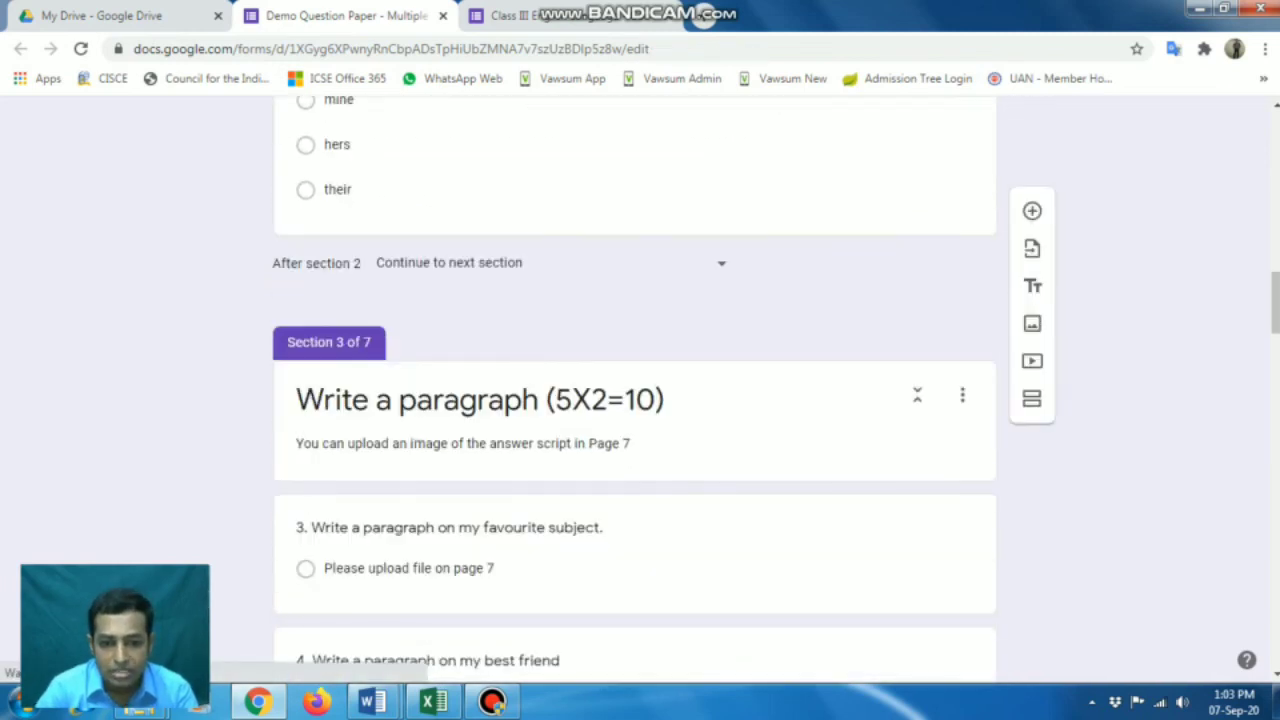
scroll(640, 400, "down", 2)
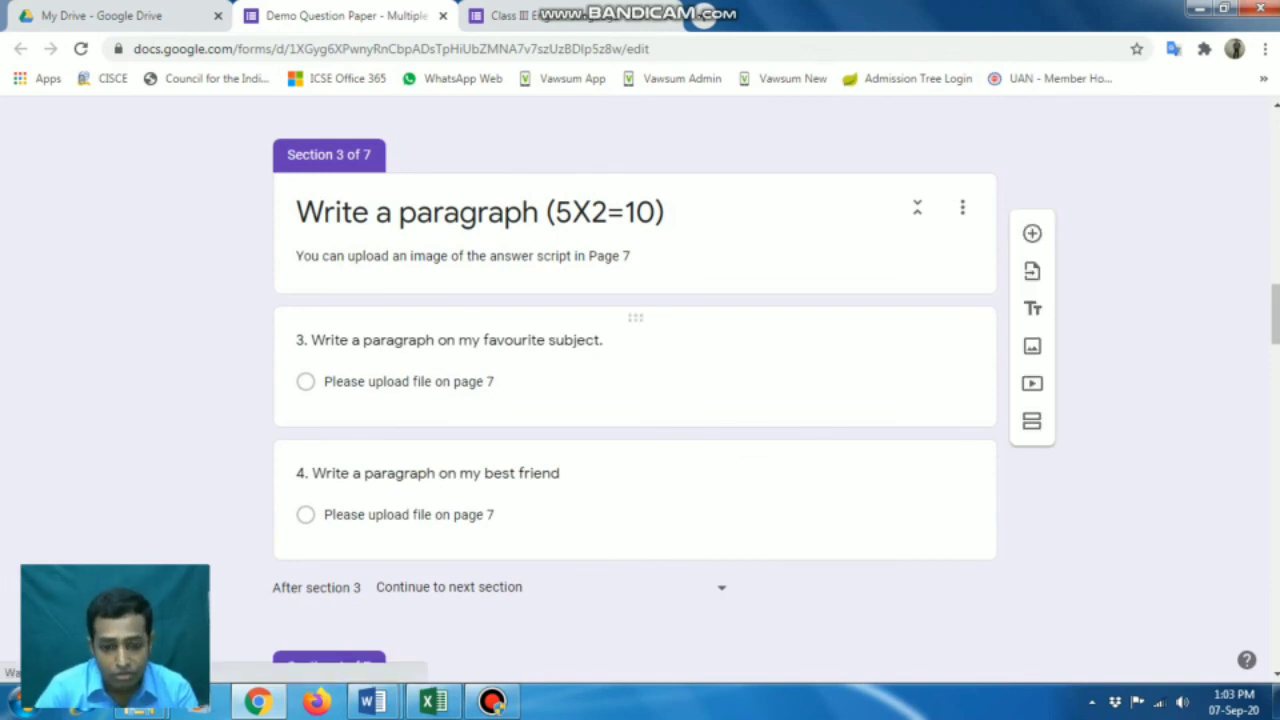
scroll(635, 330, "down", 1)
scroll(635, 300, "down", 5)
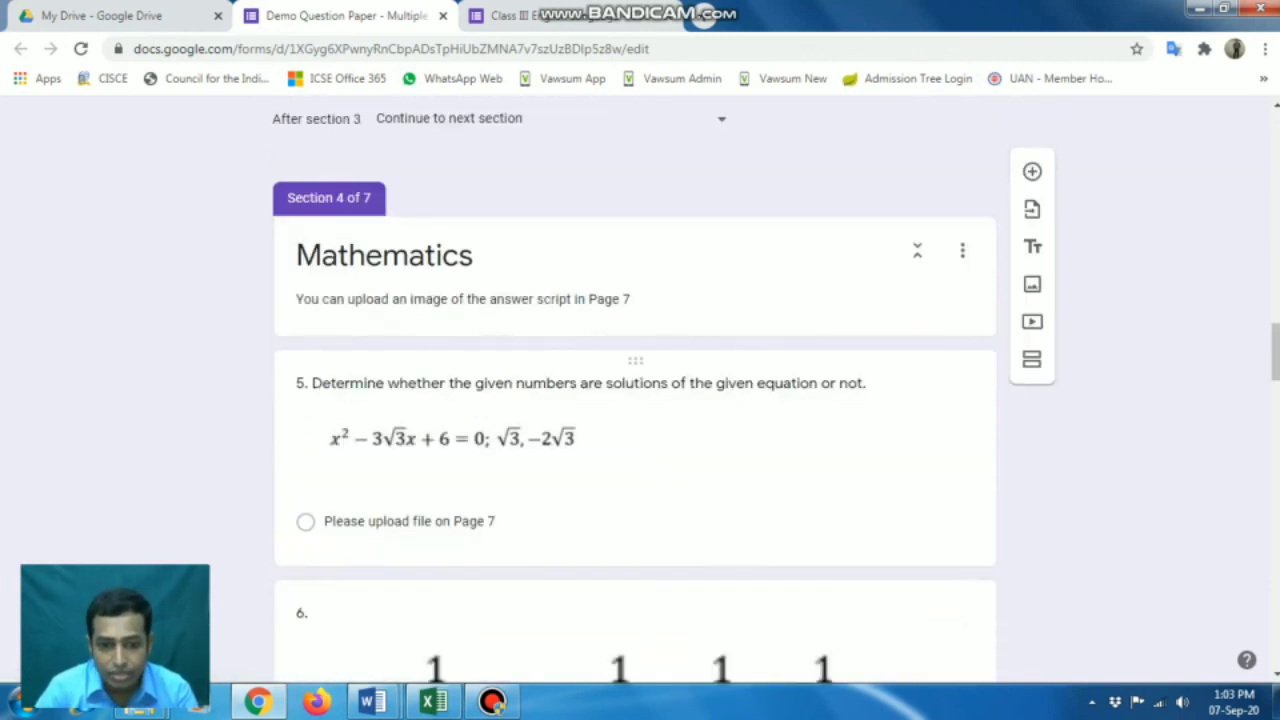
scroll(635, 390, "down", 7)
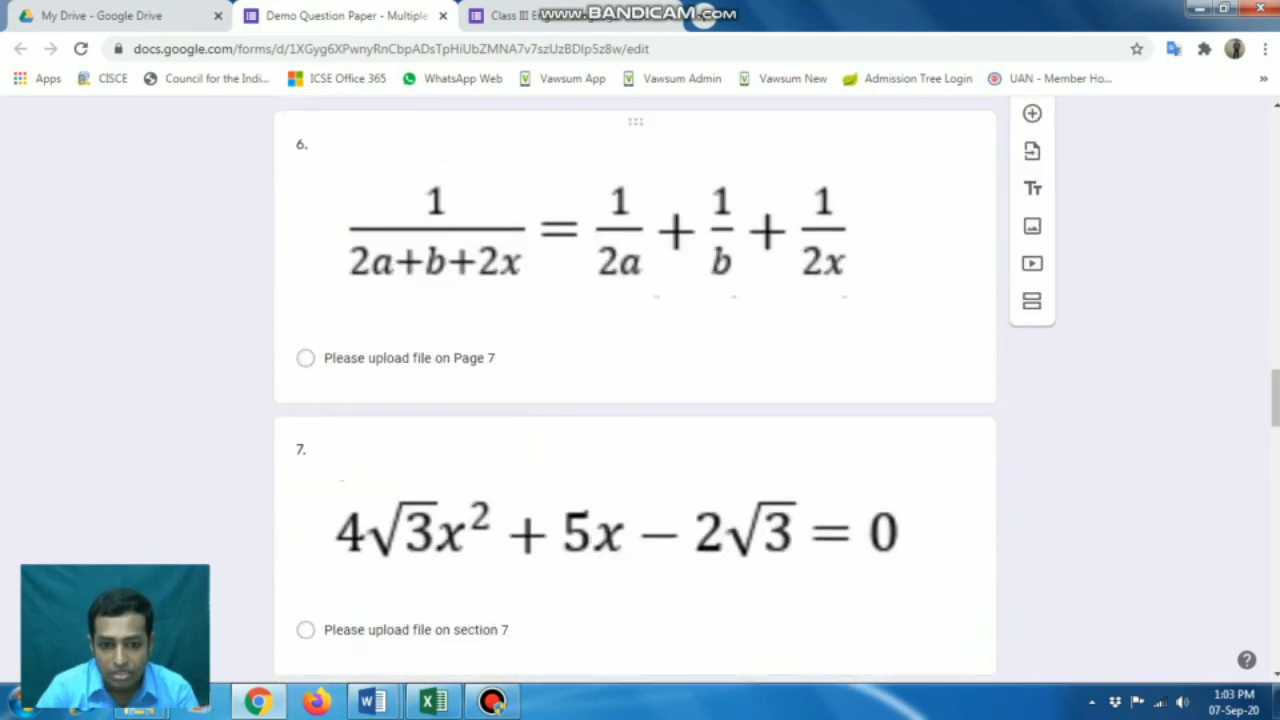
scroll(635, 390, "down", 3)
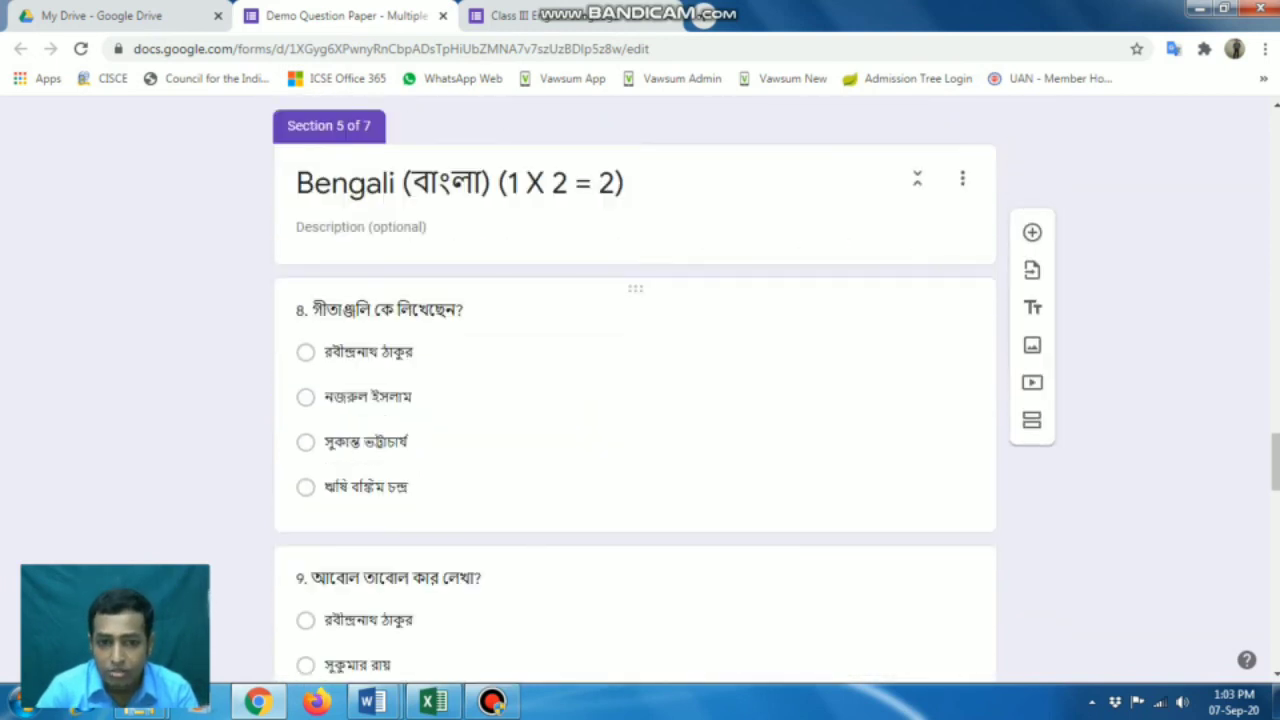
scroll(635, 390, "down", 1)
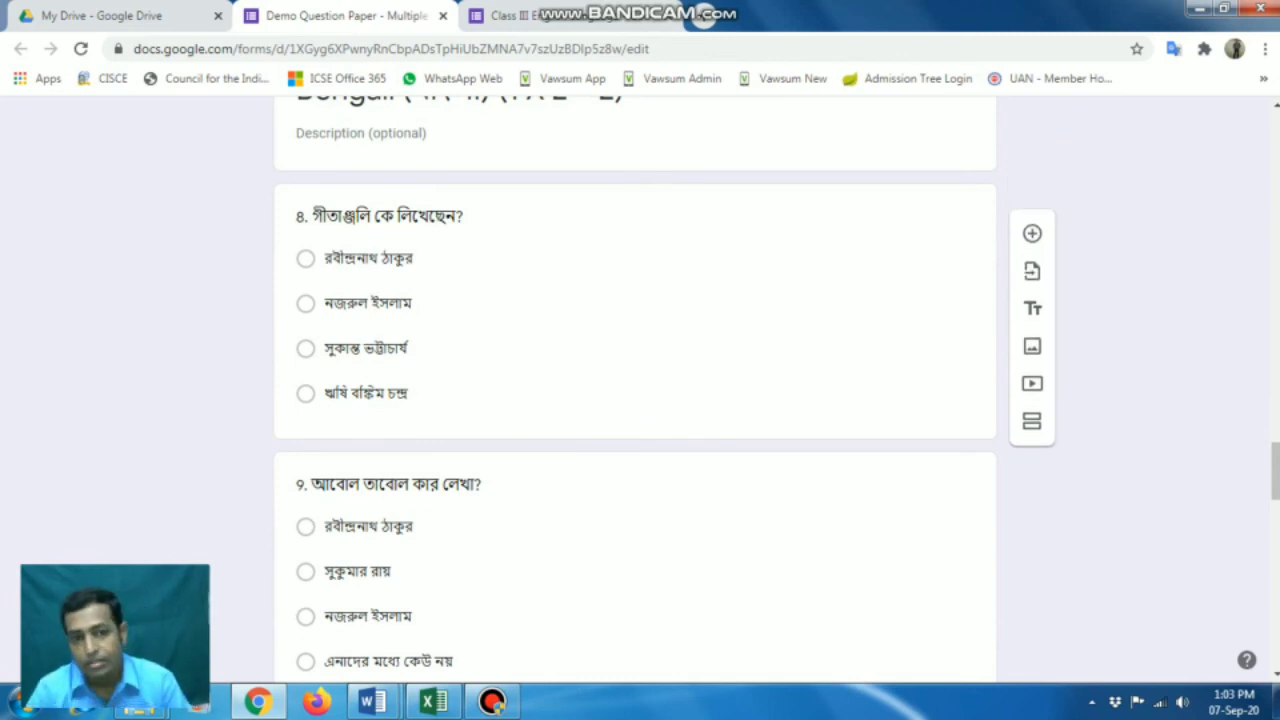
scroll(635, 390, "down", 8)
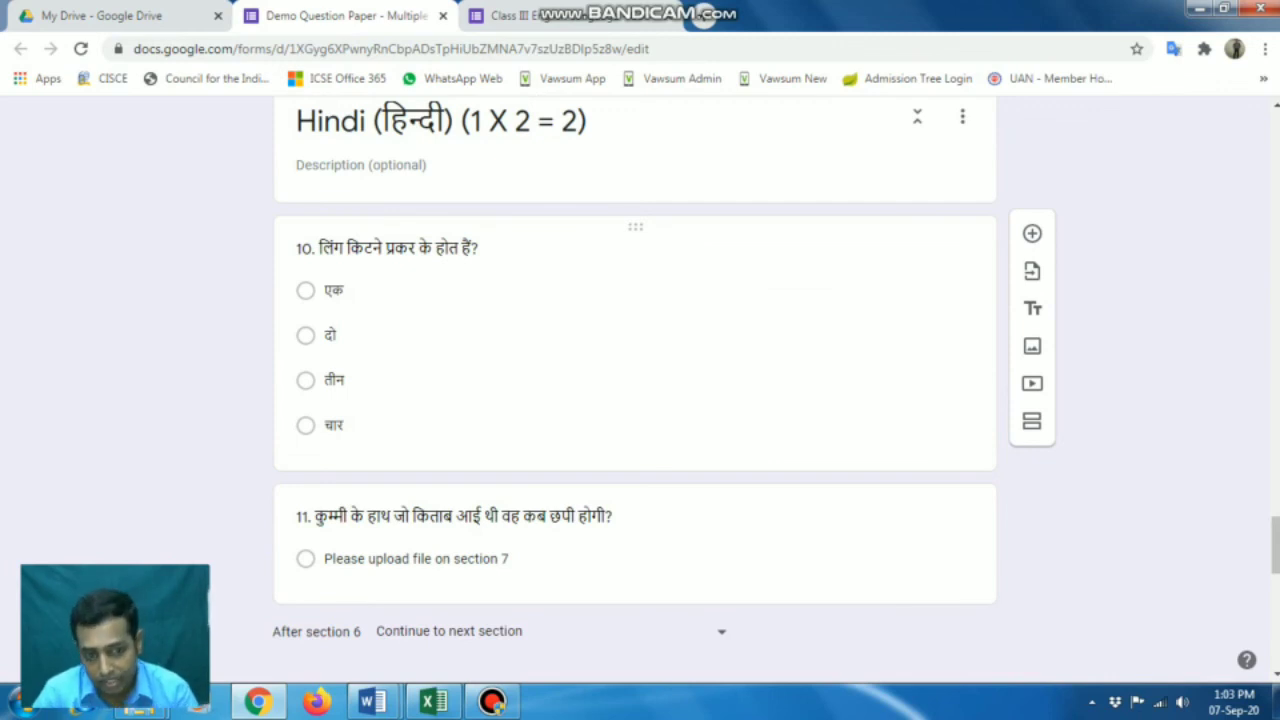
scroll(635, 390, "down", 6)
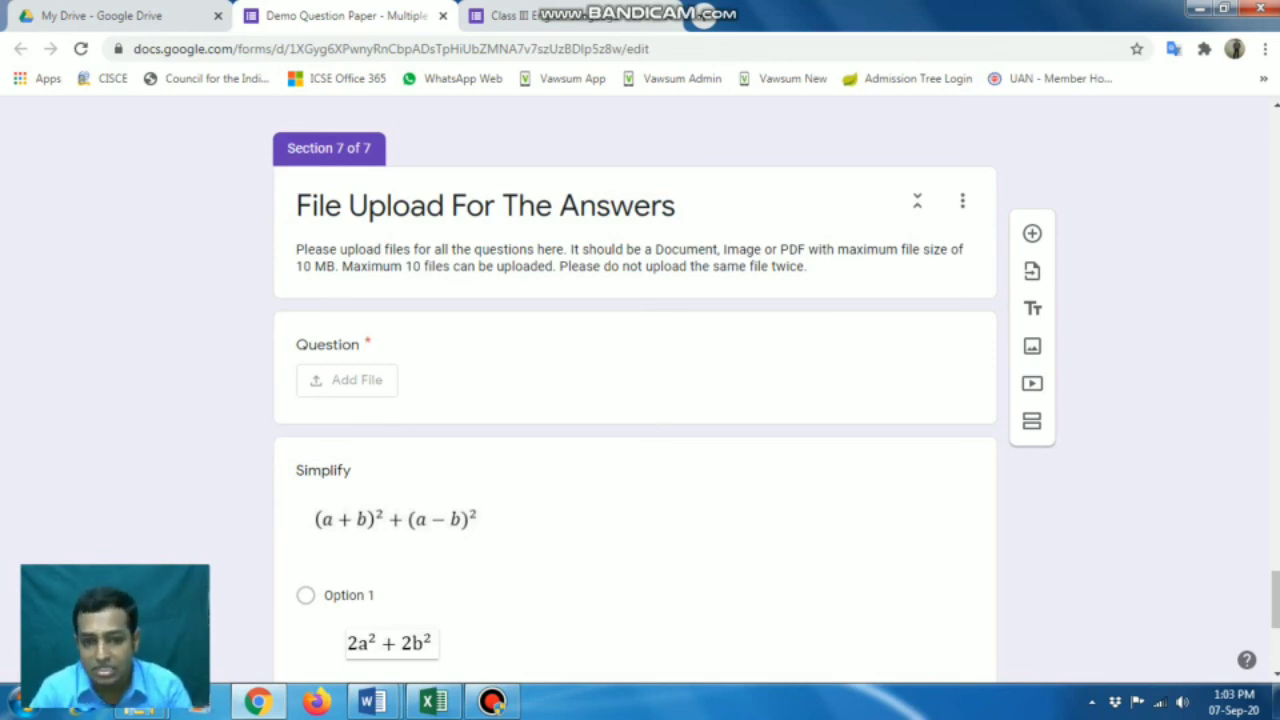
scroll(635, 390, "up", 1)
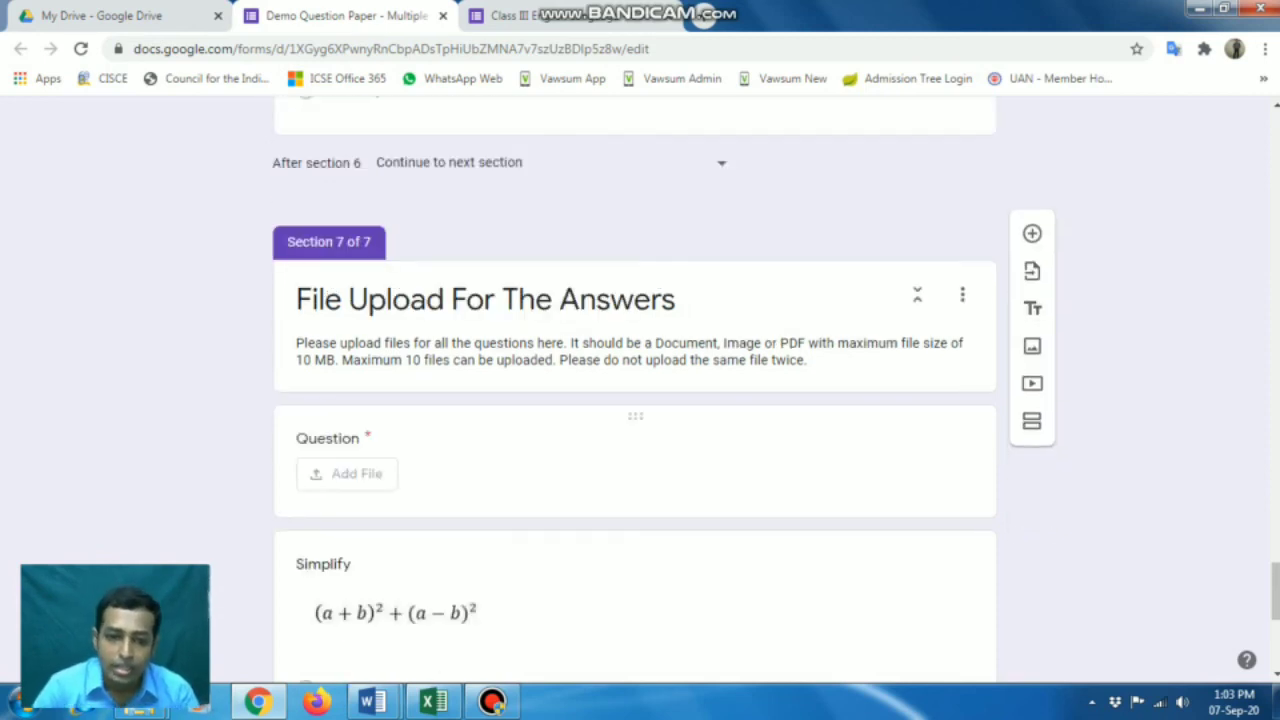
scroll(635, 390, "down", 5)
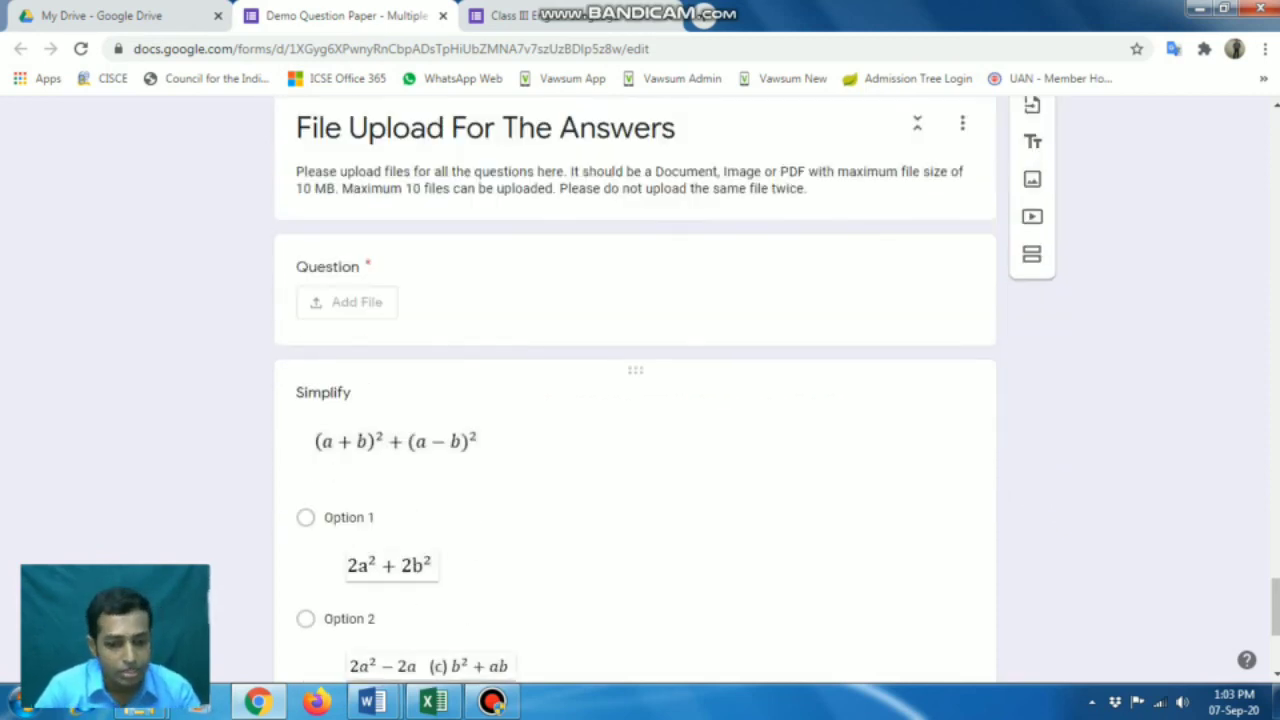
scroll(635, 390, "up", 20)
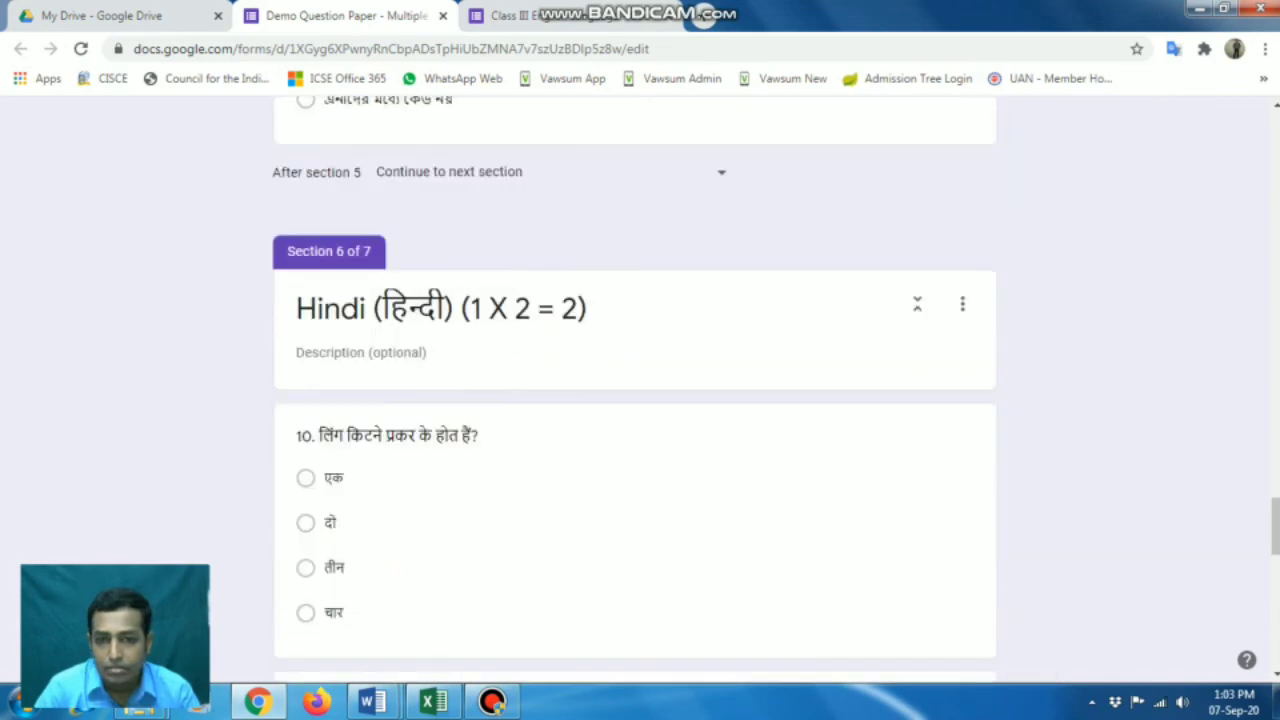
scroll(635, 390, "up", 20)
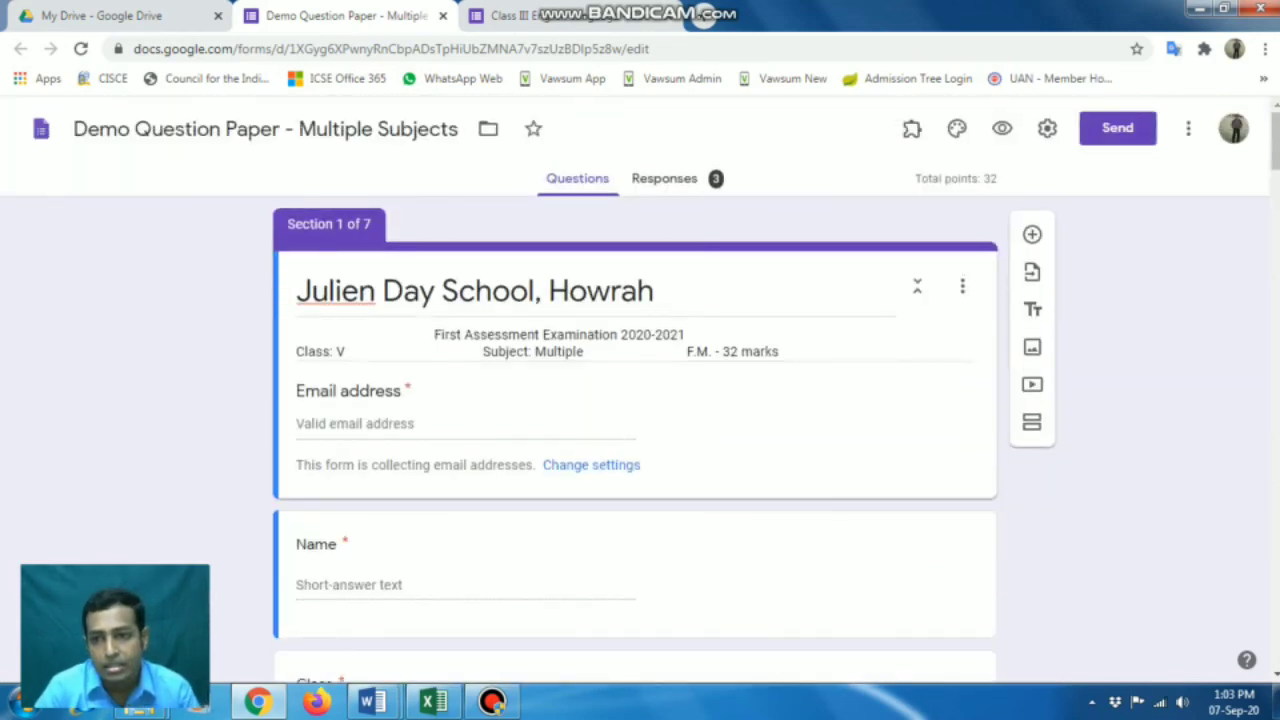
Preview the demo paper's closed-form page, close that tab, and return to the Class III form
left_click(1002, 128)
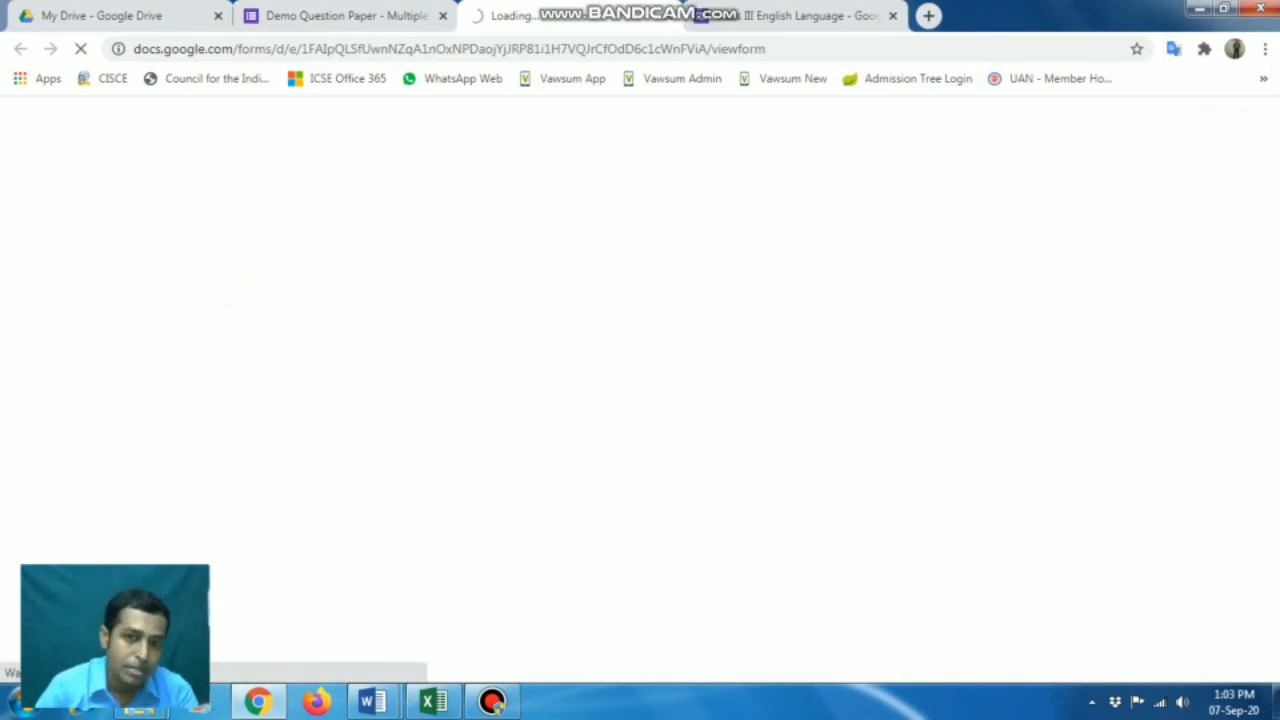
left_click(340, 15)
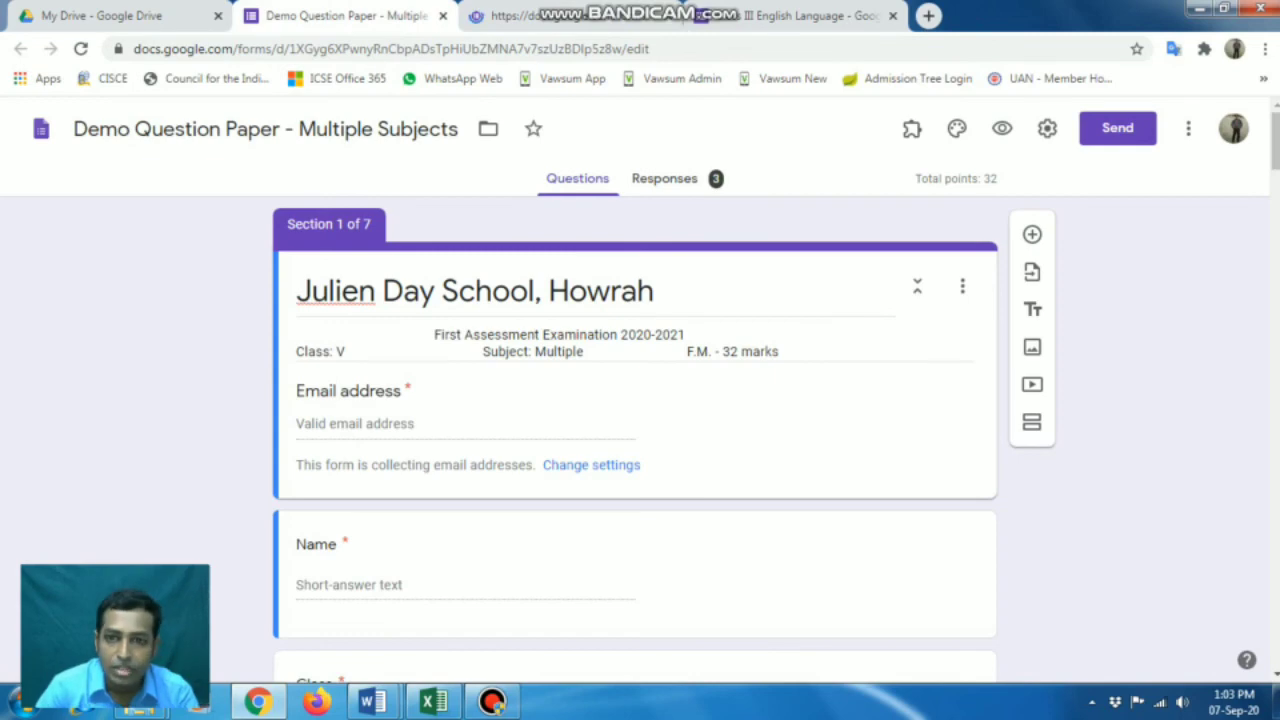
key("ctrl+Tab")
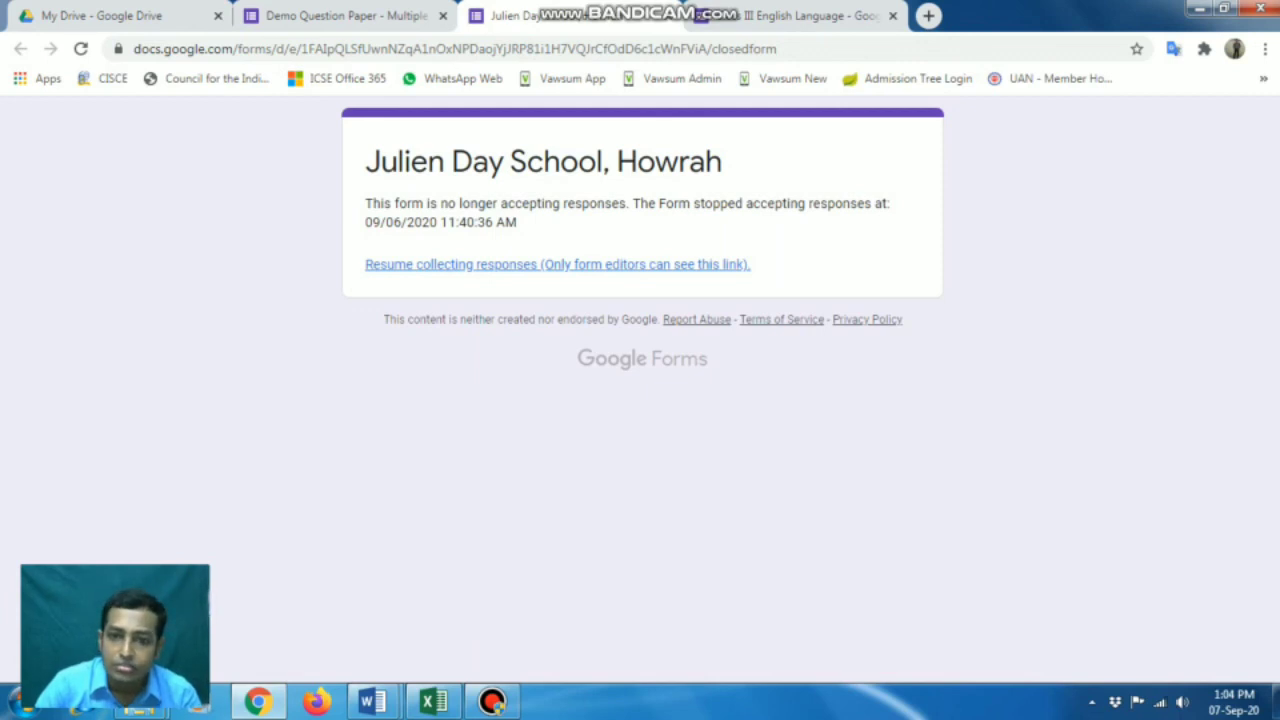
left_click(668, 16)
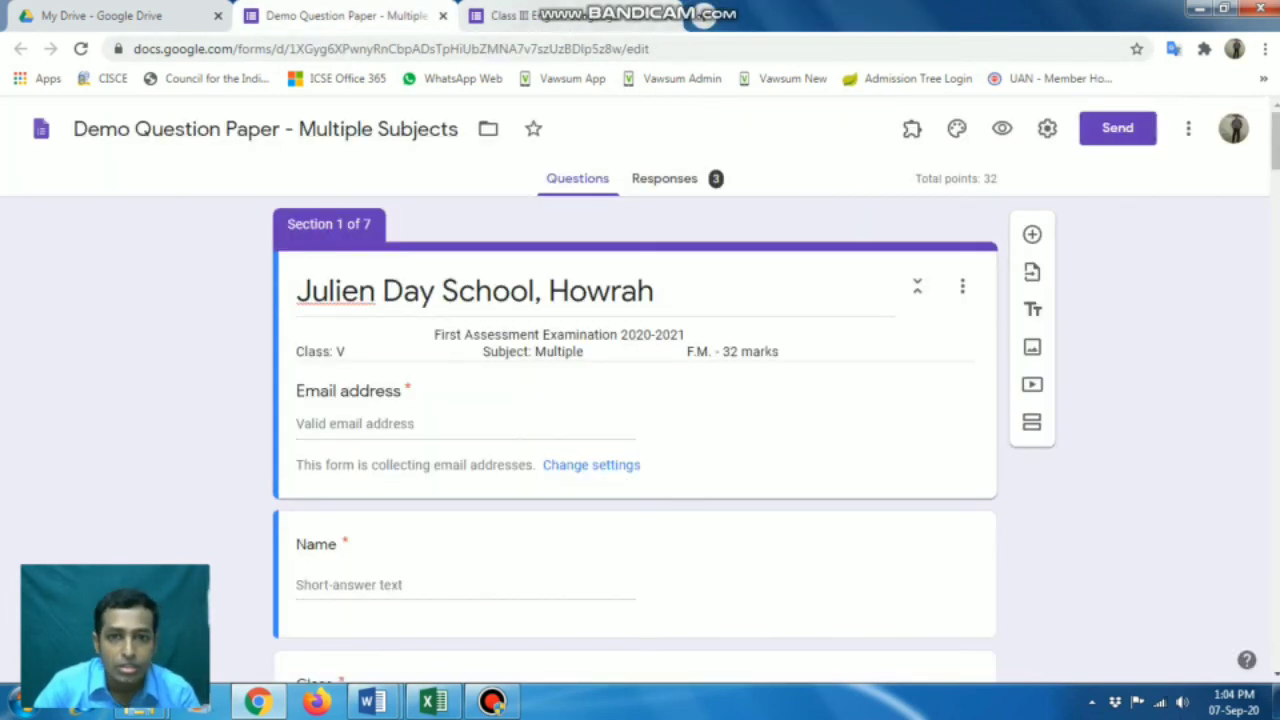
key("ctrl+Tab")
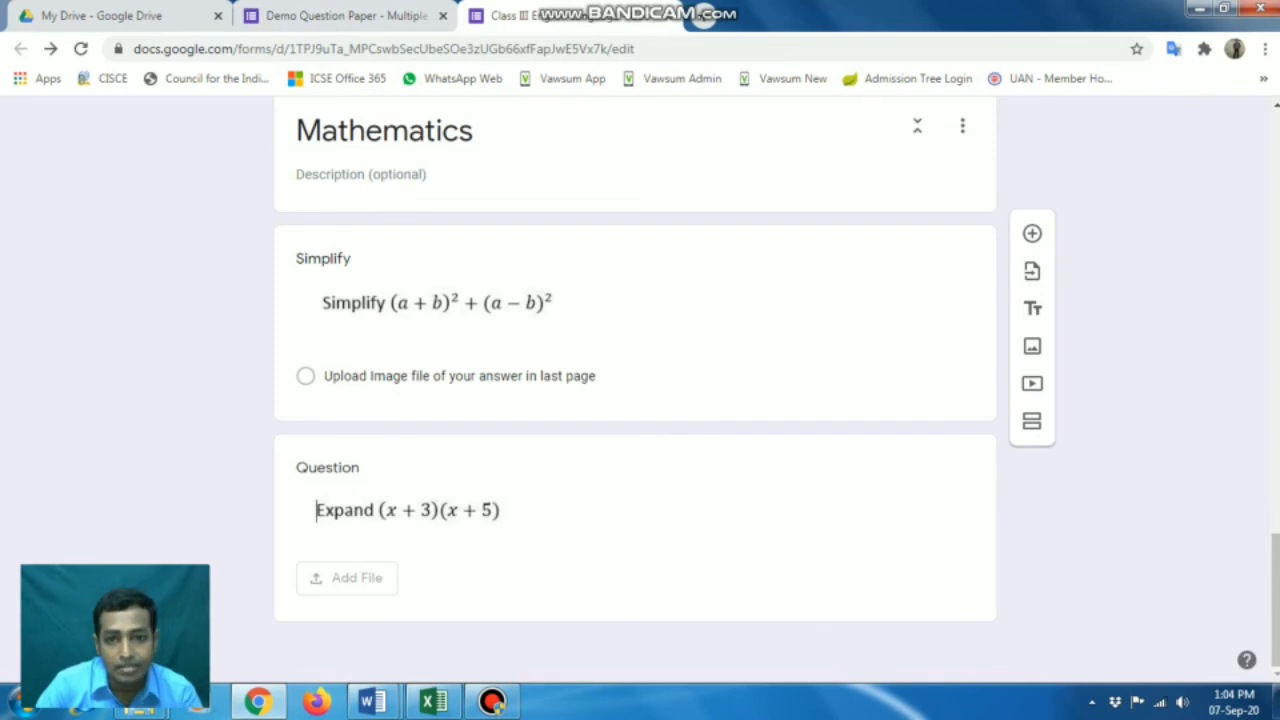
Preview the Class III form and confirm its Responses tab shows 'Not accepting responses'
scroll(635, 400, "up", 20)
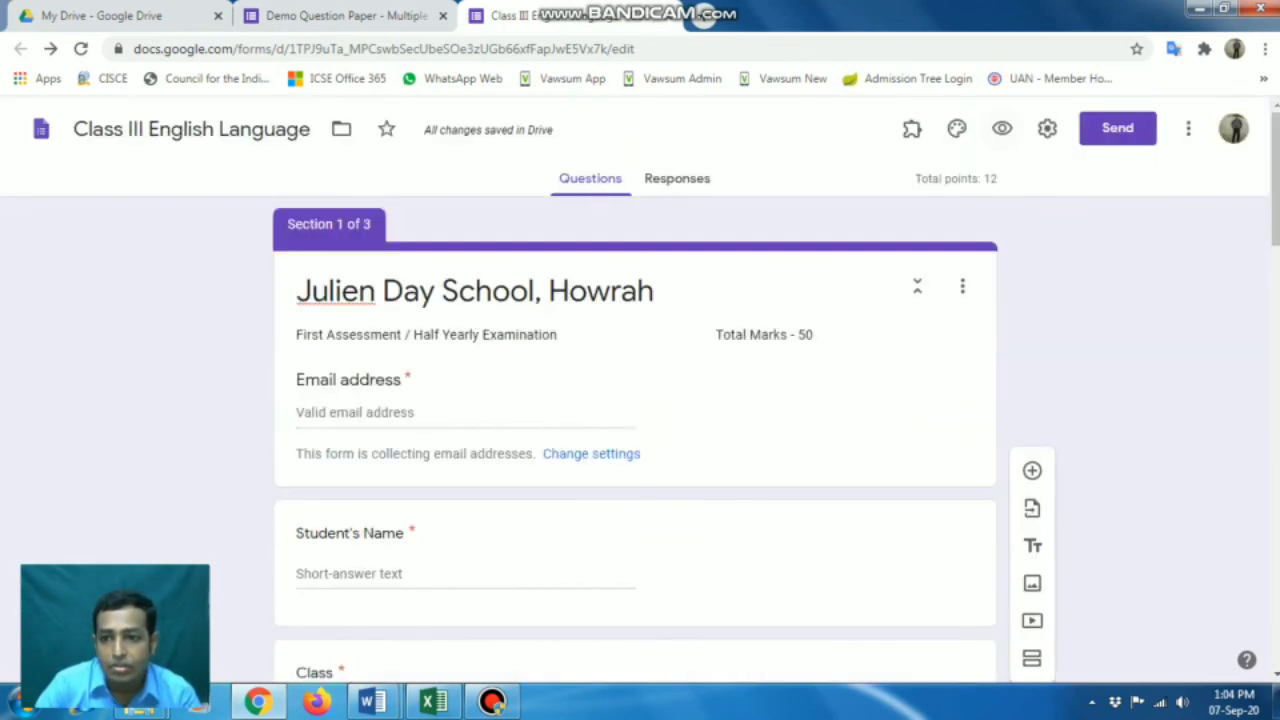
left_click(1001, 128)
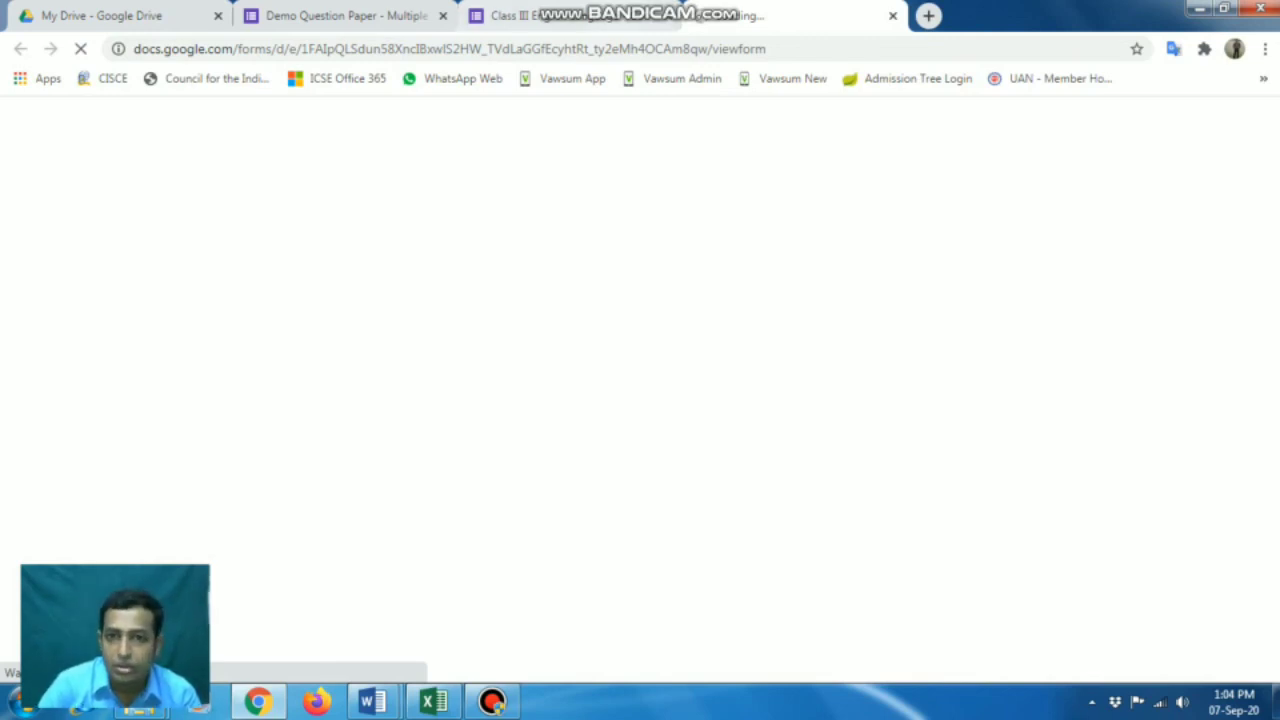
left_click(510, 15)
left_click(677, 178)
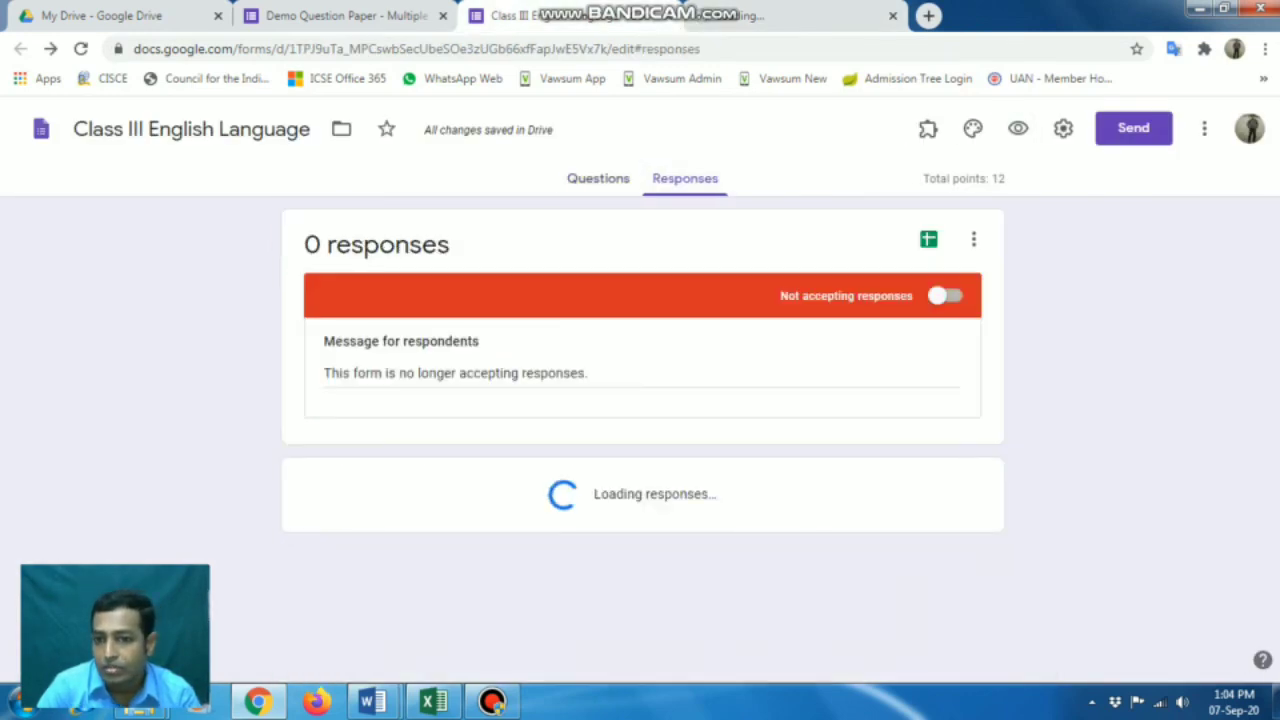
Check the Class III preview's closed-responses notice, then close the preview tab
left_click(700, 15)
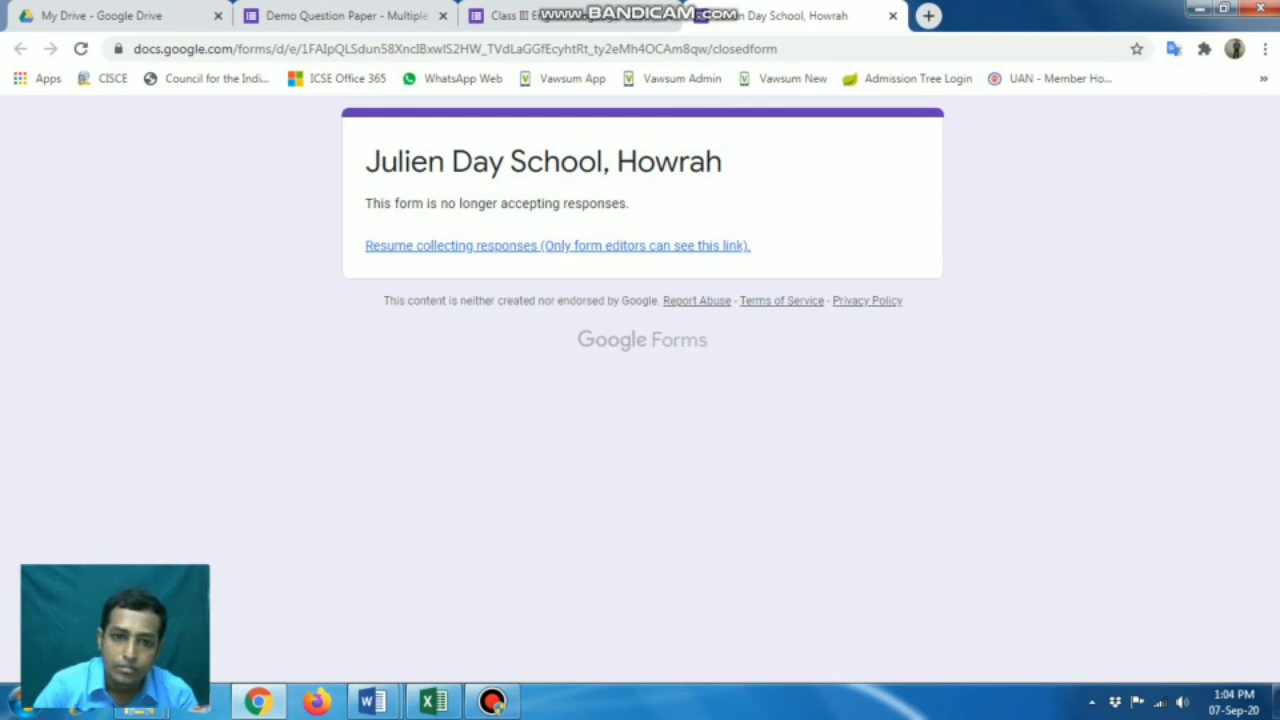
left_click_drag(365, 203, 630, 203)
left_click(630, 203)
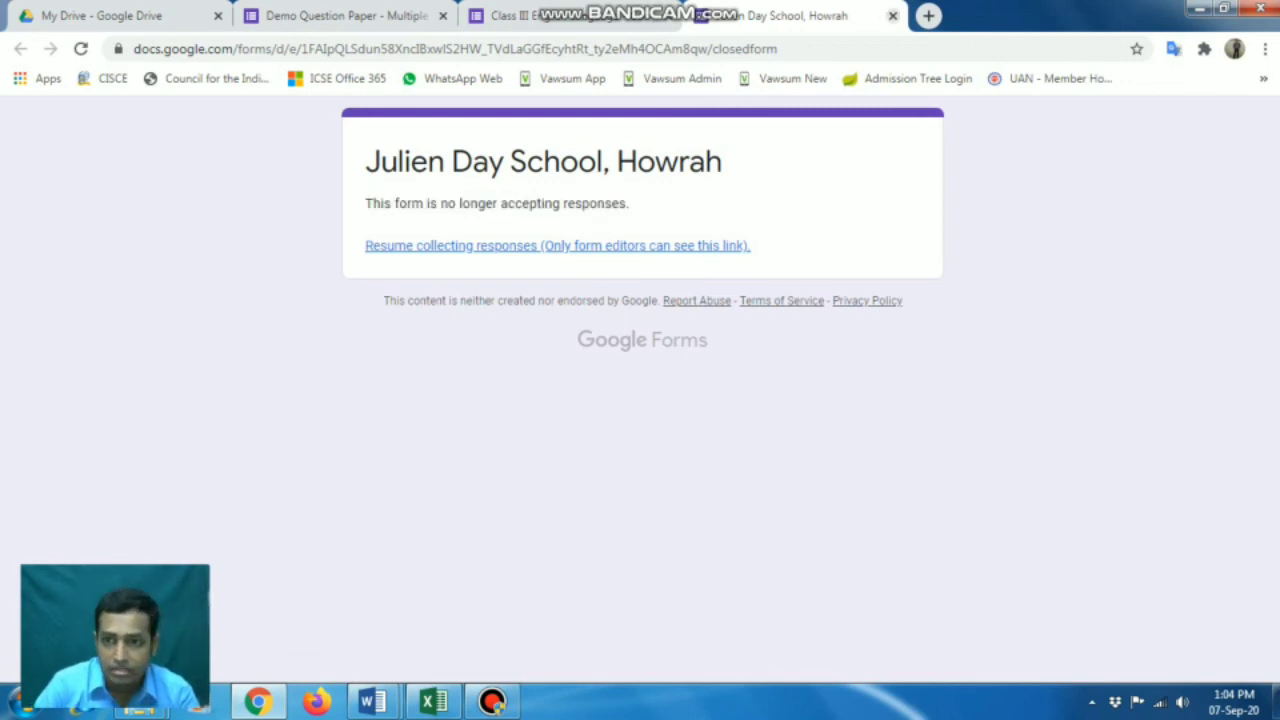
key("ctrl+w")
key("ctrl+w")
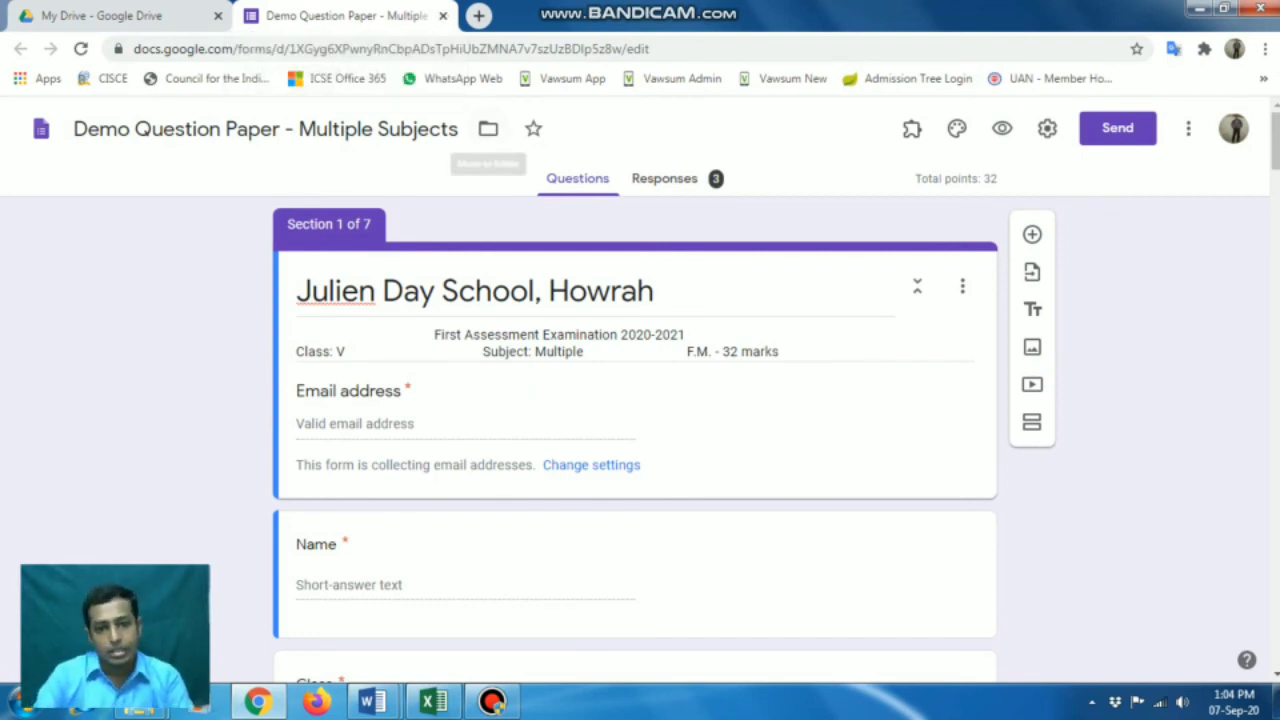
Close the Demo Question Paper tab and open the Class III English Language form from Quick access
left_click(443, 15)
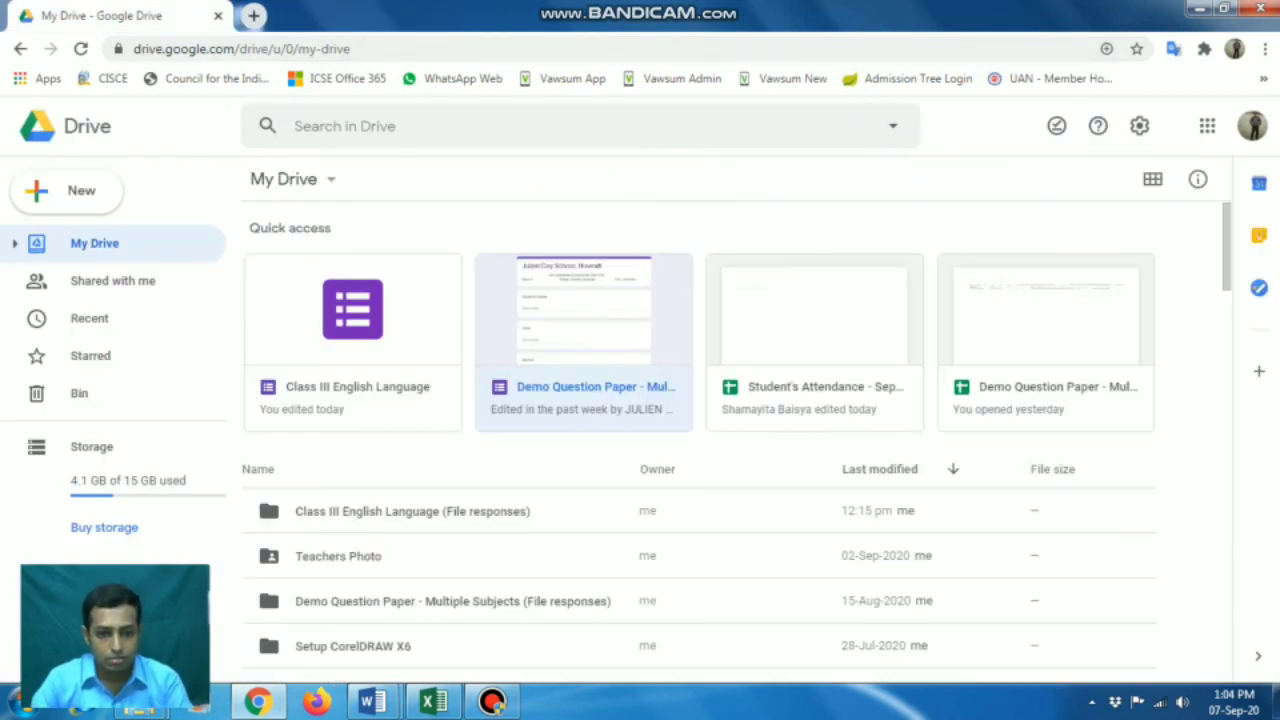
double_click(352, 330)
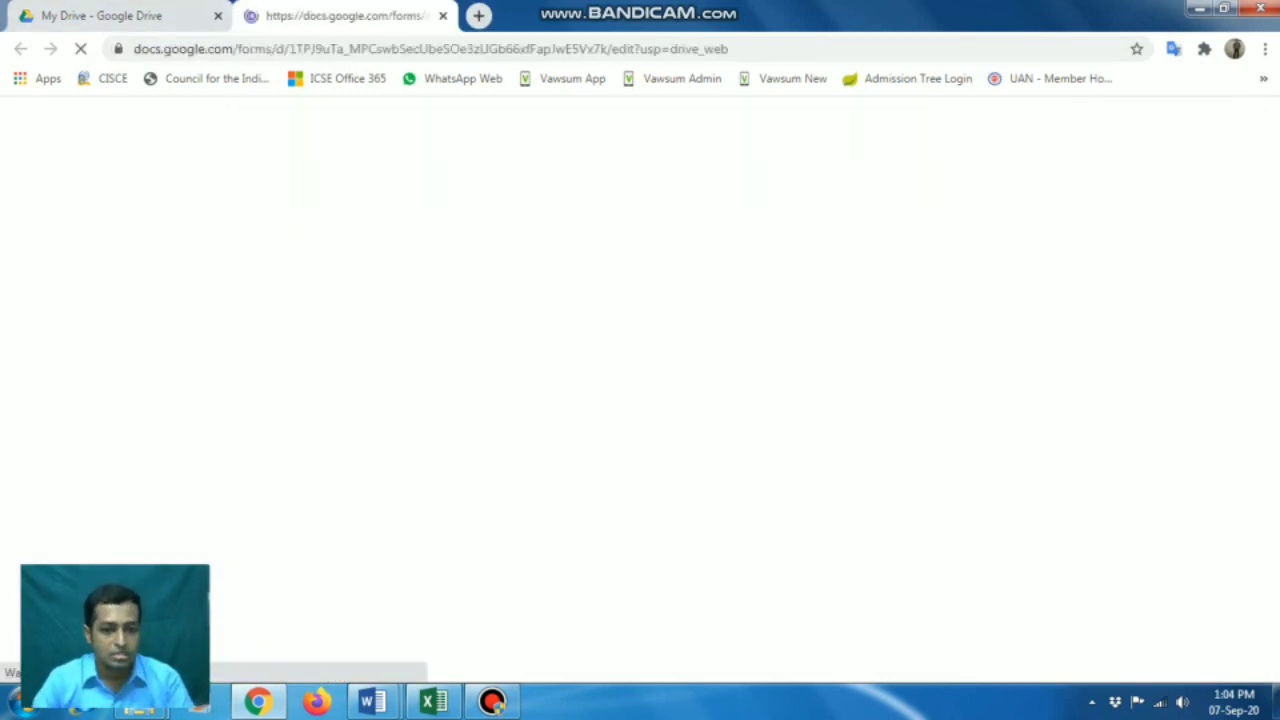